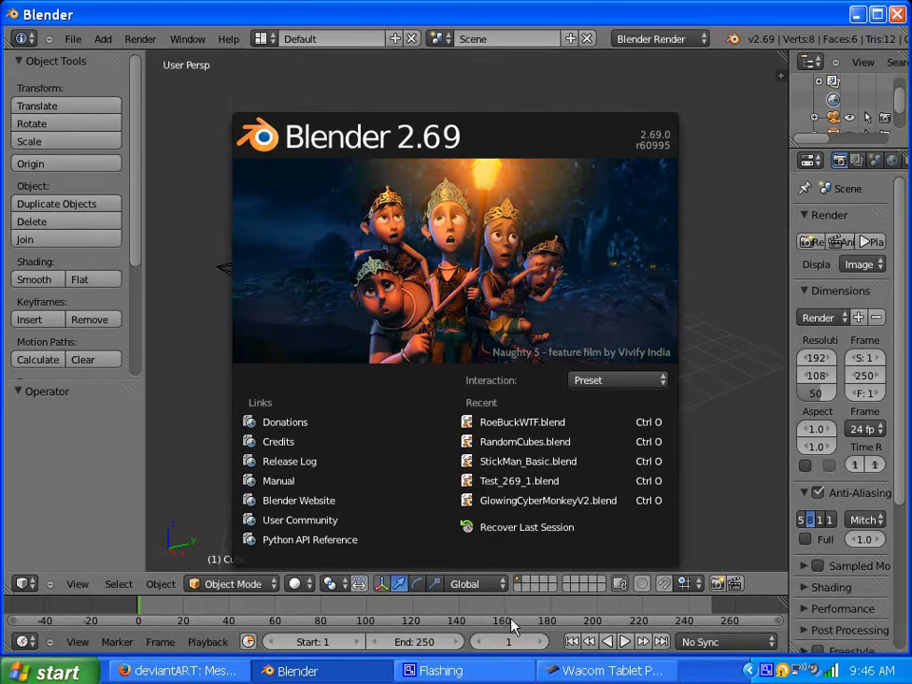
- Switch to Wacom Tablet Properties and examine the Classic Pen button assignments for the blender application, then return to Blender
{"action": "left_click", "coordinate": [600, 672]}
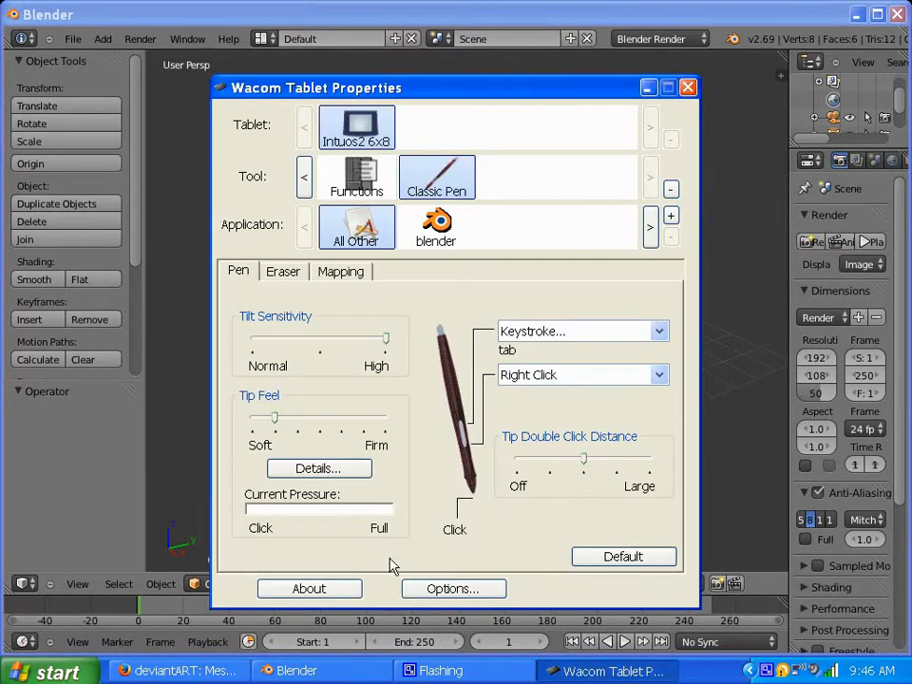
{"action": "left_click", "coordinate": [439, 233]}
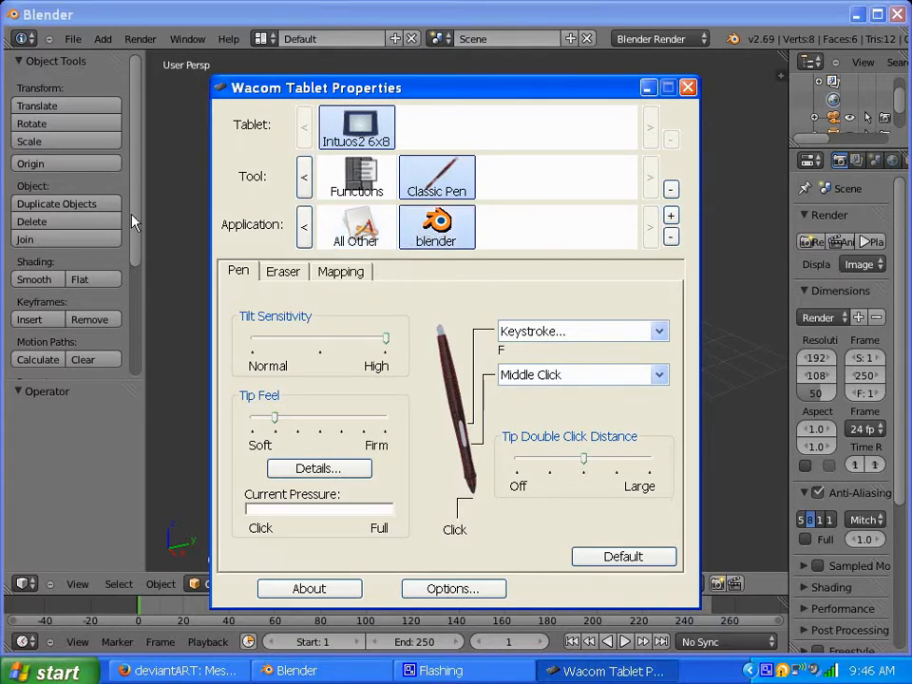
{"action": "left_click", "coordinate": [117, 150]}
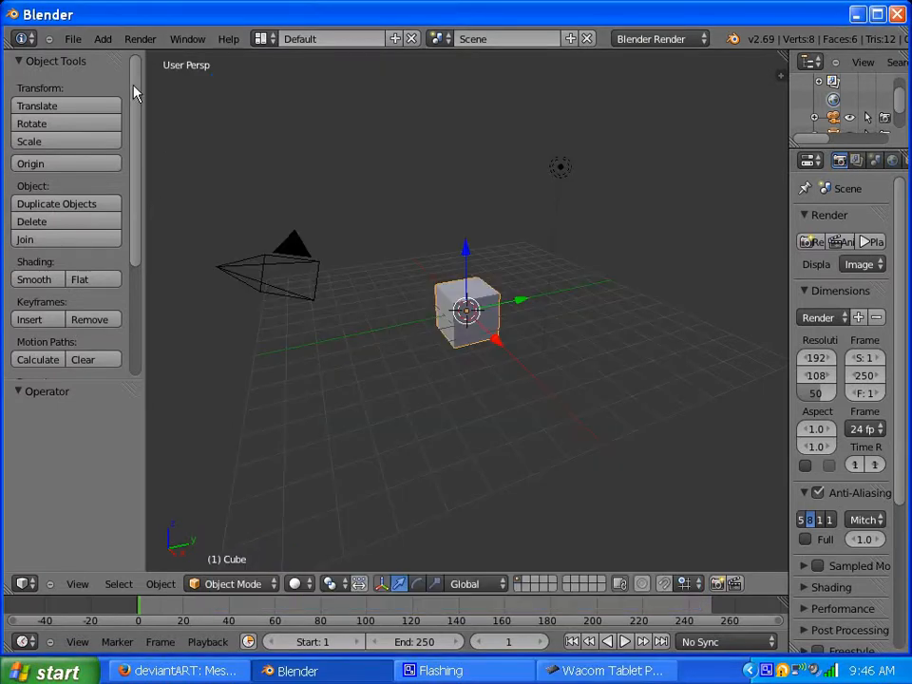
- Examine the mouse options in the Input section of the user preferences, including Emulate 3 Button Mouse and Select With
{"action": "left_click", "coordinate": [72, 38]}
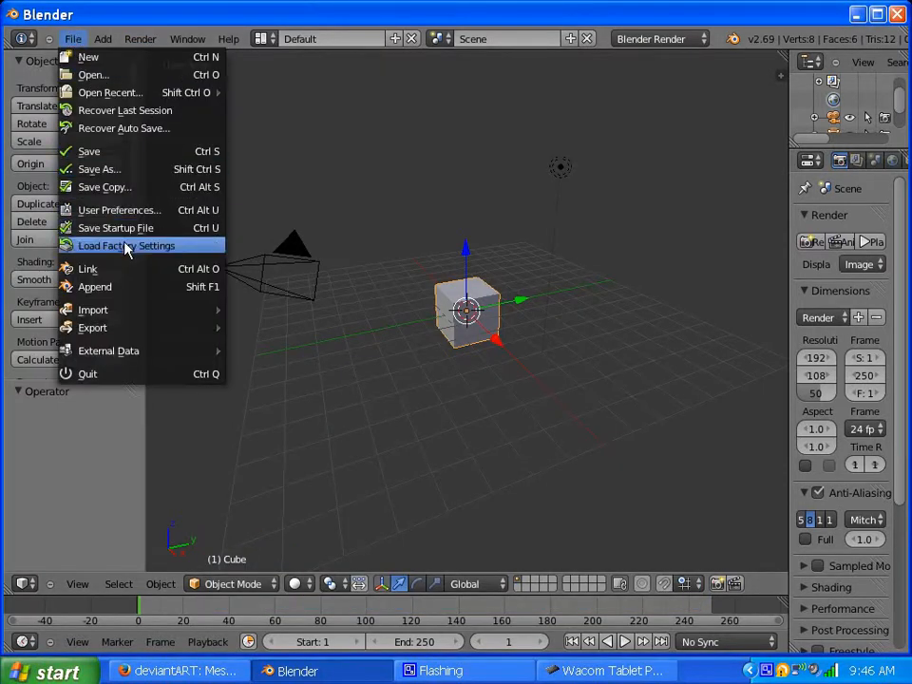
{"action": "left_click", "coordinate": [120, 210]}
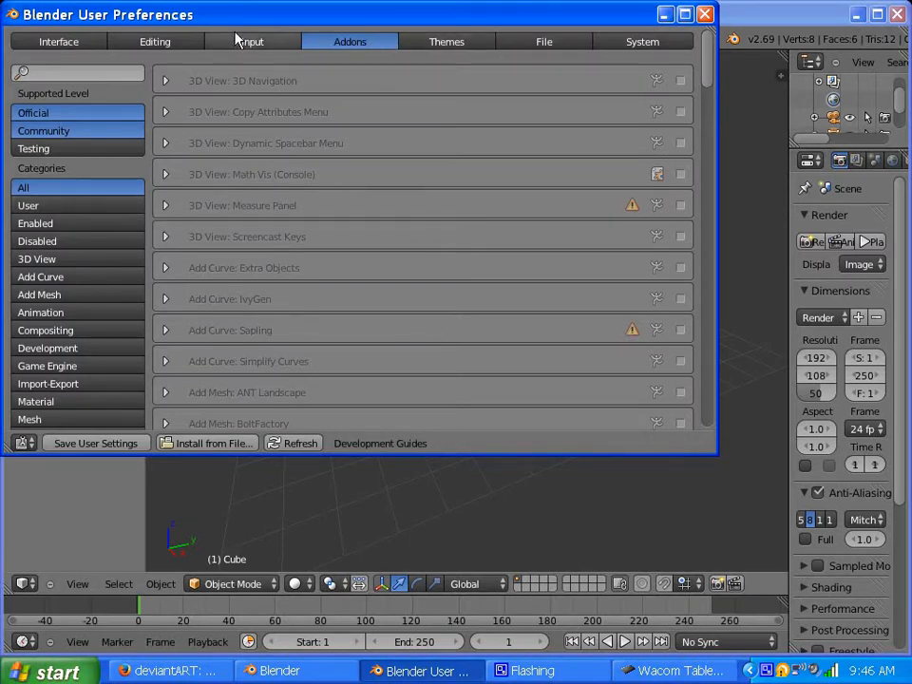
{"action": "left_click", "coordinate": [181, 45]}
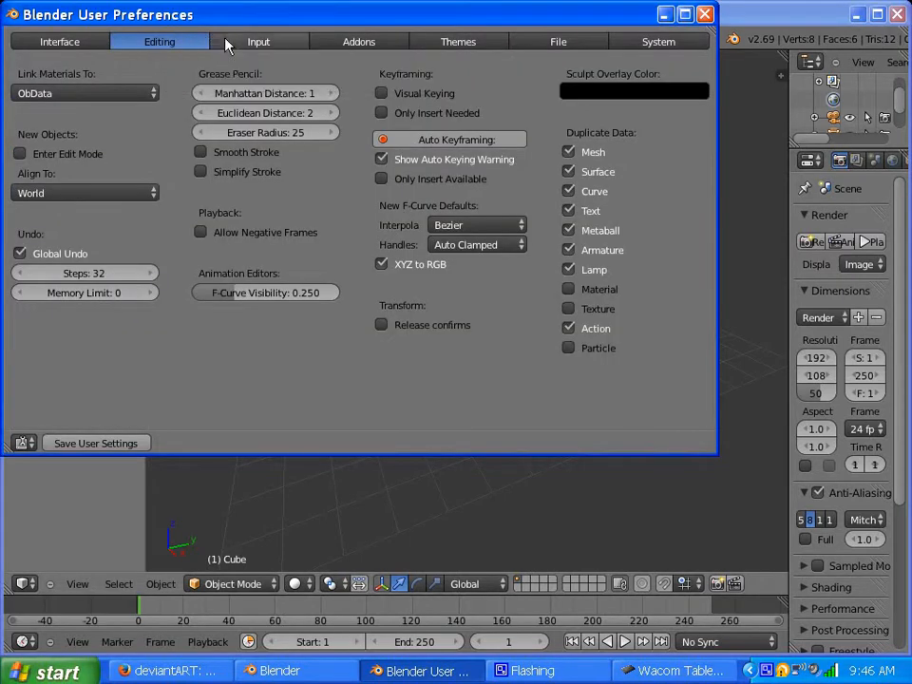
{"action": "left_click", "coordinate": [252, 43]}
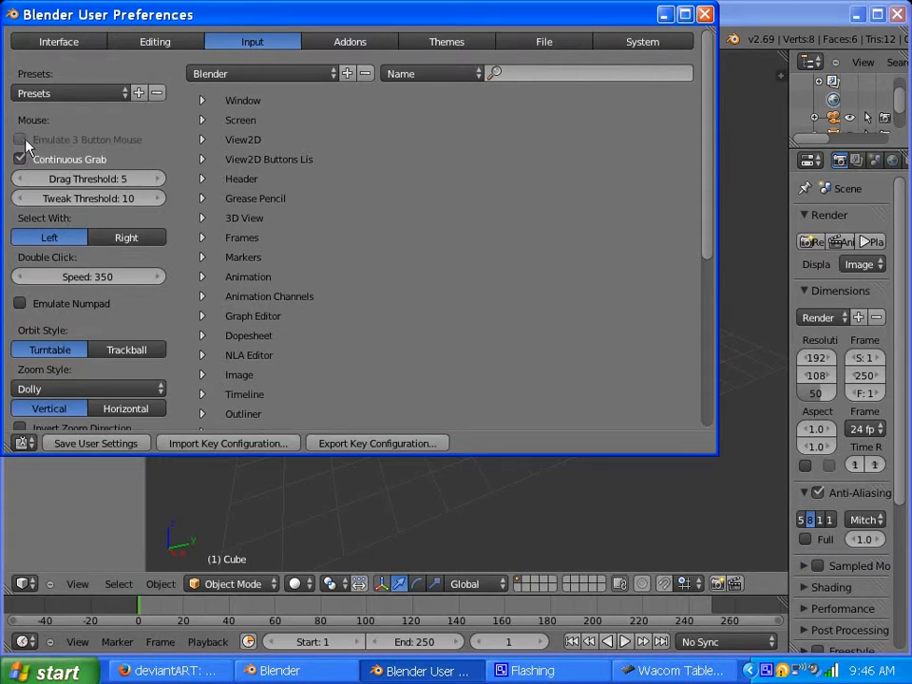
{"action": "left_click", "coordinate": [667, 15]}
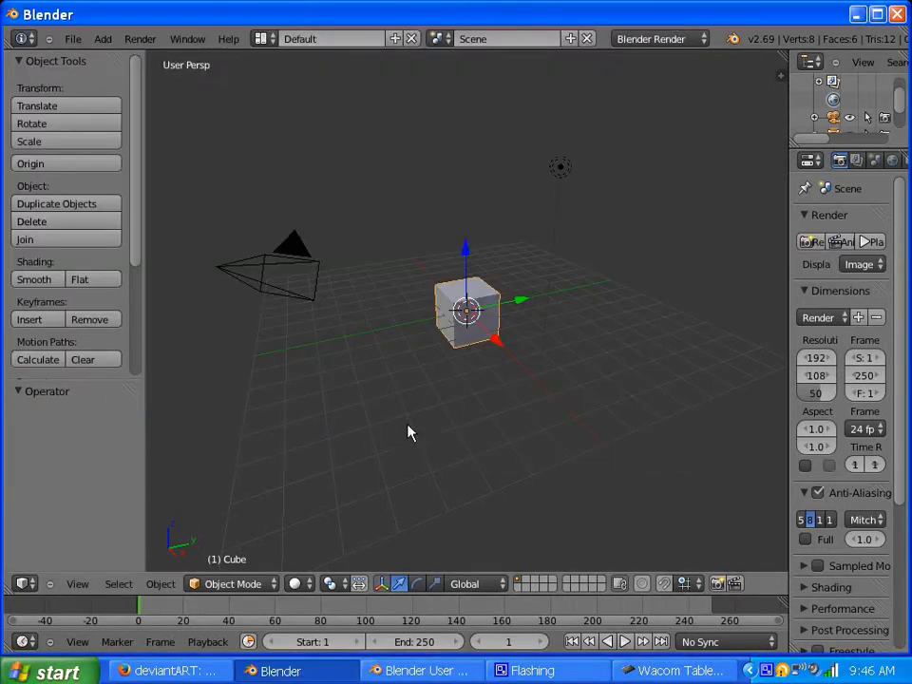
- Close the Wacom Tablet Properties and Blender User Preferences windows
{"action": "left_click", "coordinate": [635, 673]}
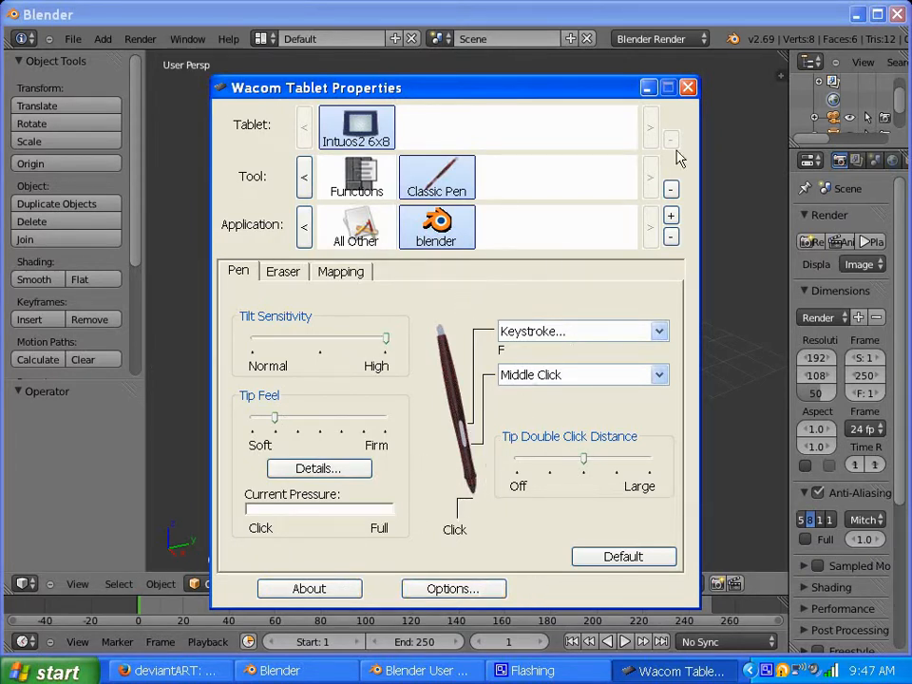
{"action": "left_click", "coordinate": [690, 88]}
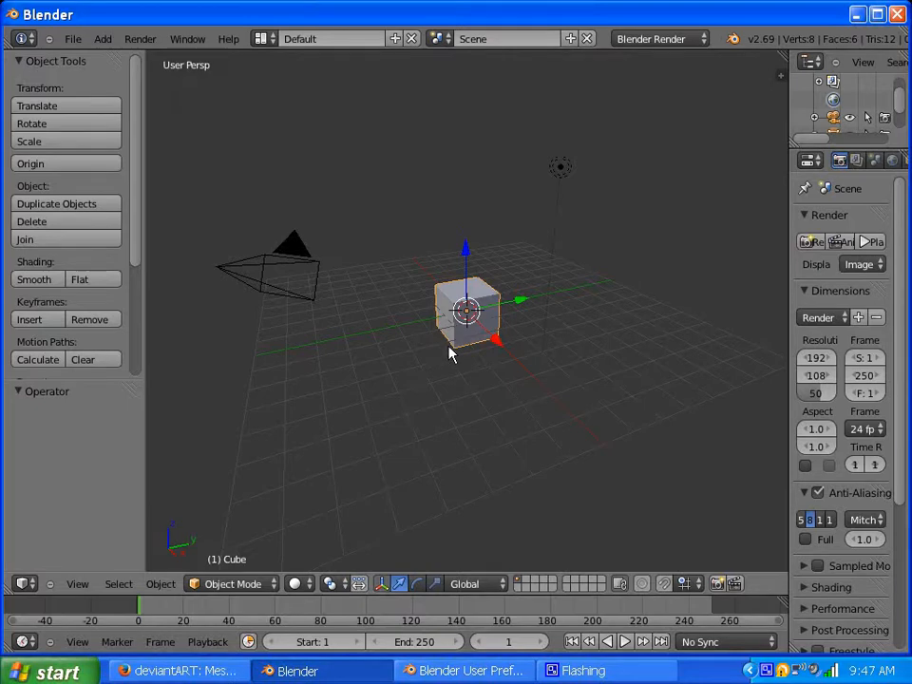
{"action": "left_click", "coordinate": [467, 673]}
{"action": "left_click", "coordinate": [706, 16]}
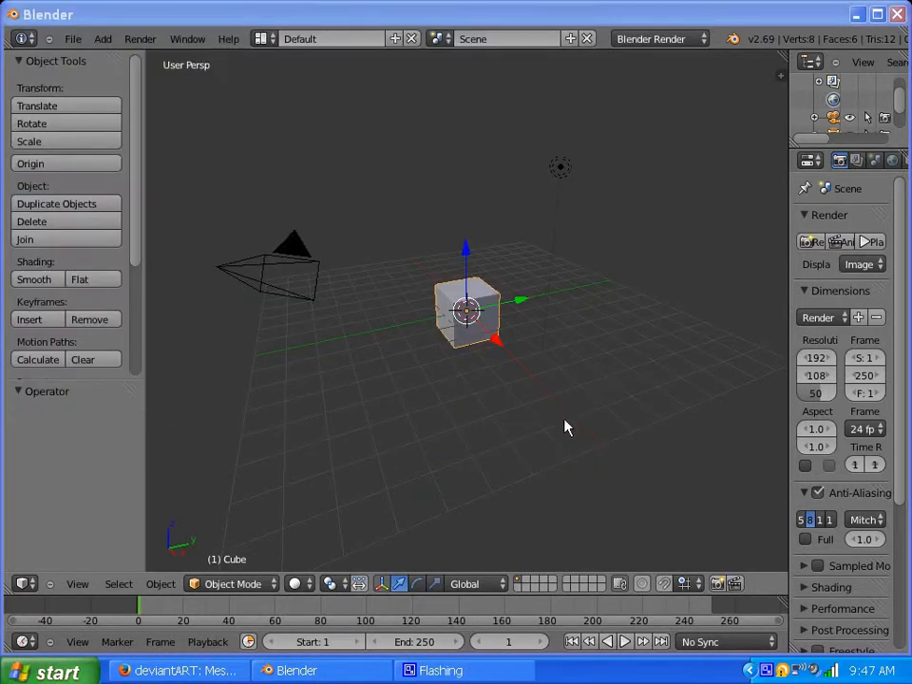
- Delete the default cube from the scene
{"action": "key", "text": "x"}
{"action": "left_click", "coordinate": [466, 347]}
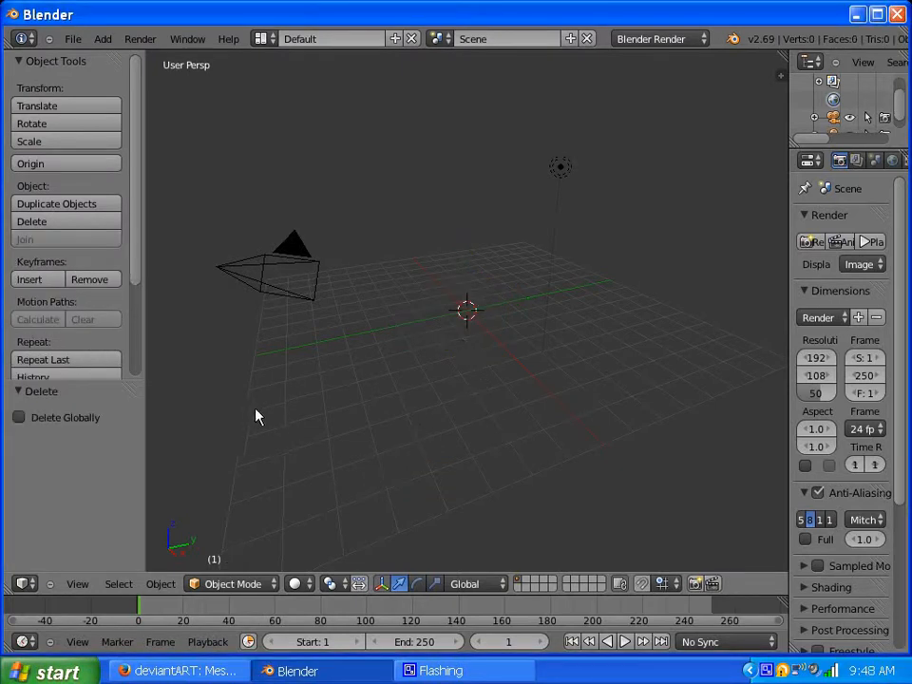
- Place the 3D cursor in empty space away from the centre of the grid
{"action": "middle_click_drag", "start_coordinate": [314, 425], "coordinate": [413, 426]}
{"action": "middle_click_drag", "start_coordinate": [461, 314], "coordinate": [344, 228]}
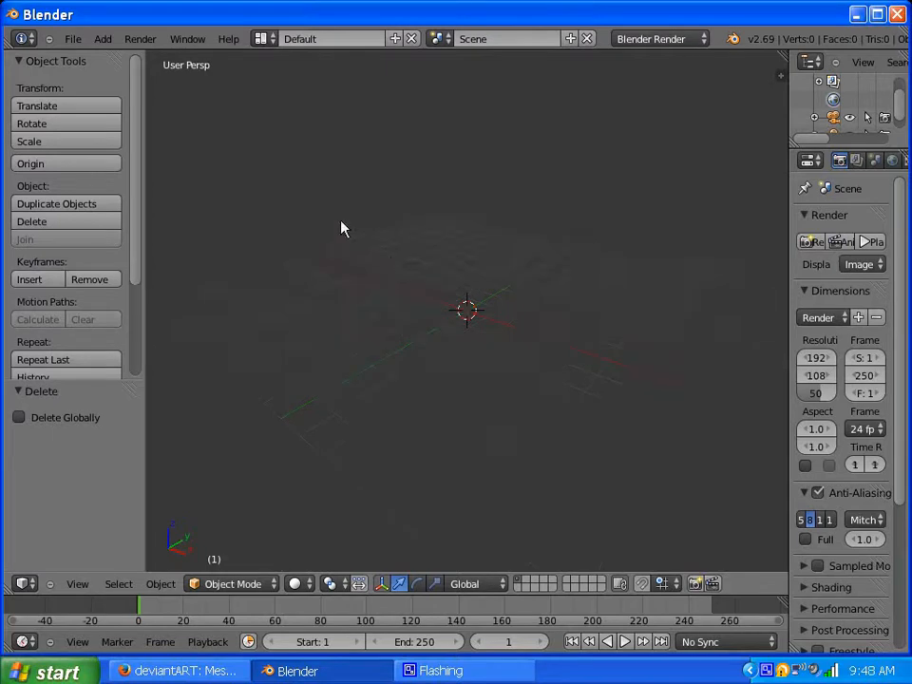
{"action": "middle_click_drag", "start_coordinate": [305, 186], "coordinate": [265, 171]}
{"action": "left_click", "coordinate": [263, 162]}
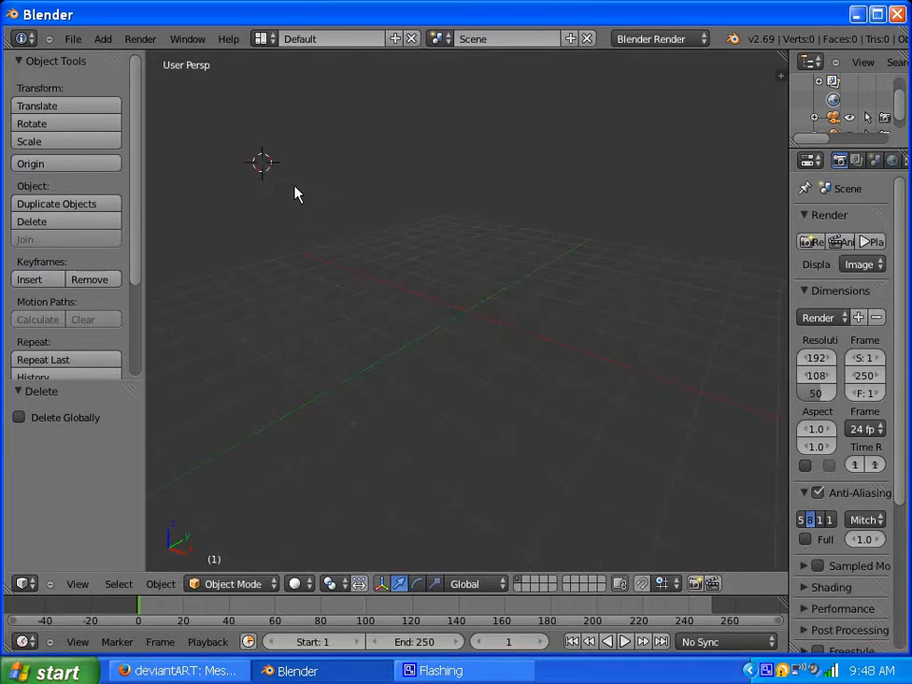
{"action": "left_click", "coordinate": [209, 140]}
{"action": "scroll", "coordinate": [300, 253], "scroll_direction": "down", "scroll_amount": 3}
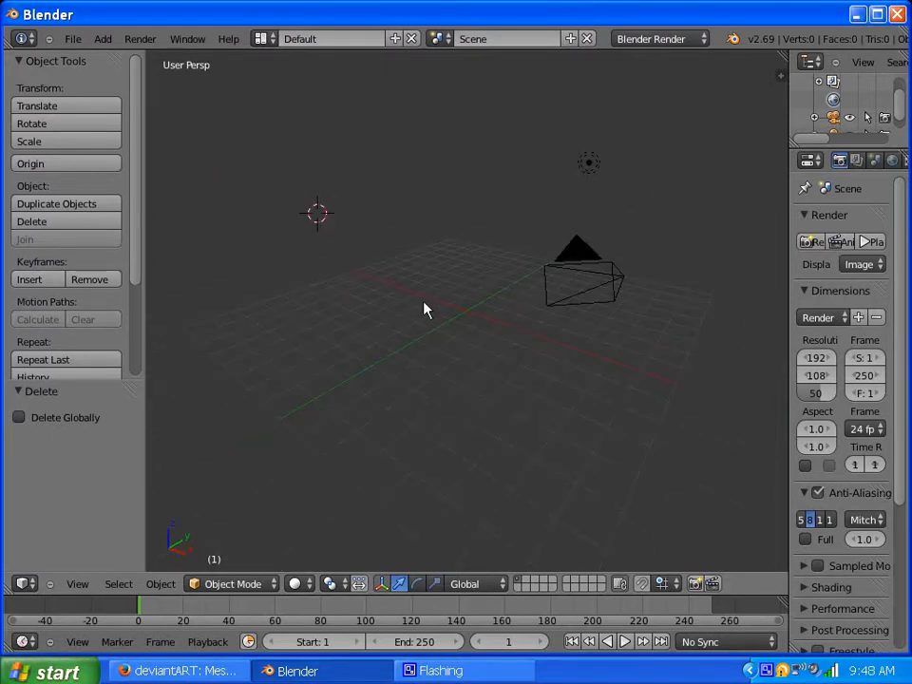
{"action": "scroll", "coordinate": [425, 309], "scroll_direction": "up", "scroll_amount": 2}
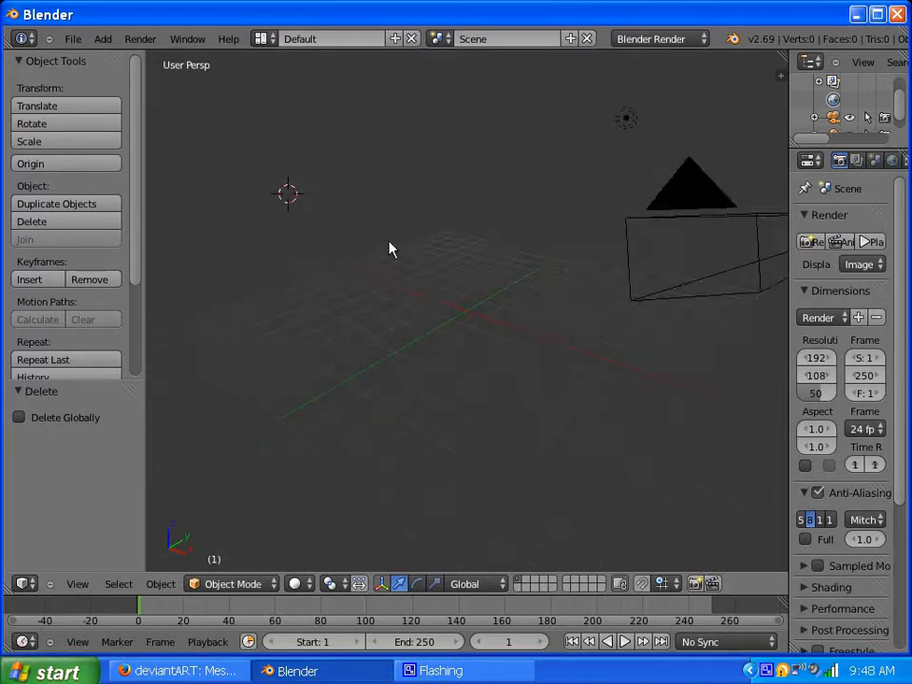
- Snap the 3D cursor to the centre of the scene
{"action": "left_click", "coordinate": [160, 584]}
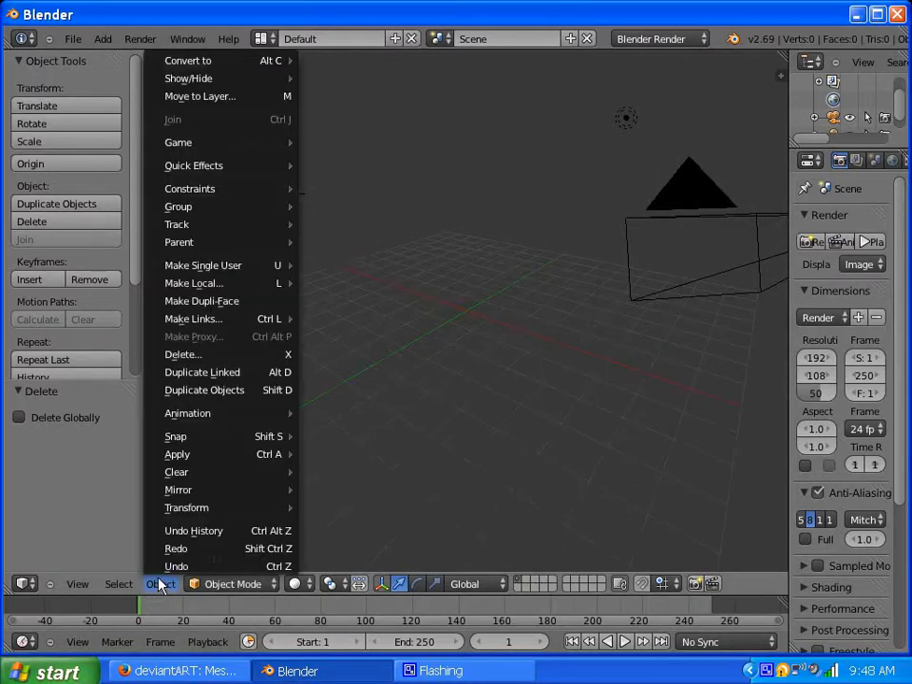
{"action": "mouse_move", "coordinate": [212, 438]}
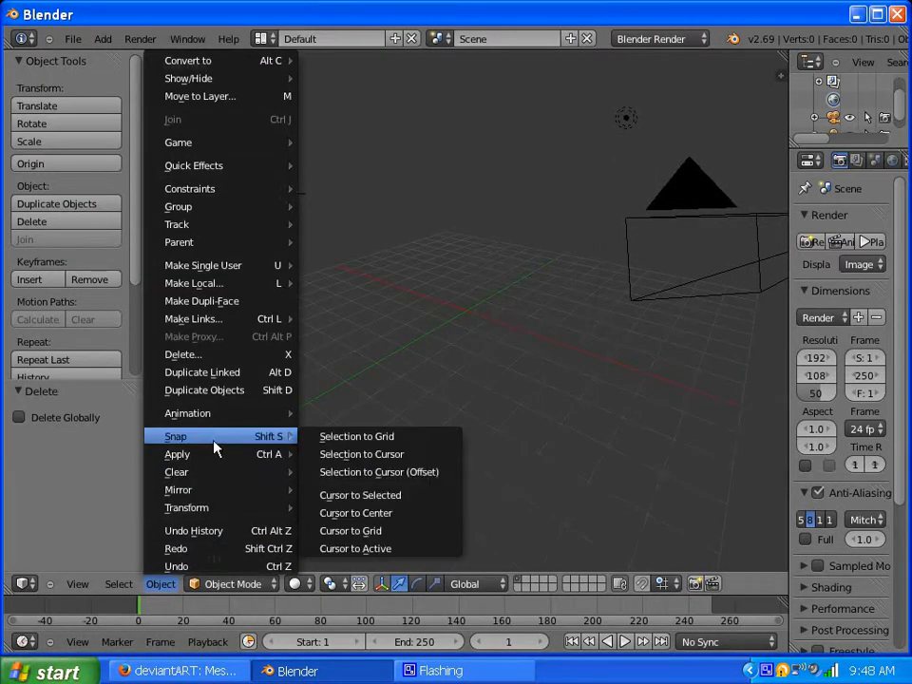
{"action": "left_click", "coordinate": [369, 515]}
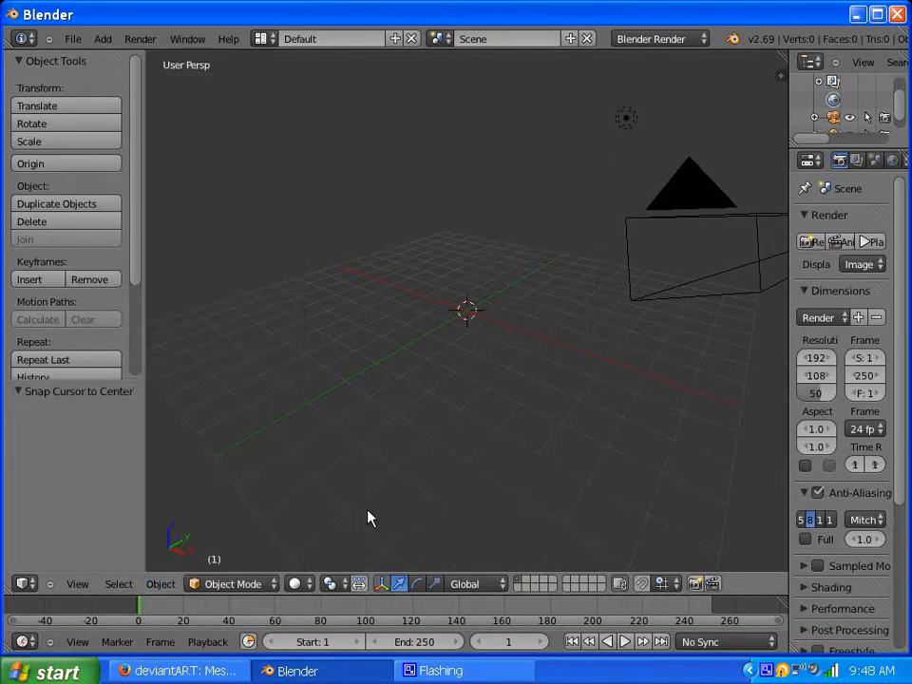
- Add an Icosphere mesh at the centre of the scene
{"action": "left_click", "coordinate": [105, 39]}
{"action": "mouse_move", "coordinate": [148, 65]}
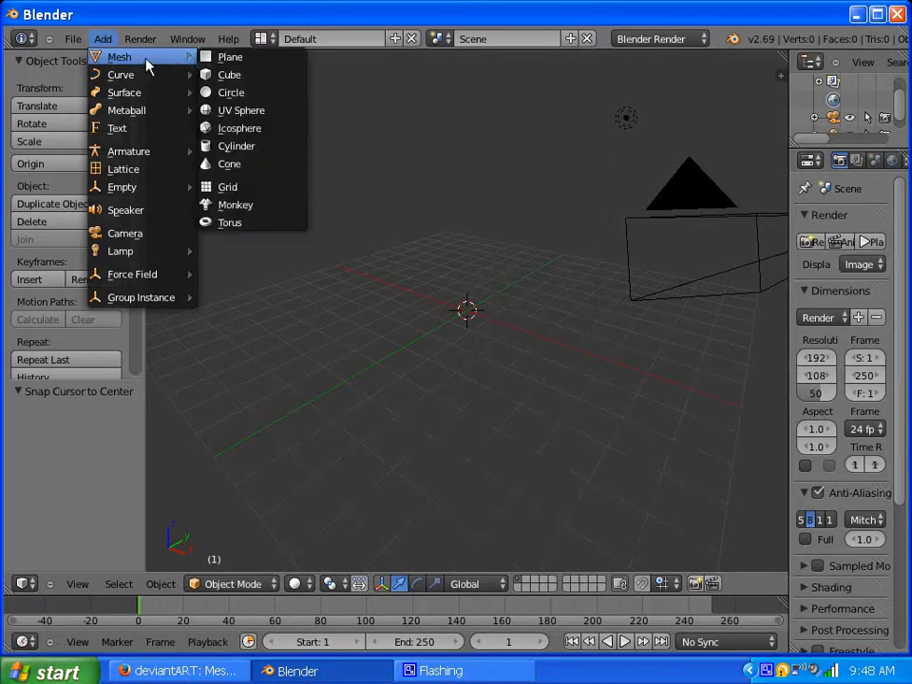
{"action": "left_click", "coordinate": [238, 129]}
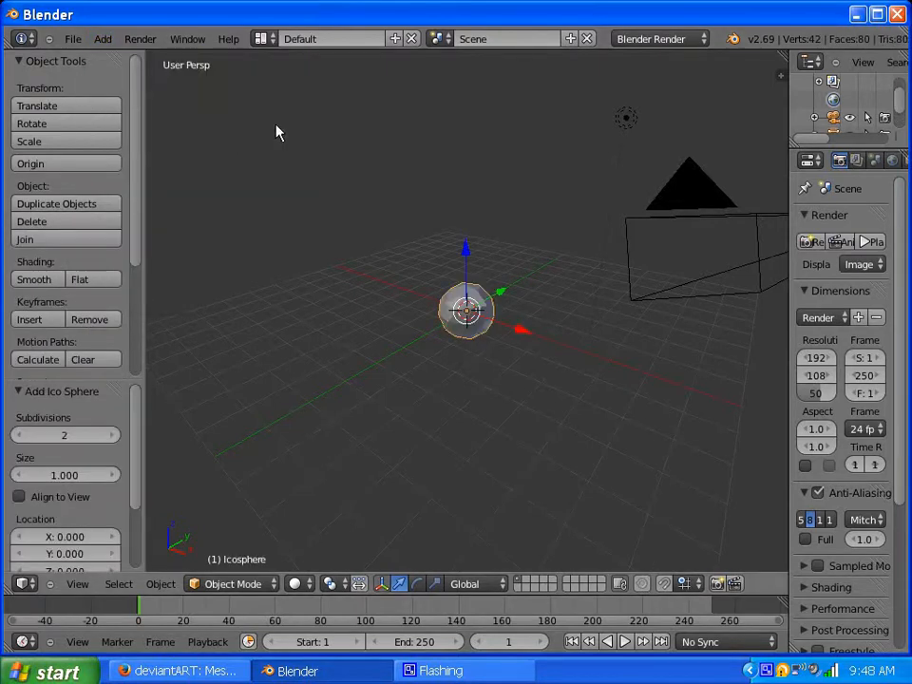
{"action": "left_click", "coordinate": [249, 153]}
{"action": "scroll", "coordinate": [415, 241], "scroll_direction": "up", "scroll_amount": 2}
{"action": "scroll", "coordinate": [414, 240], "scroll_direction": "up", "scroll_amount": 2}
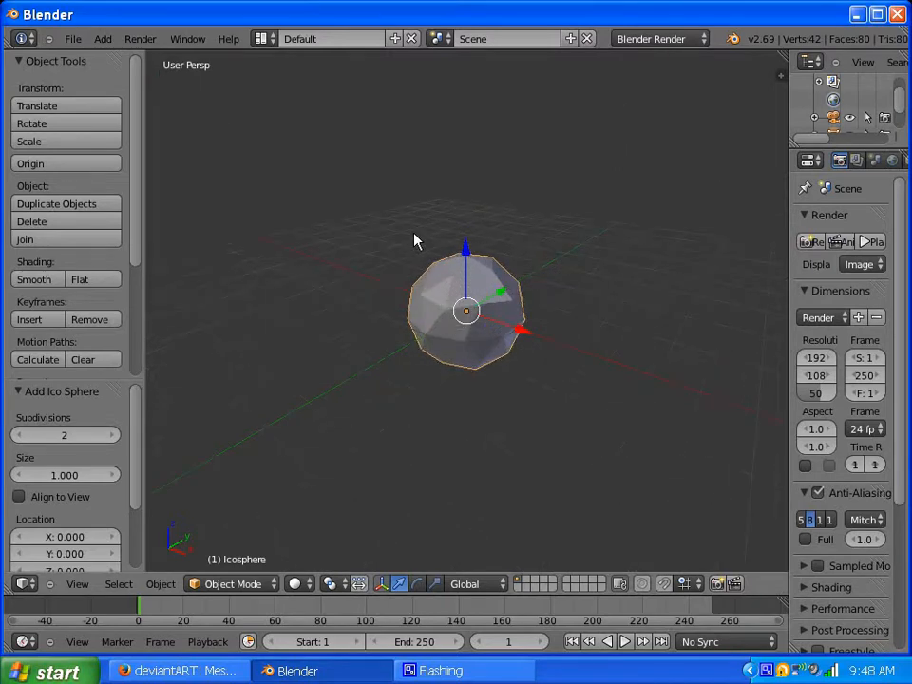
- Enable Matcap shading in the 3D view and choose the light blue matcap with bright edges
{"action": "key", "text": "n"}
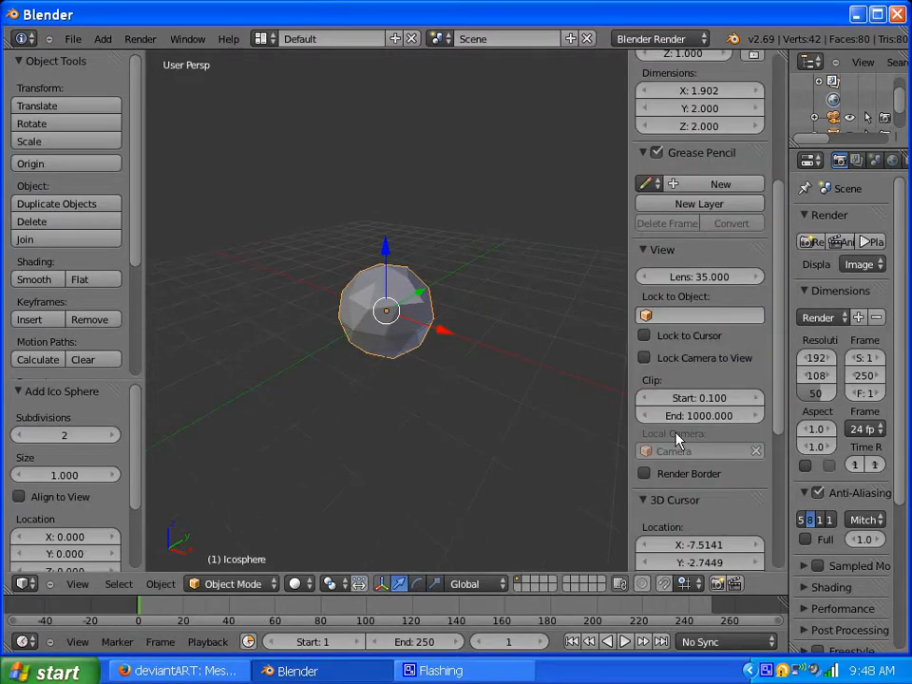
{"action": "scroll", "coordinate": [718, 333], "scroll_direction": "down", "scroll_amount": 7}
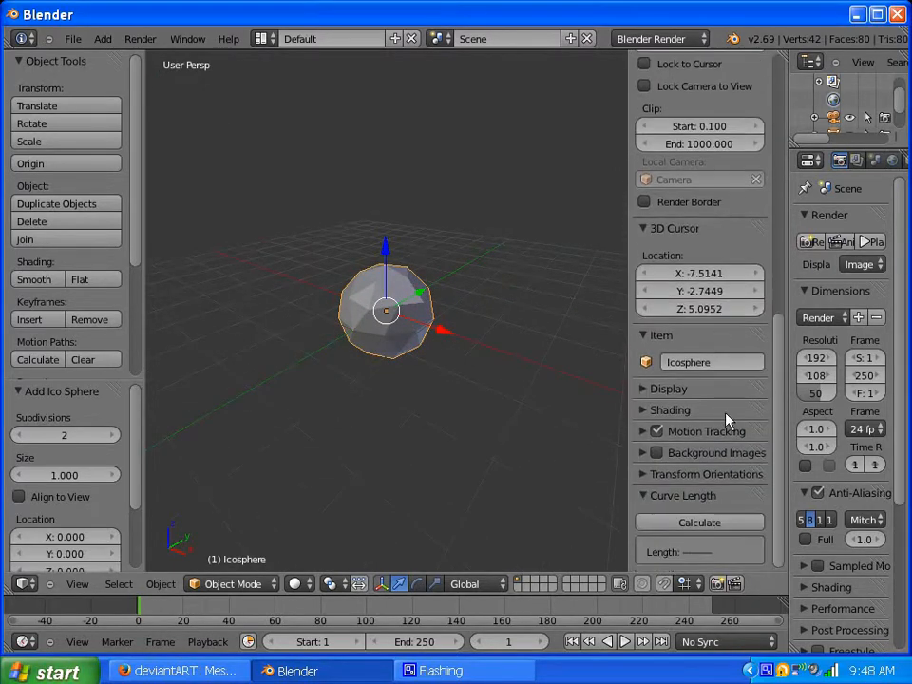
{"action": "left_click", "coordinate": [643, 412]}
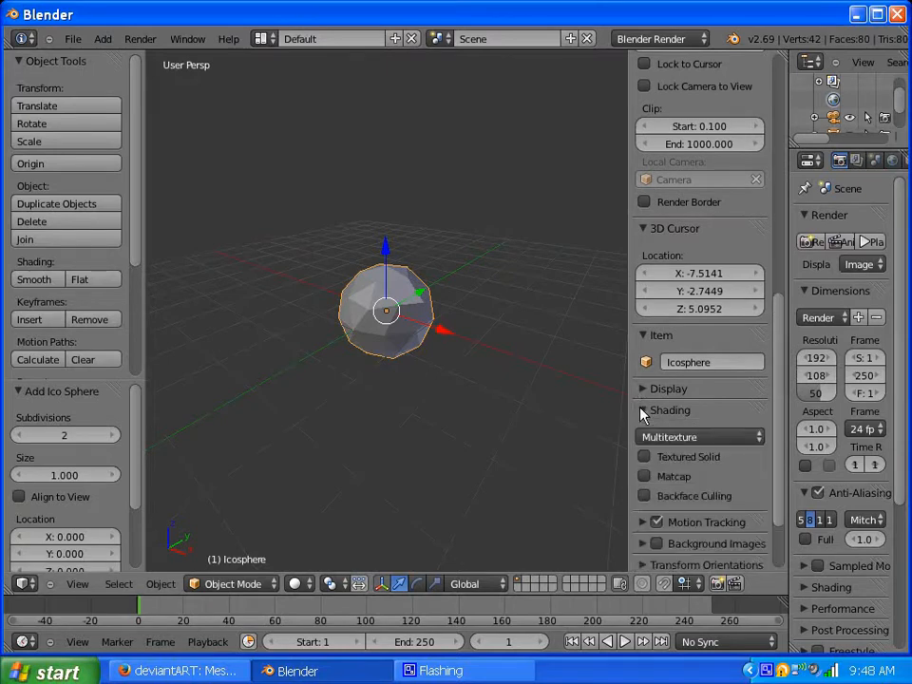
{"action": "left_click", "coordinate": [645, 476]}
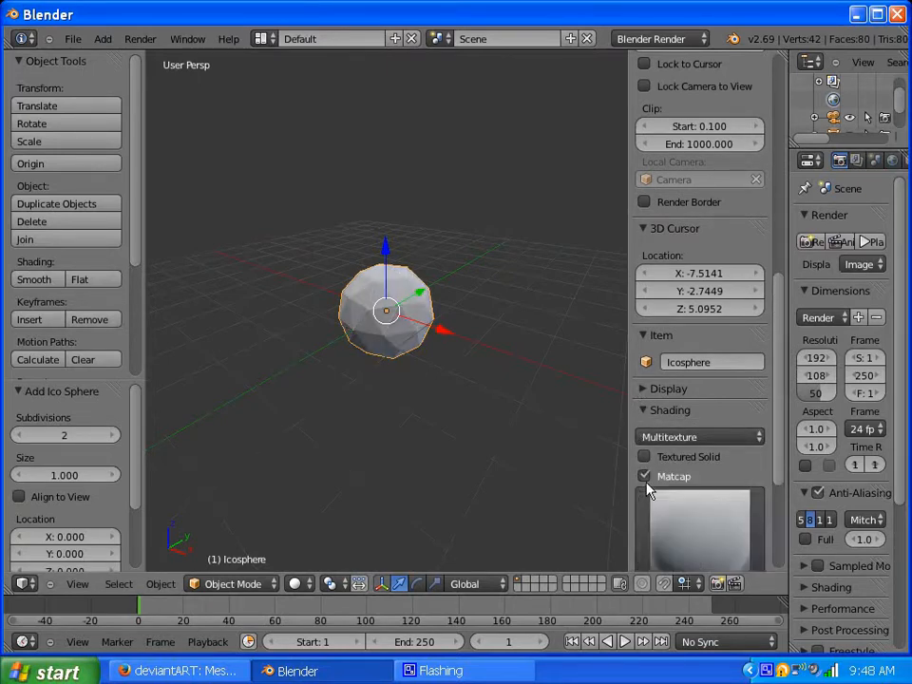
{"action": "left_click", "coordinate": [704, 538]}
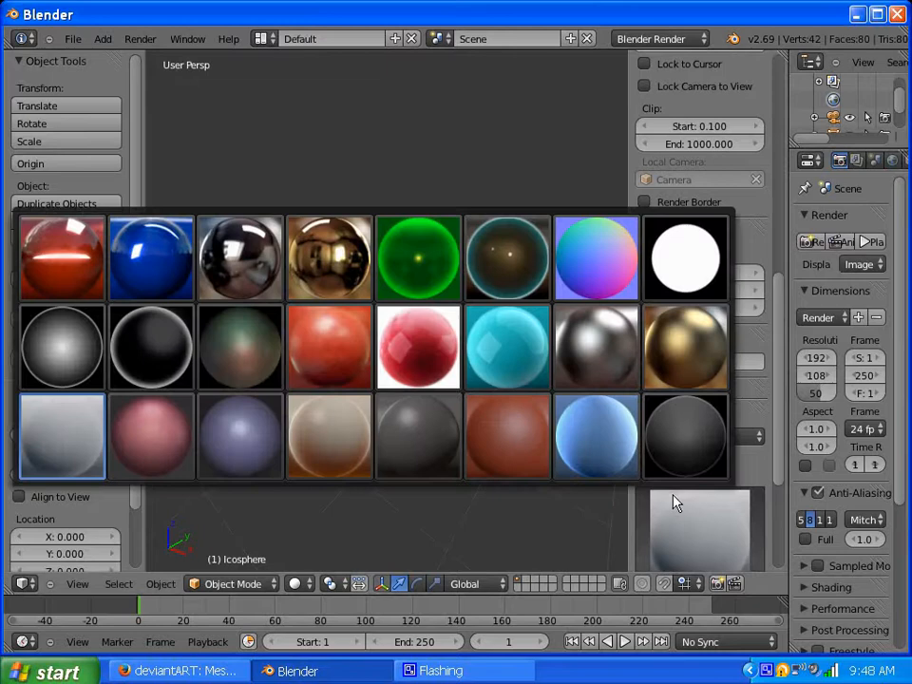
{"action": "left_click", "coordinate": [585, 430]}
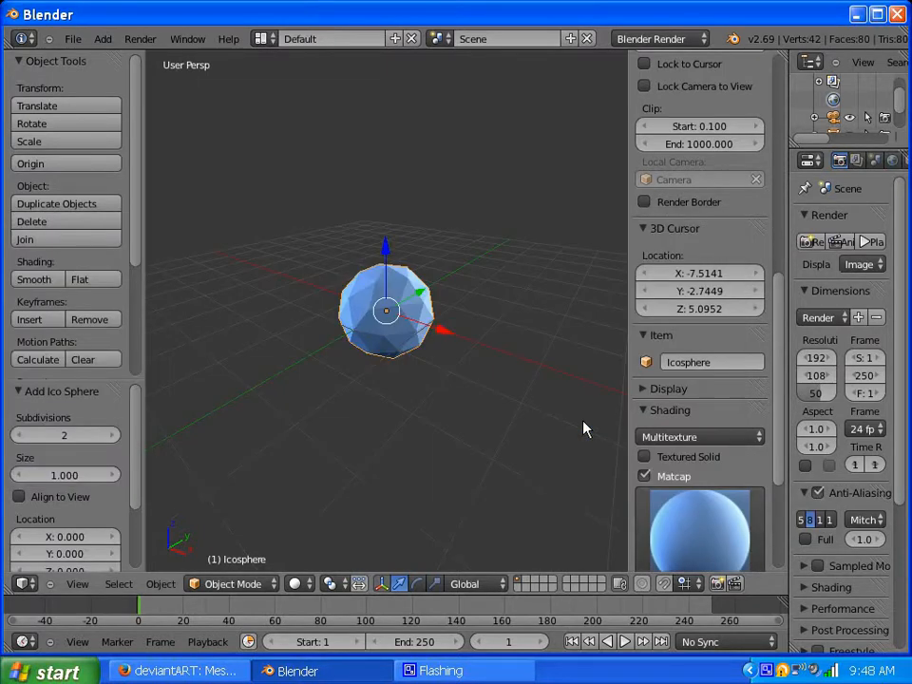
- Set the viewport's material mode to GLSL
{"action": "left_click", "coordinate": [698, 436]}
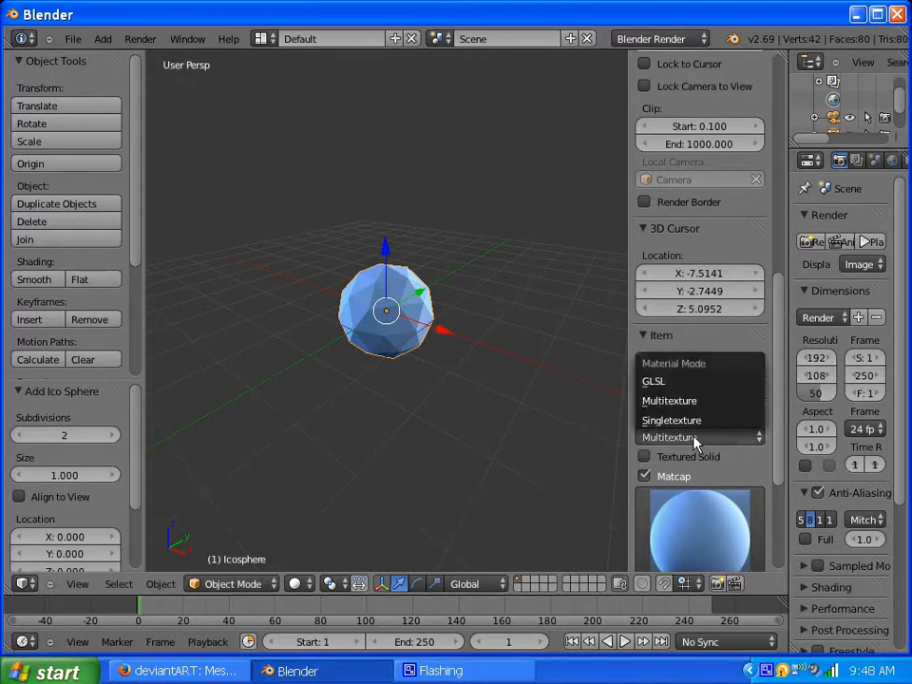
{"action": "left_click", "coordinate": [661, 383]}
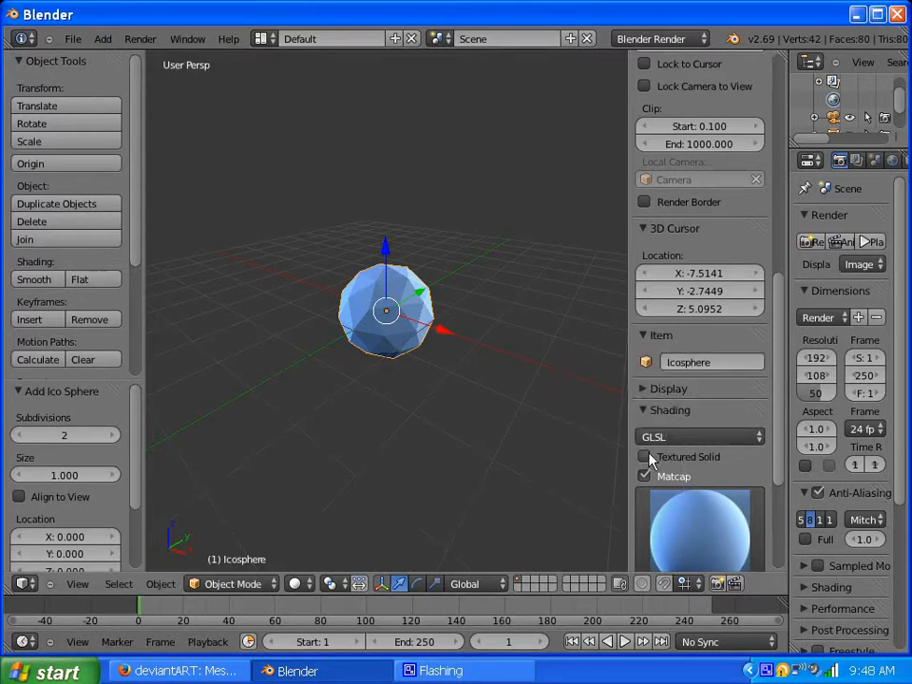
{"action": "scroll", "coordinate": [750, 437], "scroll_direction": "down", "scroll_amount": 3}
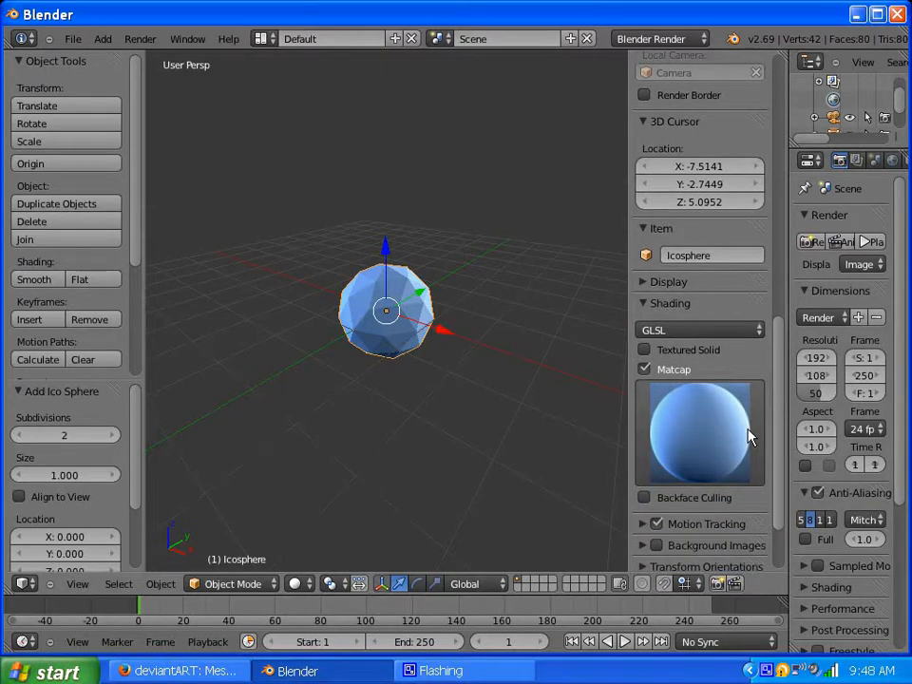
{"action": "scroll", "coordinate": [678, 401], "scroll_direction": "up", "scroll_amount": 1}
{"action": "scroll", "coordinate": [679, 401], "scroll_direction": "down", "scroll_amount": 1}
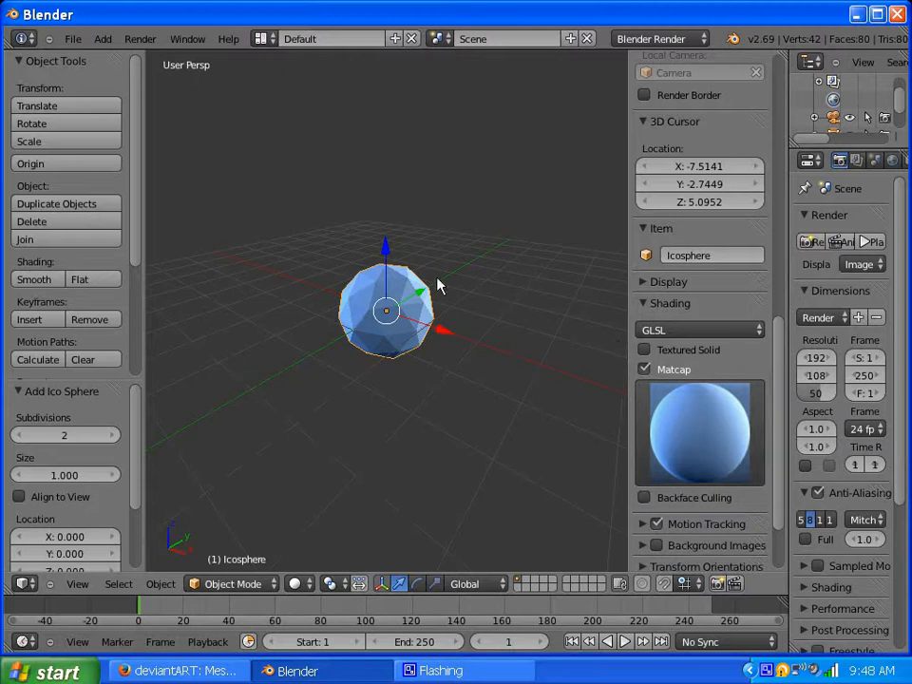
- Turn on Only Render in the viewport display settings and hide the view's properties sidebar
{"action": "left_click", "coordinate": [648, 283]}
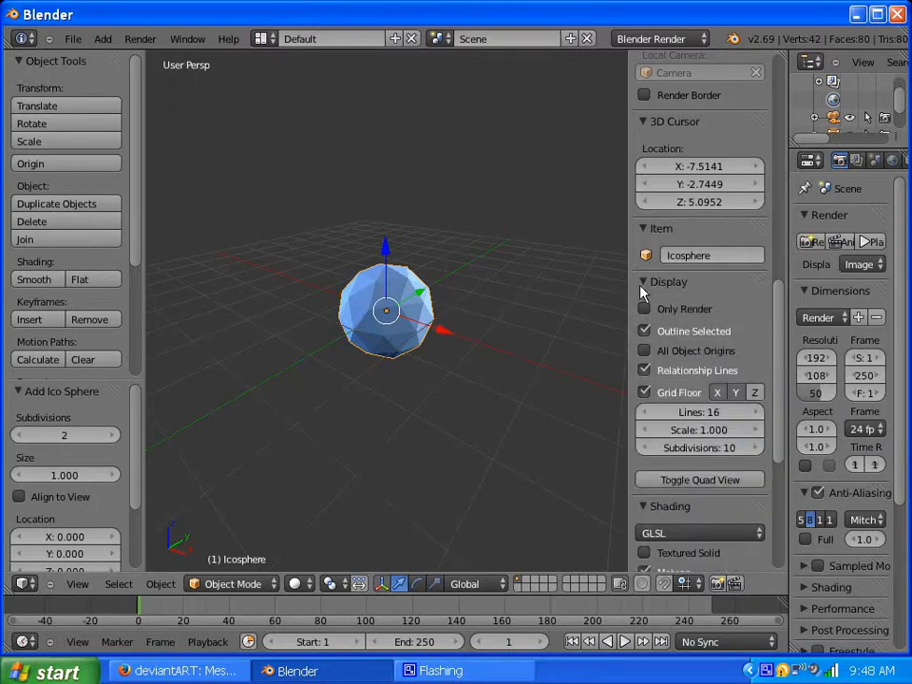
{"action": "left_click", "coordinate": [644, 309]}
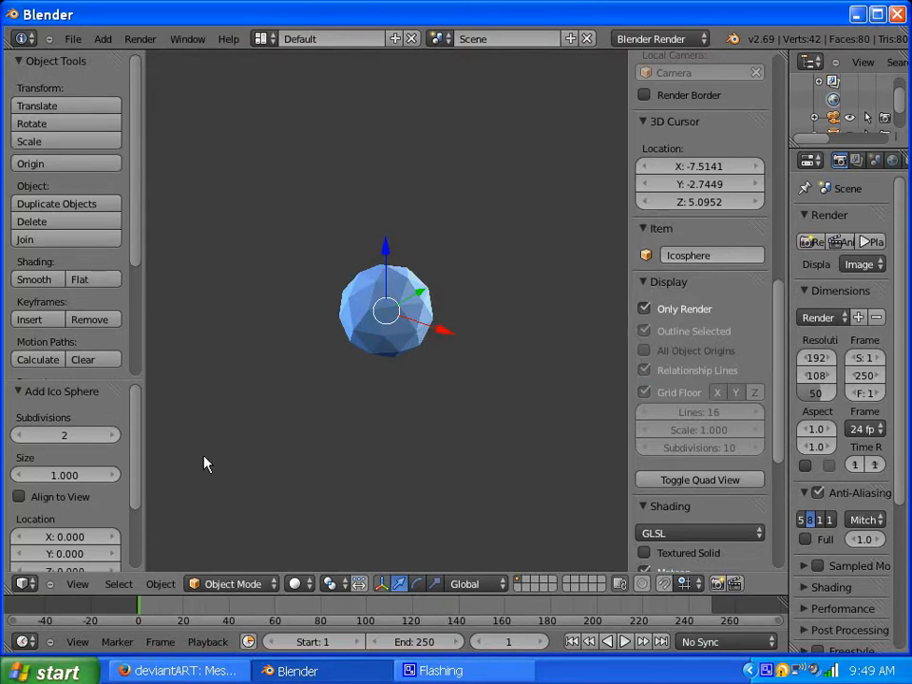
{"action": "key", "text": "n"}
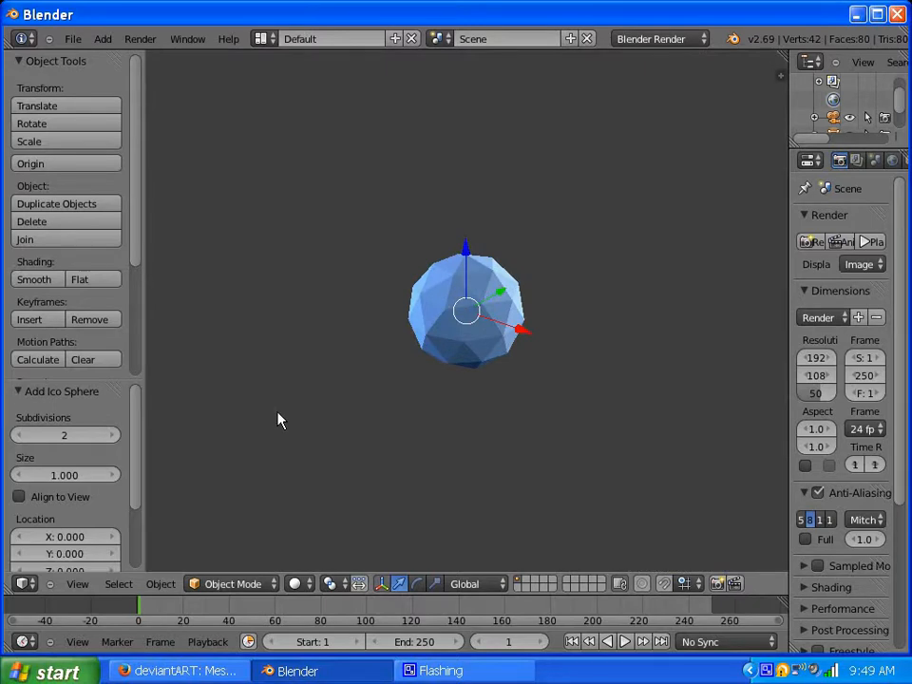
- Switch the icosphere from Object Mode to Sculpt Mode and show the sculpting brush settings beside the 3D view
{"action": "key", "text": "t"}
{"action": "scroll", "coordinate": [278, 420], "scroll_direction": "up", "scroll_amount": 3}
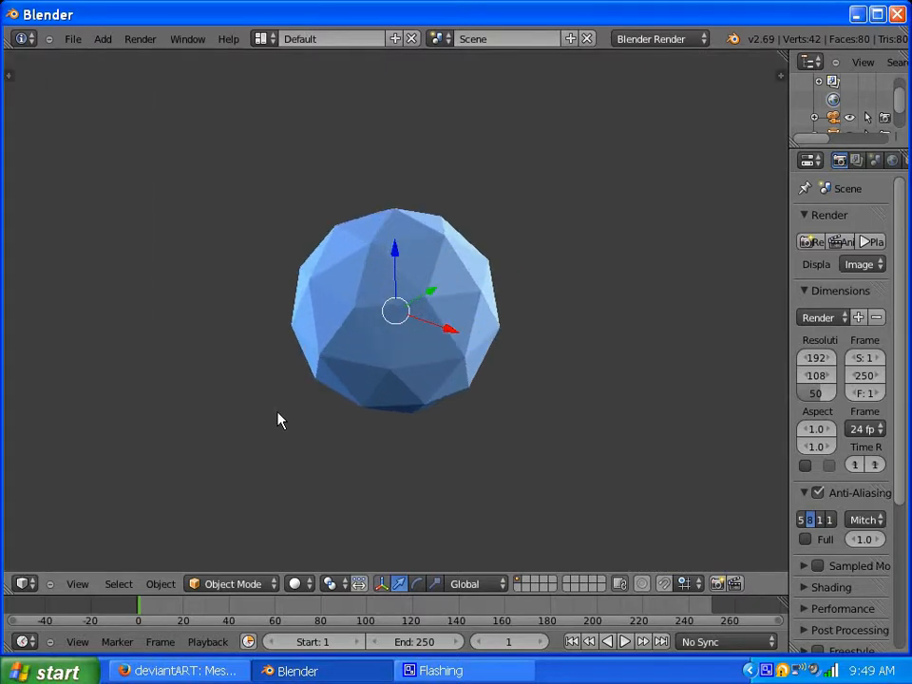
{"action": "scroll", "coordinate": [278, 420], "scroll_direction": "up", "scroll_amount": 2}
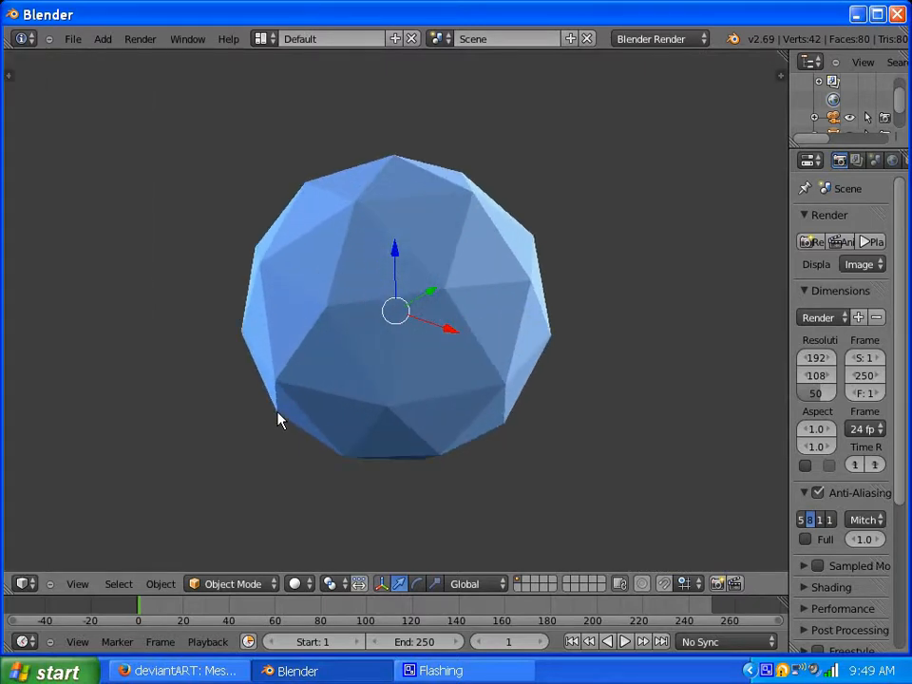
{"action": "left_click", "coordinate": [254, 586]}
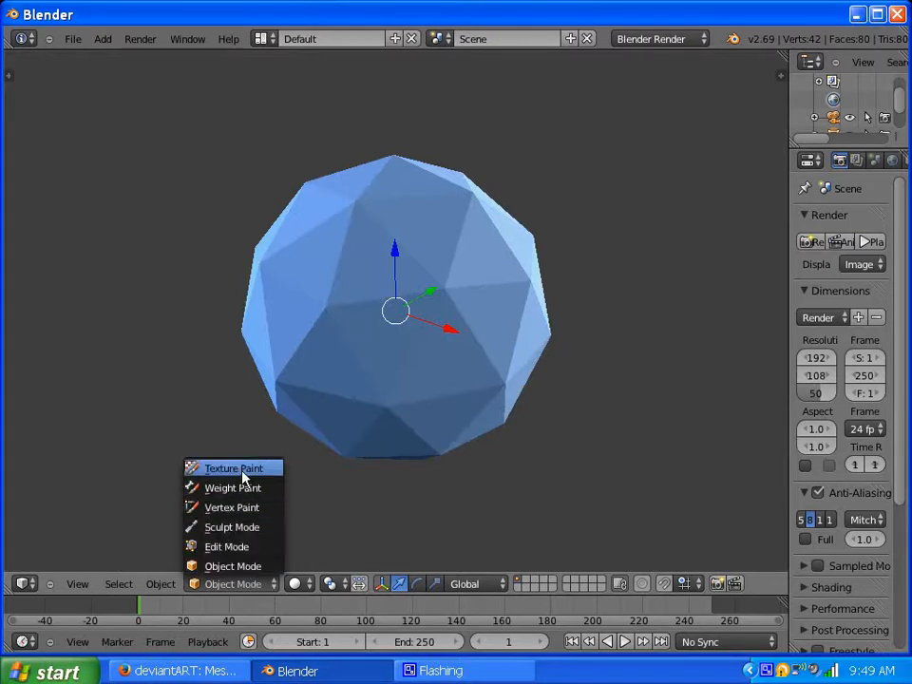
{"action": "left_click", "coordinate": [228, 529]}
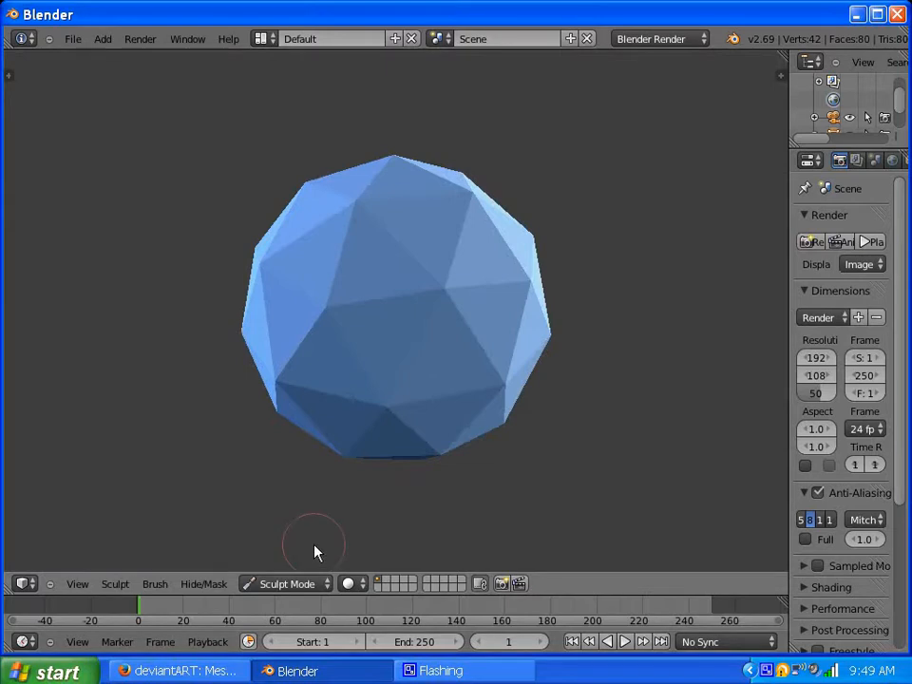
{"action": "key", "text": "r"}
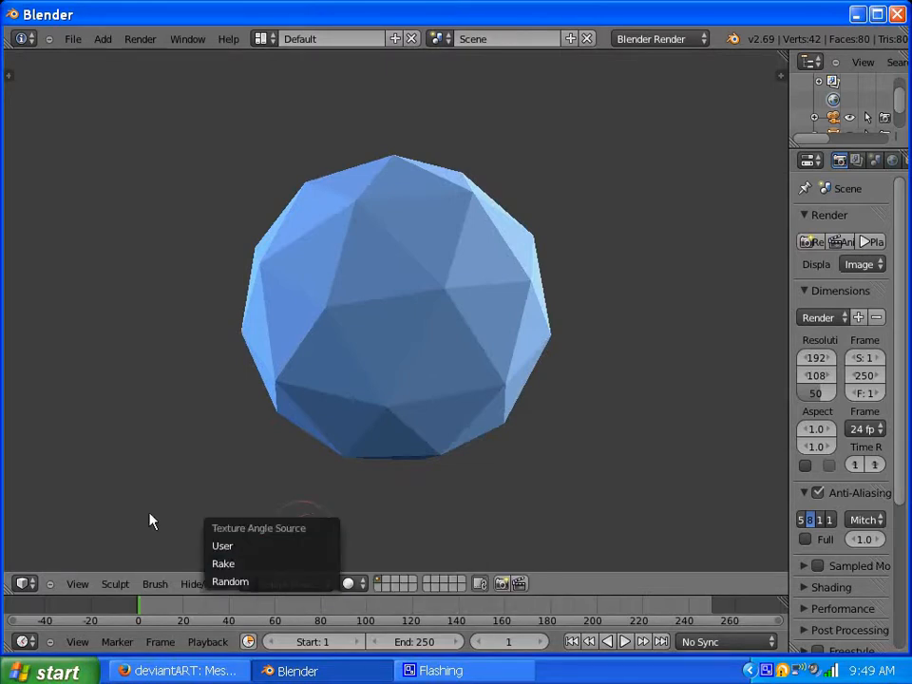
{"action": "key", "text": "t"}
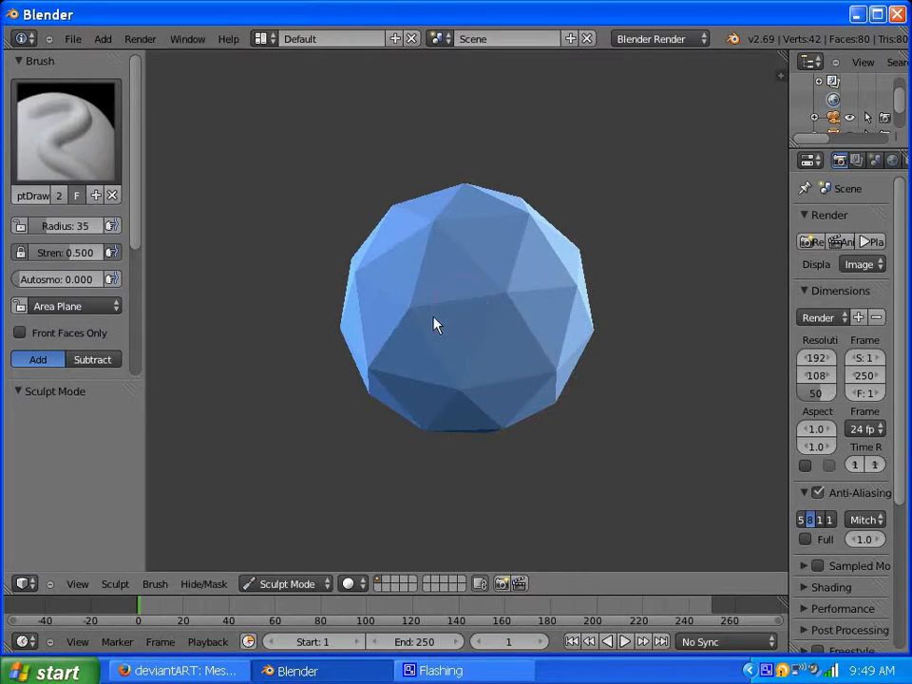
{"action": "mouse_move", "coordinate": [466, 321]}
{"action": "middle_mouse_down"}
{"action": "mouse_move", "coordinate": [494, 356]}
{"action": "mouse_move", "coordinate": [438, 284]}
{"action": "mouse_move", "coordinate": [458, 342]}
{"action": "mouse_move", "coordinate": [493, 283]}
{"action": "mouse_move", "coordinate": [379, 257]}
{"action": "mouse_move", "coordinate": [387, 283]}
{"action": "mouse_move", "coordinate": [417, 311]}
{"action": "mouse_move", "coordinate": [426, 375]}
{"action": "middle_mouse_up"}
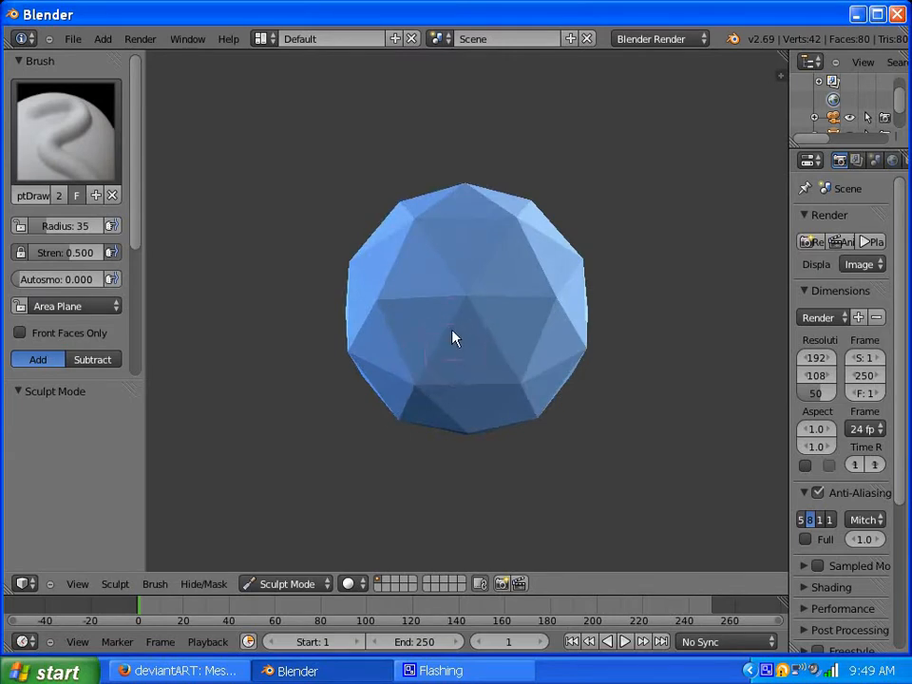
{"action": "scroll", "coordinate": [454, 338], "scroll_direction": "down", "scroll_amount": 3}
{"action": "scroll", "coordinate": [481, 424], "scroll_direction": "up", "scroll_amount": 1}
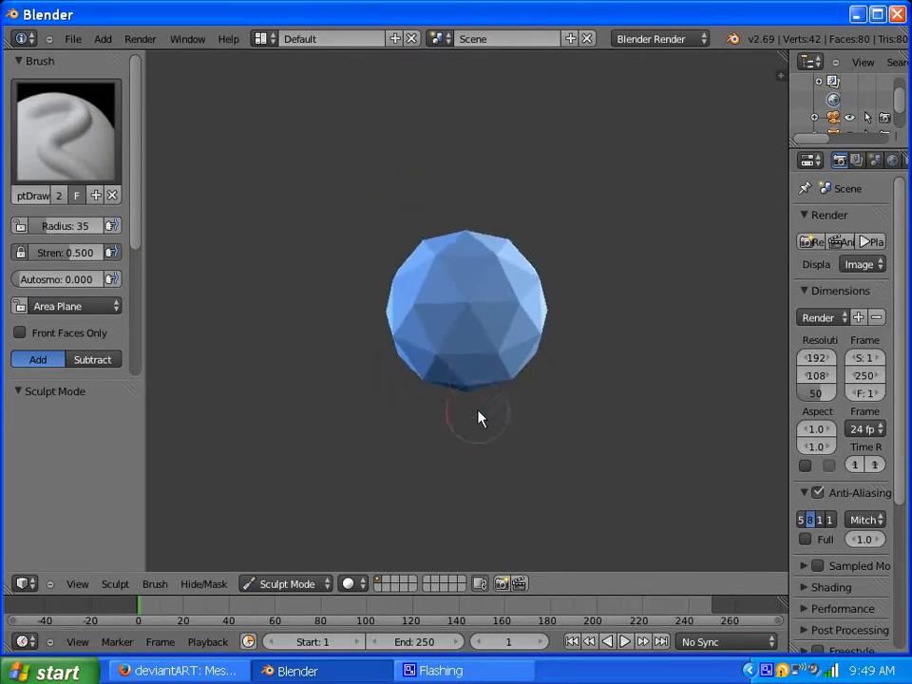
{"action": "scroll", "coordinate": [471, 332], "scroll_direction": "up", "scroll_amount": 3}
{"action": "scroll", "coordinate": [472, 344], "scroll_direction": "down", "scroll_amount": 1}
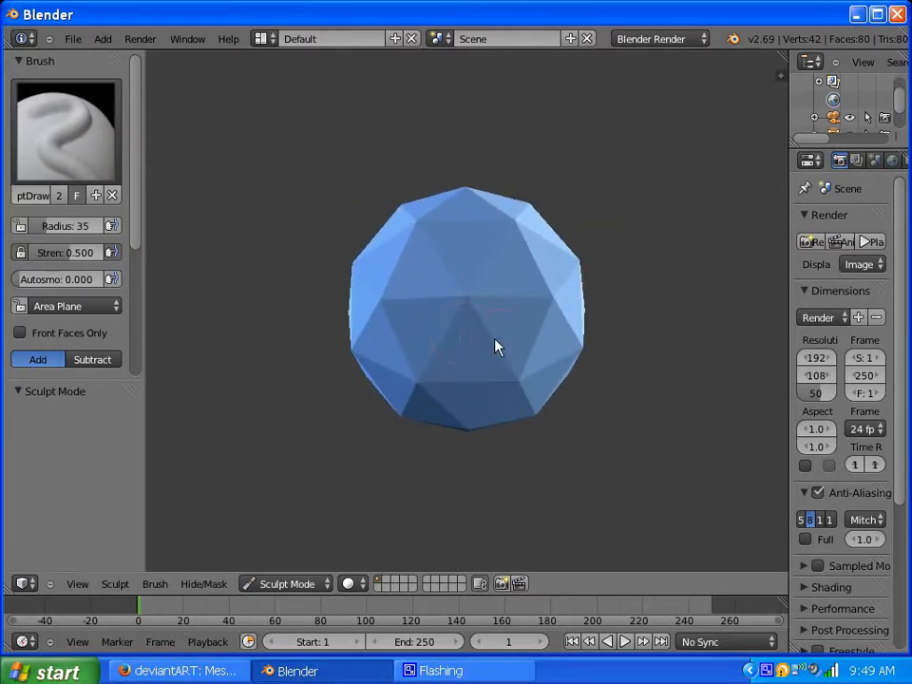
{"action": "middle_click_drag", "start_coordinate": [481, 340], "coordinate": [444, 360]}
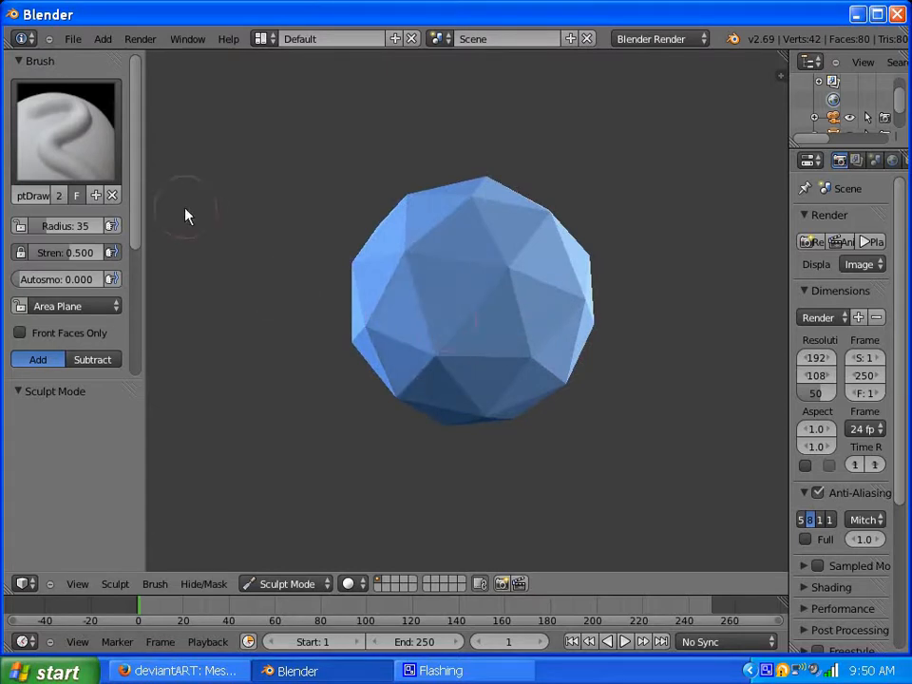
- Choose the Grab brush and pull the underside of the icosphere downward into an elongated, tapered shape
{"action": "mouse_move", "coordinate": [134, 218]}
{"action": "left_mouse_down"}
{"action": "mouse_move", "coordinate": [135, 256]}
{"action": "mouse_move", "coordinate": [138, 209]}
{"action": "left_mouse_up"}
{"action": "left_click", "coordinate": [87, 132]}
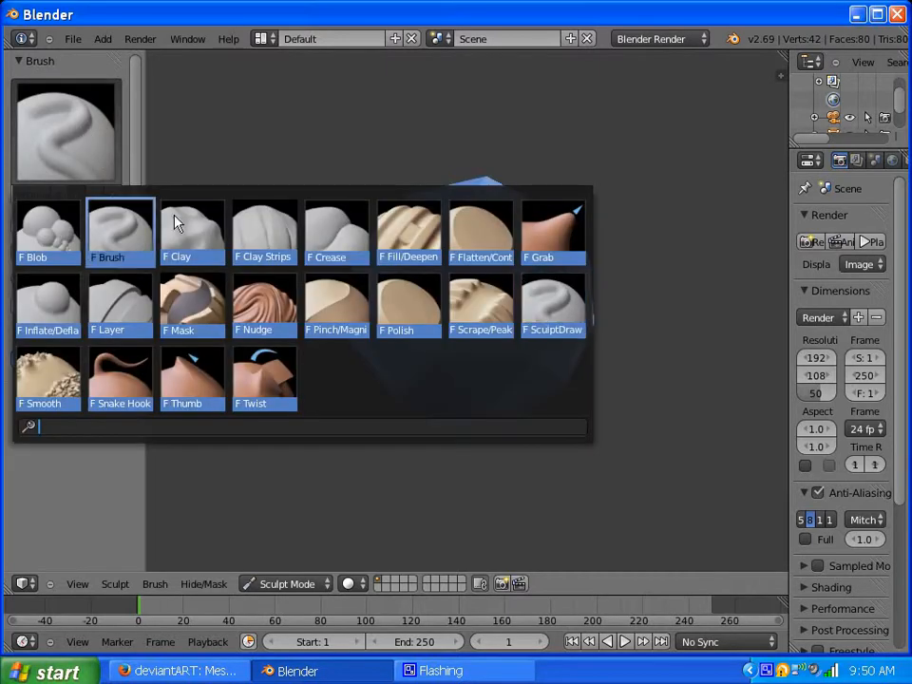
{"action": "left_click", "coordinate": [544, 245]}
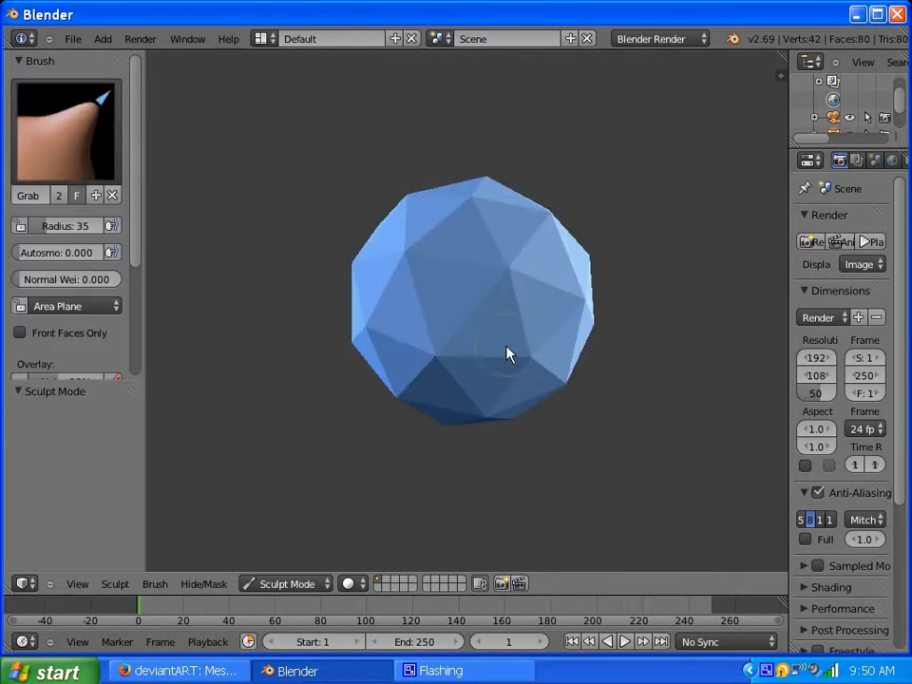
{"action": "scroll", "coordinate": [475, 342], "scroll_direction": "up", "scroll_amount": 1}
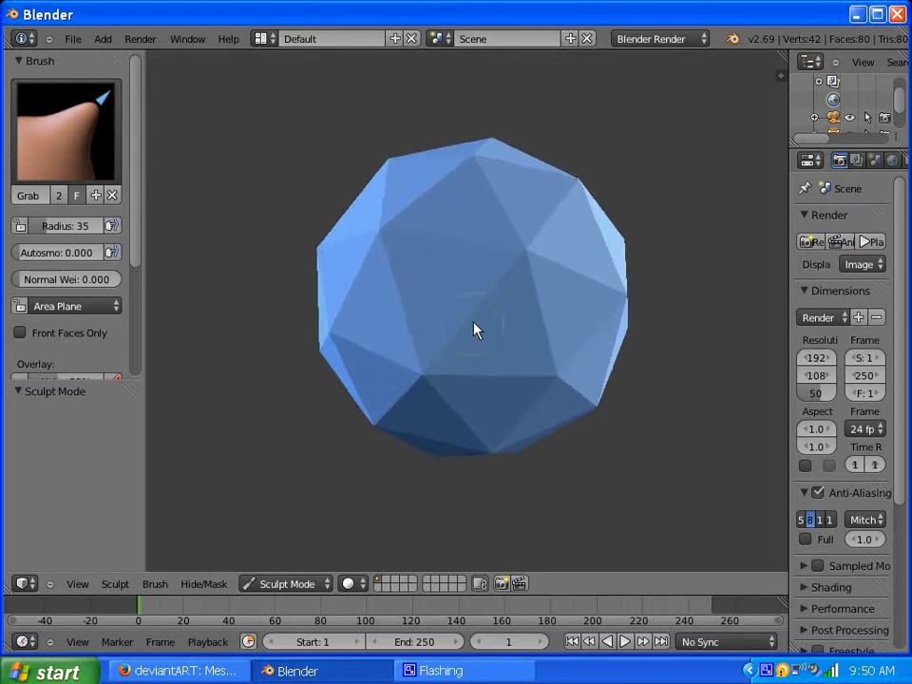
{"action": "scroll", "coordinate": [461, 427], "scroll_direction": "down", "scroll_amount": 5}
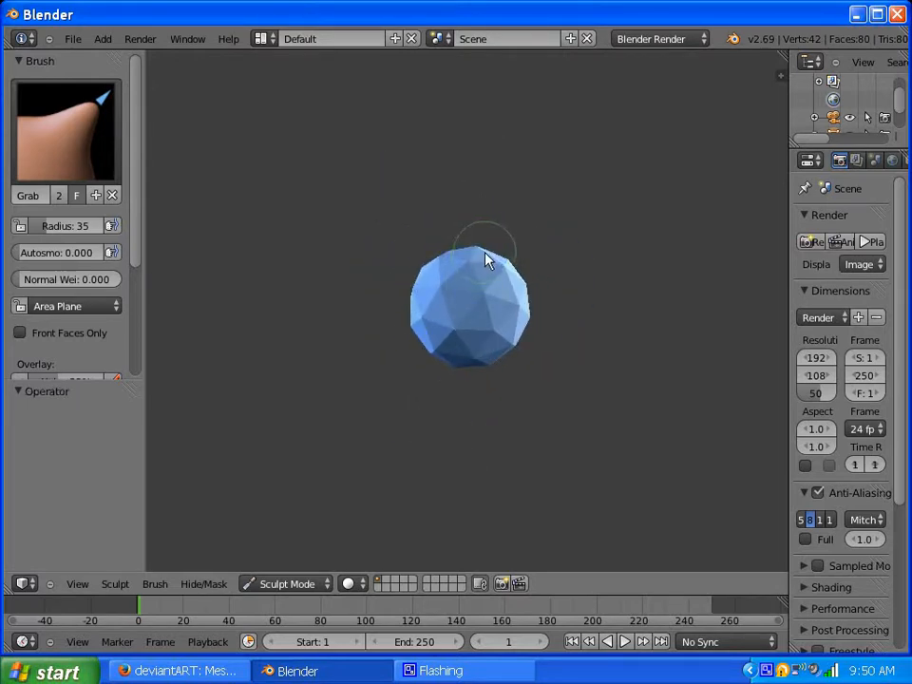
{"action": "scroll", "coordinate": [486, 275], "scroll_direction": "down", "scroll_amount": 2}
{"action": "scroll", "coordinate": [492, 293], "scroll_direction": "down", "scroll_amount": 1}
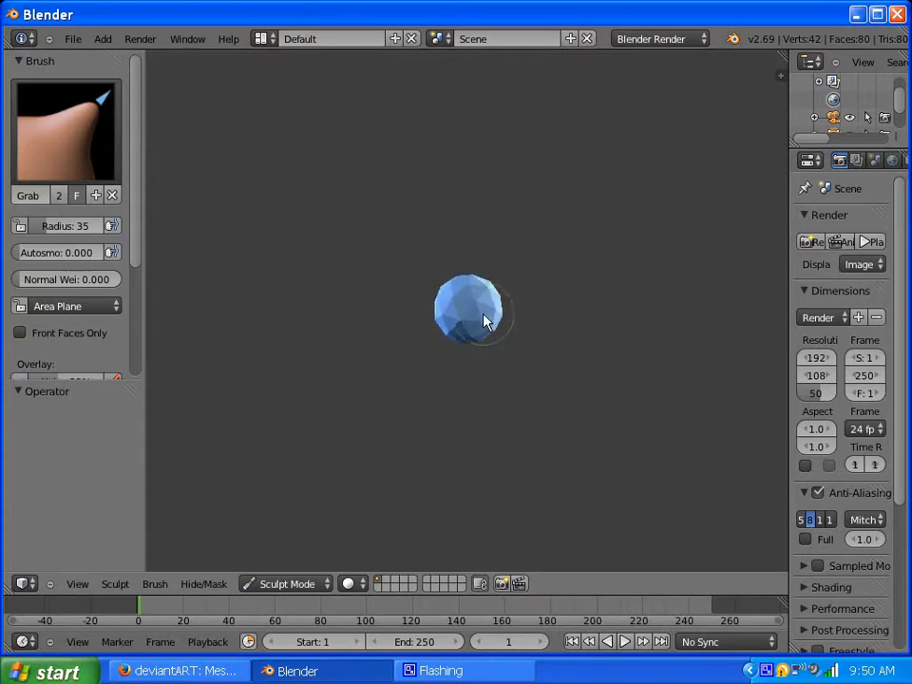
{"action": "left_click_drag", "start_coordinate": [466, 332], "coordinate": [466, 348]}
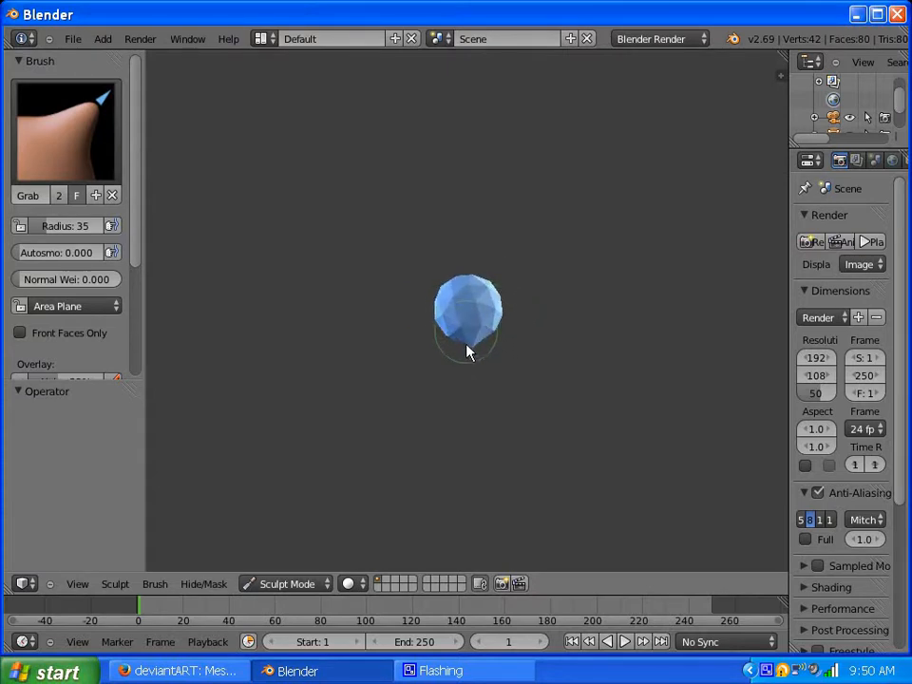
{"action": "middle_click_drag", "start_coordinate": [479, 351], "coordinate": [432, 306]}
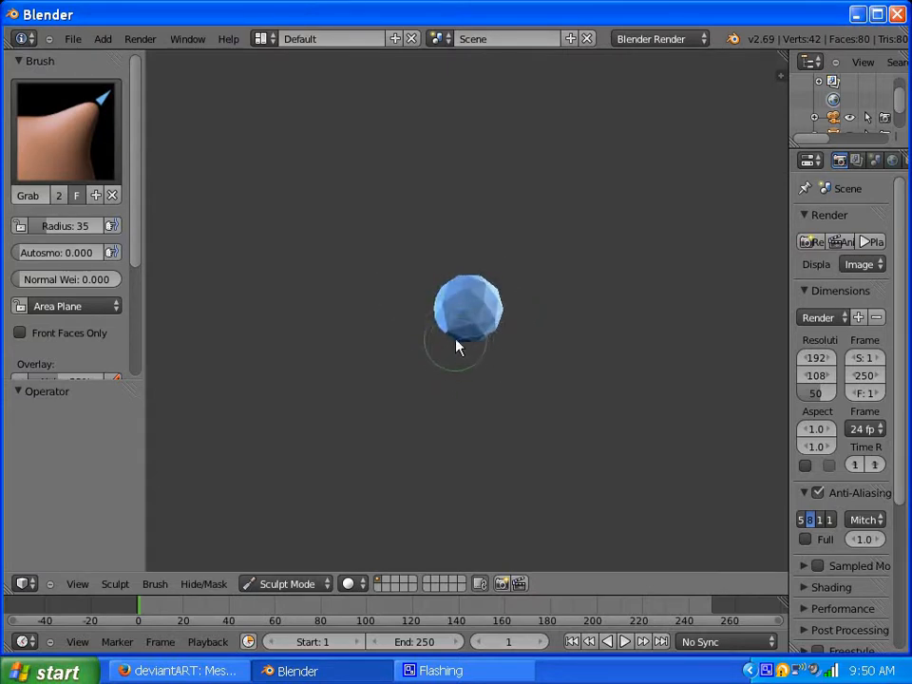
{"action": "left_click_drag", "start_coordinate": [457, 348], "coordinate": [460, 376]}
{"action": "middle_click_drag", "start_coordinate": [442, 367], "coordinate": [545, 357]}
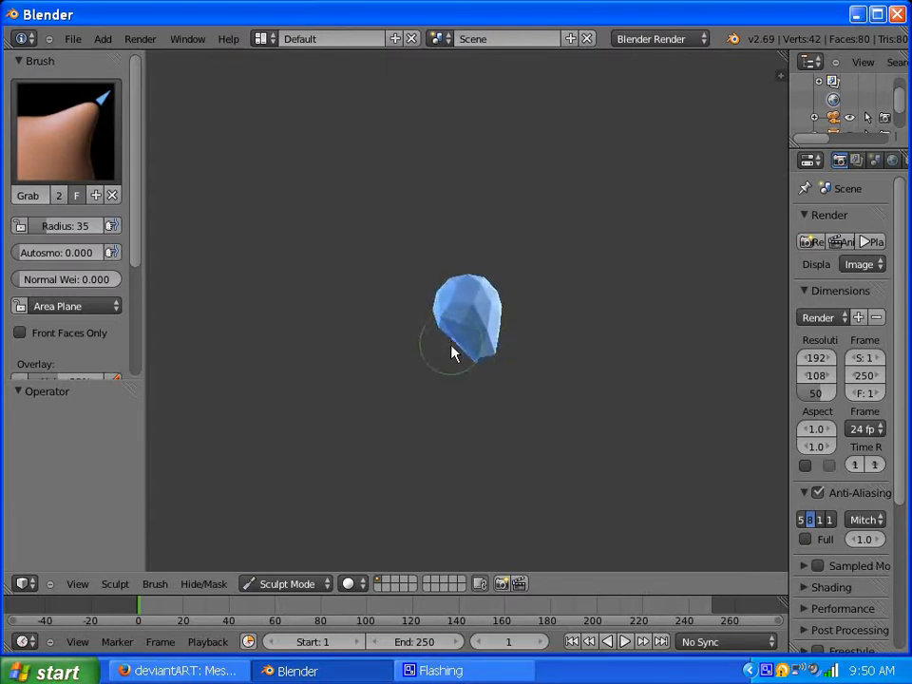
{"action": "left_click_drag", "start_coordinate": [453, 354], "coordinate": [453, 358]}
- Enable dynamic topology for sculpting and set its detail size to 16
{"action": "left_click_drag", "start_coordinate": [132, 249], "coordinate": [144, 367]}
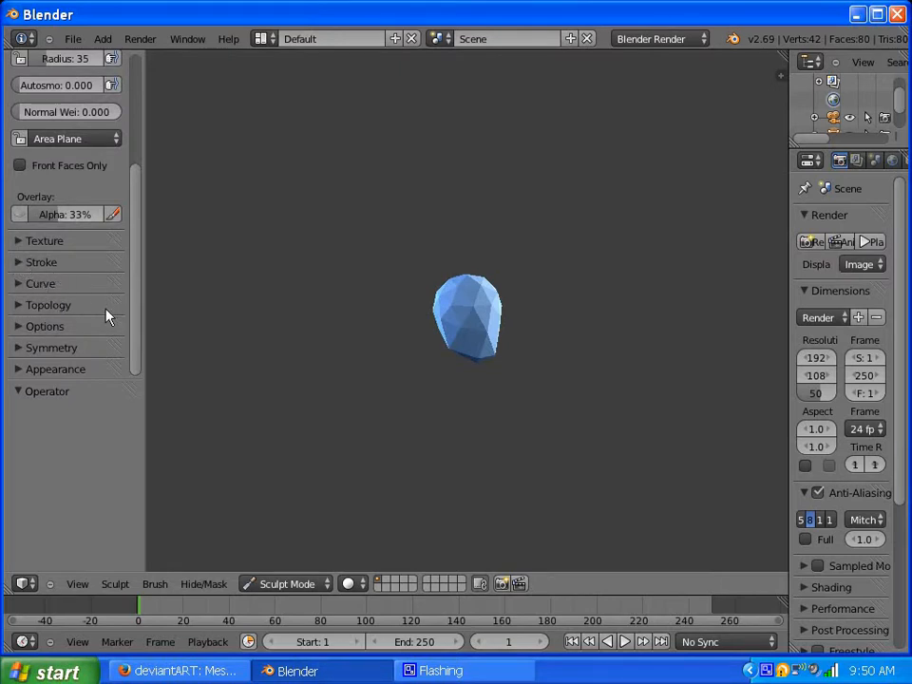
{"action": "left_click", "coordinate": [21, 306]}
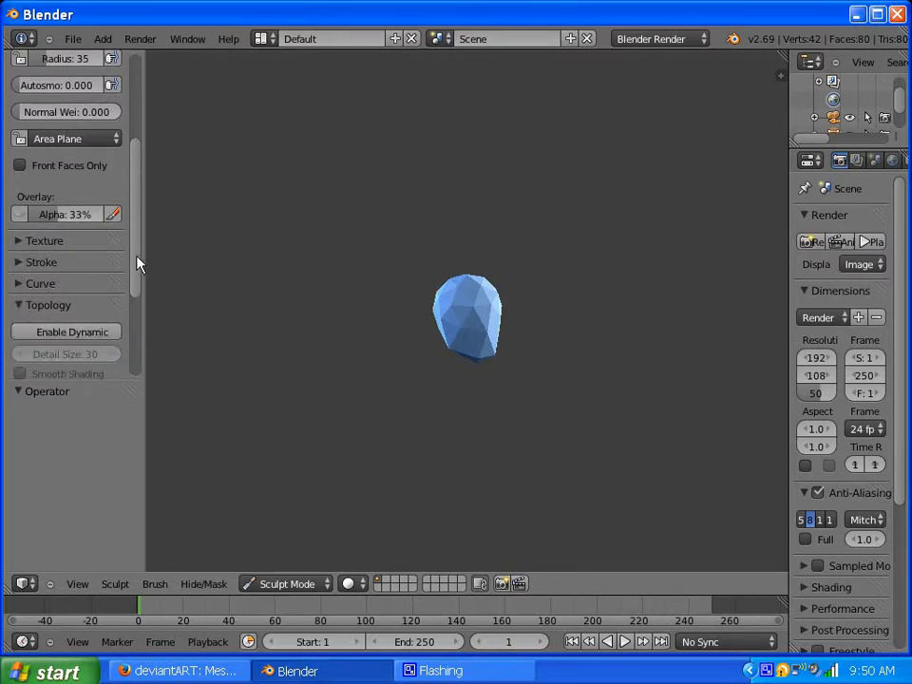
{"action": "left_click_drag", "start_coordinate": [137, 259], "coordinate": [131, 296]}
{"action": "left_click", "coordinate": [80, 247]}
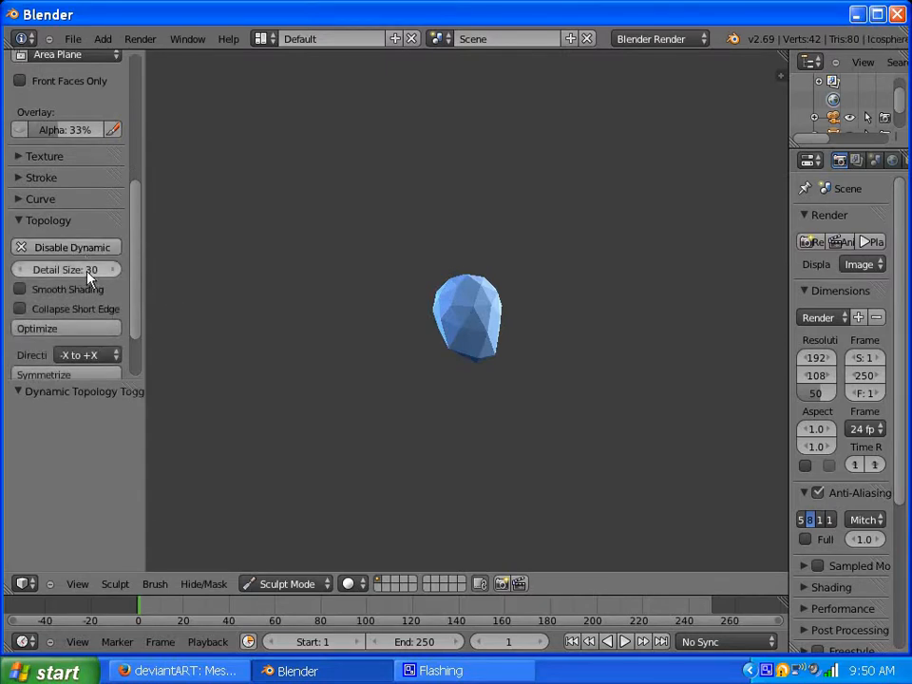
{"action": "left_click_drag", "start_coordinate": [88, 273], "coordinate": [61, 276]}
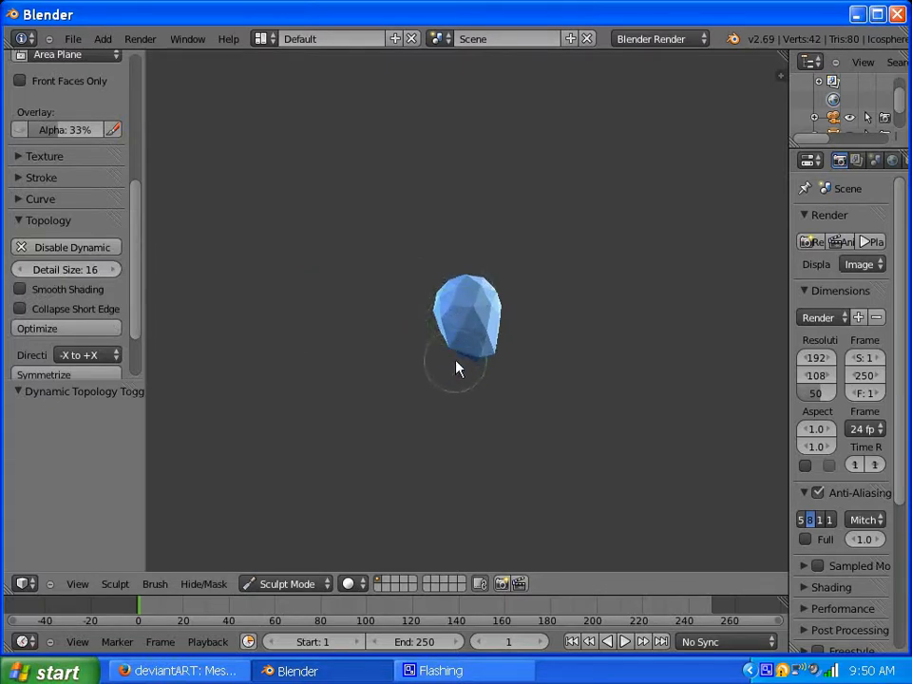
- Choose the Clay Strips brush and build up strokes over the front and one side of the elongated shape
{"action": "scroll", "coordinate": [481, 289], "scroll_direction": "up", "scroll_amount": 6}
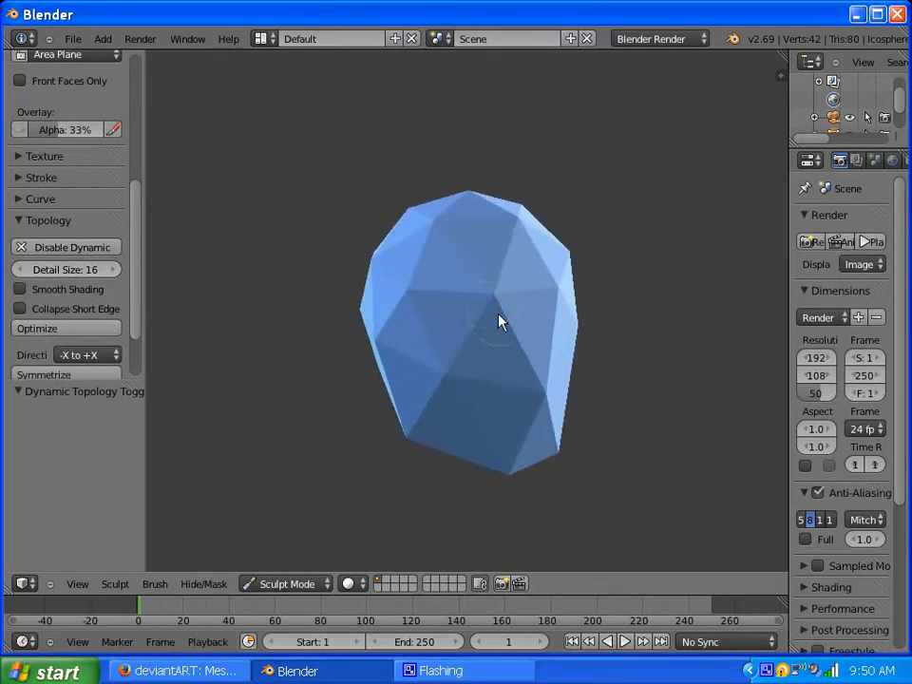
{"action": "mouse_move", "coordinate": [501, 322]}
{"action": "middle_mouse_down"}
{"action": "mouse_move", "coordinate": [481, 330]}
{"action": "mouse_move", "coordinate": [383, 276]}
{"action": "mouse_move", "coordinate": [411, 314]}
{"action": "middle_mouse_up"}
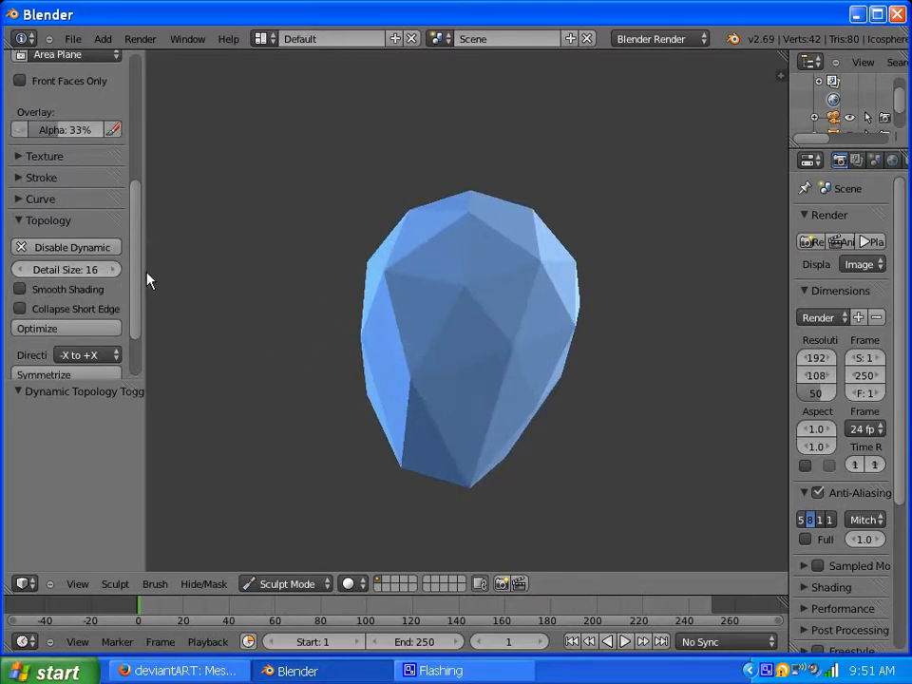
{"action": "scroll", "coordinate": [138, 288], "scroll_direction": "up", "scroll_amount": 6}
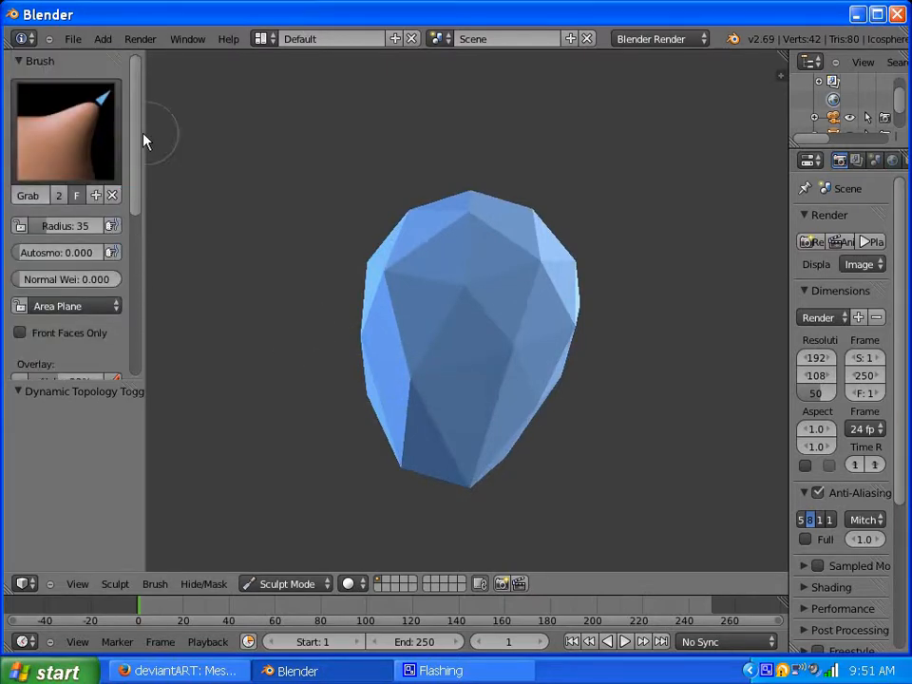
{"action": "left_click", "coordinate": [92, 152]}
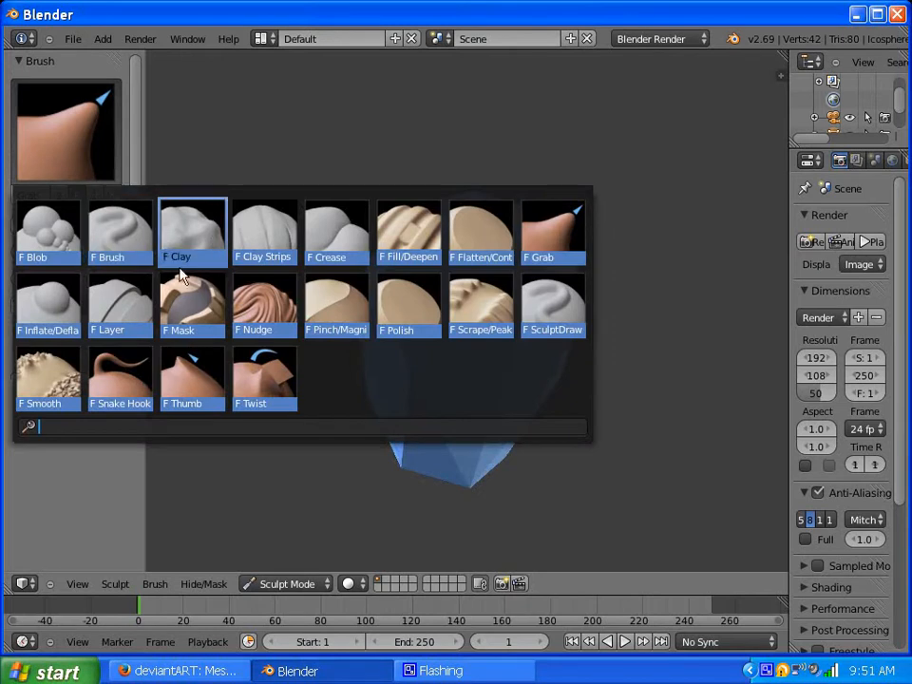
{"action": "left_click", "coordinate": [262, 249]}
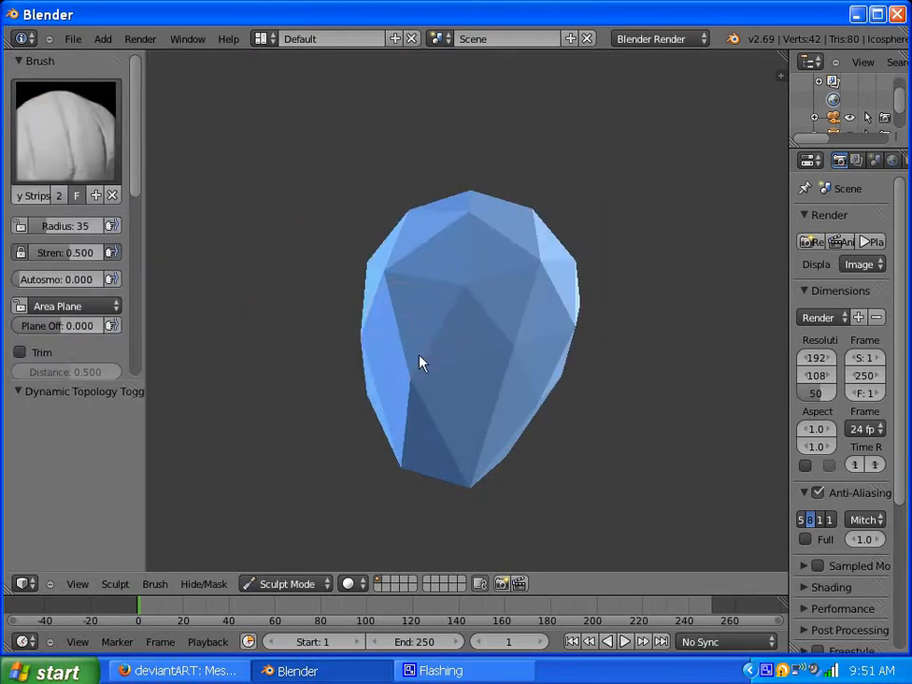
{"action": "mouse_move", "coordinate": [477, 380]}
{"action": "left_mouse_down"}
{"action": "mouse_move", "coordinate": [522, 315]}
{"action": "mouse_move", "coordinate": [522, 330]}
{"action": "mouse_move", "coordinate": [442, 360]}
{"action": "left_mouse_up"}
{"action": "mouse_move", "coordinate": [430, 258]}
{"action": "left_mouse_down"}
{"action": "mouse_move", "coordinate": [408, 319]}
{"action": "mouse_move", "coordinate": [445, 328]}
{"action": "mouse_move", "coordinate": [405, 403]}
{"action": "mouse_move", "coordinate": [477, 451]}
{"action": "left_mouse_up"}
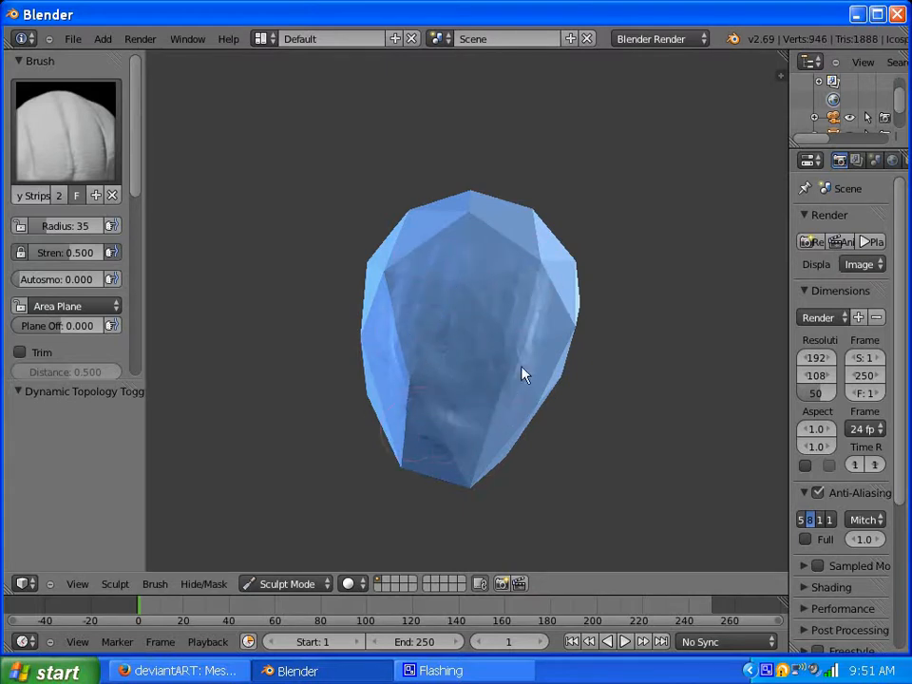
{"action": "mouse_move", "coordinate": [522, 367]}
{"action": "left_mouse_down"}
{"action": "mouse_move", "coordinate": [490, 407]}
{"action": "mouse_move", "coordinate": [483, 364]}
{"action": "left_mouse_up"}
{"action": "mouse_move", "coordinate": [484, 364]}
{"action": "middle_mouse_down"}
{"action": "mouse_move", "coordinate": [450, 309]}
{"action": "mouse_move", "coordinate": [399, 280]}
{"action": "middle_mouse_up"}
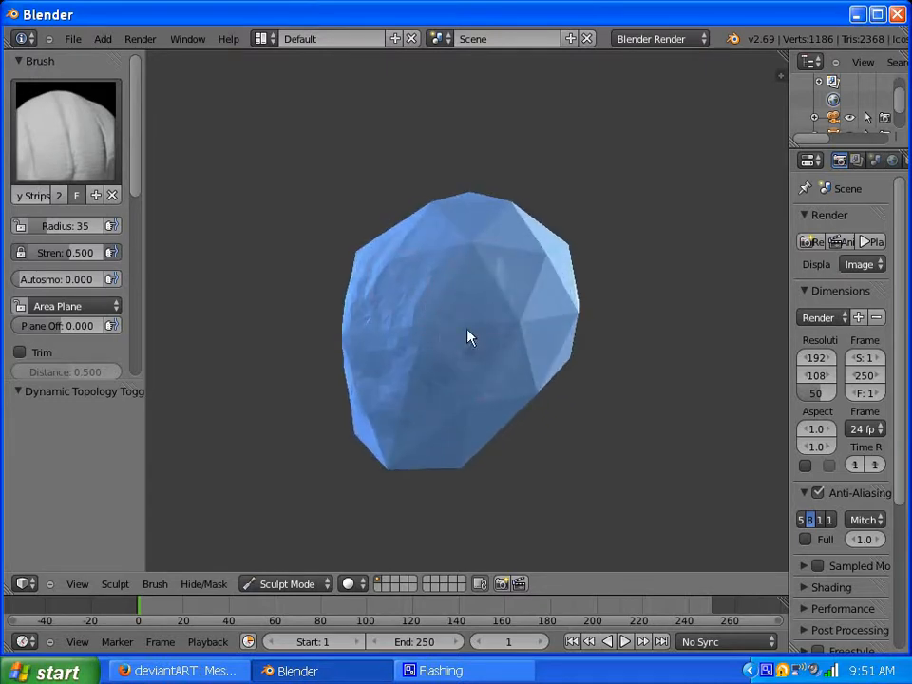
{"action": "left_click_drag", "start_coordinate": [467, 336], "coordinate": [398, 379]}
- Reduce the Clay Strips brush radius to 25 and add more strokes over the remaining flat facets on the sides
{"action": "key", "text": "f"}
{"action": "left_click", "coordinate": [363, 385]}
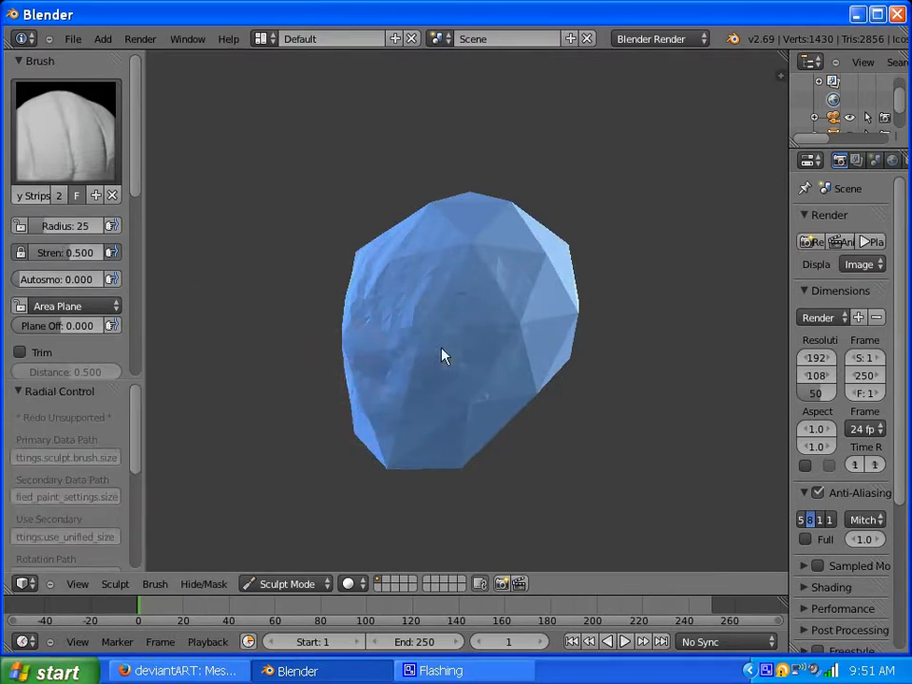
{"action": "left_click_drag", "start_coordinate": [504, 237], "coordinate": [462, 273]}
{"action": "mouse_move", "coordinate": [425, 296]}
{"action": "middle_mouse_down"}
{"action": "mouse_move", "coordinate": [523, 342]}
{"action": "mouse_move", "coordinate": [586, 322]}
{"action": "mouse_move", "coordinate": [461, 416]}
{"action": "middle_mouse_up"}
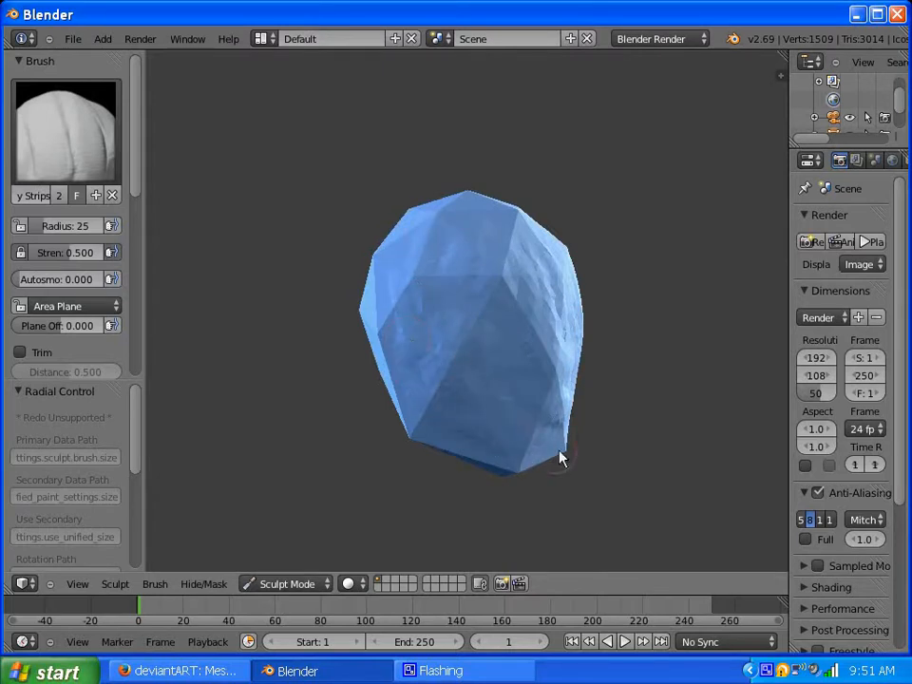
{"action": "left_click_drag", "start_coordinate": [559, 458], "coordinate": [538, 418]}
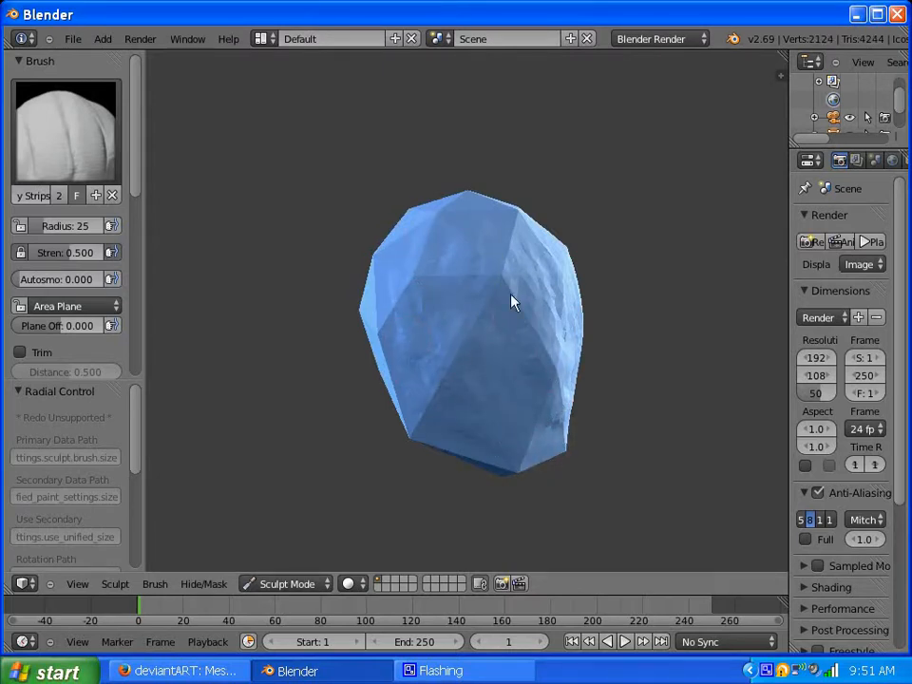
{"action": "left_click_drag", "start_coordinate": [511, 301], "coordinate": [483, 280]}
- Choose the Polish brush and smooth the rough strokes and facet edges on the front of the head shape
{"action": "left_click", "coordinate": [82, 146]}
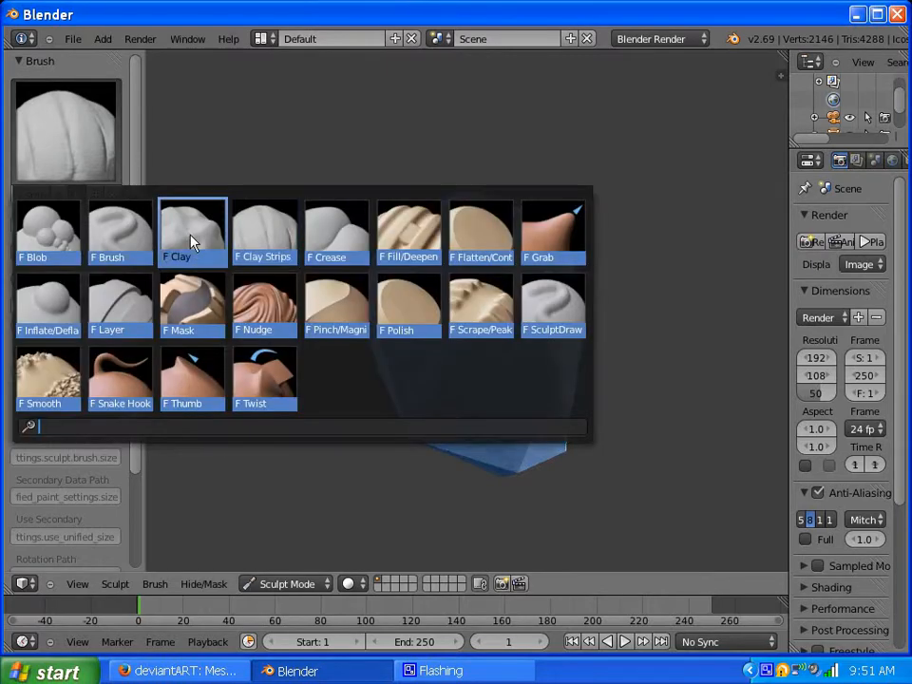
{"action": "left_click", "coordinate": [423, 281]}
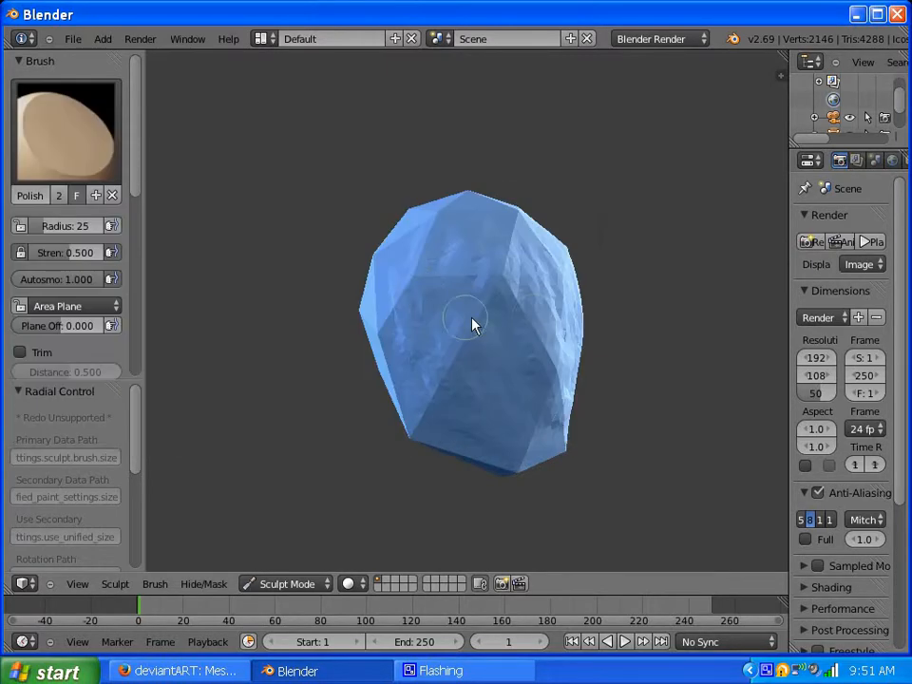
{"action": "mouse_move", "coordinate": [510, 289]}
{"action": "left_mouse_down"}
{"action": "mouse_move", "coordinate": [489, 305]}
{"action": "mouse_move", "coordinate": [563, 361]}
{"action": "left_mouse_up"}
{"action": "mouse_move", "coordinate": [563, 361]}
{"action": "middle_mouse_down"}
{"action": "mouse_move", "coordinate": [489, 345]}
{"action": "mouse_move", "coordinate": [395, 309]}
{"action": "middle_mouse_up"}
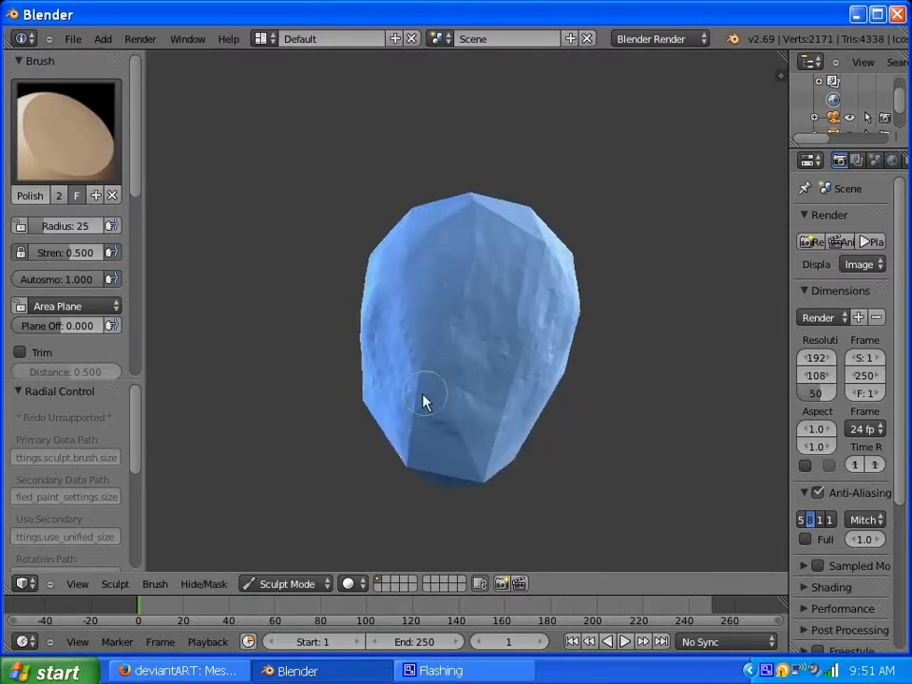
{"action": "mouse_move", "coordinate": [424, 401]}
{"action": "left_mouse_down"}
{"action": "mouse_move", "coordinate": [425, 379]}
{"action": "mouse_move", "coordinate": [460, 361]}
{"action": "mouse_move", "coordinate": [481, 395]}
{"action": "mouse_move", "coordinate": [511, 371]}
{"action": "mouse_move", "coordinate": [507, 344]}
{"action": "mouse_move", "coordinate": [546, 311]}
{"action": "mouse_move", "coordinate": [532, 268]}
{"action": "mouse_move", "coordinate": [491, 230]}
{"action": "mouse_move", "coordinate": [432, 248]}
{"action": "mouse_move", "coordinate": [433, 272]}
{"action": "mouse_move", "coordinate": [458, 265]}
{"action": "mouse_move", "coordinate": [533, 332]}
{"action": "mouse_move", "coordinate": [515, 276]}
{"action": "mouse_move", "coordinate": [479, 326]}
{"action": "mouse_move", "coordinate": [455, 302]}
{"action": "mouse_move", "coordinate": [469, 252]}
{"action": "mouse_move", "coordinate": [437, 248]}
{"action": "mouse_move", "coordinate": [413, 322]}
{"action": "mouse_move", "coordinate": [458, 408]}
{"action": "mouse_move", "coordinate": [472, 392]}
{"action": "left_mouse_up"}
{"action": "mouse_move", "coordinate": [472, 392]}
{"action": "middle_mouse_down"}
{"action": "mouse_move", "coordinate": [460, 351]}
{"action": "mouse_move", "coordinate": [414, 287]}
{"action": "middle_mouse_up"}
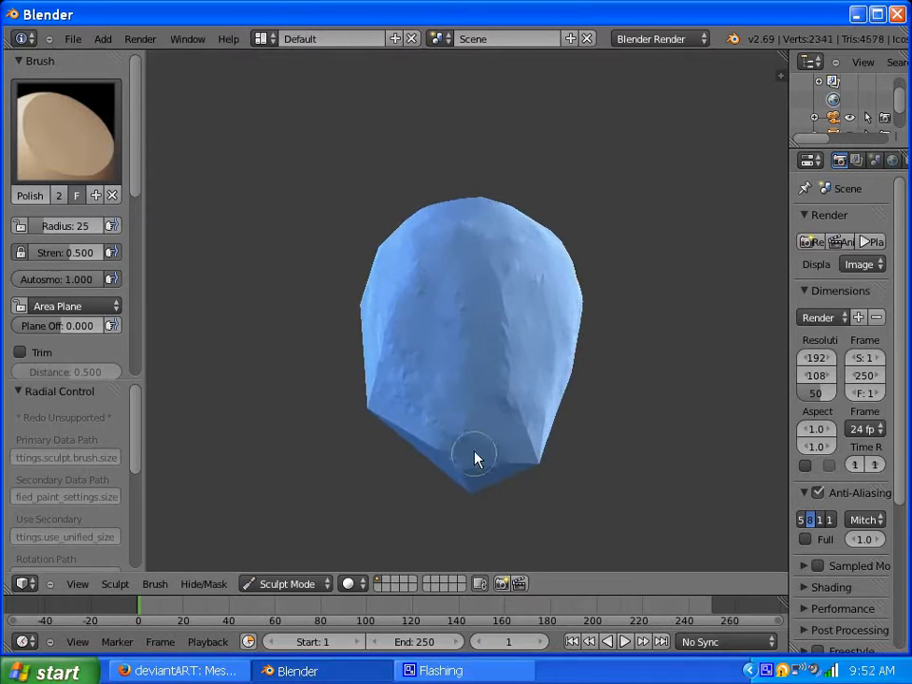
- Polish the lower front of the head and the flat facets running up one side
{"action": "mouse_move", "coordinate": [474, 408]}
{"action": "left_mouse_down"}
{"action": "mouse_move", "coordinate": [533, 473]}
{"action": "mouse_move", "coordinate": [538, 424]}
{"action": "left_mouse_up"}
{"action": "middle_click_drag", "start_coordinate": [539, 424], "coordinate": [410, 358]}
{"action": "left_click_drag", "start_coordinate": [410, 358], "coordinate": [436, 421]}
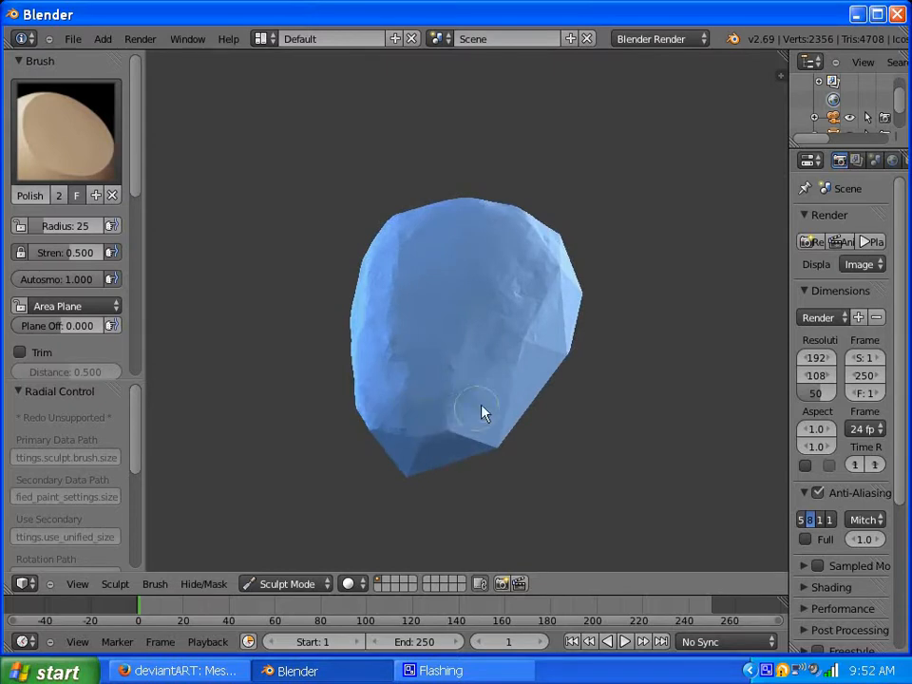
{"action": "mouse_move", "coordinate": [505, 384]}
{"action": "left_mouse_down"}
{"action": "mouse_move", "coordinate": [534, 342]}
{"action": "mouse_move", "coordinate": [490, 287]}
{"action": "left_mouse_up"}
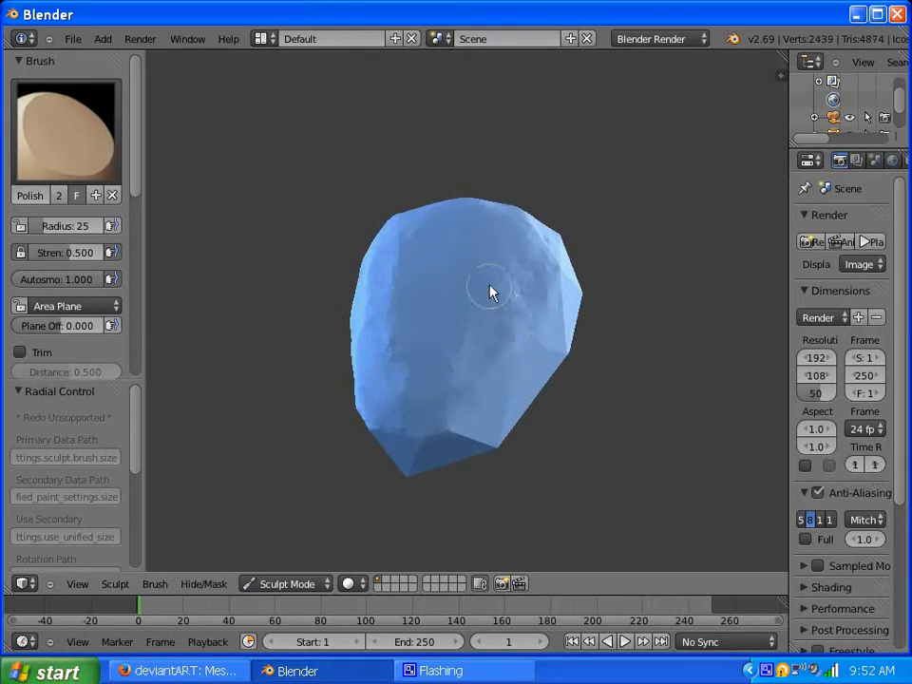
{"action": "mouse_move", "coordinate": [491, 287]}
{"action": "middle_mouse_down"}
{"action": "mouse_move", "coordinate": [461, 379]}
{"action": "mouse_move", "coordinate": [485, 374]}
{"action": "middle_mouse_up"}
{"action": "mouse_move", "coordinate": [517, 369]}
{"action": "left_mouse_down"}
{"action": "mouse_move", "coordinate": [529, 368]}
{"action": "mouse_move", "coordinate": [518, 278]}
{"action": "mouse_move", "coordinate": [468, 210]}
{"action": "left_mouse_up"}
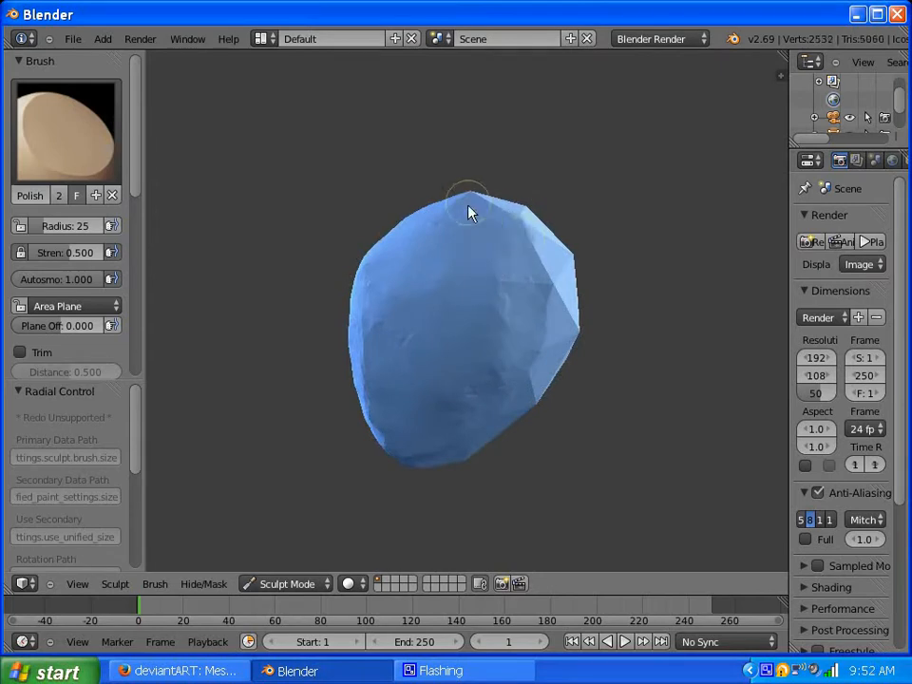
- Polish the crown of the head and blend the flat facets on the opposite side into the front
{"action": "middle_click_drag", "start_coordinate": [469, 210], "coordinate": [493, 285]}
{"action": "left_click_drag", "start_coordinate": [476, 247], "coordinate": [415, 279]}
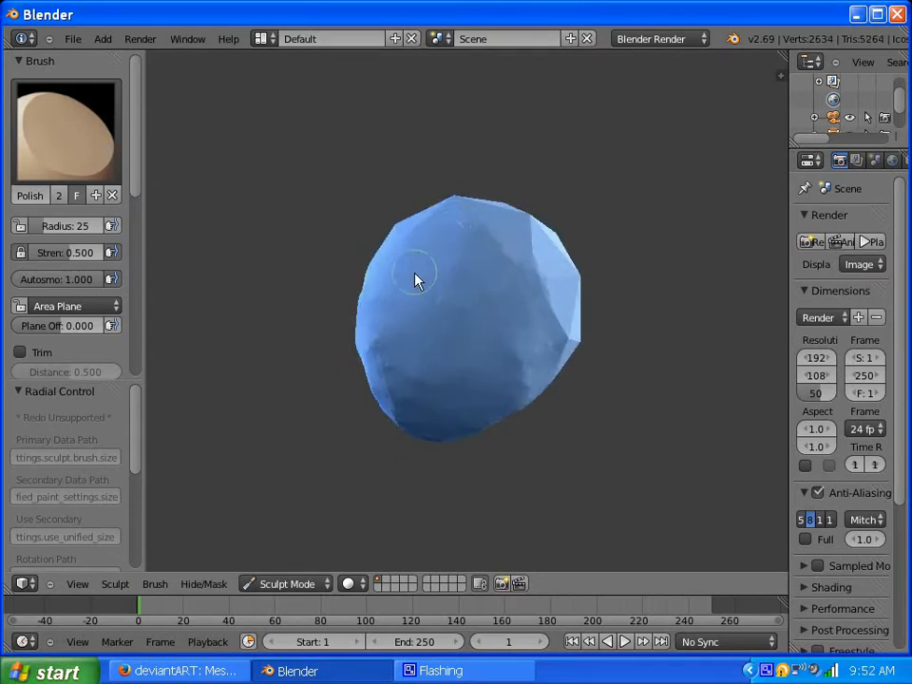
{"action": "mouse_move", "coordinate": [415, 279]}
{"action": "middle_mouse_down"}
{"action": "mouse_move", "coordinate": [550, 279]}
{"action": "mouse_move", "coordinate": [582, 252]}
{"action": "middle_mouse_up"}
{"action": "mouse_move", "coordinate": [412, 300]}
{"action": "left_mouse_down"}
{"action": "mouse_move", "coordinate": [424, 305]}
{"action": "mouse_move", "coordinate": [417, 381]}
{"action": "mouse_move", "coordinate": [397, 308]}
{"action": "mouse_move", "coordinate": [380, 296]}
{"action": "mouse_move", "coordinate": [399, 326]}
{"action": "left_mouse_up"}
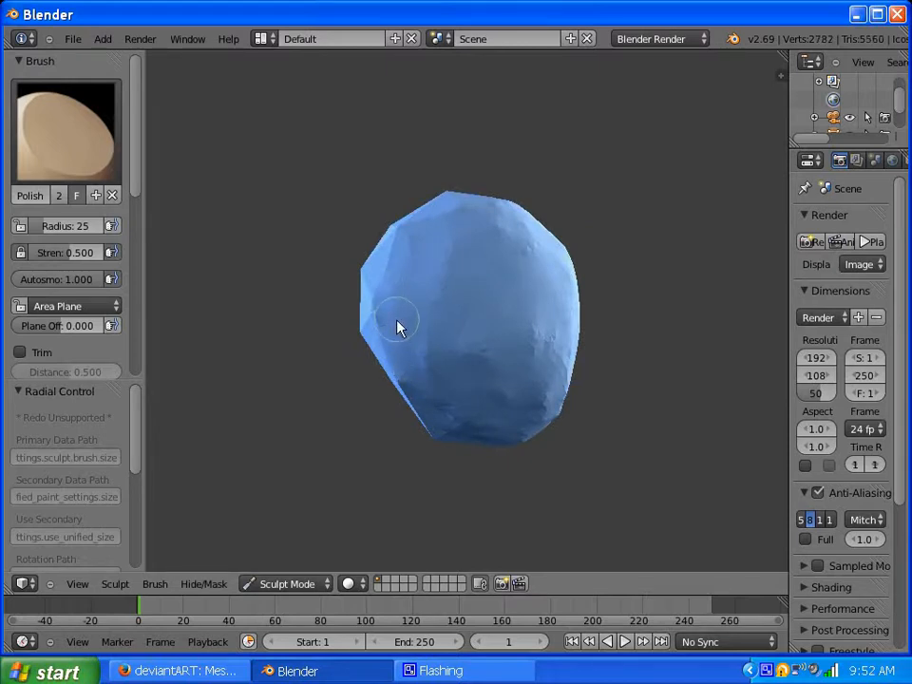
{"action": "mouse_move", "coordinate": [399, 326]}
{"action": "middle_mouse_down"}
{"action": "mouse_move", "coordinate": [502, 300]}
{"action": "mouse_move", "coordinate": [456, 342]}
{"action": "middle_mouse_up"}
{"action": "left_click_drag", "start_coordinate": [510, 397], "coordinate": [488, 357]}
{"action": "mouse_move", "coordinate": [489, 358]}
{"action": "middle_mouse_down"}
{"action": "mouse_move", "coordinate": [443, 354]}
{"action": "mouse_move", "coordinate": [379, 244]}
{"action": "mouse_move", "coordinate": [446, 331]}
{"action": "mouse_move", "coordinate": [465, 379]}
{"action": "mouse_move", "coordinate": [432, 352]}
{"action": "middle_mouse_up"}
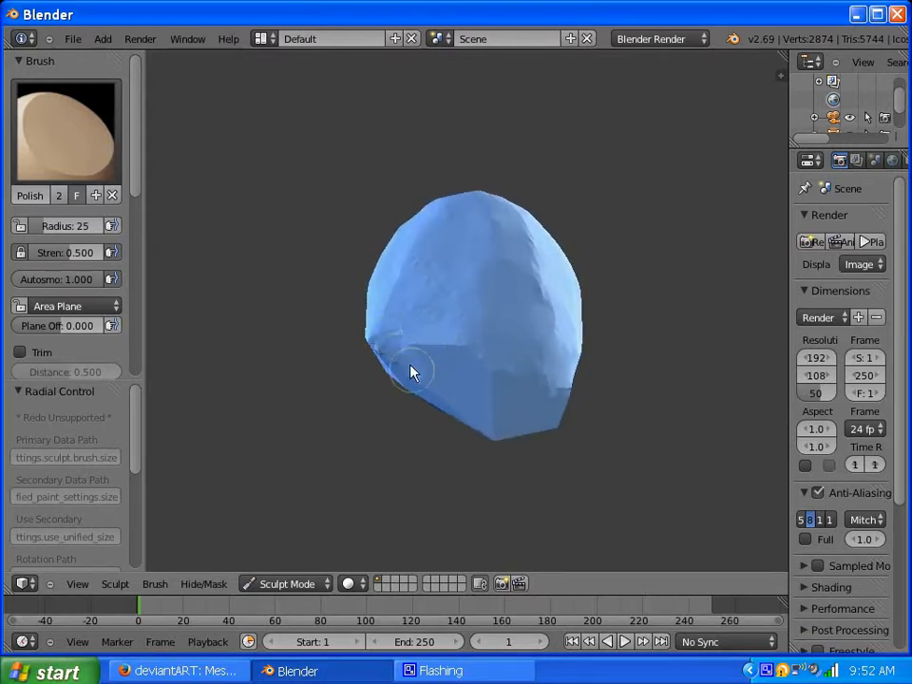
- Polish the remaining flat facets along the jaw, chin and lower sides until the front half is evenly rounded
{"action": "left_click_drag", "start_coordinate": [412, 373], "coordinate": [474, 376]}
{"action": "mouse_move", "coordinate": [474, 377]}
{"action": "middle_mouse_down"}
{"action": "mouse_move", "coordinate": [429, 355]}
{"action": "mouse_move", "coordinate": [492, 354]}
{"action": "middle_mouse_up"}
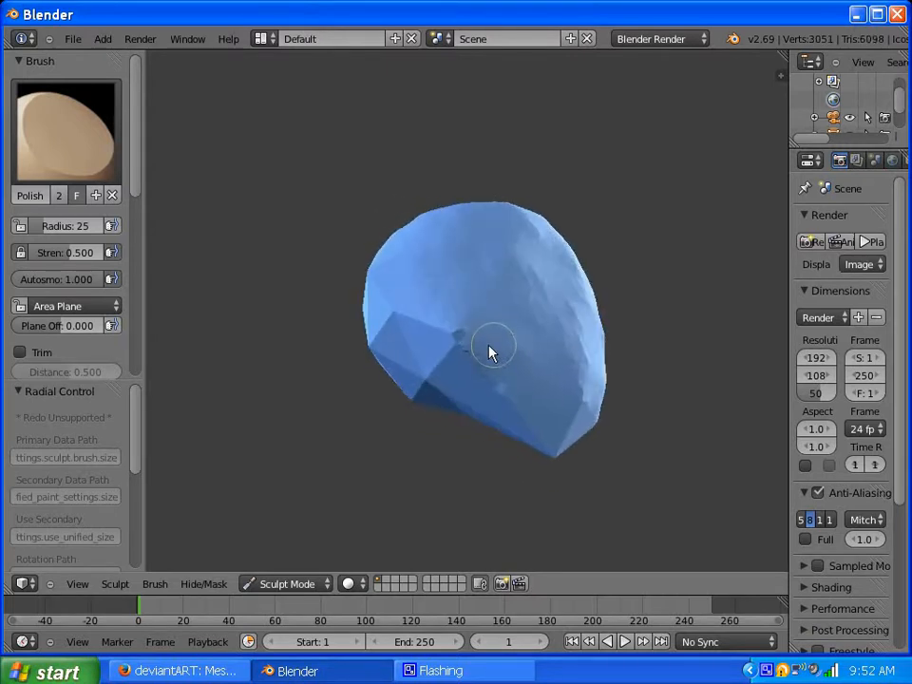
{"action": "mouse_move", "coordinate": [491, 354]}
{"action": "left_mouse_down"}
{"action": "mouse_move", "coordinate": [479, 367]}
{"action": "mouse_move", "coordinate": [517, 403]}
{"action": "left_mouse_up"}
{"action": "mouse_move", "coordinate": [517, 403]}
{"action": "middle_mouse_down"}
{"action": "mouse_move", "coordinate": [503, 362]}
{"action": "mouse_move", "coordinate": [397, 365]}
{"action": "middle_mouse_up"}
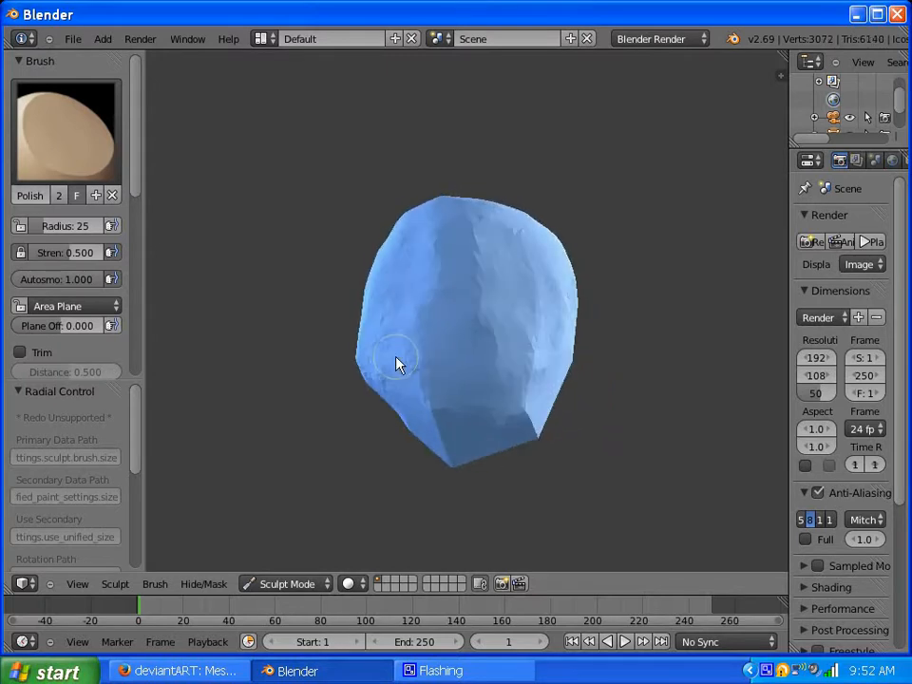
{"action": "mouse_move", "coordinate": [464, 434]}
{"action": "left_mouse_down"}
{"action": "mouse_move", "coordinate": [431, 417]}
{"action": "mouse_move", "coordinate": [490, 418]}
{"action": "left_mouse_up"}
{"action": "mouse_move", "coordinate": [490, 418]}
{"action": "middle_mouse_down"}
{"action": "mouse_move", "coordinate": [434, 415]}
{"action": "mouse_move", "coordinate": [454, 378]}
{"action": "middle_mouse_up"}
{"action": "mouse_move", "coordinate": [454, 379]}
{"action": "left_mouse_down"}
{"action": "mouse_move", "coordinate": [413, 395]}
{"action": "mouse_move", "coordinate": [466, 409]}
{"action": "mouse_move", "coordinate": [440, 424]}
{"action": "mouse_move", "coordinate": [483, 433]}
{"action": "mouse_move", "coordinate": [493, 403]}
{"action": "mouse_move", "coordinate": [483, 401]}
{"action": "left_mouse_up"}
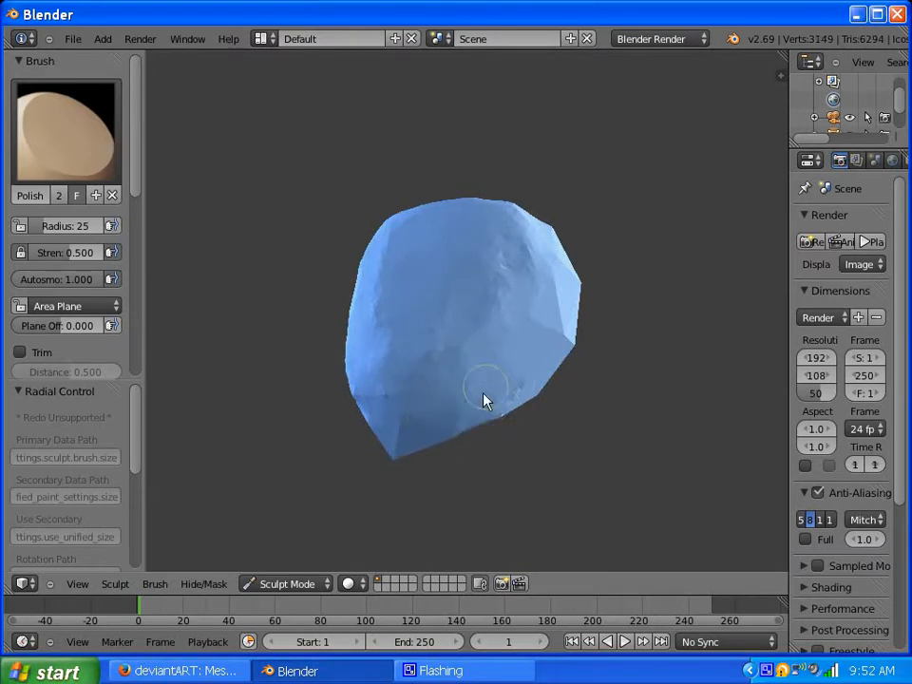
{"action": "mouse_move", "coordinate": [473, 351]}
{"action": "middle_mouse_down"}
{"action": "mouse_move", "coordinate": [462, 424]}
{"action": "mouse_move", "coordinate": [507, 399]}
{"action": "middle_mouse_up"}
{"action": "mouse_move", "coordinate": [507, 399]}
{"action": "left_mouse_down"}
{"action": "mouse_move", "coordinate": [529, 381]}
{"action": "mouse_move", "coordinate": [483, 310]}
{"action": "left_mouse_up"}
{"action": "mouse_move", "coordinate": [466, 356]}
{"action": "middle_mouse_down"}
{"action": "mouse_move", "coordinate": [447, 378]}
{"action": "mouse_move", "coordinate": [478, 361]}
{"action": "mouse_move", "coordinate": [438, 442]}
{"action": "middle_mouse_up"}
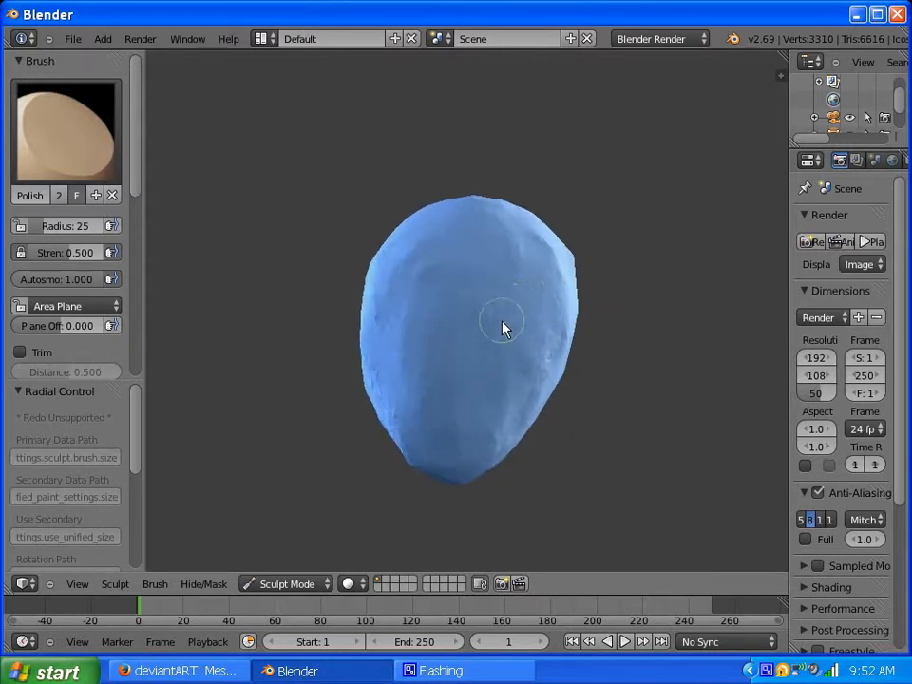
- Examine the head's mesh density in wireframe, comparing the sculpted front with the untouched back
{"action": "key", "text": "z"}
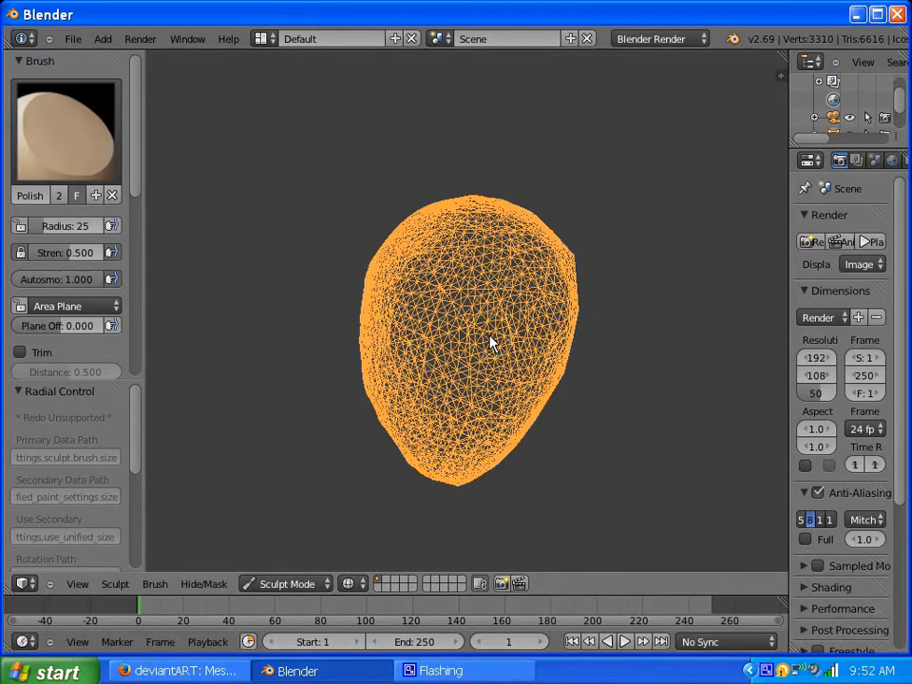
{"action": "key", "text": "z"}
{"action": "middle_click_drag", "start_coordinate": [453, 348], "coordinate": [397, 327]}
{"action": "middle_click_drag", "start_coordinate": [509, 342], "coordinate": [386, 309]}
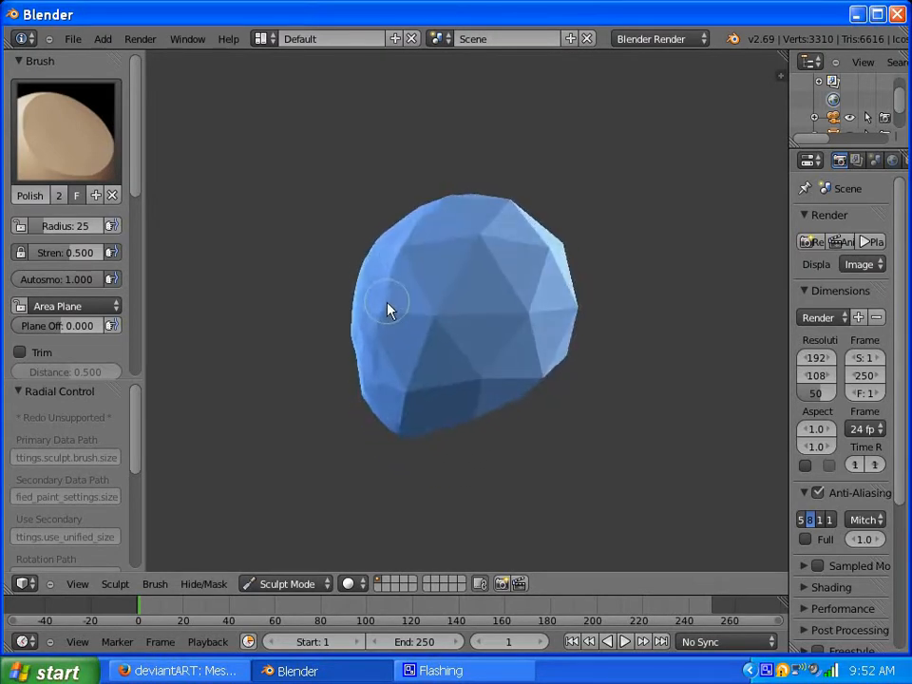
{"action": "key", "text": "z"}
{"action": "mouse_move", "coordinate": [547, 315]}
{"action": "middle_mouse_down"}
{"action": "mouse_move", "coordinate": [466, 305]}
{"action": "mouse_move", "coordinate": [593, 301]}
{"action": "mouse_move", "coordinate": [538, 319]}
{"action": "mouse_move", "coordinate": [593, 315]}
{"action": "mouse_move", "coordinate": [527, 326]}
{"action": "mouse_move", "coordinate": [538, 340]}
{"action": "middle_mouse_up"}
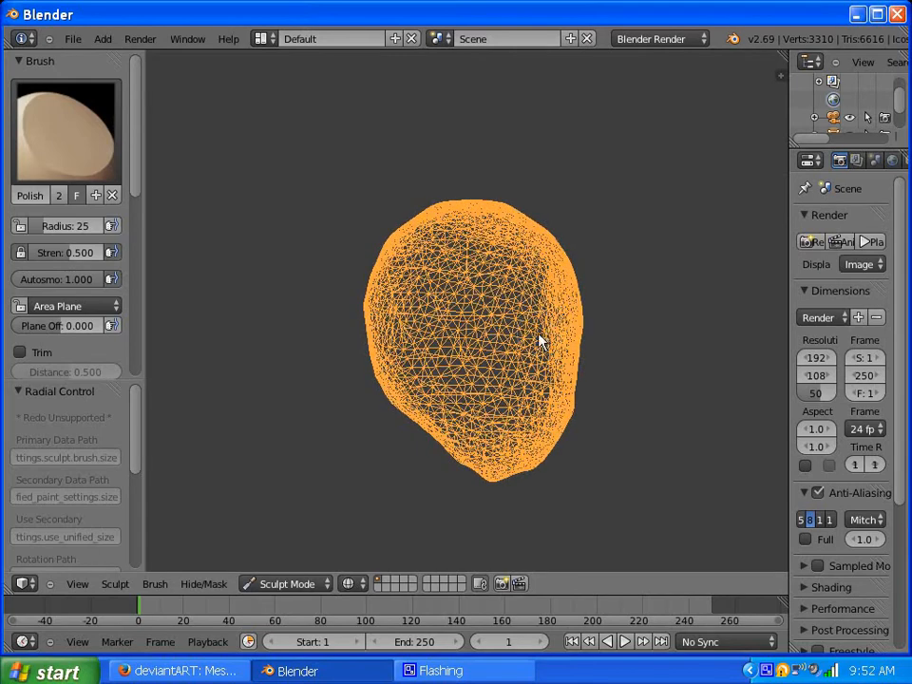
{"action": "key", "text": "z"}
- Go over the face and both sides of the head again with more Polish strokes
{"action": "mouse_move", "coordinate": [417, 307]}
{"action": "left_mouse_down"}
{"action": "mouse_move", "coordinate": [401, 319]}
{"action": "mouse_move", "coordinate": [470, 411]}
{"action": "left_mouse_up"}
{"action": "mouse_move", "coordinate": [503, 283]}
{"action": "left_mouse_down"}
{"action": "mouse_move", "coordinate": [452, 319]}
{"action": "mouse_move", "coordinate": [489, 359]}
{"action": "left_mouse_up"}
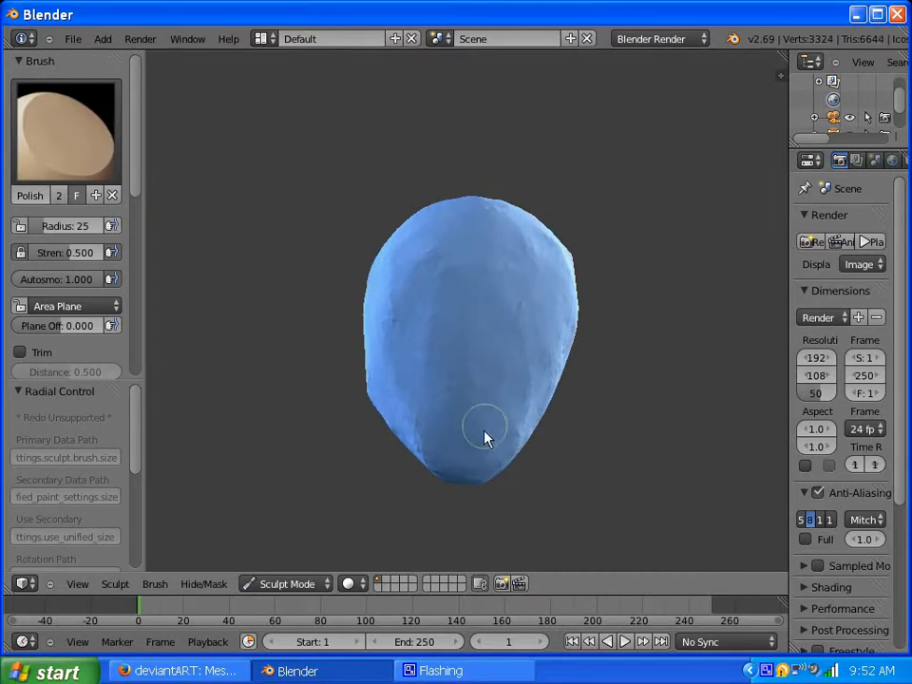
{"action": "mouse_move", "coordinate": [420, 366]}
{"action": "middle_mouse_down"}
{"action": "mouse_move", "coordinate": [540, 337]}
{"action": "mouse_move", "coordinate": [605, 386]}
{"action": "middle_mouse_up"}
{"action": "mouse_move", "coordinate": [556, 401]}
{"action": "left_mouse_down"}
{"action": "mouse_move", "coordinate": [564, 373]}
{"action": "mouse_move", "coordinate": [517, 253]}
{"action": "mouse_move", "coordinate": [499, 250]}
{"action": "left_mouse_up"}
{"action": "mouse_move", "coordinate": [501, 252]}
{"action": "middle_mouse_down"}
{"action": "mouse_move", "coordinate": [389, 271]}
{"action": "mouse_move", "coordinate": [464, 257]}
{"action": "mouse_move", "coordinate": [425, 250]}
{"action": "middle_mouse_up"}
{"action": "mouse_move", "coordinate": [507, 300]}
{"action": "middle_mouse_down"}
{"action": "mouse_move", "coordinate": [426, 296]}
{"action": "mouse_move", "coordinate": [407, 275]}
{"action": "mouse_move", "coordinate": [411, 285]}
{"action": "middle_mouse_up"}
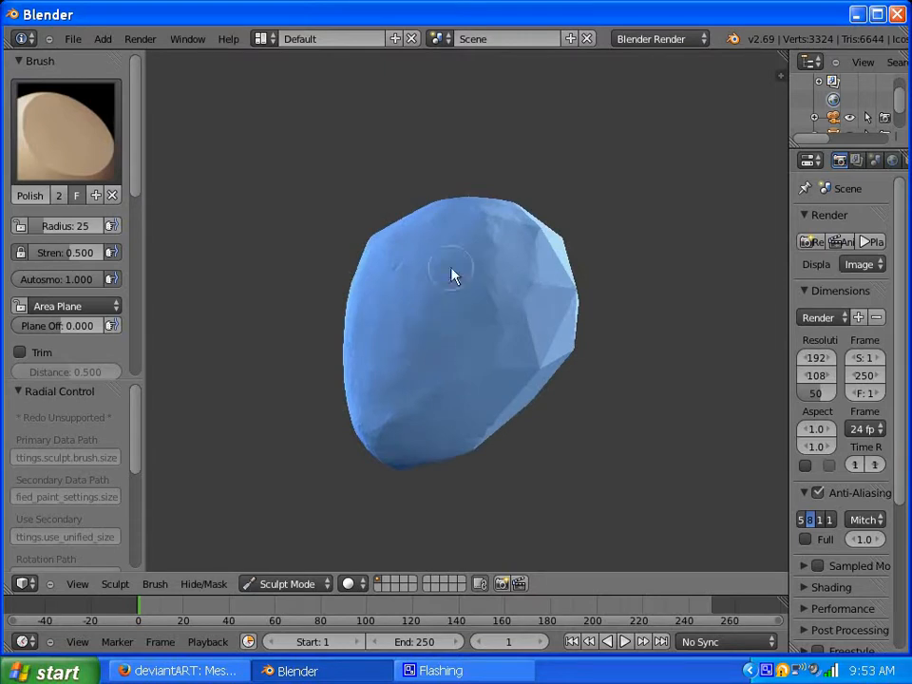
{"action": "left_click_drag", "start_coordinate": [423, 319], "coordinate": [466, 386]}
{"action": "mouse_move", "coordinate": [521, 327]}
{"action": "left_mouse_down"}
{"action": "mouse_move", "coordinate": [540, 315]}
{"action": "mouse_move", "coordinate": [529, 386]}
{"action": "mouse_move", "coordinate": [476, 417]}
{"action": "left_mouse_up"}
{"action": "mouse_move", "coordinate": [476, 417]}
{"action": "middle_mouse_down"}
{"action": "mouse_move", "coordinate": [530, 413]}
{"action": "mouse_move", "coordinate": [426, 387]}
{"action": "mouse_move", "coordinate": [442, 398]}
{"action": "middle_mouse_up"}
- Choose the brush named Brush, hollow two eye sockets into the face, and deepen the left one in Subtract mode
{"action": "left_click", "coordinate": [95, 138]}
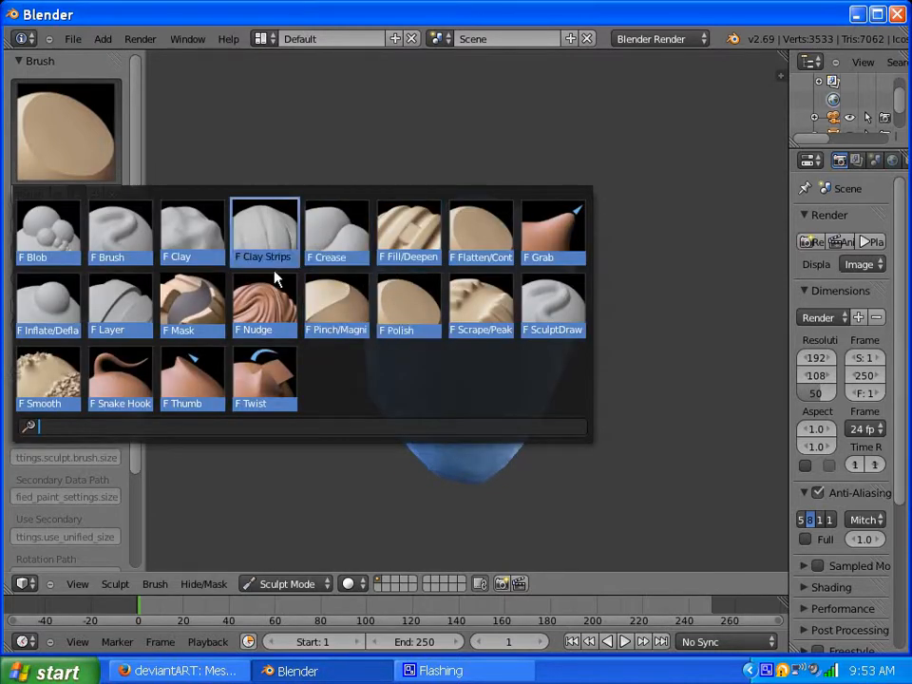
{"action": "left_click", "coordinate": [144, 255]}
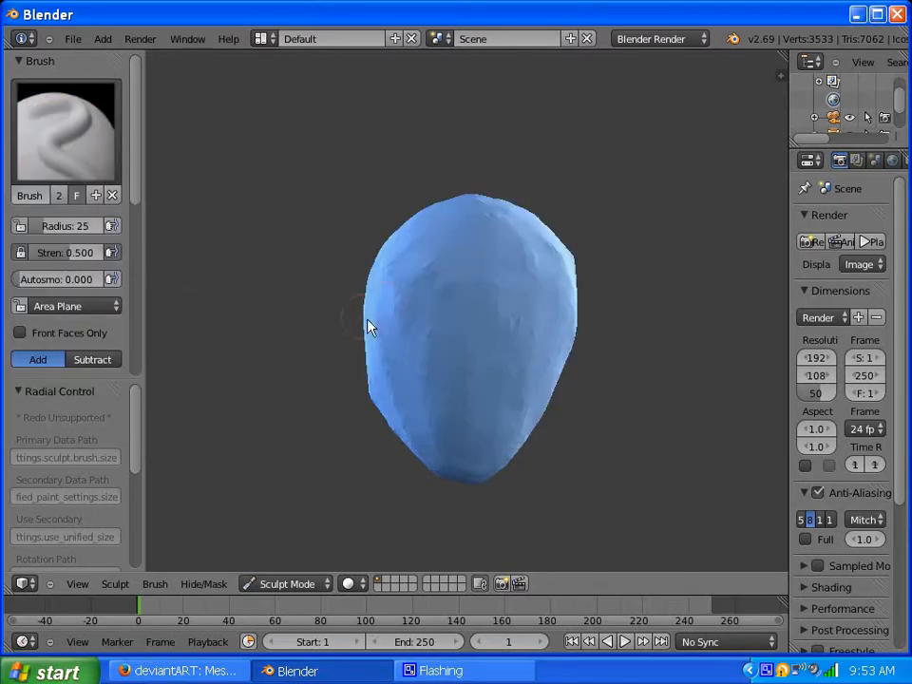
{"action": "left_click", "coordinate": [106, 360]}
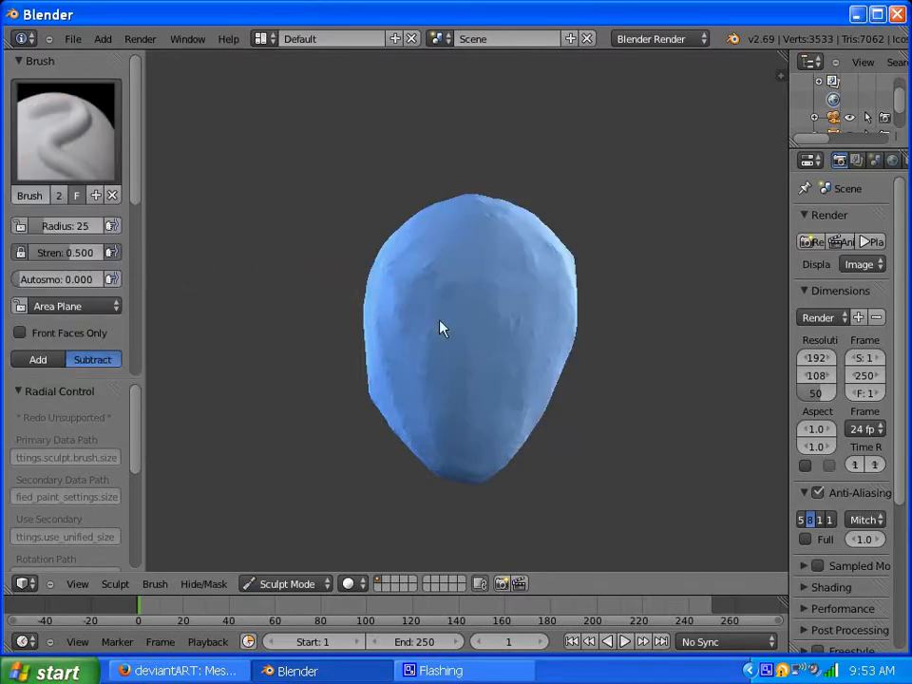
{"action": "left_click", "coordinate": [38, 360]}
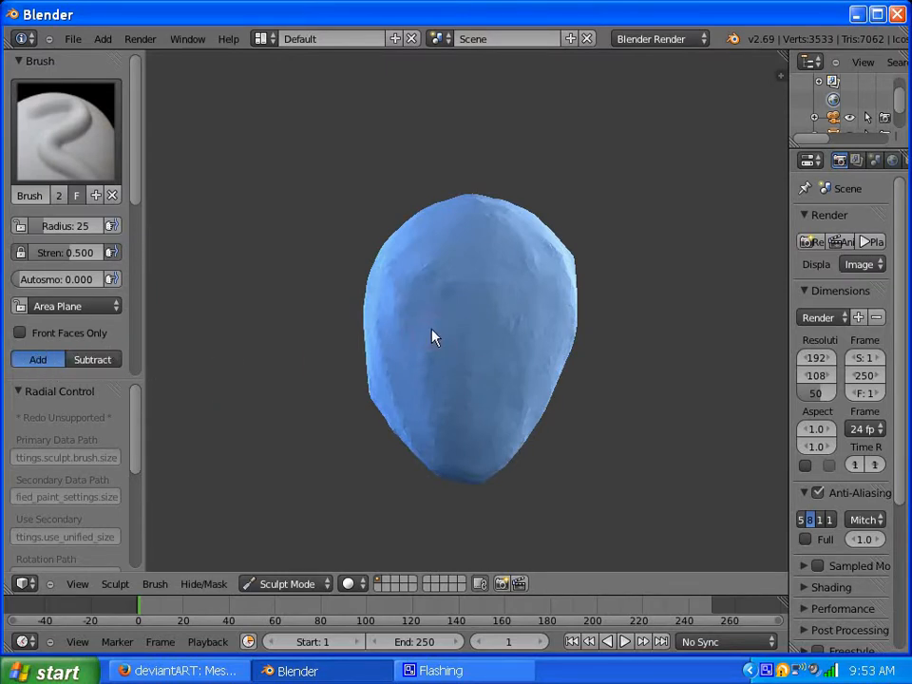
{"action": "left_click_drag", "start_coordinate": [426, 344], "coordinate": [437, 322]}
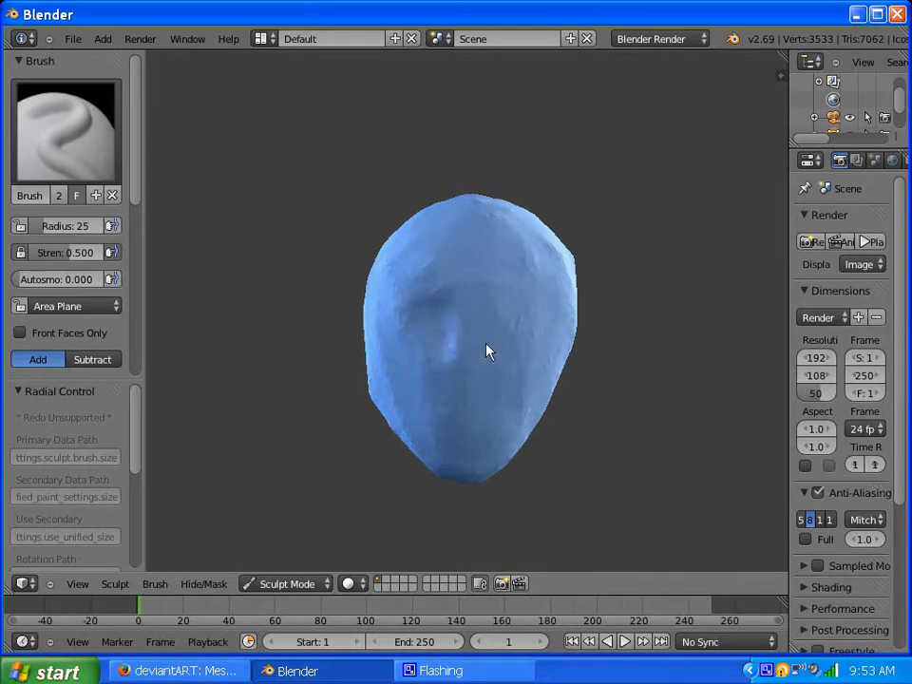
{"action": "left_click_drag", "start_coordinate": [540, 356], "coordinate": [521, 325]}
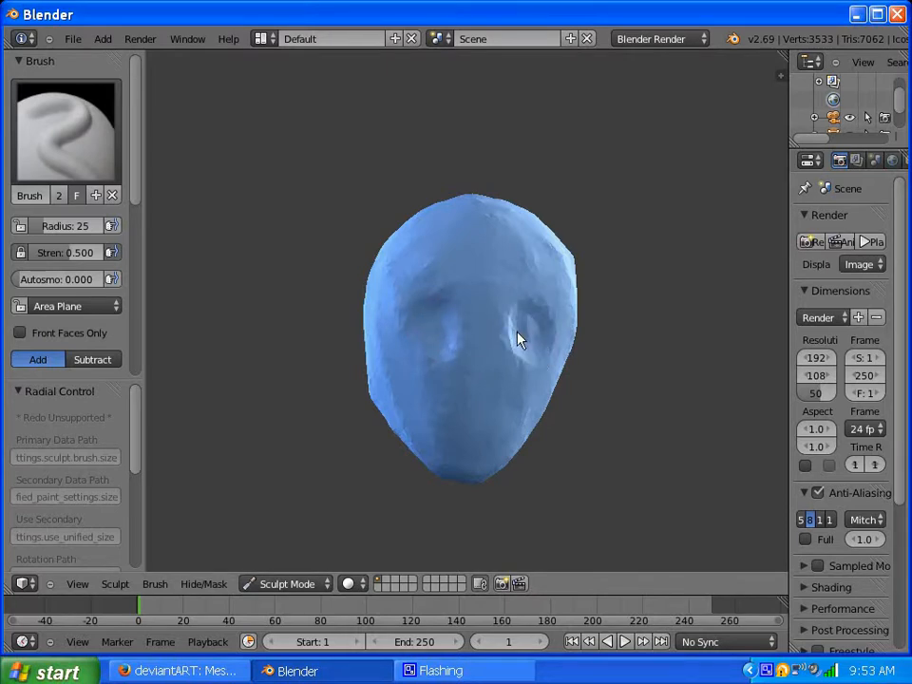
{"action": "left_click", "coordinate": [112, 360]}
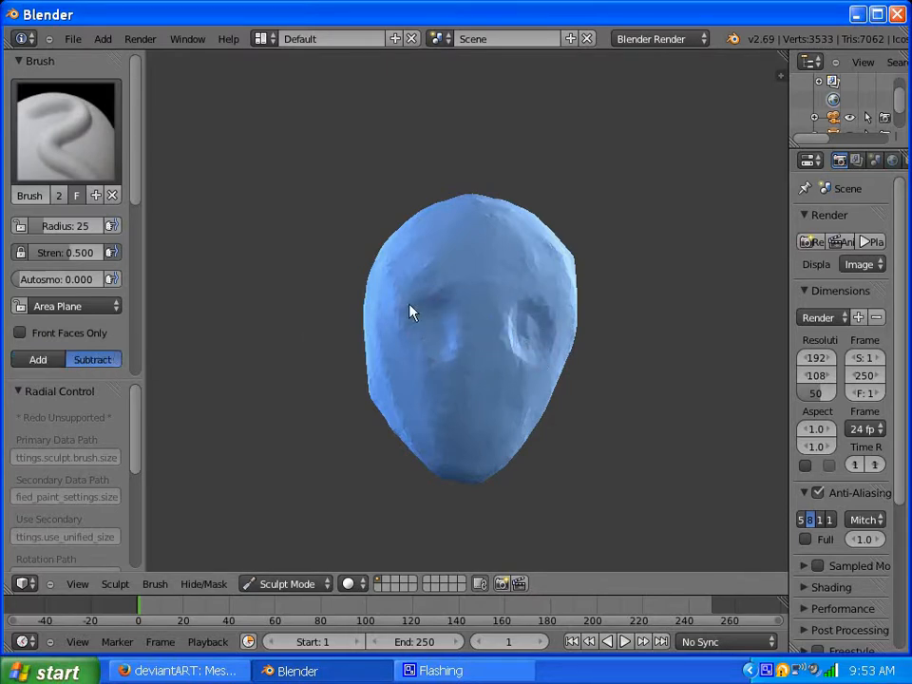
{"action": "left_click_drag", "start_coordinate": [450, 311], "coordinate": [453, 339]}
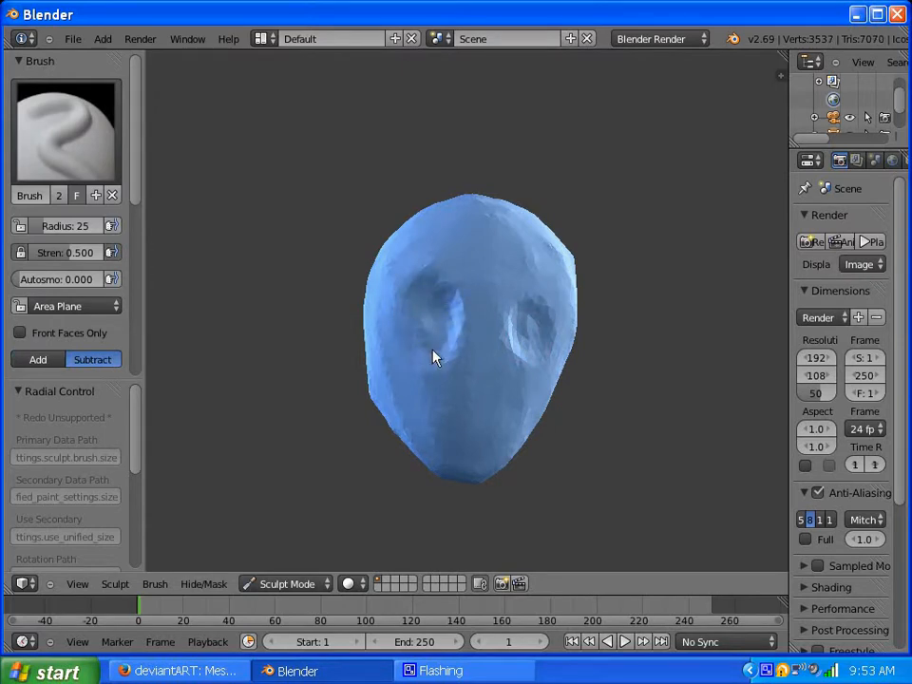
- Try the Root, Round, Sharp and Max falloff curves on the left eye socket, ending with the Smooth falloff
{"action": "mouse_move", "coordinate": [136, 168]}
{"action": "left_mouse_down"}
{"action": "mouse_move", "coordinate": [149, 219]}
{"action": "mouse_move", "coordinate": [146, 283]}
{"action": "mouse_move", "coordinate": [148, 270]}
{"action": "left_mouse_up"}
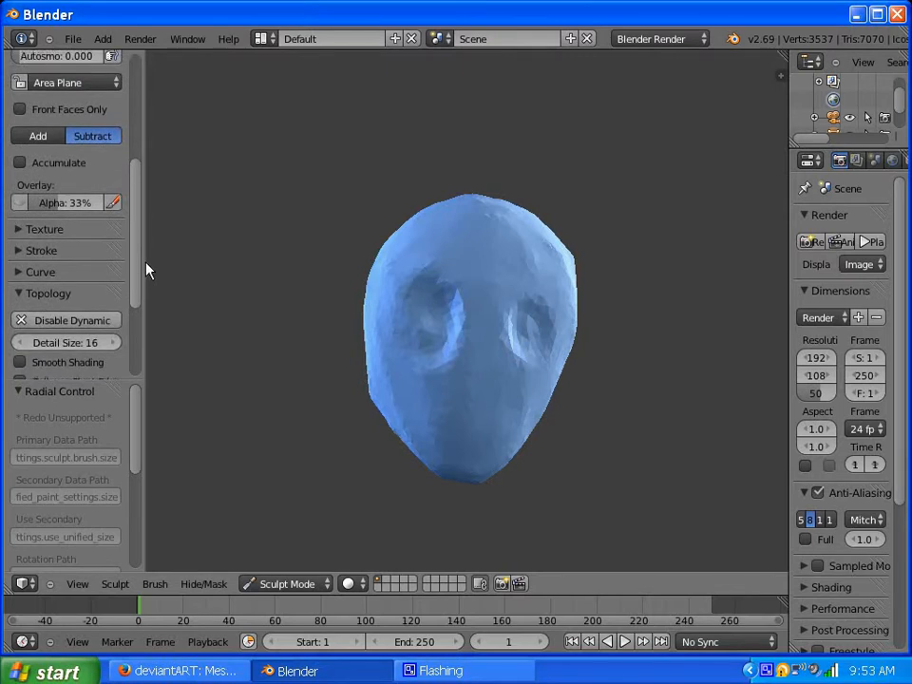
{"action": "left_click", "coordinate": [20, 272]}
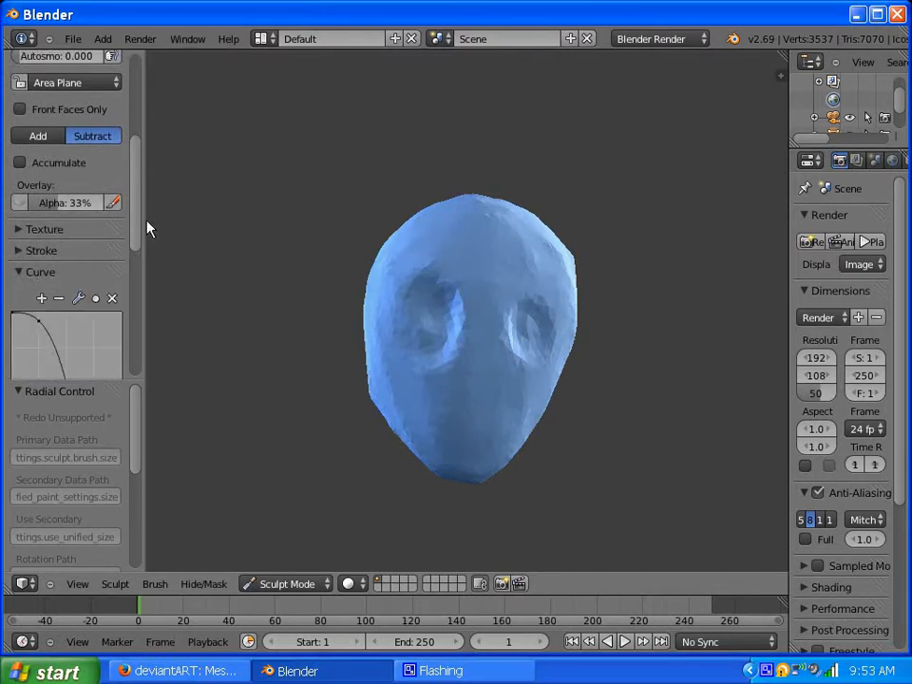
{"action": "left_click_drag", "start_coordinate": [148, 229], "coordinate": [159, 290]}
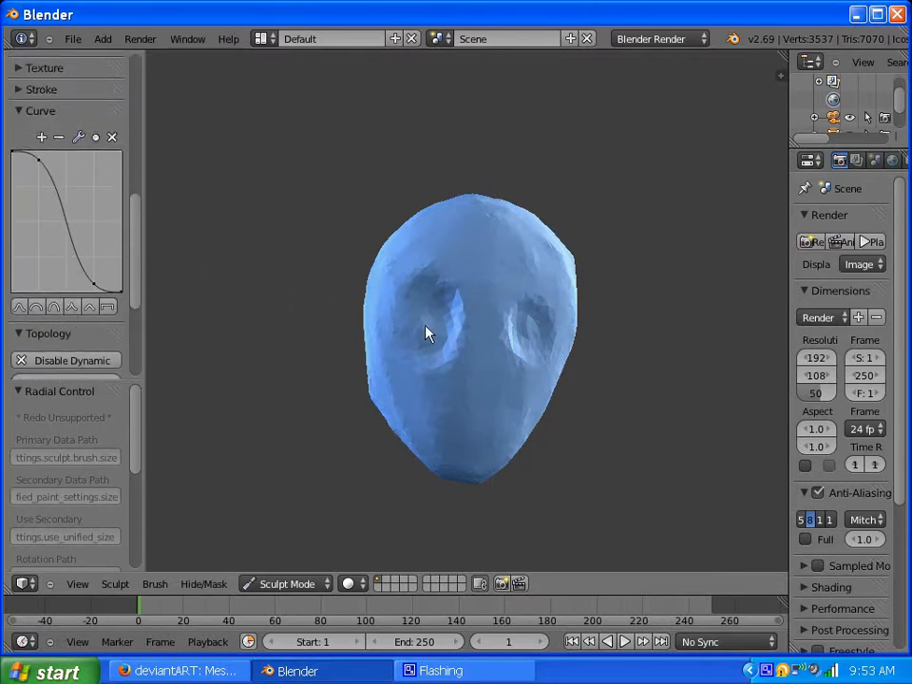
{"action": "left_click", "coordinate": [54, 308]}
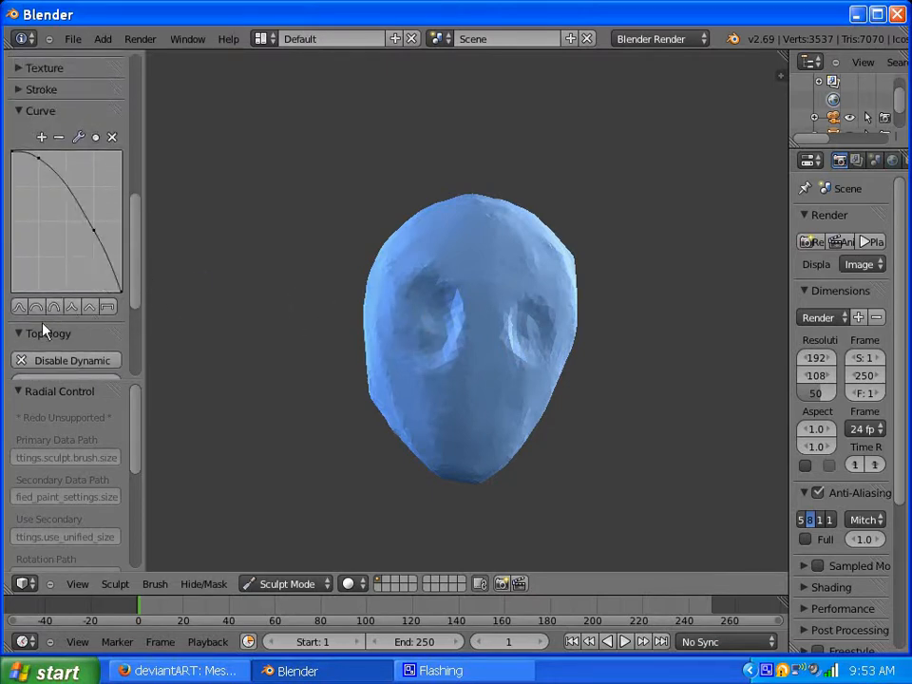
{"action": "left_click", "coordinate": [46, 308]}
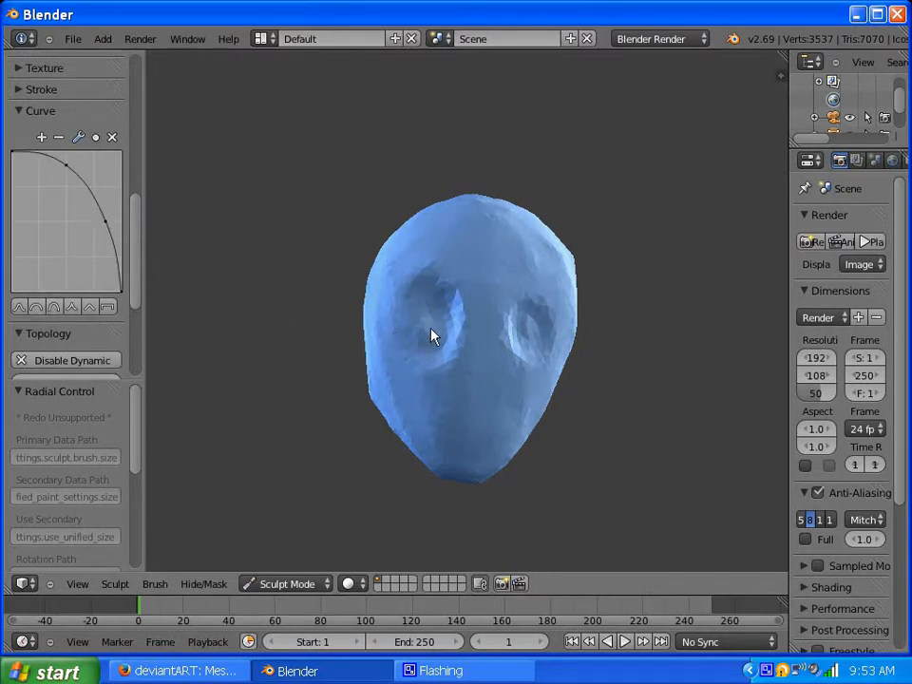
{"action": "left_click", "coordinate": [21, 307]}
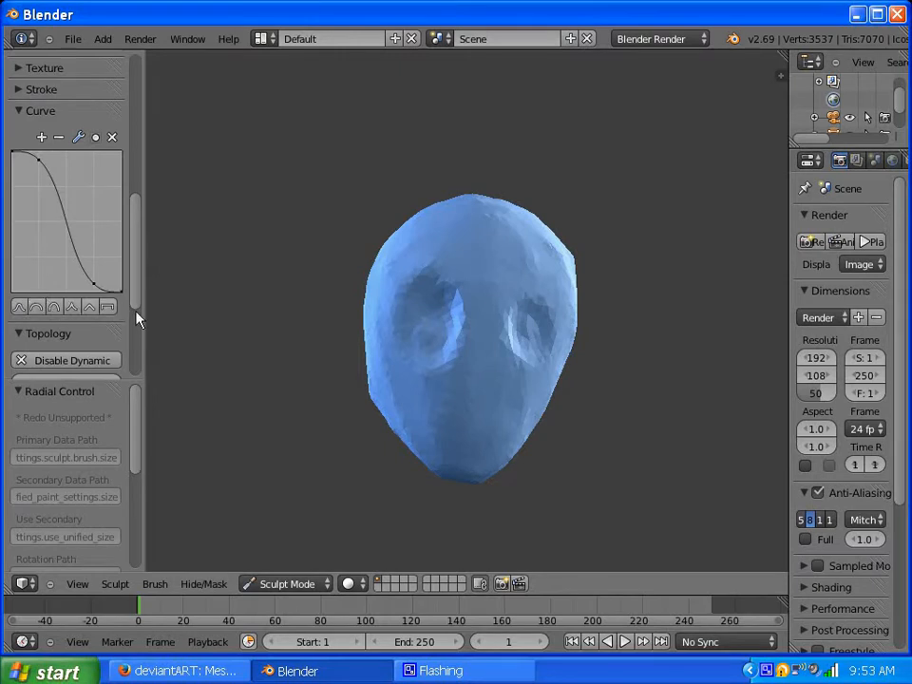
{"action": "left_click", "coordinate": [71, 307]}
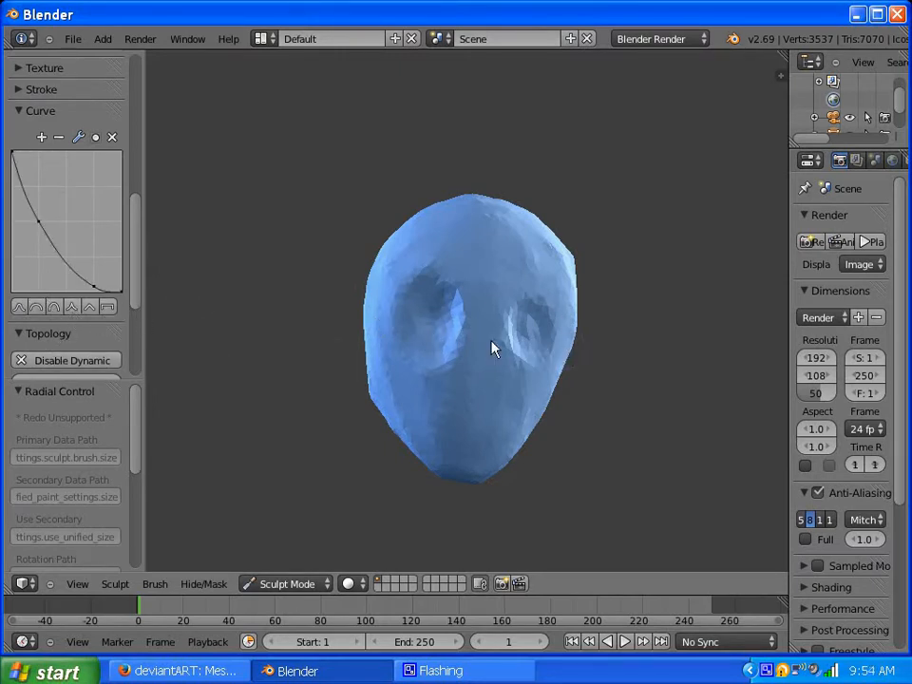
{"action": "left_click", "coordinate": [110, 307]}
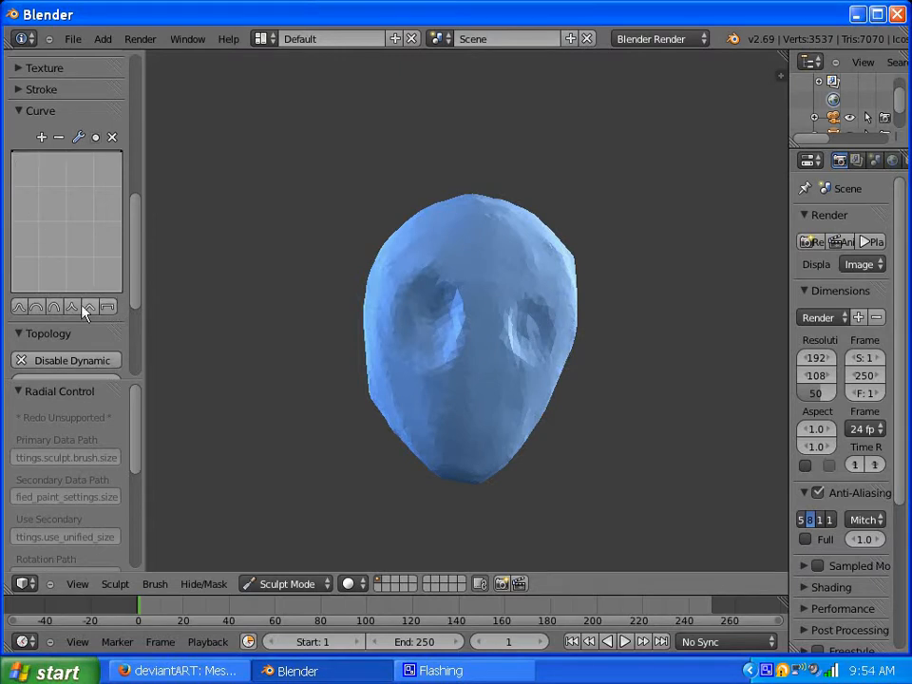
{"action": "left_click", "coordinate": [20, 309]}
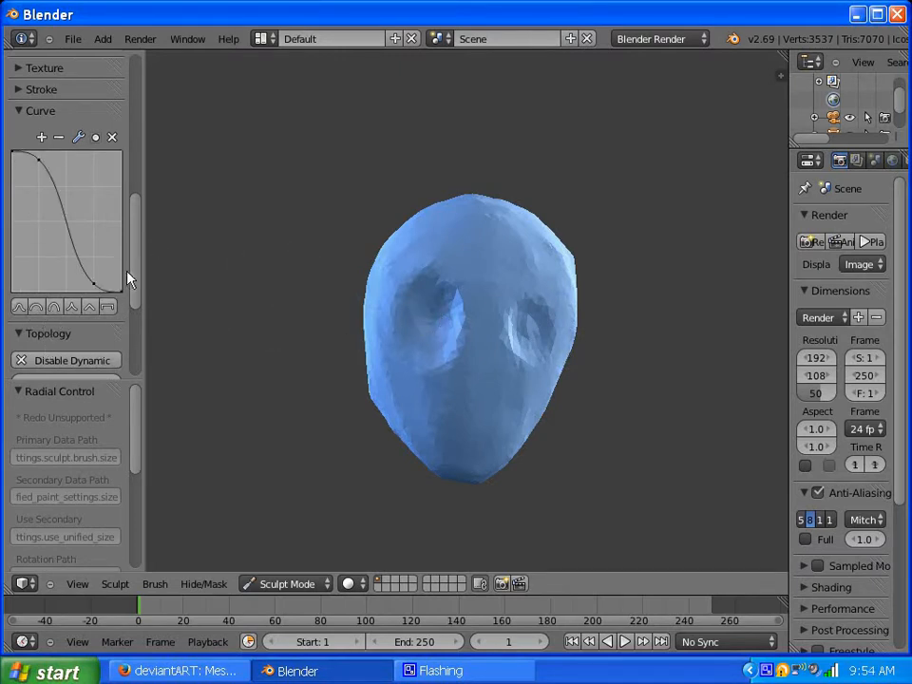
- Hollow out the right eye socket further in Subtract mode and turn the head to inspect it
{"action": "mouse_move", "coordinate": [133, 279]}
{"action": "left_mouse_down"}
{"action": "mouse_move", "coordinate": [136, 153]}
{"action": "mouse_move", "coordinate": [134, 132]}
{"action": "mouse_move", "coordinate": [125, 135]}
{"action": "left_mouse_up"}
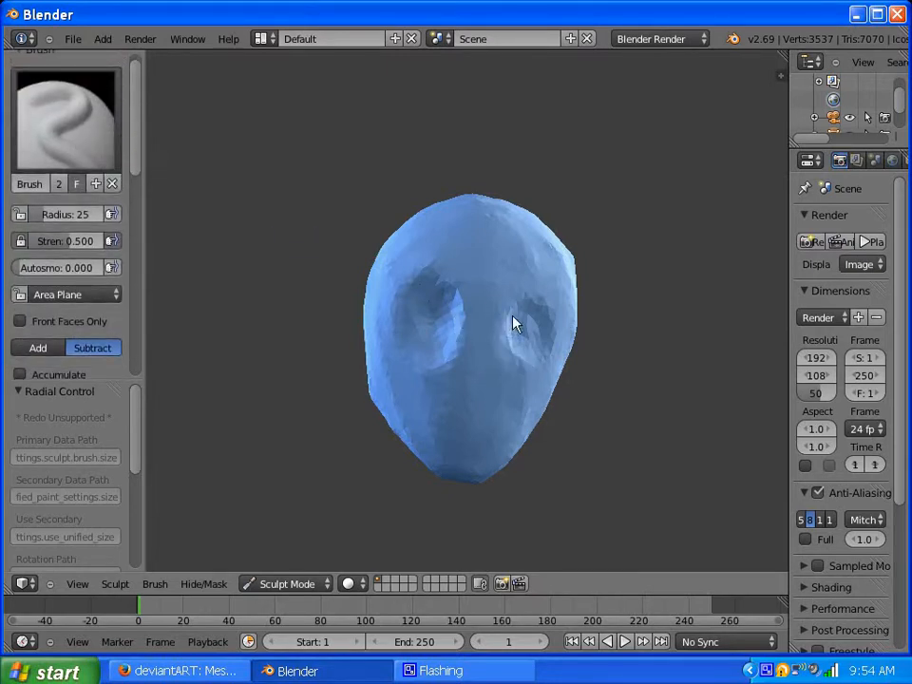
{"action": "mouse_move", "coordinate": [513, 324]}
{"action": "left_mouse_down"}
{"action": "mouse_move", "coordinate": [525, 370]}
{"action": "mouse_move", "coordinate": [545, 352]}
{"action": "mouse_move", "coordinate": [534, 314]}
{"action": "mouse_move", "coordinate": [522, 345]}
{"action": "mouse_move", "coordinate": [522, 300]}
{"action": "left_mouse_up"}
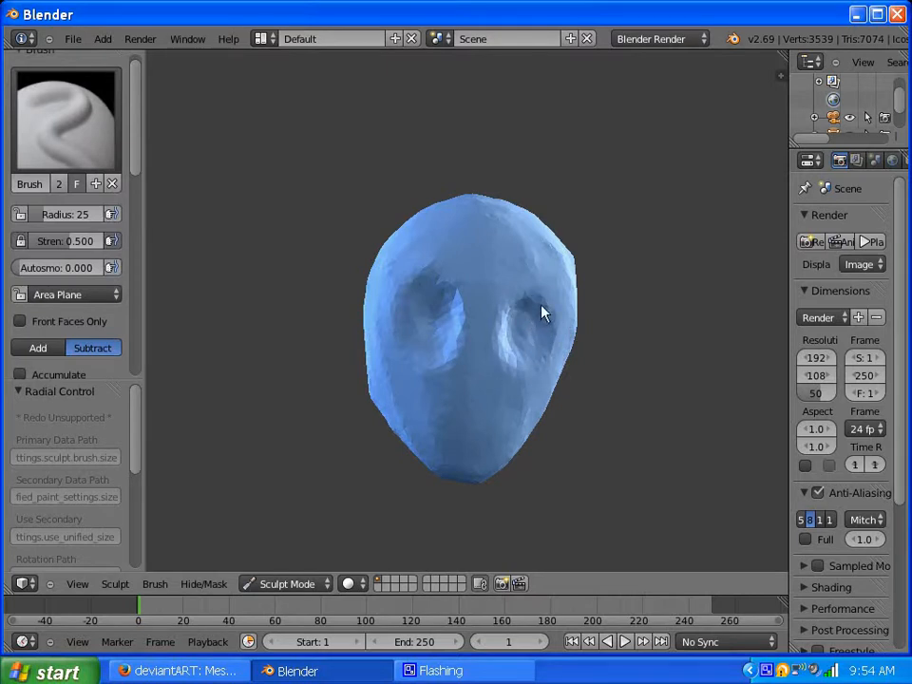
{"action": "middle_click_drag", "start_coordinate": [480, 320], "coordinate": [405, 310]}
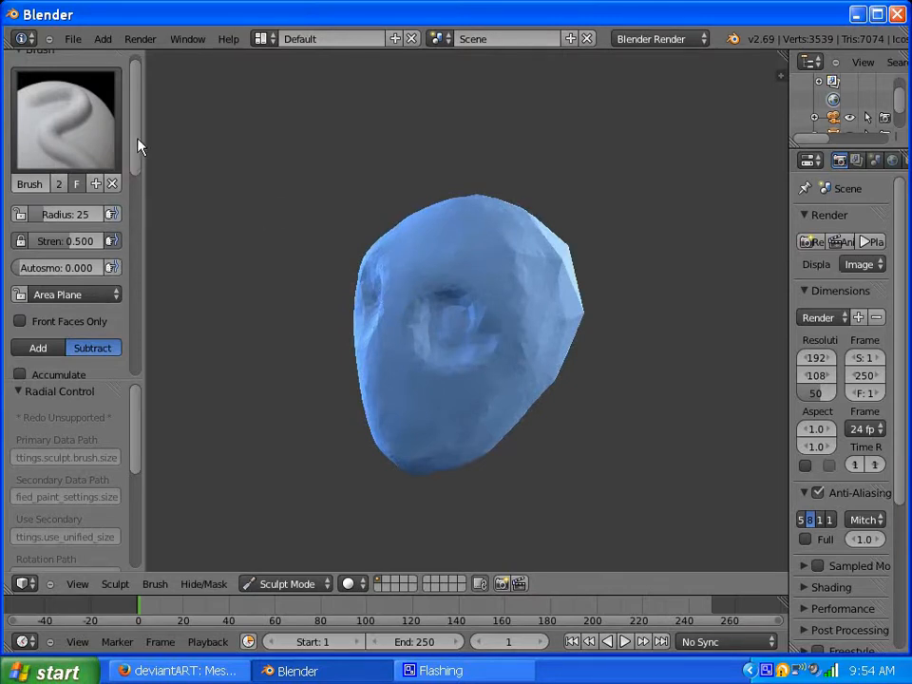
- Collapse the Radial Control and Topology settings, and place the Curve settings directly below the brush settings, above Texture
{"action": "mouse_move", "coordinate": [143, 143]}
{"action": "left_mouse_down"}
{"action": "mouse_move", "coordinate": [148, 351]}
{"action": "mouse_move", "coordinate": [148, 247]}
{"action": "left_mouse_up"}
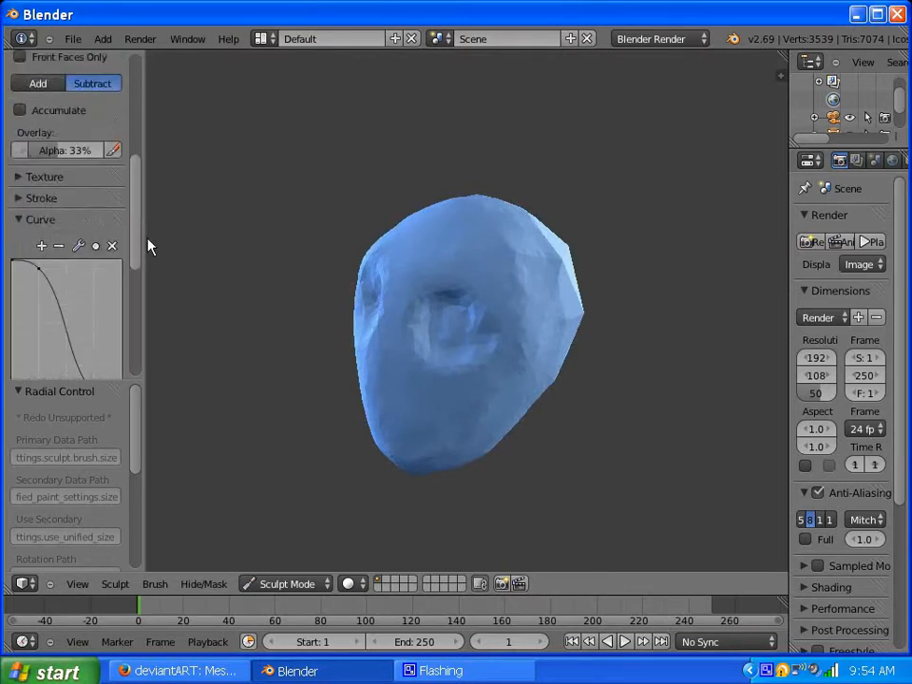
{"action": "left_click", "coordinate": [19, 391]}
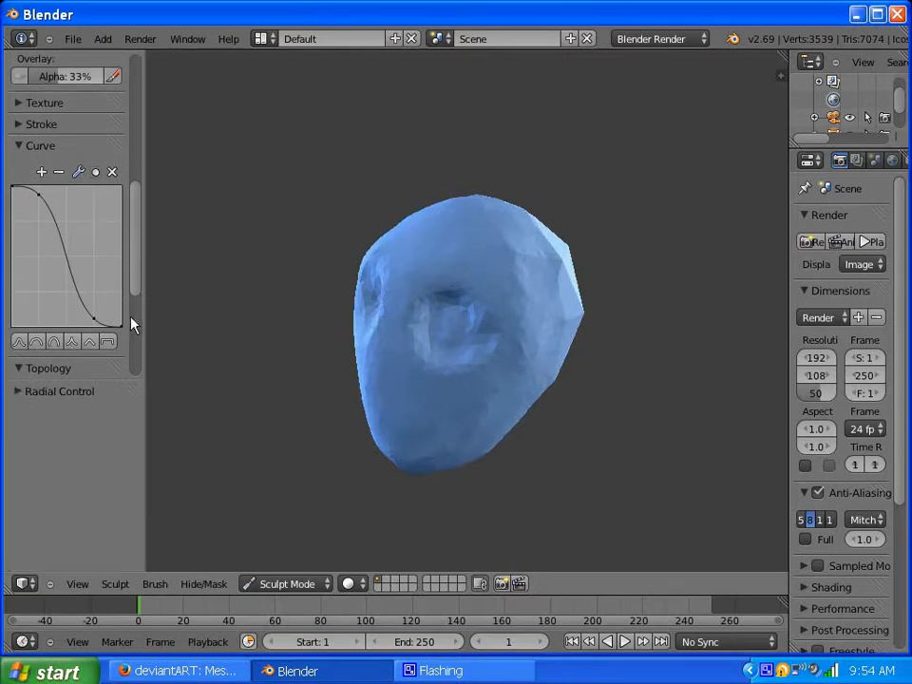
{"action": "mouse_move", "coordinate": [134, 280]}
{"action": "left_mouse_down"}
{"action": "mouse_move", "coordinate": [133, 369]}
{"action": "mouse_move", "coordinate": [138, 244]}
{"action": "left_mouse_up"}
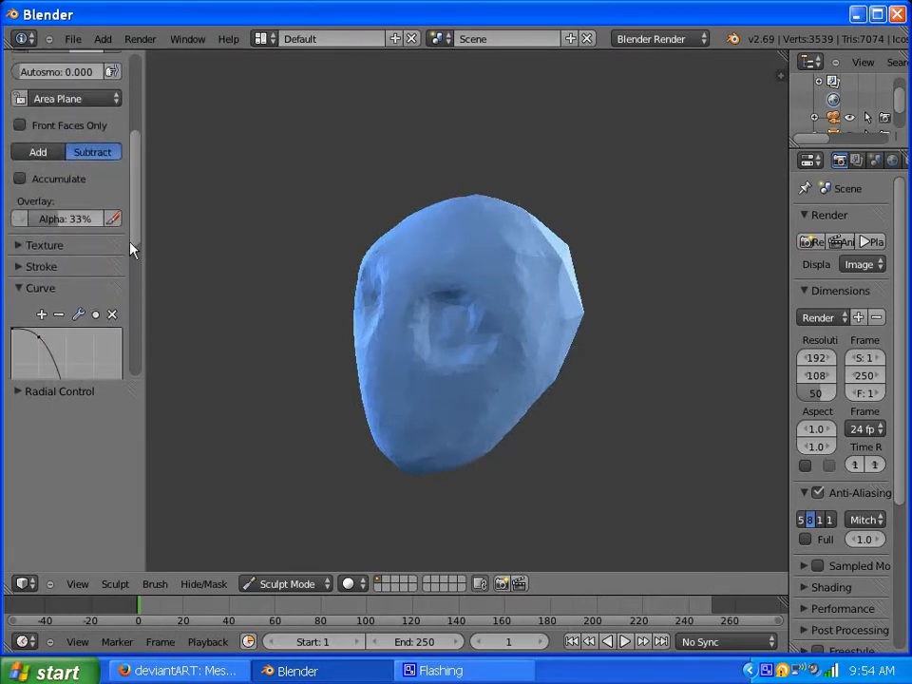
{"action": "left_click_drag", "start_coordinate": [120, 289], "coordinate": [116, 228]}
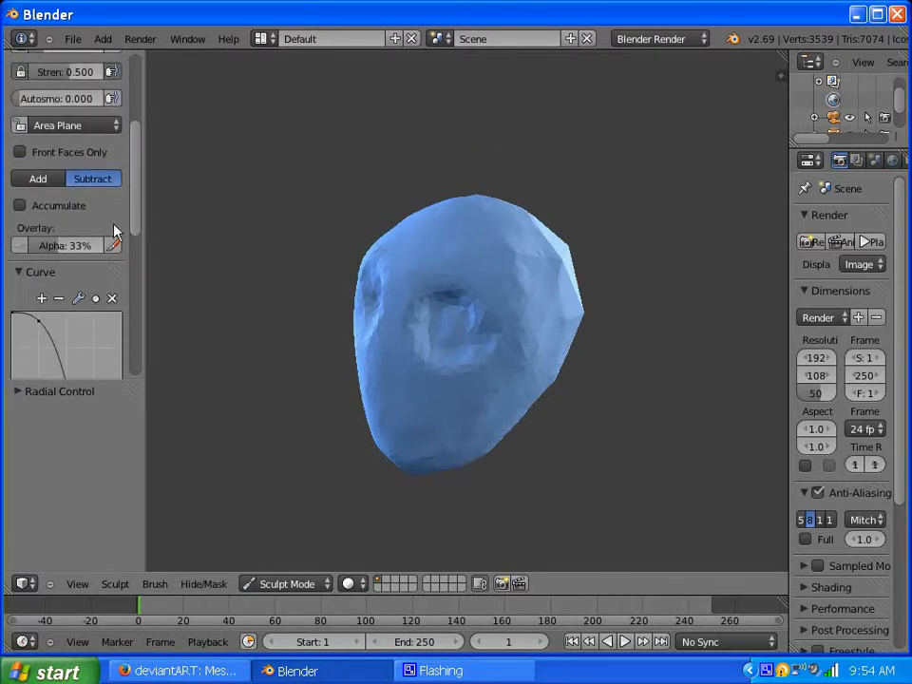
- Shrink the Radial Control area so that the brush and Curve settings get nearly the full height
{"action": "left_click_drag", "start_coordinate": [132, 386], "coordinate": [133, 529]}
{"action": "left_click_drag", "start_coordinate": [132, 391], "coordinate": [132, 504]}
{"action": "left_click_drag", "start_coordinate": [89, 381], "coordinate": [89, 524]}
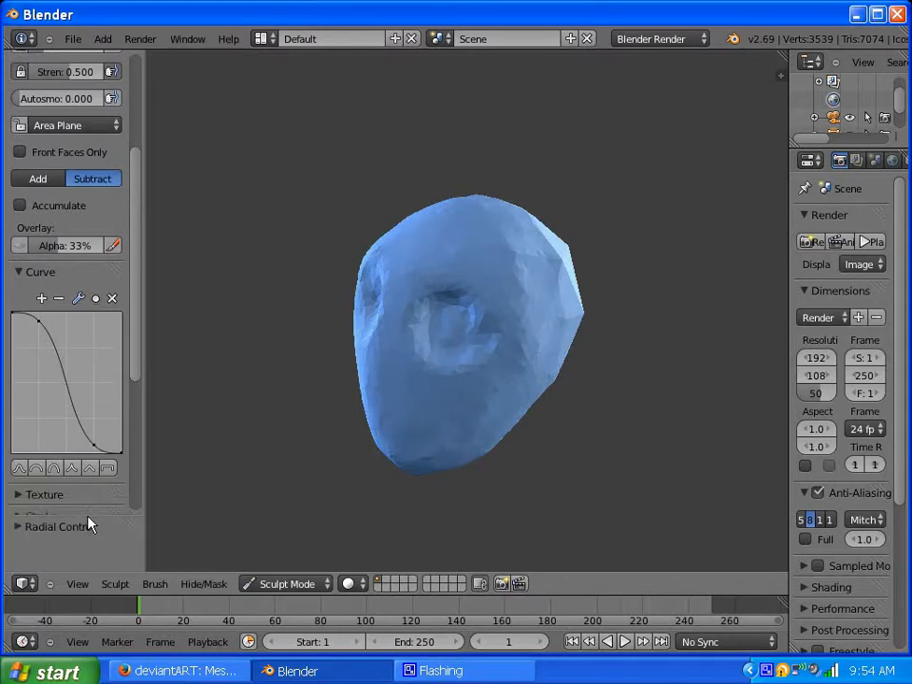
{"action": "mouse_move", "coordinate": [137, 312]}
{"action": "left_mouse_down"}
{"action": "mouse_move", "coordinate": [142, 248]}
{"action": "mouse_move", "coordinate": [139, 260]}
{"action": "left_mouse_up"}
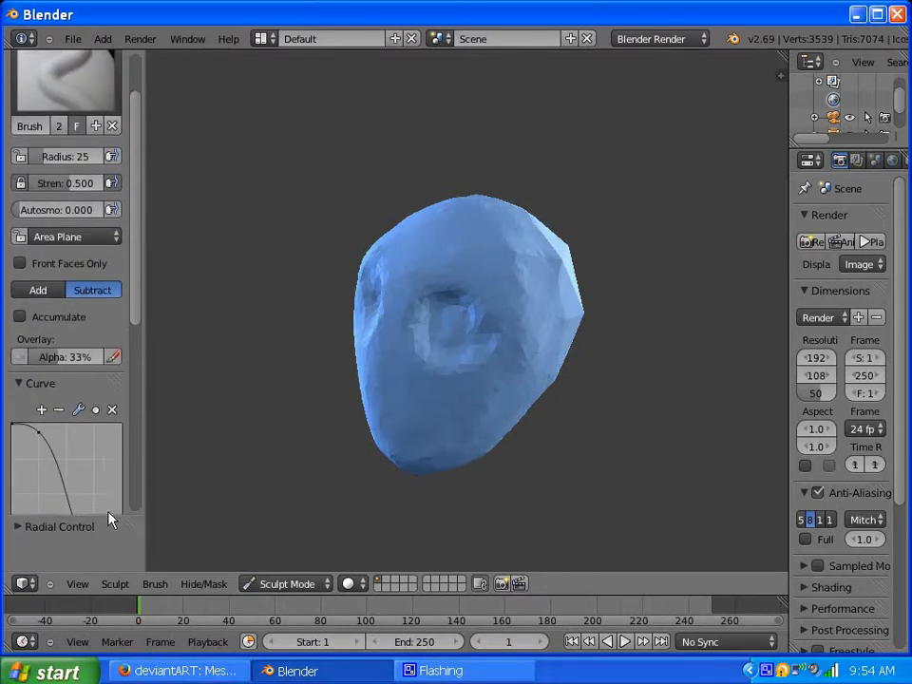
{"action": "left_click_drag", "start_coordinate": [99, 528], "coordinate": [102, 566]}
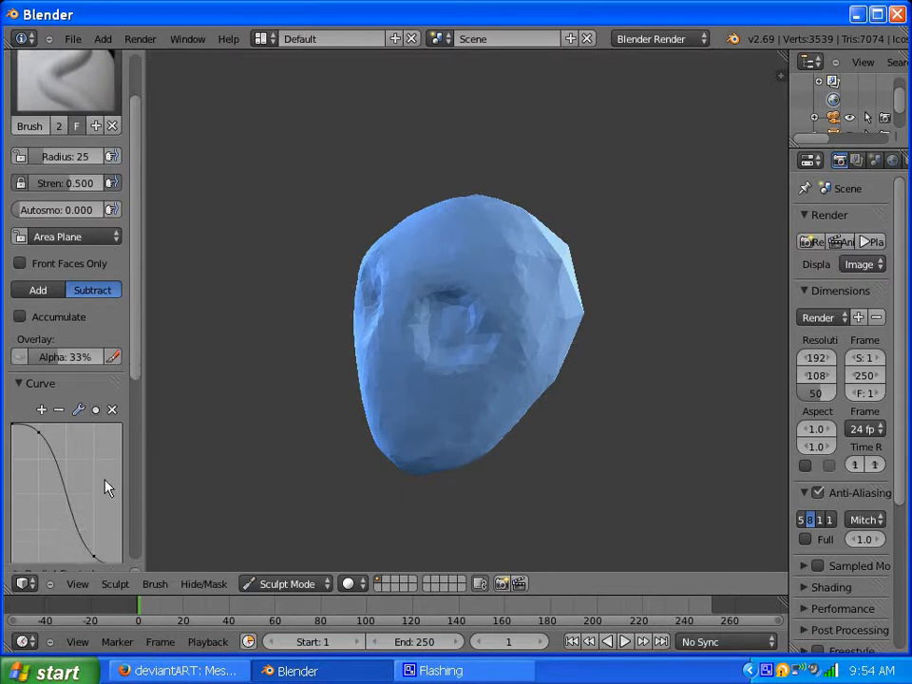
{"action": "mouse_move", "coordinate": [134, 353]}
{"action": "left_mouse_down"}
{"action": "mouse_move", "coordinate": [139, 312]}
{"action": "mouse_move", "coordinate": [140, 438]}
{"action": "mouse_move", "coordinate": [136, 293]}
{"action": "left_mouse_up"}
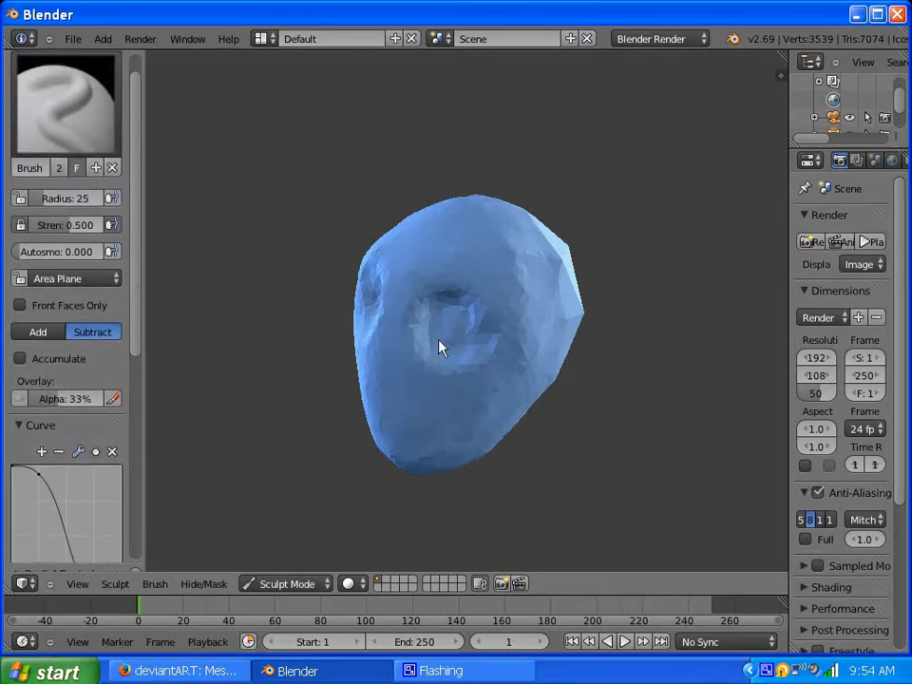
- Deepen the right and left eye sockets with more Subtract strokes, working on each from its own side
{"action": "mouse_move", "coordinate": [473, 336]}
{"action": "left_mouse_down"}
{"action": "mouse_move", "coordinate": [489, 337]}
{"action": "mouse_move", "coordinate": [433, 332]}
{"action": "mouse_move", "coordinate": [447, 348]}
{"action": "left_mouse_up"}
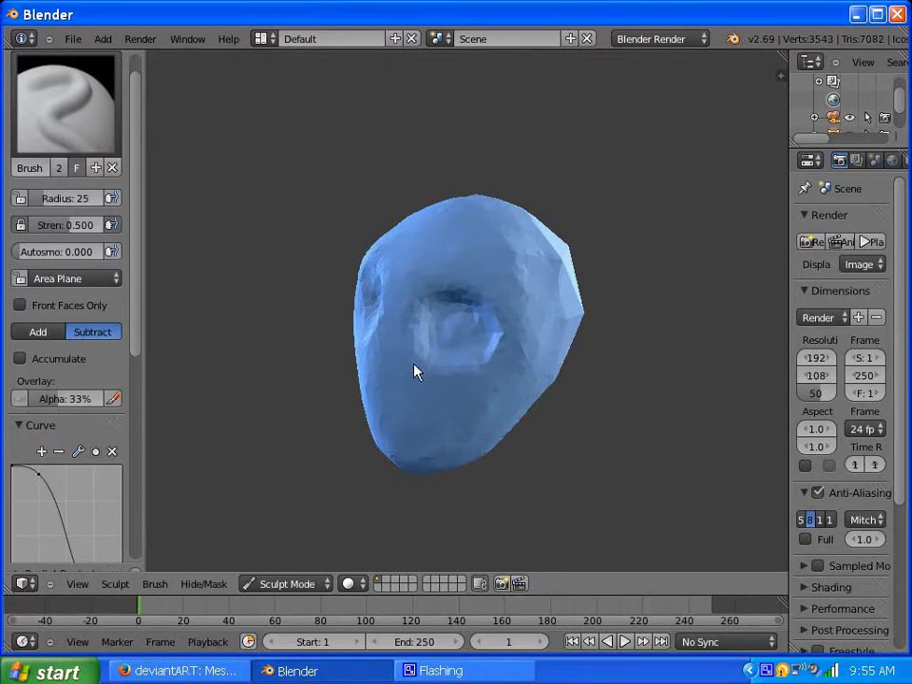
{"action": "middle_click_drag", "start_coordinate": [415, 371], "coordinate": [517, 373]}
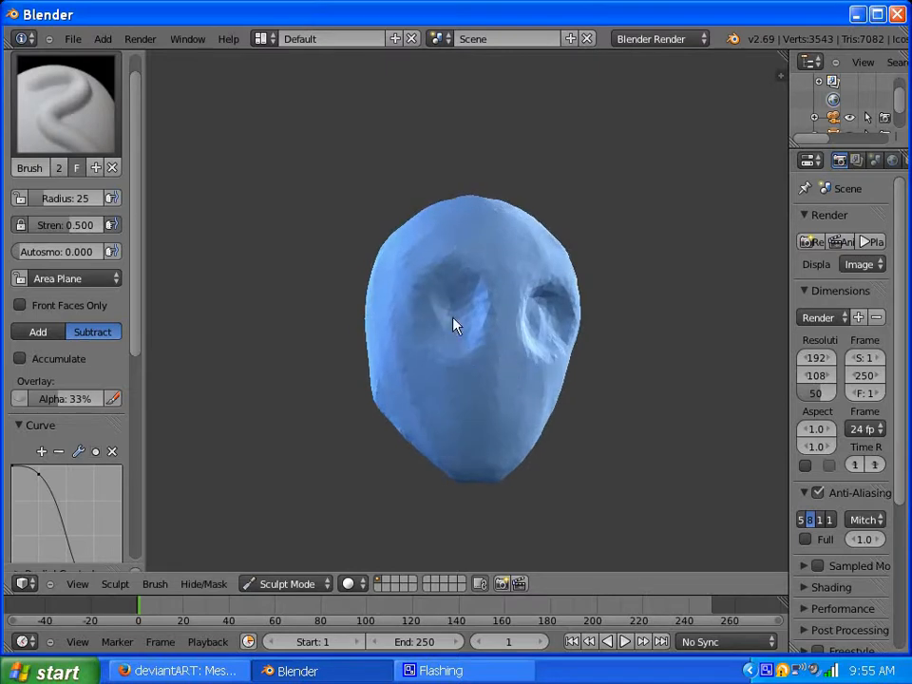
{"action": "mouse_move", "coordinate": [444, 302]}
{"action": "left_mouse_down"}
{"action": "mouse_move", "coordinate": [460, 301]}
{"action": "mouse_move", "coordinate": [430, 299]}
{"action": "mouse_move", "coordinate": [465, 313]}
{"action": "mouse_move", "coordinate": [417, 346]}
{"action": "mouse_move", "coordinate": [424, 277]}
{"action": "mouse_move", "coordinate": [451, 343]}
{"action": "left_mouse_up"}
- Carve the bridge of the nose inward between the eye sockets to form an overhanging brow ridge
{"action": "mouse_move", "coordinate": [510, 302]}
{"action": "middle_mouse_down"}
{"action": "mouse_move", "coordinate": [505, 312]}
{"action": "mouse_move", "coordinate": [462, 317]}
{"action": "middle_mouse_up"}
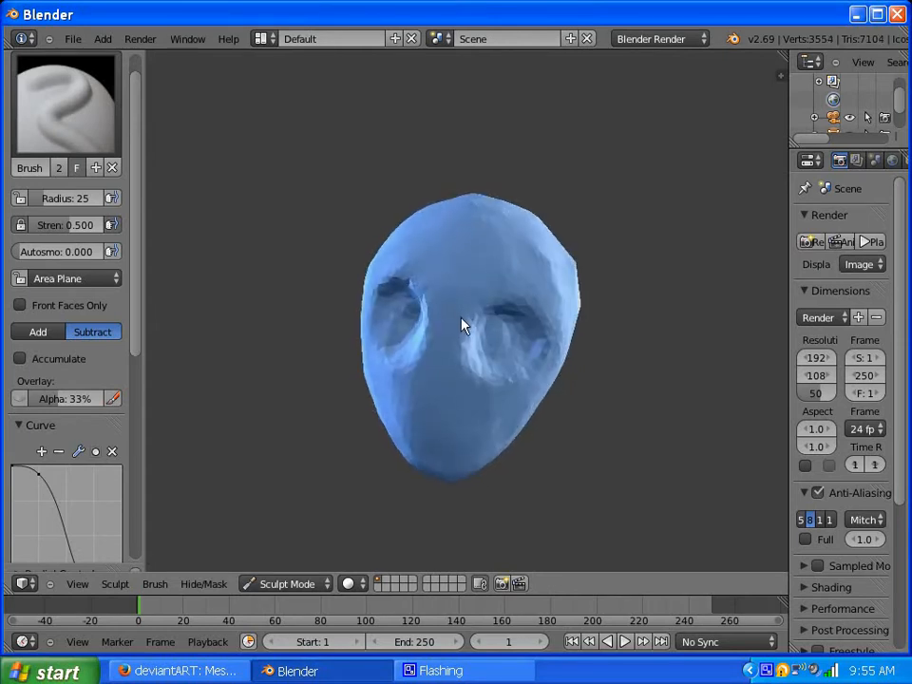
{"action": "mouse_move", "coordinate": [467, 341]}
{"action": "left_mouse_down"}
{"action": "mouse_move", "coordinate": [475, 333]}
{"action": "mouse_move", "coordinate": [461, 317]}
{"action": "mouse_move", "coordinate": [494, 336]}
{"action": "left_mouse_up"}
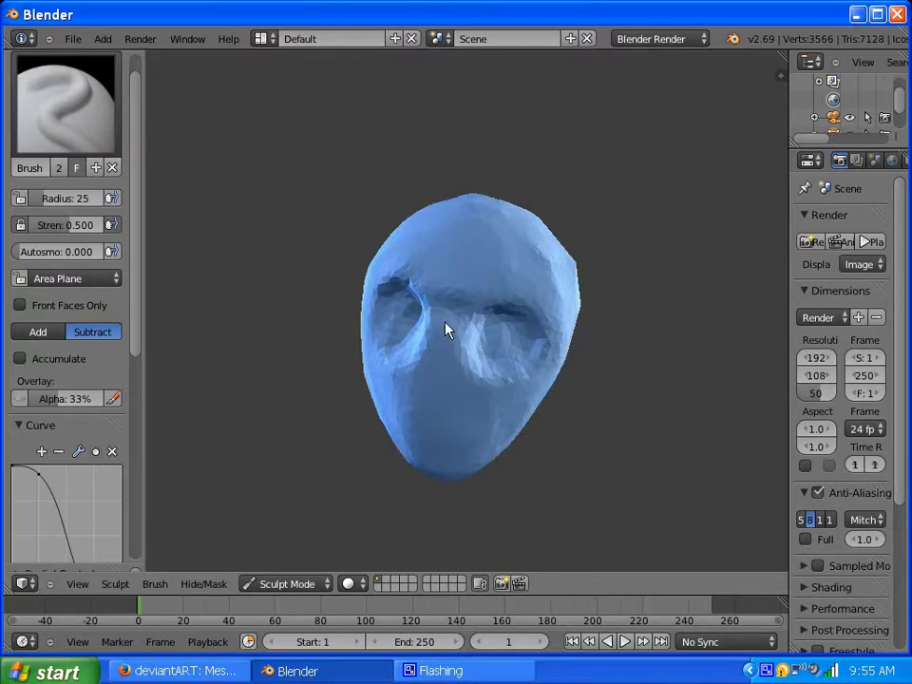
{"action": "mouse_move", "coordinate": [446, 322]}
{"action": "middle_mouse_down"}
{"action": "mouse_move", "coordinate": [493, 342]}
{"action": "mouse_move", "coordinate": [506, 332]}
{"action": "middle_mouse_up"}
{"action": "mouse_move", "coordinate": [491, 319]}
{"action": "left_mouse_down"}
{"action": "mouse_move", "coordinate": [502, 307]}
{"action": "mouse_move", "coordinate": [522, 341]}
{"action": "left_mouse_up"}
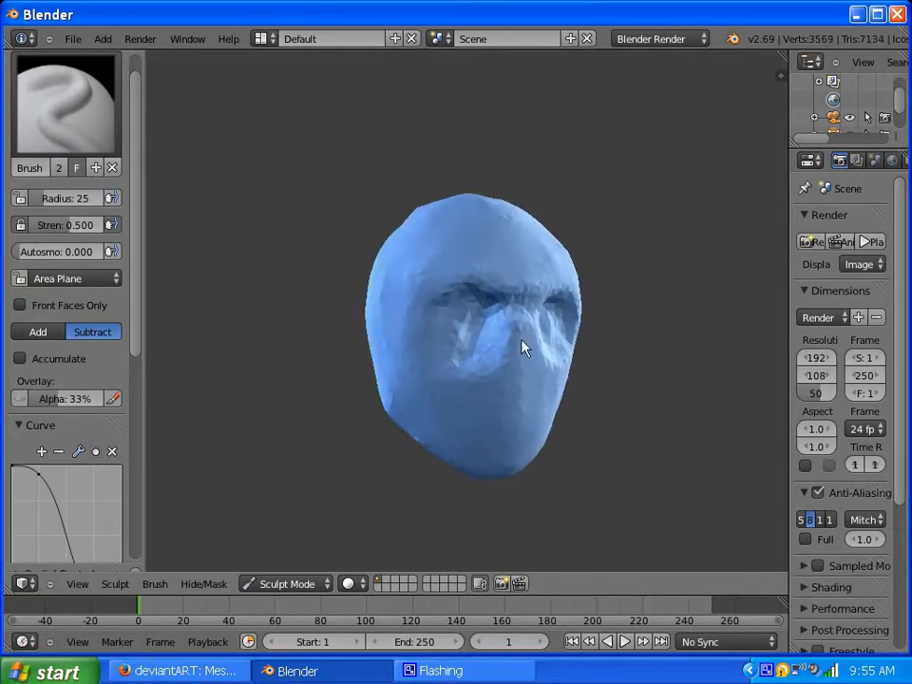
{"action": "mouse_move", "coordinate": [522, 348]}
{"action": "middle_mouse_down"}
{"action": "mouse_move", "coordinate": [536, 338]}
{"action": "mouse_move", "coordinate": [444, 319]}
{"action": "mouse_move", "coordinate": [472, 319]}
{"action": "middle_mouse_up"}
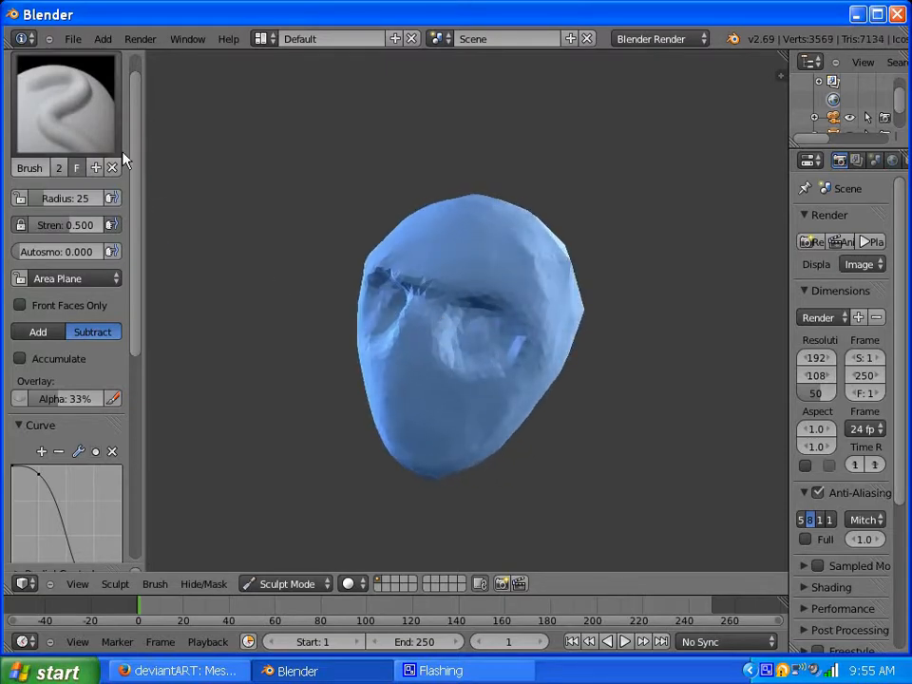
- Choose the Polish brush and smooth the right eye socket and the brow ridge toward the nose bridge
{"action": "left_click", "coordinate": [77, 127]}
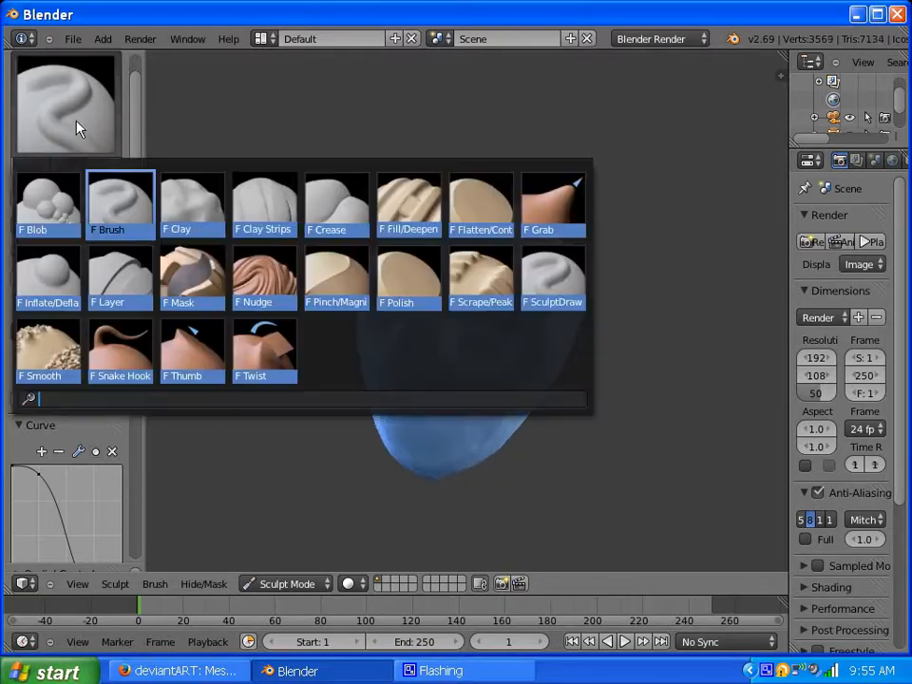
{"action": "left_click", "coordinate": [410, 290]}
{"action": "left_click_drag", "start_coordinate": [436, 360], "coordinate": [436, 324]}
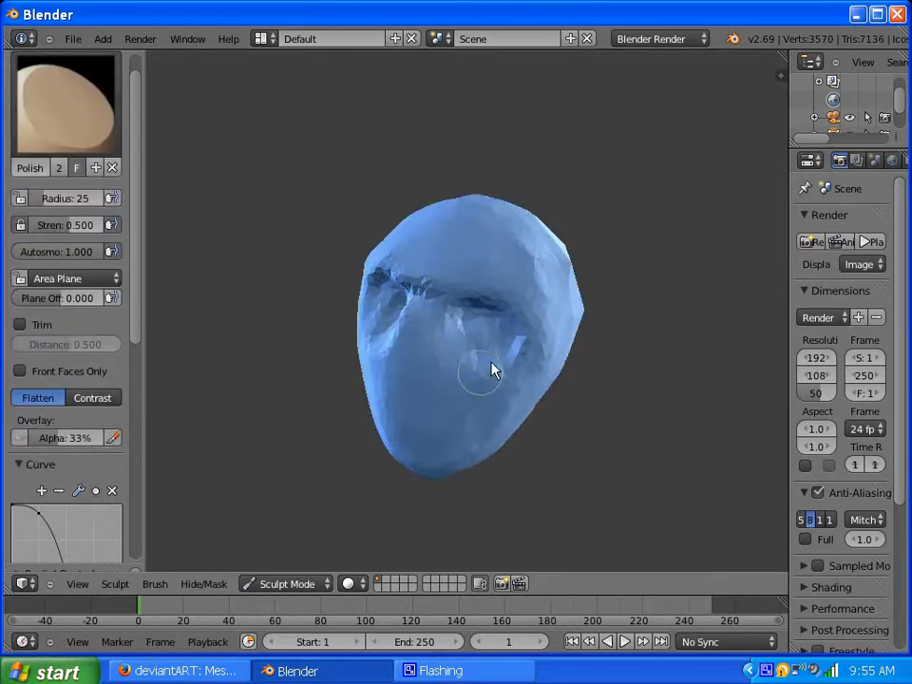
{"action": "mouse_move", "coordinate": [493, 370]}
{"action": "left_mouse_down"}
{"action": "mouse_move", "coordinate": [467, 317]}
{"action": "mouse_move", "coordinate": [481, 301]}
{"action": "mouse_move", "coordinate": [467, 311]}
{"action": "mouse_move", "coordinate": [423, 285]}
{"action": "left_mouse_up"}
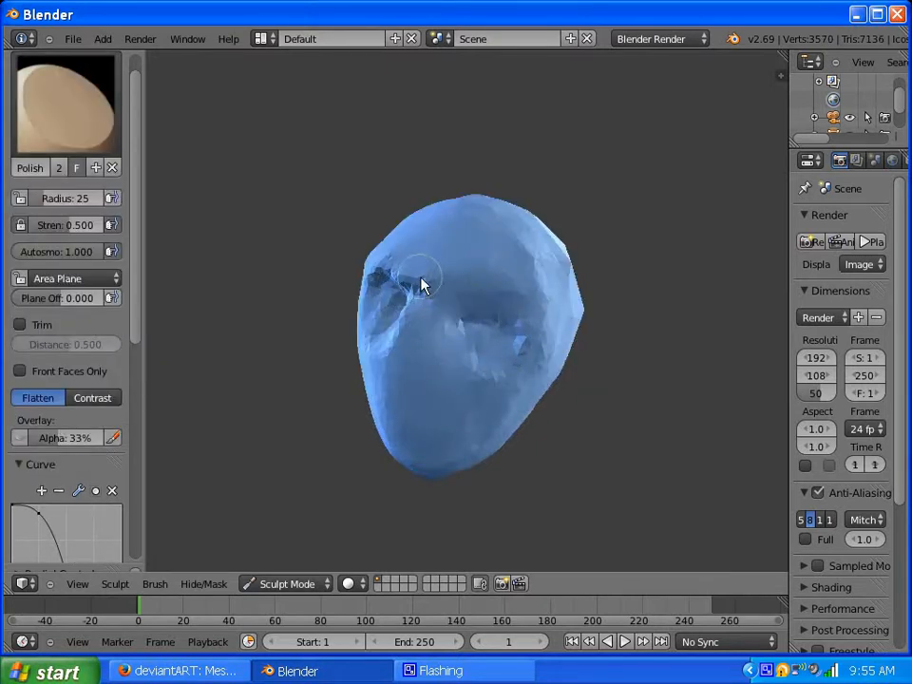
- Polish both eye sockets and the nose bridge from several angles until the rough facets blend into the face
{"action": "mouse_move", "coordinate": [411, 287]}
{"action": "middle_mouse_down"}
{"action": "mouse_move", "coordinate": [511, 301]}
{"action": "mouse_move", "coordinate": [458, 283]}
{"action": "mouse_move", "coordinate": [496, 342]}
{"action": "middle_mouse_up"}
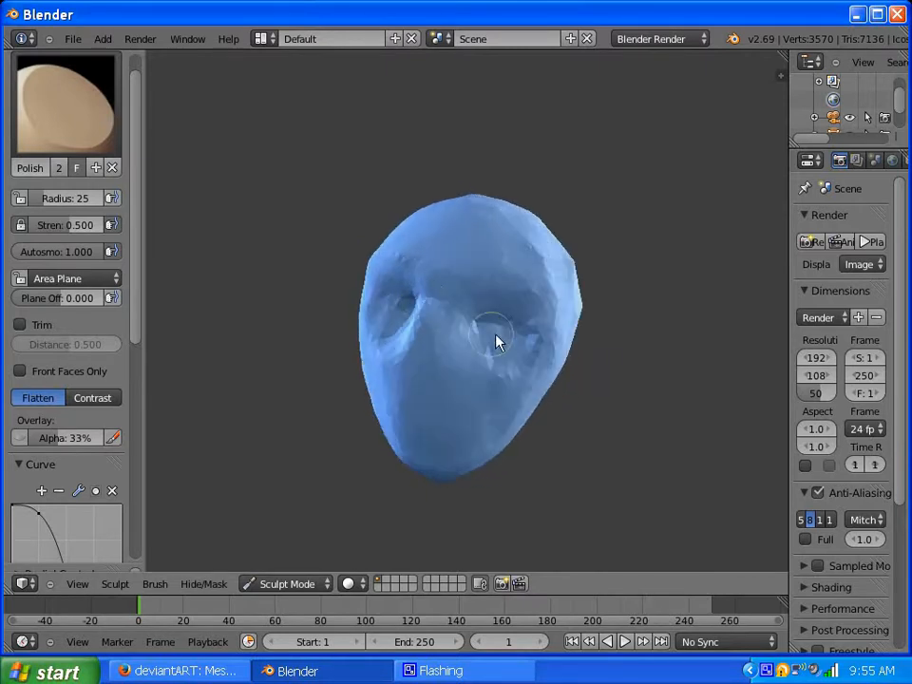
{"action": "mouse_move", "coordinate": [496, 342]}
{"action": "left_mouse_down"}
{"action": "mouse_move", "coordinate": [489, 382]}
{"action": "mouse_move", "coordinate": [521, 394]}
{"action": "mouse_move", "coordinate": [551, 339]}
{"action": "mouse_move", "coordinate": [488, 329]}
{"action": "left_mouse_up"}
{"action": "mouse_move", "coordinate": [401, 340]}
{"action": "middle_mouse_down"}
{"action": "mouse_move", "coordinate": [489, 356]}
{"action": "mouse_move", "coordinate": [469, 356]}
{"action": "middle_mouse_up"}
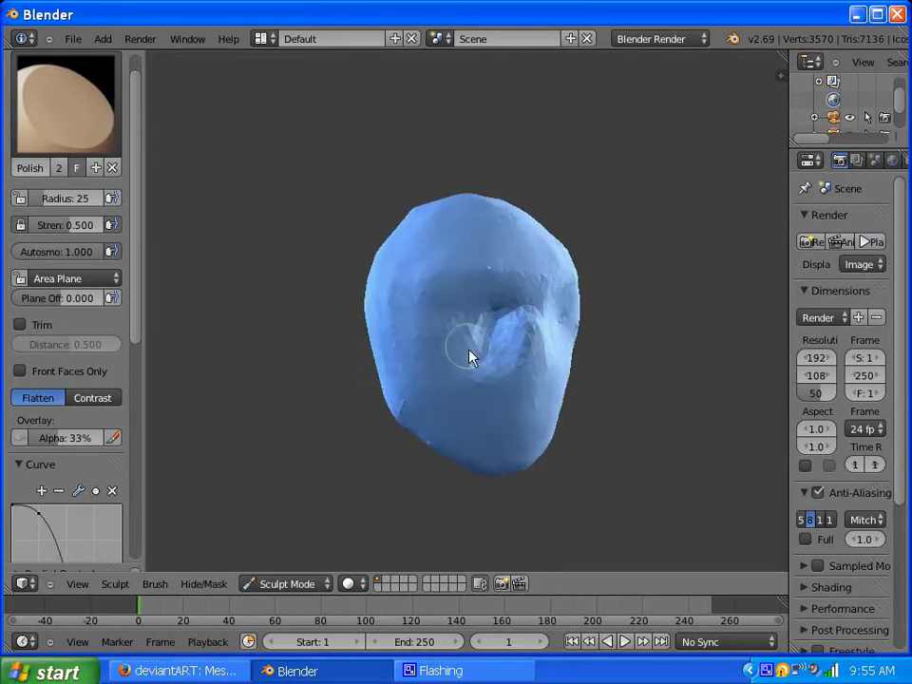
{"action": "mouse_move", "coordinate": [476, 351]}
{"action": "left_mouse_down"}
{"action": "mouse_move", "coordinate": [467, 305]}
{"action": "mouse_move", "coordinate": [487, 385]}
{"action": "mouse_move", "coordinate": [481, 359]}
{"action": "mouse_move", "coordinate": [442, 352]}
{"action": "left_mouse_up"}
{"action": "middle_click_drag", "start_coordinate": [437, 357], "coordinate": [376, 308]}
{"action": "mouse_move", "coordinate": [424, 304]}
{"action": "left_mouse_down"}
{"action": "mouse_move", "coordinate": [482, 387]}
{"action": "mouse_move", "coordinate": [528, 340]}
{"action": "left_mouse_up"}
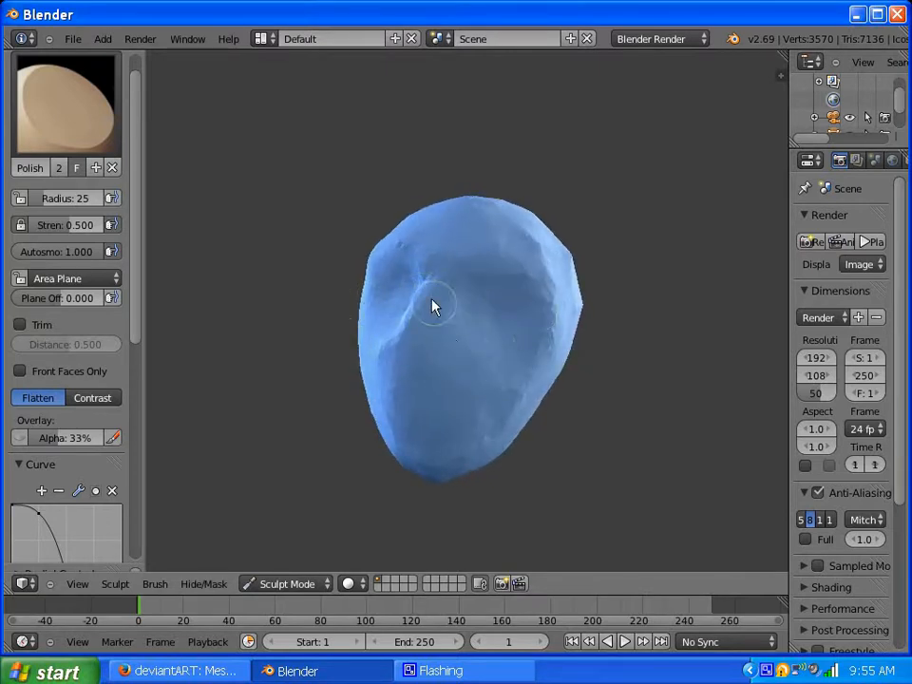
{"action": "middle_click_drag", "start_coordinate": [433, 306], "coordinate": [407, 345]}
- Choose the Brush sculpt brush in Add mode and build up a protruding nose below the brow, working from both sides
{"action": "left_click", "coordinate": [75, 134]}
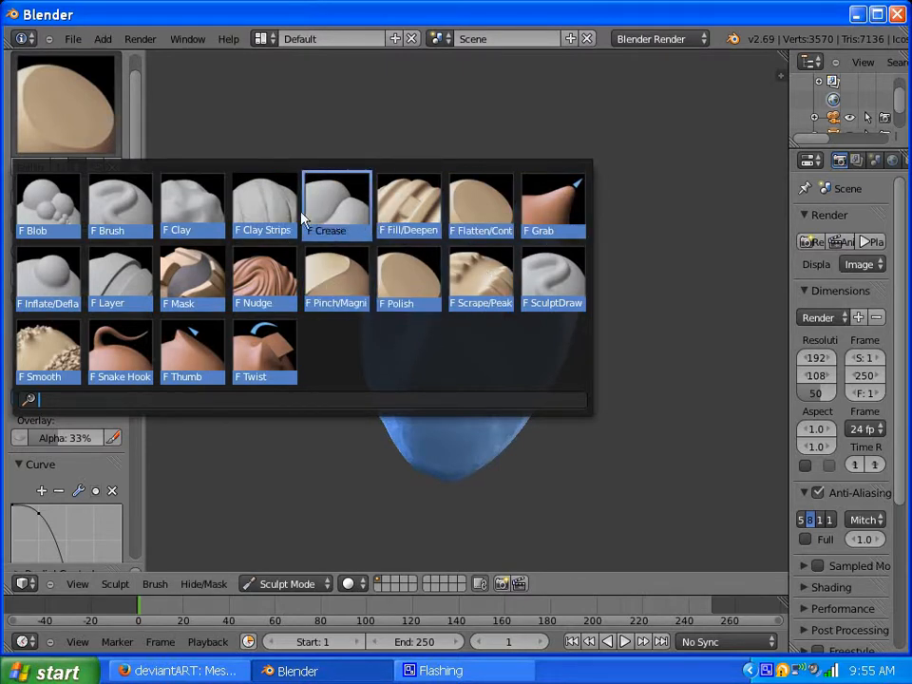
{"action": "left_click", "coordinate": [125, 216]}
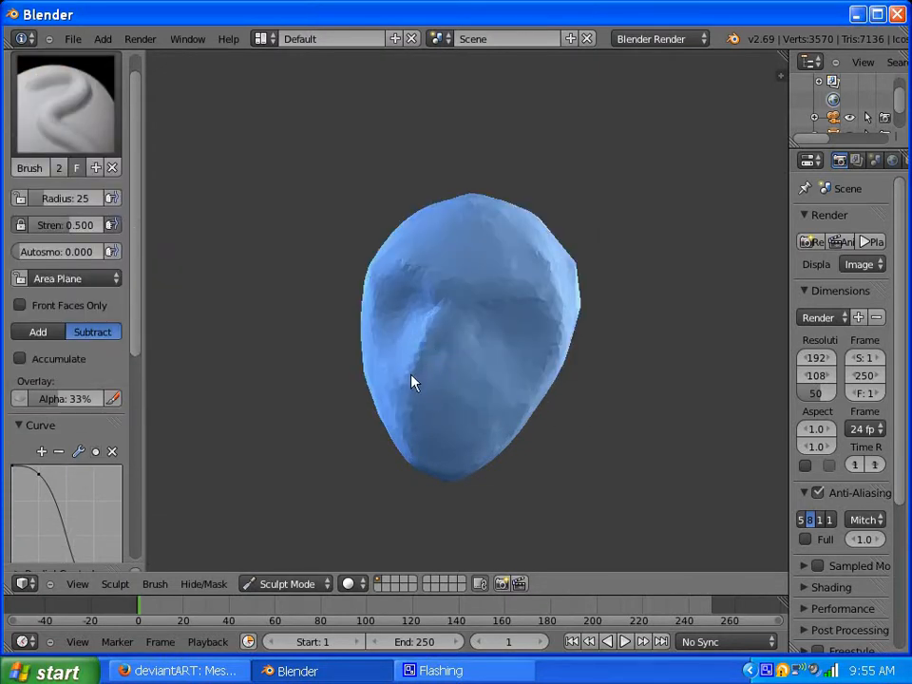
{"action": "left_click", "coordinate": [38, 333]}
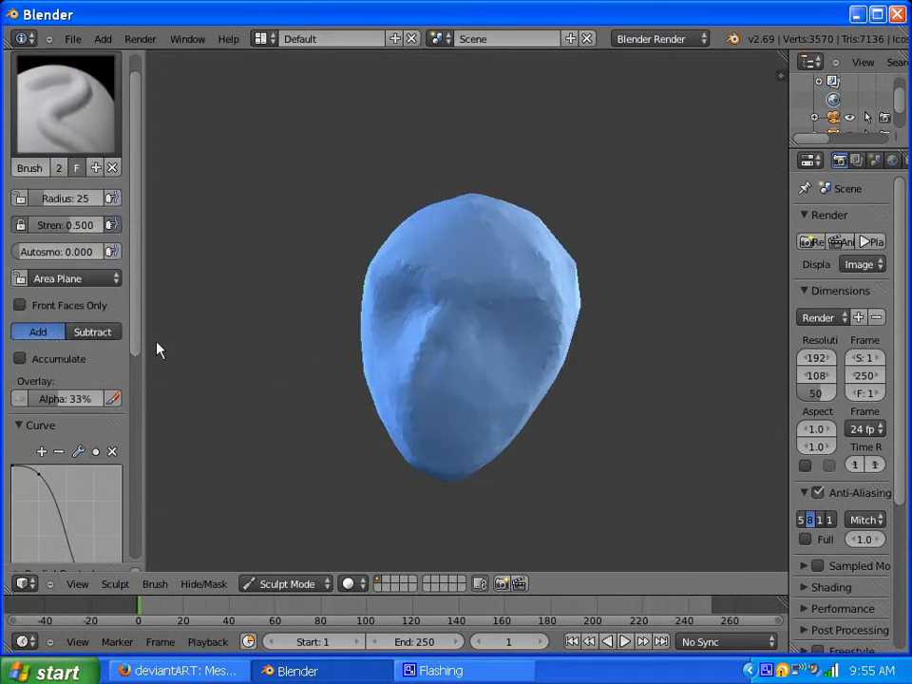
{"action": "mouse_move", "coordinate": [433, 369]}
{"action": "left_mouse_down"}
{"action": "mouse_move", "coordinate": [417, 391]}
{"action": "mouse_move", "coordinate": [444, 388]}
{"action": "mouse_move", "coordinate": [433, 372]}
{"action": "left_mouse_up"}
{"action": "middle_click_drag", "start_coordinate": [434, 372], "coordinate": [423, 344]}
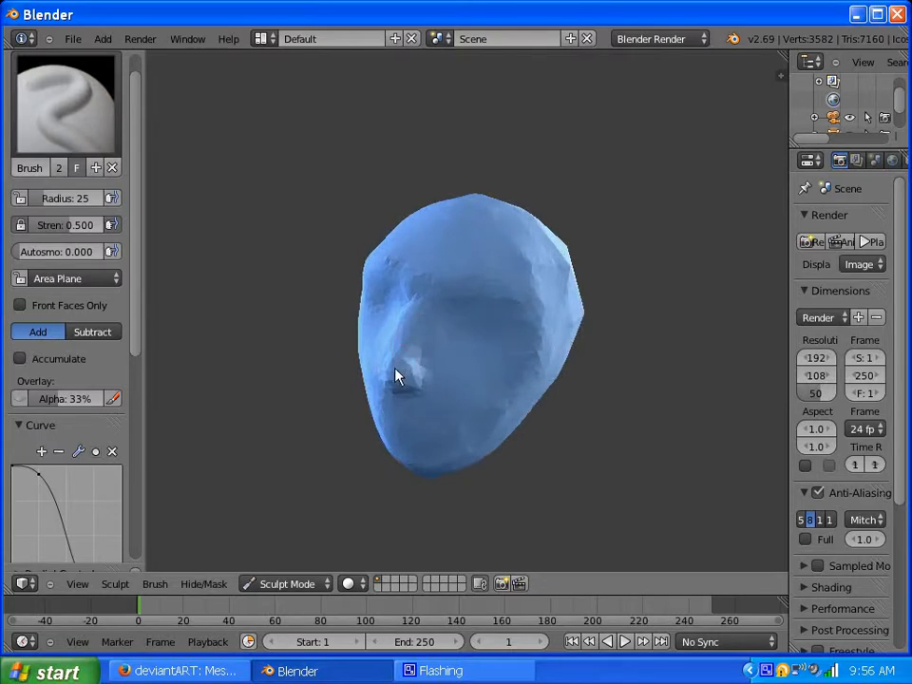
{"action": "mouse_move", "coordinate": [407, 347]}
{"action": "left_mouse_down"}
{"action": "mouse_move", "coordinate": [420, 318]}
{"action": "mouse_move", "coordinate": [416, 330]}
{"action": "left_mouse_up"}
{"action": "middle_click_drag", "start_coordinate": [460, 326], "coordinate": [525, 322]}
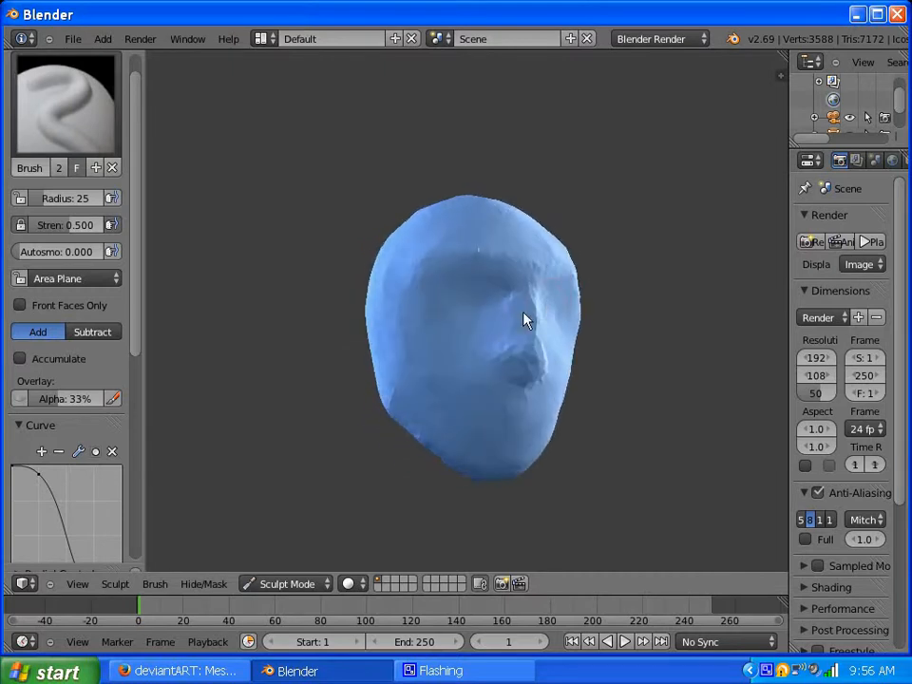
- Choose the Crease brush, reduce its radius to 20, and crease the edges where the nose meets both cheeks
{"action": "left_click", "coordinate": [66, 143]}
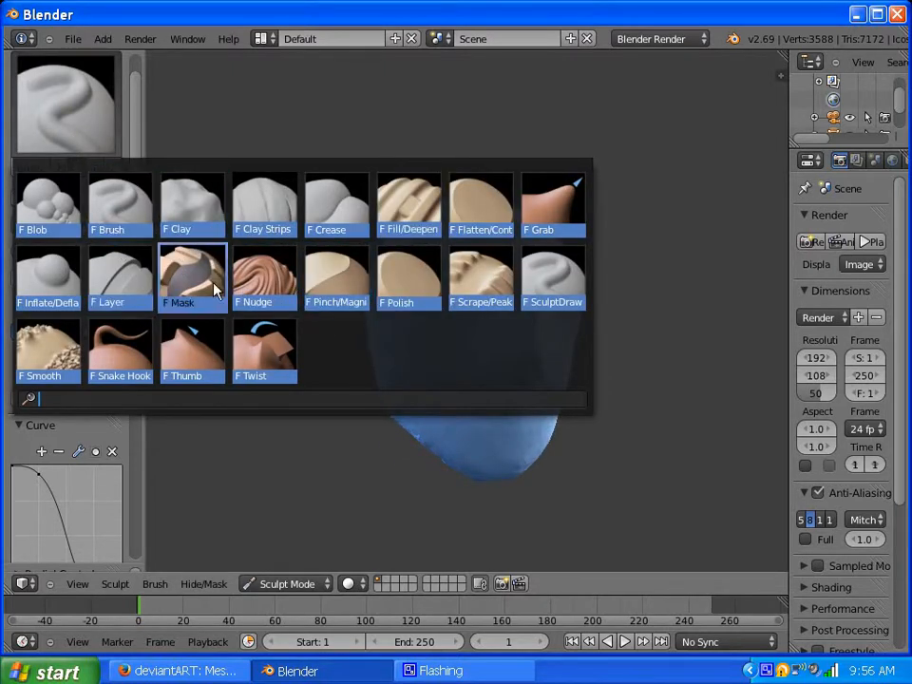
{"action": "left_click", "coordinate": [335, 220]}
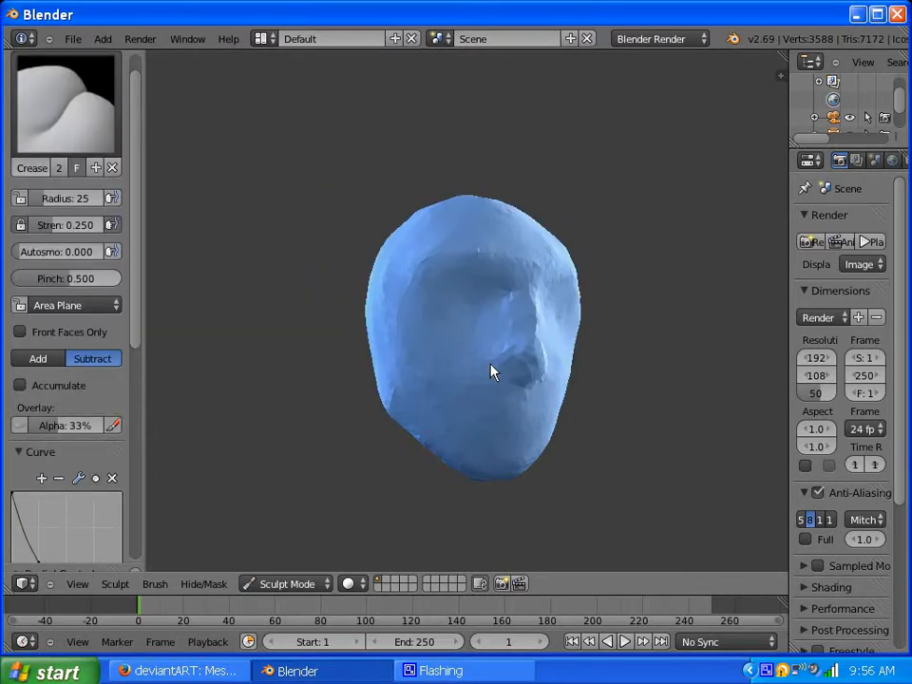
{"action": "left_click_drag", "start_coordinate": [511, 388], "coordinate": [439, 344]}
{"action": "left_click_drag", "start_coordinate": [424, 387], "coordinate": [428, 404]}
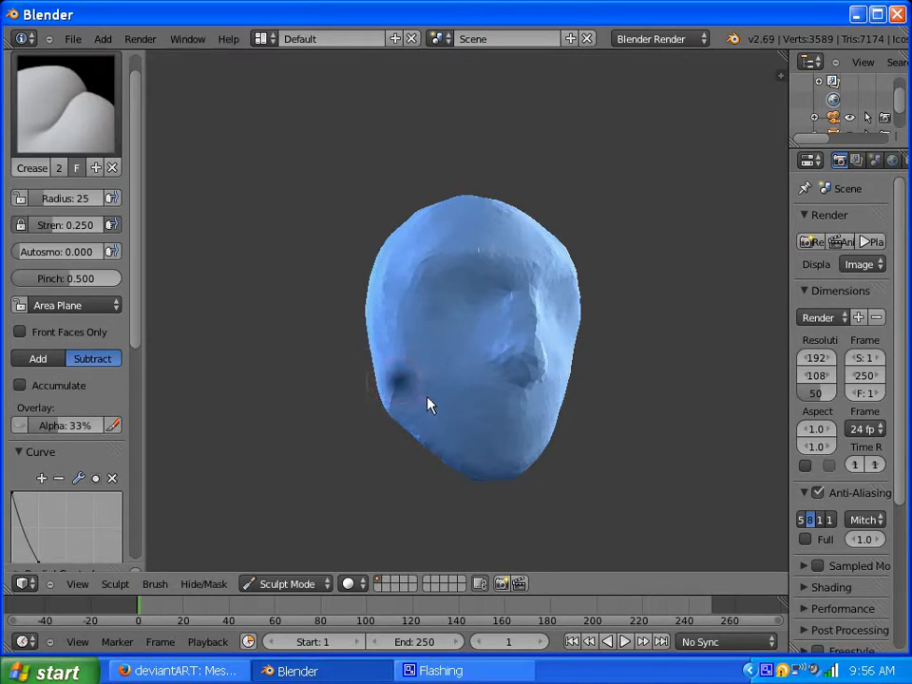
{"action": "key", "text": "ctrl+z"}
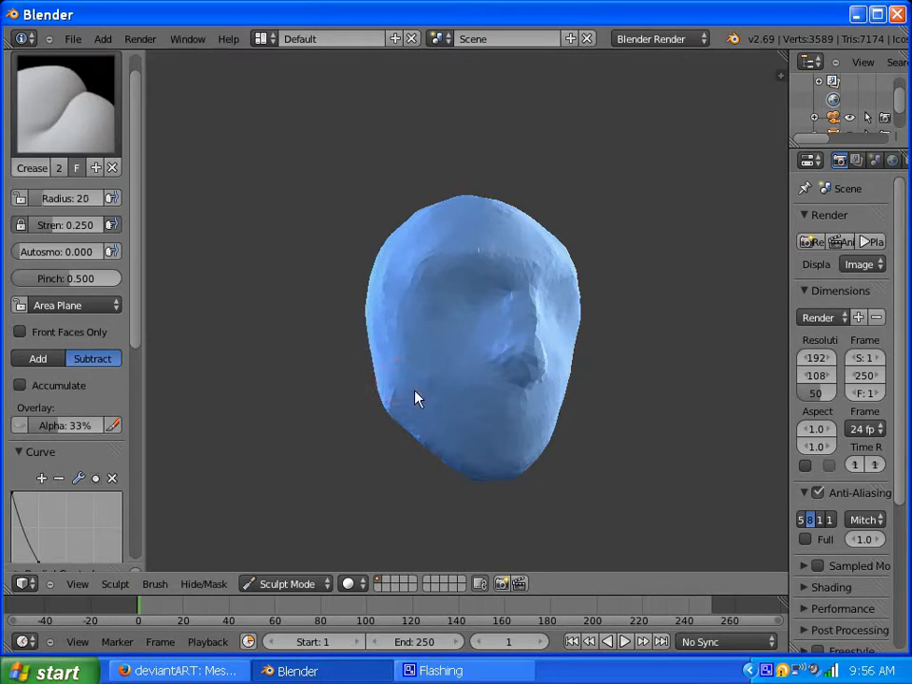
{"action": "left_click", "coordinate": [492, 363]}
{"action": "middle_click_drag", "start_coordinate": [502, 349], "coordinate": [445, 352]}
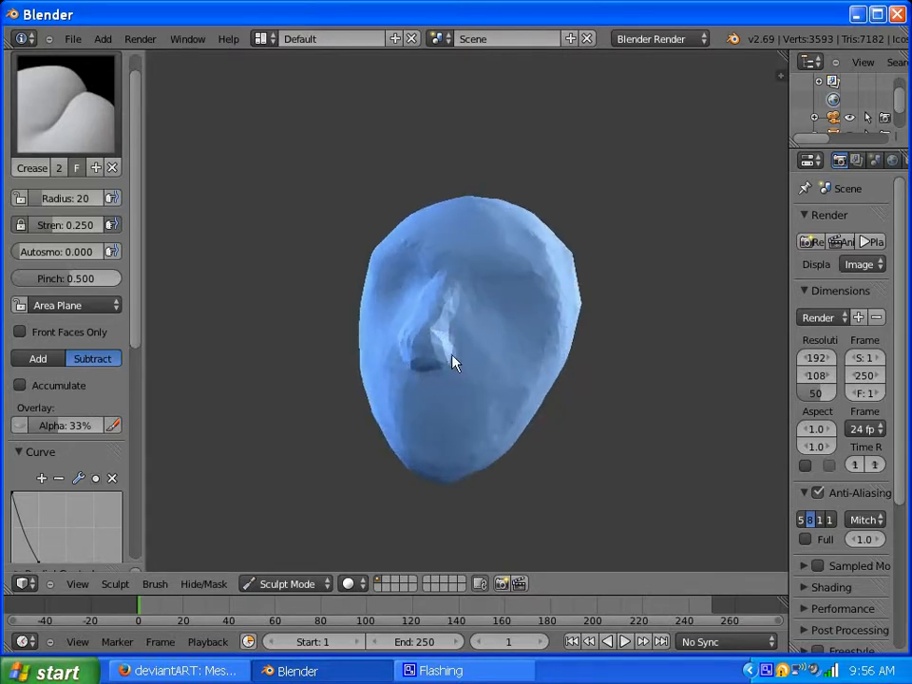
{"action": "left_click_drag", "start_coordinate": [452, 360], "coordinate": [428, 373]}
{"action": "left_click_drag", "start_coordinate": [442, 345], "coordinate": [401, 357]}
- Carve further Subtract creases around the nostrils and along the base of the nose from both sides, working close up
{"action": "scroll", "coordinate": [407, 382], "scroll_direction": "up", "scroll_amount": 3}
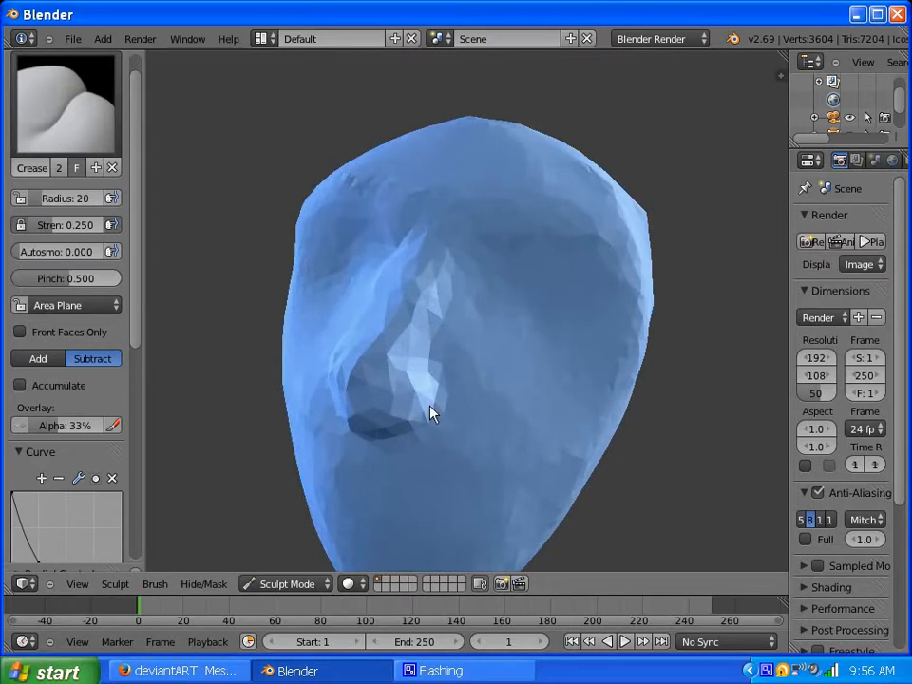
{"action": "left_click_drag", "start_coordinate": [429, 346], "coordinate": [426, 334]}
{"action": "mouse_move", "coordinate": [426, 333]}
{"action": "middle_mouse_down"}
{"action": "mouse_move", "coordinate": [410, 368]}
{"action": "mouse_move", "coordinate": [538, 372]}
{"action": "middle_mouse_up"}
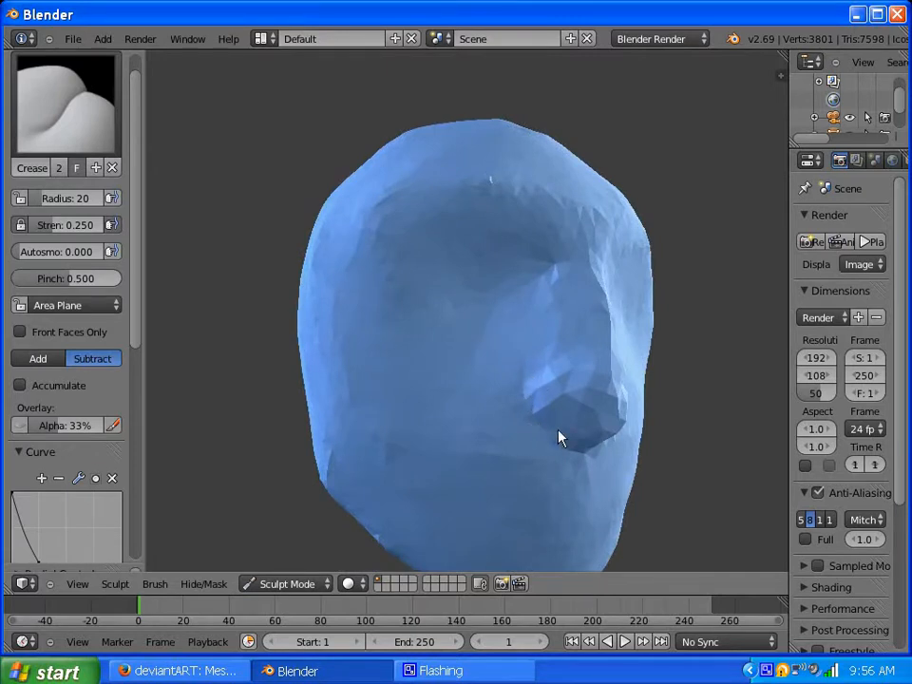
{"action": "left_click_drag", "start_coordinate": [553, 436], "coordinate": [515, 381]}
{"action": "mouse_move", "coordinate": [515, 381]}
{"action": "middle_mouse_down"}
{"action": "mouse_move", "coordinate": [436, 358]}
{"action": "mouse_move", "coordinate": [418, 397]}
{"action": "middle_mouse_up"}
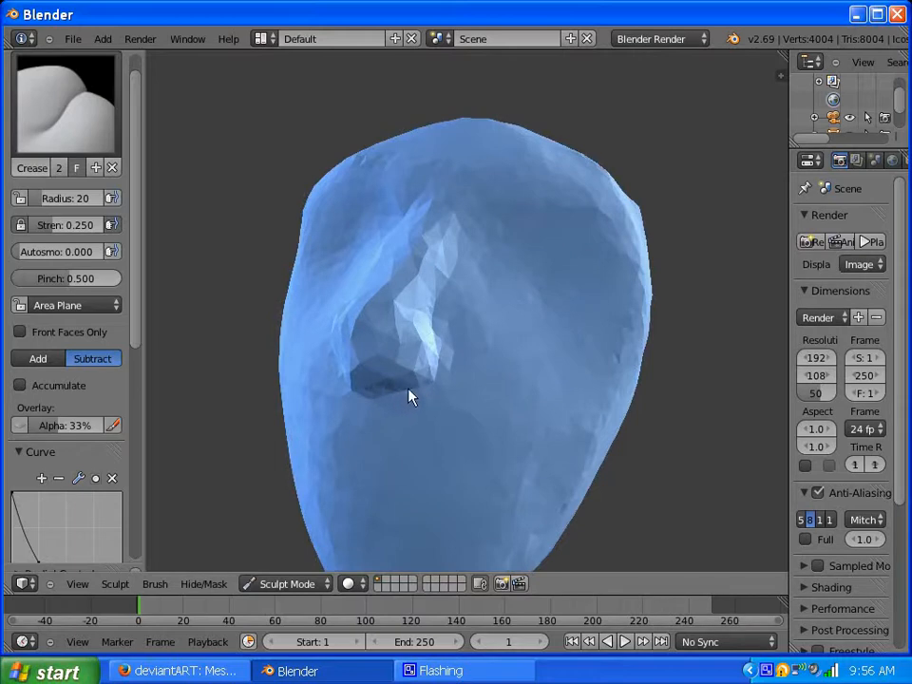
{"action": "left_click_drag", "start_coordinate": [444, 361], "coordinate": [407, 367]}
{"action": "mouse_move", "coordinate": [408, 367]}
{"action": "middle_mouse_down"}
{"action": "mouse_move", "coordinate": [453, 305]}
{"action": "mouse_move", "coordinate": [417, 312]}
{"action": "mouse_move", "coordinate": [434, 314]}
{"action": "middle_mouse_up"}
- Choose the Polish brush and smooth the nose tip, sides and bridge from several angles
{"action": "left_click", "coordinate": [67, 137]}
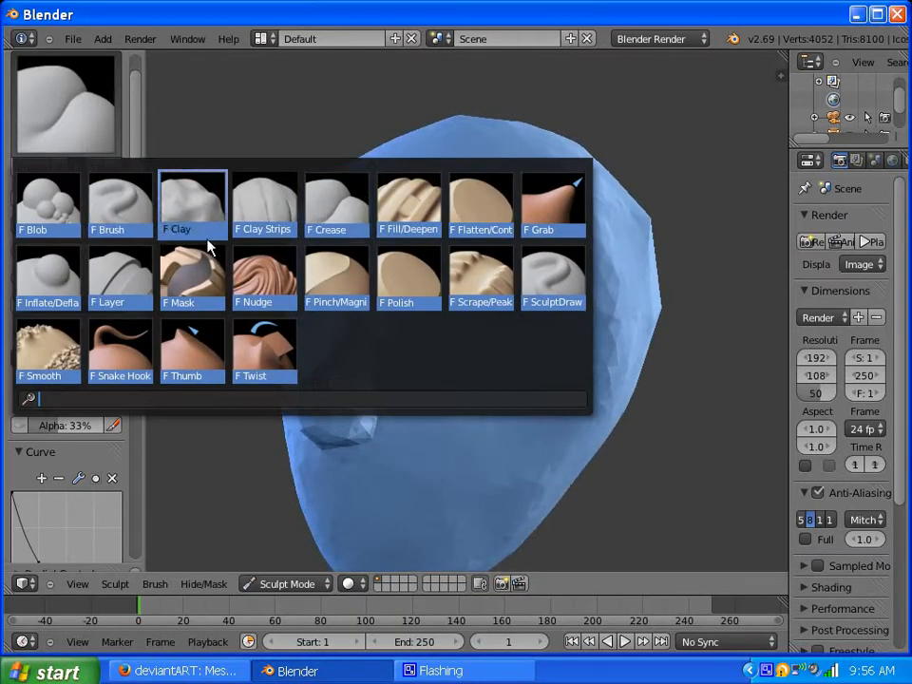
{"action": "left_click", "coordinate": [404, 276]}
{"action": "mouse_move", "coordinate": [356, 419]}
{"action": "left_mouse_down"}
{"action": "mouse_move", "coordinate": [367, 417]}
{"action": "mouse_move", "coordinate": [396, 329]}
{"action": "left_mouse_up"}
{"action": "left_click_drag", "start_coordinate": [386, 385], "coordinate": [377, 337]}
{"action": "mouse_move", "coordinate": [376, 336]}
{"action": "middle_mouse_down"}
{"action": "mouse_move", "coordinate": [554, 310]}
{"action": "mouse_move", "coordinate": [515, 316]}
{"action": "middle_mouse_up"}
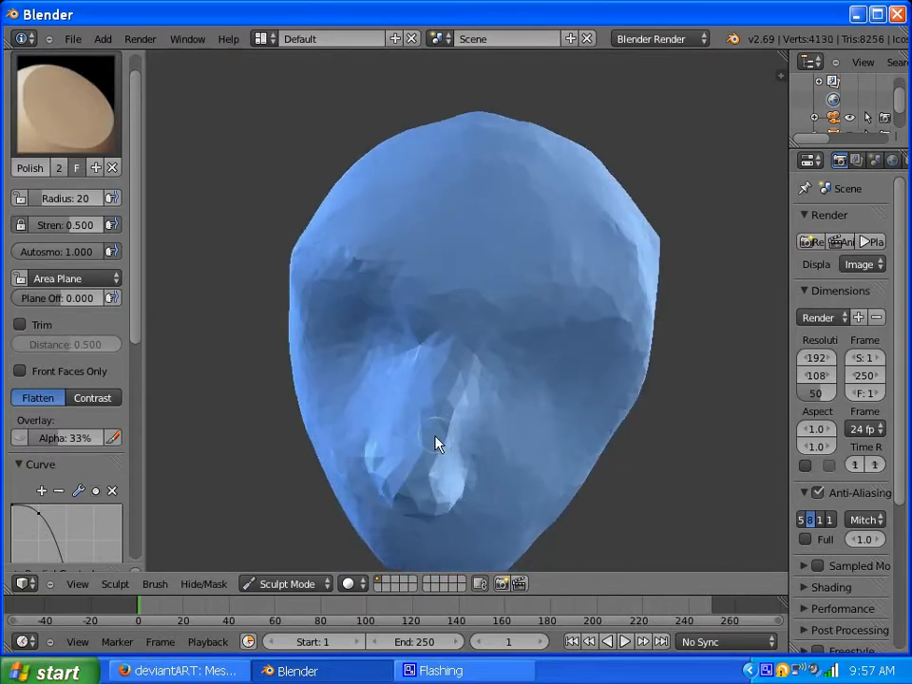
{"action": "mouse_move", "coordinate": [437, 444]}
{"action": "left_mouse_down"}
{"action": "mouse_move", "coordinate": [465, 411]}
{"action": "mouse_move", "coordinate": [474, 351]}
{"action": "left_mouse_up"}
{"action": "mouse_move", "coordinate": [474, 351]}
{"action": "middle_mouse_down"}
{"action": "mouse_move", "coordinate": [415, 277]}
{"action": "mouse_move", "coordinate": [437, 297]}
{"action": "middle_mouse_up"}
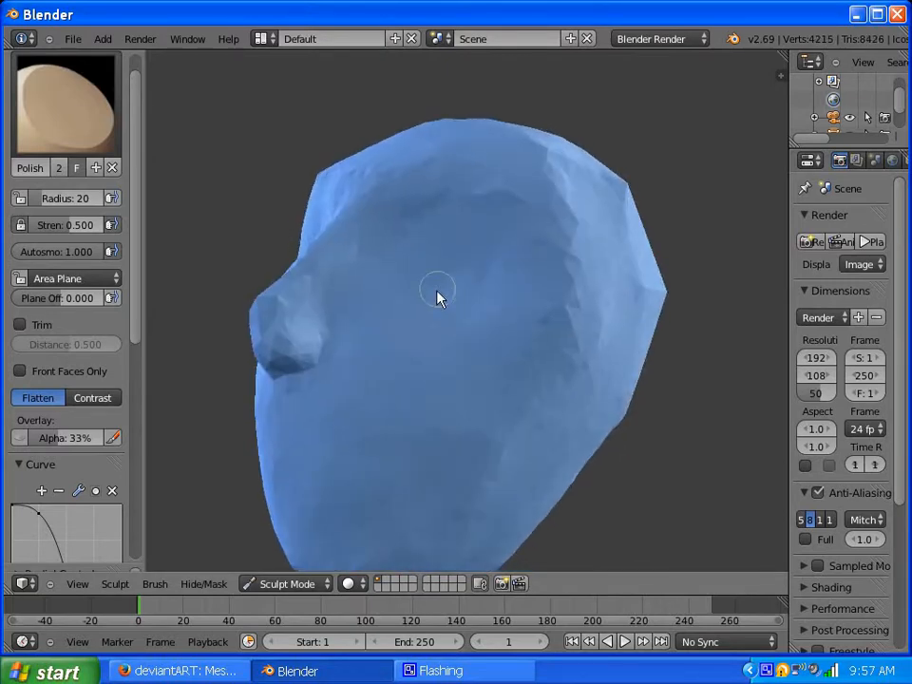
- Polish the cheek, enlarge the brush radius to 75, and smooth the eye sockets and sides of the face
{"action": "mouse_move", "coordinate": [437, 297]}
{"action": "left_mouse_down"}
{"action": "mouse_move", "coordinate": [419, 298]}
{"action": "mouse_move", "coordinate": [467, 318]}
{"action": "mouse_move", "coordinate": [564, 310]}
{"action": "mouse_move", "coordinate": [535, 314]}
{"action": "left_mouse_up"}
{"action": "key", "text": "f"}
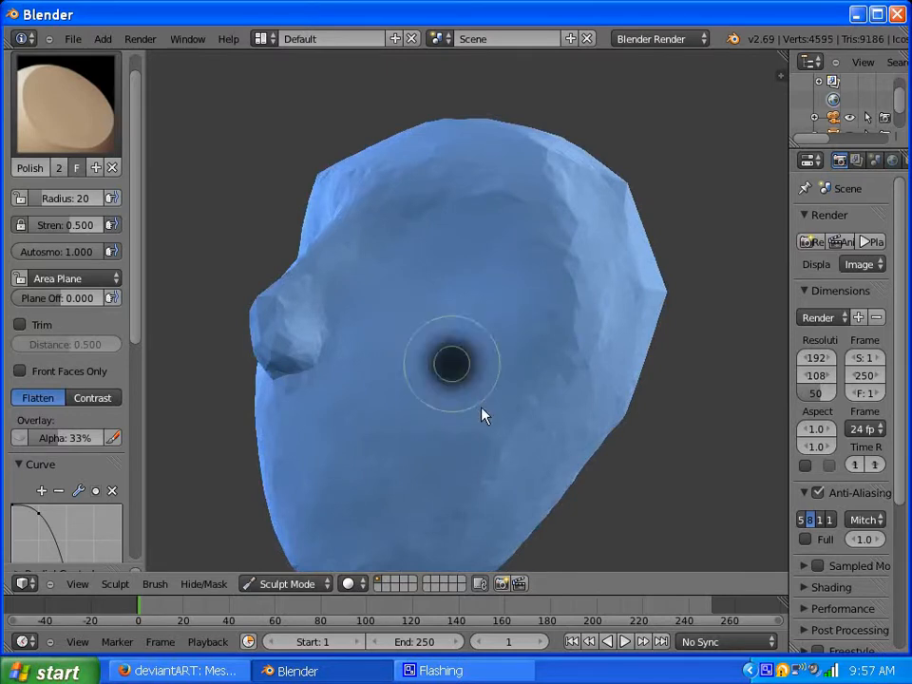
{"action": "left_click", "coordinate": [494, 423]}
{"action": "mouse_move", "coordinate": [445, 385]}
{"action": "left_mouse_down"}
{"action": "mouse_move", "coordinate": [526, 299]}
{"action": "mouse_move", "coordinate": [561, 365]}
{"action": "mouse_move", "coordinate": [463, 323]}
{"action": "mouse_move", "coordinate": [394, 310]}
{"action": "mouse_move", "coordinate": [426, 340]}
{"action": "left_mouse_up"}
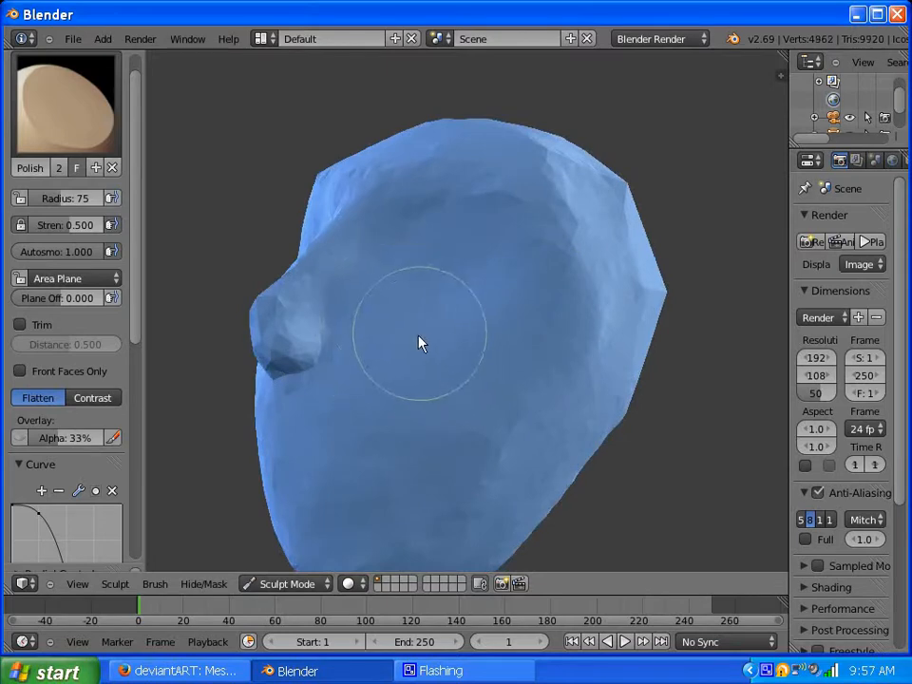
{"action": "mouse_move", "coordinate": [417, 344]}
{"action": "middle_mouse_down"}
{"action": "mouse_move", "coordinate": [510, 361]}
{"action": "mouse_move", "coordinate": [470, 358]}
{"action": "middle_mouse_up"}
{"action": "mouse_move", "coordinate": [470, 358]}
{"action": "left_mouse_down"}
{"action": "mouse_move", "coordinate": [440, 379]}
{"action": "mouse_move", "coordinate": [385, 292]}
{"action": "mouse_move", "coordinate": [430, 245]}
{"action": "mouse_move", "coordinate": [495, 260]}
{"action": "mouse_move", "coordinate": [499, 290]}
{"action": "mouse_move", "coordinate": [556, 277]}
{"action": "left_mouse_up"}
{"action": "middle_click_drag", "start_coordinate": [556, 277], "coordinate": [474, 313]}
{"action": "mouse_move", "coordinate": [474, 314]}
{"action": "left_mouse_down"}
{"action": "mouse_move", "coordinate": [595, 342]}
{"action": "mouse_move", "coordinate": [405, 291]}
{"action": "mouse_move", "coordinate": [357, 255]}
{"action": "mouse_move", "coordinate": [361, 279]}
{"action": "mouse_move", "coordinate": [545, 296]}
{"action": "mouse_move", "coordinate": [570, 334]}
{"action": "left_mouse_up"}
{"action": "mouse_move", "coordinate": [471, 332]}
{"action": "middle_mouse_down"}
{"action": "mouse_move", "coordinate": [538, 330]}
{"action": "mouse_move", "coordinate": [559, 292]}
{"action": "mouse_move", "coordinate": [515, 310]}
{"action": "mouse_move", "coordinate": [479, 353]}
{"action": "middle_mouse_up"}
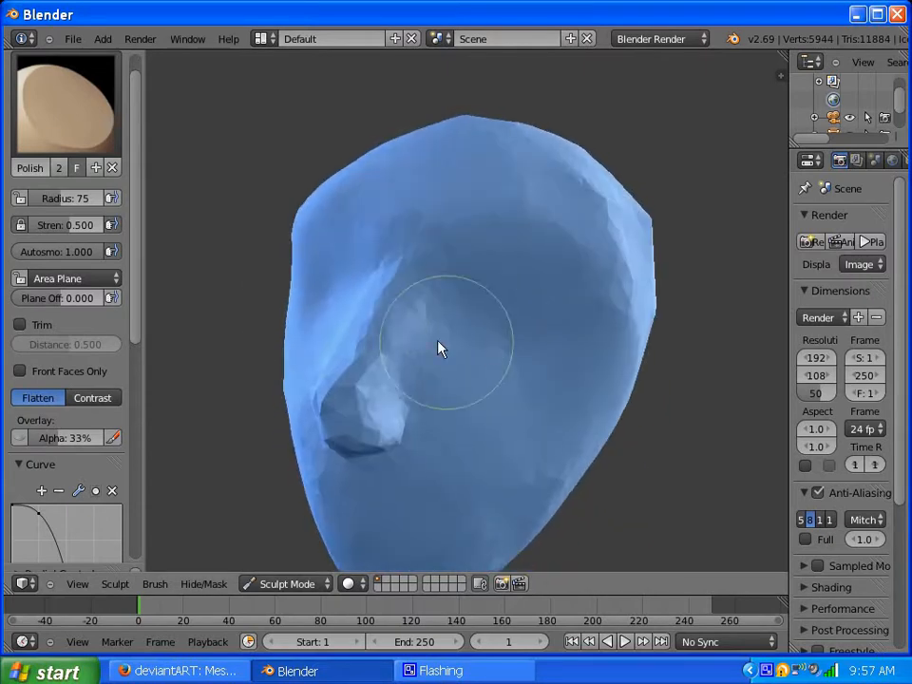
- Choose the Inflate/Deflate brush, set it to Deflate, and sink both eye sockets from several angles
{"action": "left_click", "coordinate": [91, 111]}
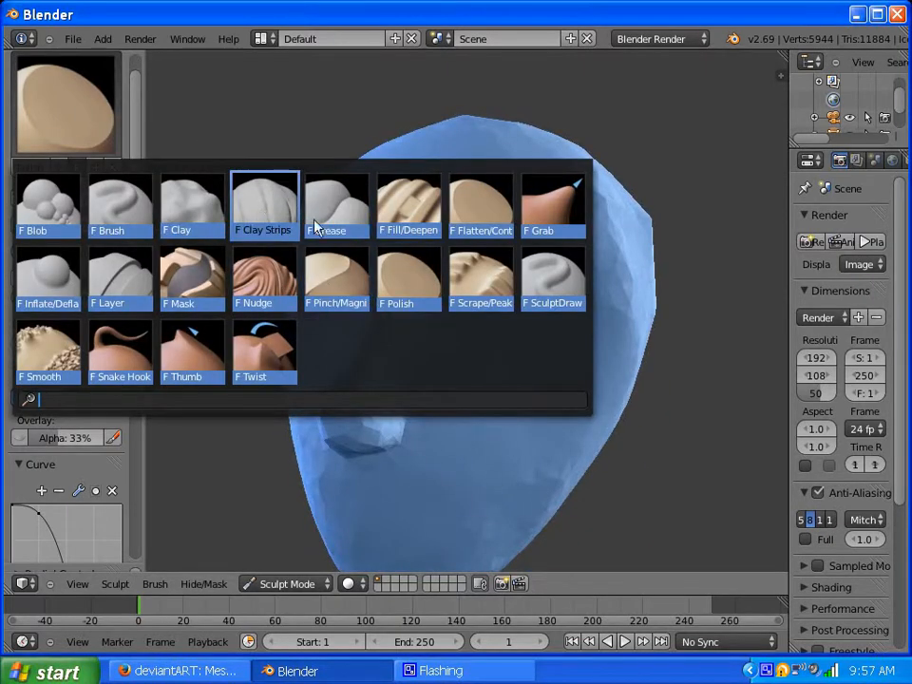
{"action": "left_click", "coordinate": [52, 276]}
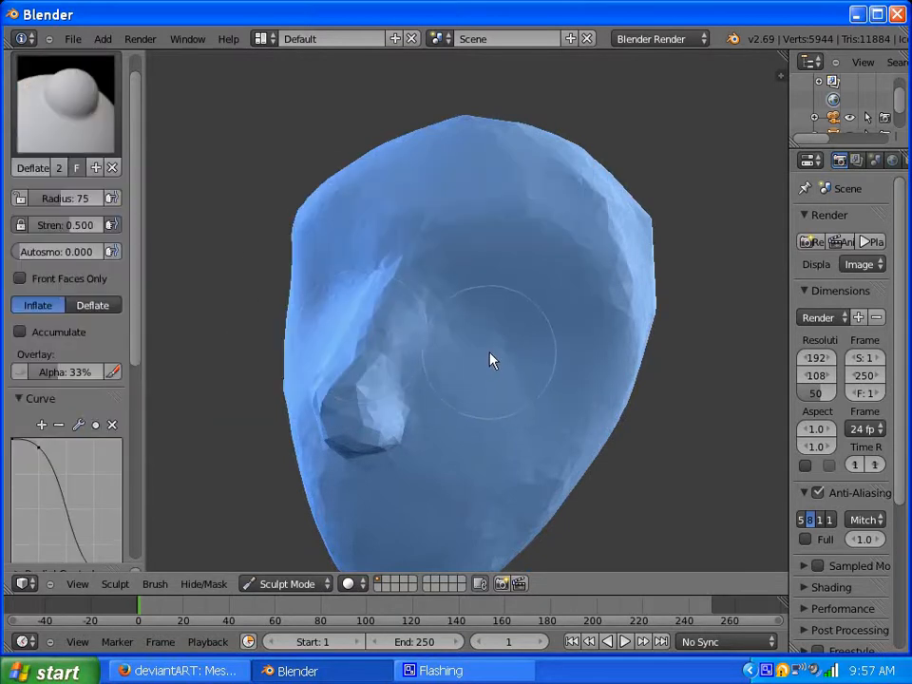
{"action": "left_click", "coordinate": [102, 305]}
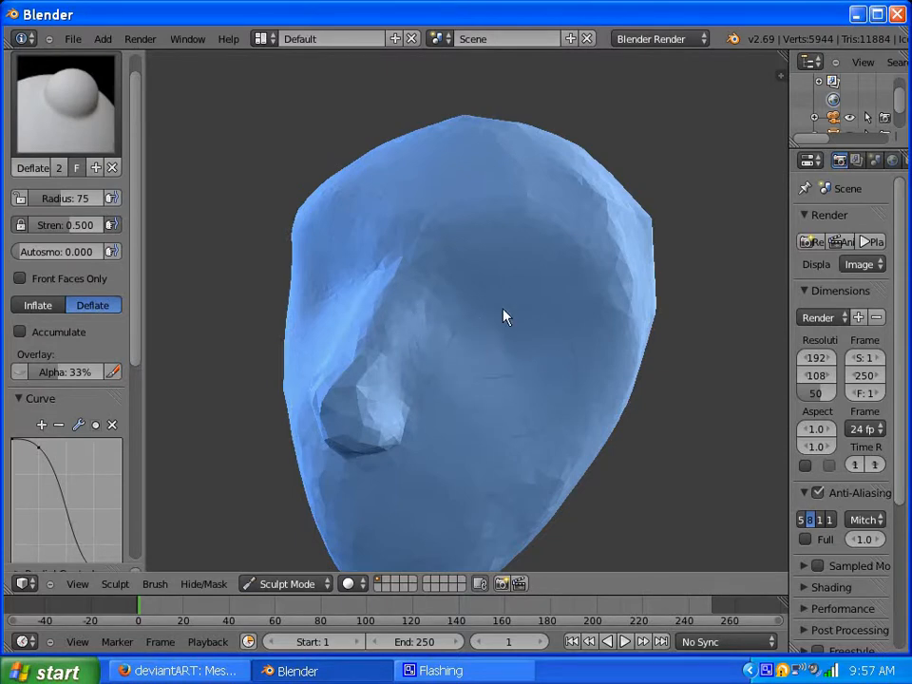
{"action": "middle_click_drag", "start_coordinate": [427, 365], "coordinate": [553, 346]}
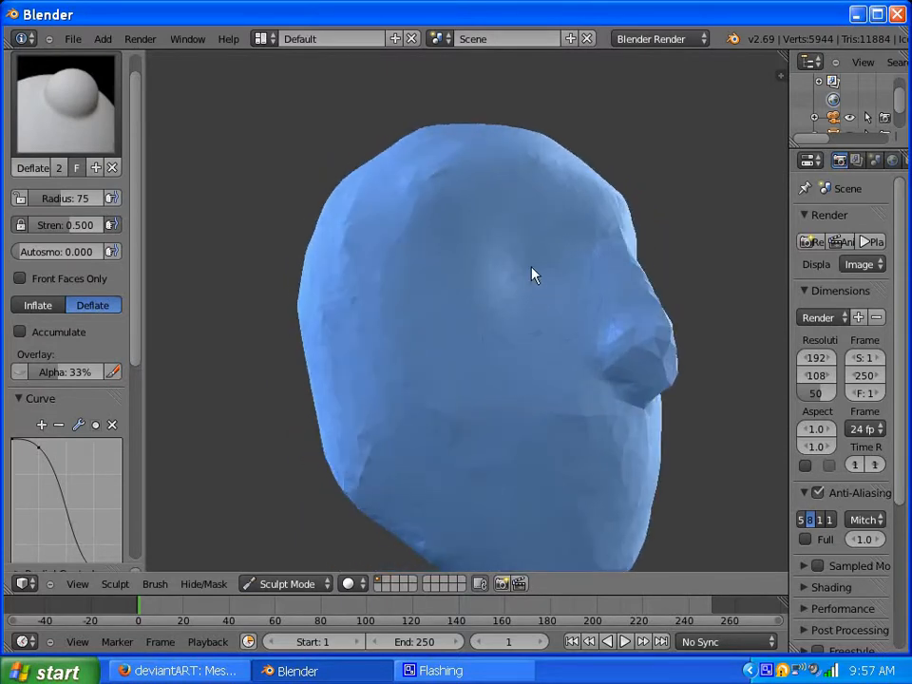
{"action": "mouse_move", "coordinate": [532, 275]}
{"action": "middle_mouse_down"}
{"action": "mouse_move", "coordinate": [509, 282]}
{"action": "mouse_move", "coordinate": [531, 308]}
{"action": "mouse_move", "coordinate": [516, 333]}
{"action": "middle_mouse_up"}
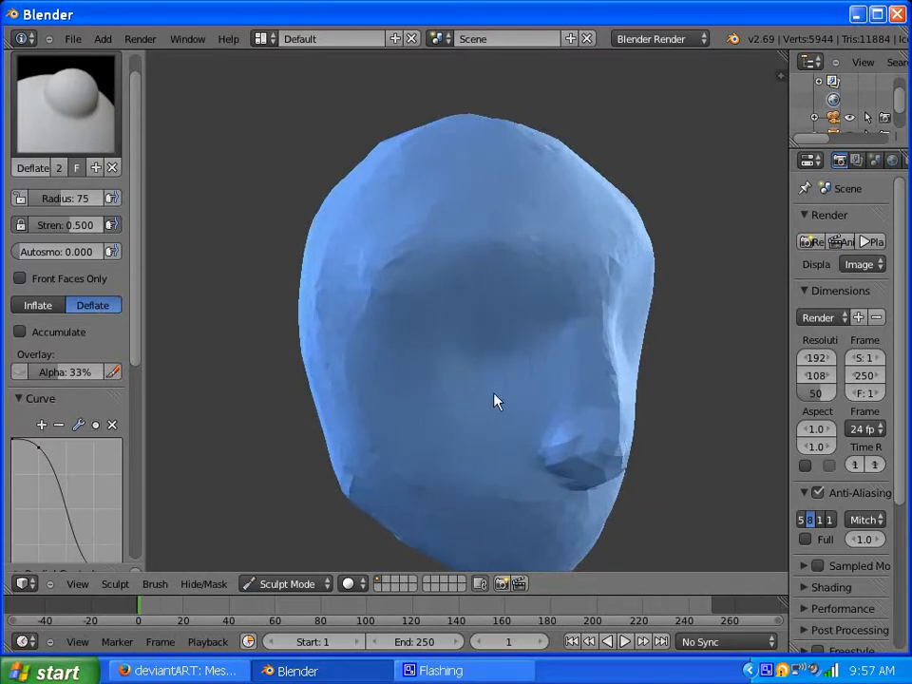
{"action": "mouse_move", "coordinate": [504, 380]}
{"action": "middle_mouse_down"}
{"action": "mouse_move", "coordinate": [456, 320]}
{"action": "mouse_move", "coordinate": [460, 344]}
{"action": "middle_mouse_up"}
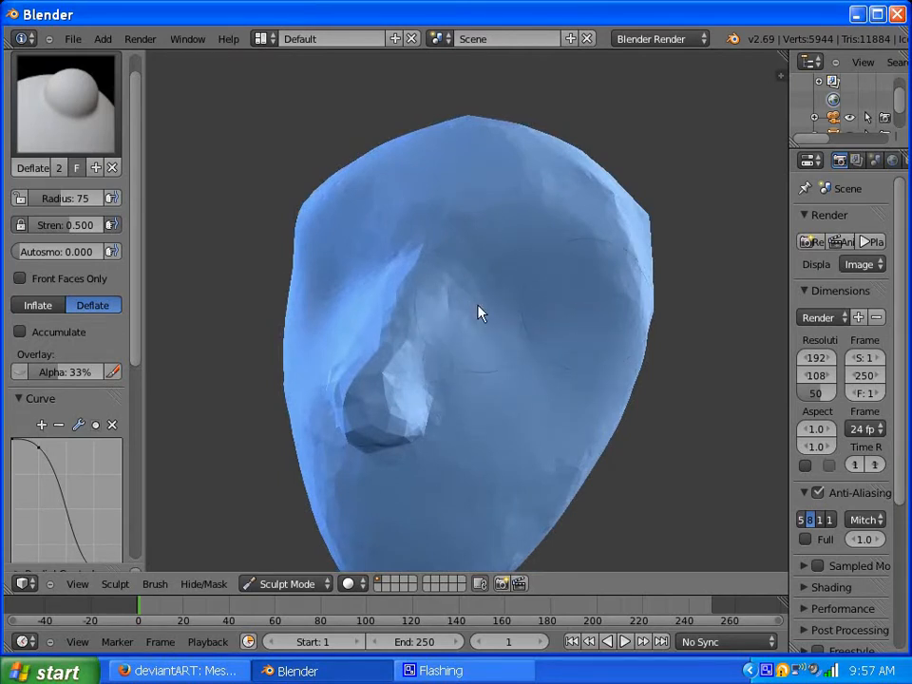
{"action": "mouse_move", "coordinate": [481, 312]}
{"action": "middle_mouse_down"}
{"action": "mouse_move", "coordinate": [542, 339]}
{"action": "mouse_move", "coordinate": [494, 303]}
{"action": "middle_mouse_up"}
{"action": "left_click_drag", "start_coordinate": [450, 292], "coordinate": [424, 316]}
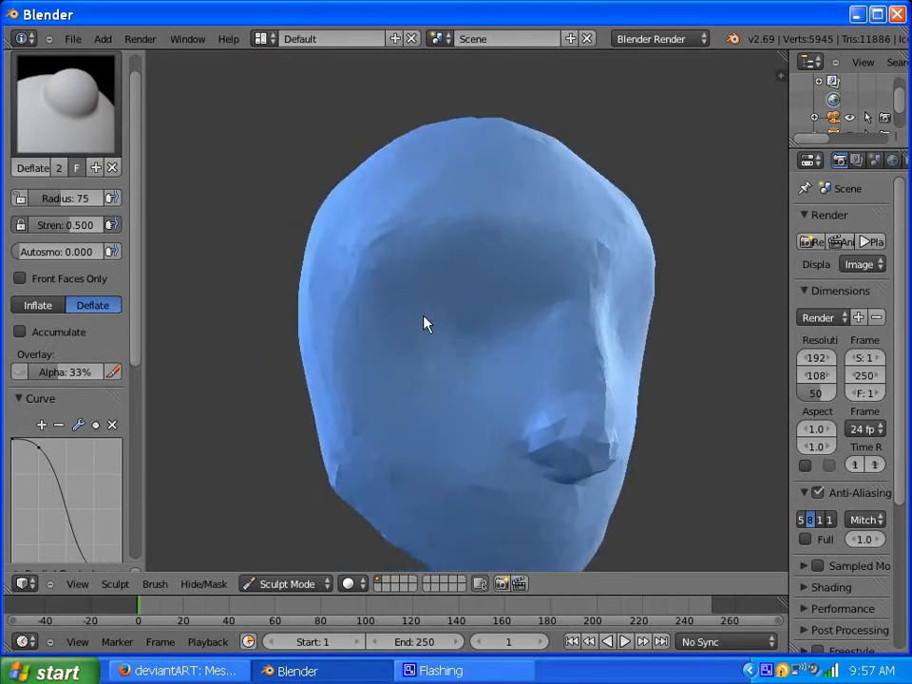
- Reduce the Deflate brush radius to 50 and deepen the inner areas of both eye sockets
{"action": "key", "text": "f"}
{"action": "left_click", "coordinate": [423, 354]}
{"action": "mouse_move", "coordinate": [540, 328]}
{"action": "middle_mouse_down"}
{"action": "mouse_move", "coordinate": [452, 308]}
{"action": "mouse_move", "coordinate": [510, 341]}
{"action": "middle_mouse_up"}
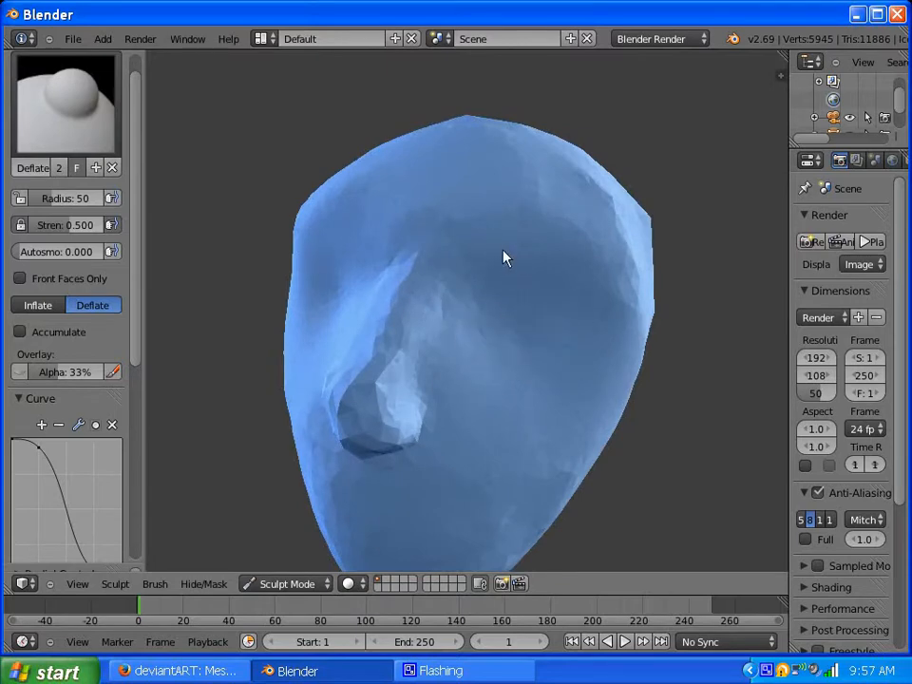
{"action": "mouse_move", "coordinate": [504, 258]}
{"action": "middle_mouse_down"}
{"action": "mouse_move", "coordinate": [469, 285]}
{"action": "mouse_move", "coordinate": [513, 265]}
{"action": "mouse_move", "coordinate": [593, 282]}
{"action": "middle_mouse_up"}
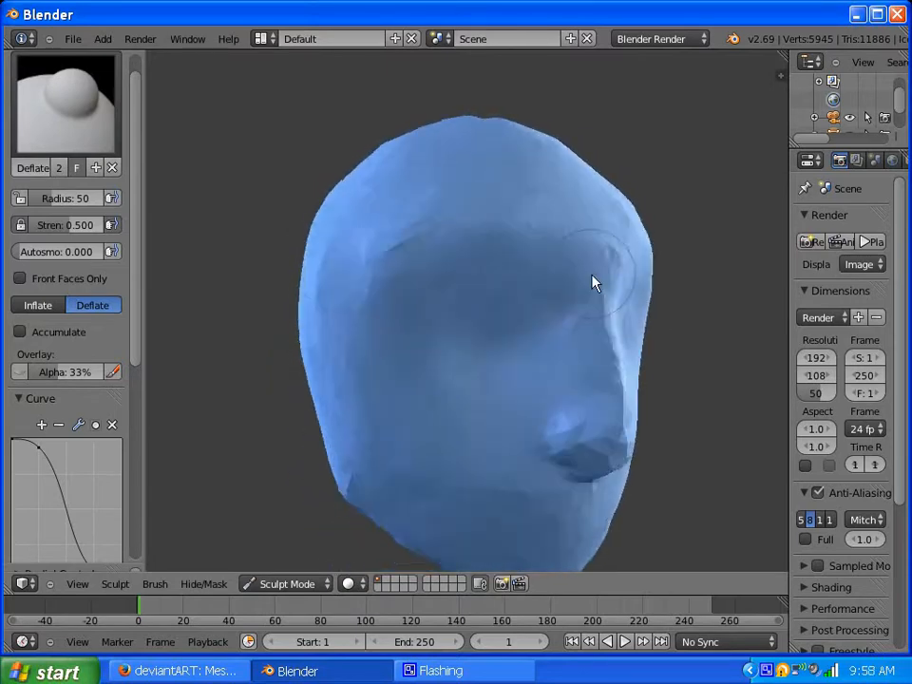
- Choose the Polish brush at radius 50 and smooth the eye sockets, brow and side of the head
{"action": "left_click", "coordinate": [57, 141]}
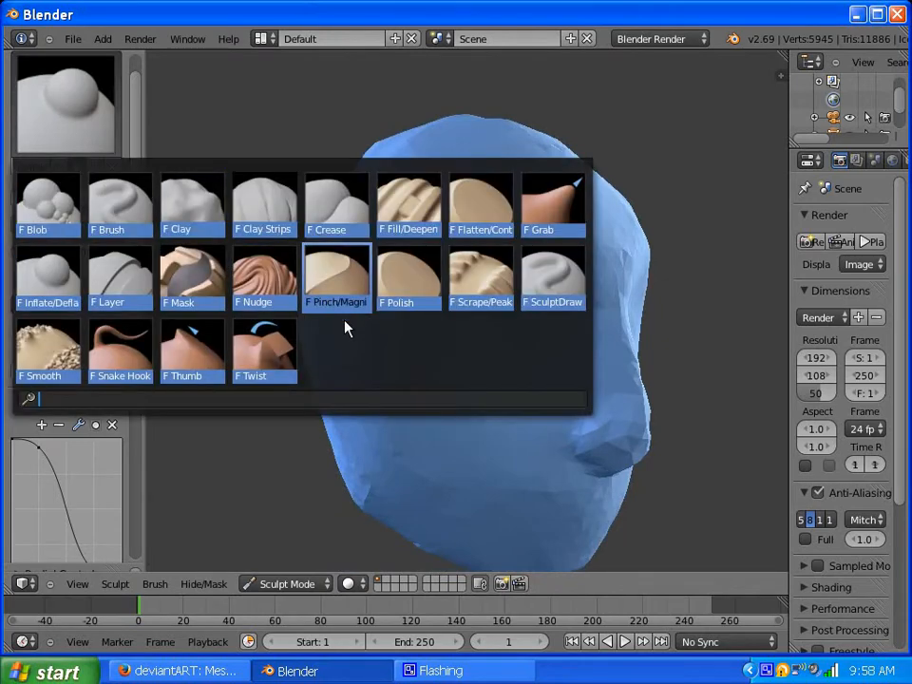
{"action": "left_click", "coordinate": [406, 296]}
{"action": "mouse_move", "coordinate": [464, 298]}
{"action": "left_mouse_down"}
{"action": "mouse_move", "coordinate": [407, 271]}
{"action": "mouse_move", "coordinate": [502, 289]}
{"action": "left_mouse_up"}
{"action": "mouse_move", "coordinate": [502, 289]}
{"action": "middle_mouse_down"}
{"action": "mouse_move", "coordinate": [419, 272]}
{"action": "mouse_move", "coordinate": [388, 254]}
{"action": "middle_mouse_up"}
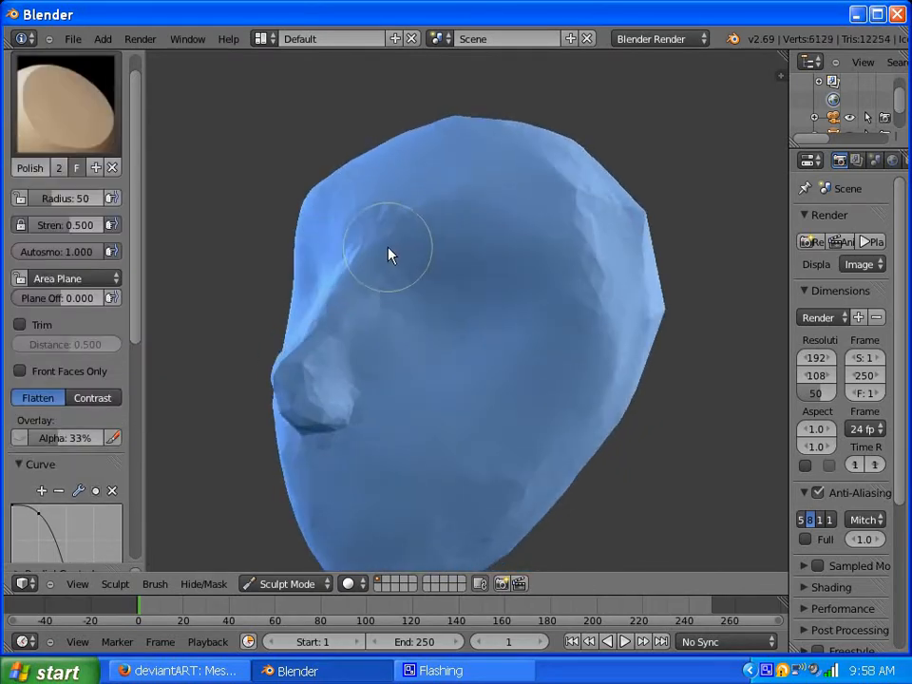
{"action": "mouse_move", "coordinate": [388, 255]}
{"action": "left_mouse_down"}
{"action": "mouse_move", "coordinate": [566, 249]}
{"action": "mouse_move", "coordinate": [607, 351]}
{"action": "mouse_move", "coordinate": [583, 302]}
{"action": "left_mouse_up"}
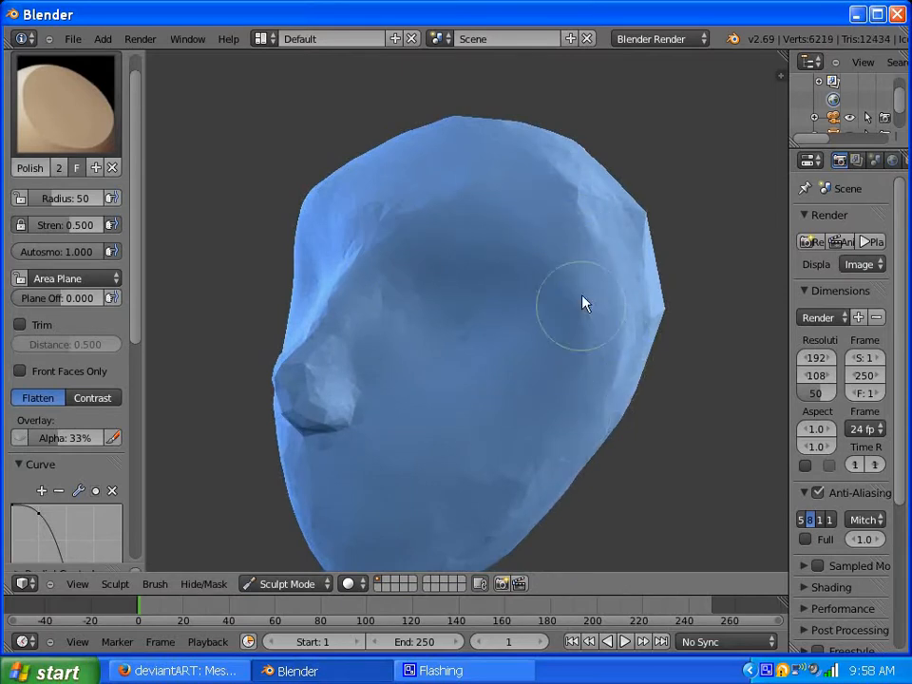
{"action": "middle_click_drag", "start_coordinate": [584, 303], "coordinate": [517, 287]}
{"action": "mouse_move", "coordinate": [517, 287]}
{"action": "left_mouse_down"}
{"action": "mouse_move", "coordinate": [469, 217]}
{"action": "mouse_move", "coordinate": [495, 328]}
{"action": "mouse_move", "coordinate": [451, 364]}
{"action": "left_mouse_up"}
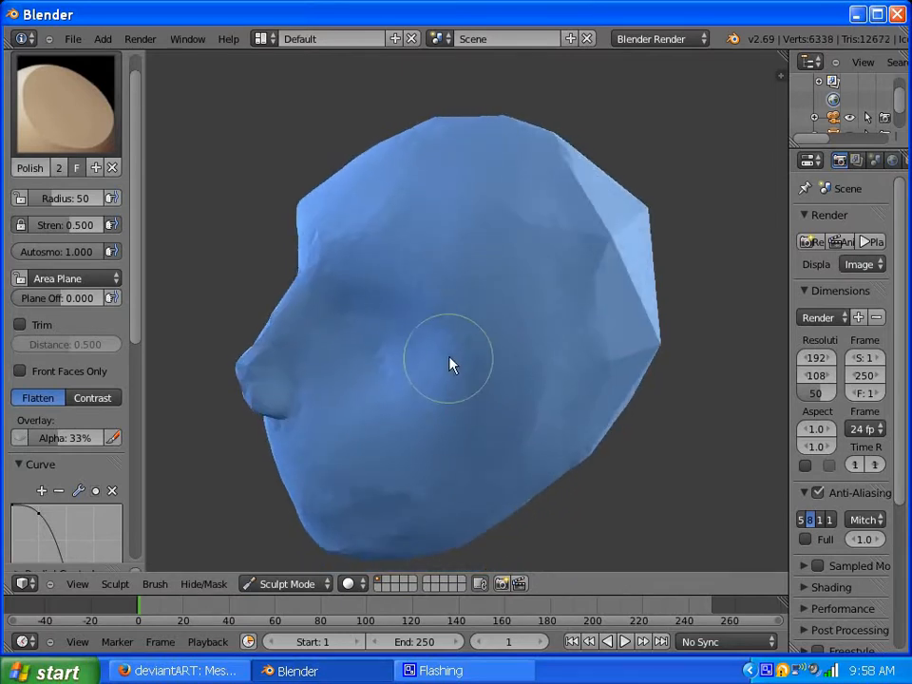
- Choose the Scrape/Peaks brush at radius 50 and scrape down the cheek, jaw and lower front of the face
{"action": "middle_click_drag", "start_coordinate": [465, 368], "coordinate": [501, 330]}
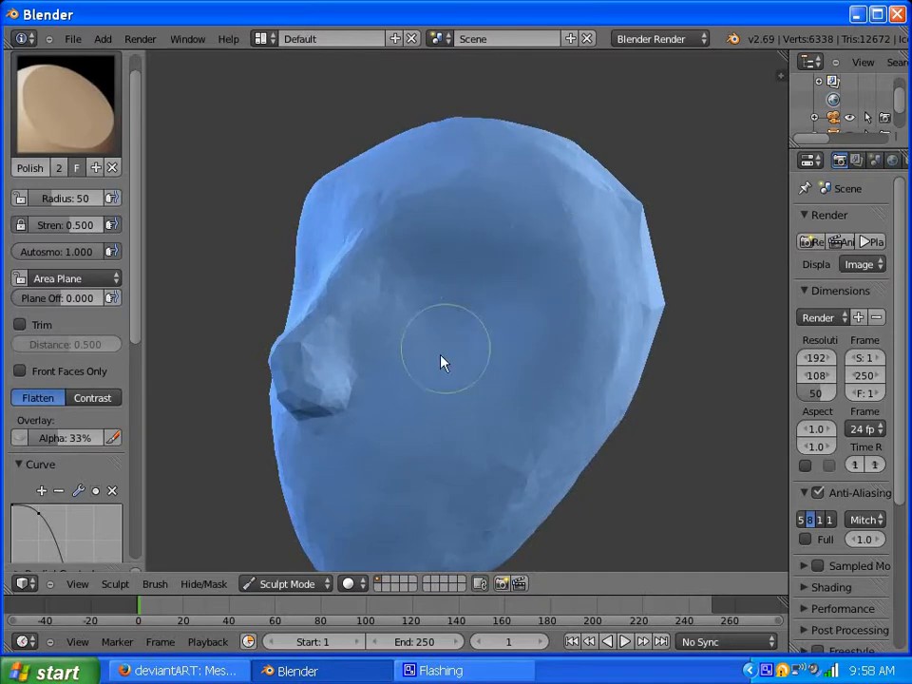
{"action": "mouse_move", "coordinate": [443, 362]}
{"action": "middle_mouse_down"}
{"action": "mouse_move", "coordinate": [533, 339]}
{"action": "mouse_move", "coordinate": [462, 352]}
{"action": "mouse_move", "coordinate": [456, 381]}
{"action": "mouse_move", "coordinate": [454, 358]}
{"action": "middle_mouse_up"}
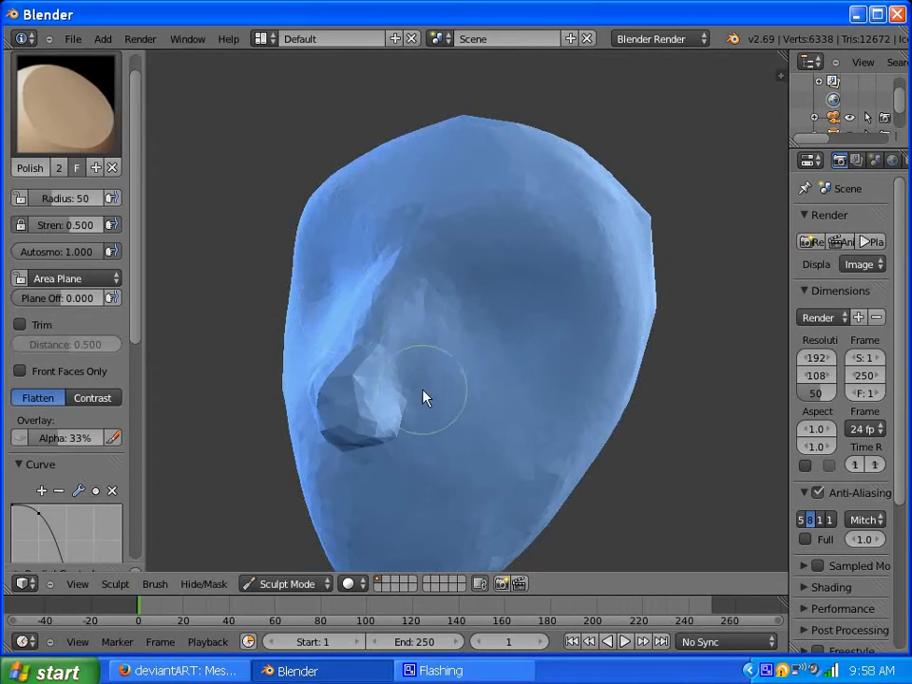
{"action": "left_click", "coordinate": [104, 133]}
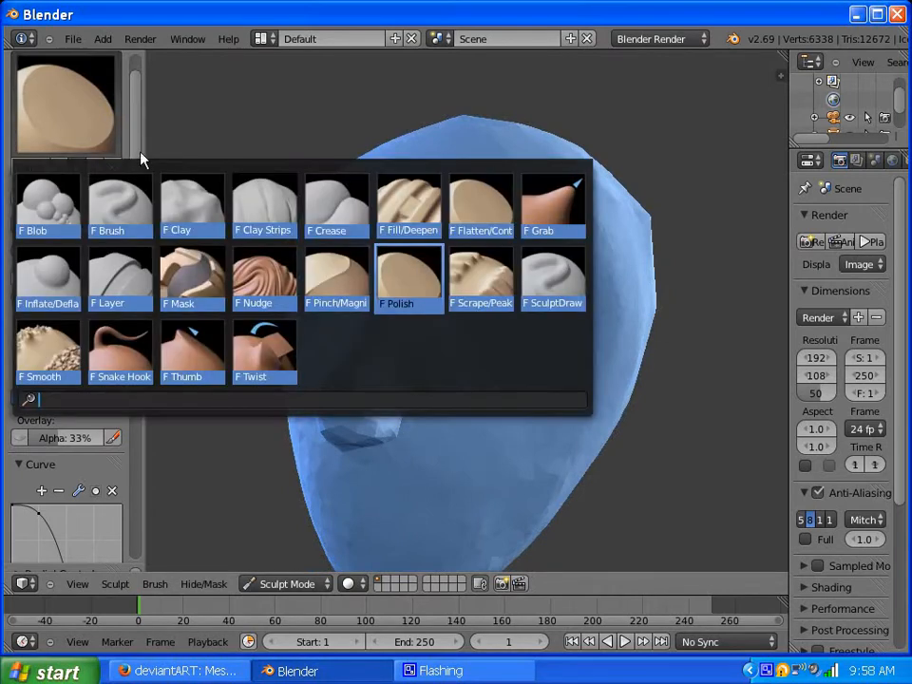
{"action": "left_click", "coordinate": [472, 309]}
{"action": "mouse_move", "coordinate": [459, 353]}
{"action": "left_mouse_down"}
{"action": "mouse_move", "coordinate": [437, 404]}
{"action": "mouse_move", "coordinate": [437, 354]}
{"action": "mouse_move", "coordinate": [432, 401]}
{"action": "mouse_move", "coordinate": [451, 330]}
{"action": "mouse_move", "coordinate": [480, 351]}
{"action": "mouse_move", "coordinate": [527, 432]}
{"action": "mouse_move", "coordinate": [545, 488]}
{"action": "mouse_move", "coordinate": [566, 461]}
{"action": "left_mouse_up"}
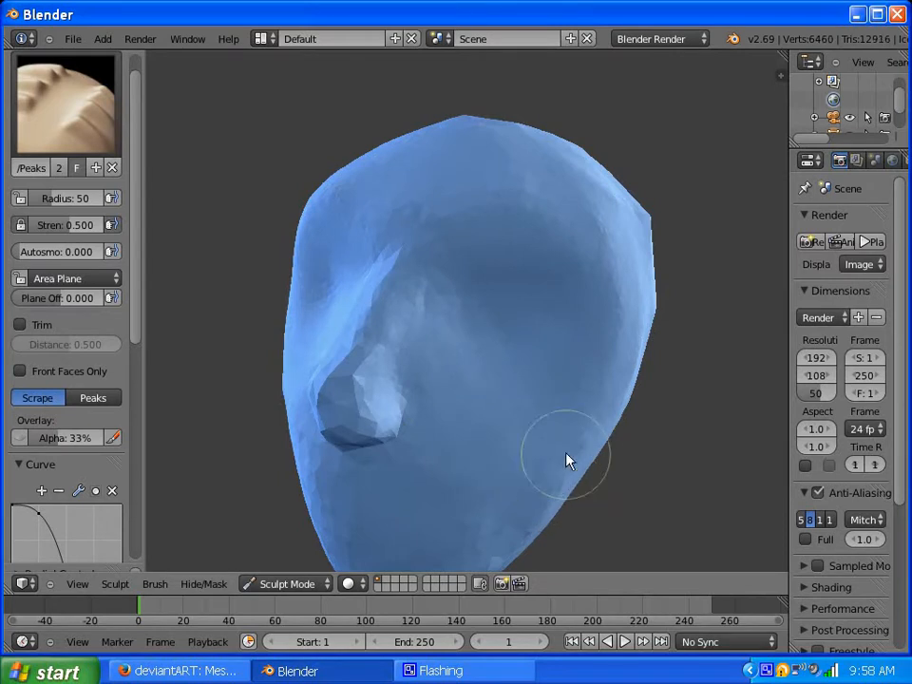
{"action": "middle_click_drag", "start_coordinate": [488, 356], "coordinate": [456, 310]}
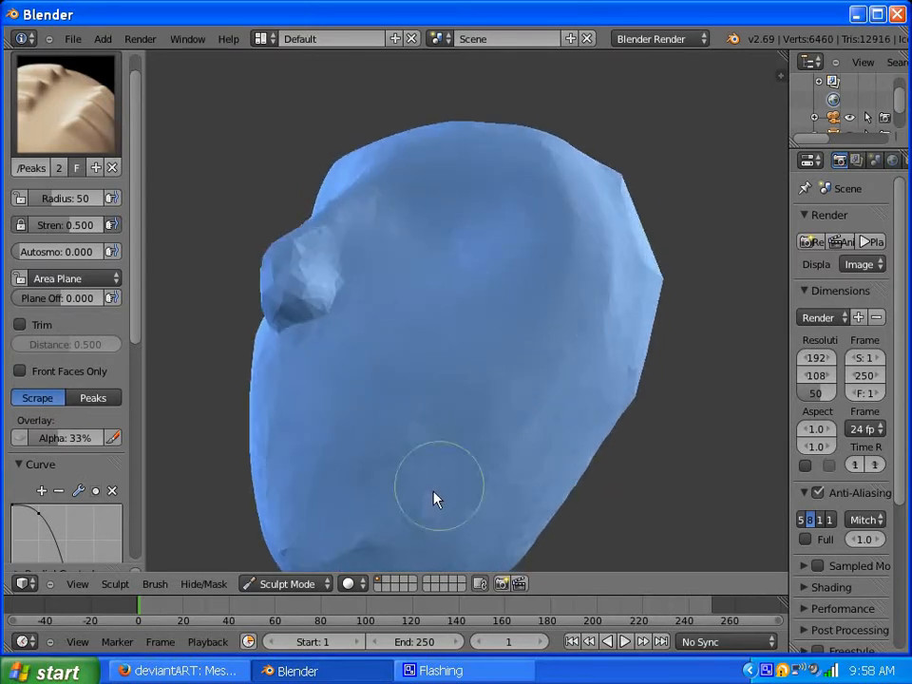
{"action": "left_click_drag", "start_coordinate": [433, 493], "coordinate": [385, 440]}
{"action": "mouse_move", "coordinate": [385, 440]}
{"action": "middle_mouse_down"}
{"action": "mouse_move", "coordinate": [444, 411]}
{"action": "mouse_move", "coordinate": [445, 434]}
{"action": "middle_mouse_up"}
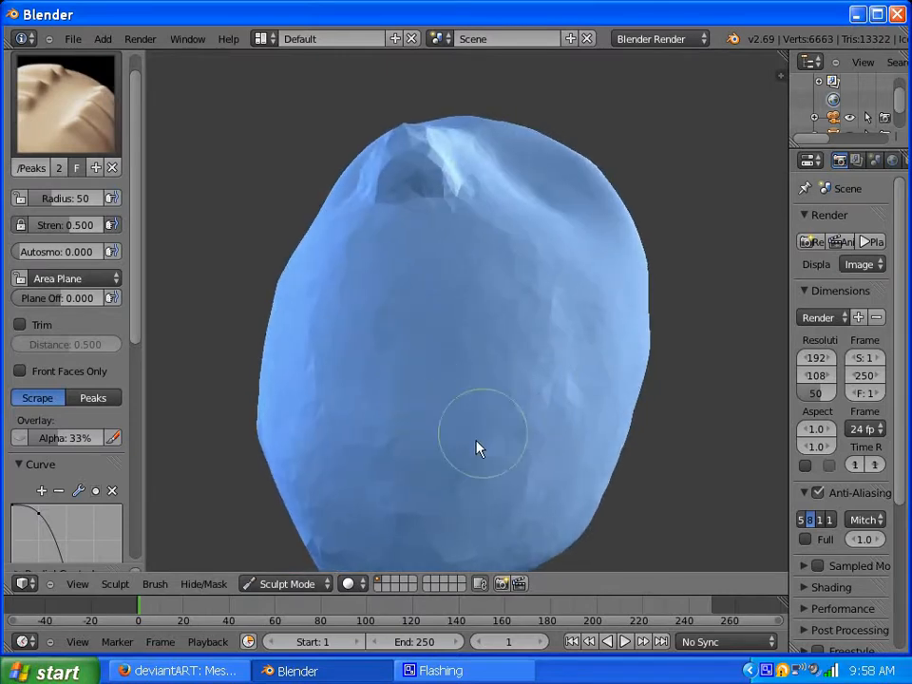
{"action": "mouse_move", "coordinate": [476, 441]}
{"action": "left_mouse_down"}
{"action": "mouse_move", "coordinate": [526, 415]}
{"action": "mouse_move", "coordinate": [513, 371]}
{"action": "mouse_move", "coordinate": [474, 341]}
{"action": "left_mouse_up"}
- Choose the Inflate/Deflate brush in Deflate mode, set its strength to 0.761, and deepen the eye socket beside the nose bridge
{"action": "mouse_move", "coordinate": [423, 333]}
{"action": "middle_mouse_down"}
{"action": "mouse_move", "coordinate": [462, 368]}
{"action": "mouse_move", "coordinate": [453, 398]}
{"action": "mouse_move", "coordinate": [493, 326]}
{"action": "mouse_move", "coordinate": [446, 363]}
{"action": "middle_mouse_up"}
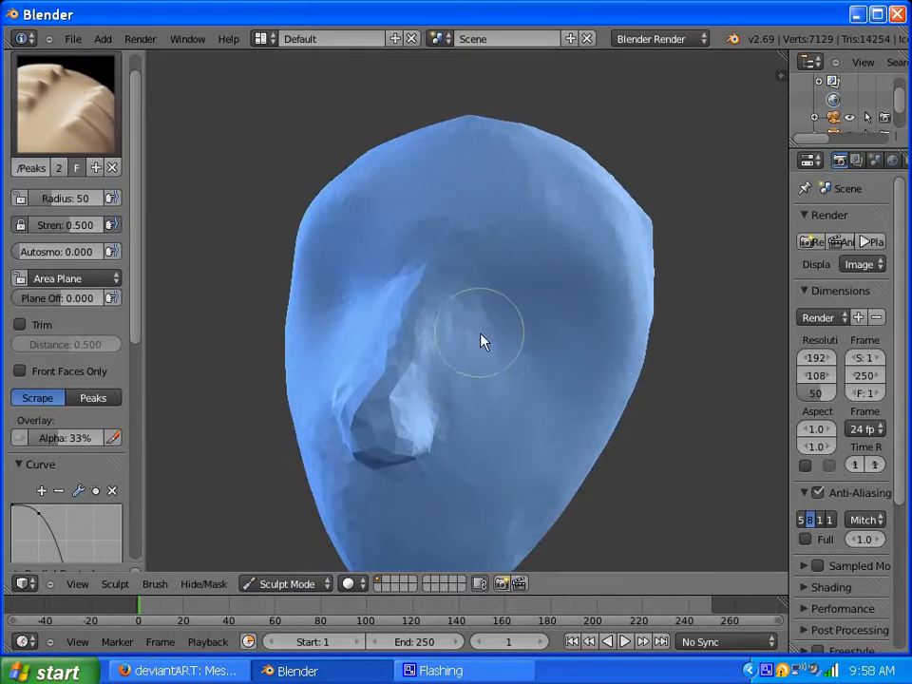
{"action": "left_click", "coordinate": [68, 118]}
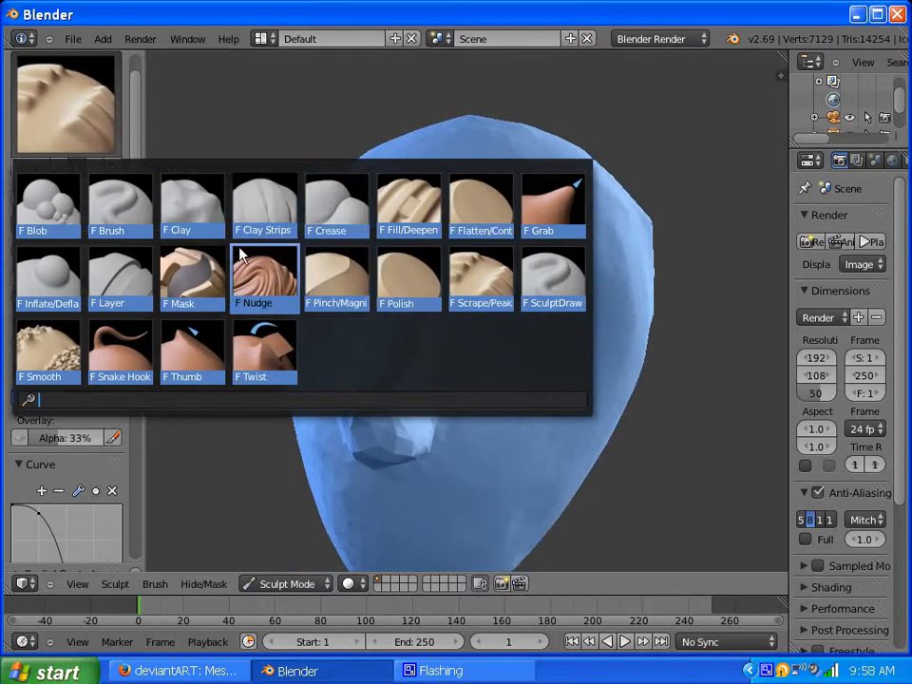
{"action": "left_click", "coordinate": [53, 295]}
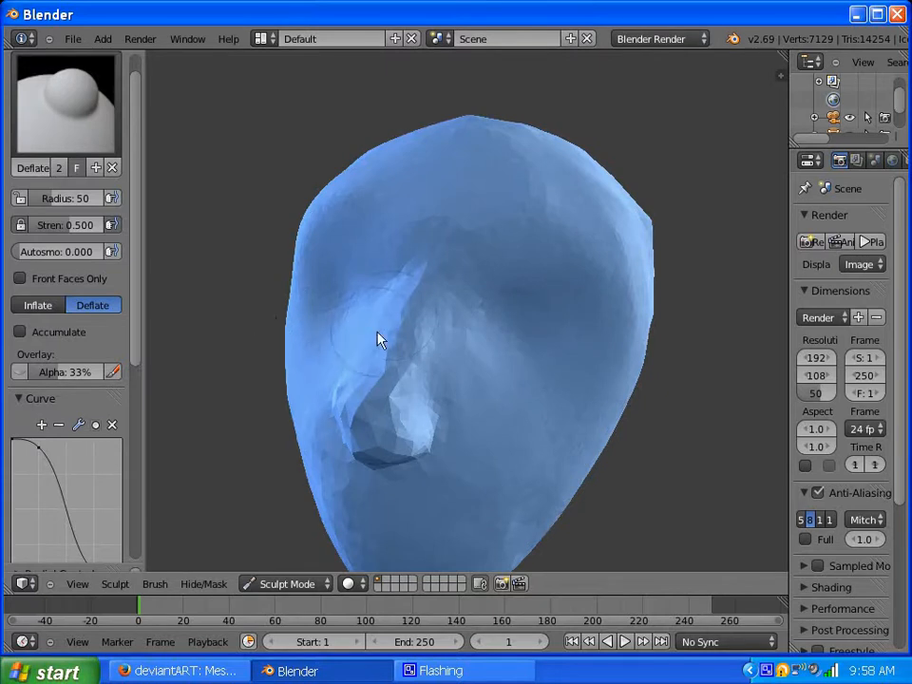
{"action": "key", "text": "f"}
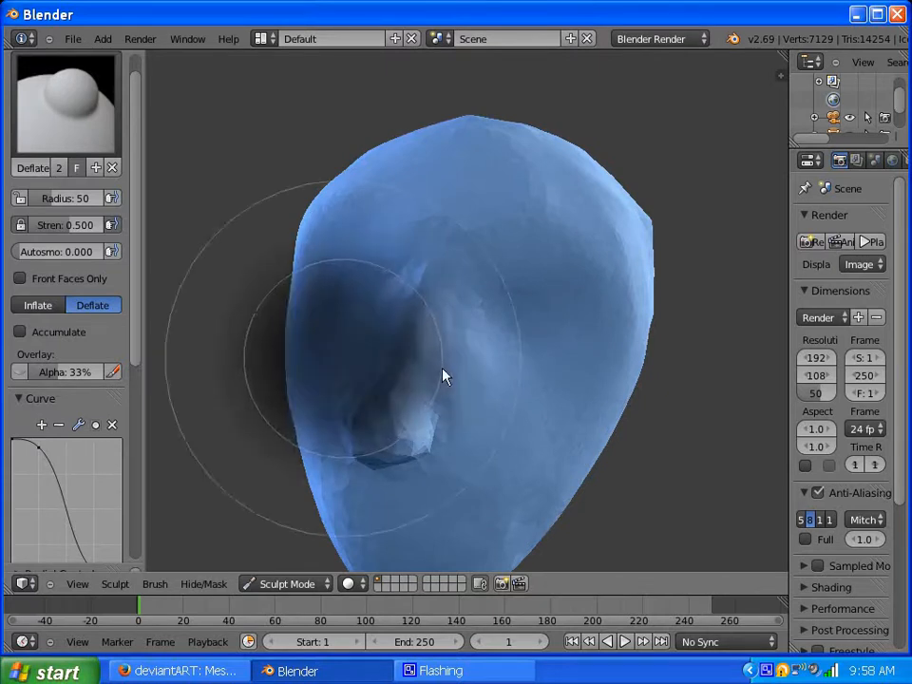
{"action": "left_click", "coordinate": [381, 349]}
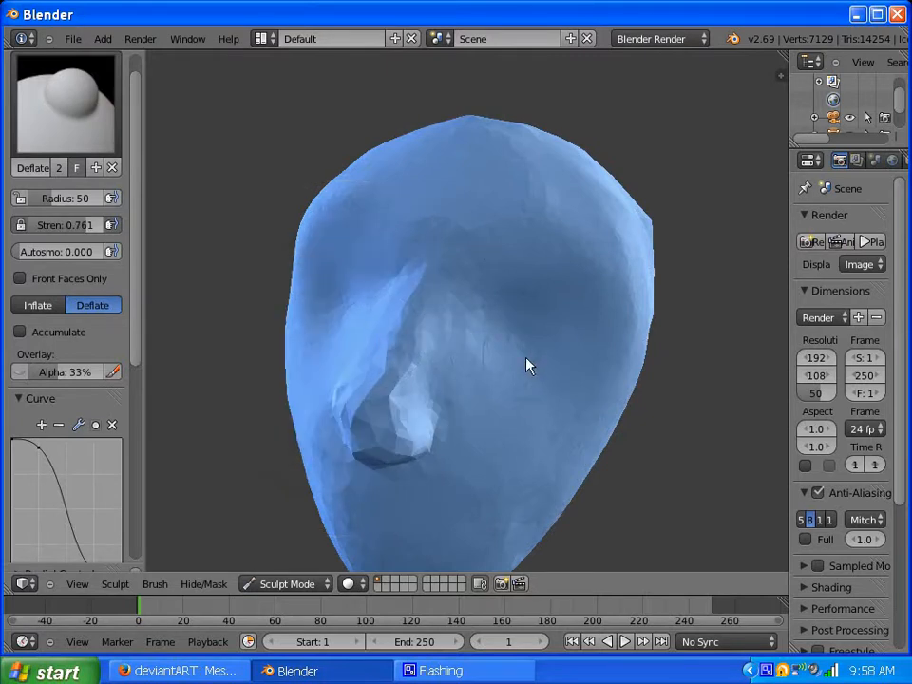
{"action": "left_click_drag", "start_coordinate": [543, 325], "coordinate": [489, 319]}
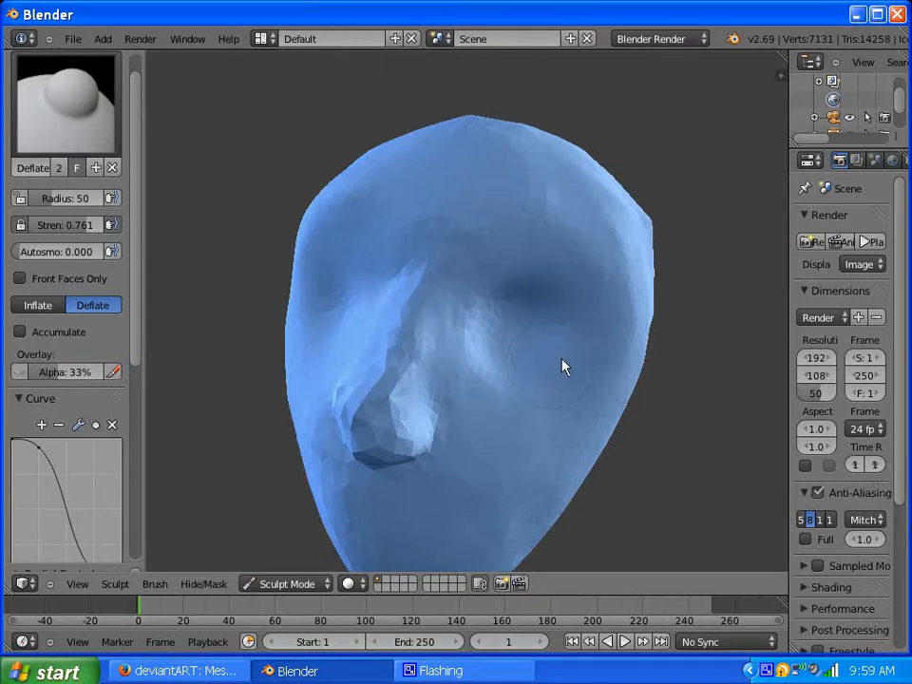
{"action": "mouse_move", "coordinate": [473, 320]}
{"action": "left_mouse_down"}
{"action": "mouse_move", "coordinate": [503, 290]}
{"action": "mouse_move", "coordinate": [473, 326]}
{"action": "left_mouse_up"}
- Deflate the outer and lower parts of the eye sockets and the area beside the nose from both sides
{"action": "mouse_move", "coordinate": [452, 317]}
{"action": "middle_mouse_down"}
{"action": "mouse_move", "coordinate": [526, 333]}
{"action": "mouse_move", "coordinate": [519, 314]}
{"action": "middle_mouse_up"}
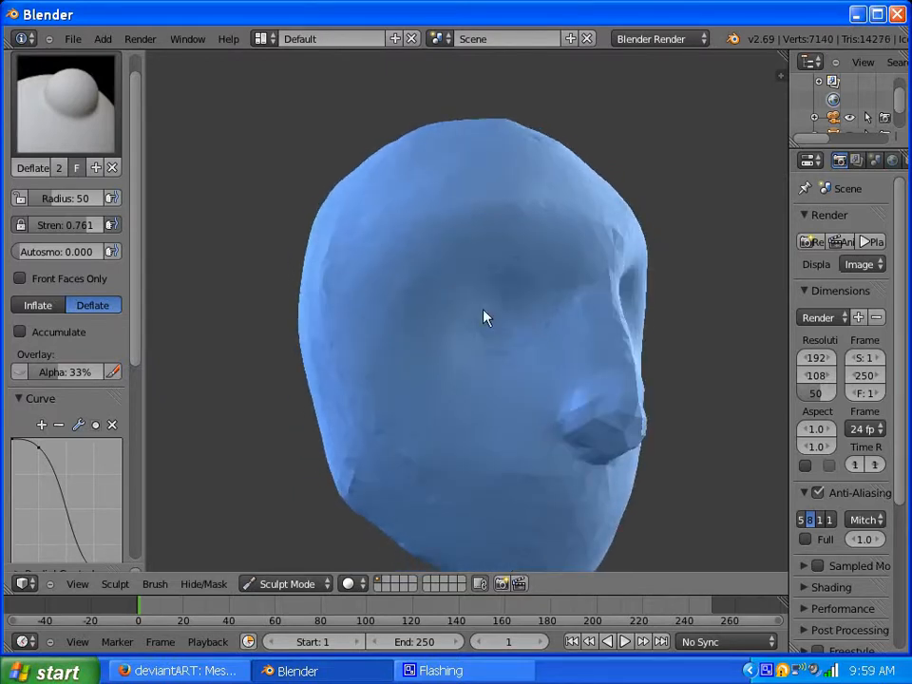
{"action": "left_click_drag", "start_coordinate": [485, 318], "coordinate": [523, 325]}
{"action": "left_click_drag", "start_coordinate": [433, 324], "coordinate": [460, 314]}
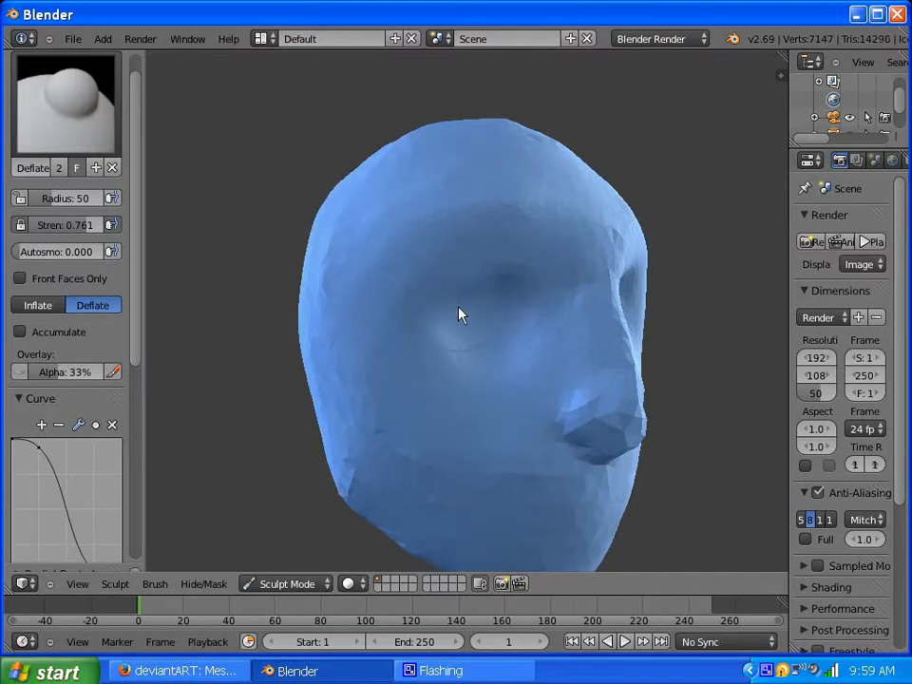
{"action": "mouse_move", "coordinate": [460, 314]}
{"action": "middle_mouse_down"}
{"action": "mouse_move", "coordinate": [481, 295]}
{"action": "mouse_move", "coordinate": [426, 276]}
{"action": "mouse_move", "coordinate": [386, 283]}
{"action": "mouse_move", "coordinate": [437, 333]}
{"action": "middle_mouse_up"}
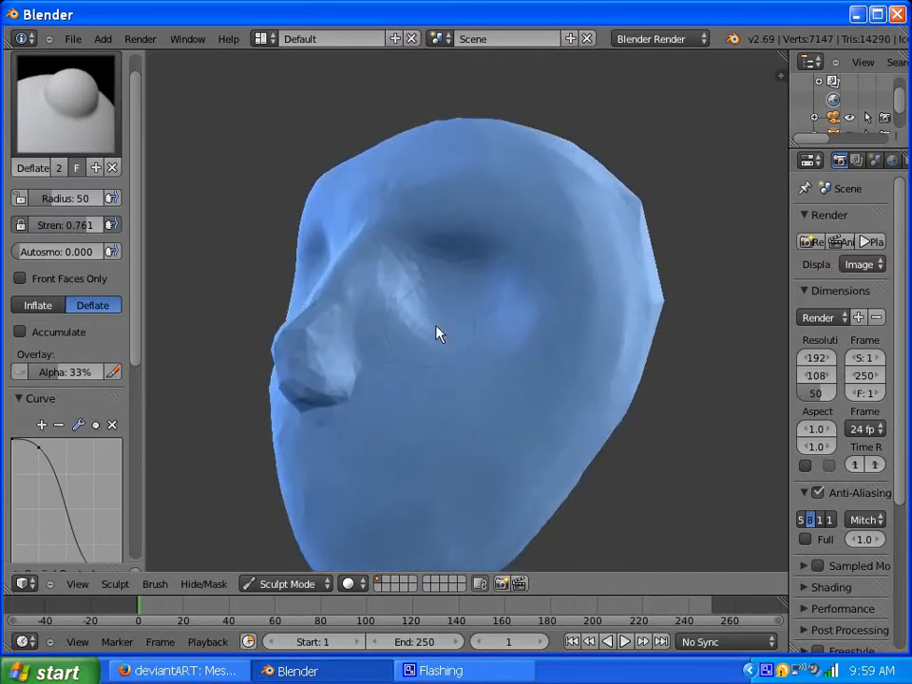
{"action": "left_click_drag", "start_coordinate": [403, 313], "coordinate": [376, 402]}
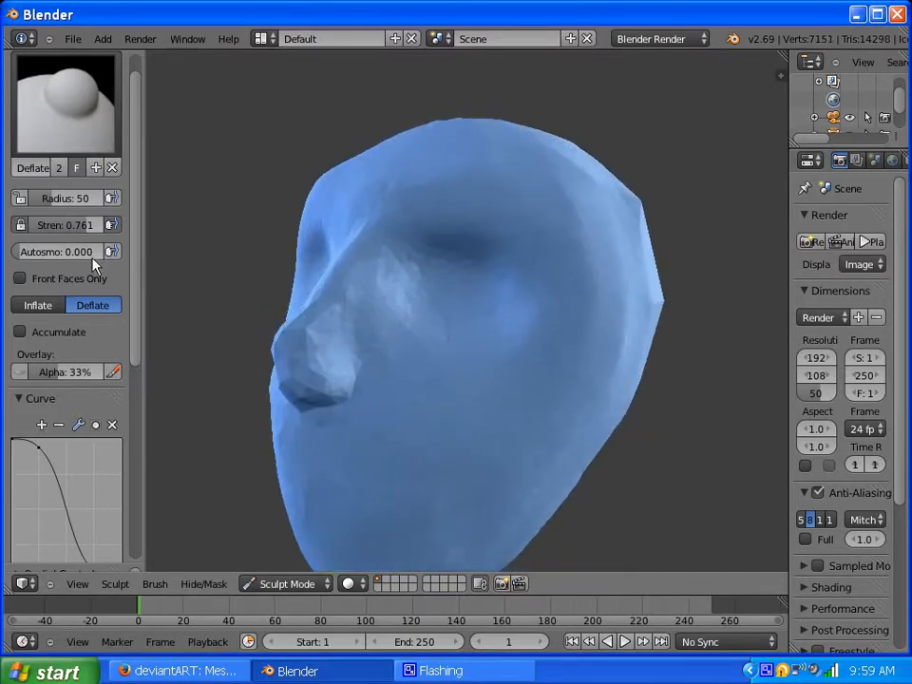
- Choose the Clay brush in Add mode at radius 50 and start building up the mouth area below the nose
{"action": "mouse_move", "coordinate": [339, 279]}
{"action": "middle_mouse_down"}
{"action": "mouse_move", "coordinate": [358, 318]}
{"action": "mouse_move", "coordinate": [311, 287]}
{"action": "mouse_move", "coordinate": [397, 285]}
{"action": "mouse_move", "coordinate": [383, 295]}
{"action": "mouse_move", "coordinate": [373, 289]}
{"action": "middle_mouse_up"}
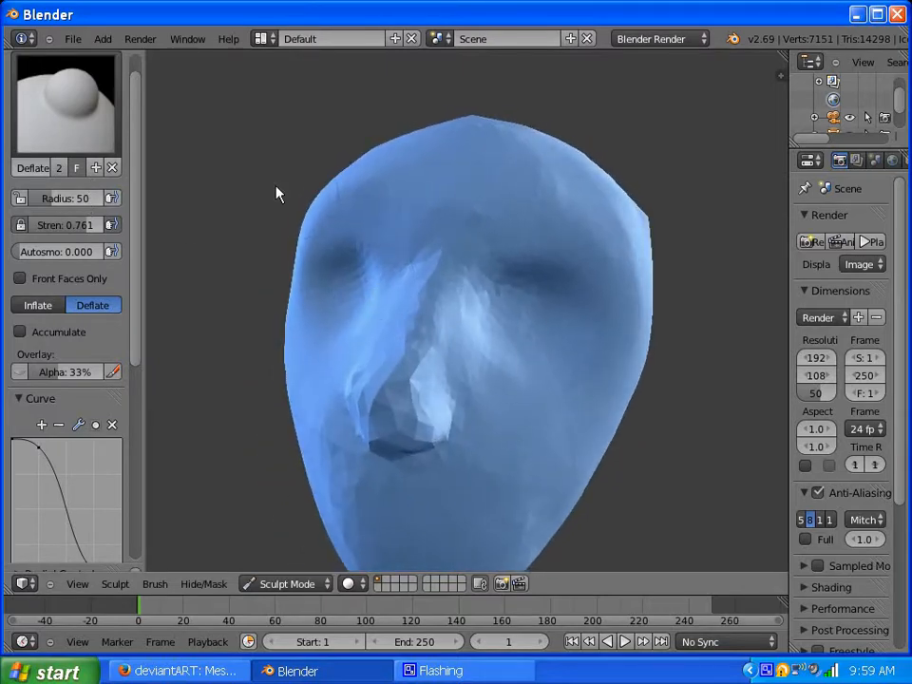
{"action": "left_click", "coordinate": [91, 120]}
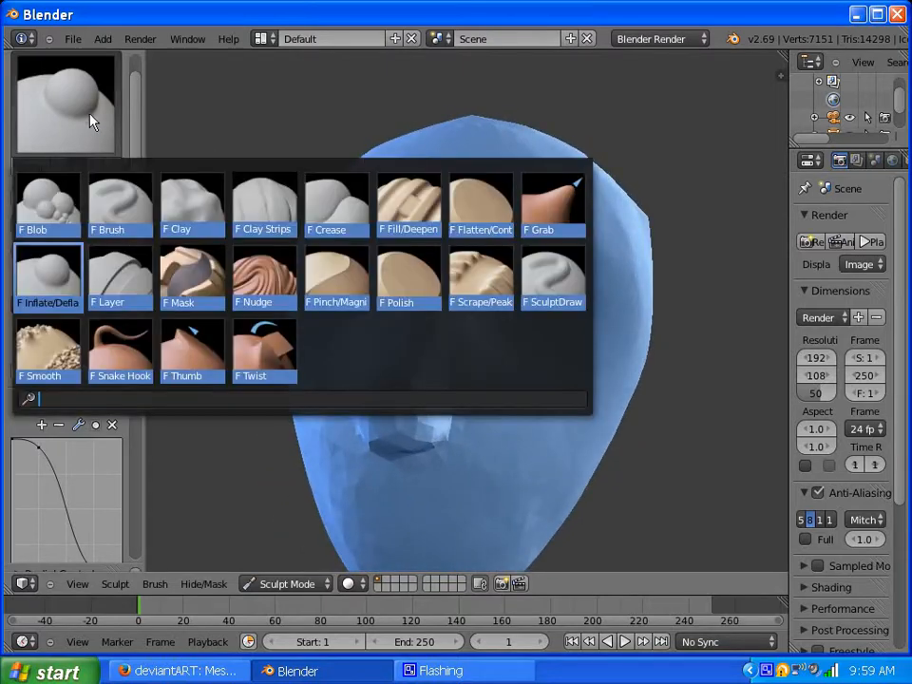
{"action": "left_click", "coordinate": [187, 225]}
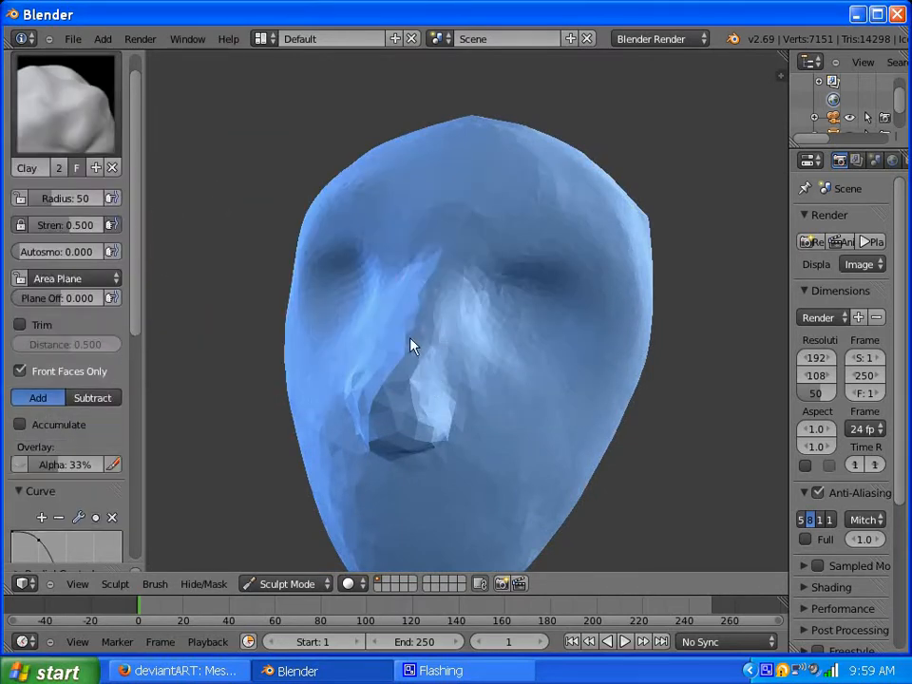
{"action": "mouse_move", "coordinate": [465, 328]}
{"action": "middle_mouse_down"}
{"action": "mouse_move", "coordinate": [419, 299]}
{"action": "mouse_move", "coordinate": [463, 300]}
{"action": "middle_mouse_up"}
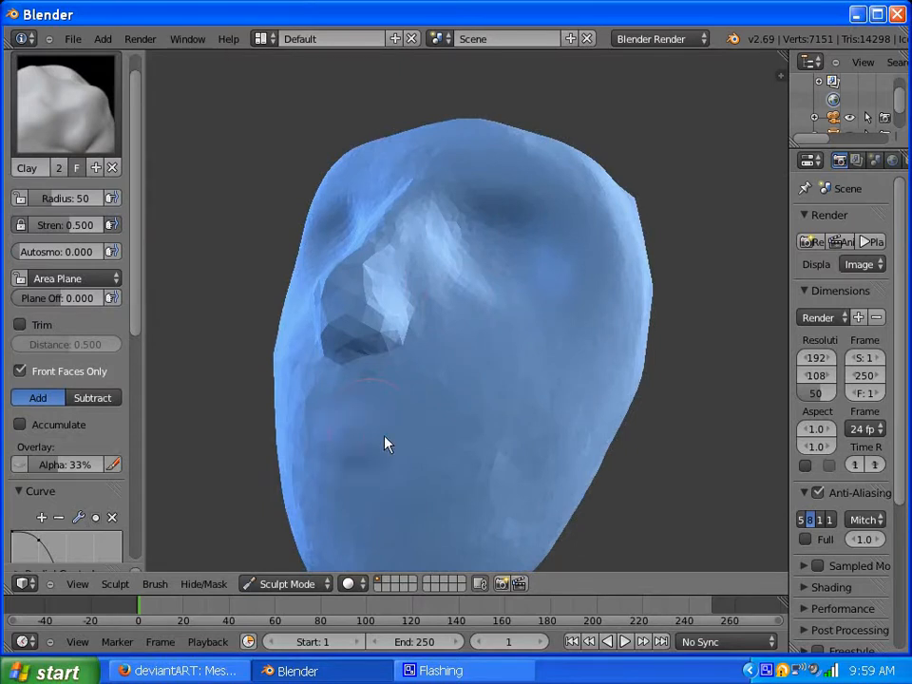
{"action": "left_click_drag", "start_coordinate": [362, 457], "coordinate": [373, 462]}
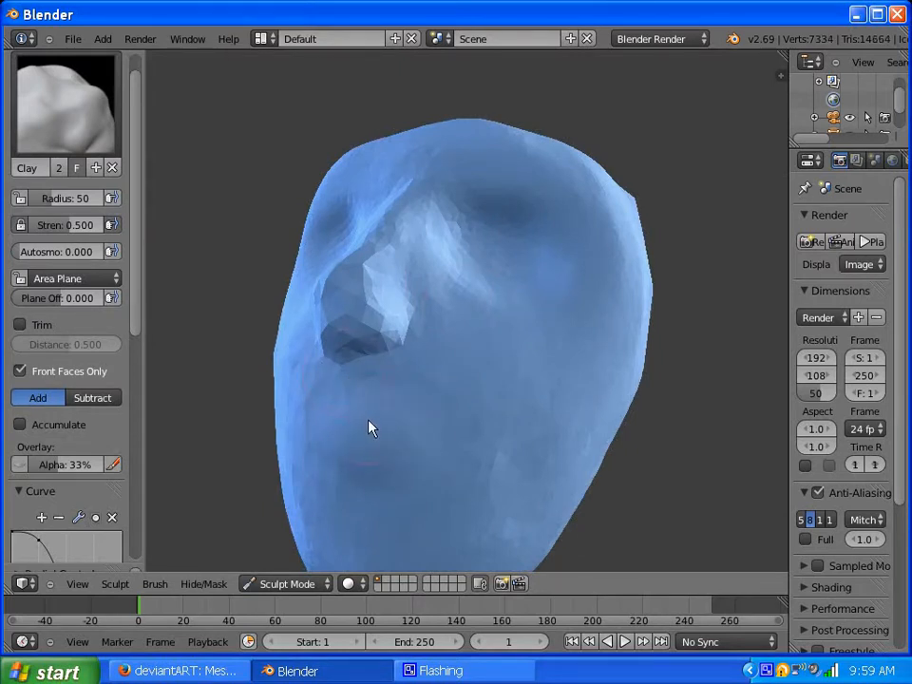
- Set the Clay brush strength to 0.850 and build up the mouth mound across to its corner
{"action": "key", "text": "shift+f"}
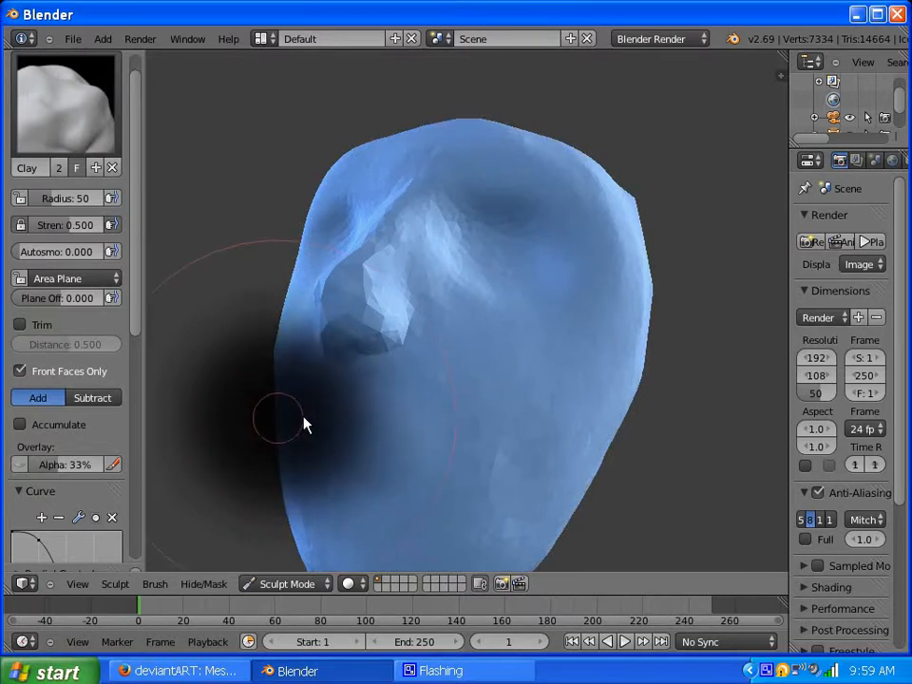
{"action": "left_click", "coordinate": [303, 424]}
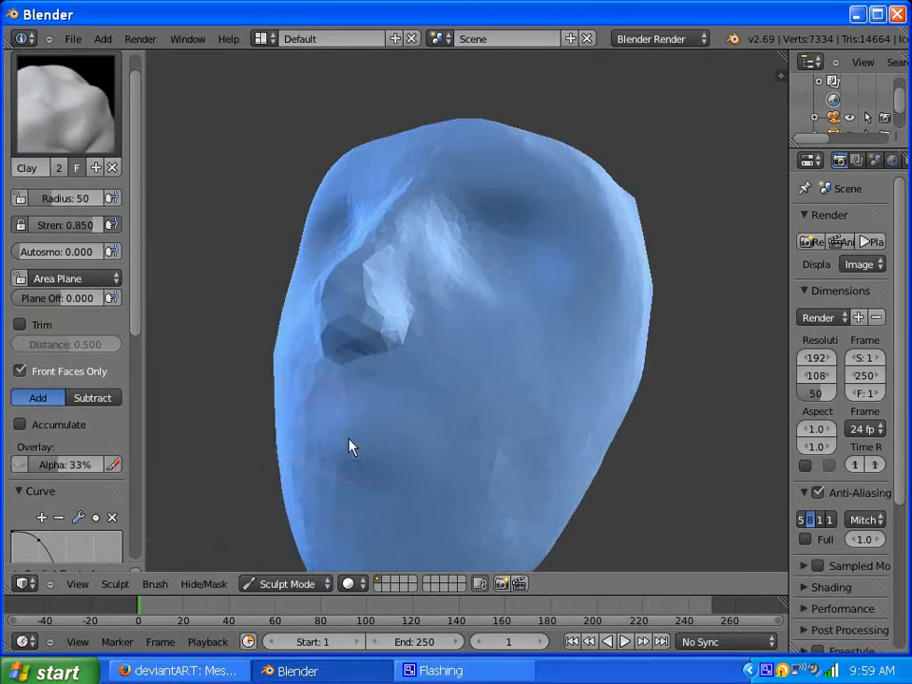
{"action": "middle_click_drag", "start_coordinate": [350, 447], "coordinate": [393, 456]}
{"action": "mouse_move", "coordinate": [352, 424]}
{"action": "middle_mouse_down"}
{"action": "mouse_move", "coordinate": [428, 428]}
{"action": "mouse_move", "coordinate": [454, 442]}
{"action": "middle_mouse_up"}
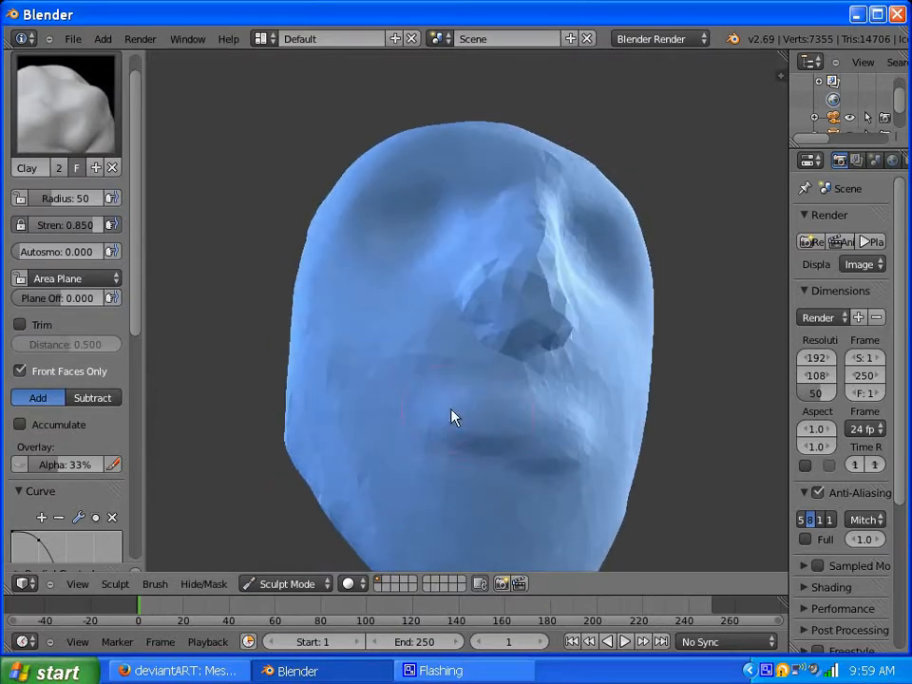
{"action": "mouse_move", "coordinate": [410, 391]}
{"action": "left_mouse_down"}
{"action": "mouse_move", "coordinate": [458, 418]}
{"action": "mouse_move", "coordinate": [425, 438]}
{"action": "mouse_move", "coordinate": [510, 479]}
{"action": "mouse_move", "coordinate": [495, 473]}
{"action": "left_mouse_up"}
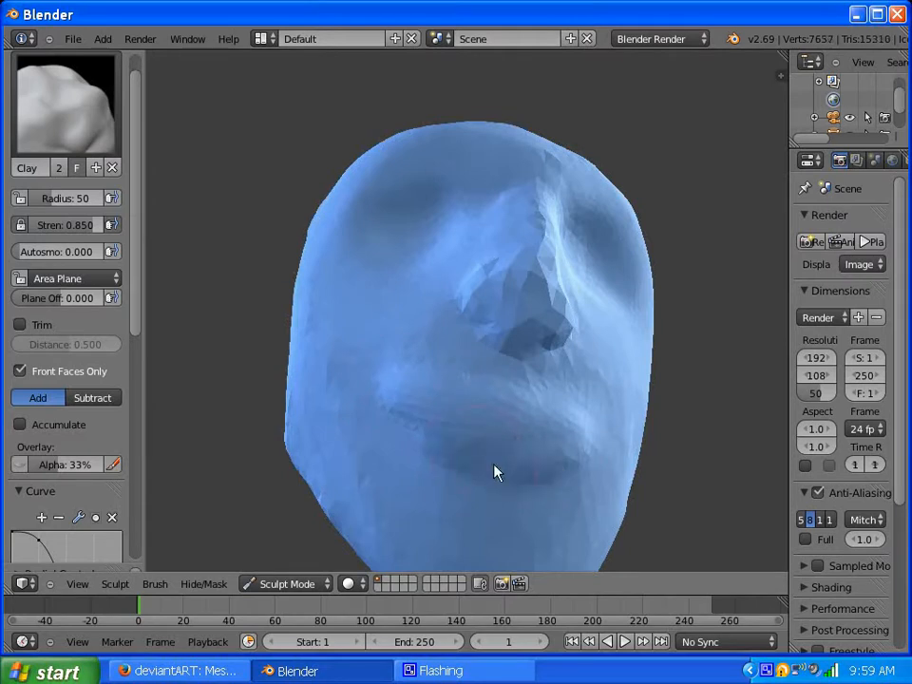
{"action": "left_click_drag", "start_coordinate": [401, 428], "coordinate": [413, 413]}
- Add more clay to the lower part and sides of the mouth mound from the front and side
{"action": "mouse_move", "coordinate": [414, 414]}
{"action": "middle_mouse_down"}
{"action": "mouse_move", "coordinate": [438, 387]}
{"action": "mouse_move", "coordinate": [440, 397]}
{"action": "middle_mouse_up"}
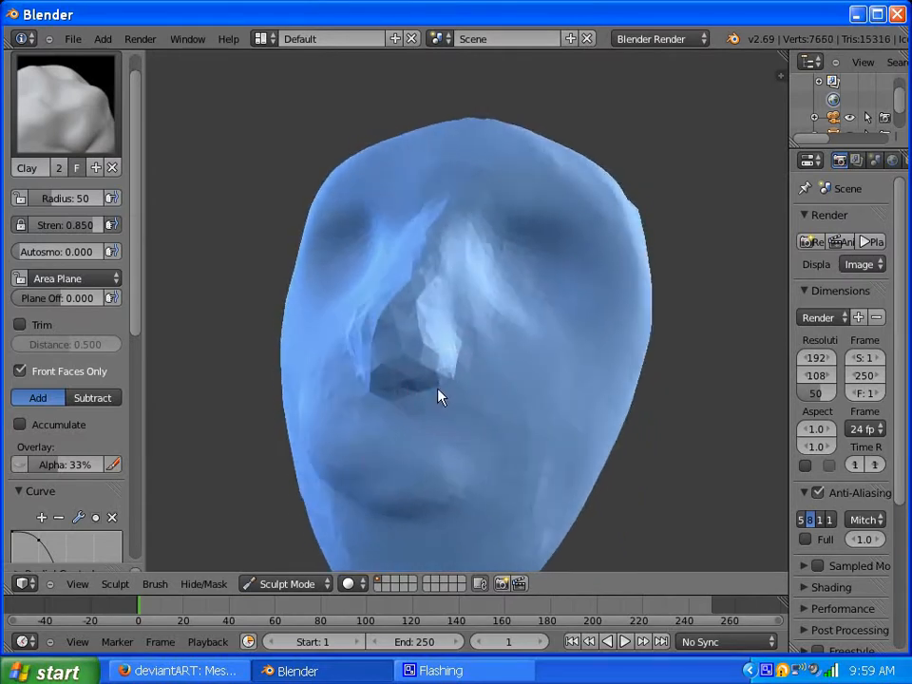
{"action": "mouse_move", "coordinate": [386, 463]}
{"action": "left_mouse_down"}
{"action": "mouse_move", "coordinate": [440, 485]}
{"action": "mouse_move", "coordinate": [463, 510]}
{"action": "left_mouse_up"}
{"action": "left_click_drag", "start_coordinate": [403, 513], "coordinate": [389, 502]}
{"action": "left_click_drag", "start_coordinate": [400, 446], "coordinate": [466, 467]}
{"action": "middle_click_drag", "start_coordinate": [397, 448], "coordinate": [451, 423]}
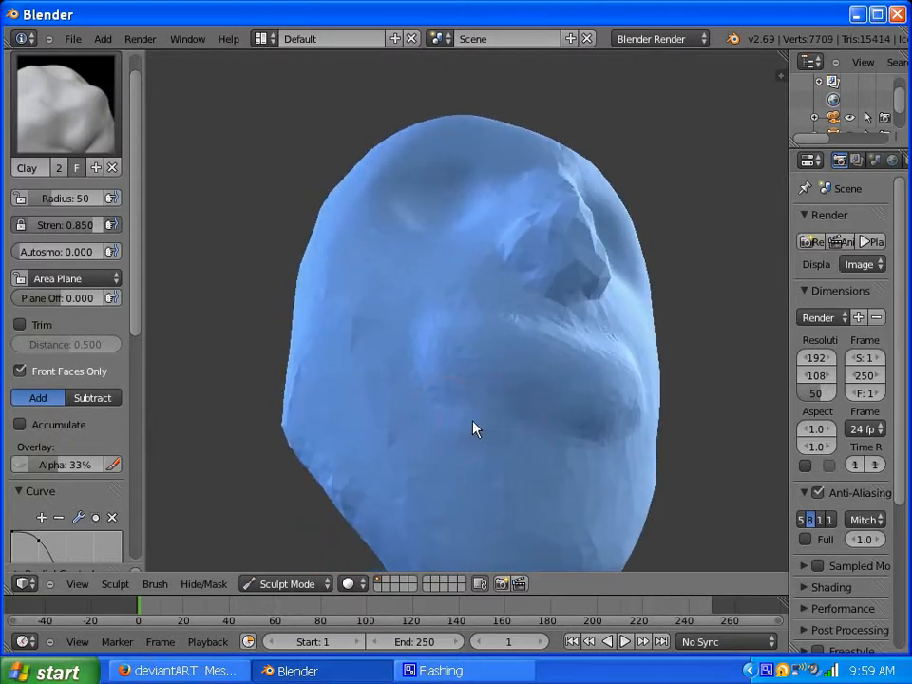
{"action": "mouse_move", "coordinate": [585, 444]}
{"action": "left_mouse_down"}
{"action": "mouse_move", "coordinate": [458, 408]}
{"action": "mouse_move", "coordinate": [529, 413]}
{"action": "mouse_move", "coordinate": [575, 447]}
{"action": "left_mouse_up"}
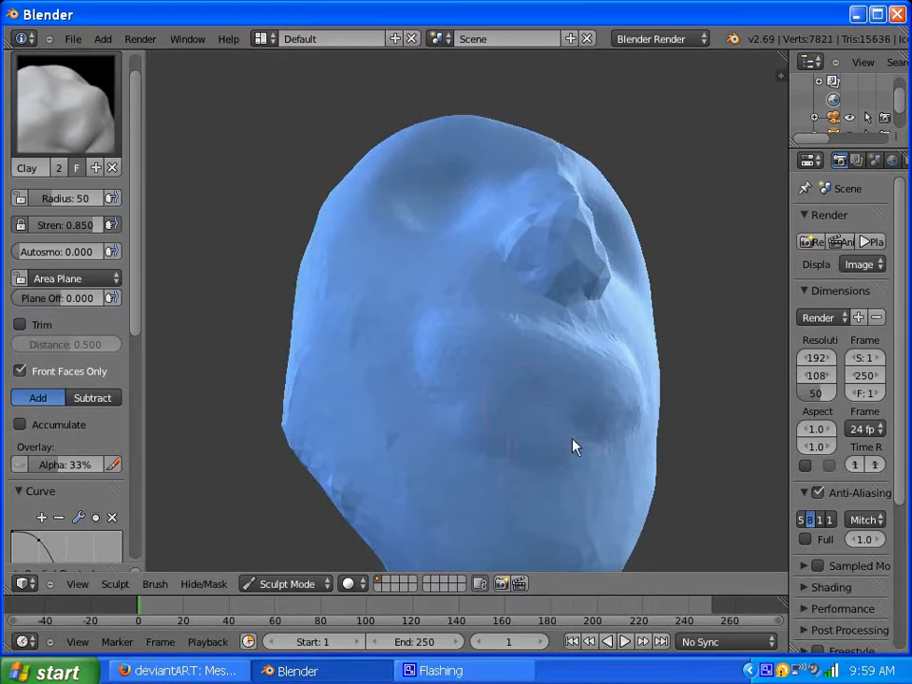
{"action": "mouse_move", "coordinate": [574, 447]}
{"action": "middle_mouse_down"}
{"action": "mouse_move", "coordinate": [503, 405]}
{"action": "mouse_move", "coordinate": [432, 425]}
{"action": "mouse_move", "coordinate": [359, 488]}
{"action": "mouse_move", "coordinate": [433, 446]}
{"action": "middle_mouse_up"}
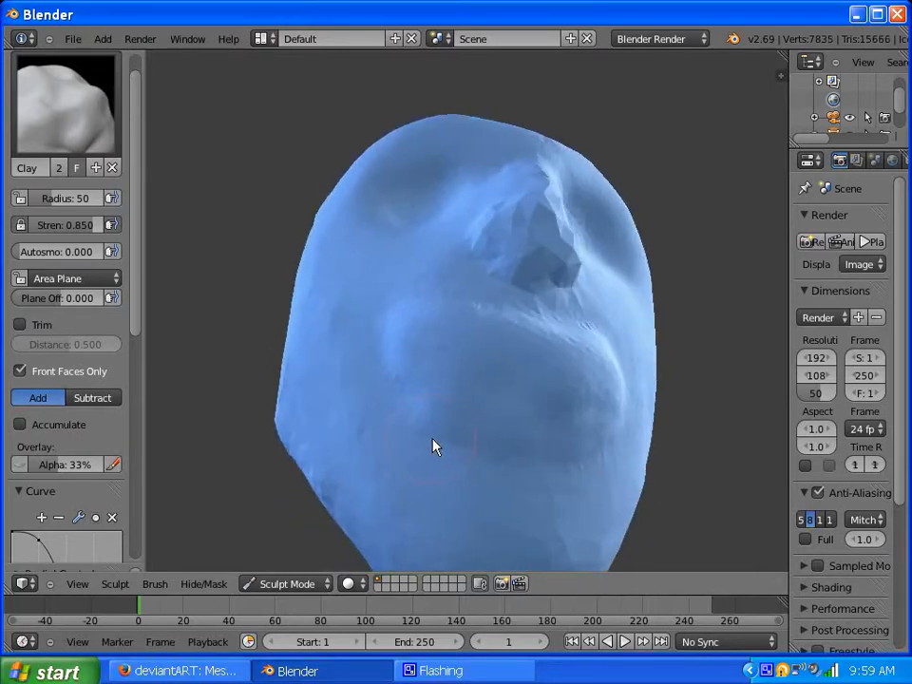
- Choose the Polish brush at radius 50 and smooth the edges of the mouth mound and adjoining cheeks from several angles
{"action": "left_click", "coordinate": [76, 139]}
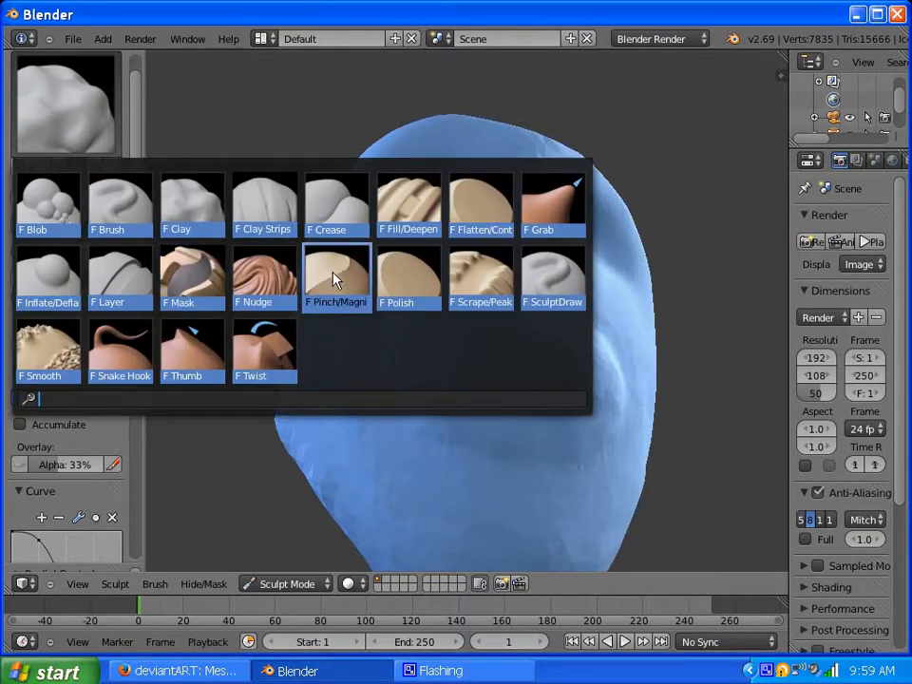
{"action": "left_click", "coordinate": [407, 277]}
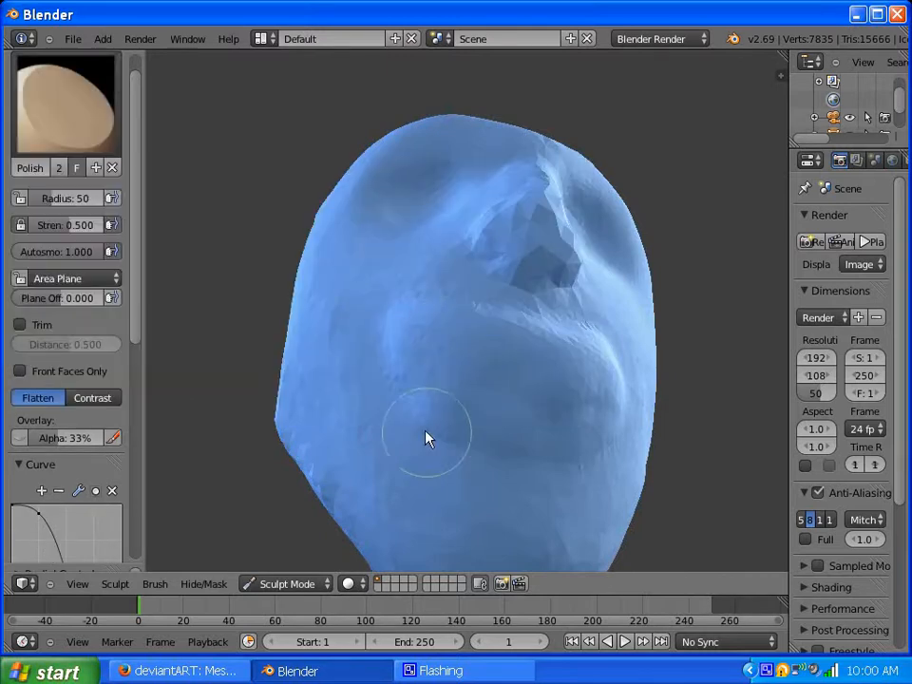
{"action": "mouse_move", "coordinate": [385, 354]}
{"action": "left_mouse_down"}
{"action": "mouse_move", "coordinate": [416, 354]}
{"action": "mouse_move", "coordinate": [438, 316]}
{"action": "left_mouse_up"}
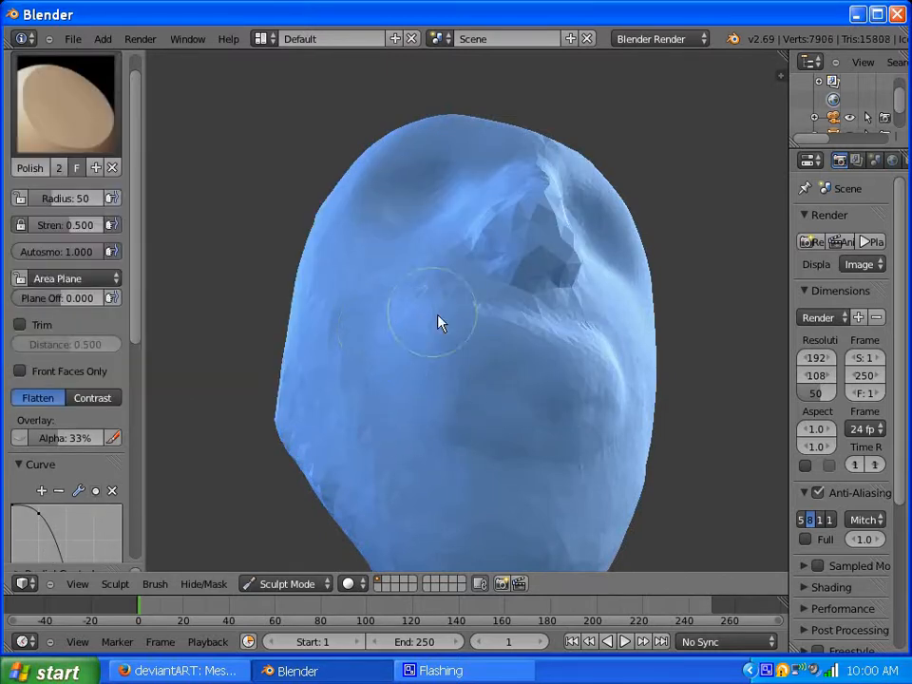
{"action": "middle_click_drag", "start_coordinate": [483, 361], "coordinate": [429, 357]}
{"action": "mouse_move", "coordinate": [428, 364]}
{"action": "left_mouse_down"}
{"action": "mouse_move", "coordinate": [438, 378]}
{"action": "mouse_move", "coordinate": [476, 346]}
{"action": "mouse_move", "coordinate": [472, 321]}
{"action": "left_mouse_up"}
{"action": "mouse_move", "coordinate": [473, 321]}
{"action": "middle_mouse_down"}
{"action": "mouse_move", "coordinate": [426, 373]}
{"action": "mouse_move", "coordinate": [439, 387]}
{"action": "middle_mouse_up"}
{"action": "mouse_move", "coordinate": [438, 387]}
{"action": "left_mouse_down"}
{"action": "mouse_move", "coordinate": [505, 432]}
{"action": "mouse_move", "coordinate": [507, 403]}
{"action": "left_mouse_up"}
{"action": "mouse_move", "coordinate": [506, 403]}
{"action": "middle_mouse_down"}
{"action": "mouse_move", "coordinate": [417, 387]}
{"action": "mouse_move", "coordinate": [481, 383]}
{"action": "mouse_move", "coordinate": [485, 414]}
{"action": "mouse_move", "coordinate": [438, 367]}
{"action": "mouse_move", "coordinate": [425, 387]}
{"action": "middle_mouse_up"}
{"action": "mouse_move", "coordinate": [425, 387]}
{"action": "left_mouse_down"}
{"action": "mouse_move", "coordinate": [422, 344]}
{"action": "mouse_move", "coordinate": [434, 351]}
{"action": "left_mouse_up"}
{"action": "mouse_move", "coordinate": [433, 351]}
{"action": "middle_mouse_down"}
{"action": "mouse_move", "coordinate": [399, 395]}
{"action": "mouse_move", "coordinate": [421, 408]}
{"action": "middle_mouse_up"}
- Choose the SculptDraw brush in Add mode, set its radius to 20, and draw raised strokes between the nose and upper lip
{"action": "left_click", "coordinate": [77, 130]}
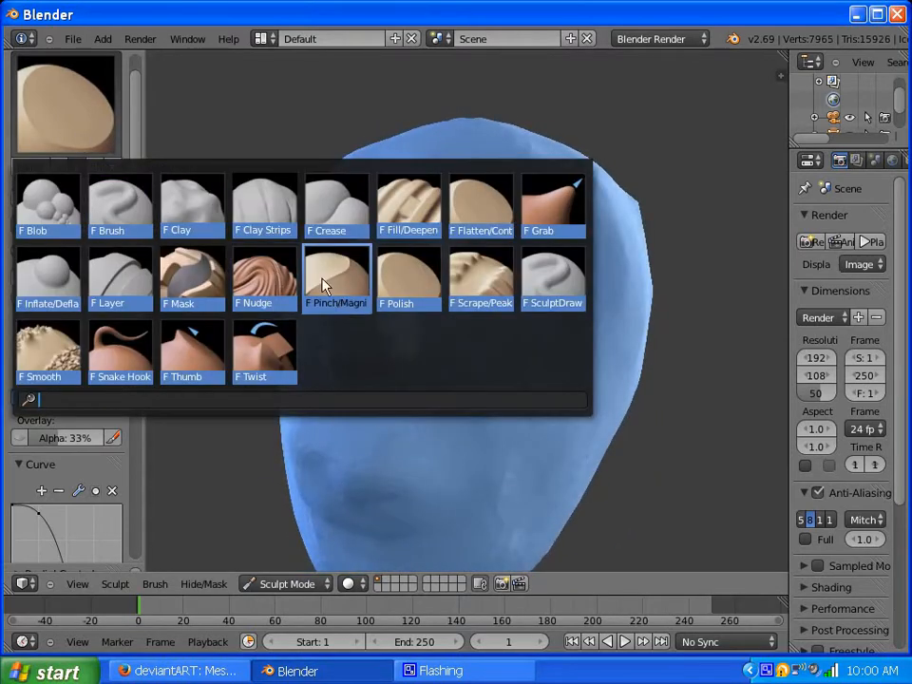
{"action": "left_click", "coordinate": [537, 276]}
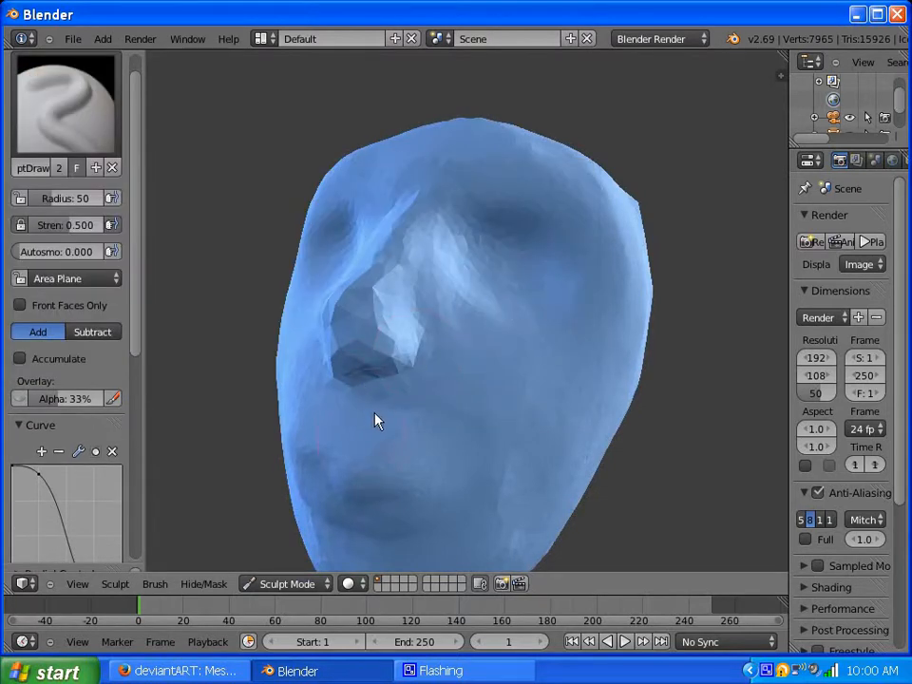
{"action": "key", "text": "f"}
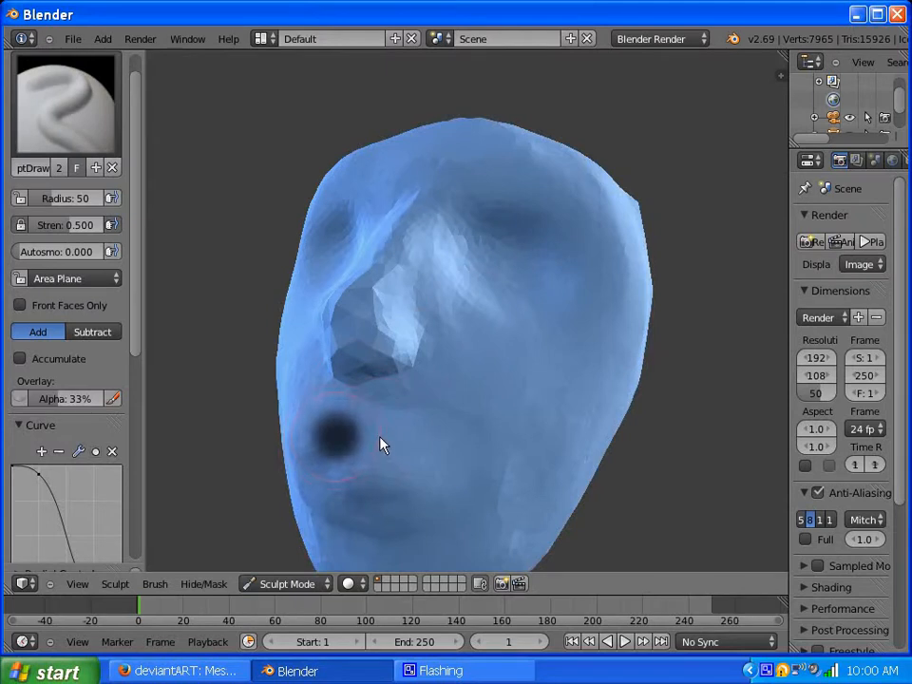
{"action": "left_click", "coordinate": [353, 447]}
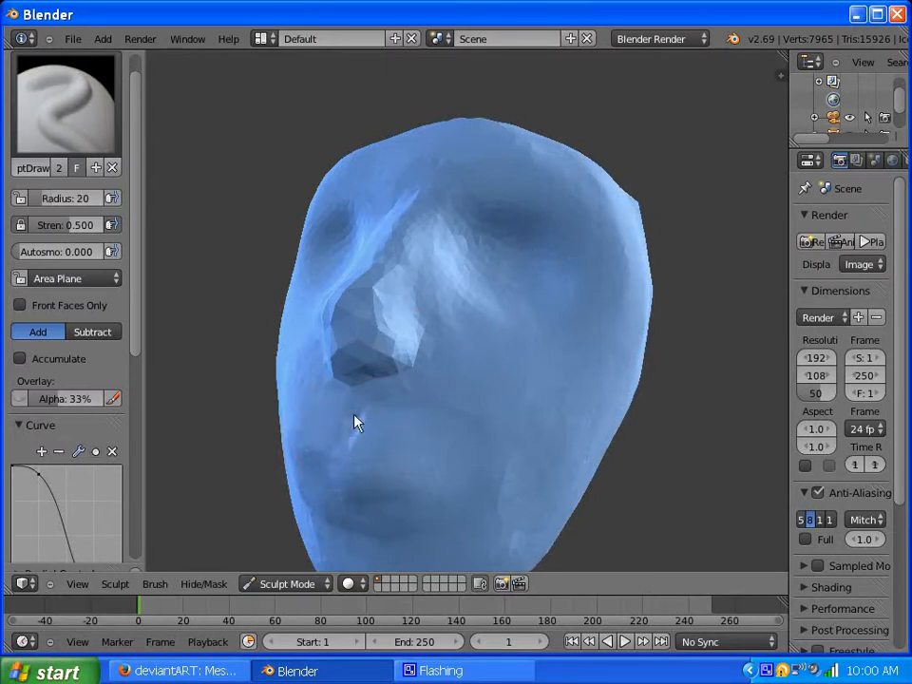
{"action": "left_click_drag", "start_coordinate": [355, 423], "coordinate": [354, 437]}
{"action": "middle_click_drag", "start_coordinate": [351, 427], "coordinate": [494, 440]}
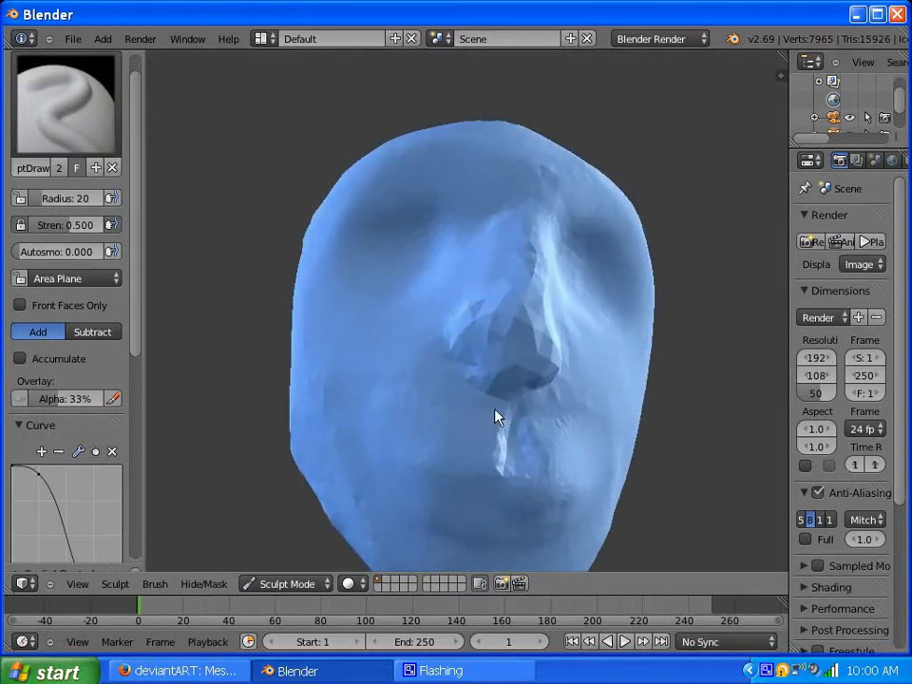
{"action": "mouse_move", "coordinate": [495, 417]}
{"action": "left_mouse_down"}
{"action": "mouse_move", "coordinate": [478, 468]}
{"action": "mouse_move", "coordinate": [520, 429]}
{"action": "left_mouse_up"}
{"action": "mouse_move", "coordinate": [520, 430]}
{"action": "middle_mouse_down"}
{"action": "mouse_move", "coordinate": [456, 392]}
{"action": "mouse_move", "coordinate": [446, 422]}
{"action": "middle_mouse_up"}
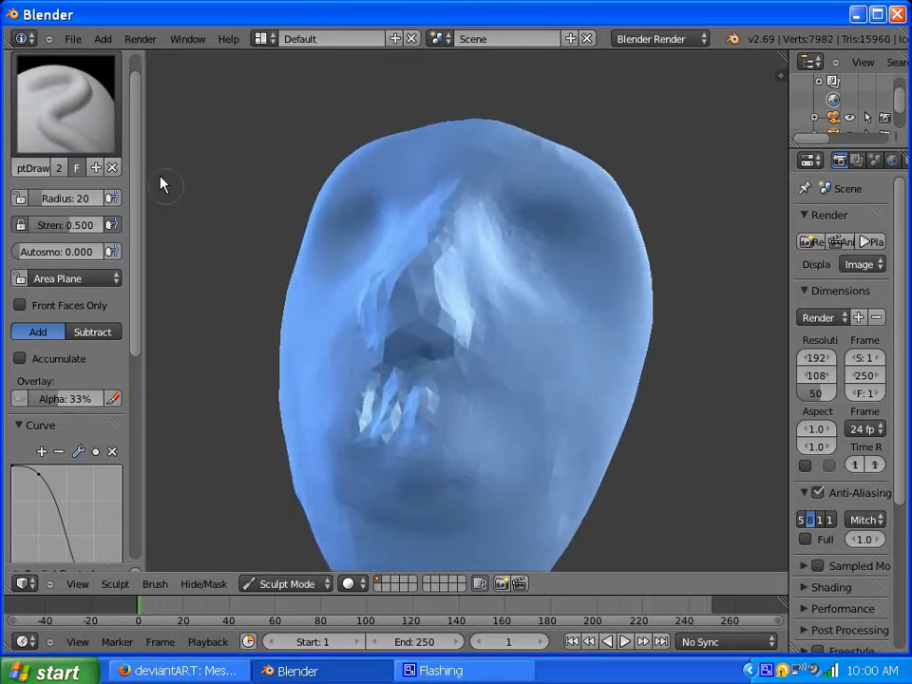
- Choose the Polish brush and smooth the raised strokes between the nose and upper lip from several angles
{"action": "left_click", "coordinate": [91, 139]}
{"action": "left_click", "coordinate": [405, 293]}
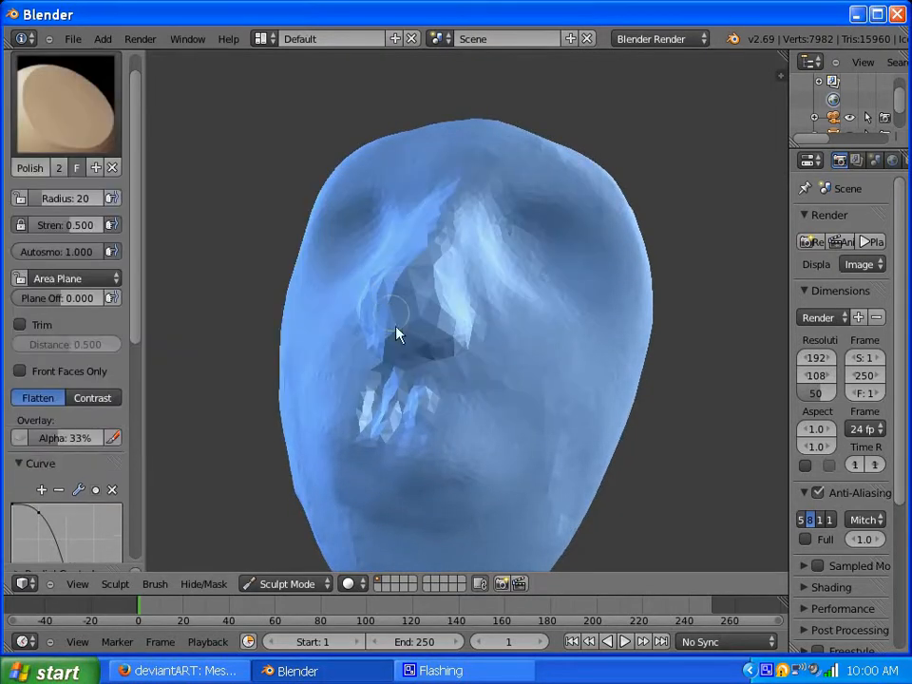
{"action": "mouse_move", "coordinate": [443, 419]}
{"action": "left_mouse_down"}
{"action": "mouse_move", "coordinate": [424, 433]}
{"action": "mouse_move", "coordinate": [501, 467]}
{"action": "left_mouse_up"}
{"action": "middle_click_drag", "start_coordinate": [456, 427], "coordinate": [495, 399]}
{"action": "mouse_move", "coordinate": [486, 397]}
{"action": "left_mouse_down"}
{"action": "mouse_move", "coordinate": [481, 387]}
{"action": "mouse_move", "coordinate": [474, 397]}
{"action": "mouse_move", "coordinate": [462, 388]}
{"action": "mouse_move", "coordinate": [497, 372]}
{"action": "left_mouse_up"}
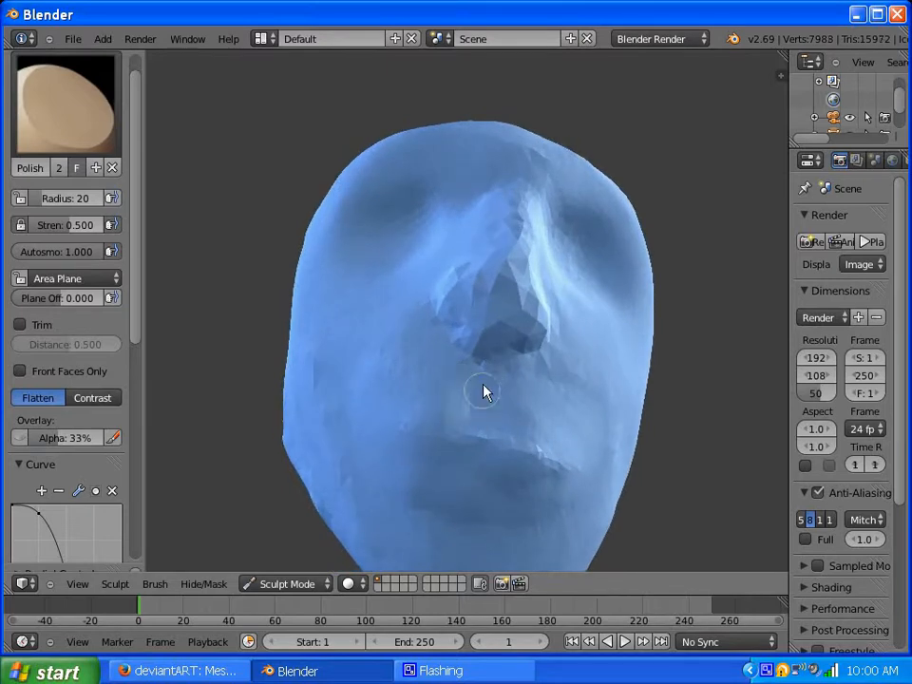
{"action": "mouse_move", "coordinate": [484, 392]}
{"action": "middle_mouse_down"}
{"action": "mouse_move", "coordinate": [438, 339]}
{"action": "mouse_move", "coordinate": [438, 365]}
{"action": "mouse_move", "coordinate": [395, 376]}
{"action": "mouse_move", "coordinate": [478, 406]}
{"action": "mouse_move", "coordinate": [410, 367]}
{"action": "mouse_move", "coordinate": [477, 387]}
{"action": "mouse_move", "coordinate": [540, 362]}
{"action": "mouse_move", "coordinate": [523, 370]}
{"action": "middle_mouse_up"}
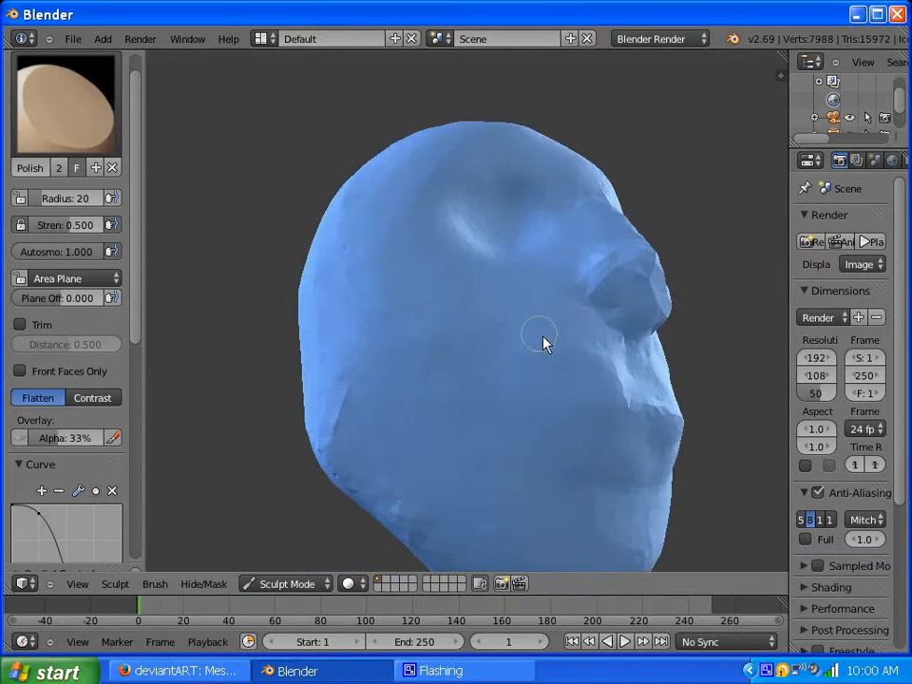
- Switch the head's matcap to the soft pink sphere after trying the violet one
{"action": "key", "text": "n"}
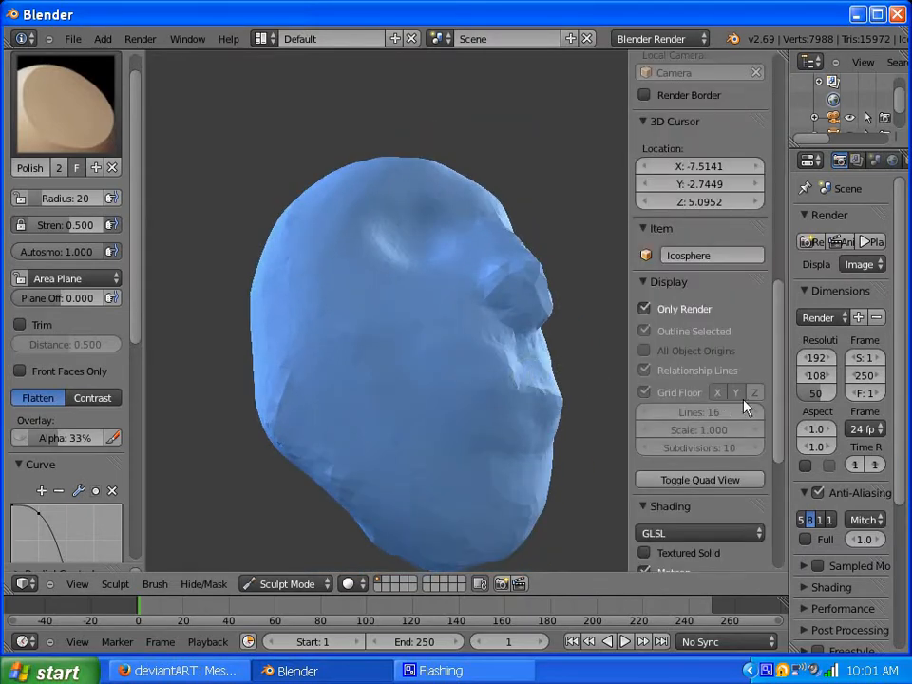
{"action": "mouse_move", "coordinate": [777, 322]}
{"action": "left_mouse_down"}
{"action": "mouse_move", "coordinate": [782, 308]}
{"action": "mouse_move", "coordinate": [772, 404]}
{"action": "left_mouse_up"}
{"action": "left_click", "coordinate": [694, 399]}
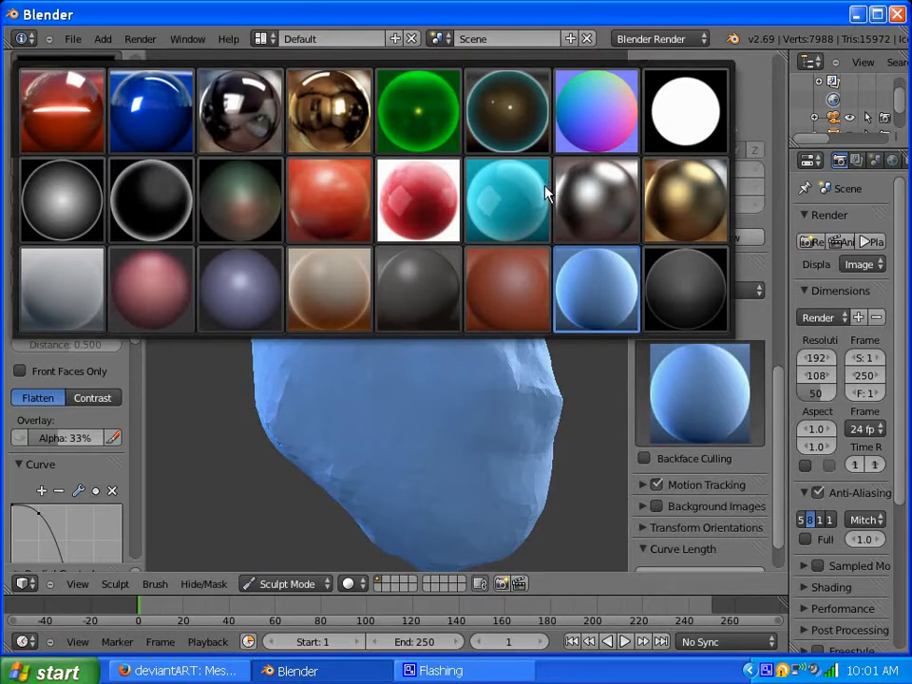
{"action": "left_click", "coordinate": [220, 305]}
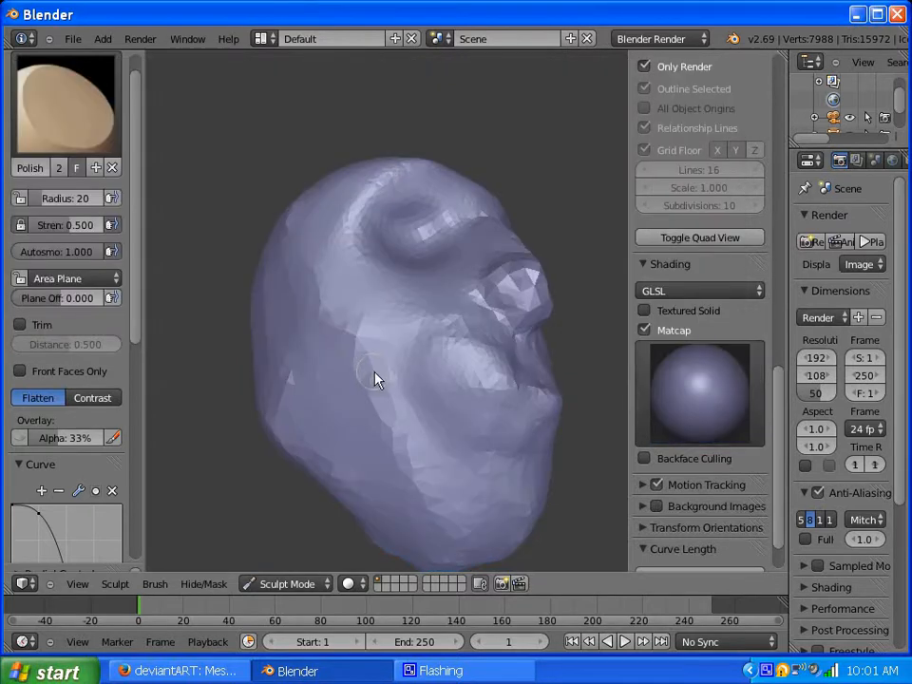
{"action": "mouse_move", "coordinate": [502, 357]}
{"action": "middle_mouse_down"}
{"action": "mouse_move", "coordinate": [517, 370]}
{"action": "mouse_move", "coordinate": [448, 373]}
{"action": "mouse_move", "coordinate": [432, 391]}
{"action": "mouse_move", "coordinate": [485, 393]}
{"action": "middle_mouse_up"}
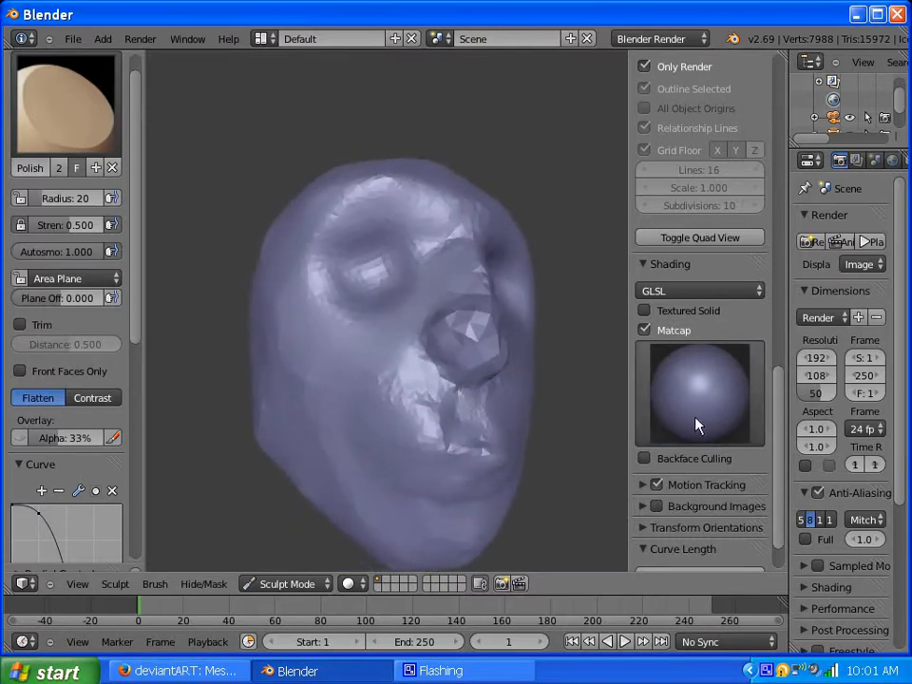
{"action": "left_click", "coordinate": [697, 424]}
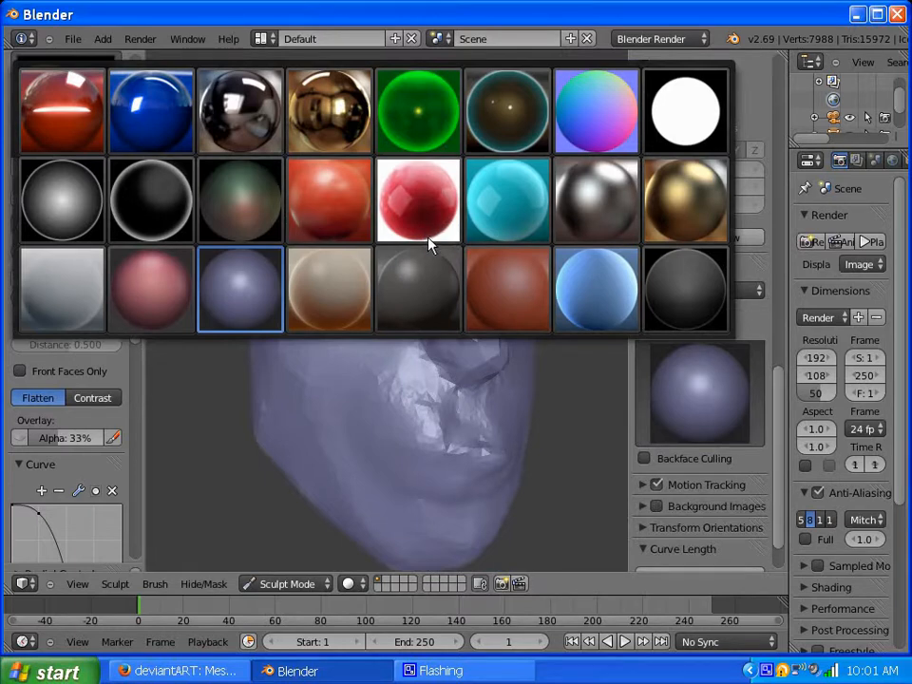
{"action": "left_click", "coordinate": [145, 293]}
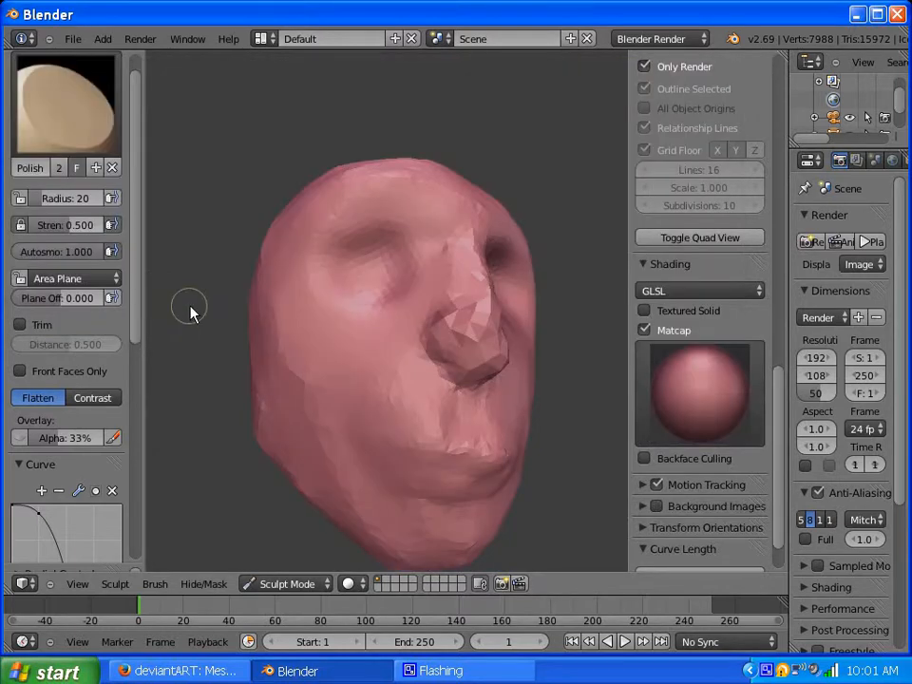
{"action": "mouse_move", "coordinate": [425, 336]}
{"action": "middle_mouse_down"}
{"action": "mouse_move", "coordinate": [379, 332]}
{"action": "mouse_move", "coordinate": [409, 339]}
{"action": "middle_mouse_up"}
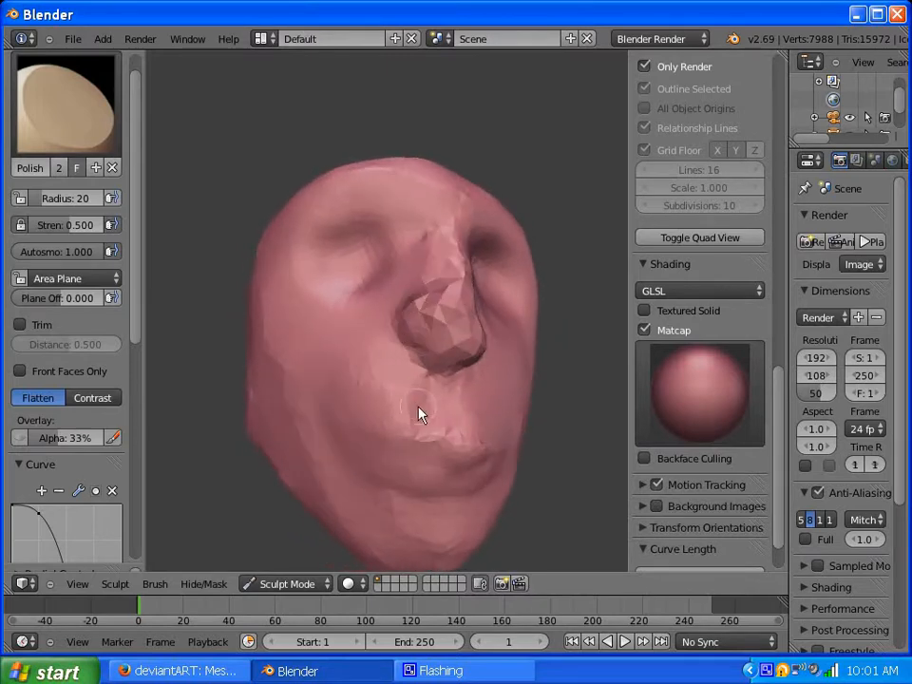
- Choose the SculptDraw brush in Add mode and draw the philtrum ridges between the nose and the mouth
{"action": "left_click", "coordinate": [68, 116]}
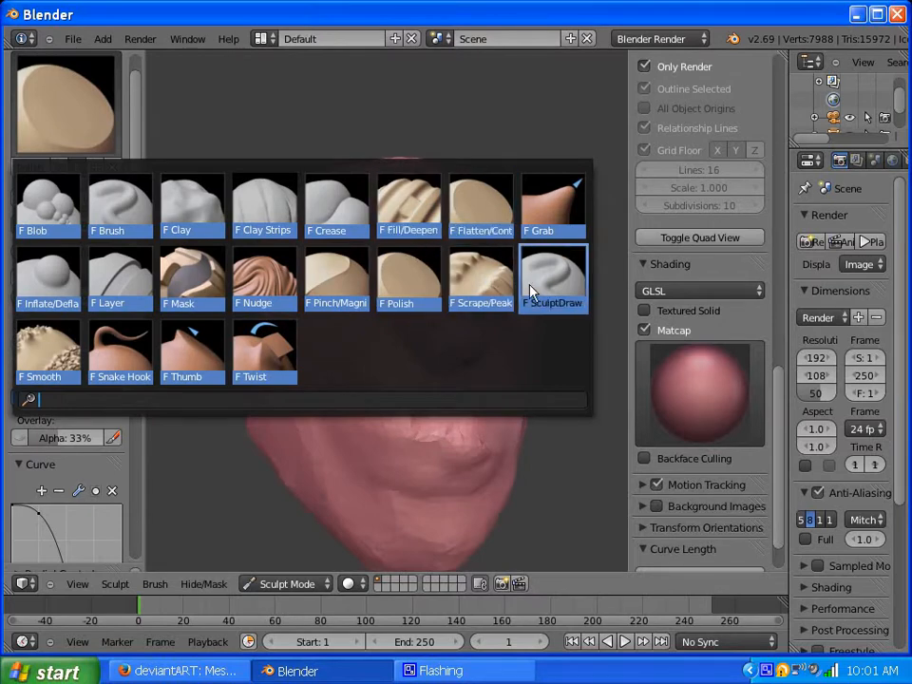
{"action": "left_click", "coordinate": [553, 280]}
{"action": "left_click", "coordinate": [77, 105]}
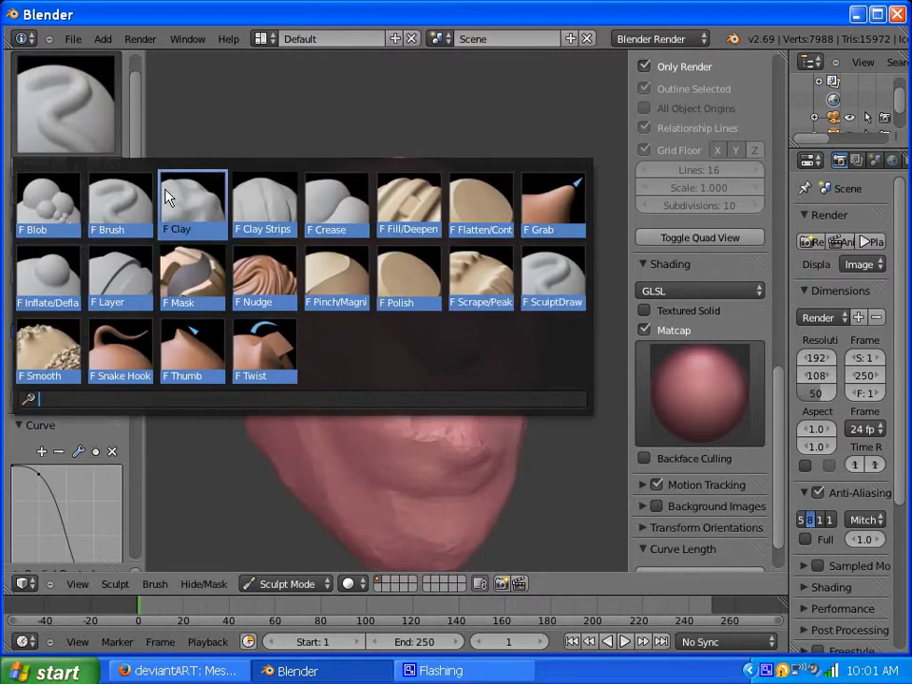
{"action": "left_click", "coordinate": [128, 226]}
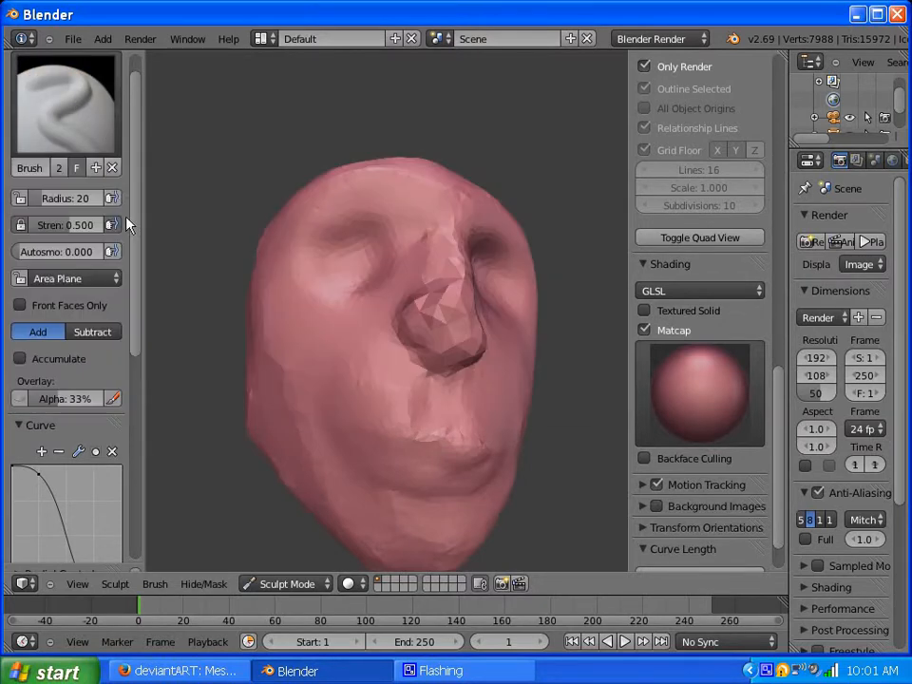
{"action": "left_click", "coordinate": [81, 118]}
{"action": "left_click", "coordinate": [539, 291]}
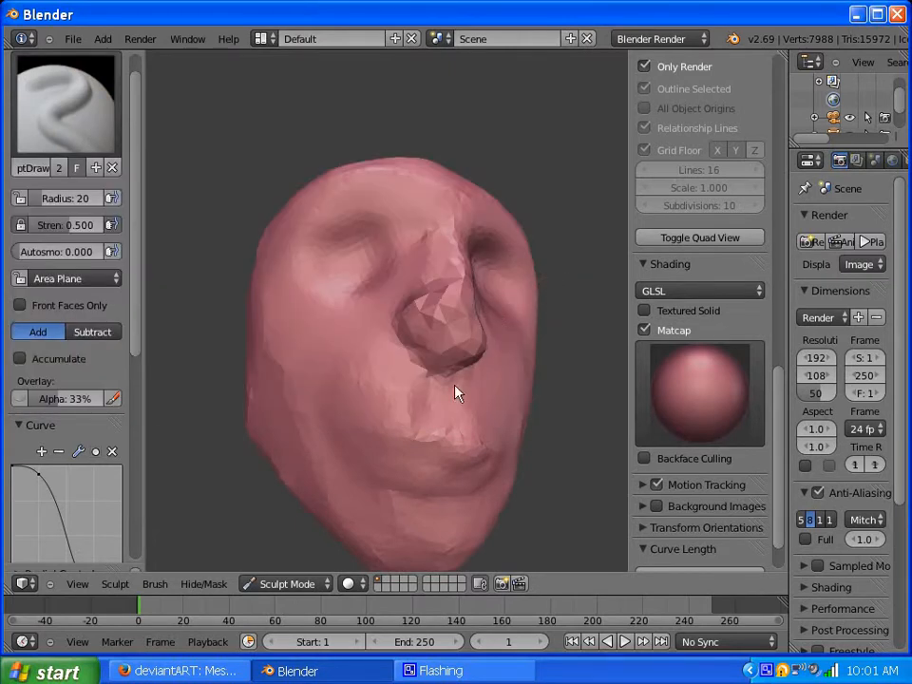
{"action": "left_click_drag", "start_coordinate": [134, 281], "coordinate": [136, 383]}
{"action": "left_click", "coordinate": [11, 468]}
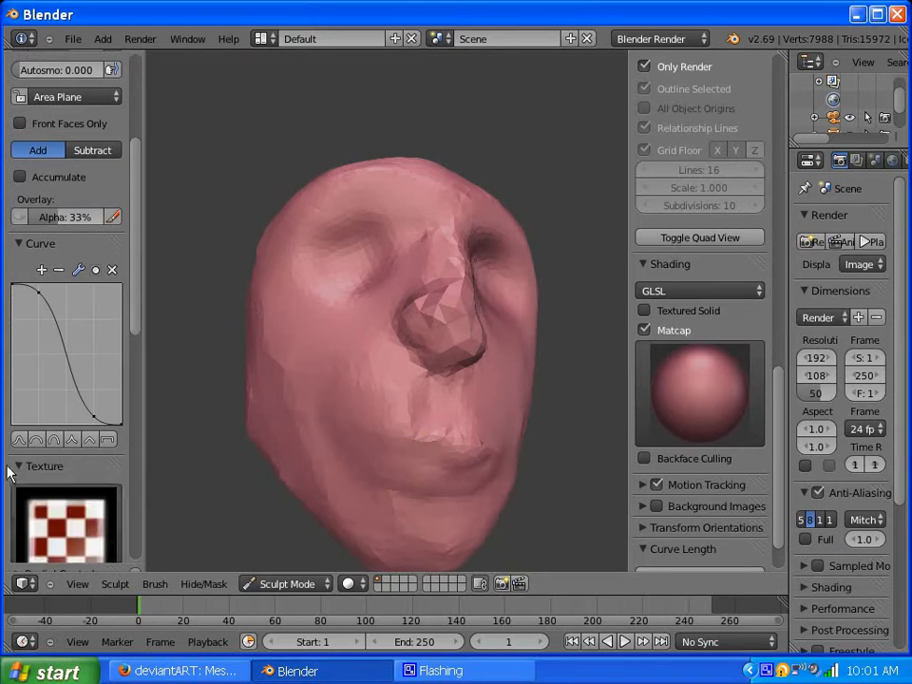
{"action": "left_click", "coordinate": [14, 468]}
{"action": "left_click_drag", "start_coordinate": [133, 354], "coordinate": [138, 250]}
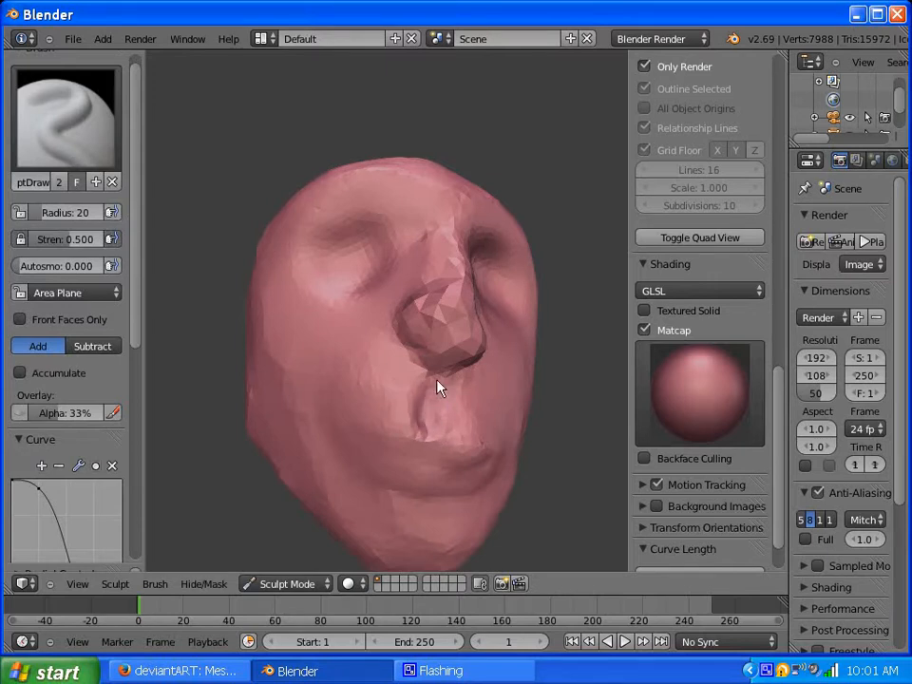
{"action": "mouse_move", "coordinate": [433, 414]}
{"action": "left_mouse_down"}
{"action": "mouse_move", "coordinate": [387, 367]}
{"action": "mouse_move", "coordinate": [360, 356]}
{"action": "mouse_move", "coordinate": [379, 366]}
{"action": "left_mouse_up"}
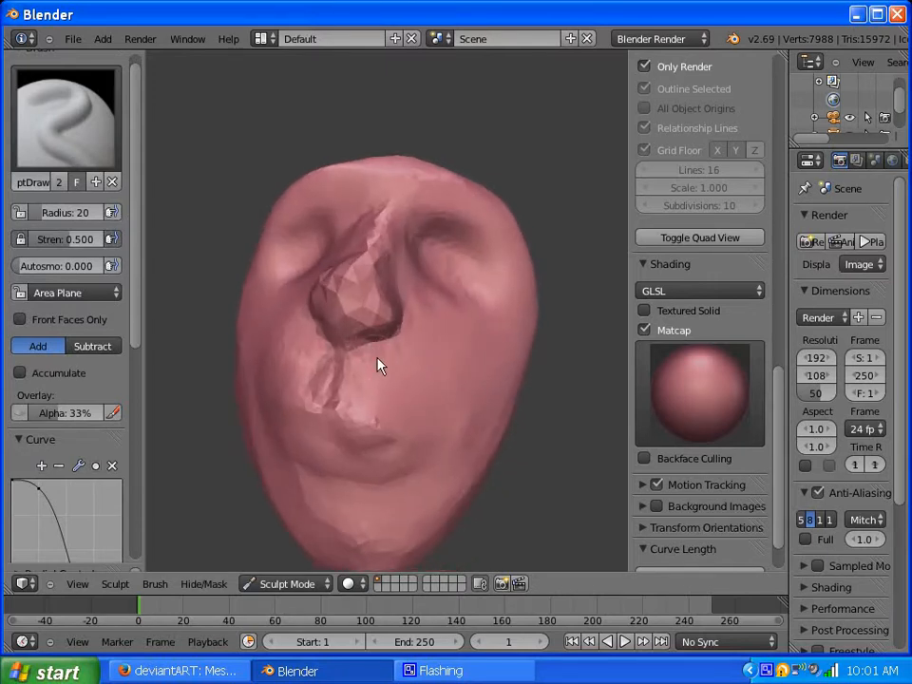
{"action": "mouse_move", "coordinate": [378, 366]}
{"action": "middle_mouse_down"}
{"action": "mouse_move", "coordinate": [398, 373]}
{"action": "mouse_move", "coordinate": [383, 405]}
{"action": "mouse_move", "coordinate": [336, 381]}
{"action": "mouse_move", "coordinate": [384, 383]}
{"action": "mouse_move", "coordinate": [338, 397]}
{"action": "middle_mouse_up"}
- Choose the Crease brush in Subtract mode and carve the mouth line across the mouth mound
{"action": "left_click", "coordinate": [102, 159]}
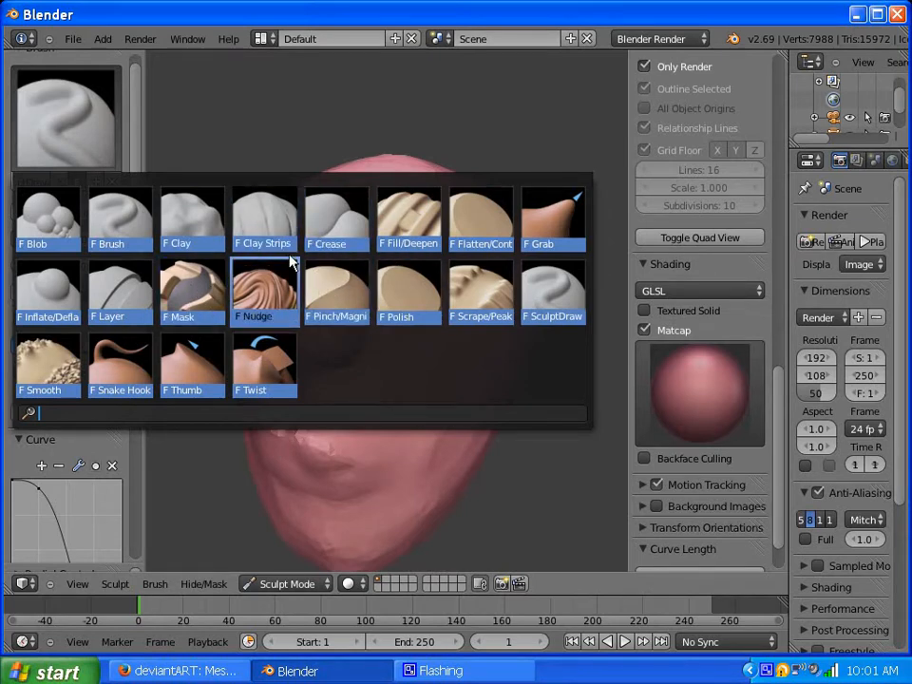
{"action": "left_click", "coordinate": [336, 234]}
{"action": "mouse_move", "coordinate": [353, 398]}
{"action": "middle_mouse_down"}
{"action": "mouse_move", "coordinate": [387, 362]}
{"action": "mouse_move", "coordinate": [390, 373]}
{"action": "mouse_move", "coordinate": [381, 367]}
{"action": "mouse_move", "coordinate": [353, 397]}
{"action": "middle_mouse_up"}
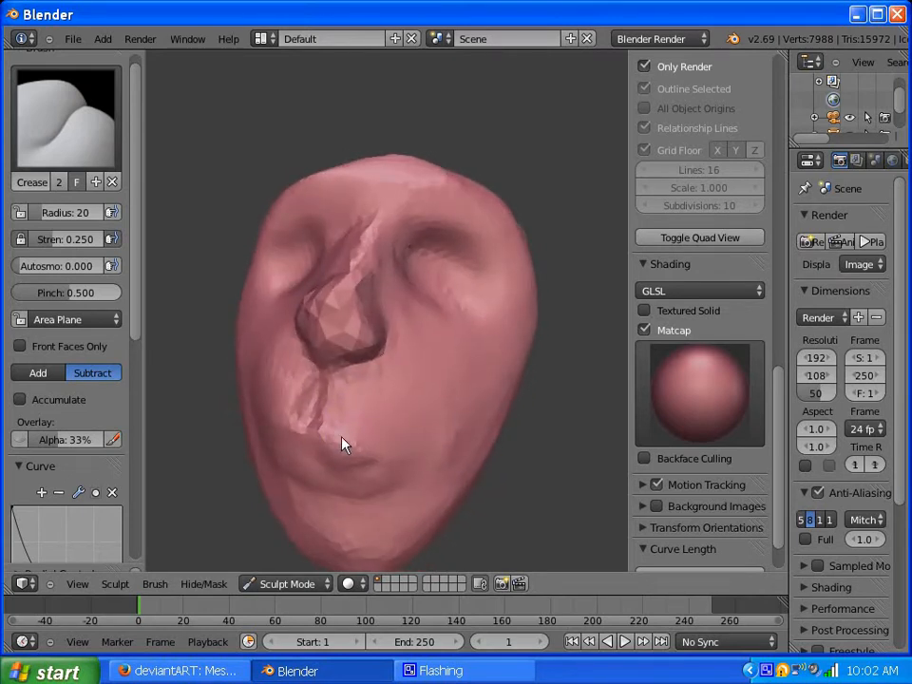
{"action": "left_click", "coordinate": [36, 373]}
{"action": "left_click", "coordinate": [83, 372]}
{"action": "mouse_move", "coordinate": [328, 426]}
{"action": "middle_mouse_down"}
{"action": "mouse_move", "coordinate": [381, 433]}
{"action": "mouse_move", "coordinate": [447, 463]}
{"action": "middle_mouse_up"}
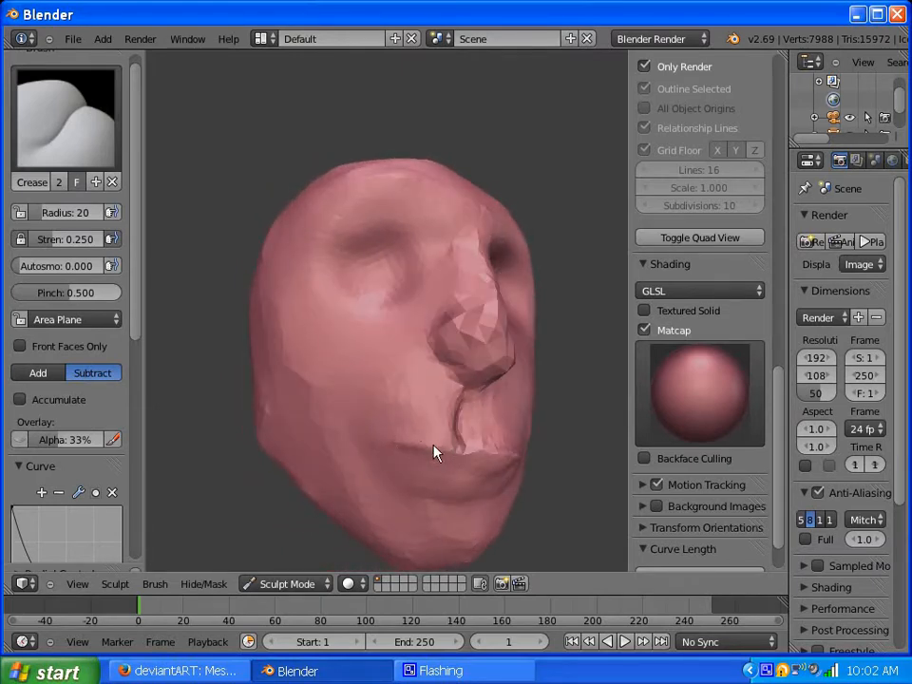
{"action": "mouse_move", "coordinate": [434, 452]}
{"action": "middle_mouse_down"}
{"action": "mouse_move", "coordinate": [383, 387]}
{"action": "mouse_move", "coordinate": [353, 379]}
{"action": "mouse_move", "coordinate": [343, 419]}
{"action": "middle_mouse_up"}
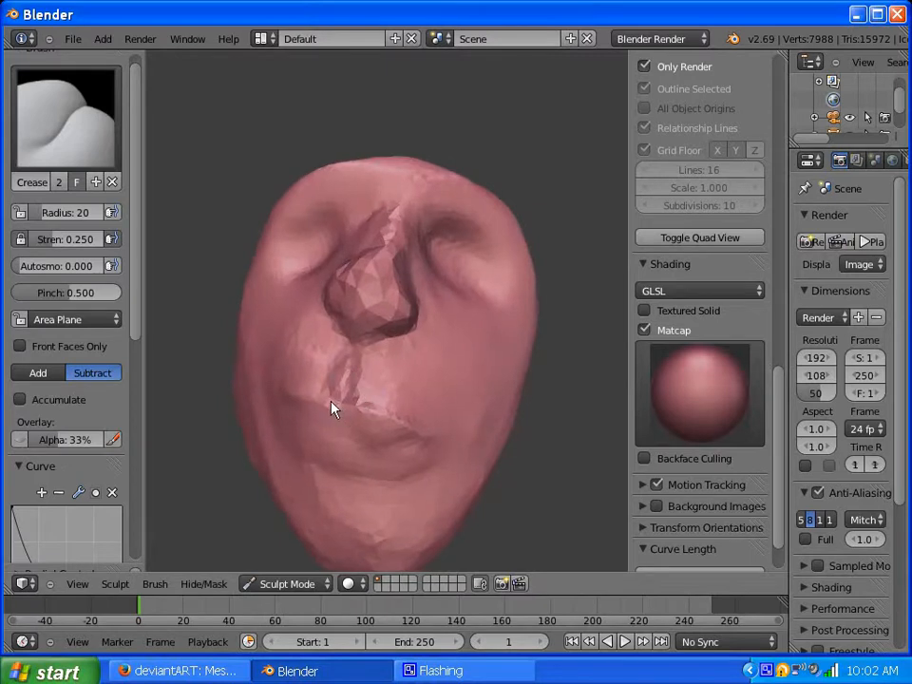
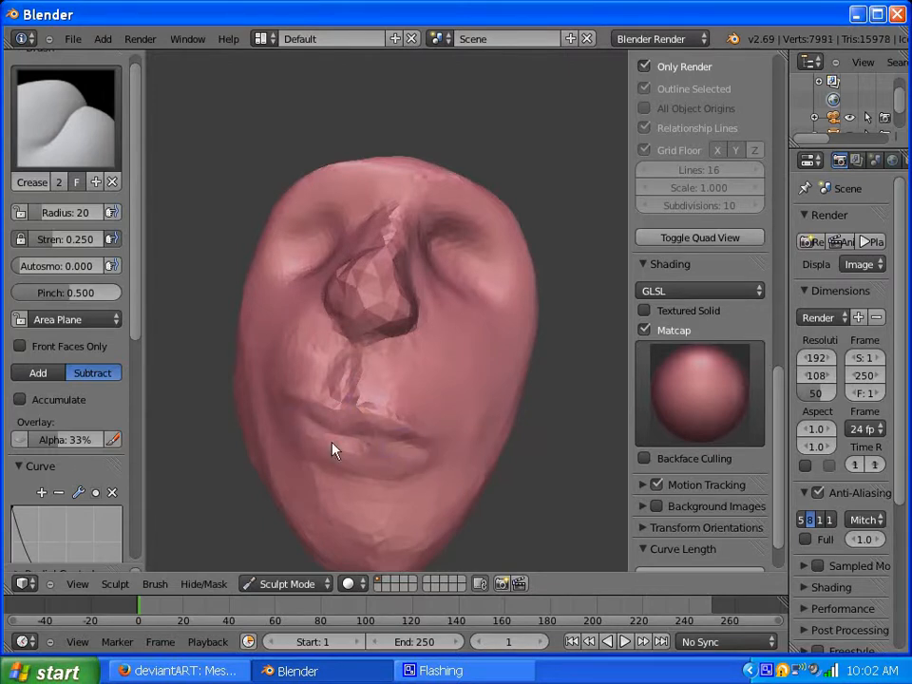
- Extend the crease of the mouth line outward into the mouth corner from the side
{"action": "mouse_move", "coordinate": [332, 450]}
{"action": "middle_mouse_down"}
{"action": "mouse_move", "coordinate": [393, 426]}
{"action": "mouse_move", "coordinate": [451, 457]}
{"action": "middle_mouse_up"}
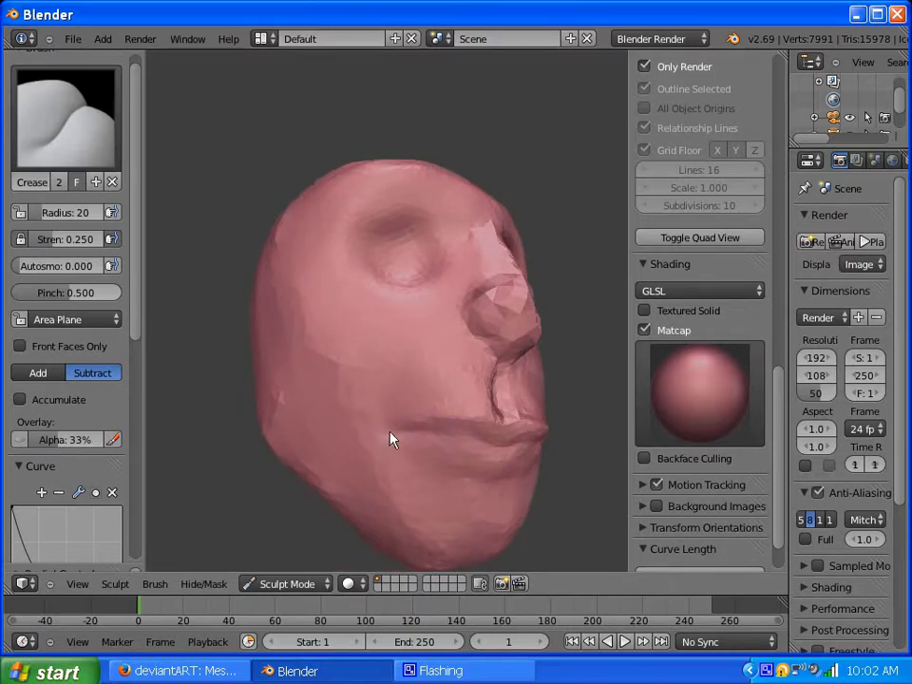
{"action": "left_click_drag", "start_coordinate": [389, 439], "coordinate": [395, 438]}
{"action": "mouse_move", "coordinate": [452, 437]}
{"action": "middle_mouse_down"}
{"action": "mouse_move", "coordinate": [342, 387]}
{"action": "mouse_move", "coordinate": [311, 408]}
{"action": "mouse_move", "coordinate": [276, 399]}
{"action": "mouse_move", "coordinate": [282, 421]}
{"action": "middle_mouse_up"}
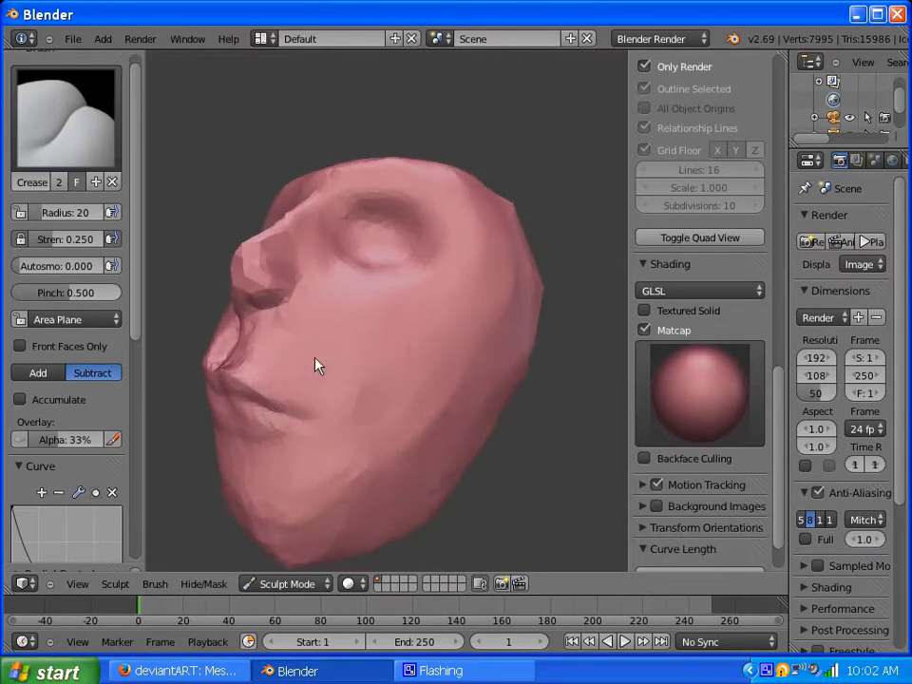
{"action": "mouse_move", "coordinate": [318, 365]}
{"action": "middle_mouse_down"}
{"action": "mouse_move", "coordinate": [407, 399]}
{"action": "mouse_move", "coordinate": [411, 367]}
{"action": "mouse_move", "coordinate": [392, 439]}
{"action": "mouse_move", "coordinate": [398, 393]}
{"action": "mouse_move", "coordinate": [371, 368]}
{"action": "mouse_move", "coordinate": [319, 381]}
{"action": "mouse_move", "coordinate": [398, 401]}
{"action": "middle_mouse_up"}
- Choose the Clay brush in Add mode and build up the lower lip out to its corner
{"action": "left_click", "coordinate": [69, 146]}
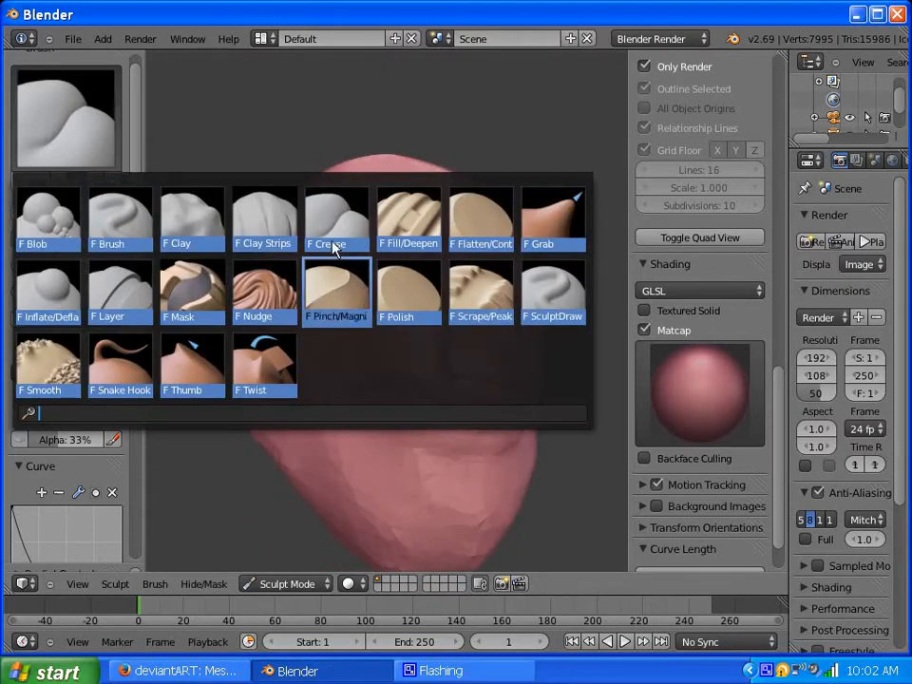
{"action": "left_click", "coordinate": [191, 228]}
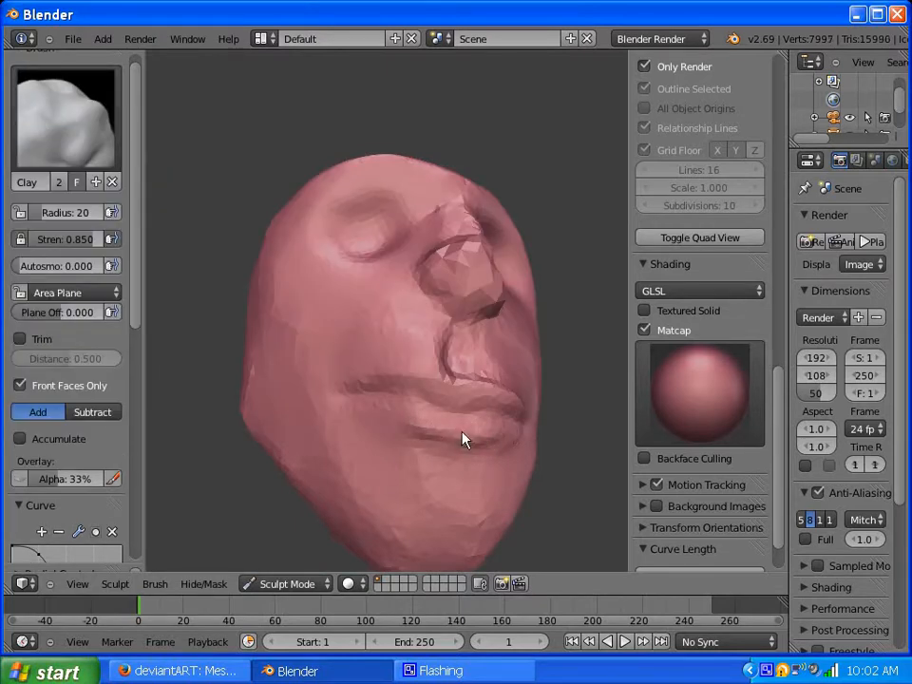
{"action": "mouse_move", "coordinate": [463, 439]}
{"action": "middle_mouse_down"}
{"action": "mouse_move", "coordinate": [387, 398]}
{"action": "mouse_move", "coordinate": [291, 387]}
{"action": "middle_mouse_up"}
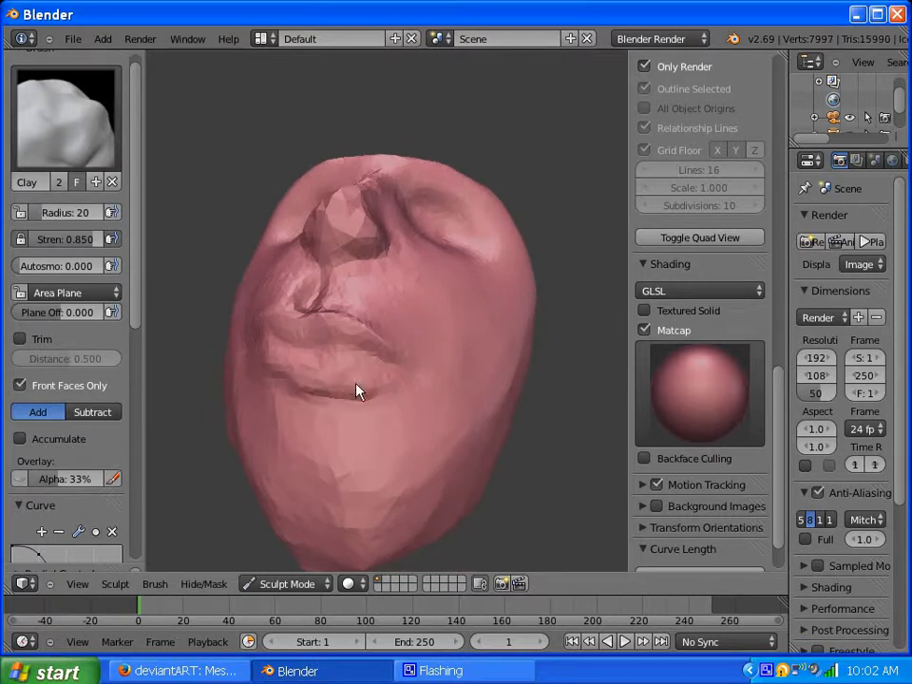
{"action": "mouse_move", "coordinate": [361, 390]}
{"action": "middle_mouse_down"}
{"action": "mouse_move", "coordinate": [414, 407]}
{"action": "mouse_move", "coordinate": [454, 443]}
{"action": "middle_mouse_up"}
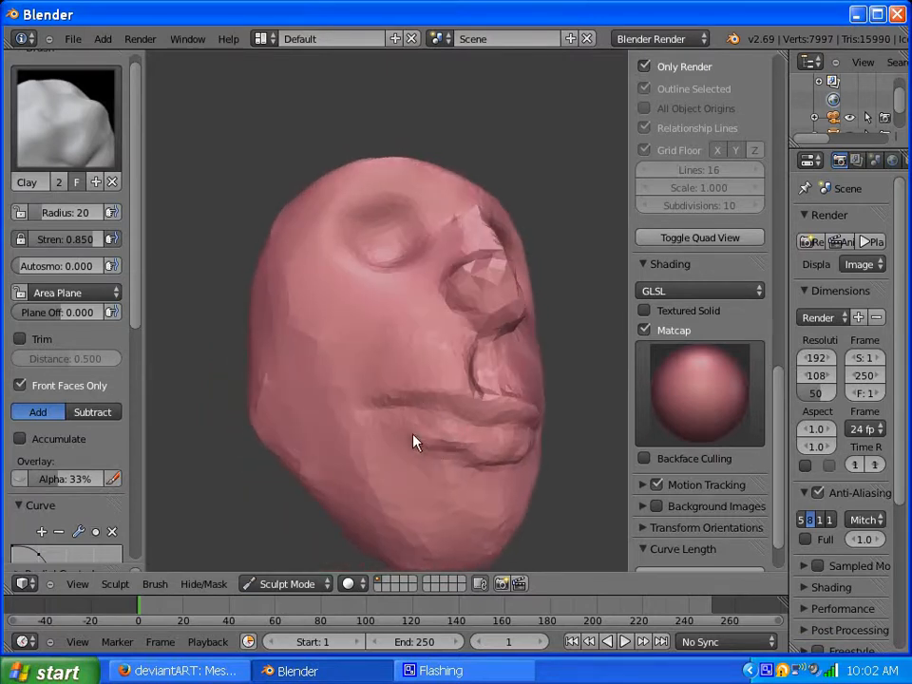
{"action": "mouse_move", "coordinate": [414, 441]}
{"action": "left_mouse_down"}
{"action": "mouse_move", "coordinate": [433, 431]}
{"action": "mouse_move", "coordinate": [453, 461]}
{"action": "left_mouse_up"}
{"action": "mouse_move", "coordinate": [456, 428]}
{"action": "middle_mouse_down"}
{"action": "mouse_move", "coordinate": [356, 393]}
{"action": "mouse_move", "coordinate": [370, 415]}
{"action": "mouse_move", "coordinate": [381, 399]}
{"action": "mouse_move", "coordinate": [408, 442]}
{"action": "middle_mouse_up"}
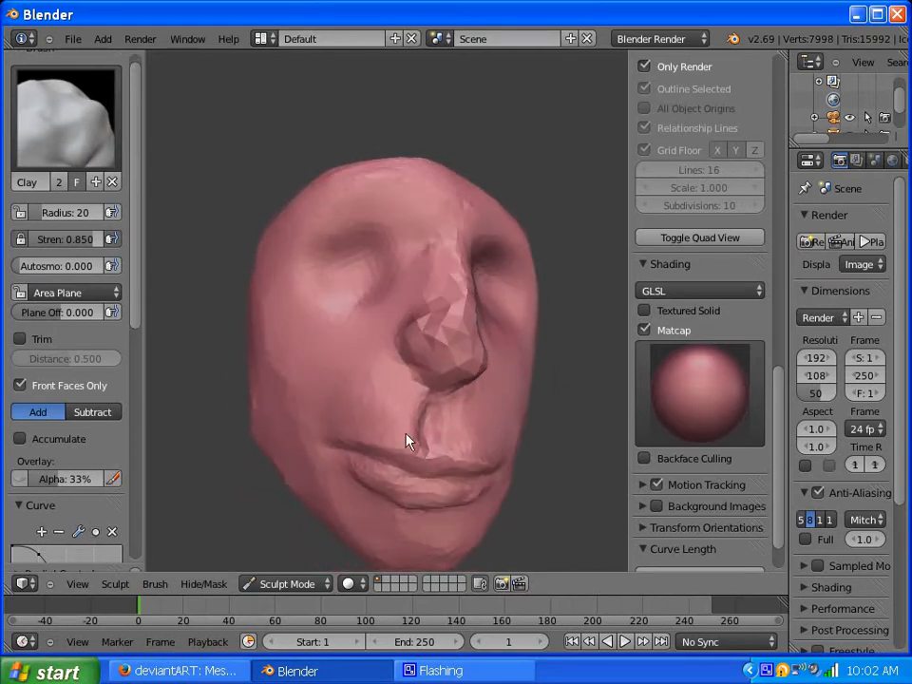
- Choose the Flatten/Contrast brush in Flatten mode and flatten the facets along the bridge and sides of the nose
{"action": "left_click", "coordinate": [59, 141]}
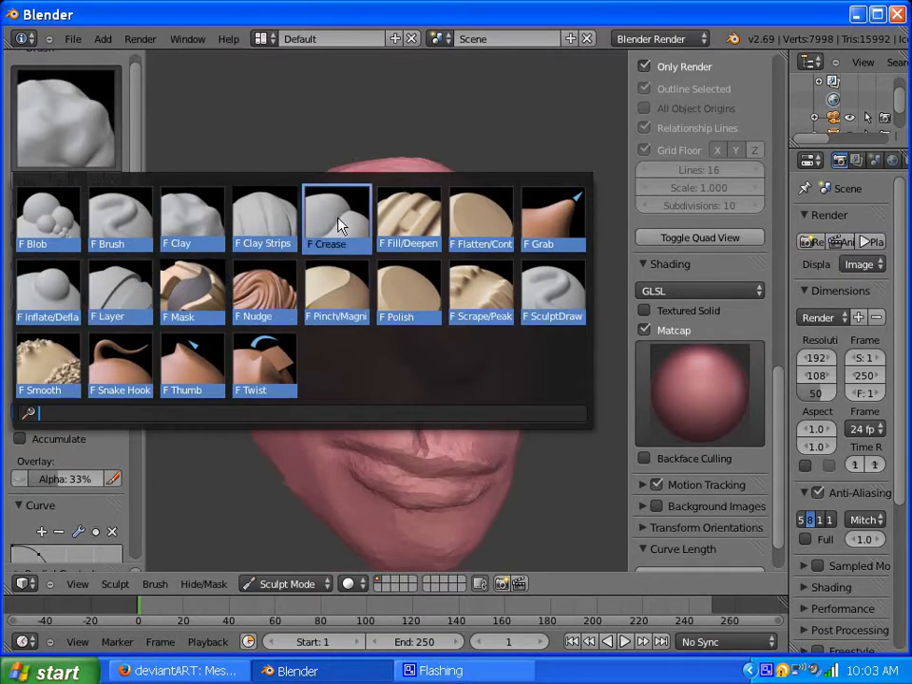
{"action": "left_click", "coordinate": [478, 234]}
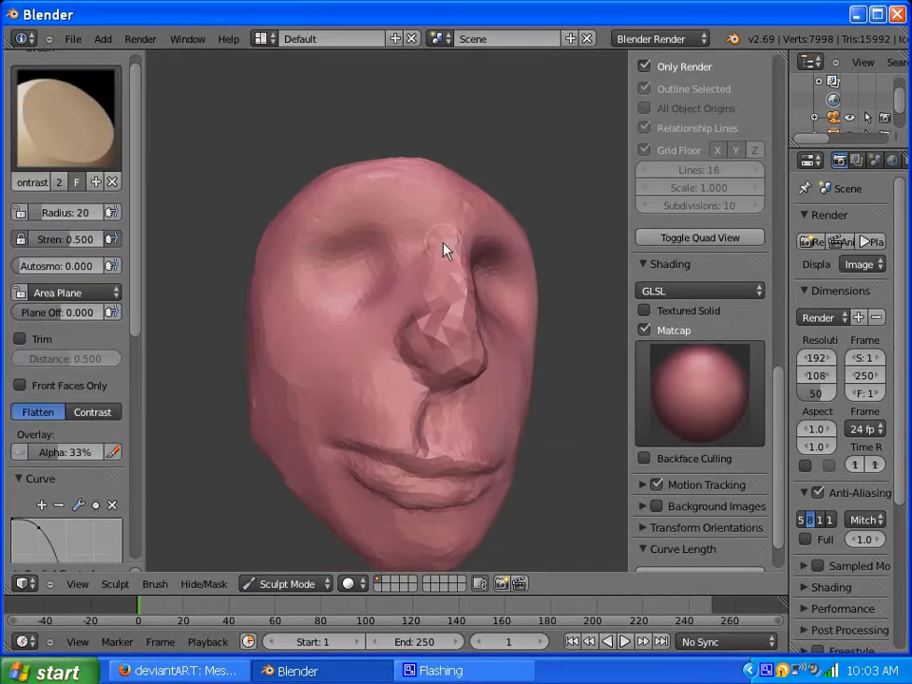
{"action": "middle_click_drag", "start_coordinate": [450, 347], "coordinate": [390, 373]}
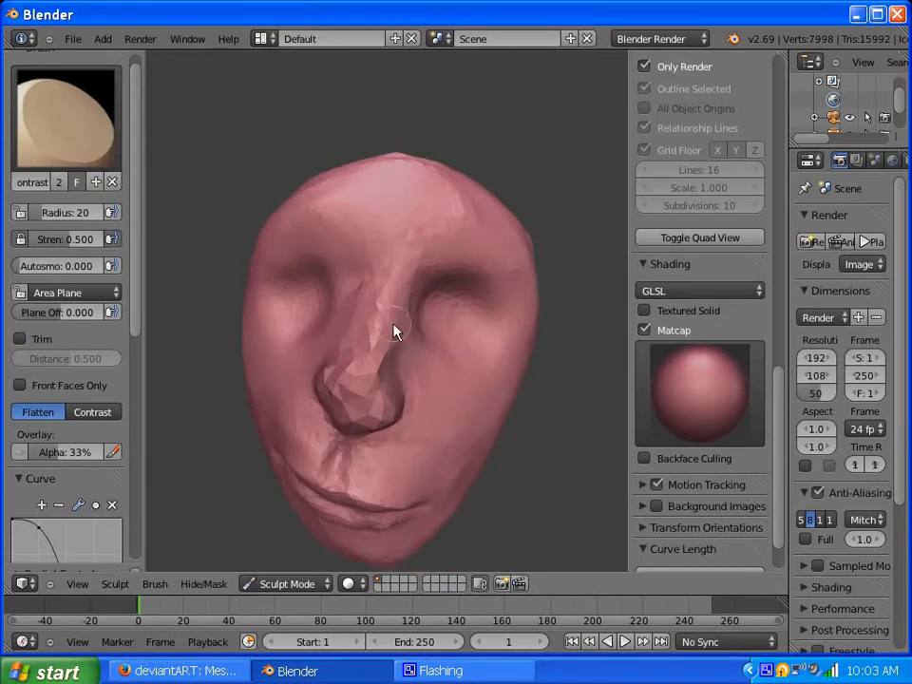
{"action": "mouse_move", "coordinate": [396, 331]}
{"action": "left_mouse_down"}
{"action": "mouse_move", "coordinate": [377, 380]}
{"action": "mouse_move", "coordinate": [381, 305]}
{"action": "mouse_move", "coordinate": [371, 343]}
{"action": "left_mouse_up"}
{"action": "middle_click_drag", "start_coordinate": [387, 362], "coordinate": [340, 334]}
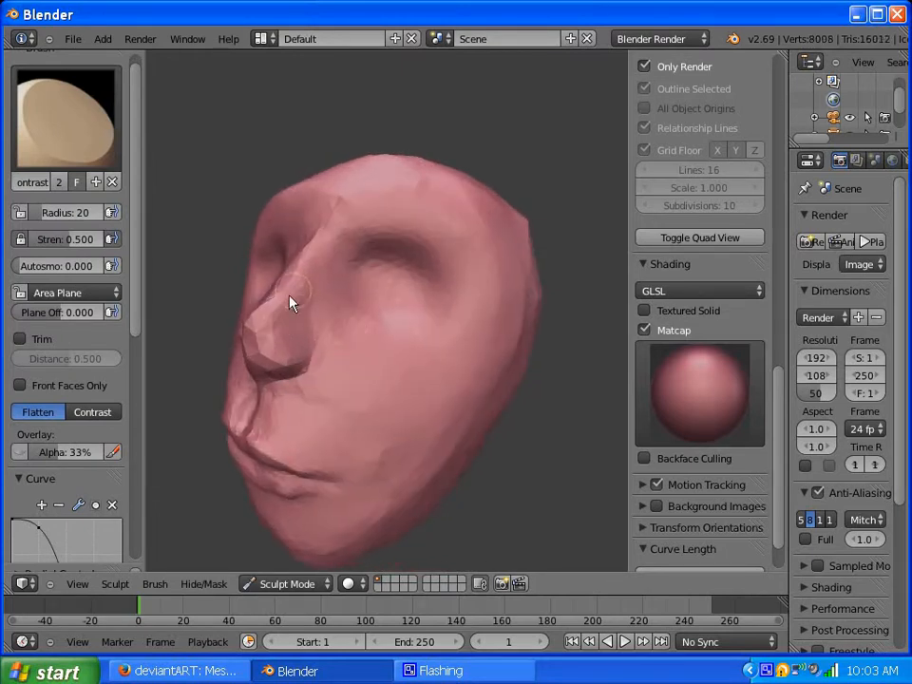
{"action": "mouse_move", "coordinate": [282, 343]}
{"action": "middle_mouse_down"}
{"action": "mouse_move", "coordinate": [336, 337]}
{"action": "mouse_move", "coordinate": [377, 352]}
{"action": "mouse_move", "coordinate": [442, 340]}
{"action": "middle_mouse_up"}
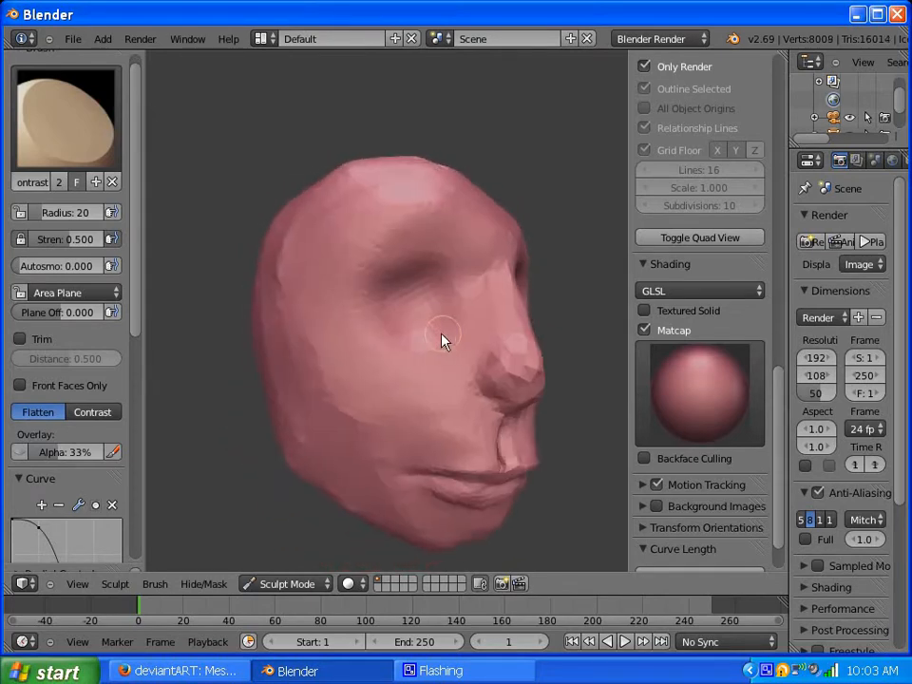
{"action": "mouse_move", "coordinate": [442, 341]}
{"action": "left_mouse_down"}
{"action": "mouse_move", "coordinate": [513, 366]}
{"action": "mouse_move", "coordinate": [502, 383]}
{"action": "left_mouse_up"}
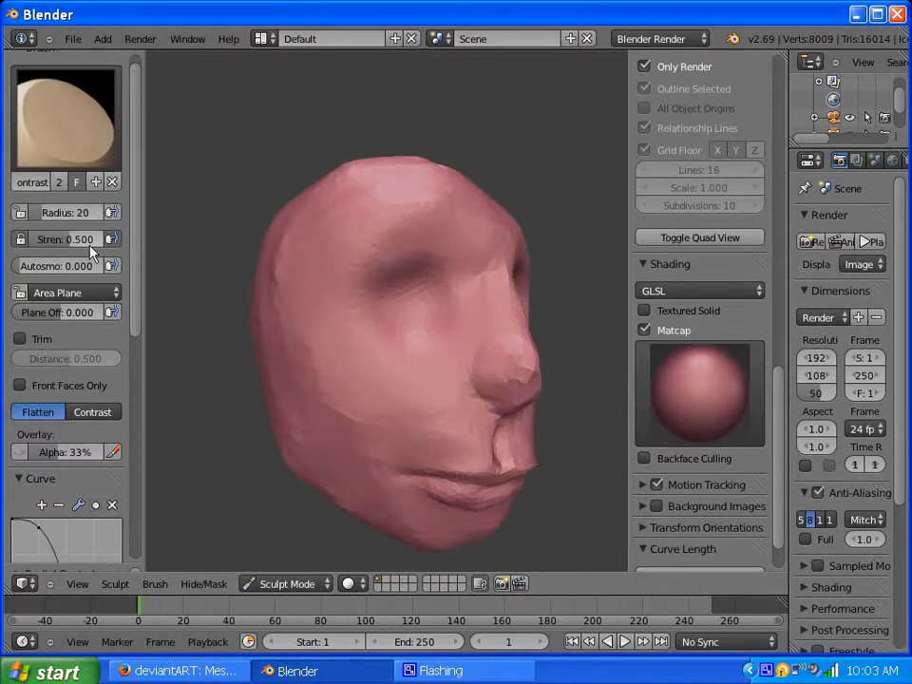
- Give the Flatten brush the round falloff curve and go over the bridge of the nose
{"action": "mouse_move", "coordinate": [133, 312]}
{"action": "left_mouse_down"}
{"action": "mouse_move", "coordinate": [143, 392]}
{"action": "mouse_move", "coordinate": [128, 446]}
{"action": "left_mouse_up"}
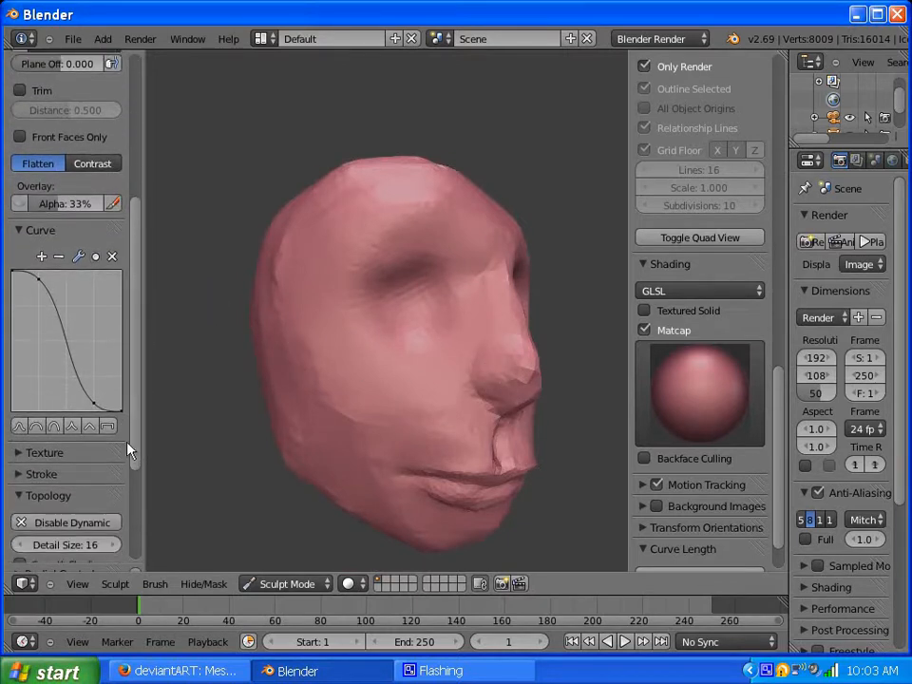
{"action": "left_click", "coordinate": [37, 428]}
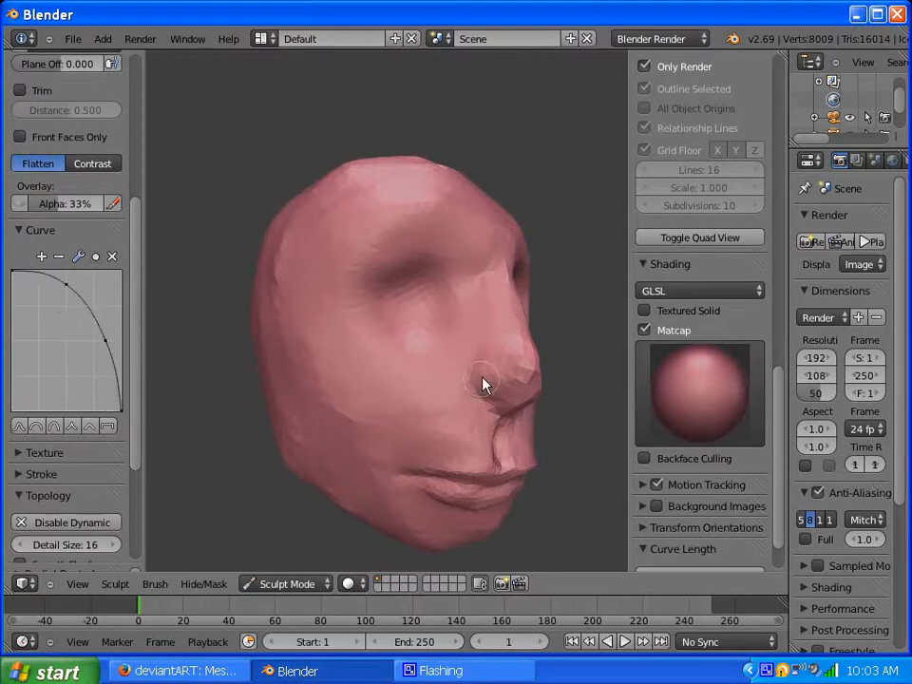
{"action": "mouse_move", "coordinate": [513, 380]}
{"action": "middle_mouse_down"}
{"action": "mouse_move", "coordinate": [472, 350]}
{"action": "mouse_move", "coordinate": [402, 366]}
{"action": "mouse_move", "coordinate": [326, 340]}
{"action": "middle_mouse_up"}
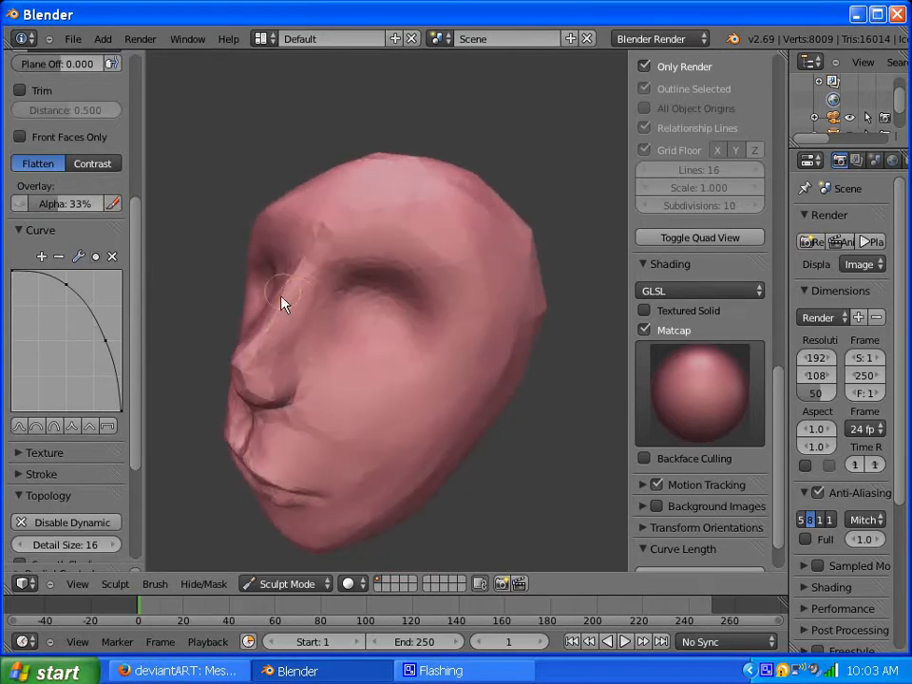
{"action": "mouse_move", "coordinate": [283, 366]}
{"action": "middle_mouse_down"}
{"action": "mouse_move", "coordinate": [316, 326]}
{"action": "mouse_move", "coordinate": [362, 314]}
{"action": "mouse_move", "coordinate": [316, 319]}
{"action": "mouse_move", "coordinate": [295, 368]}
{"action": "mouse_move", "coordinate": [356, 305]}
{"action": "mouse_move", "coordinate": [320, 338]}
{"action": "mouse_move", "coordinate": [418, 263]}
{"action": "middle_mouse_up"}
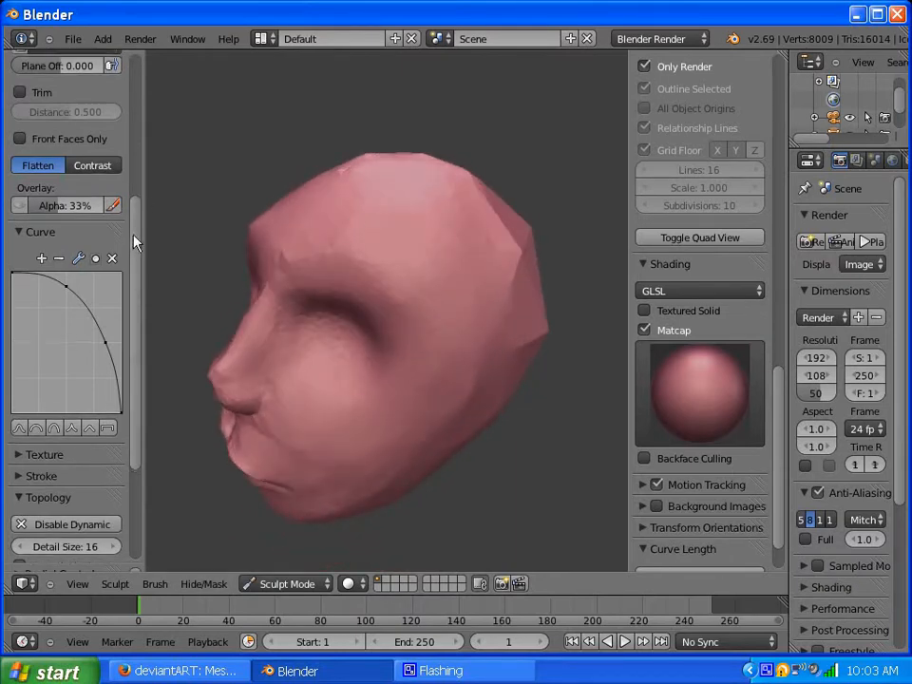
- Switch the brush to the constant maximum falloff, enlarge its radius to 52, and flatten the side of the jaw behind the cheek
{"action": "mouse_move", "coordinate": [134, 244]}
{"action": "left_mouse_down"}
{"action": "mouse_move", "coordinate": [130, 143]}
{"action": "mouse_move", "coordinate": [133, 244]}
{"action": "left_mouse_up"}
{"action": "left_click", "coordinate": [108, 426]}
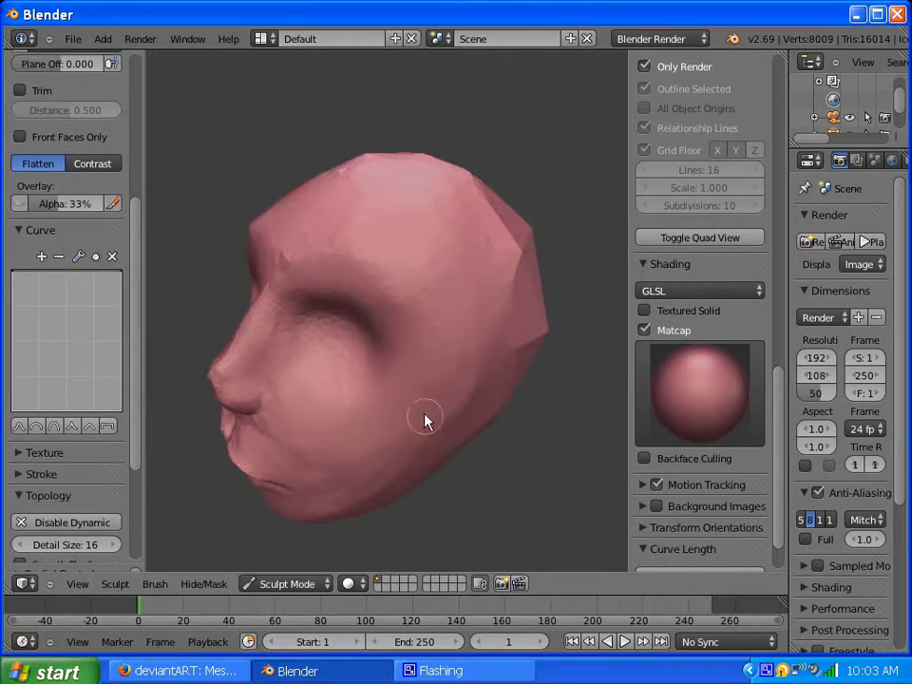
{"action": "mouse_move", "coordinate": [426, 420]}
{"action": "middle_mouse_down"}
{"action": "mouse_move", "coordinate": [424, 337]}
{"action": "mouse_move", "coordinate": [437, 287]}
{"action": "middle_mouse_up"}
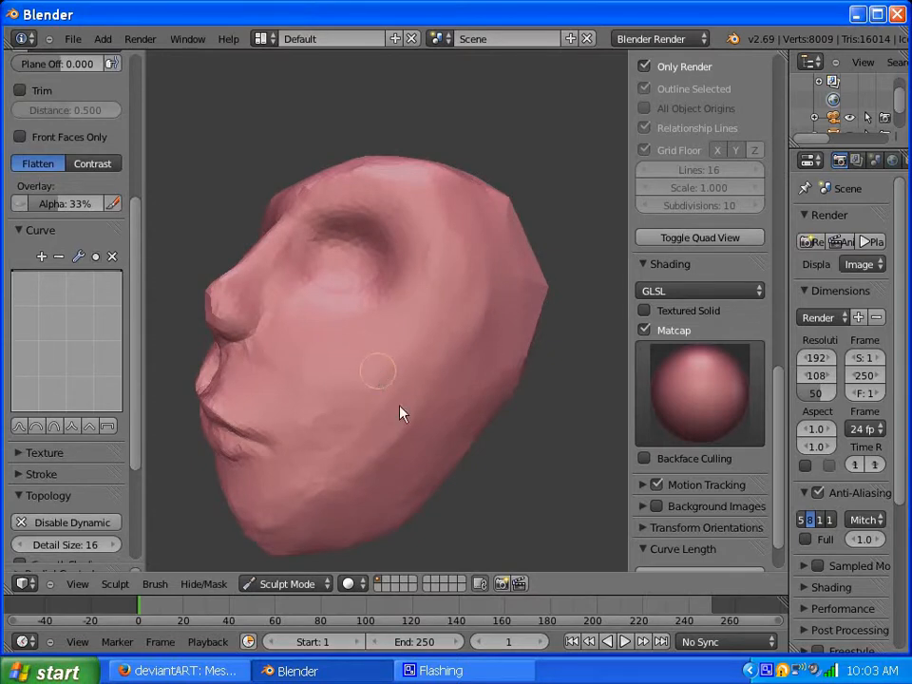
{"action": "key", "text": "f"}
{"action": "left_click", "coordinate": [417, 443]}
{"action": "left_click_drag", "start_coordinate": [428, 376], "coordinate": [491, 379]}
{"action": "mouse_move", "coordinate": [491, 379]}
{"action": "middle_mouse_down"}
{"action": "mouse_move", "coordinate": [424, 301]}
{"action": "mouse_move", "coordinate": [440, 248]}
{"action": "mouse_move", "coordinate": [380, 263]}
{"action": "mouse_move", "coordinate": [387, 337]}
{"action": "mouse_move", "coordinate": [379, 326]}
{"action": "middle_mouse_up"}
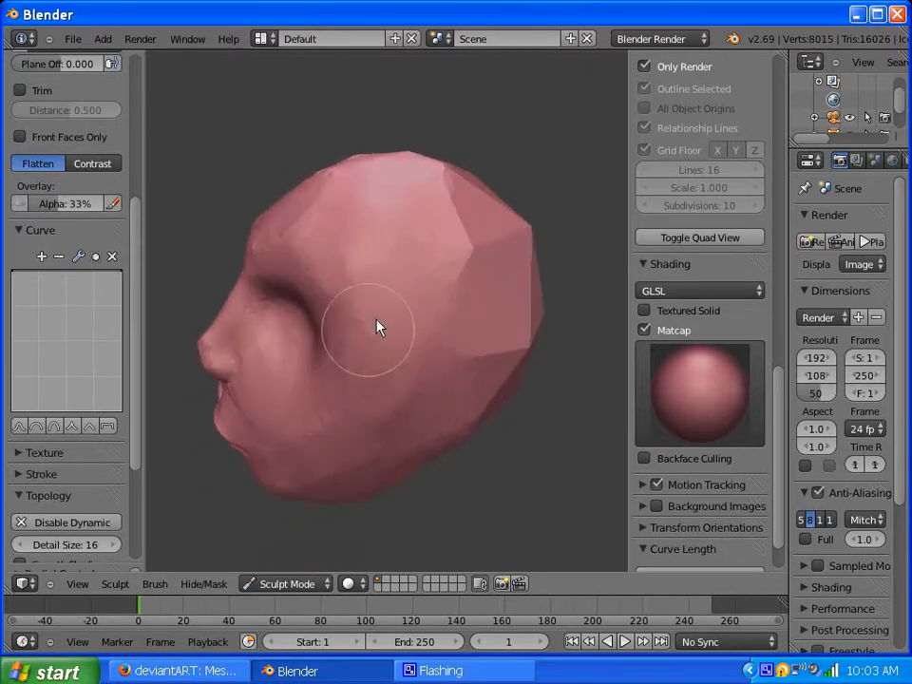
- Flatten the faceted side of the skull behind the temple, blending the lower edge of the flattened patch
{"action": "mouse_move", "coordinate": [465, 274]}
{"action": "left_mouse_down"}
{"action": "mouse_move", "coordinate": [458, 259]}
{"action": "mouse_move", "coordinate": [427, 279]}
{"action": "left_mouse_up"}
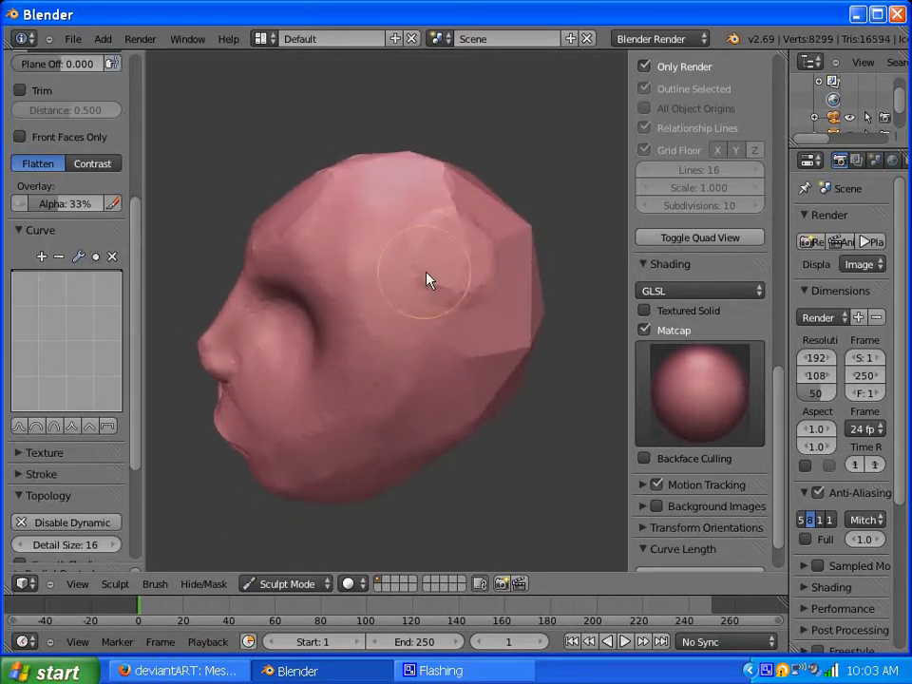
{"action": "mouse_move", "coordinate": [428, 279]}
{"action": "middle_mouse_down"}
{"action": "mouse_move", "coordinate": [489, 265]}
{"action": "mouse_move", "coordinate": [487, 286]}
{"action": "middle_mouse_up"}
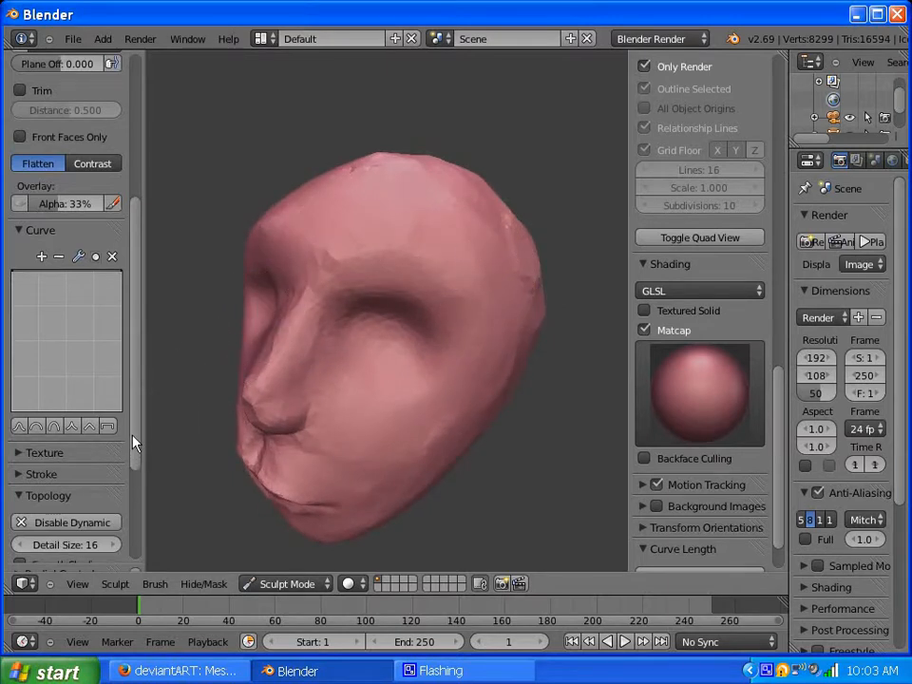
{"action": "mouse_move", "coordinate": [132, 442]}
{"action": "left_mouse_down"}
{"action": "mouse_move", "coordinate": [132, 514]}
{"action": "mouse_move", "coordinate": [128, 300]}
{"action": "mouse_move", "coordinate": [128, 367]}
{"action": "left_mouse_up"}
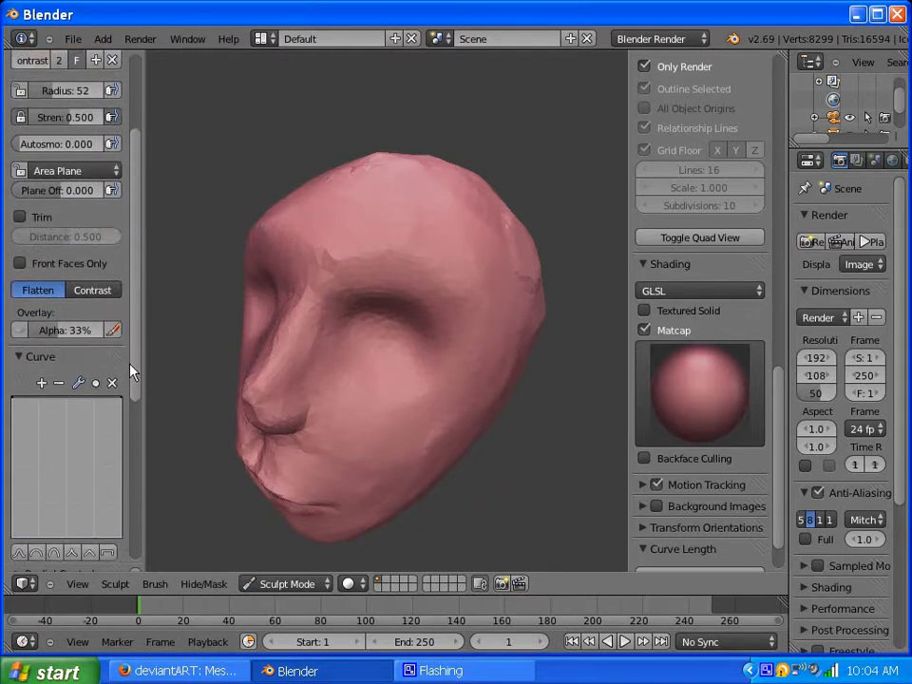
{"action": "mouse_move", "coordinate": [422, 312]}
{"action": "middle_mouse_down"}
{"action": "mouse_move", "coordinate": [379, 283]}
{"action": "mouse_move", "coordinate": [379, 298]}
{"action": "middle_mouse_up"}
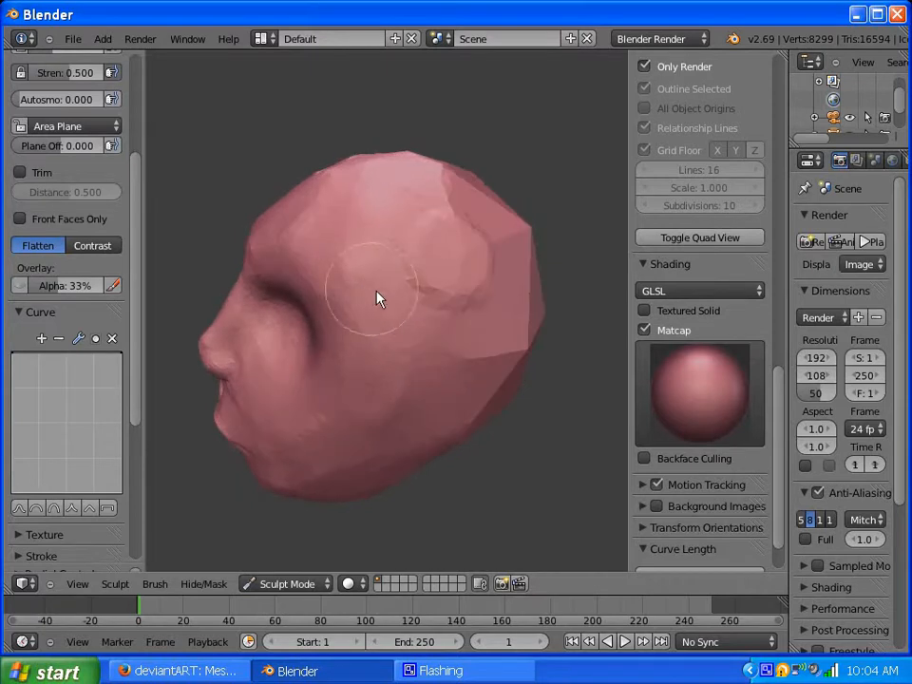
{"action": "left_click_drag", "start_coordinate": [418, 298], "coordinate": [413, 248]}
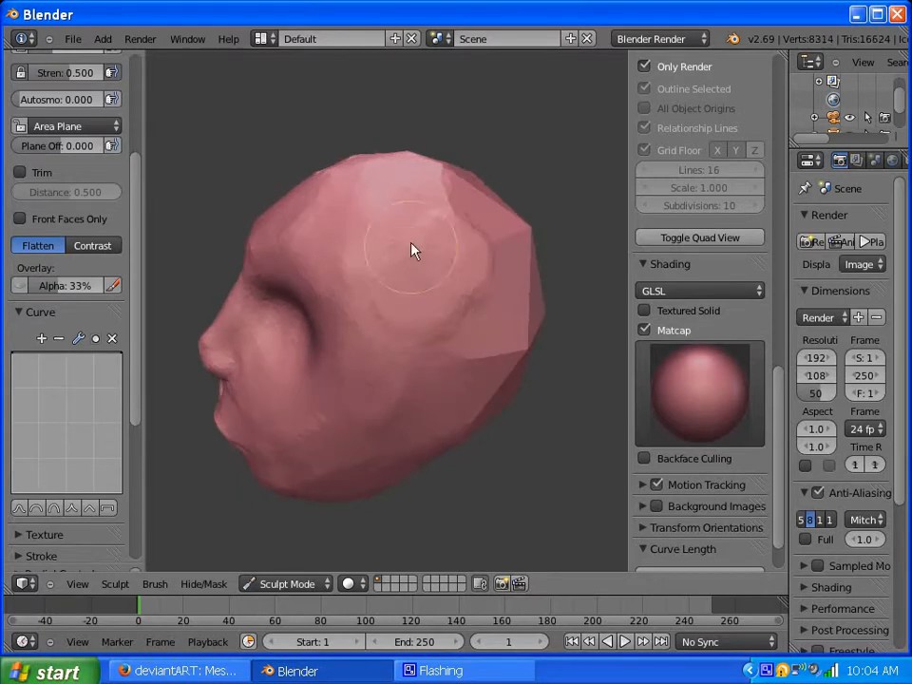
{"action": "mouse_move", "coordinate": [414, 248]}
{"action": "middle_mouse_down"}
{"action": "mouse_move", "coordinate": [426, 226]}
{"action": "mouse_move", "coordinate": [479, 232]}
{"action": "mouse_move", "coordinate": [462, 246]}
{"action": "middle_mouse_up"}
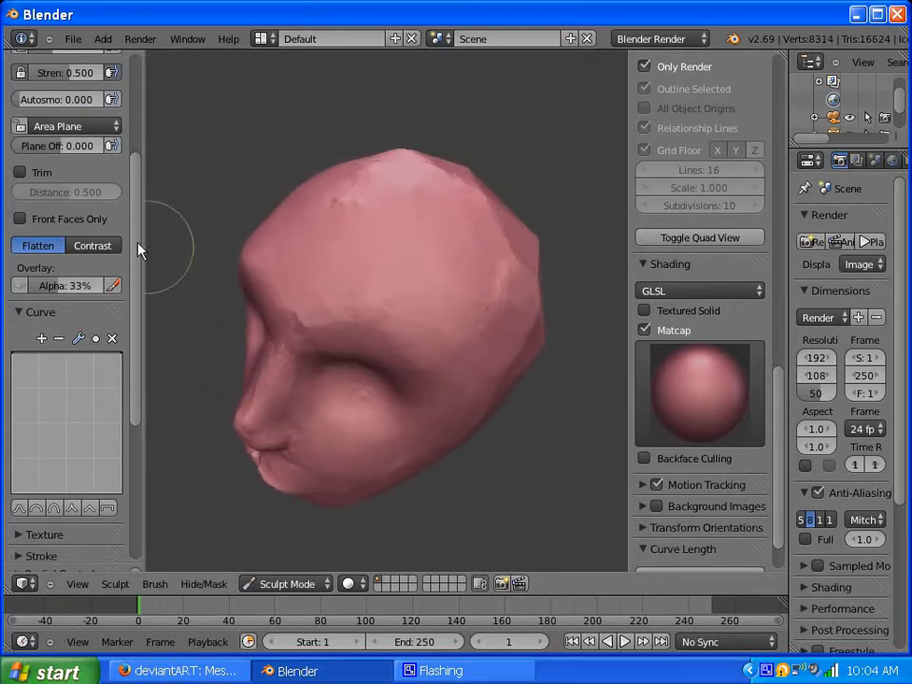
- Try the brush's Trim option with a distance of 0.448 on the side of the head, and turn Trim off again
{"action": "mouse_move", "coordinate": [130, 240]}
{"action": "left_mouse_down"}
{"action": "mouse_move", "coordinate": [142, 218]}
{"action": "mouse_move", "coordinate": [138, 187]}
{"action": "left_mouse_up"}
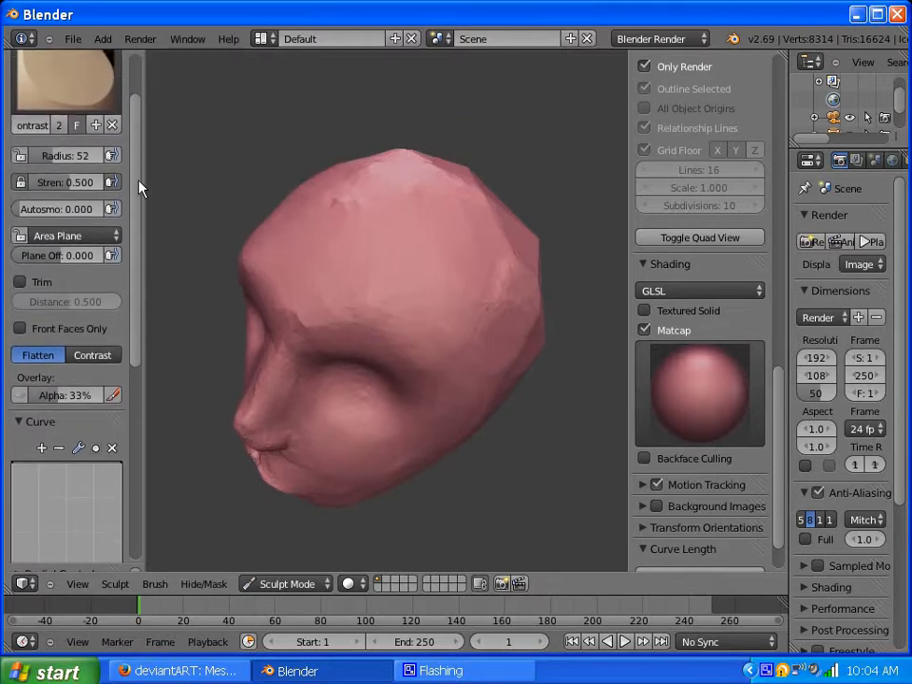
{"action": "left_click", "coordinate": [19, 283]}
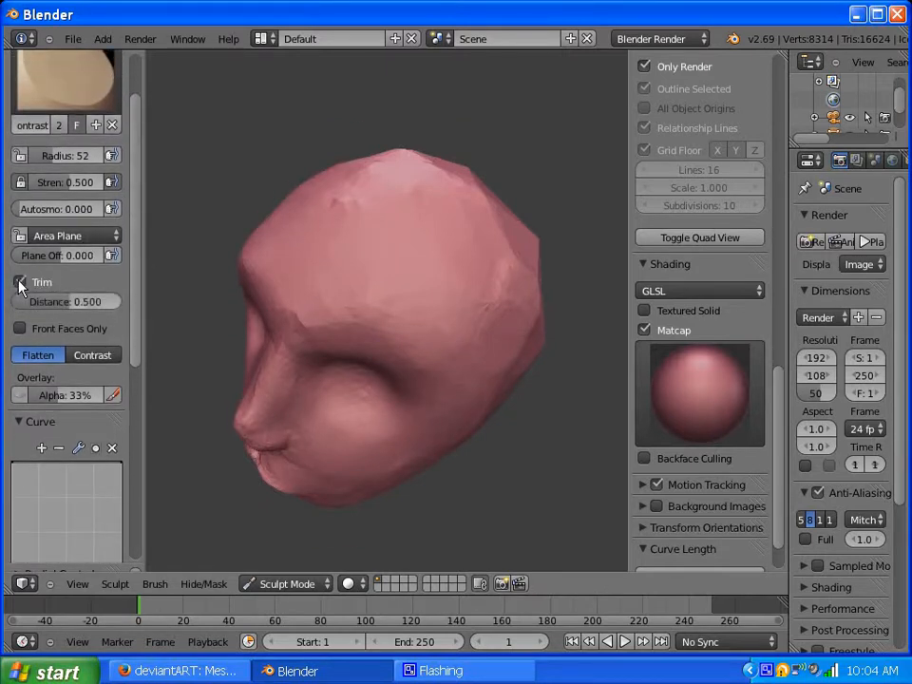
{"action": "left_click_drag", "start_coordinate": [68, 306], "coordinate": [45, 303]}
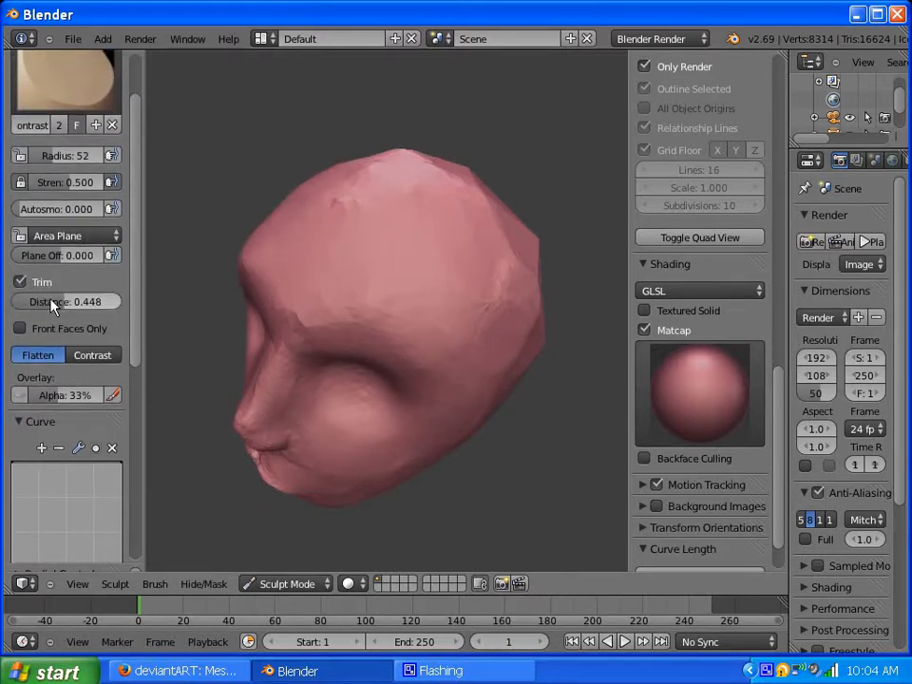
{"action": "left_click_drag", "start_coordinate": [490, 317], "coordinate": [490, 319]}
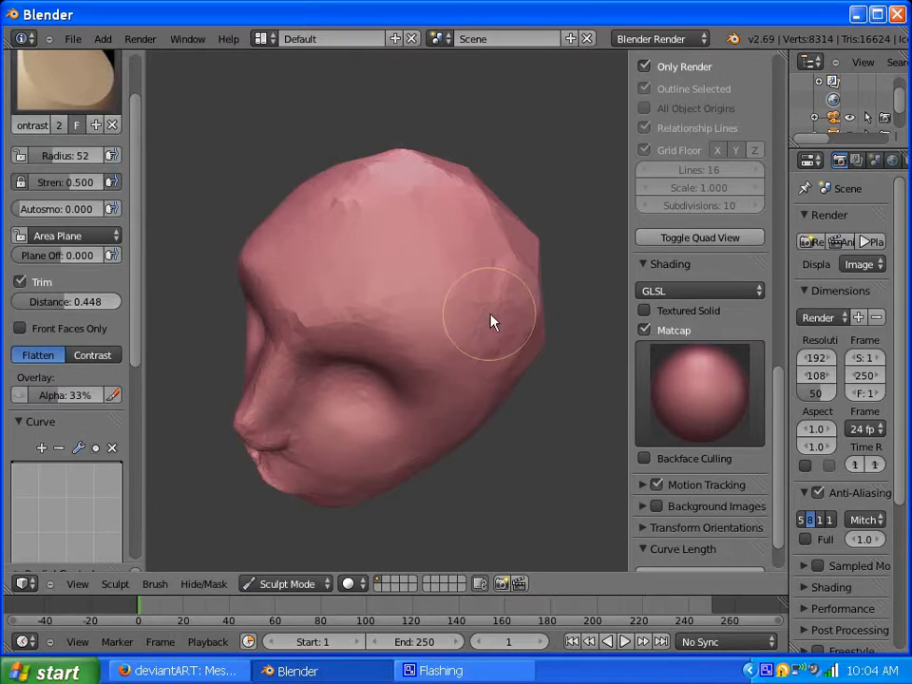
{"action": "left_click", "coordinate": [19, 282]}
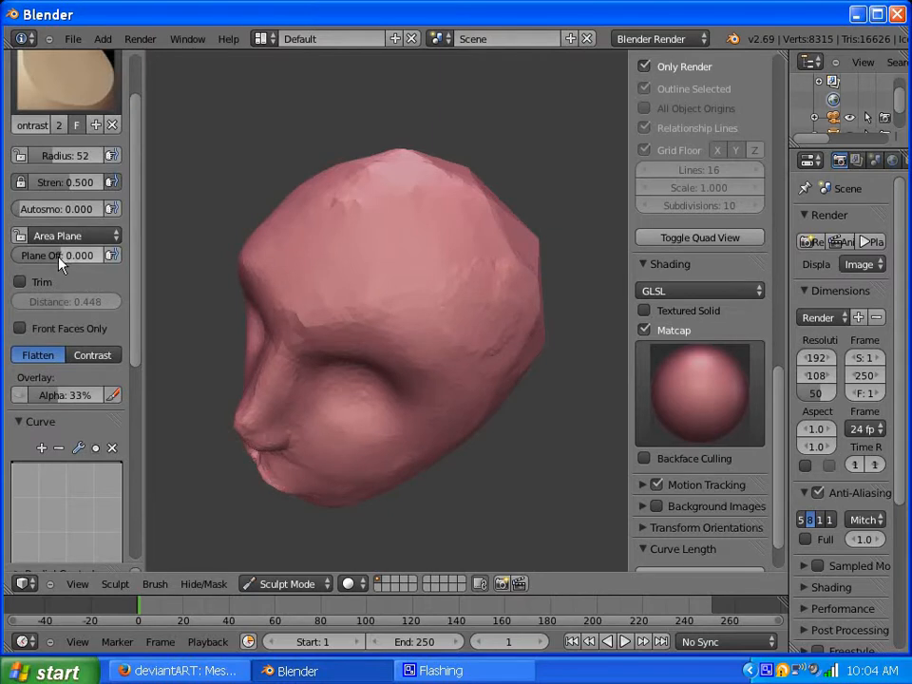
- Set the brush's plane offset to -0.063 and flatten the side and back of the skull
{"action": "left_click_drag", "start_coordinate": [60, 265], "coordinate": [53, 265]}
{"action": "mouse_move", "coordinate": [497, 305]}
{"action": "left_mouse_down"}
{"action": "mouse_move", "coordinate": [474, 271]}
{"action": "mouse_move", "coordinate": [482, 287]}
{"action": "mouse_move", "coordinate": [483, 271]}
{"action": "left_mouse_up"}
{"action": "mouse_move", "coordinate": [483, 271]}
{"action": "middle_mouse_down"}
{"action": "mouse_move", "coordinate": [397, 245]}
{"action": "mouse_move", "coordinate": [374, 249]}
{"action": "middle_mouse_up"}
{"action": "mouse_move", "coordinate": [376, 302]}
{"action": "left_mouse_down"}
{"action": "mouse_move", "coordinate": [394, 260]}
{"action": "mouse_move", "coordinate": [383, 340]}
{"action": "left_mouse_up"}
{"action": "mouse_move", "coordinate": [383, 340]}
{"action": "middle_mouse_down"}
{"action": "mouse_move", "coordinate": [466, 288]}
{"action": "mouse_move", "coordinate": [509, 275]}
{"action": "mouse_move", "coordinate": [493, 308]}
{"action": "middle_mouse_up"}
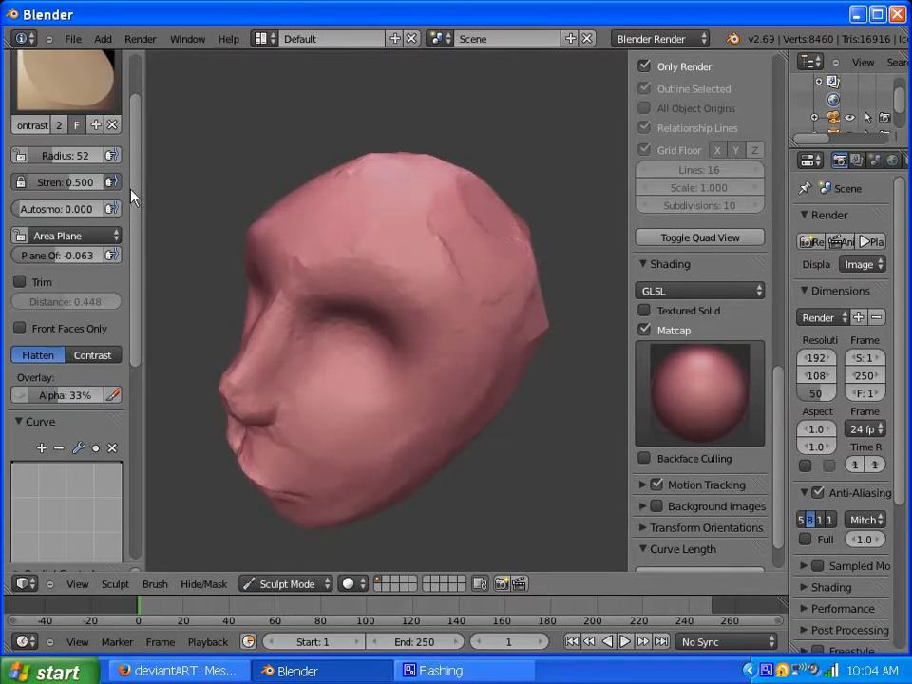
- Choose the Polish brush with the root falloff curve and polish the upper side of the skull
{"action": "scroll", "coordinate": [131, 197], "scroll_direction": "up", "scroll_amount": 3}
{"action": "left_click", "coordinate": [73, 159]}
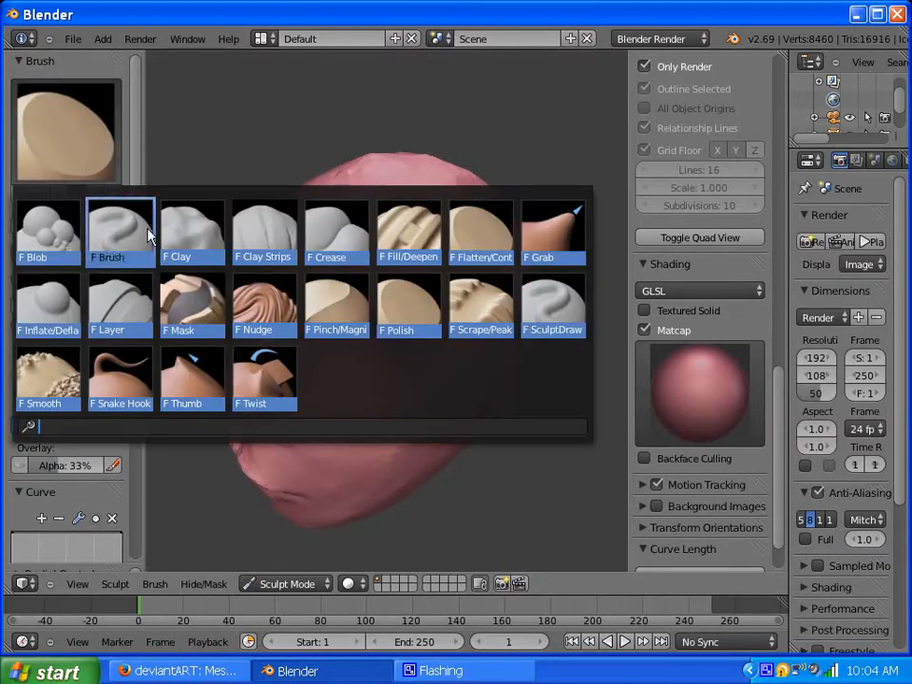
{"action": "left_click", "coordinate": [410, 319]}
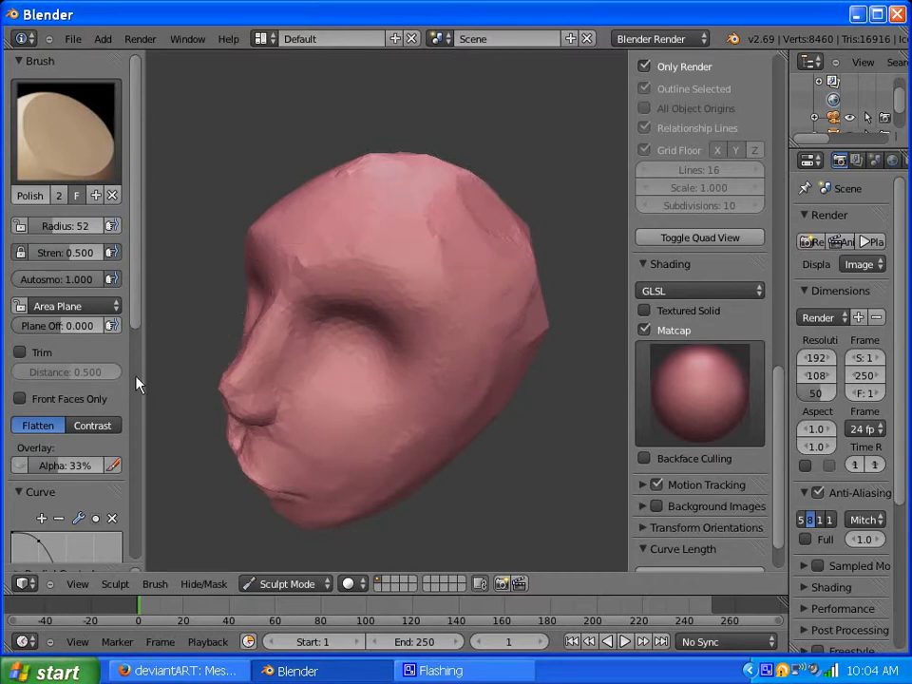
{"action": "scroll", "coordinate": [137, 314], "scroll_direction": "down", "scroll_amount": 5}
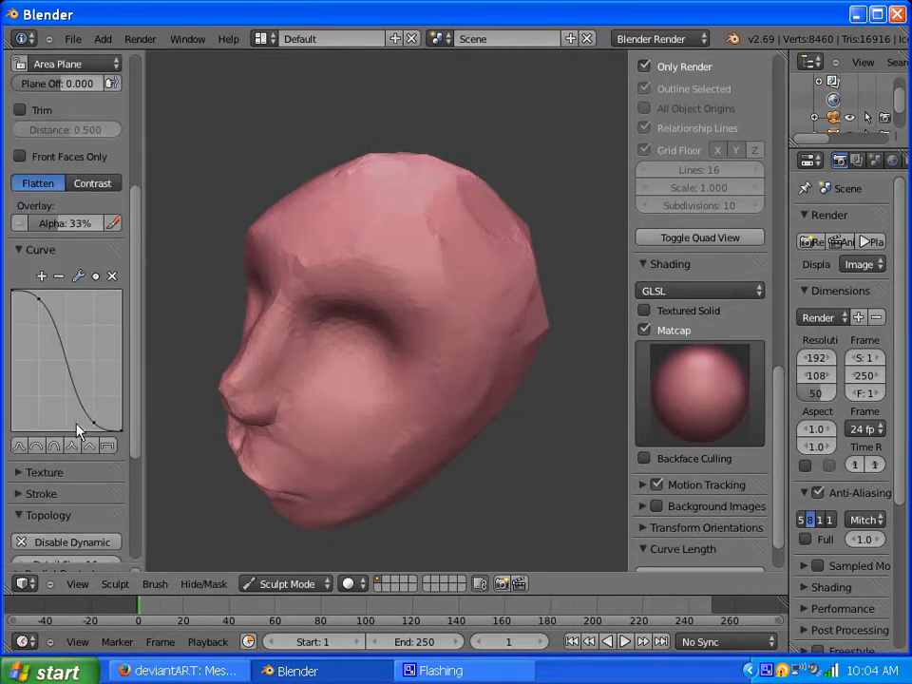
{"action": "left_click", "coordinate": [55, 446]}
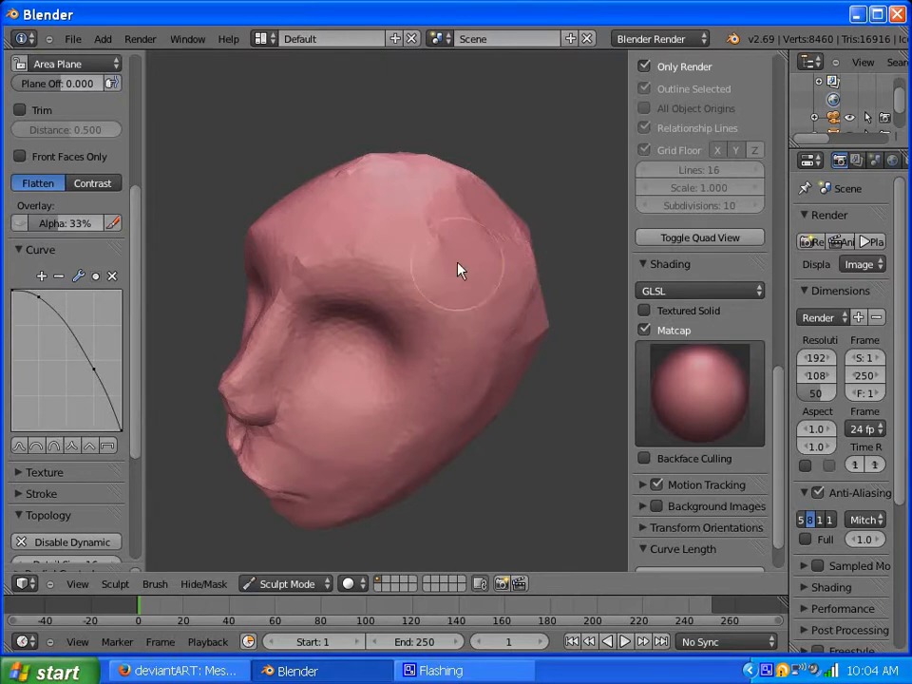
{"action": "middle_click_drag", "start_coordinate": [488, 280], "coordinate": [399, 248]}
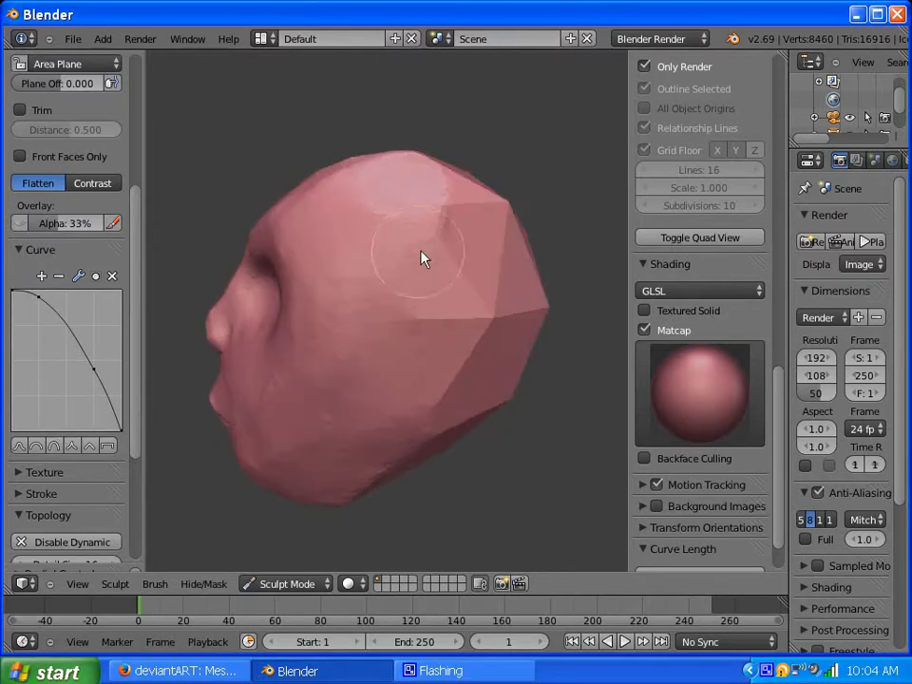
{"action": "left_click_drag", "start_coordinate": [422, 257], "coordinate": [448, 219]}
{"action": "middle_click_drag", "start_coordinate": [447, 219], "coordinate": [471, 315]}
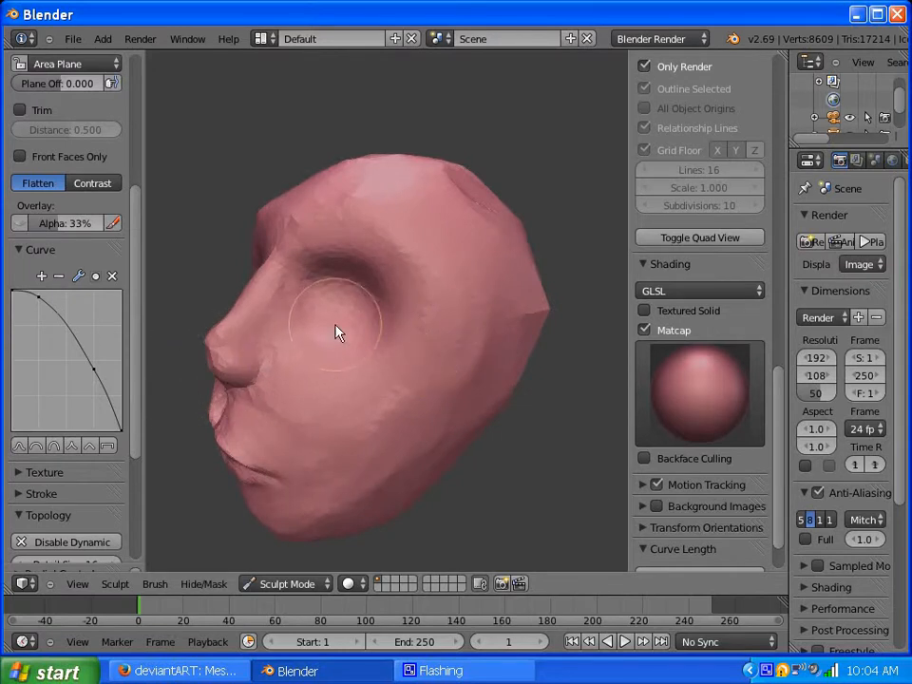
- Enlarge the Polish brush and smooth the side of the cheek and jaw
{"action": "key", "text": "f"}
{"action": "left_click", "coordinate": [344, 376]}
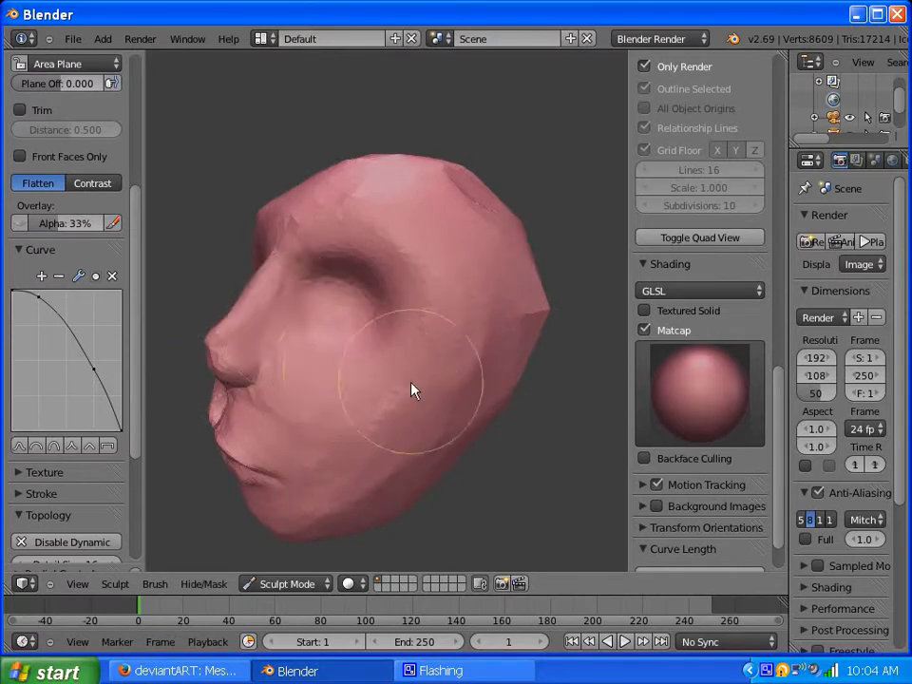
{"action": "left_click_drag", "start_coordinate": [450, 397], "coordinate": [431, 418]}
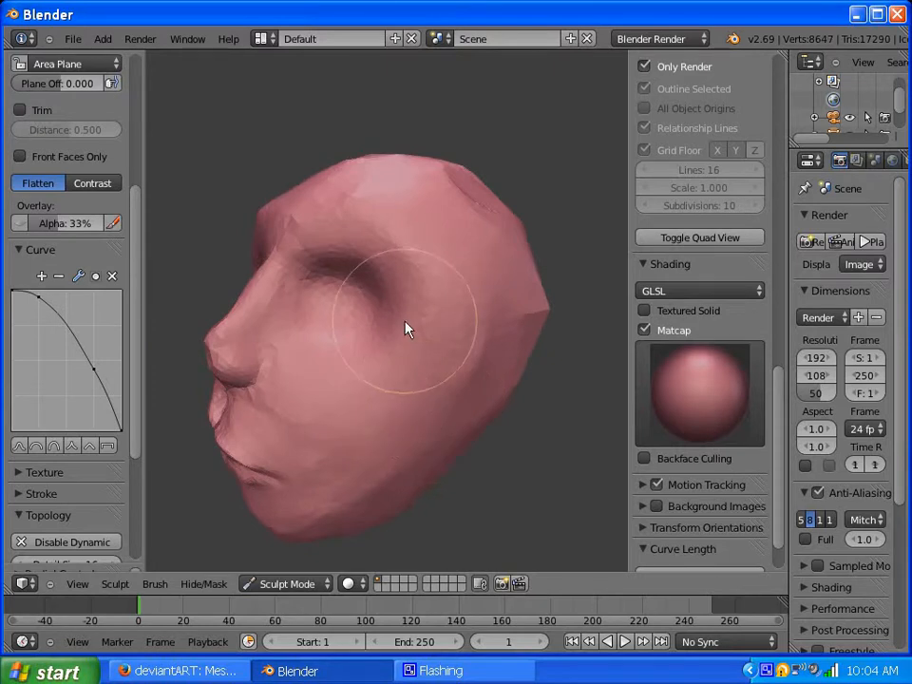
- Shrink the Polish brush and polish the bridge of the nose
{"action": "middle_click_drag", "start_coordinate": [405, 326], "coordinate": [473, 333]}
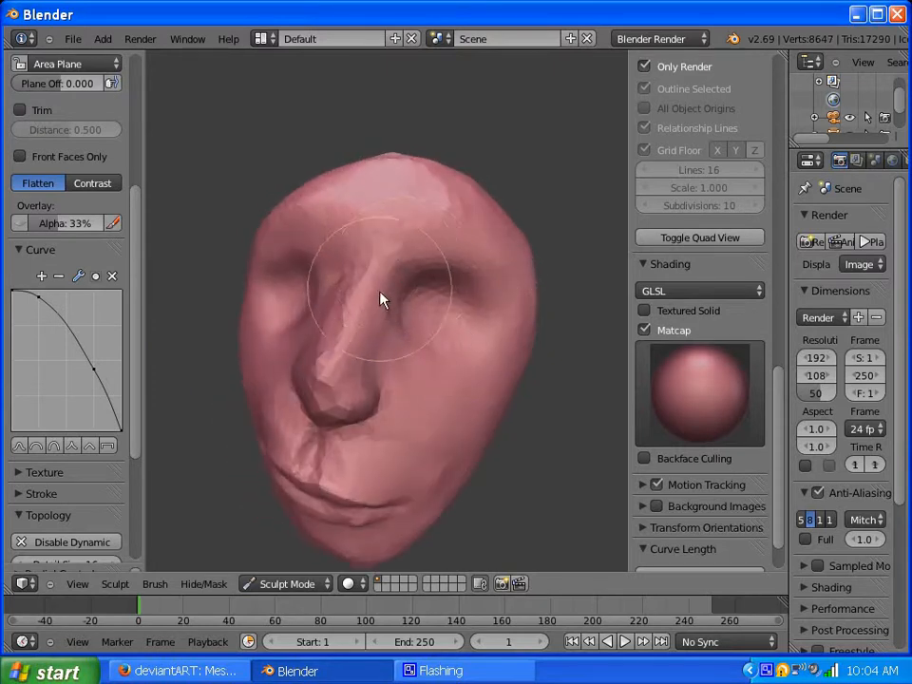
{"action": "key", "text": "f"}
{"action": "left_click", "coordinate": [355, 297]}
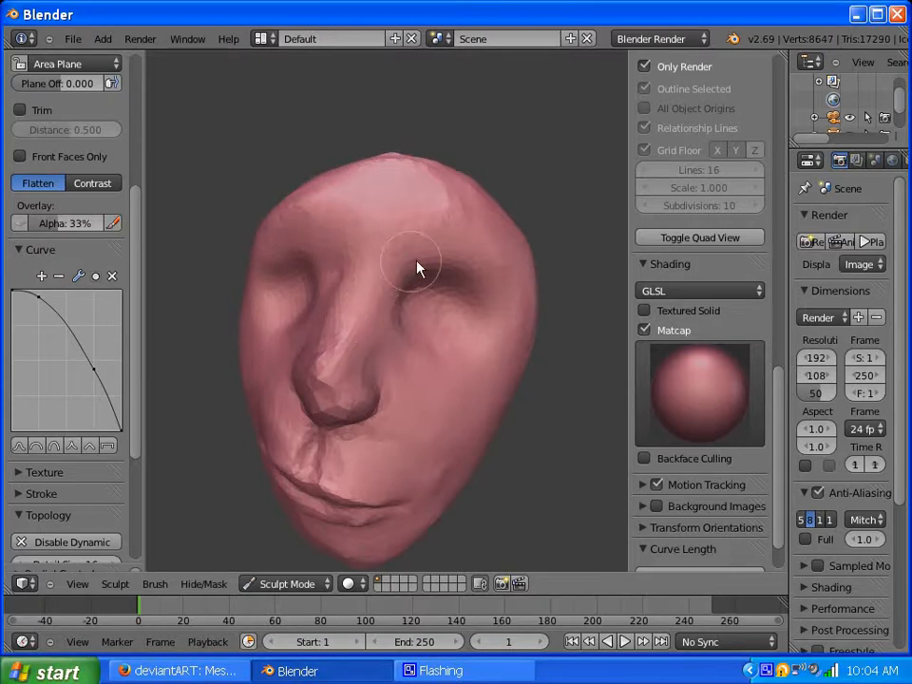
- Polish the side of the skull between the temple and the back of the head with the Polish brush
{"action": "middle_click_drag", "start_coordinate": [448, 246], "coordinate": [371, 287]}
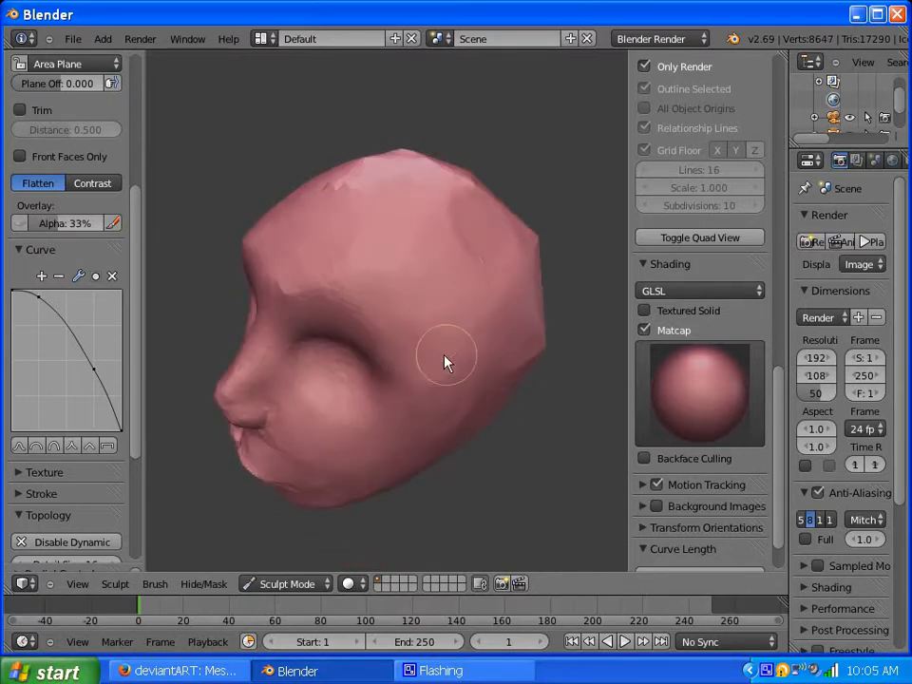
{"action": "mouse_move", "coordinate": [412, 279]}
{"action": "middle_mouse_down"}
{"action": "mouse_move", "coordinate": [358, 261]}
{"action": "mouse_move", "coordinate": [350, 233]}
{"action": "mouse_move", "coordinate": [407, 267]}
{"action": "mouse_move", "coordinate": [448, 224]}
{"action": "mouse_move", "coordinate": [399, 271]}
{"action": "mouse_move", "coordinate": [415, 314]}
{"action": "middle_mouse_up"}
{"action": "mouse_move", "coordinate": [415, 314]}
{"action": "left_mouse_down"}
{"action": "mouse_move", "coordinate": [405, 291]}
{"action": "mouse_move", "coordinate": [413, 272]}
{"action": "mouse_move", "coordinate": [382, 277]}
{"action": "left_mouse_up"}
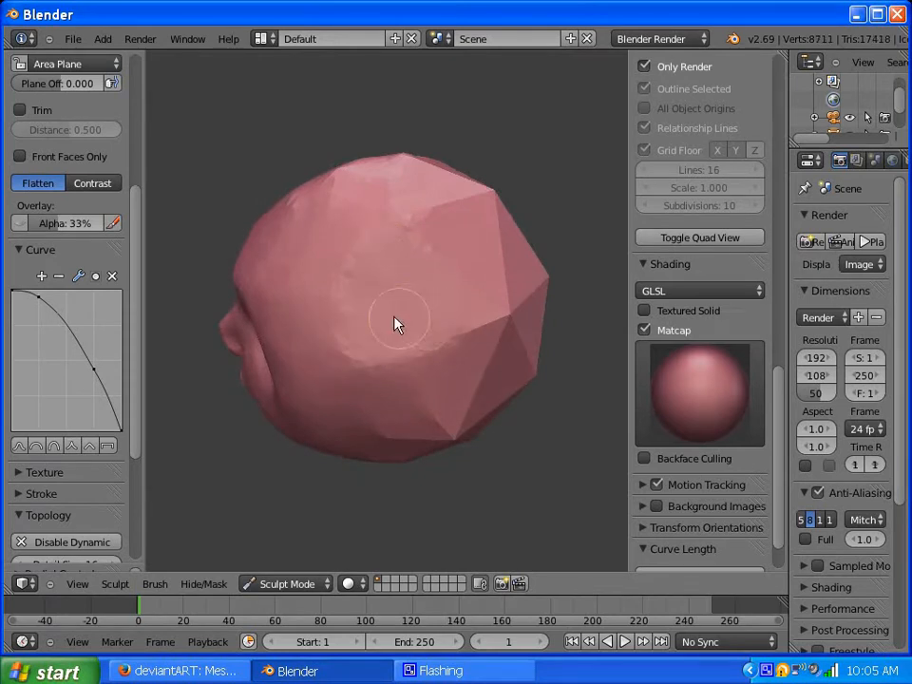
{"action": "middle_click_drag", "start_coordinate": [396, 319], "coordinate": [469, 244]}
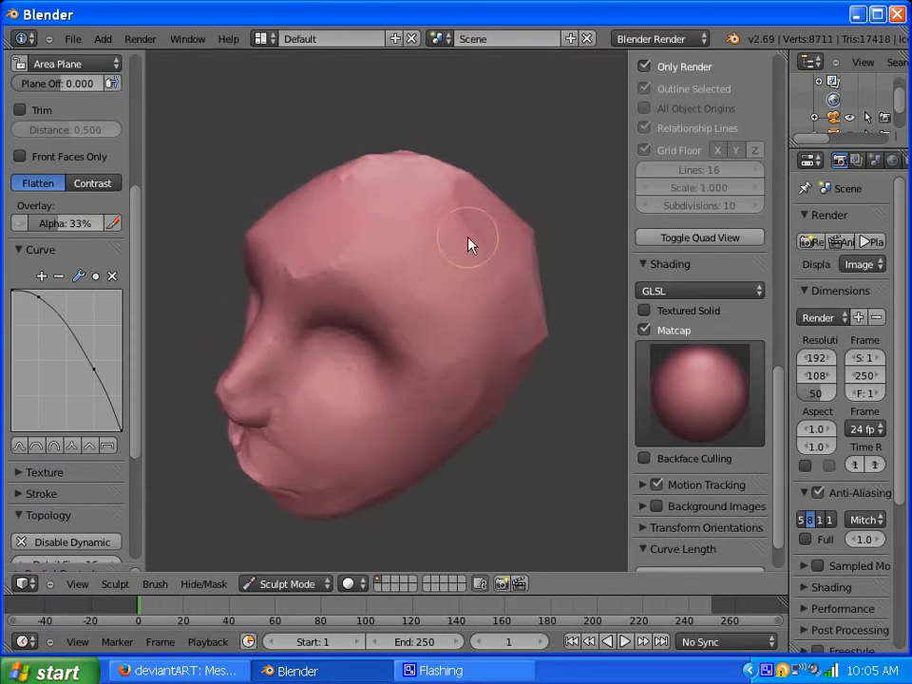
- Polish the tip and lower bridge of the nose to even out its facets
{"action": "middle_click_drag", "start_coordinate": [399, 229], "coordinate": [517, 201]}
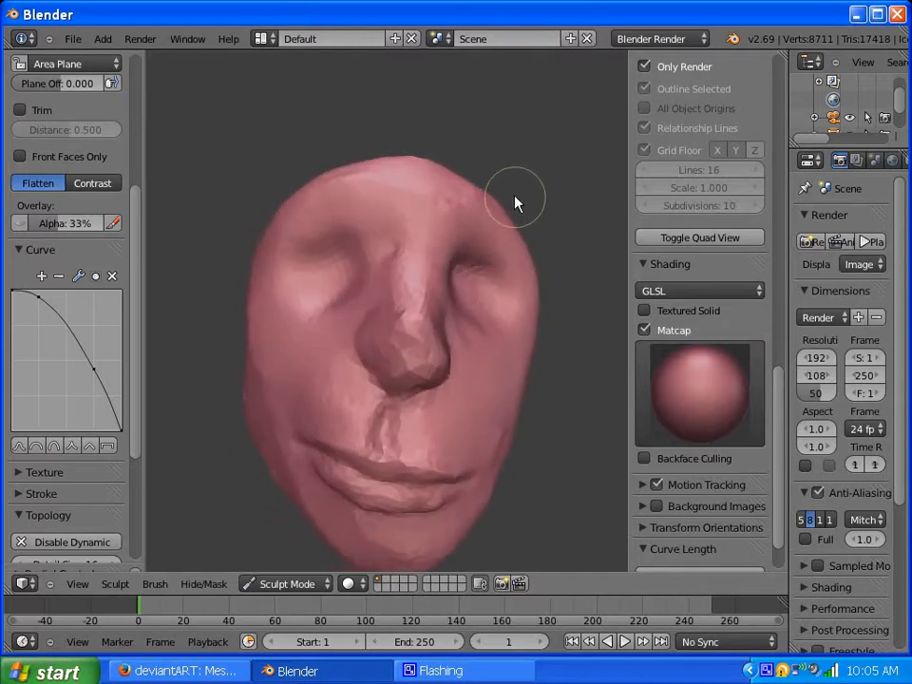
{"action": "left_click_drag", "start_coordinate": [431, 337], "coordinate": [415, 348]}
{"action": "mouse_move", "coordinate": [367, 343]}
{"action": "middle_mouse_down"}
{"action": "mouse_move", "coordinate": [304, 318]}
{"action": "mouse_move", "coordinate": [285, 334]}
{"action": "mouse_move", "coordinate": [392, 356]}
{"action": "middle_mouse_up"}
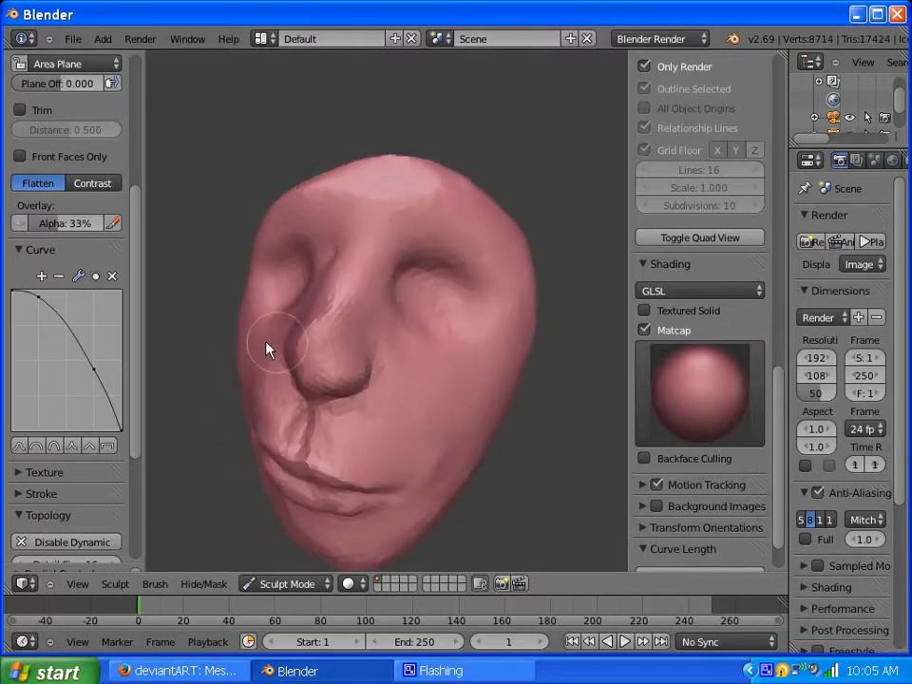
- Choose the SculptDraw brush in Add mode and build up the tip of the nose from both sides
{"action": "left_click_drag", "start_coordinate": [132, 230], "coordinate": [134, 92]}
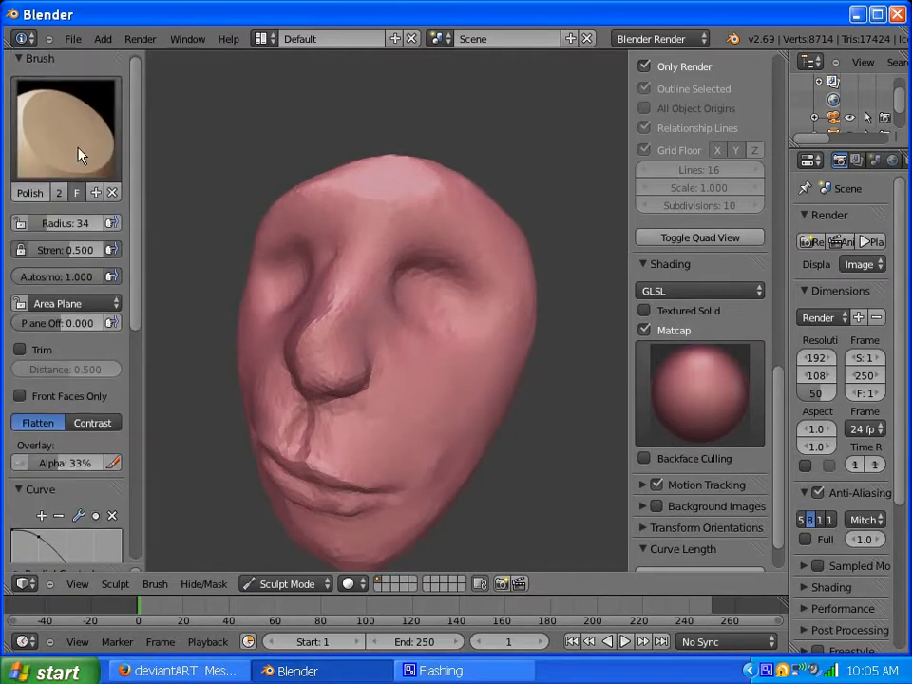
{"action": "left_click", "coordinate": [82, 153]}
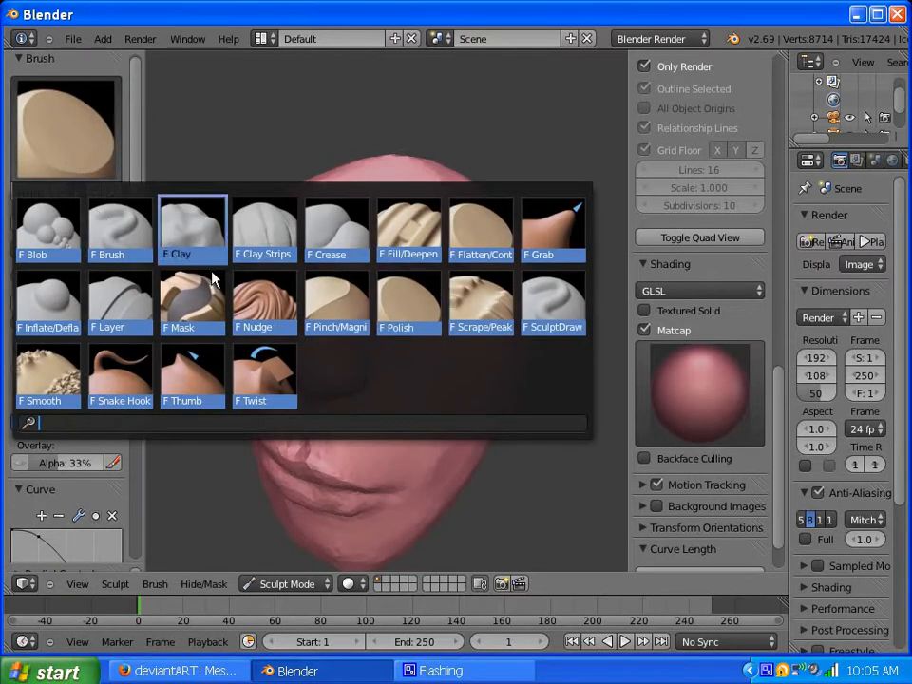
{"action": "left_click", "coordinate": [544, 321]}
{"action": "middle_click_drag", "start_coordinate": [324, 343], "coordinate": [393, 381]}
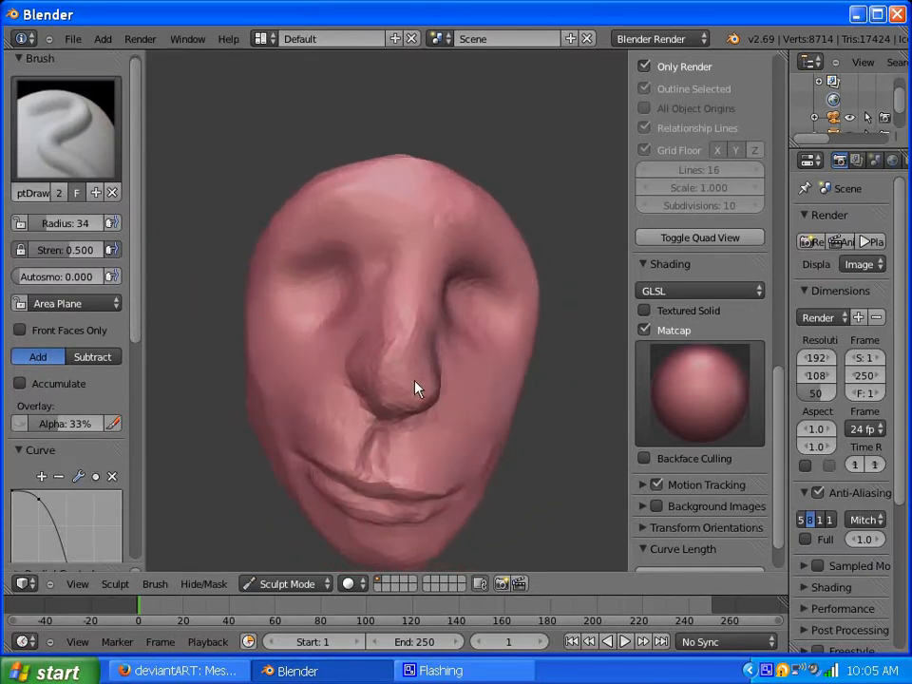
{"action": "middle_click_drag", "start_coordinate": [371, 256], "coordinate": [276, 330]}
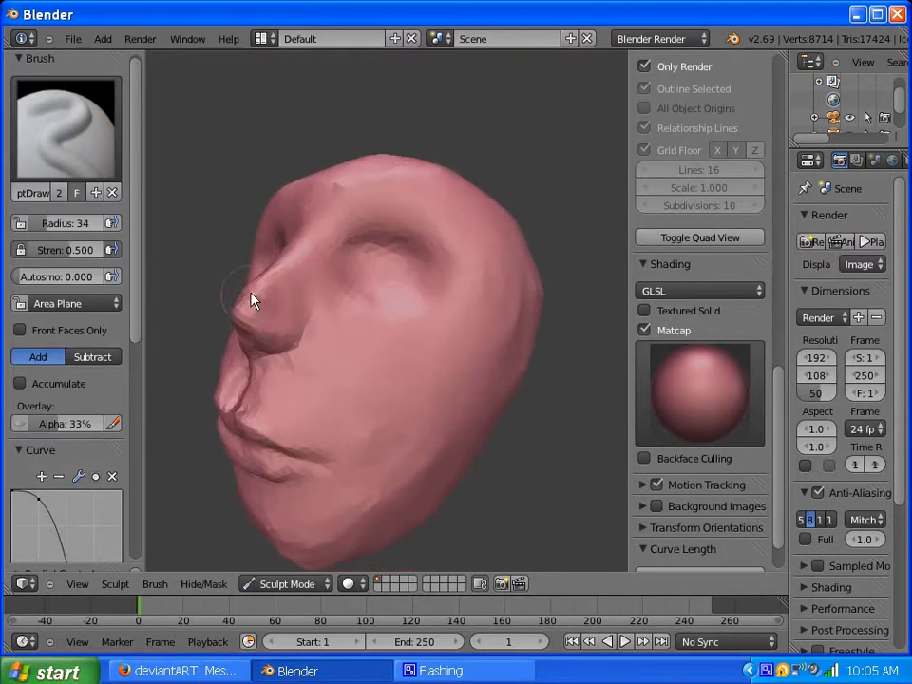
{"action": "left_click_drag", "start_coordinate": [252, 300], "coordinate": [281, 291]}
{"action": "middle_click_drag", "start_coordinate": [281, 291], "coordinate": [470, 308]}
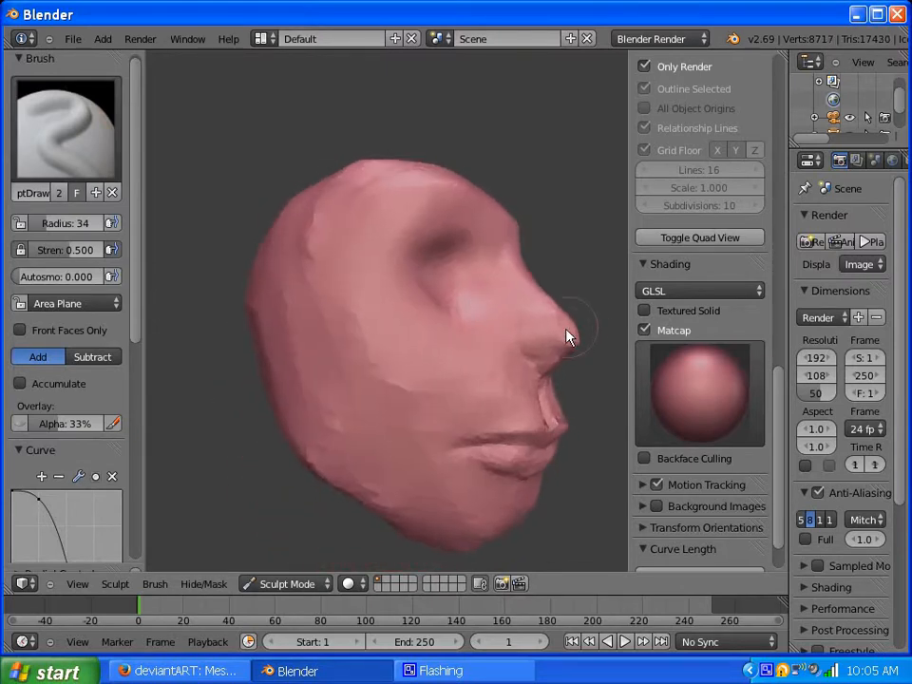
{"action": "left_click_drag", "start_coordinate": [564, 336], "coordinate": [570, 322]}
{"action": "mouse_move", "coordinate": [570, 323]}
{"action": "middle_mouse_down"}
{"action": "mouse_move", "coordinate": [465, 342]}
{"action": "mouse_move", "coordinate": [399, 316]}
{"action": "mouse_move", "coordinate": [312, 301]}
{"action": "mouse_move", "coordinate": [336, 310]}
{"action": "mouse_move", "coordinate": [473, 304]}
{"action": "middle_mouse_up"}
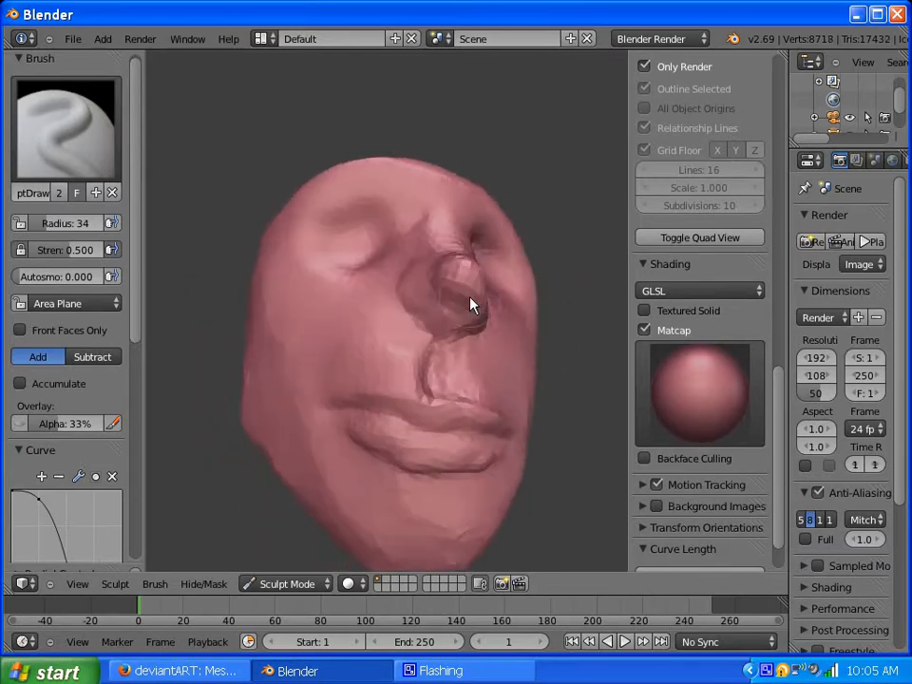
- Choose the Crease brush in Subtract mode and carve creases at the mouth corners and beneath the lower lip
{"action": "left_click", "coordinate": [108, 175]}
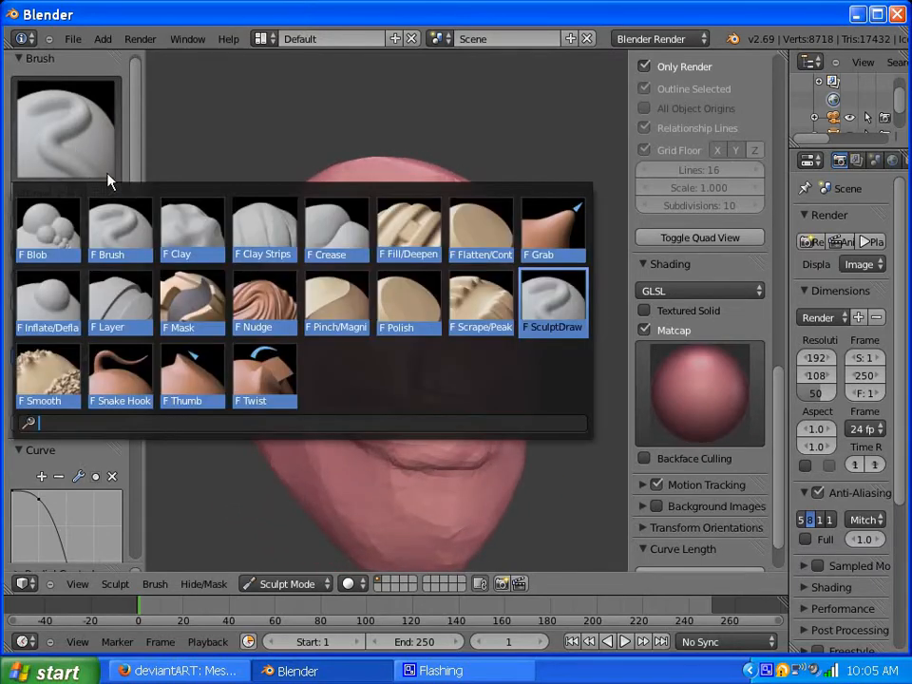
{"action": "left_click", "coordinate": [324, 250]}
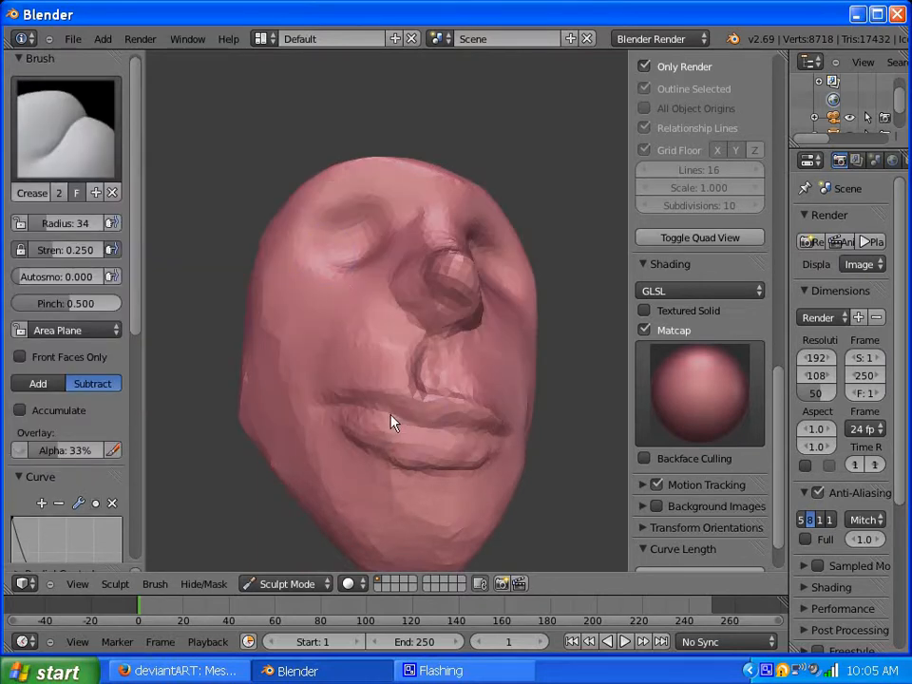
{"action": "left_click", "coordinate": [348, 417]}
{"action": "mouse_move", "coordinate": [348, 417]}
{"action": "middle_mouse_down"}
{"action": "mouse_move", "coordinate": [379, 408]}
{"action": "mouse_move", "coordinate": [359, 404]}
{"action": "middle_mouse_up"}
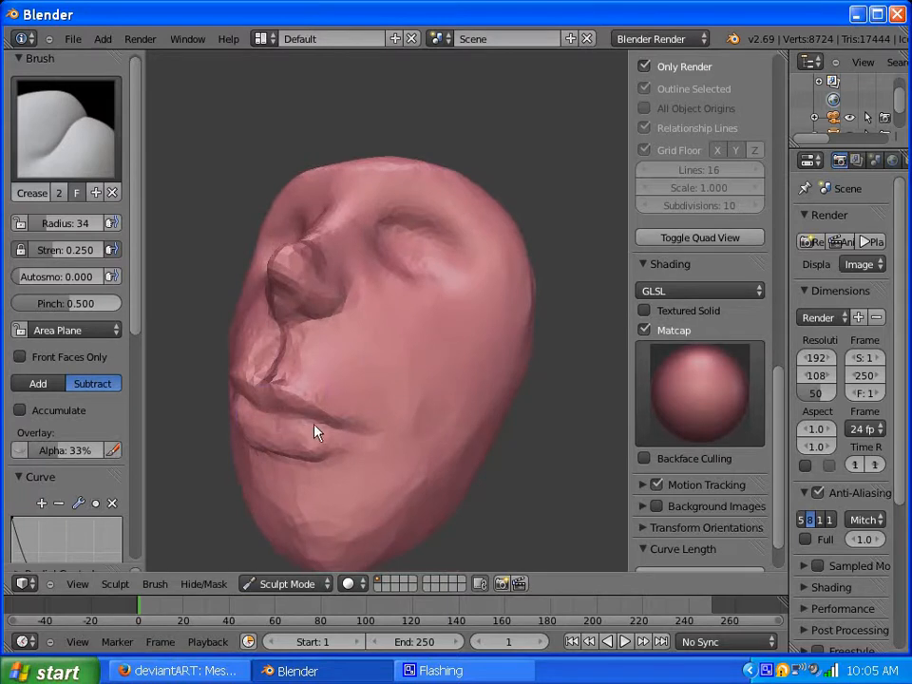
{"action": "left_click_drag", "start_coordinate": [330, 432], "coordinate": [309, 439]}
{"action": "middle_click_drag", "start_coordinate": [320, 419], "coordinate": [394, 413]}
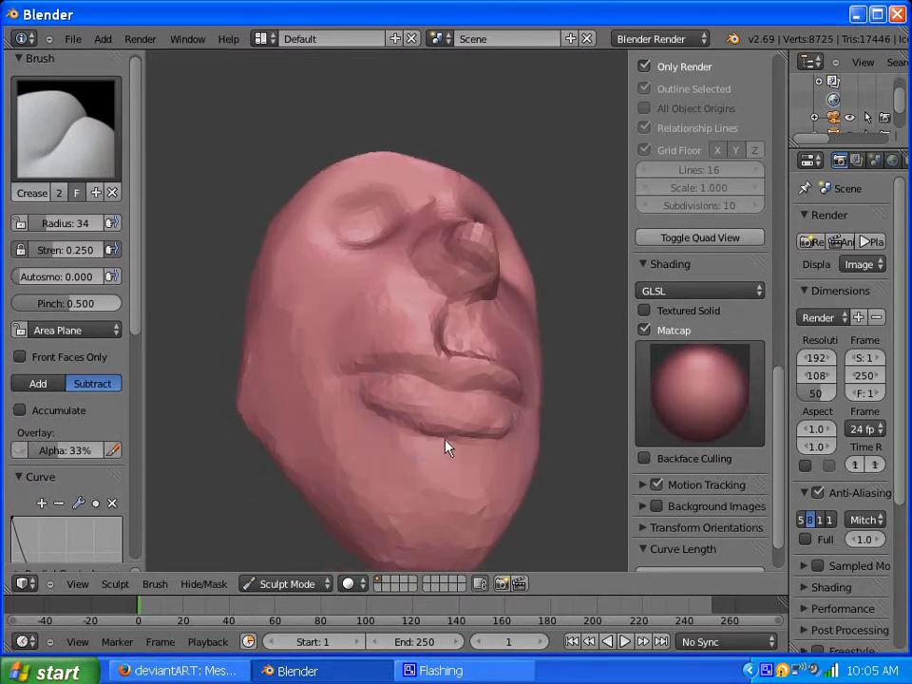
{"action": "mouse_move", "coordinate": [446, 447]}
{"action": "middle_mouse_down"}
{"action": "mouse_move", "coordinate": [415, 383]}
{"action": "mouse_move", "coordinate": [340, 417]}
{"action": "mouse_move", "coordinate": [338, 395]}
{"action": "mouse_move", "coordinate": [362, 440]}
{"action": "mouse_move", "coordinate": [326, 429]}
{"action": "mouse_move", "coordinate": [323, 408]}
{"action": "middle_mouse_up"}
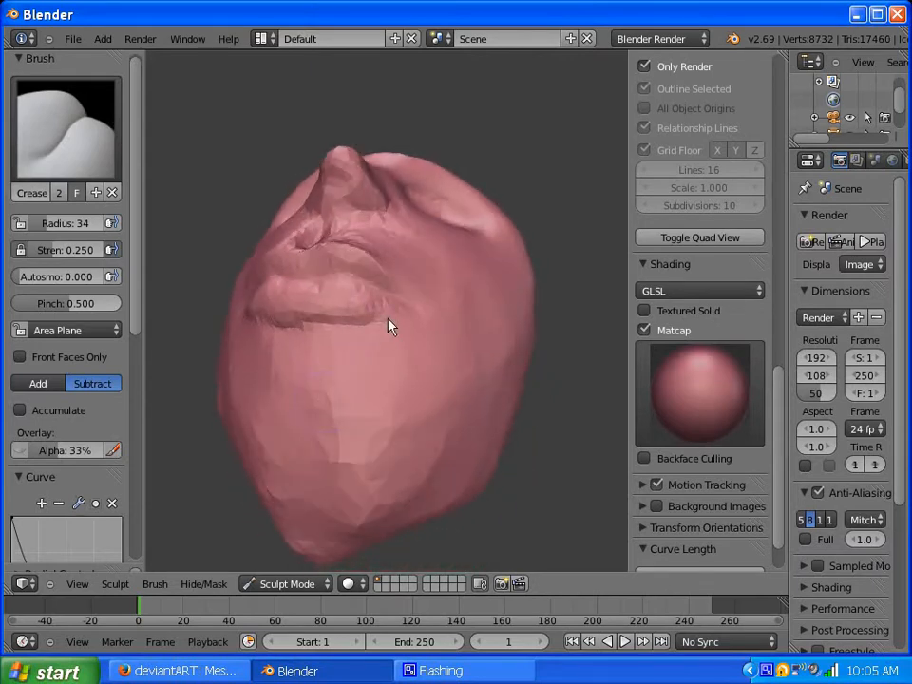
{"action": "middle_click_drag", "start_coordinate": [365, 326], "coordinate": [285, 353]}
{"action": "mouse_move", "coordinate": [344, 351]}
{"action": "middle_mouse_down"}
{"action": "mouse_move", "coordinate": [468, 369]}
{"action": "mouse_move", "coordinate": [438, 425]}
{"action": "mouse_move", "coordinate": [479, 414]}
{"action": "mouse_move", "coordinate": [399, 372]}
{"action": "mouse_move", "coordinate": [436, 423]}
{"action": "mouse_move", "coordinate": [507, 413]}
{"action": "middle_mouse_up"}
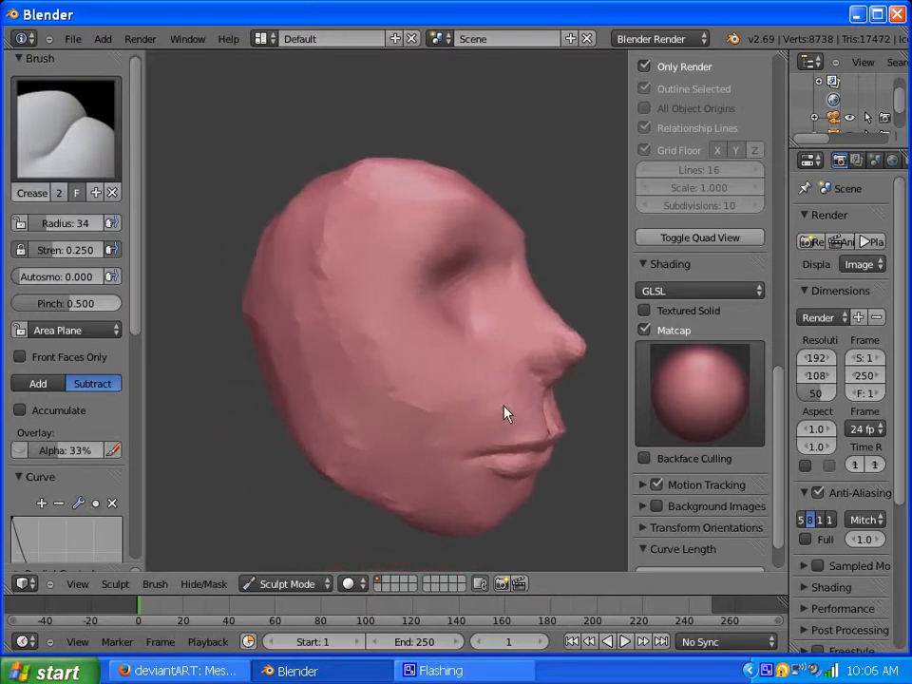
- Choose the Grab brush, set its radius to 38, and pull the tip of the nose upward in side view
{"action": "left_click", "coordinate": [82, 139]}
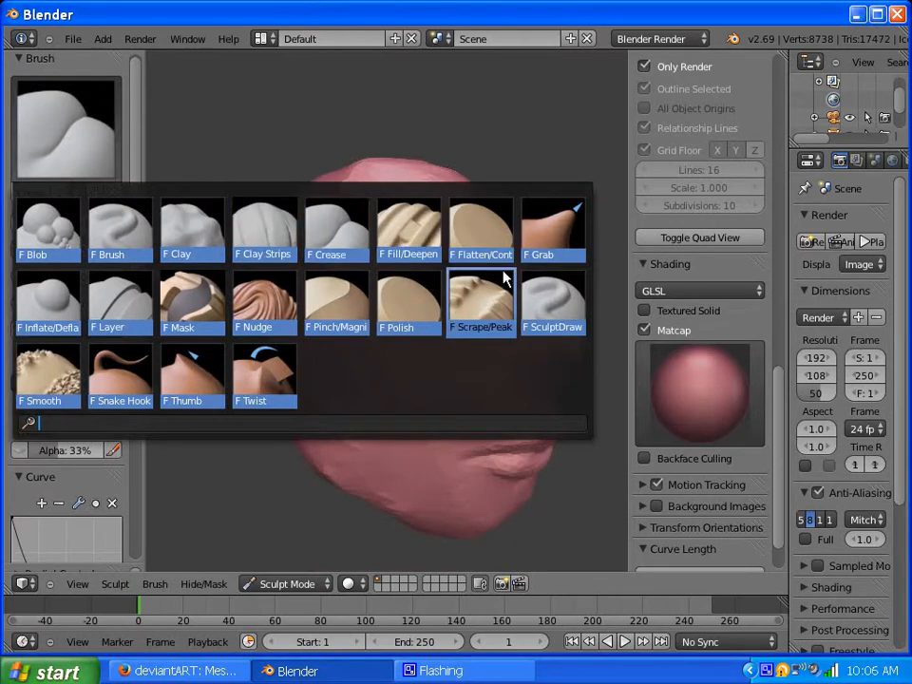
{"action": "left_click", "coordinate": [551, 249]}
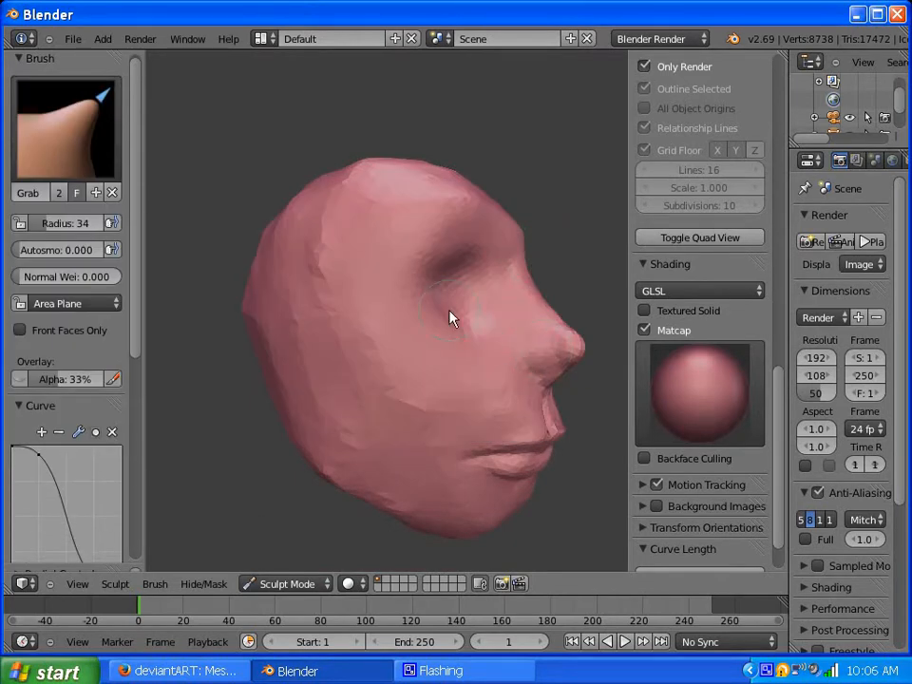
{"action": "key", "text": "f"}
{"action": "left_click", "coordinate": [507, 394]}
{"action": "scroll", "coordinate": [503, 356], "scroll_direction": "down", "scroll_amount": 2}
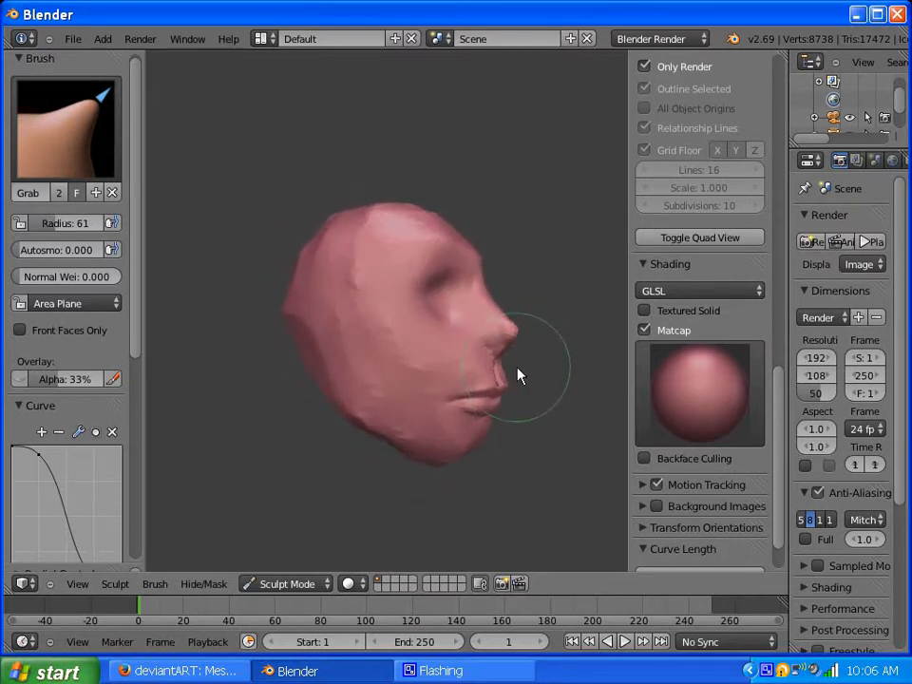
{"action": "middle_click_drag", "start_coordinate": [520, 376], "coordinate": [550, 362]}
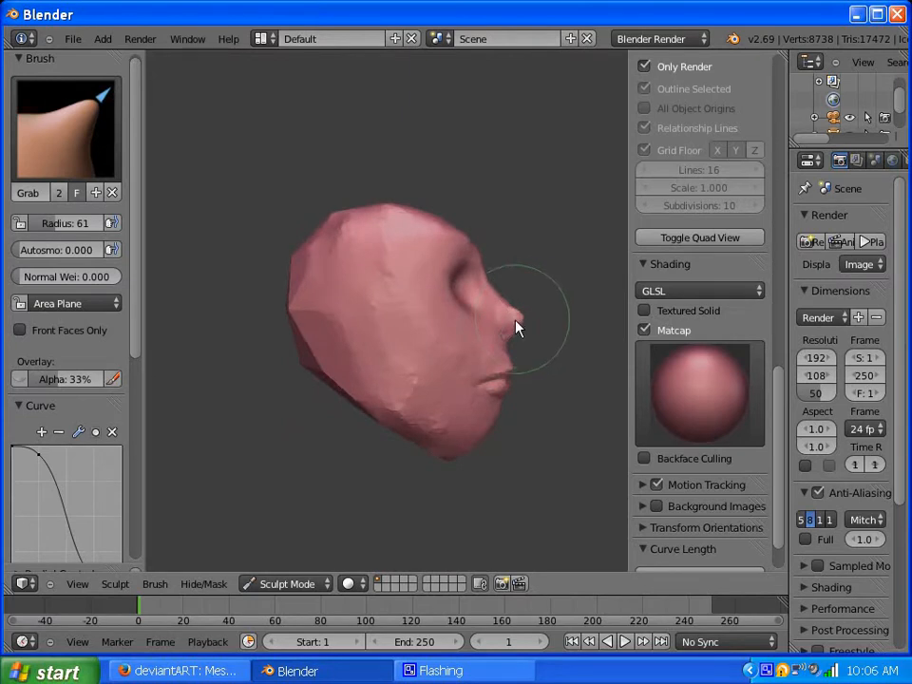
{"action": "mouse_move", "coordinate": [533, 338]}
{"action": "left_mouse_down"}
{"action": "mouse_move", "coordinate": [536, 323]}
{"action": "mouse_move", "coordinate": [517, 323]}
{"action": "left_mouse_up"}
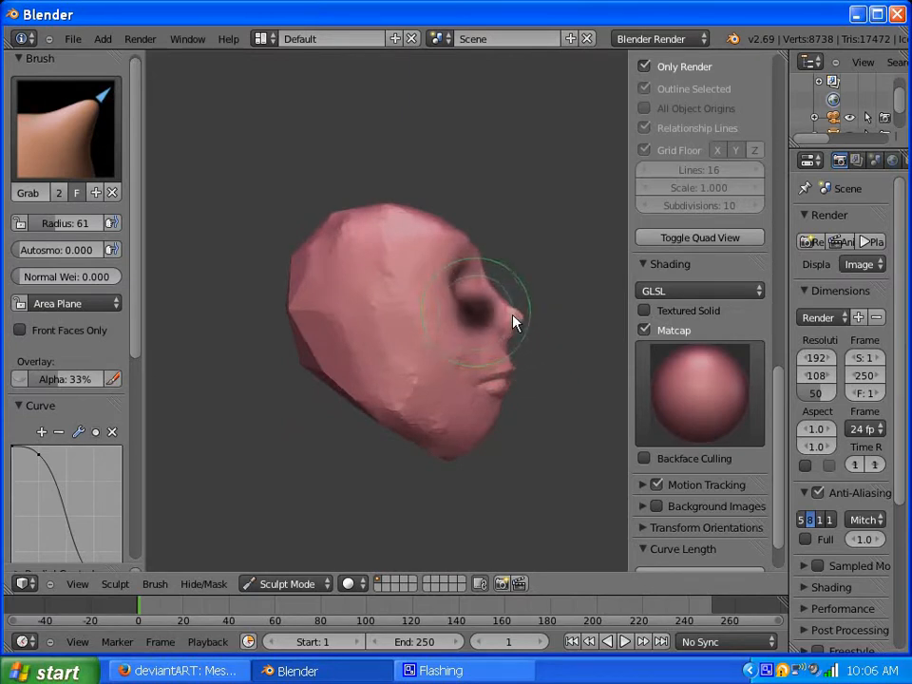
{"action": "left_click", "coordinate": [511, 323]}
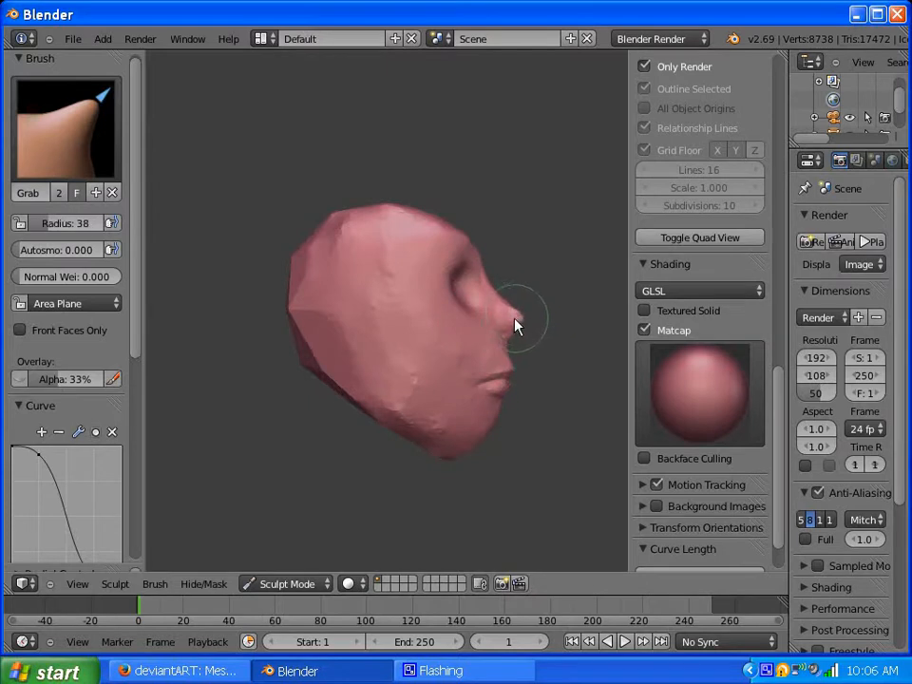
{"action": "mouse_move", "coordinate": [514, 326]}
{"action": "left_mouse_down"}
{"action": "mouse_move", "coordinate": [541, 332]}
{"action": "mouse_move", "coordinate": [544, 312]}
{"action": "mouse_move", "coordinate": [521, 300]}
{"action": "left_mouse_up"}
- Pull the nose farther forward from the face with the Grab brush
{"action": "mouse_move", "coordinate": [546, 331]}
{"action": "middle_mouse_down"}
{"action": "mouse_move", "coordinate": [509, 302]}
{"action": "mouse_move", "coordinate": [397, 316]}
{"action": "mouse_move", "coordinate": [309, 308]}
{"action": "middle_mouse_up"}
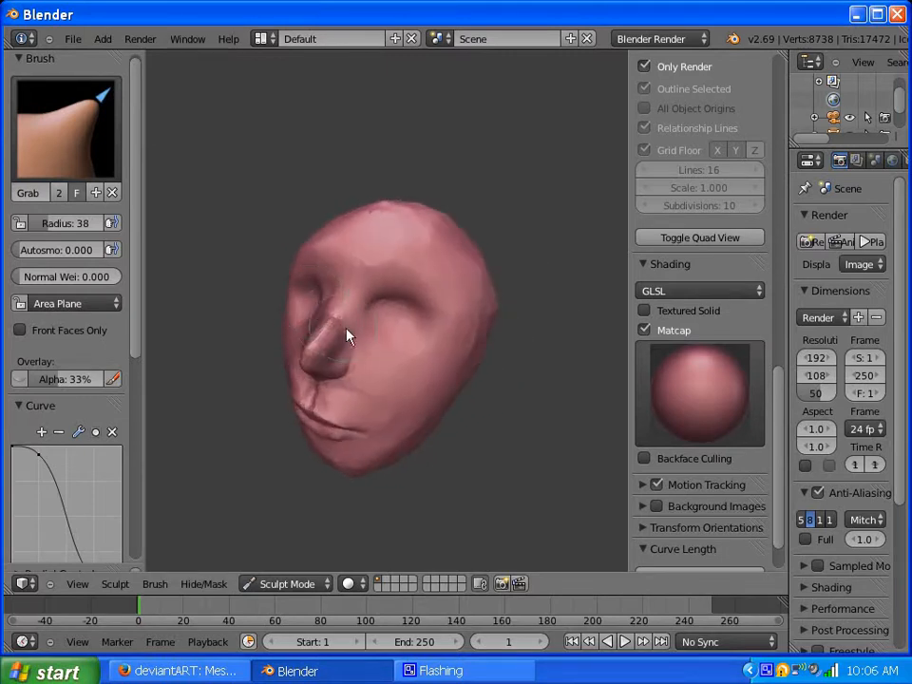
{"action": "middle_click_drag", "start_coordinate": [347, 350], "coordinate": [296, 337]}
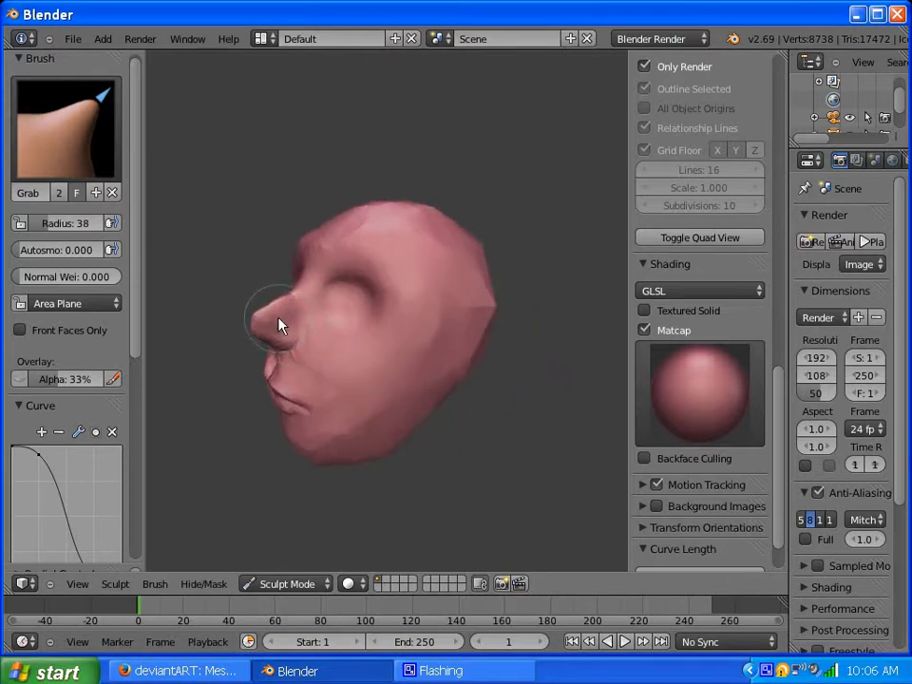
{"action": "left_click_drag", "start_coordinate": [279, 322], "coordinate": [255, 323]}
{"action": "mouse_move", "coordinate": [326, 345]}
{"action": "middle_mouse_down"}
{"action": "mouse_move", "coordinate": [527, 363]}
{"action": "mouse_move", "coordinate": [546, 381]}
{"action": "mouse_move", "coordinate": [457, 383]}
{"action": "mouse_move", "coordinate": [356, 369]}
{"action": "middle_mouse_up"}
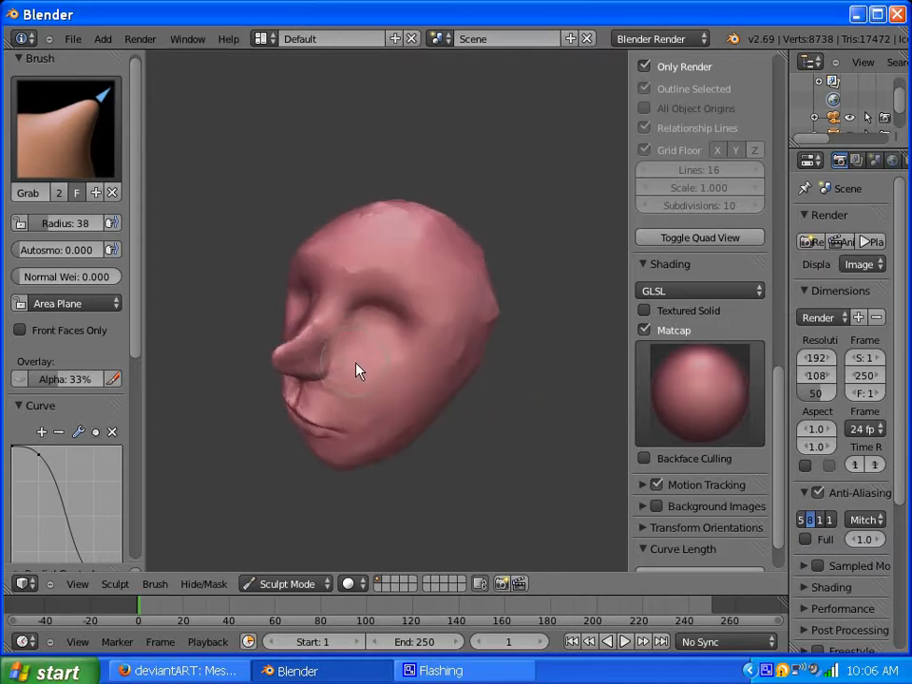
- Apply the Inflate/Deflate brush to the nose tip in Deflate mode and switch it to Inflate for thickening the nose
{"action": "left_click", "coordinate": [73, 142]}
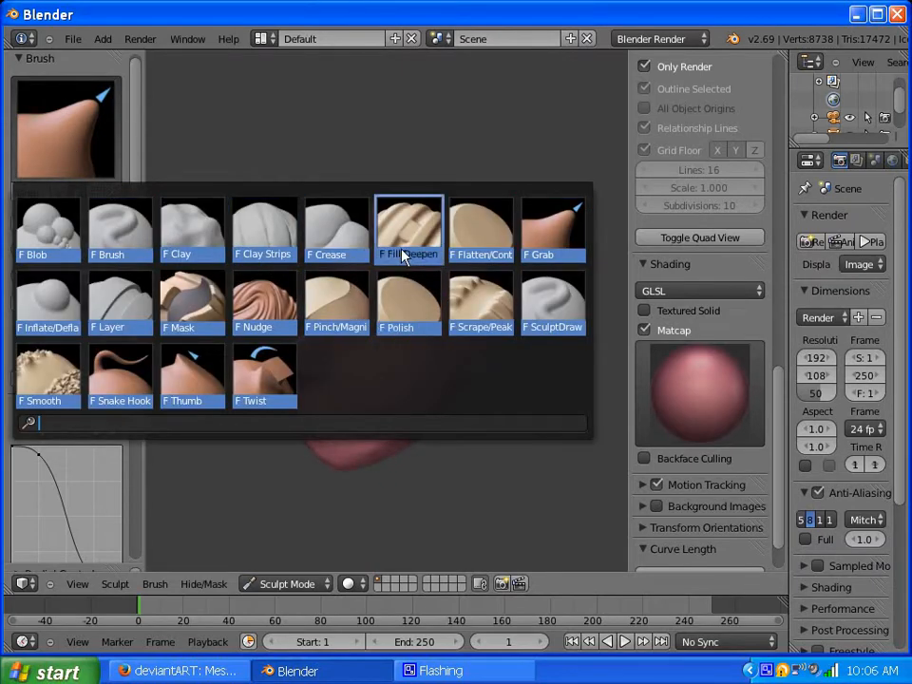
{"action": "left_click", "coordinate": [66, 318]}
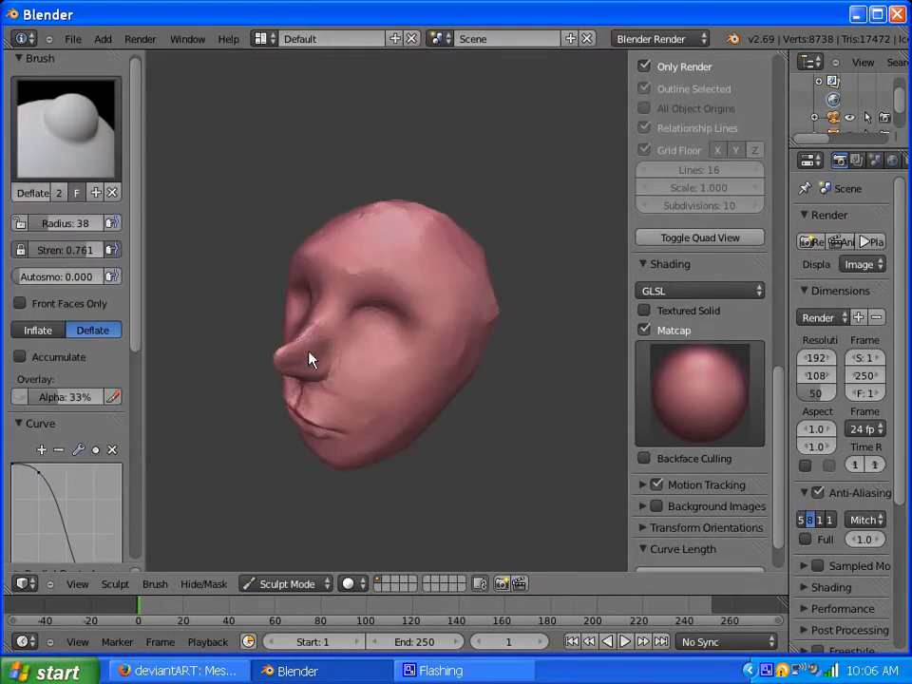
{"action": "middle_click_drag", "start_coordinate": [310, 360], "coordinate": [260, 319]}
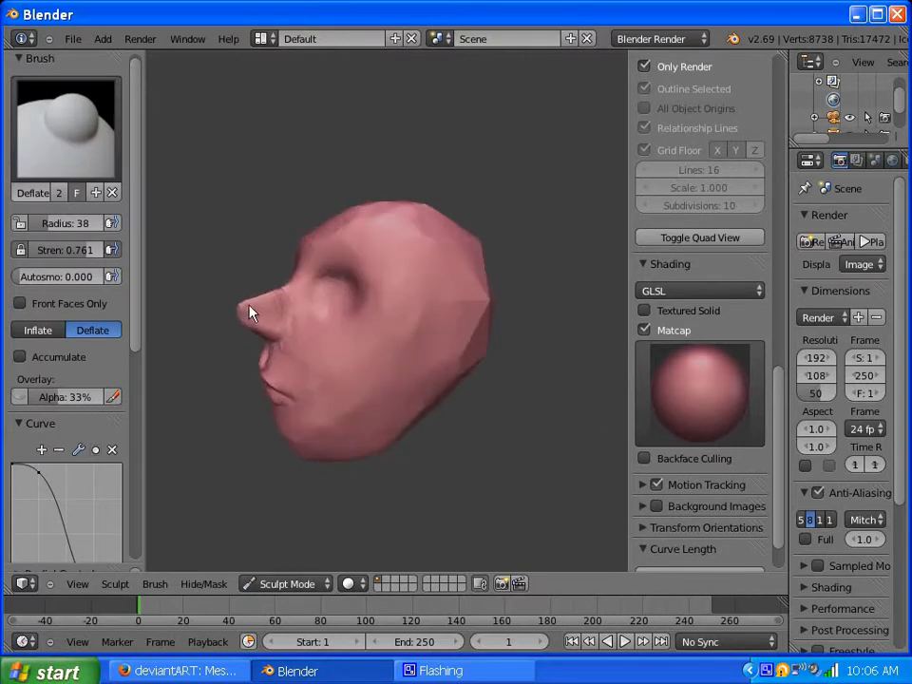
{"action": "mouse_move", "coordinate": [249, 313]}
{"action": "left_mouse_down"}
{"action": "mouse_move", "coordinate": [257, 329]}
{"action": "mouse_move", "coordinate": [236, 329]}
{"action": "left_mouse_up"}
{"action": "left_click", "coordinate": [36, 329]}
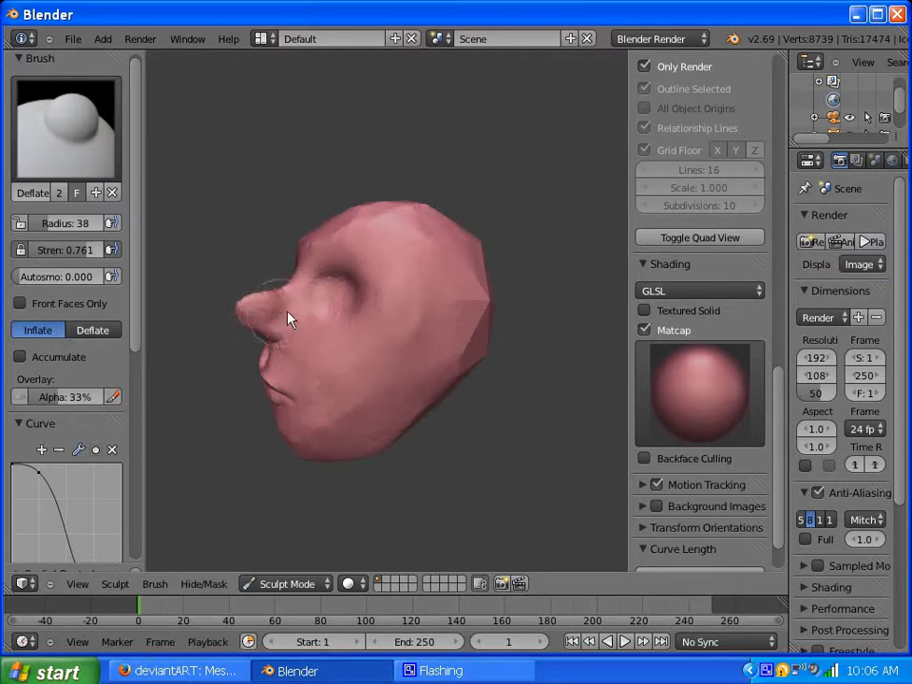
{"action": "mouse_move", "coordinate": [283, 320]}
{"action": "middle_mouse_down"}
{"action": "mouse_move", "coordinate": [411, 326]}
{"action": "mouse_move", "coordinate": [469, 346]}
{"action": "mouse_move", "coordinate": [458, 323]}
{"action": "mouse_move", "coordinate": [386, 315]}
{"action": "mouse_move", "coordinate": [363, 340]}
{"action": "mouse_move", "coordinate": [304, 309]}
{"action": "middle_mouse_up"}
- Choose the Clay brush in Add mode and build up the side of the nose
{"action": "left_click", "coordinate": [74, 169]}
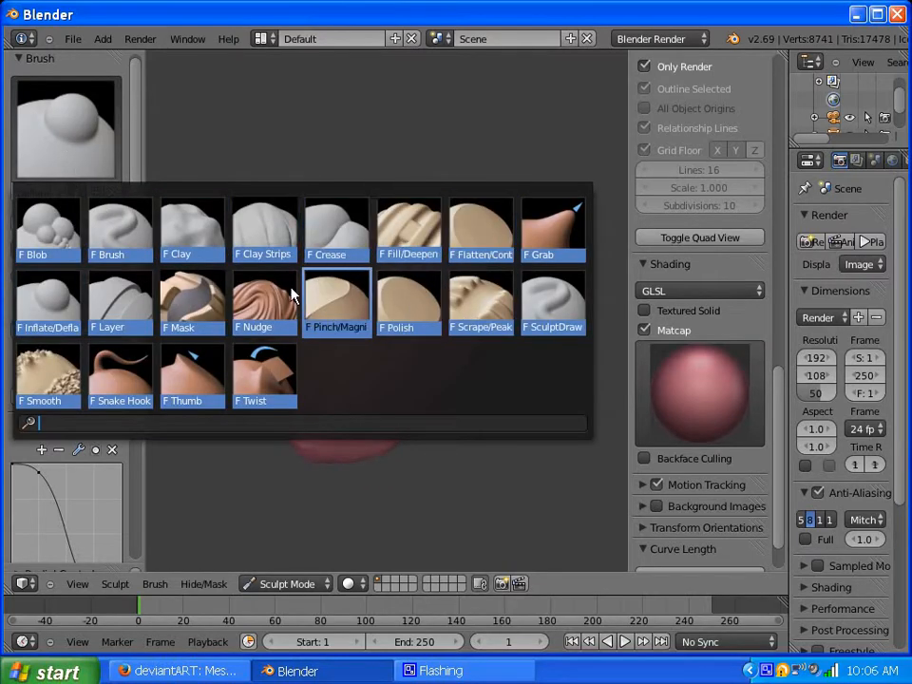
{"action": "left_click", "coordinate": [194, 251]}
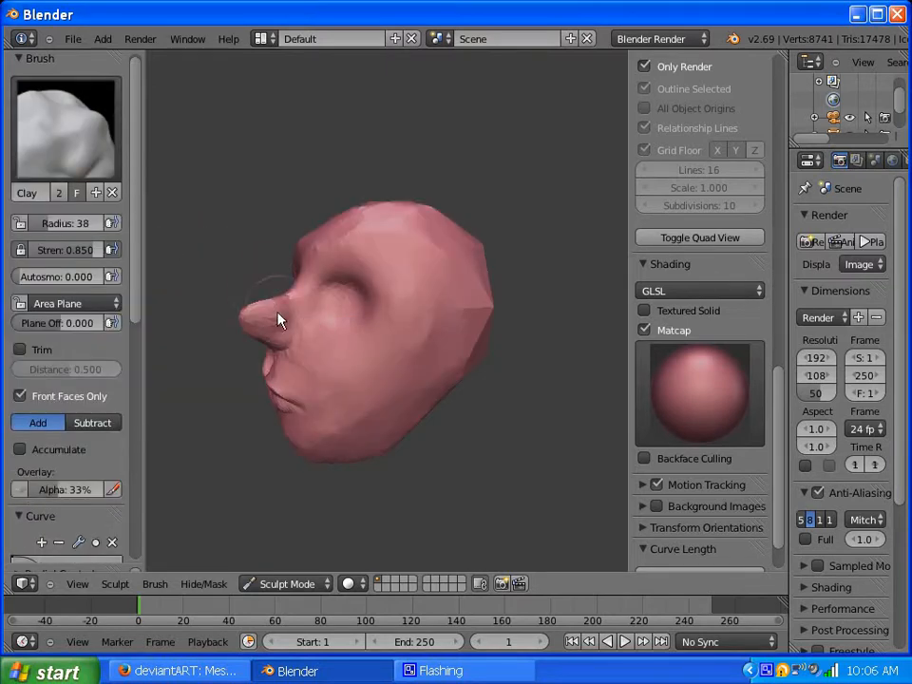
{"action": "middle_click_drag", "start_coordinate": [279, 317], "coordinate": [358, 356]}
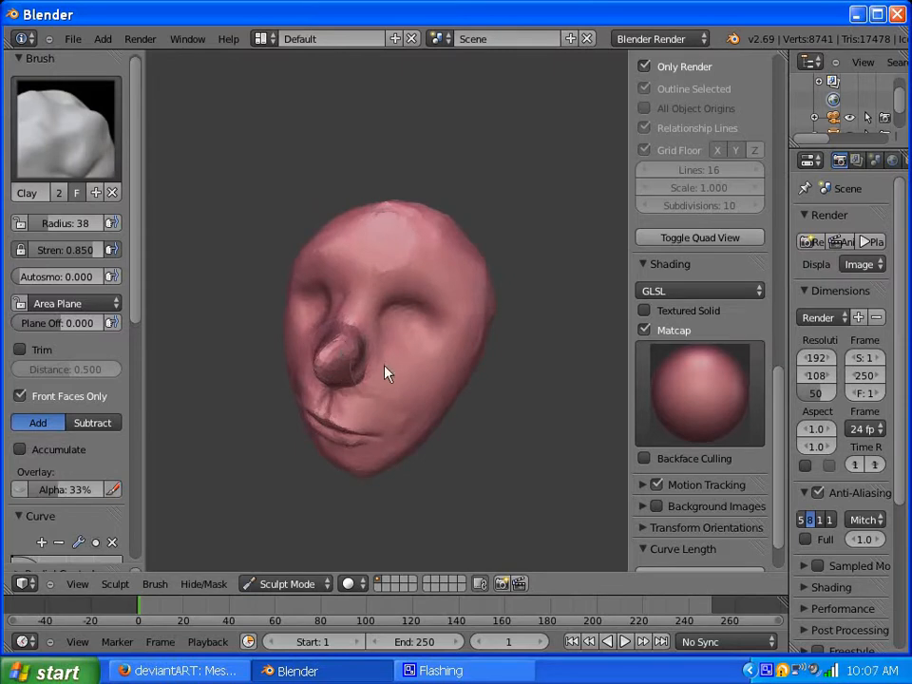
{"action": "scroll", "coordinate": [375, 347], "scroll_direction": "up", "scroll_amount": 2}
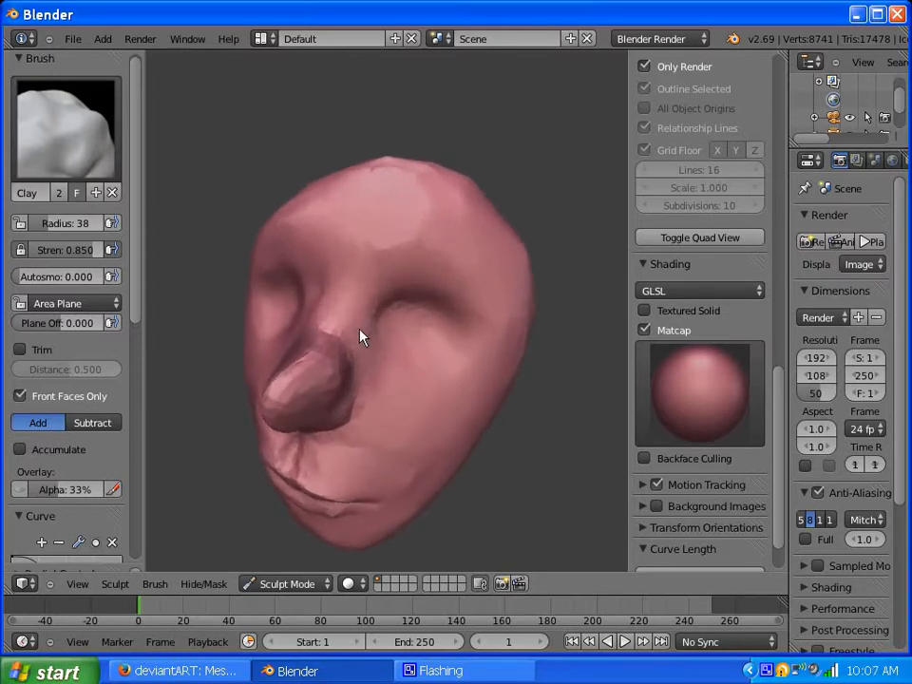
{"action": "mouse_move", "coordinate": [354, 376]}
{"action": "middle_mouse_down"}
{"action": "mouse_move", "coordinate": [296, 362]}
{"action": "mouse_move", "coordinate": [288, 370]}
{"action": "middle_mouse_up"}
{"action": "mouse_move", "coordinate": [288, 369]}
{"action": "left_mouse_down"}
{"action": "mouse_move", "coordinate": [237, 339]}
{"action": "mouse_move", "coordinate": [245, 358]}
{"action": "left_mouse_up"}
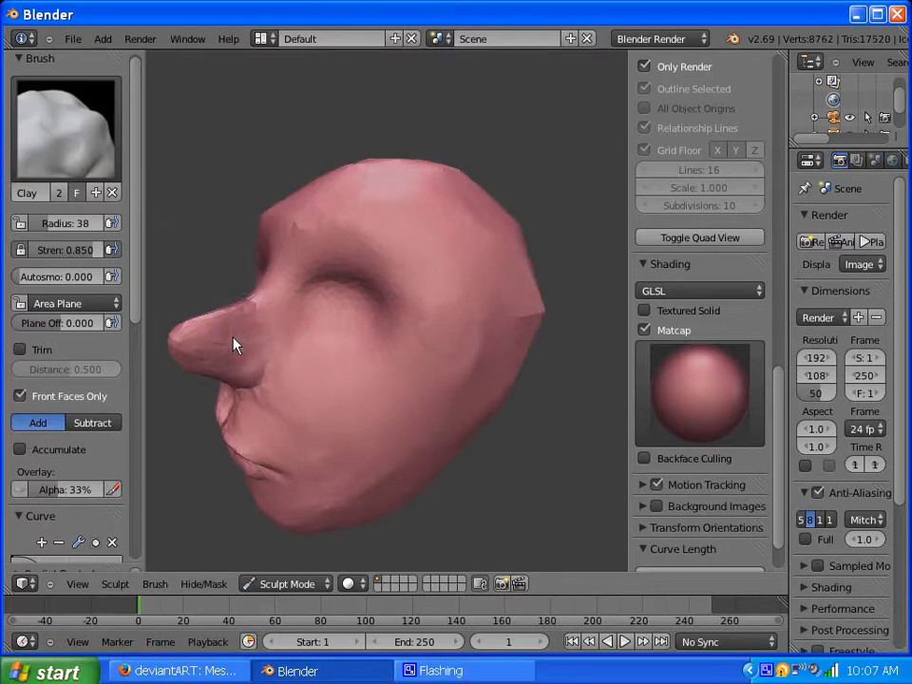
- Build up the sides and bridge of the nose with the Clay brush in Add mode
{"action": "mouse_move", "coordinate": [257, 322]}
{"action": "middle_mouse_down"}
{"action": "mouse_move", "coordinate": [376, 331]}
{"action": "mouse_move", "coordinate": [327, 348]}
{"action": "mouse_move", "coordinate": [292, 344]}
{"action": "middle_mouse_up"}
{"action": "left_click_drag", "start_coordinate": [261, 352], "coordinate": [269, 332]}
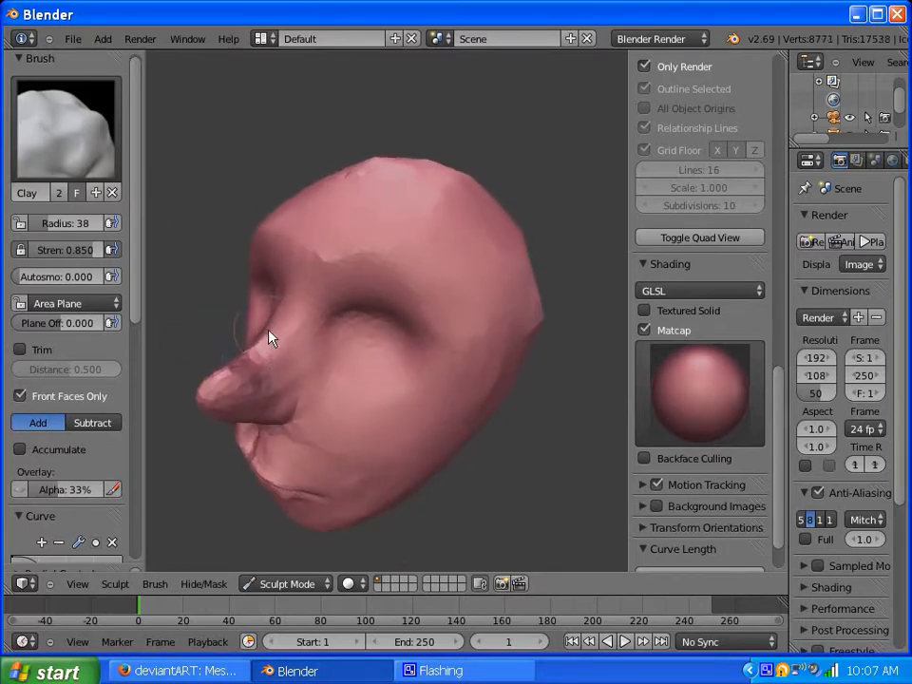
{"action": "mouse_move", "coordinate": [269, 331]}
{"action": "middle_mouse_down"}
{"action": "mouse_move", "coordinate": [286, 285]}
{"action": "mouse_move", "coordinate": [228, 290]}
{"action": "mouse_move", "coordinate": [362, 362]}
{"action": "middle_mouse_up"}
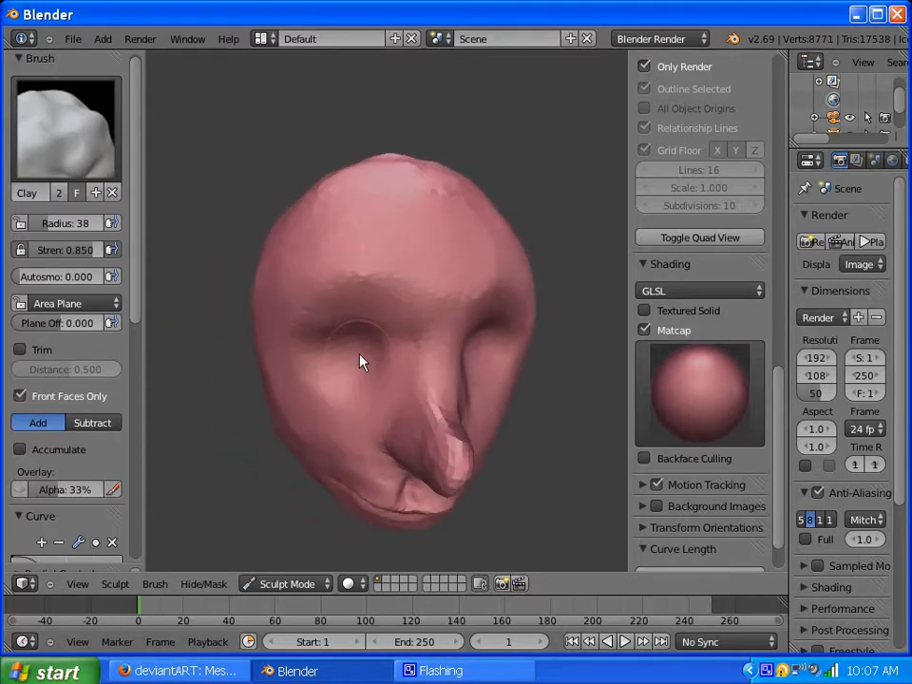
{"action": "mouse_move", "coordinate": [434, 430]}
{"action": "left_mouse_down"}
{"action": "mouse_move", "coordinate": [438, 472]}
{"action": "mouse_move", "coordinate": [417, 447]}
{"action": "mouse_move", "coordinate": [415, 409]}
{"action": "left_mouse_up"}
{"action": "mouse_move", "coordinate": [415, 413]}
{"action": "middle_mouse_down"}
{"action": "mouse_move", "coordinate": [336, 326]}
{"action": "mouse_move", "coordinate": [323, 353]}
{"action": "mouse_move", "coordinate": [429, 374]}
{"action": "mouse_move", "coordinate": [470, 368]}
{"action": "middle_mouse_up"}
{"action": "mouse_move", "coordinate": [474, 367]}
{"action": "left_mouse_down"}
{"action": "mouse_move", "coordinate": [504, 367]}
{"action": "mouse_move", "coordinate": [475, 382]}
{"action": "left_mouse_up"}
{"action": "mouse_move", "coordinate": [476, 382]}
{"action": "middle_mouse_down"}
{"action": "mouse_move", "coordinate": [337, 346]}
{"action": "mouse_move", "coordinate": [330, 330]}
{"action": "mouse_move", "coordinate": [398, 295]}
{"action": "mouse_move", "coordinate": [428, 322]}
{"action": "mouse_move", "coordinate": [481, 341]}
{"action": "mouse_move", "coordinate": [475, 356]}
{"action": "mouse_move", "coordinate": [305, 301]}
{"action": "middle_mouse_up"}
- Choose the Polish brush and flatten the rough surface along the side and bridge of the nose
{"action": "left_click", "coordinate": [88, 162]}
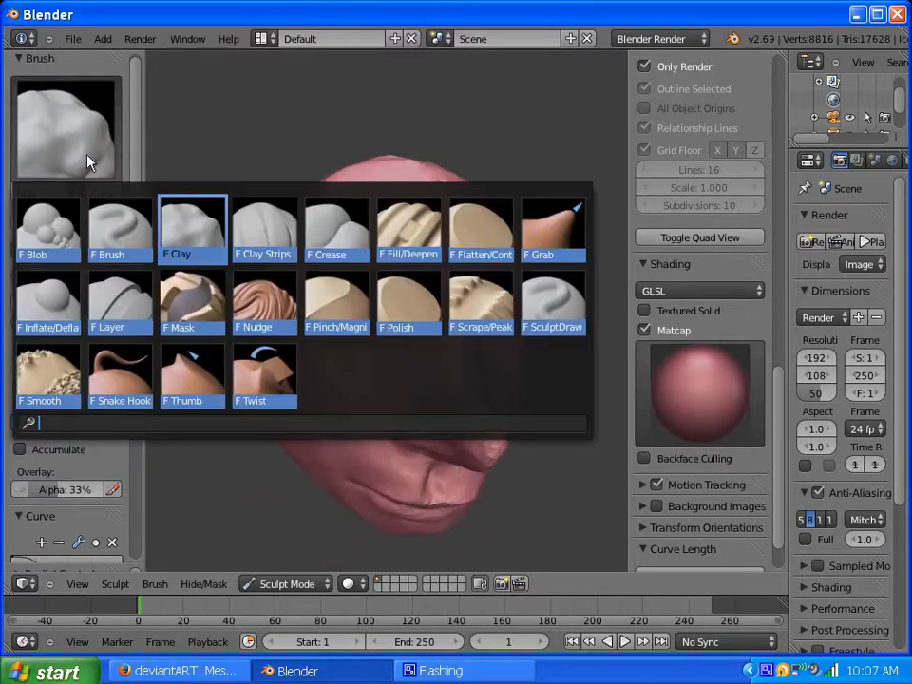
{"action": "left_click", "coordinate": [413, 323]}
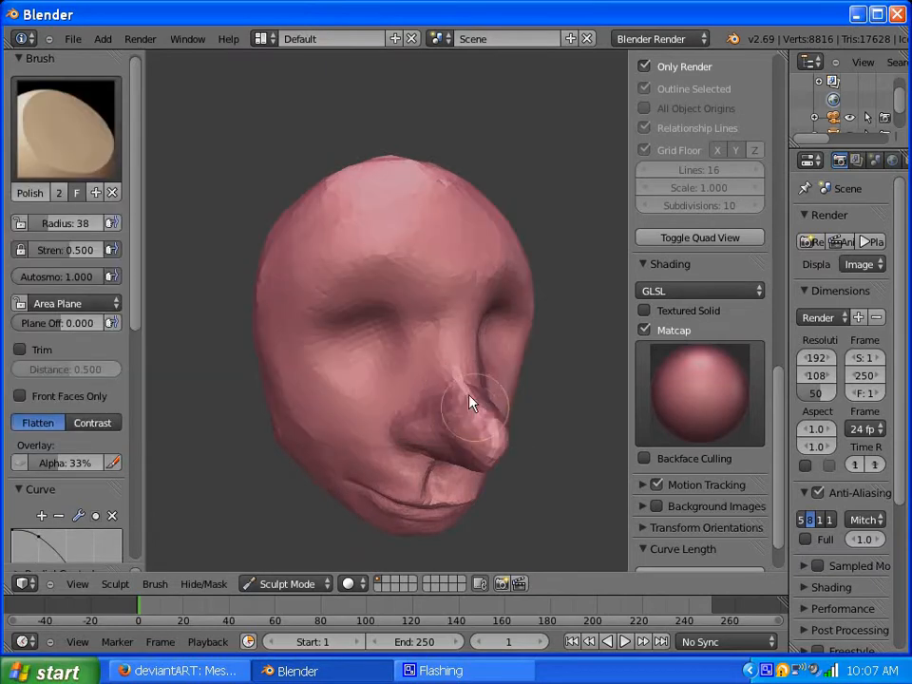
{"action": "mouse_move", "coordinate": [466, 410]}
{"action": "middle_mouse_down"}
{"action": "mouse_move", "coordinate": [339, 307]}
{"action": "mouse_move", "coordinate": [313, 303]}
{"action": "middle_mouse_up"}
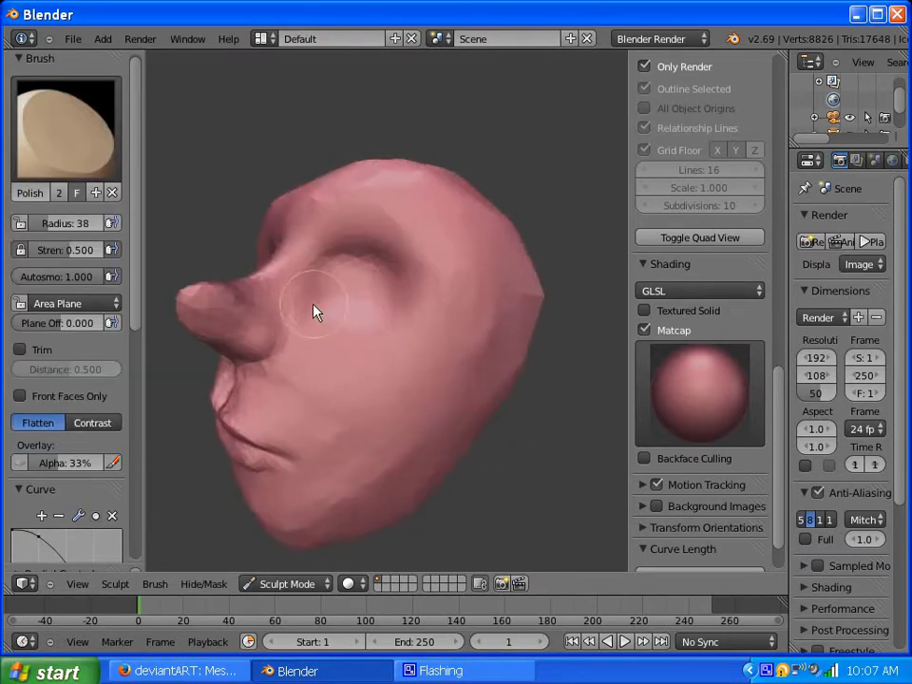
{"action": "mouse_move", "coordinate": [227, 297]}
{"action": "left_mouse_down"}
{"action": "mouse_move", "coordinate": [291, 299]}
{"action": "mouse_move", "coordinate": [236, 294]}
{"action": "mouse_move", "coordinate": [310, 323]}
{"action": "mouse_move", "coordinate": [258, 255]}
{"action": "left_mouse_up"}
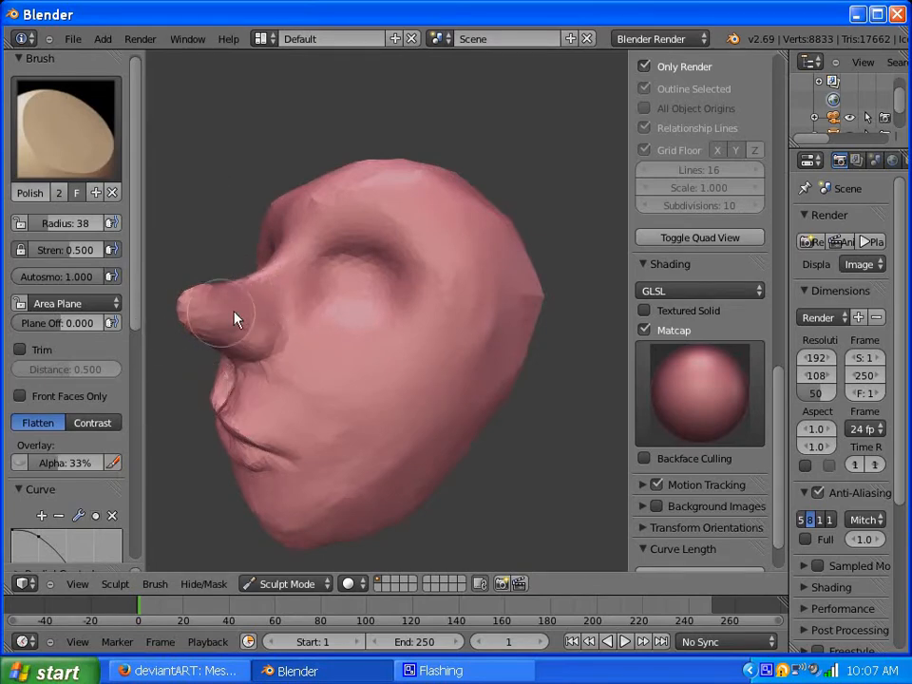
{"action": "mouse_move", "coordinate": [237, 318]}
{"action": "middle_mouse_down"}
{"action": "mouse_move", "coordinate": [403, 335]}
{"action": "mouse_move", "coordinate": [456, 362]}
{"action": "mouse_move", "coordinate": [493, 351]}
{"action": "mouse_move", "coordinate": [388, 373]}
{"action": "mouse_move", "coordinate": [399, 380]}
{"action": "mouse_move", "coordinate": [411, 346]}
{"action": "mouse_move", "coordinate": [404, 351]}
{"action": "middle_mouse_up"}
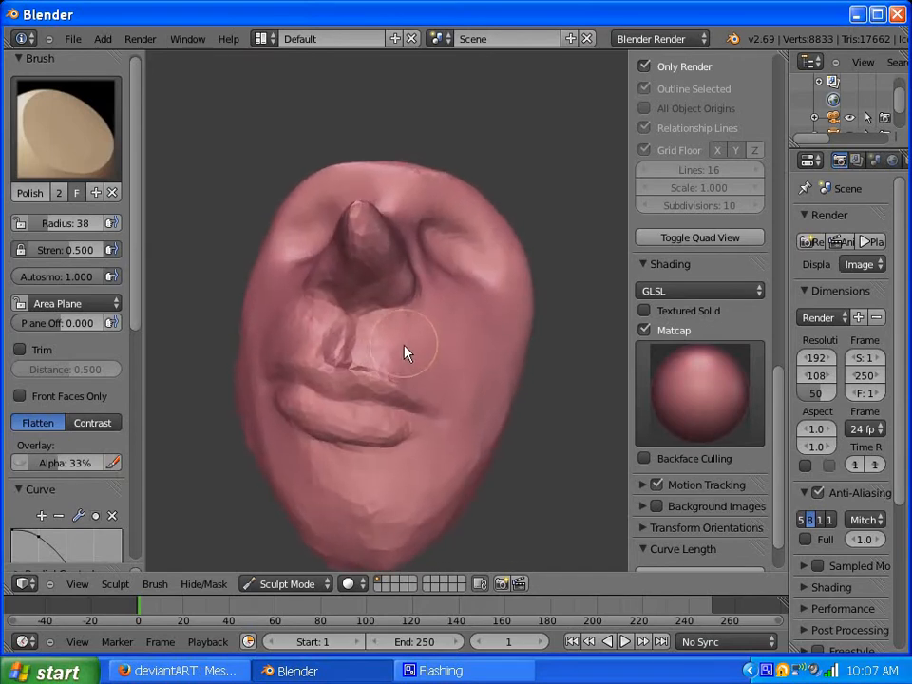
- Choose the Pinch/Magnify brush in Pinch mode, set its radius to 32, and sharpen the line between the lips
{"action": "left_click", "coordinate": [77, 139]}
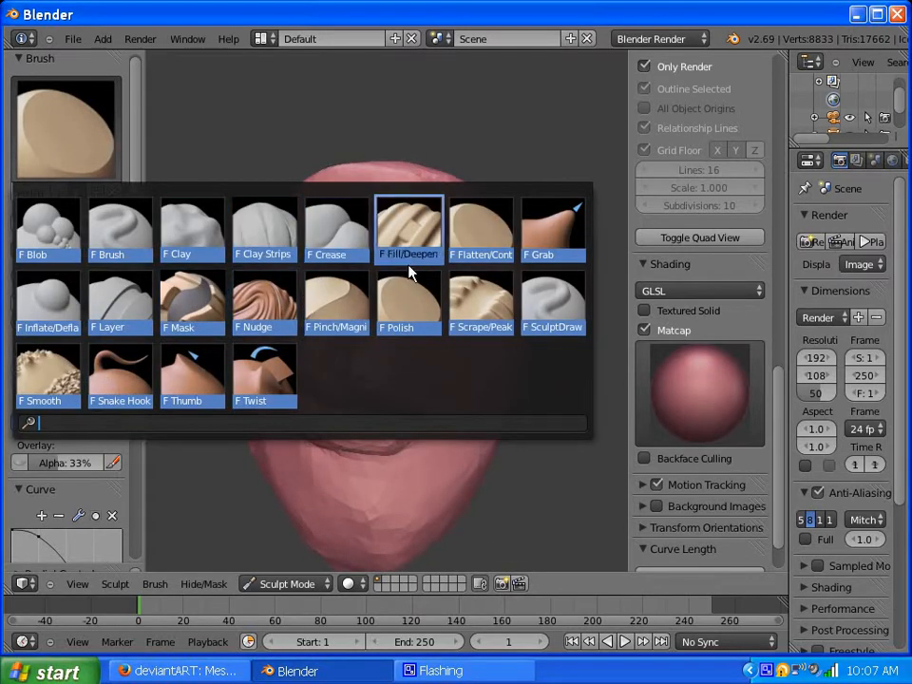
{"action": "left_click", "coordinate": [335, 306]}
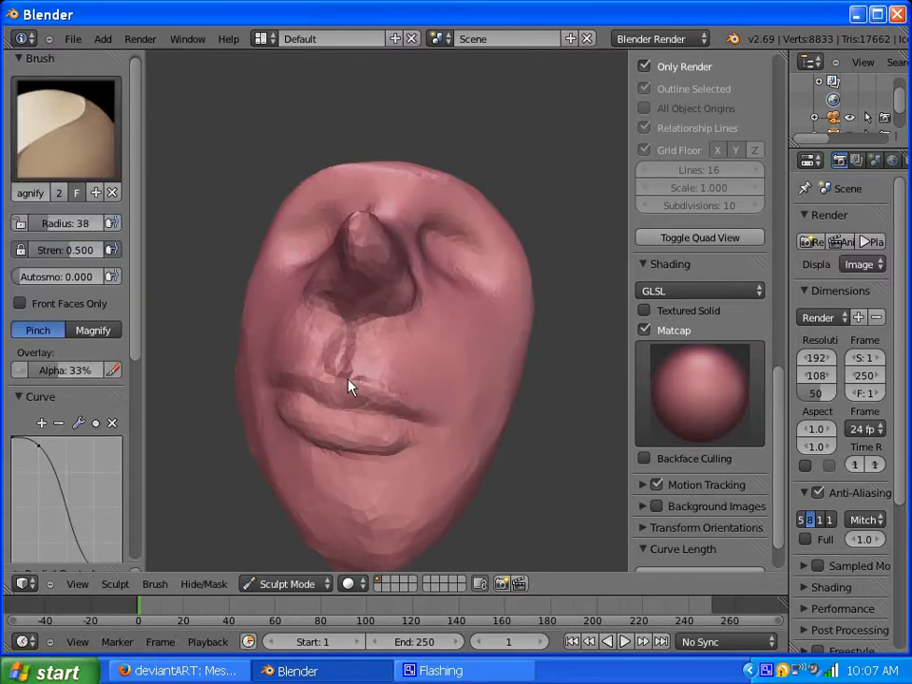
{"action": "mouse_move", "coordinate": [381, 408]}
{"action": "left_mouse_down"}
{"action": "mouse_move", "coordinate": [390, 423]}
{"action": "mouse_move", "coordinate": [369, 413]}
{"action": "left_mouse_up"}
{"action": "left_click", "coordinate": [369, 415]}
{"action": "middle_click_drag", "start_coordinate": [373, 381], "coordinate": [366, 403]}
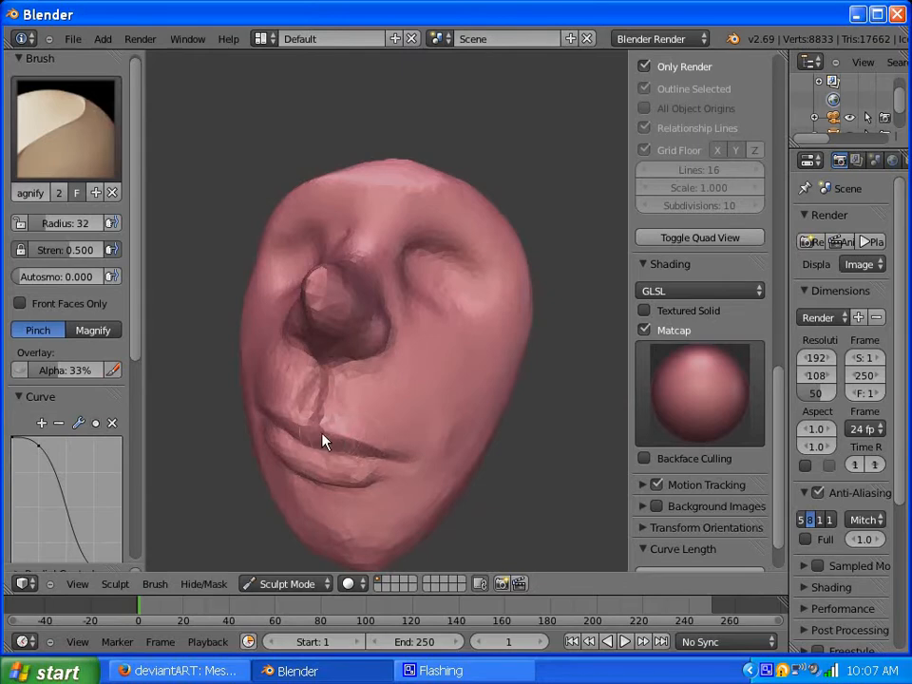
{"action": "left_click_drag", "start_coordinate": [323, 442], "coordinate": [309, 440]}
- Pinch the mouth corners and the edges of the lips on both sides of the face
{"action": "mouse_move", "coordinate": [313, 404]}
{"action": "middle_mouse_down"}
{"action": "mouse_move", "coordinate": [360, 422]}
{"action": "mouse_move", "coordinate": [410, 399]}
{"action": "middle_mouse_up"}
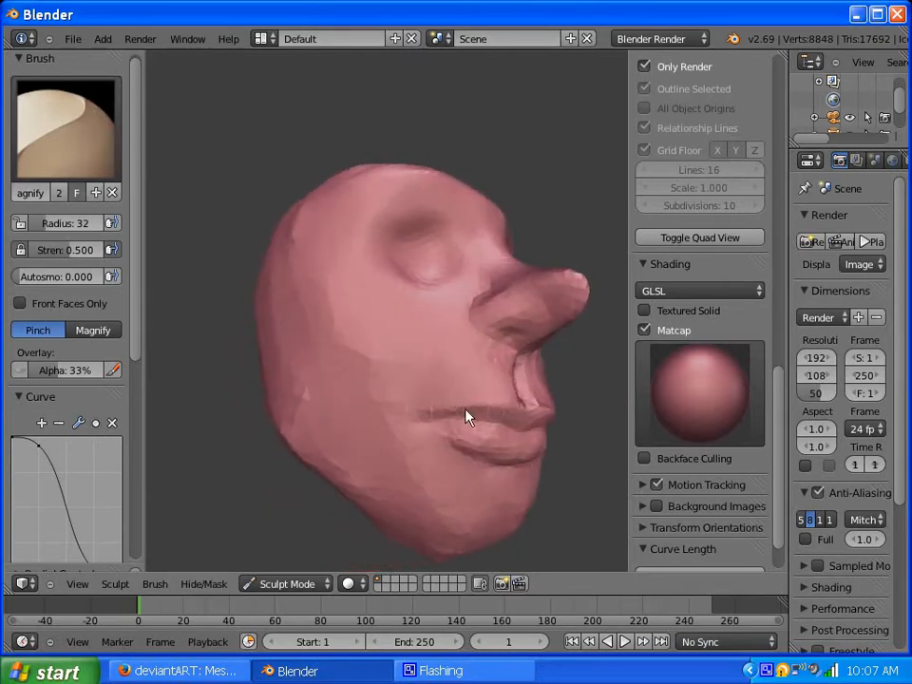
{"action": "mouse_move", "coordinate": [454, 416]}
{"action": "middle_mouse_down"}
{"action": "mouse_move", "coordinate": [379, 354]}
{"action": "mouse_move", "coordinate": [406, 396]}
{"action": "mouse_move", "coordinate": [395, 386]}
{"action": "mouse_move", "coordinate": [354, 394]}
{"action": "middle_mouse_up"}
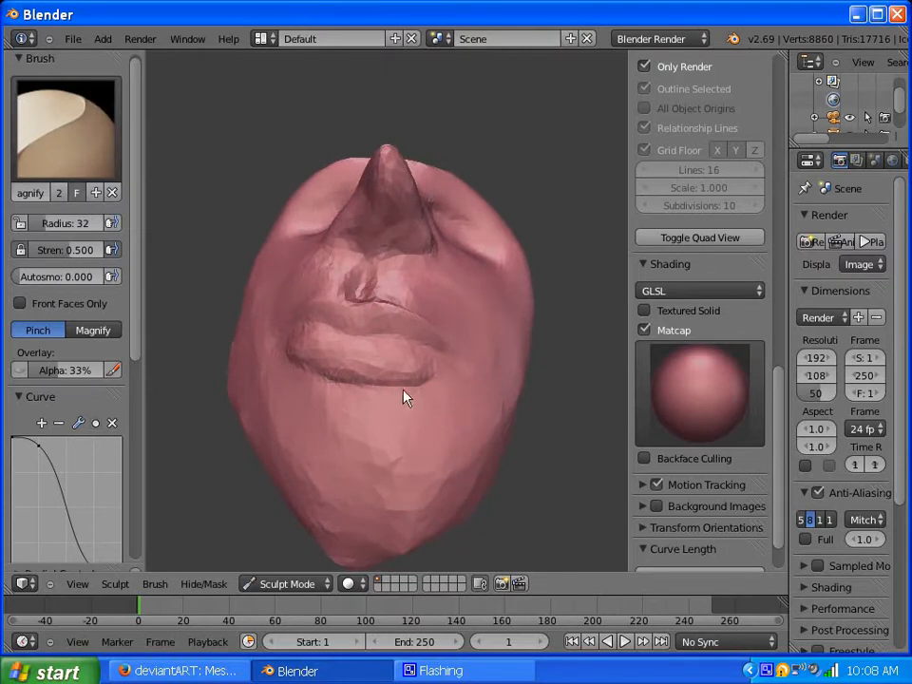
{"action": "middle_click_drag", "start_coordinate": [380, 397], "coordinate": [422, 394]}
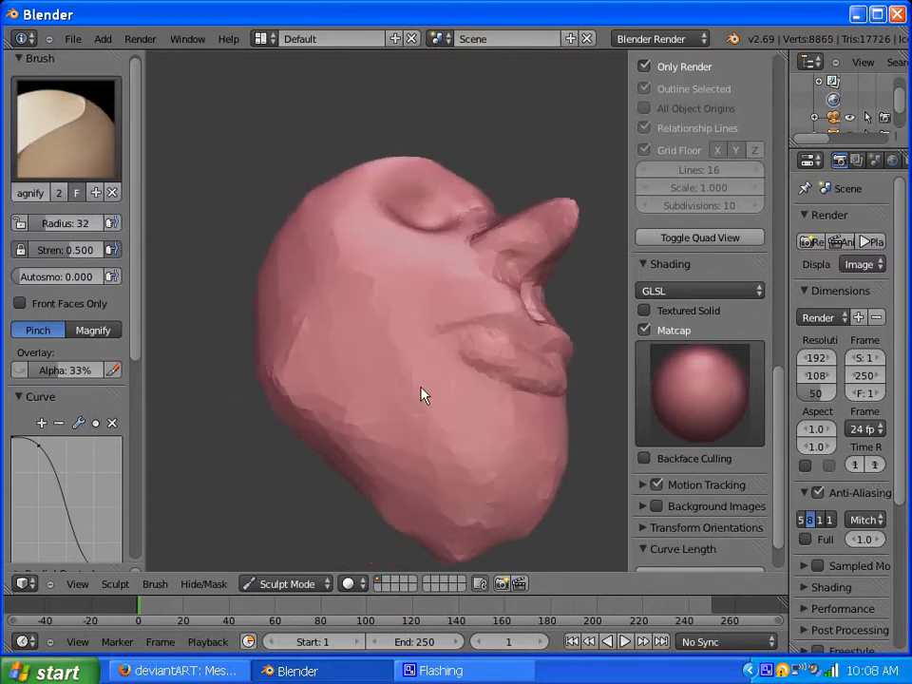
{"action": "mouse_move", "coordinate": [460, 355]}
{"action": "middle_mouse_down"}
{"action": "mouse_move", "coordinate": [462, 380]}
{"action": "mouse_move", "coordinate": [408, 419]}
{"action": "mouse_move", "coordinate": [380, 420]}
{"action": "middle_mouse_up"}
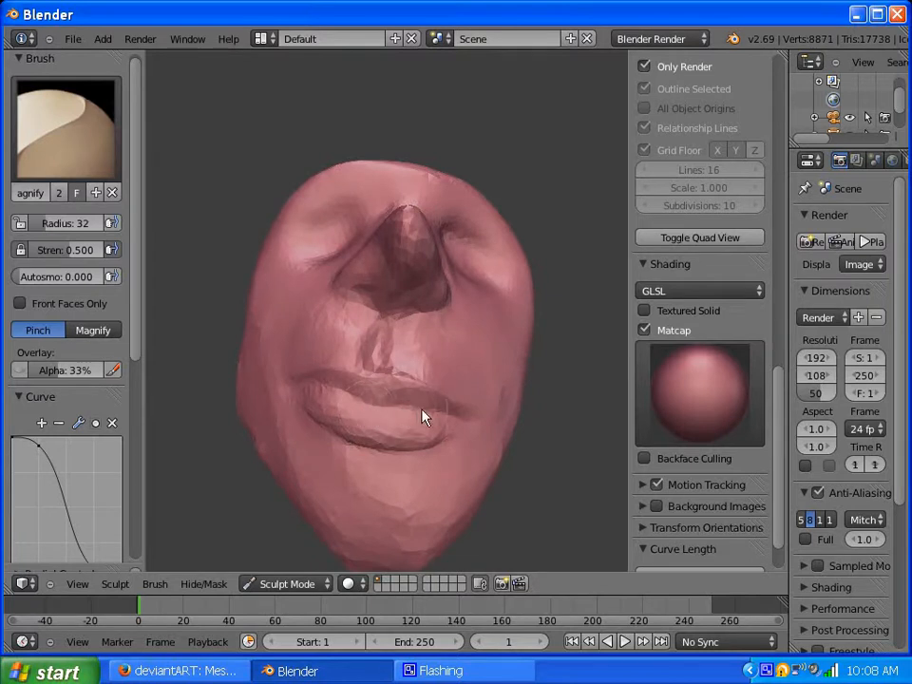
{"action": "left_click_drag", "start_coordinate": [423, 411], "coordinate": [439, 413]}
{"action": "mouse_move", "coordinate": [317, 392]}
{"action": "middle_mouse_down"}
{"action": "mouse_move", "coordinate": [372, 357]}
{"action": "mouse_move", "coordinate": [314, 380]}
{"action": "mouse_move", "coordinate": [328, 371]}
{"action": "middle_mouse_up"}
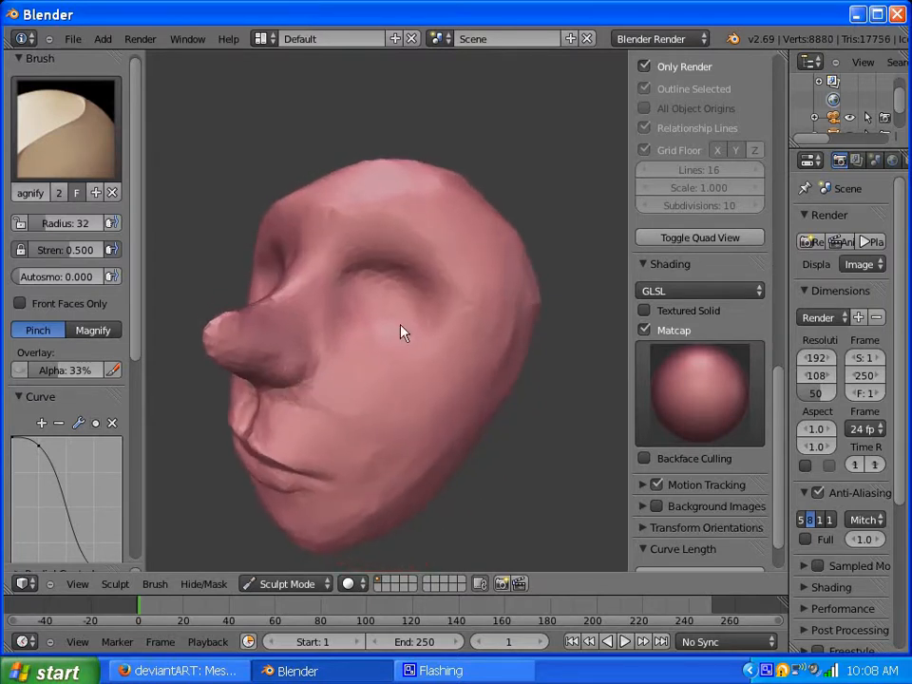
{"action": "middle_click_drag", "start_coordinate": [401, 332], "coordinate": [353, 372]}
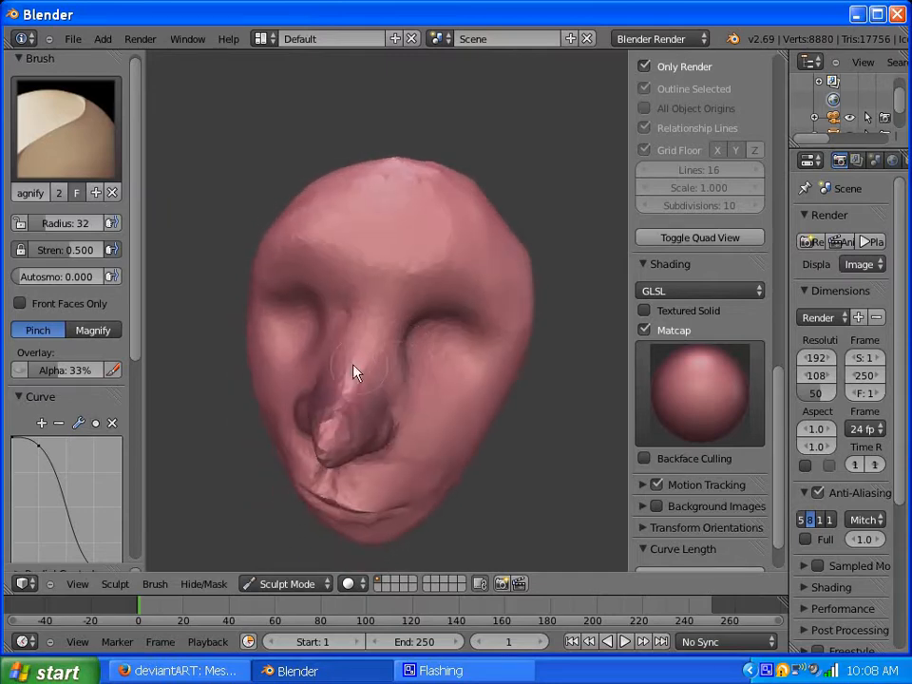
- Choose the Smooth brush and soften the tip and sides of the nose
{"action": "left_click", "coordinate": [73, 127]}
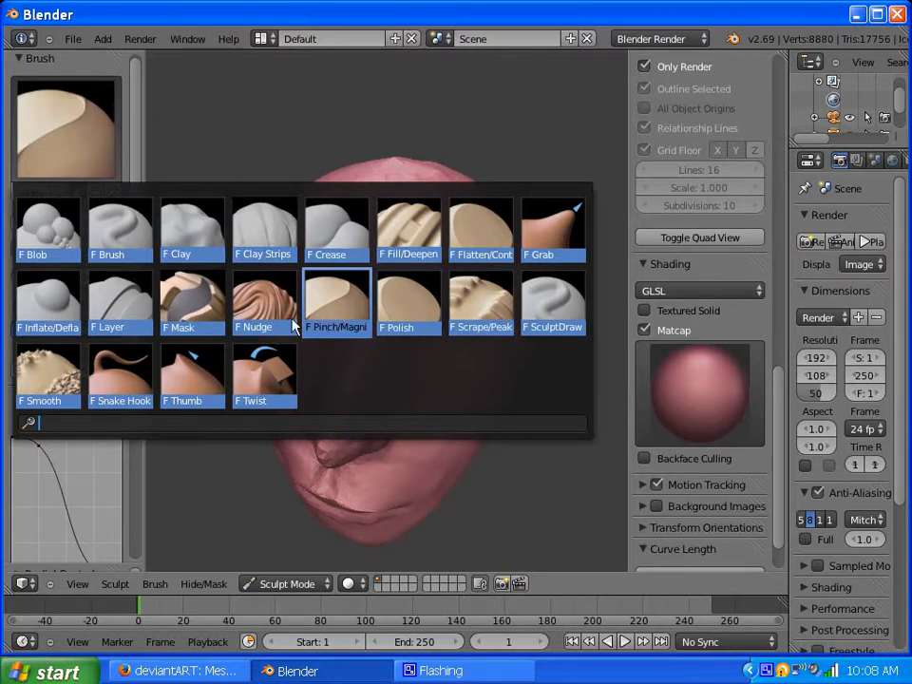
{"action": "left_click", "coordinate": [45, 375]}
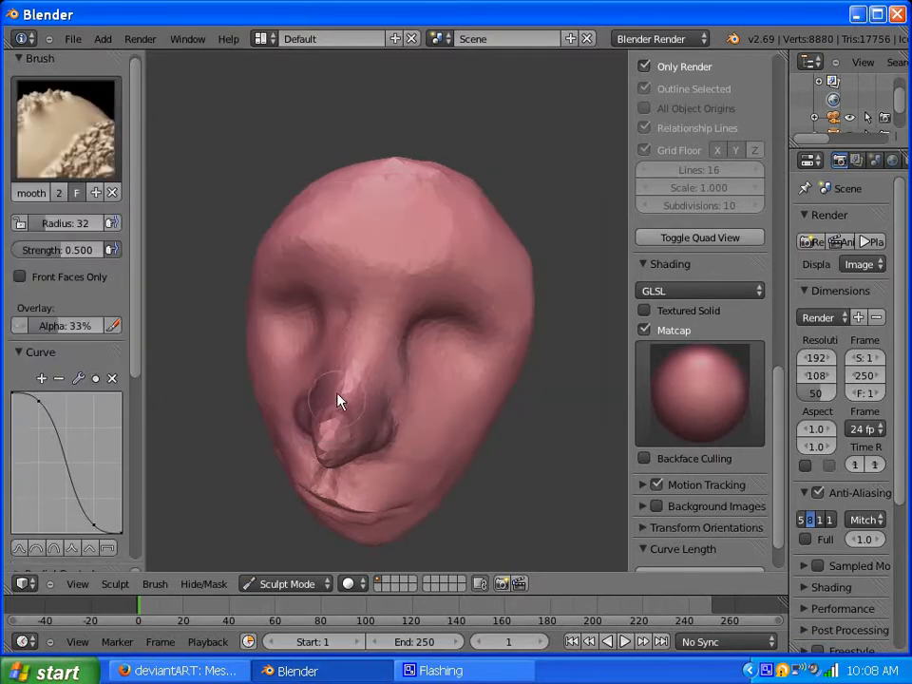
{"action": "mouse_move", "coordinate": [327, 426]}
{"action": "middle_mouse_down"}
{"action": "mouse_move", "coordinate": [305, 309]}
{"action": "mouse_move", "coordinate": [303, 324]}
{"action": "middle_mouse_up"}
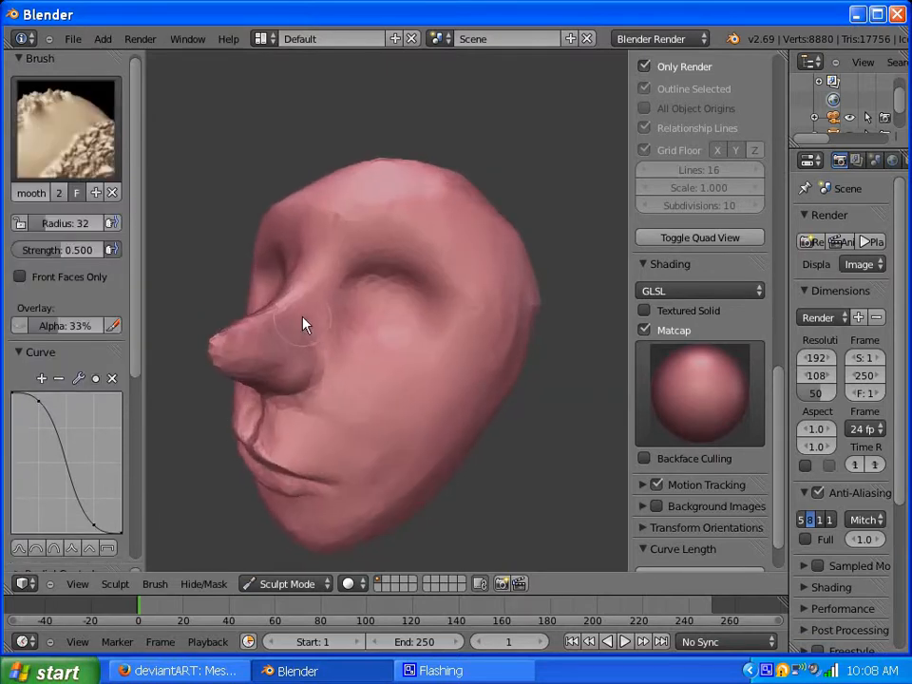
{"action": "middle_click_drag", "start_coordinate": [291, 372], "coordinate": [341, 359]}
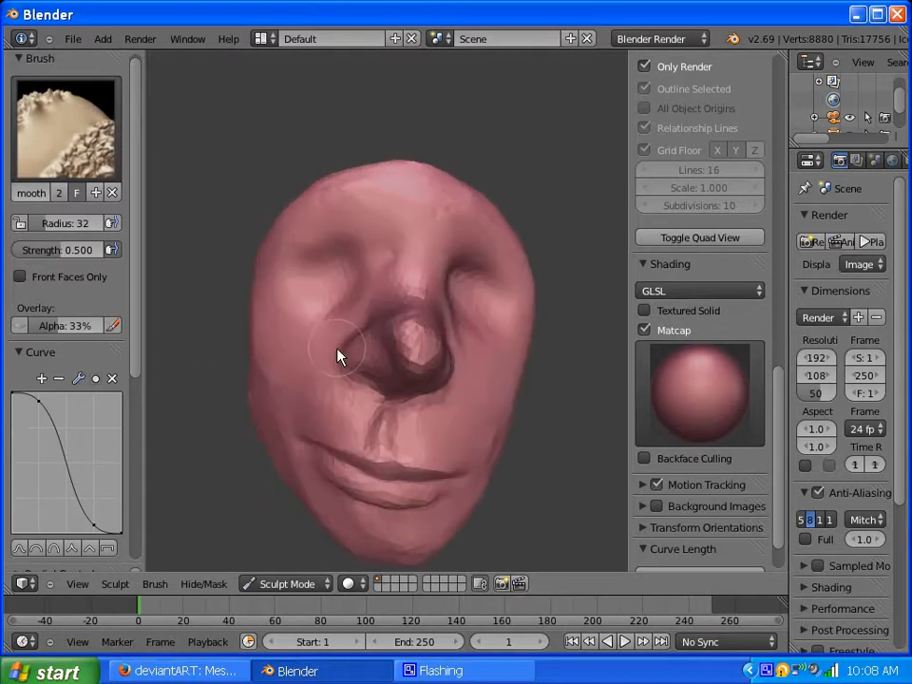
{"action": "mouse_move", "coordinate": [427, 378]}
{"action": "middle_mouse_down"}
{"action": "mouse_move", "coordinate": [376, 369]}
{"action": "mouse_move", "coordinate": [348, 319]}
{"action": "mouse_move", "coordinate": [339, 253]}
{"action": "mouse_move", "coordinate": [429, 322]}
{"action": "middle_mouse_up"}
{"action": "mouse_move", "coordinate": [513, 387]}
{"action": "middle_mouse_down"}
{"action": "mouse_move", "coordinate": [408, 339]}
{"action": "mouse_move", "coordinate": [426, 375]}
{"action": "mouse_move", "coordinate": [358, 419]}
{"action": "mouse_move", "coordinate": [375, 344]}
{"action": "mouse_move", "coordinate": [348, 312]}
{"action": "mouse_move", "coordinate": [309, 324]}
{"action": "mouse_move", "coordinate": [346, 351]}
{"action": "mouse_move", "coordinate": [346, 369]}
{"action": "middle_mouse_up"}
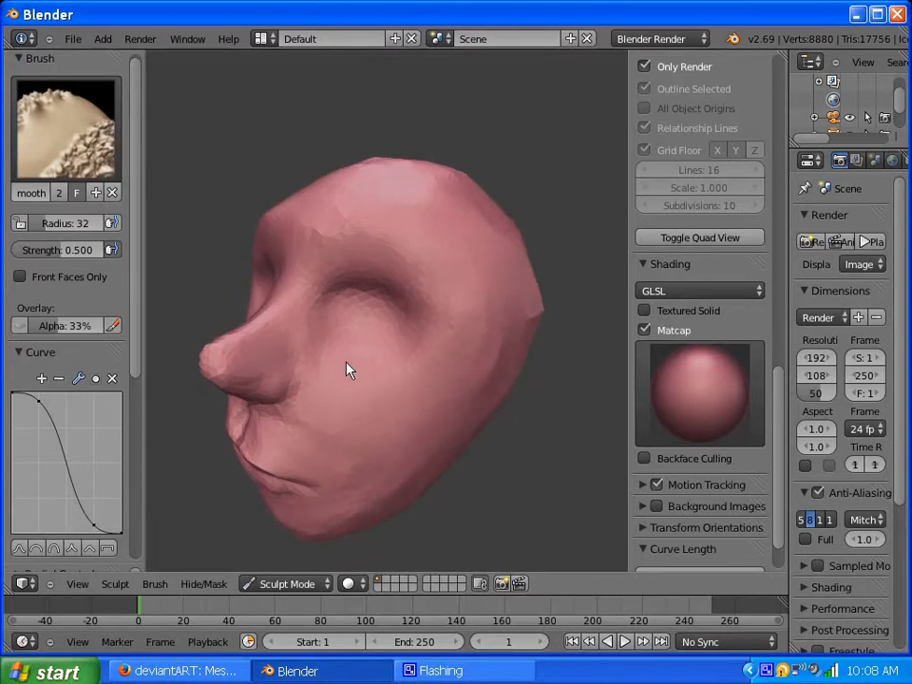
- Choose the Crease brush, set its pinch to 0.604 and strength to 0.543, and check the nose from both sides
{"action": "left_click", "coordinate": [64, 128]}
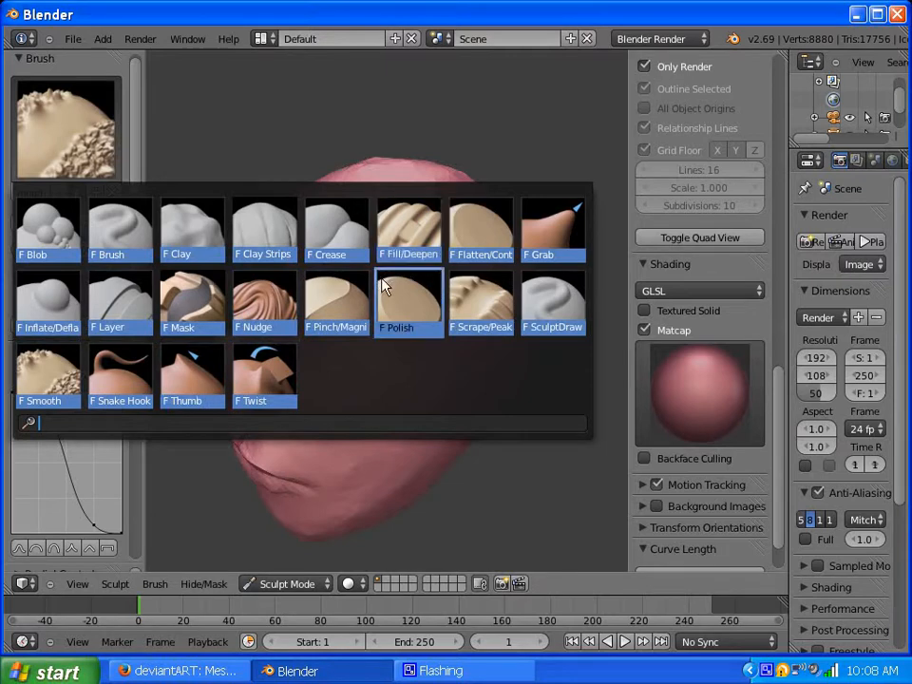
{"action": "left_click", "coordinate": [341, 249]}
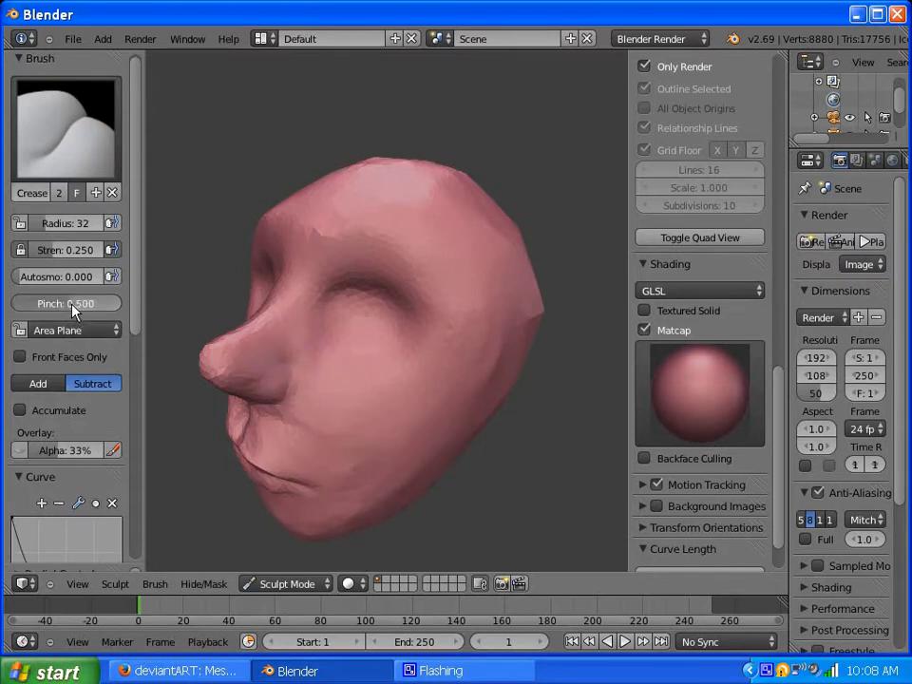
{"action": "left_click_drag", "start_coordinate": [71, 304], "coordinate": [82, 305]}
{"action": "left_click_drag", "start_coordinate": [65, 245], "coordinate": [86, 250]}
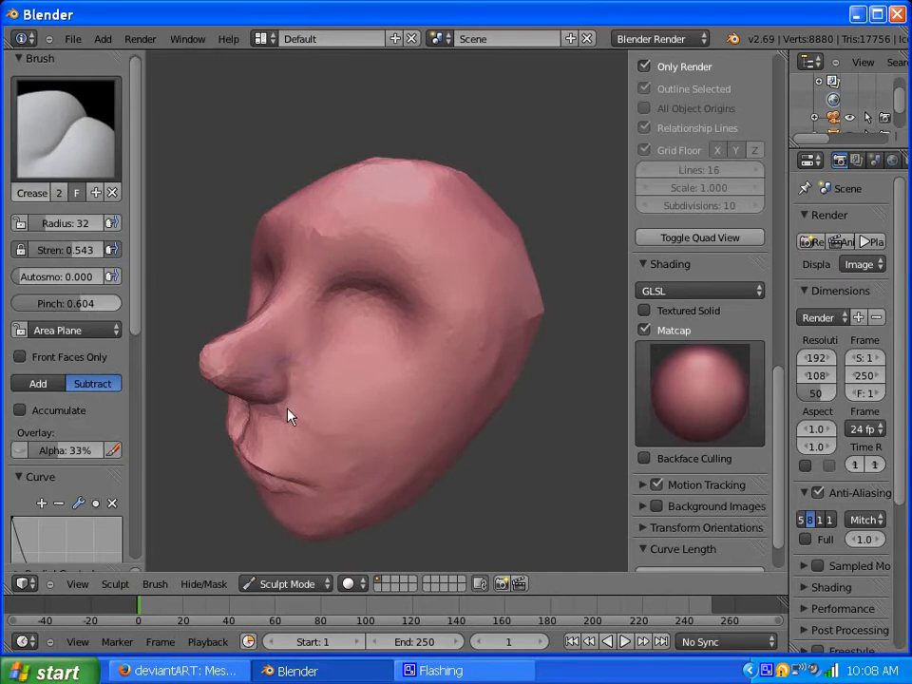
{"action": "mouse_move", "coordinate": [279, 416]}
{"action": "middle_mouse_down"}
{"action": "mouse_move", "coordinate": [312, 395]}
{"action": "mouse_move", "coordinate": [454, 366]}
{"action": "middle_mouse_up"}
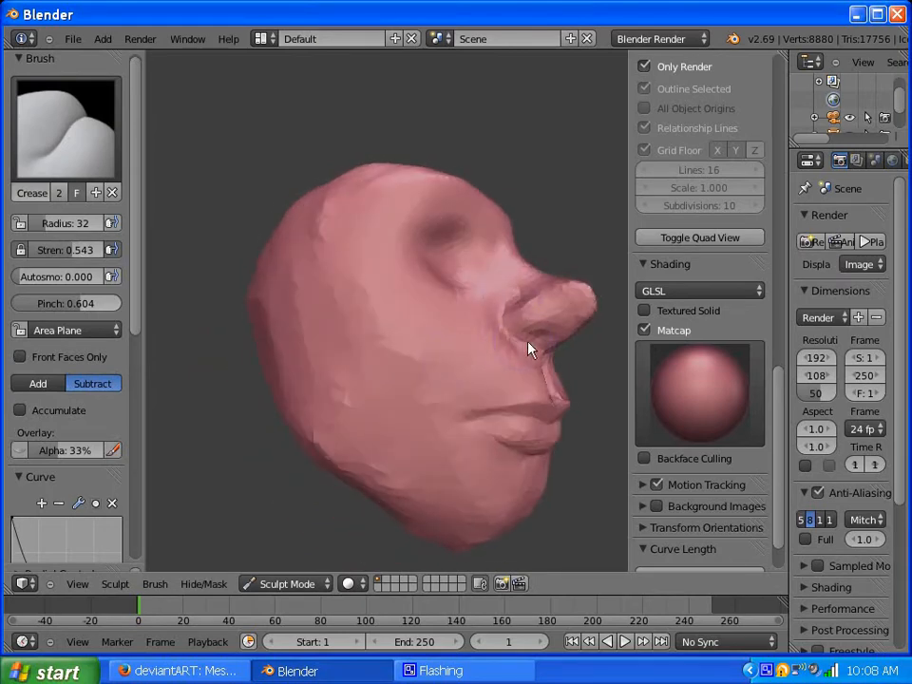
{"action": "mouse_move", "coordinate": [529, 350]}
{"action": "middle_mouse_down"}
{"action": "mouse_move", "coordinate": [446, 310]}
{"action": "mouse_move", "coordinate": [362, 339]}
{"action": "mouse_move", "coordinate": [312, 326]}
{"action": "mouse_move", "coordinate": [294, 341]}
{"action": "middle_mouse_up"}
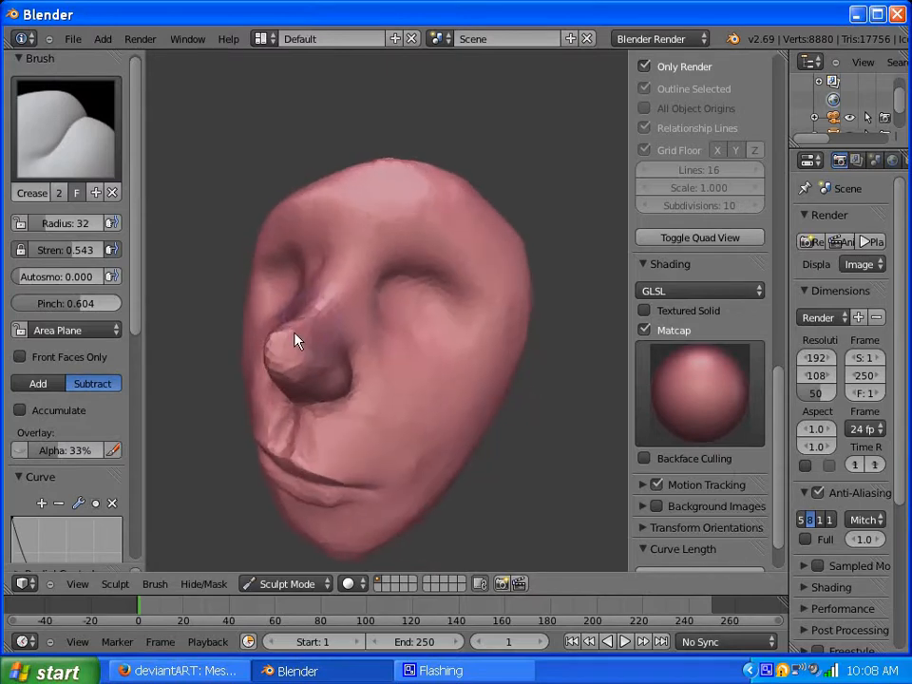
{"action": "mouse_move", "coordinate": [325, 379]}
{"action": "middle_mouse_down"}
{"action": "mouse_move", "coordinate": [408, 387]}
{"action": "mouse_move", "coordinate": [301, 340]}
{"action": "middle_mouse_up"}
- Choose the Polish brush in Flatten mode and even out the cheeks beside the nose and mouth
{"action": "left_click", "coordinate": [55, 142]}
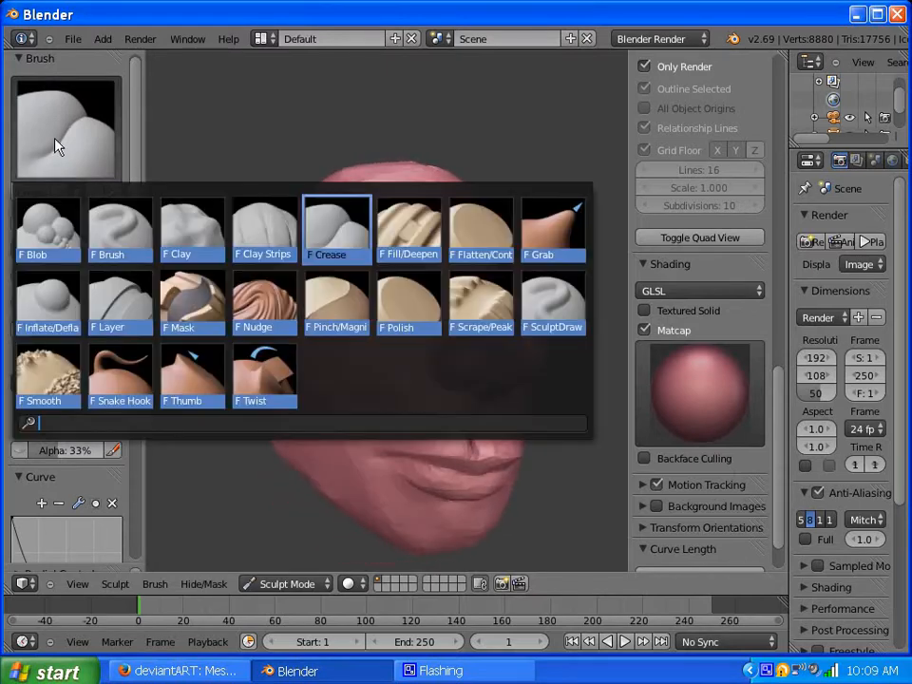
{"action": "left_click", "coordinate": [383, 321]}
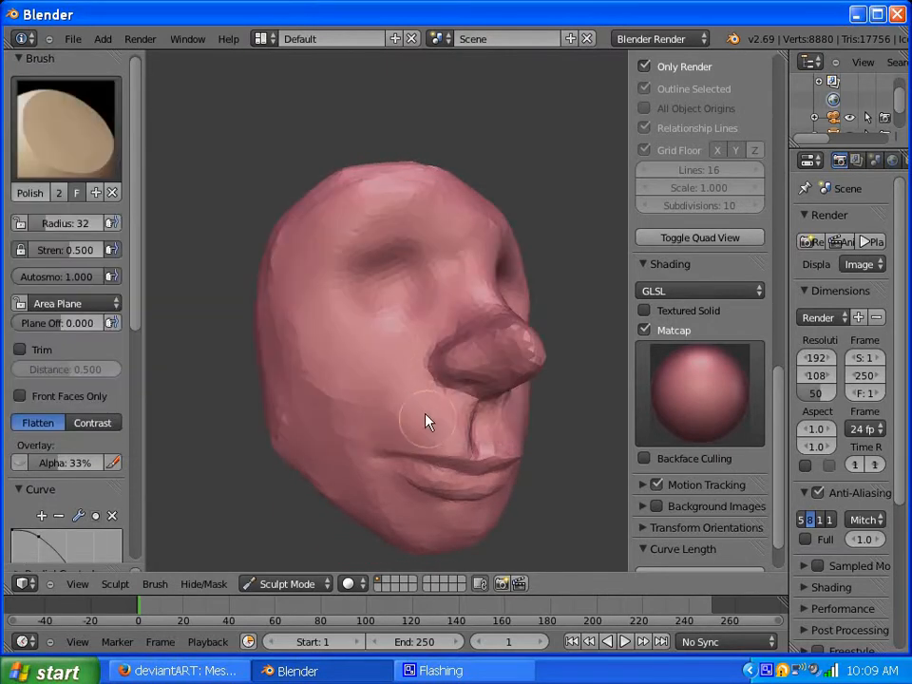
{"action": "mouse_move", "coordinate": [377, 408]}
{"action": "left_mouse_down"}
{"action": "mouse_move", "coordinate": [299, 367]}
{"action": "mouse_move", "coordinate": [351, 468]}
{"action": "left_mouse_up"}
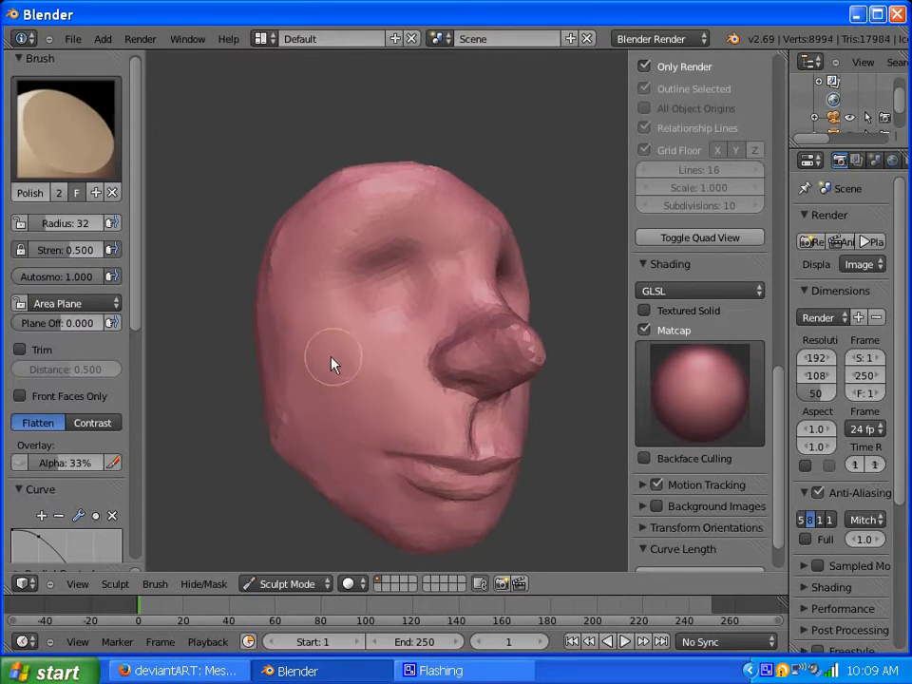
{"action": "middle_click_drag", "start_coordinate": [332, 362], "coordinate": [230, 362]}
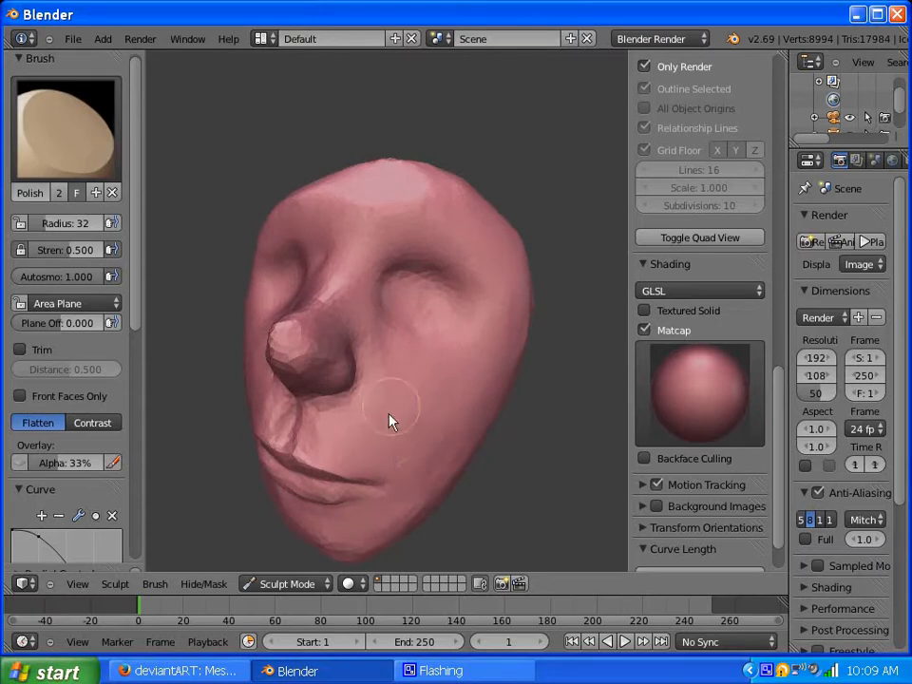
{"action": "mouse_move", "coordinate": [428, 348]}
{"action": "middle_mouse_down"}
{"action": "mouse_move", "coordinate": [389, 296]}
{"action": "mouse_move", "coordinate": [317, 458]}
{"action": "mouse_move", "coordinate": [414, 415]}
{"action": "mouse_move", "coordinate": [479, 422]}
{"action": "mouse_move", "coordinate": [469, 473]}
{"action": "mouse_move", "coordinate": [438, 434]}
{"action": "middle_mouse_up"}
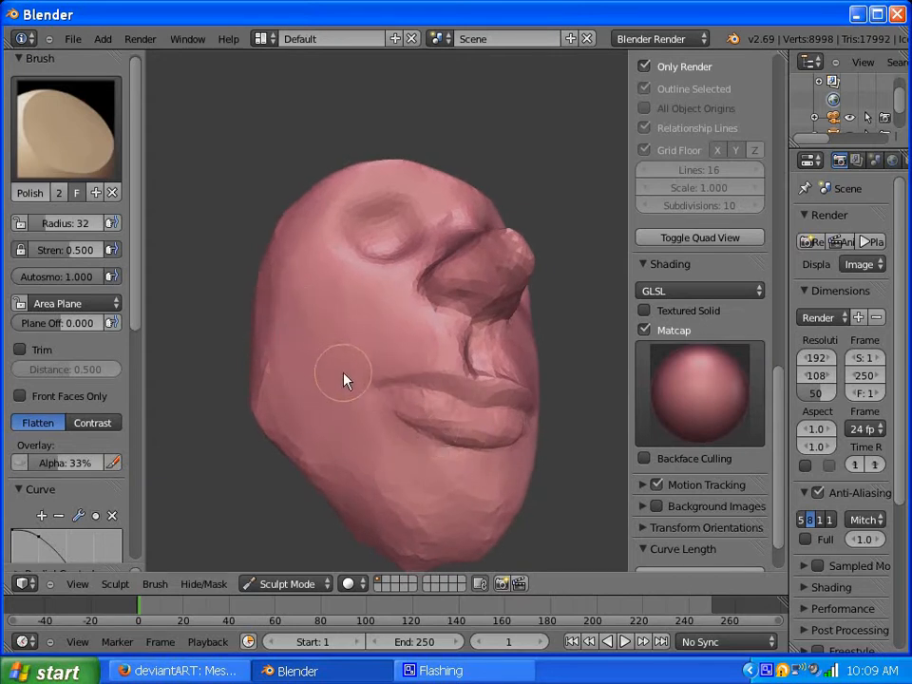
- Lower the Polish brush strength to 0.269 and flatten the jaw and chin surfaces
{"action": "key", "text": "f"}
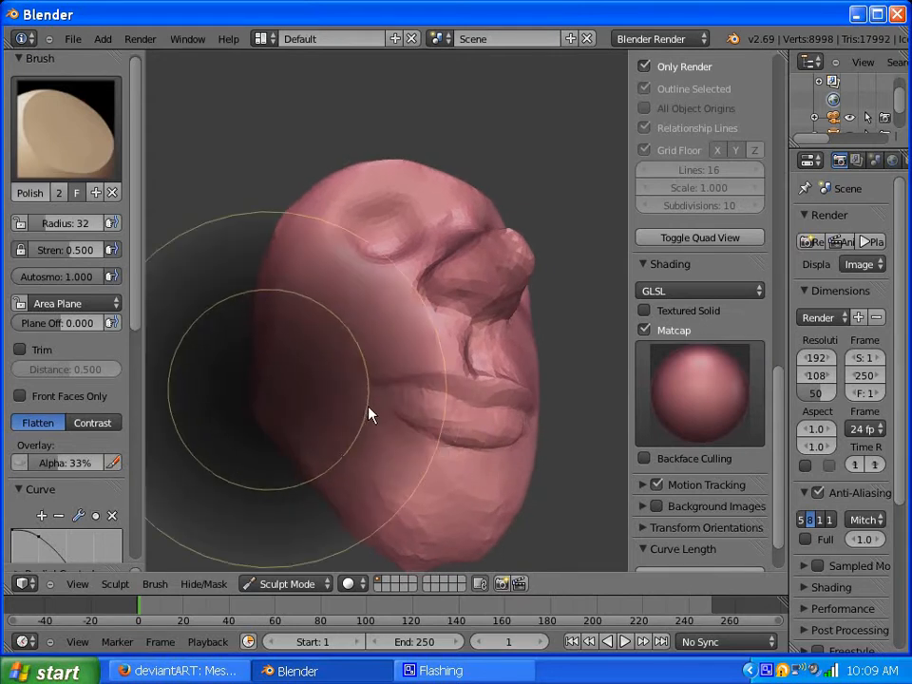
{"action": "left_click", "coordinate": [380, 459]}
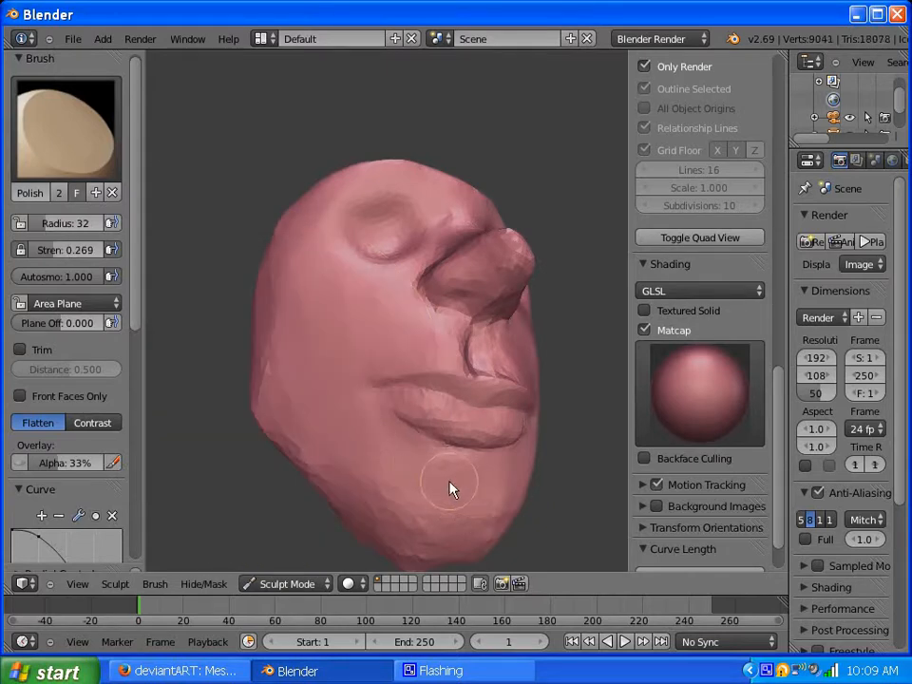
{"action": "middle_click_drag", "start_coordinate": [451, 487], "coordinate": [374, 448]}
{"action": "left_click_drag", "start_coordinate": [271, 426], "coordinate": [292, 460]}
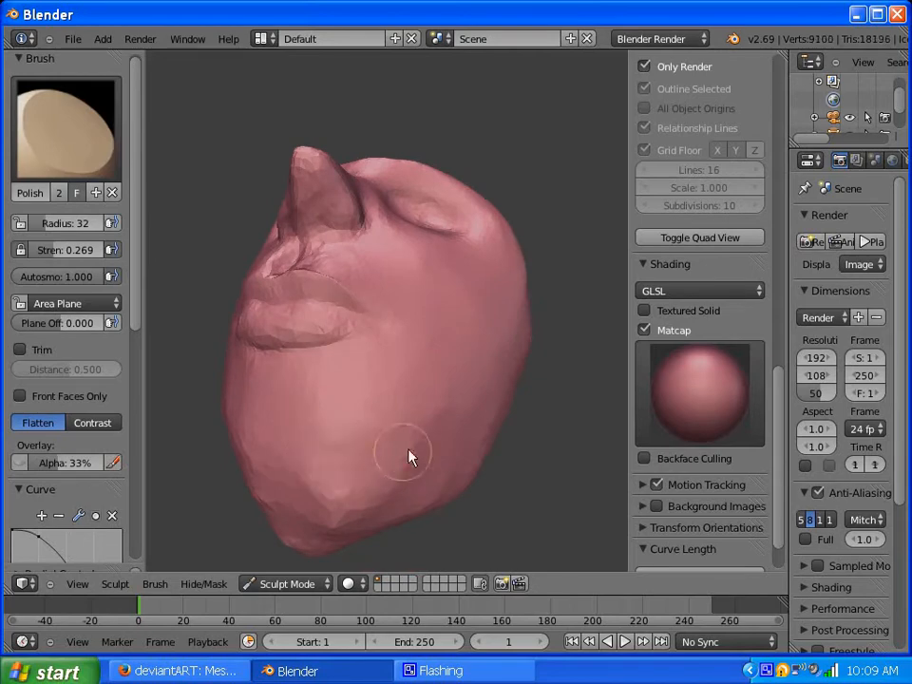
{"action": "mouse_move", "coordinate": [353, 426]}
{"action": "middle_mouse_down"}
{"action": "mouse_move", "coordinate": [481, 461]}
{"action": "mouse_move", "coordinate": [432, 485]}
{"action": "mouse_move", "coordinate": [354, 490]}
{"action": "mouse_move", "coordinate": [351, 505]}
{"action": "mouse_move", "coordinate": [311, 512]}
{"action": "mouse_move", "coordinate": [365, 414]}
{"action": "middle_mouse_up"}
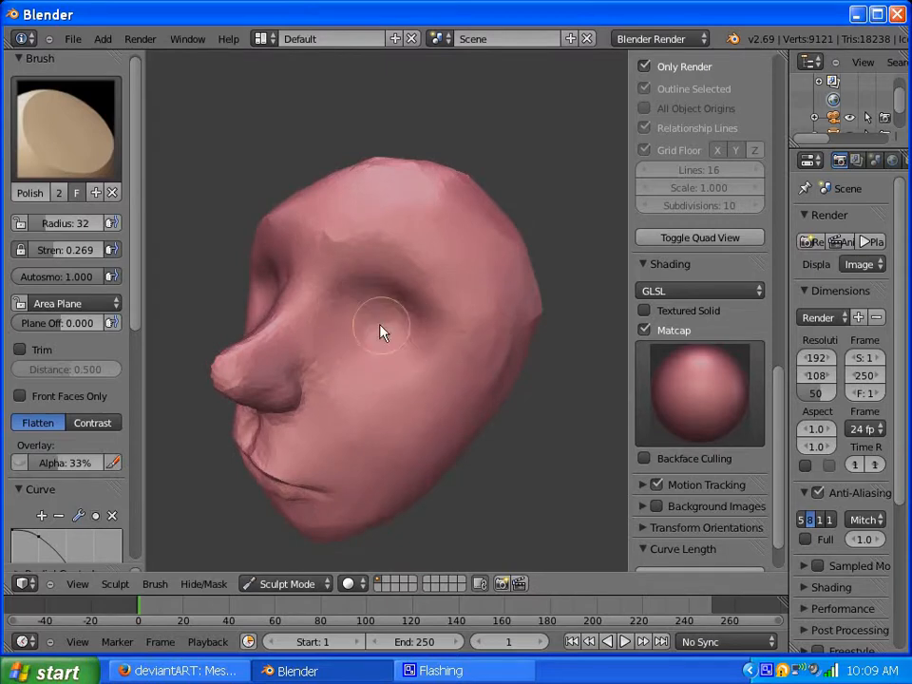
- Carve a shallow crease across the brow just above the nose with the Crease brush
{"action": "middle_click_drag", "start_coordinate": [416, 369], "coordinate": [454, 317]}
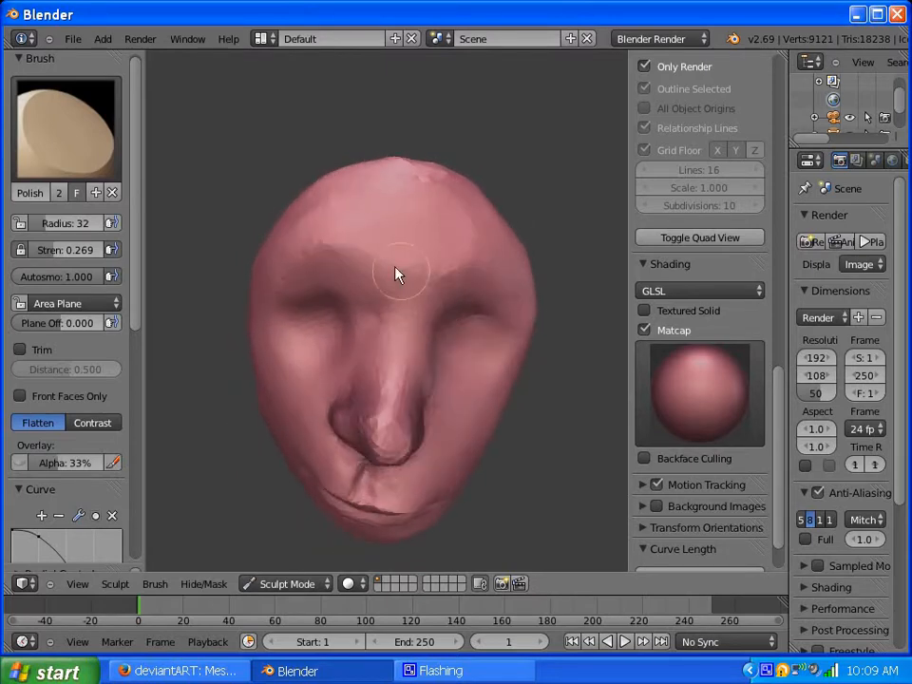
{"action": "left_click", "coordinate": [77, 158]}
{"action": "left_click", "coordinate": [344, 254]}
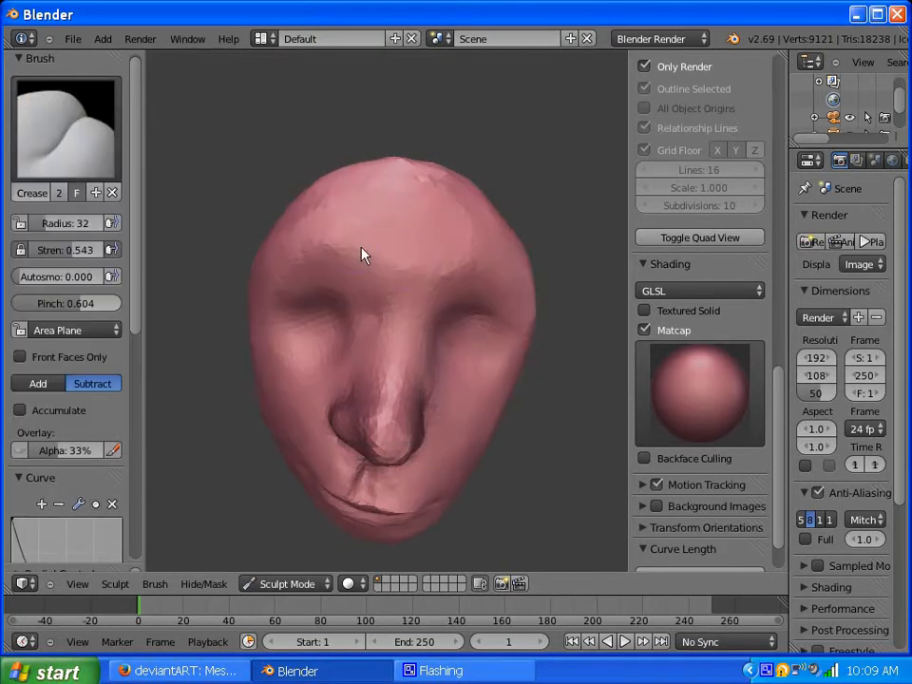
{"action": "left_click_drag", "start_coordinate": [430, 267], "coordinate": [450, 266]}
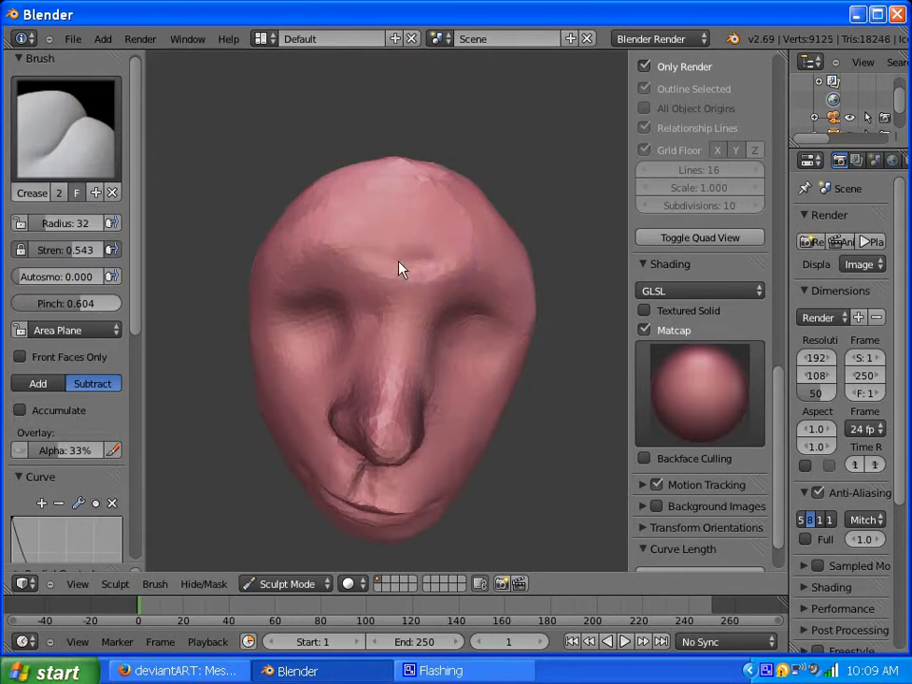
- Reduce the Crease brush radius to 18 and carve a longer, sharper wrinkle across the lower forehead
{"action": "scroll", "coordinate": [134, 301], "scroll_direction": "down", "scroll_amount": 4}
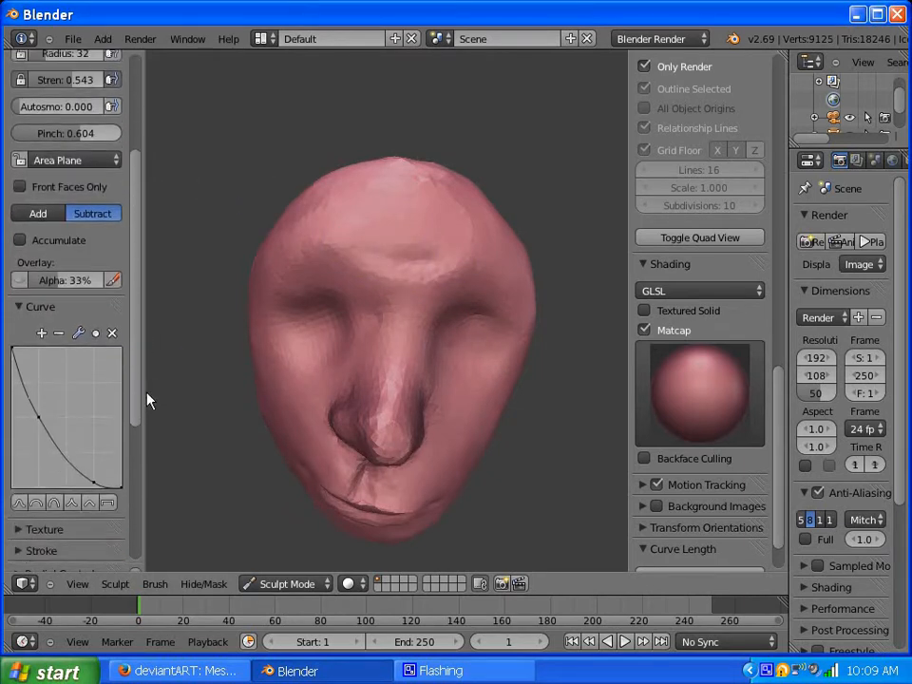
{"action": "scroll", "coordinate": [150, 401], "scroll_direction": "down", "scroll_amount": 2}
{"action": "scroll", "coordinate": [136, 345], "scroll_direction": "up", "scroll_amount": 4}
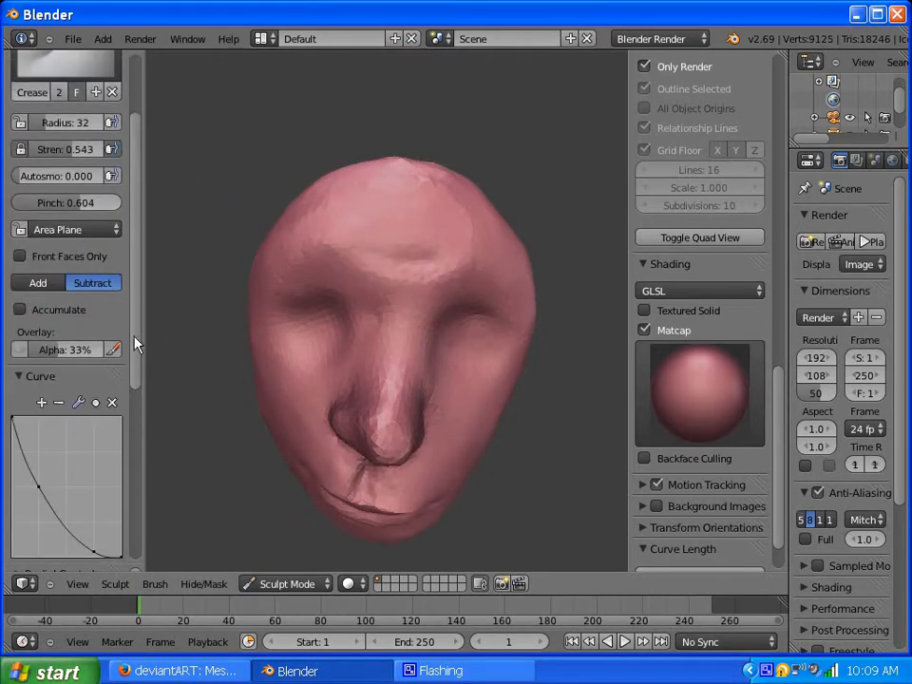
{"action": "left_click", "coordinate": [410, 290]}
{"action": "left_click", "coordinate": [423, 303]}
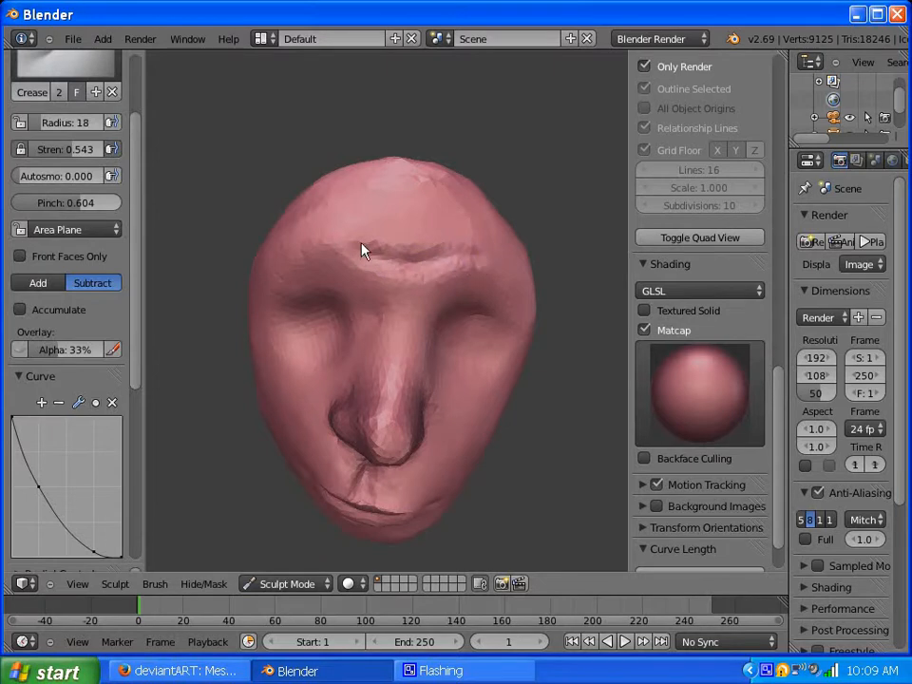
{"action": "mouse_move", "coordinate": [361, 250]}
{"action": "left_mouse_down"}
{"action": "mouse_move", "coordinate": [326, 234]}
{"action": "mouse_move", "coordinate": [306, 248]}
{"action": "left_mouse_up"}
- Tighten the forehead wrinkle along its length with the Pinch/Magnify brush at radius 46
{"action": "mouse_move", "coordinate": [410, 221]}
{"action": "middle_mouse_down"}
{"action": "mouse_move", "coordinate": [417, 244]}
{"action": "mouse_move", "coordinate": [362, 262]}
{"action": "mouse_move", "coordinate": [337, 253]}
{"action": "middle_mouse_up"}
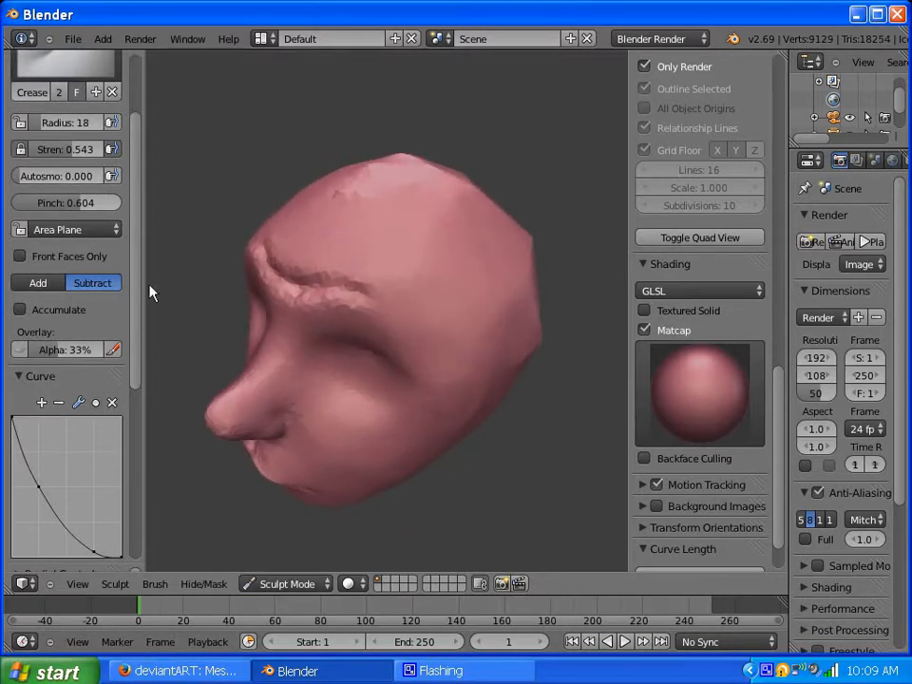
{"action": "scroll", "coordinate": [105, 171], "scroll_direction": "up", "scroll_amount": 3}
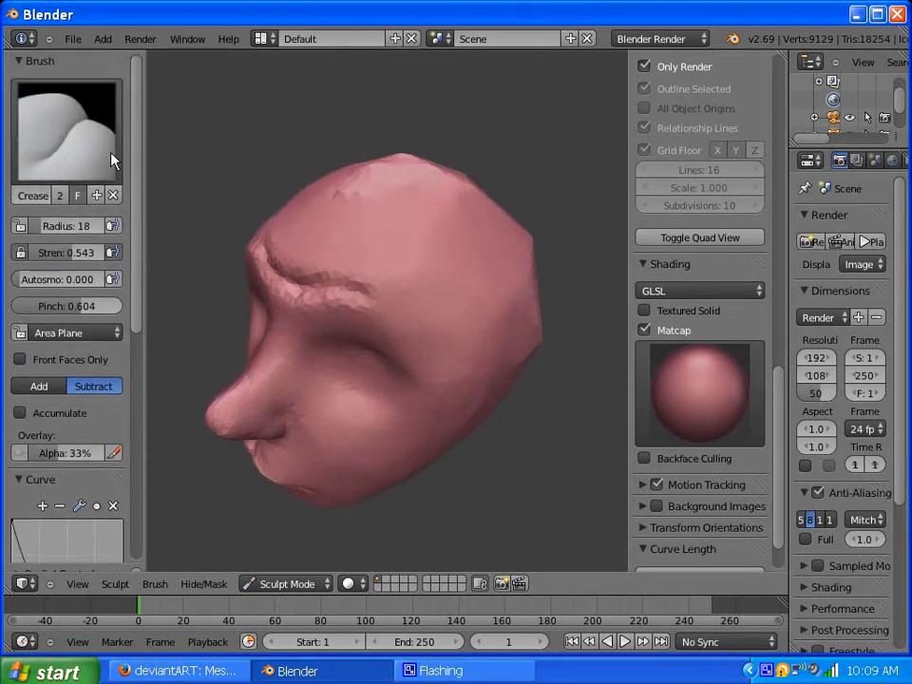
{"action": "left_click", "coordinate": [86, 164]}
{"action": "left_click", "coordinate": [337, 302]}
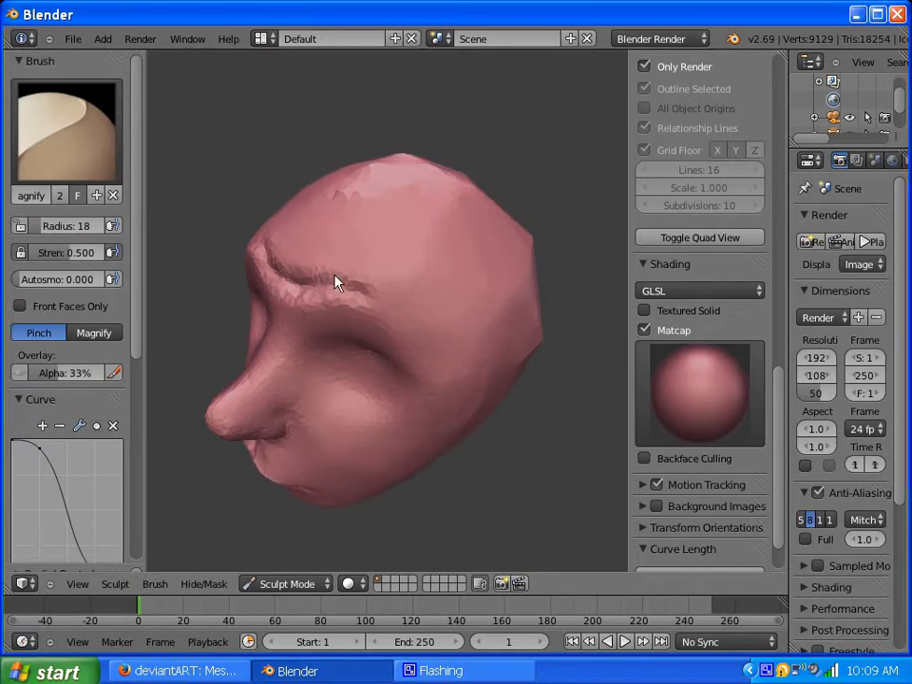
{"action": "key", "text": "f"}
{"action": "left_click", "coordinate": [333, 300]}
{"action": "left_click_drag", "start_coordinate": [321, 293], "coordinate": [353, 294]}
{"action": "mouse_move", "coordinate": [303, 296]}
{"action": "middle_mouse_down"}
{"action": "mouse_move", "coordinate": [368, 300]}
{"action": "mouse_move", "coordinate": [371, 310]}
{"action": "middle_mouse_up"}
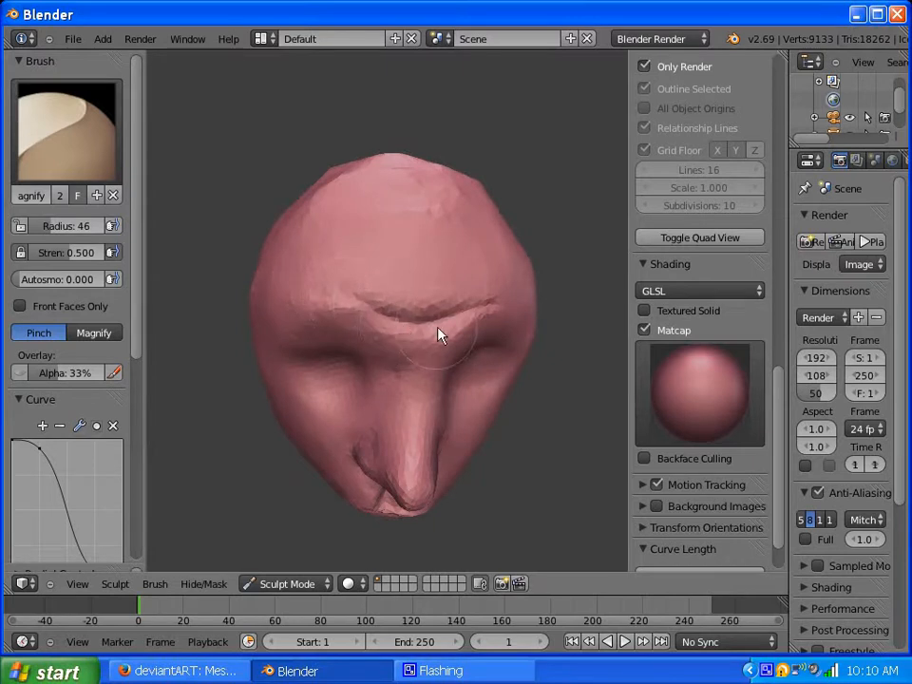
{"action": "mouse_move", "coordinate": [439, 334]}
{"action": "left_mouse_down"}
{"action": "mouse_move", "coordinate": [381, 322]}
{"action": "mouse_move", "coordinate": [440, 323]}
{"action": "left_mouse_up"}
{"action": "mouse_move", "coordinate": [422, 285]}
{"action": "middle_mouse_down"}
{"action": "mouse_move", "coordinate": [323, 219]}
{"action": "mouse_move", "coordinate": [340, 231]}
{"action": "middle_mouse_up"}
{"action": "mouse_move", "coordinate": [401, 246]}
{"action": "left_mouse_down"}
{"action": "mouse_move", "coordinate": [423, 259]}
{"action": "mouse_move", "coordinate": [402, 239]}
{"action": "left_mouse_up"}
{"action": "mouse_move", "coordinate": [401, 239]}
{"action": "middle_mouse_down"}
{"action": "mouse_move", "coordinate": [415, 258]}
{"action": "mouse_move", "coordinate": [399, 261]}
{"action": "middle_mouse_up"}
- Smooth the brow ridge and the ends of the forehead wrinkle with the Scrape/Peaks brush
{"action": "left_click", "coordinate": [84, 155]}
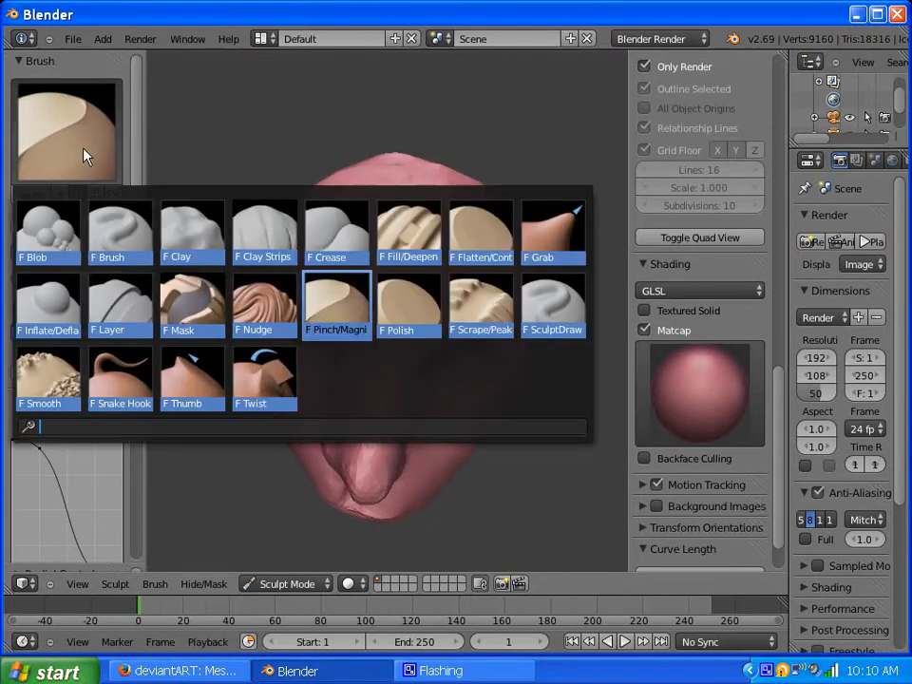
{"action": "left_click", "coordinate": [485, 312]}
{"action": "left_click_drag", "start_coordinate": [445, 277], "coordinate": [474, 322]}
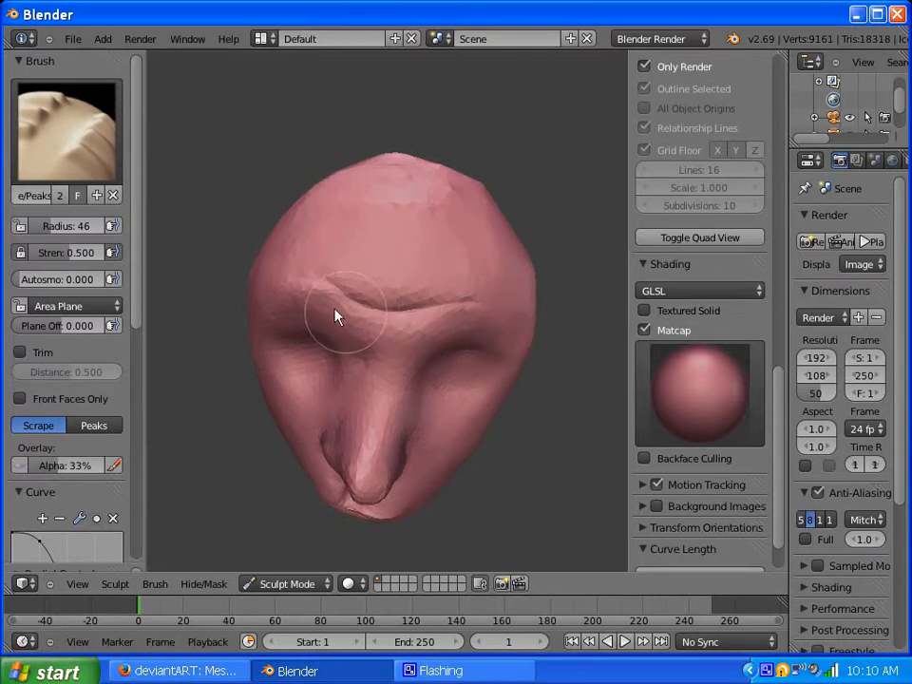
{"action": "mouse_move", "coordinate": [336, 316]}
{"action": "left_mouse_down"}
{"action": "mouse_move", "coordinate": [326, 297]}
{"action": "mouse_move", "coordinate": [444, 314]}
{"action": "left_mouse_up"}
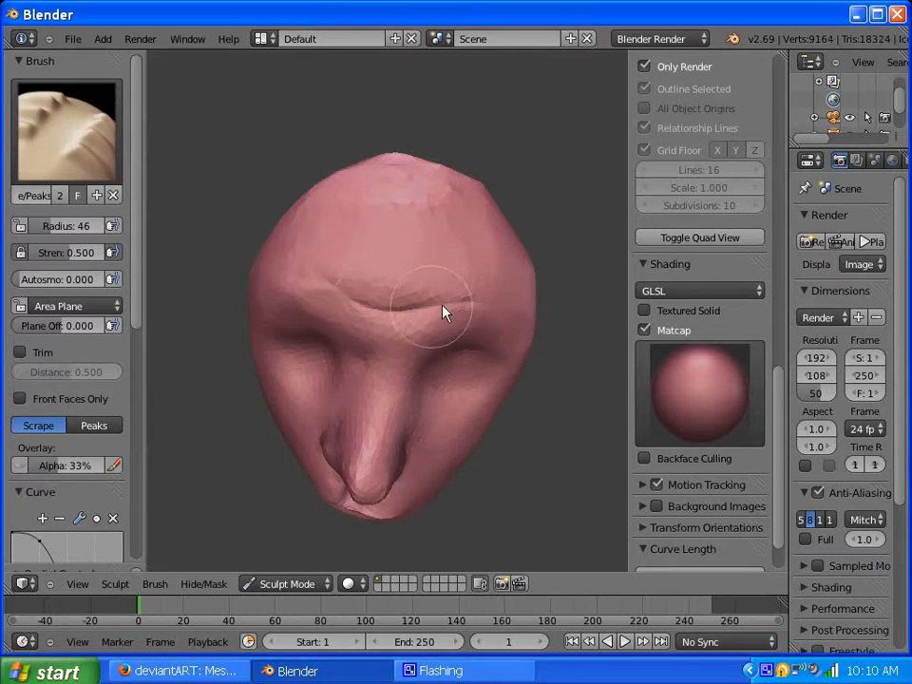
- Scrape the side of the face below the eye socket with the Scrape/Peaks brush
{"action": "mouse_move", "coordinate": [440, 234]}
{"action": "middle_mouse_down"}
{"action": "mouse_move", "coordinate": [385, 222]}
{"action": "mouse_move", "coordinate": [323, 172]}
{"action": "middle_mouse_up"}
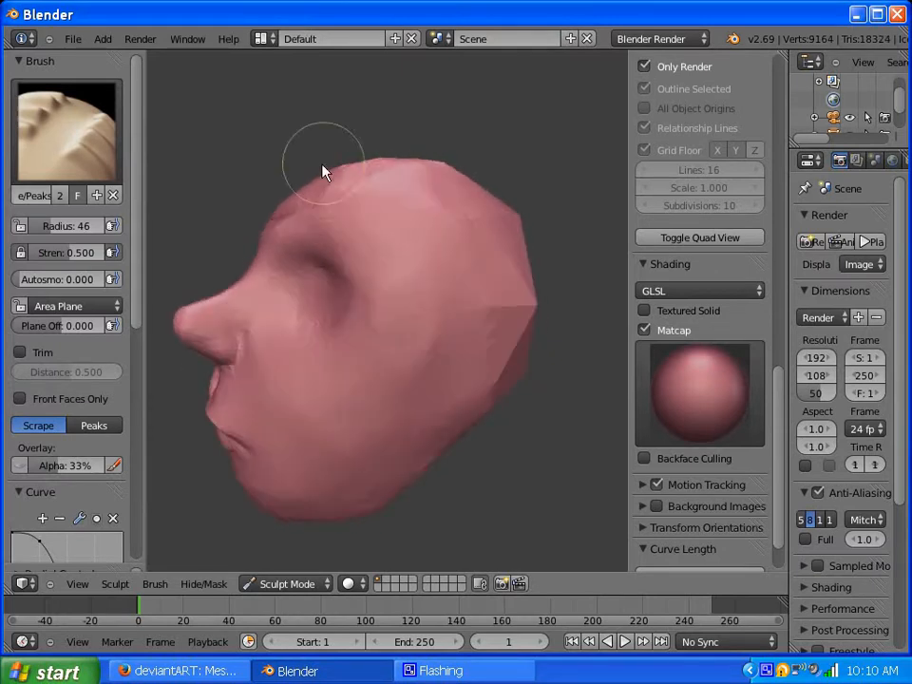
{"action": "mouse_move", "coordinate": [412, 326]}
{"action": "left_mouse_down"}
{"action": "mouse_move", "coordinate": [424, 360]}
{"action": "mouse_move", "coordinate": [346, 352]}
{"action": "left_mouse_up"}
{"action": "mouse_move", "coordinate": [346, 352]}
{"action": "middle_mouse_down"}
{"action": "mouse_move", "coordinate": [440, 348]}
{"action": "mouse_move", "coordinate": [452, 332]}
{"action": "middle_mouse_up"}
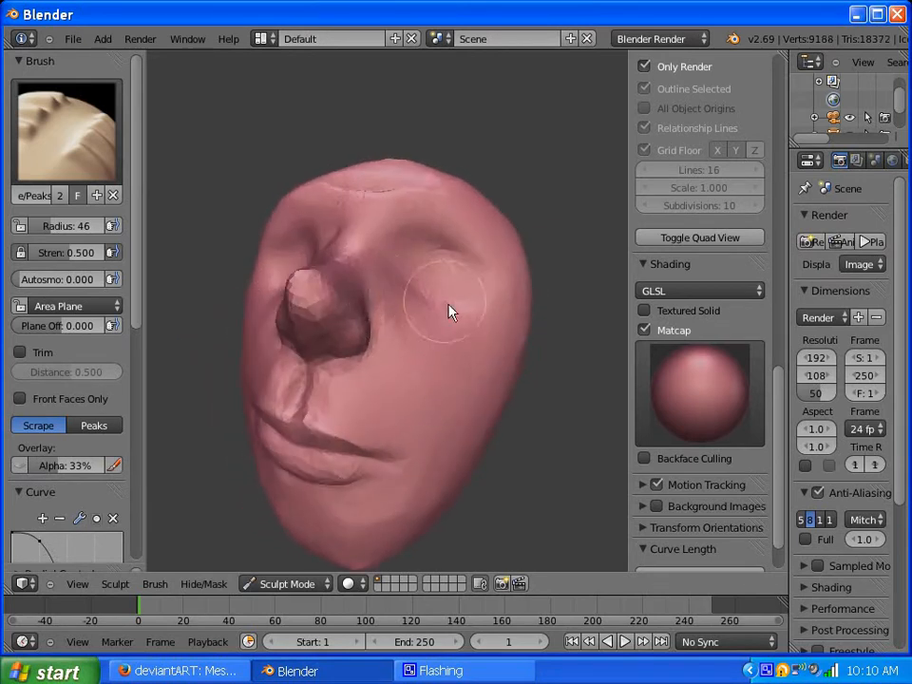
- Try to flatten the tip of the nose with the Scrape/Peaks brush, and undo the stroke
{"action": "middle_click_drag", "start_coordinate": [453, 312], "coordinate": [336, 296]}
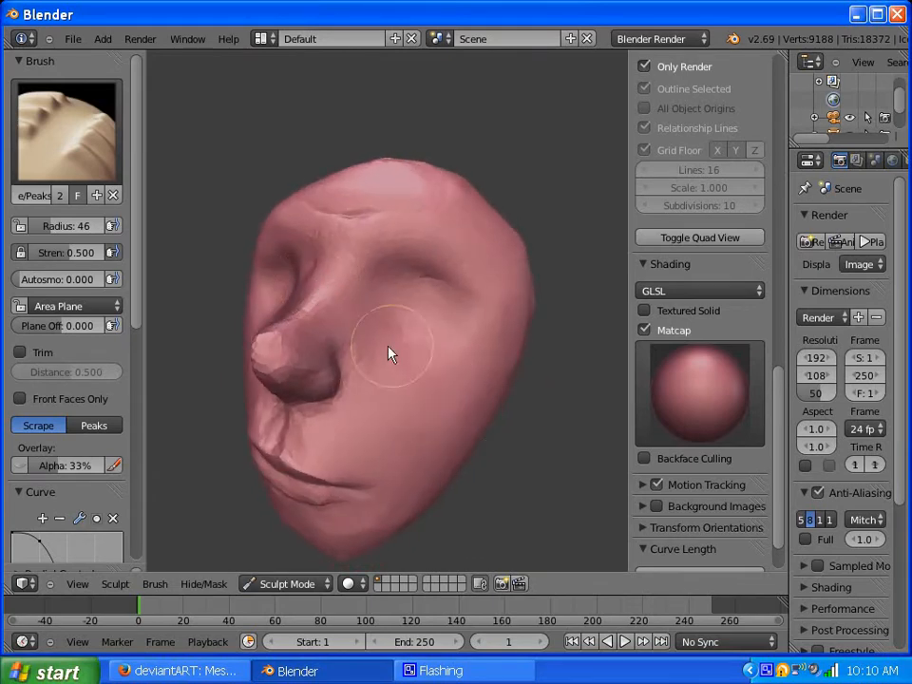
{"action": "left_click_drag", "start_coordinate": [259, 355], "coordinate": [285, 356]}
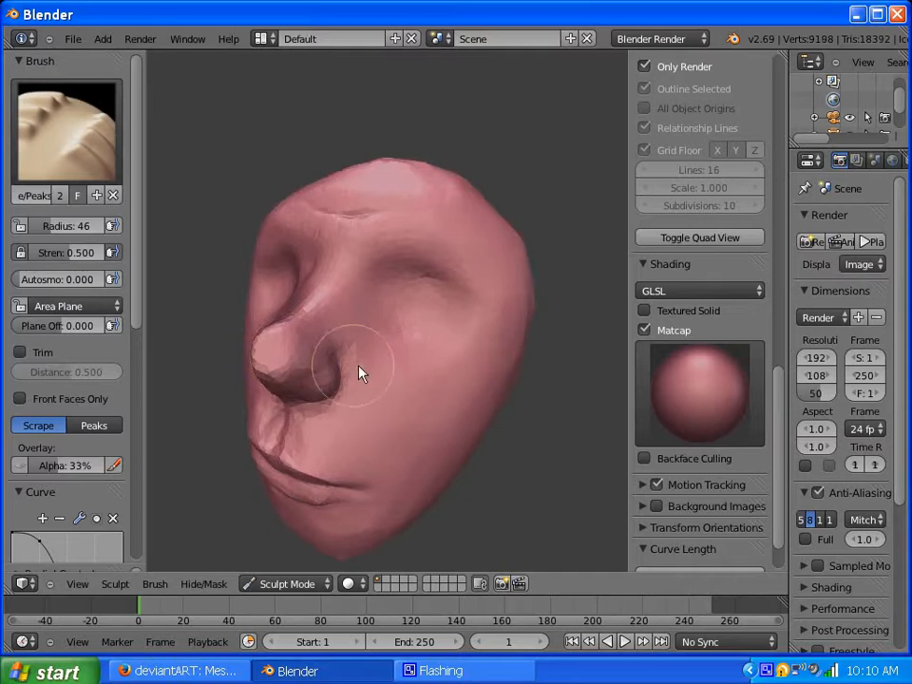
{"action": "mouse_move", "coordinate": [320, 312]}
{"action": "middle_mouse_down"}
{"action": "mouse_move", "coordinate": [390, 253]}
{"action": "mouse_move", "coordinate": [410, 275]}
{"action": "mouse_move", "coordinate": [377, 295]}
{"action": "mouse_move", "coordinate": [370, 326]}
{"action": "mouse_move", "coordinate": [351, 342]}
{"action": "mouse_move", "coordinate": [301, 319]}
{"action": "middle_mouse_up"}
{"action": "key", "text": "ctrl+z"}
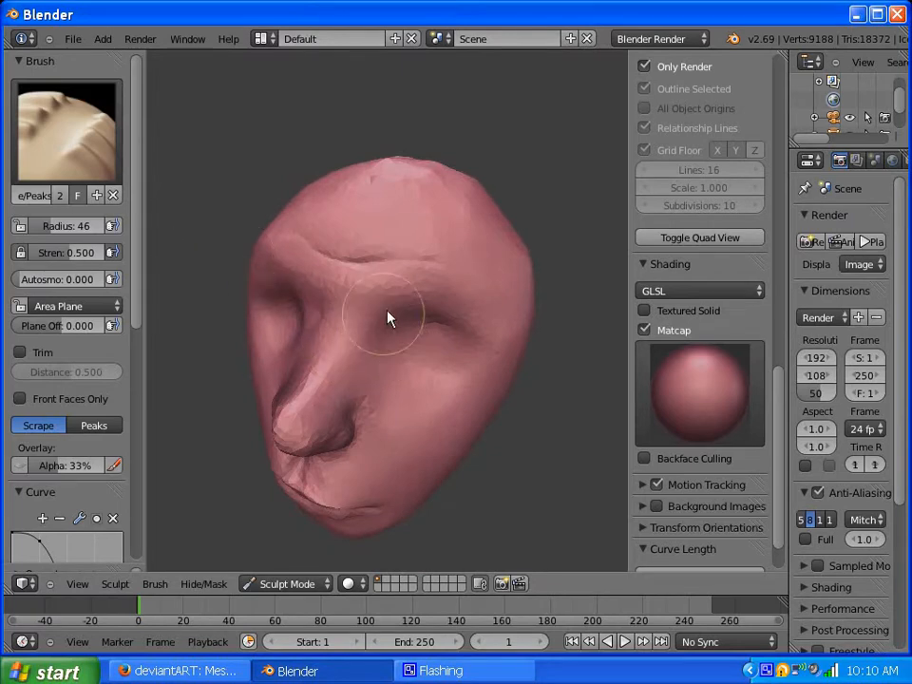
- Puff out the cheek beside the nose and mouth with the Inflate brush at radius 102
{"action": "left_click", "coordinate": [92, 149]}
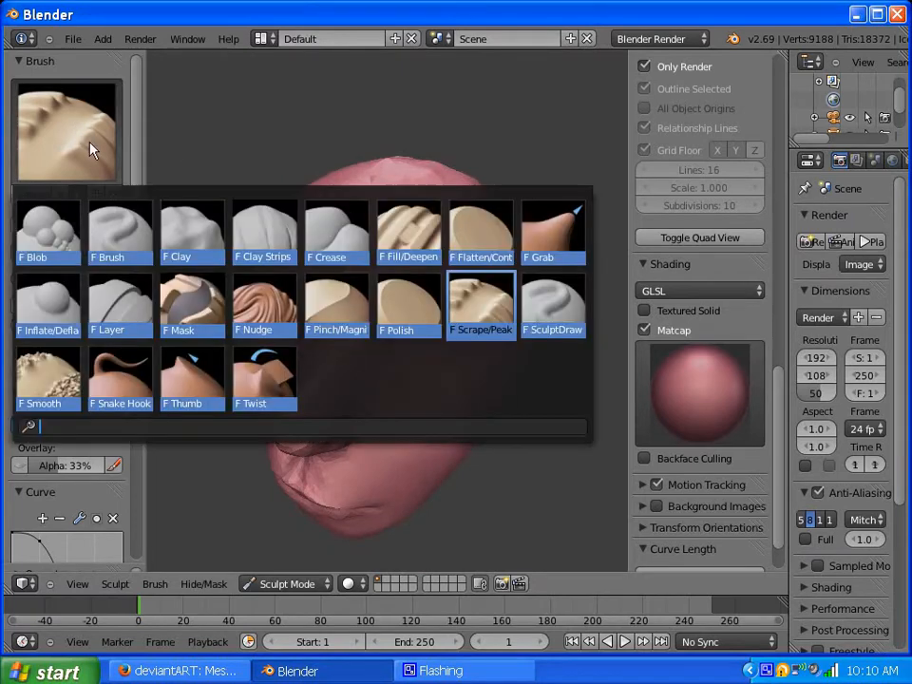
{"action": "left_click", "coordinate": [47, 306]}
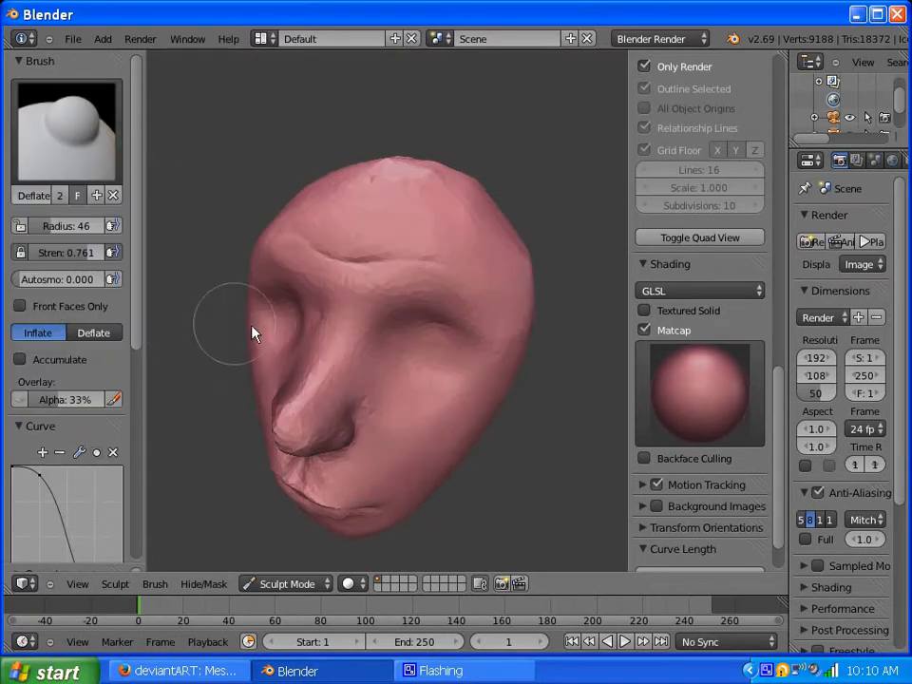
{"action": "middle_click_drag", "start_coordinate": [409, 372], "coordinate": [487, 285]}
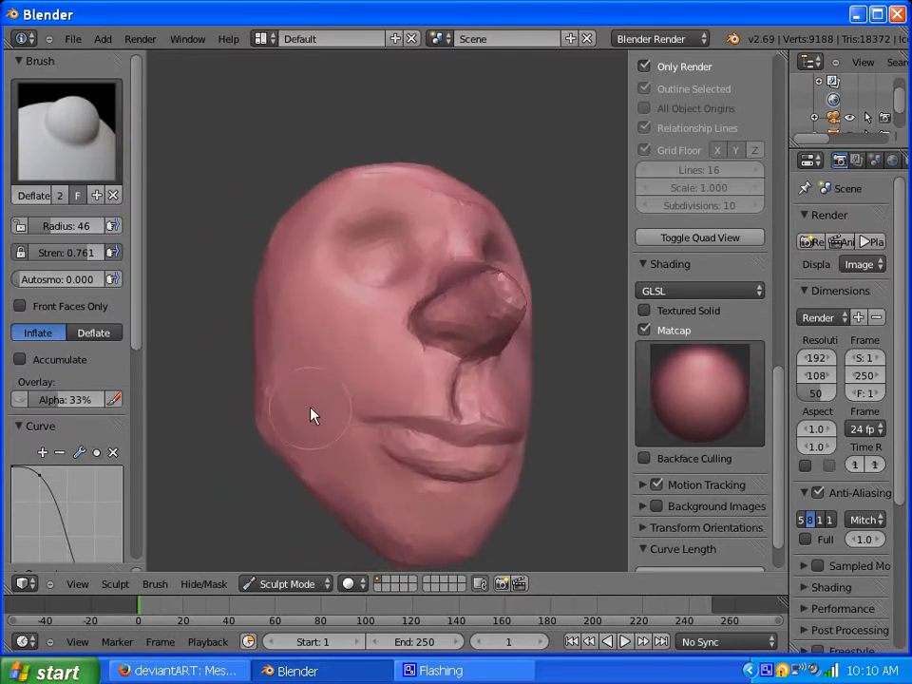
{"action": "key", "text": "f"}
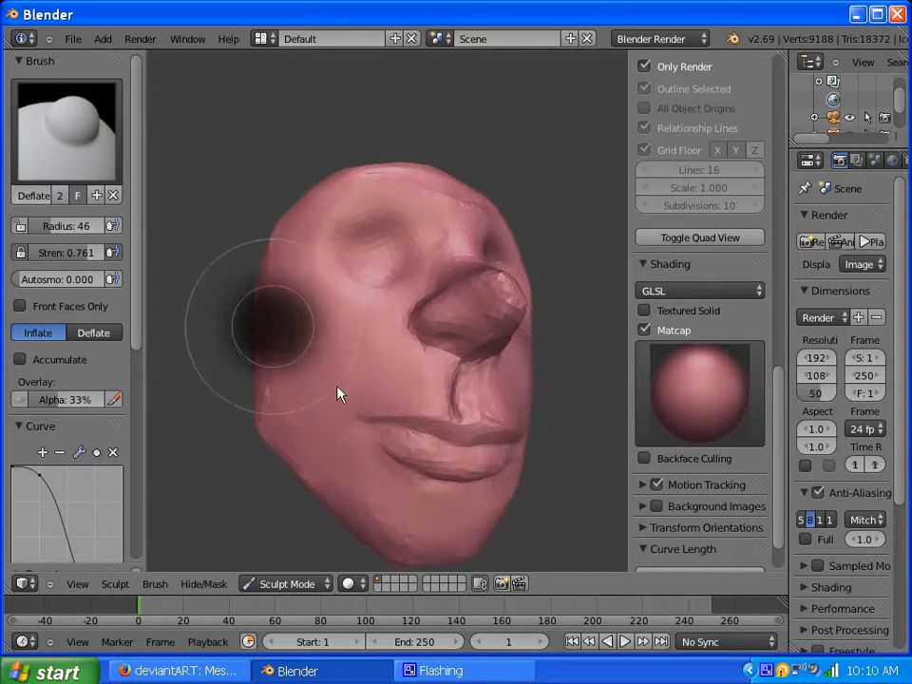
{"action": "left_click", "coordinate": [338, 394]}
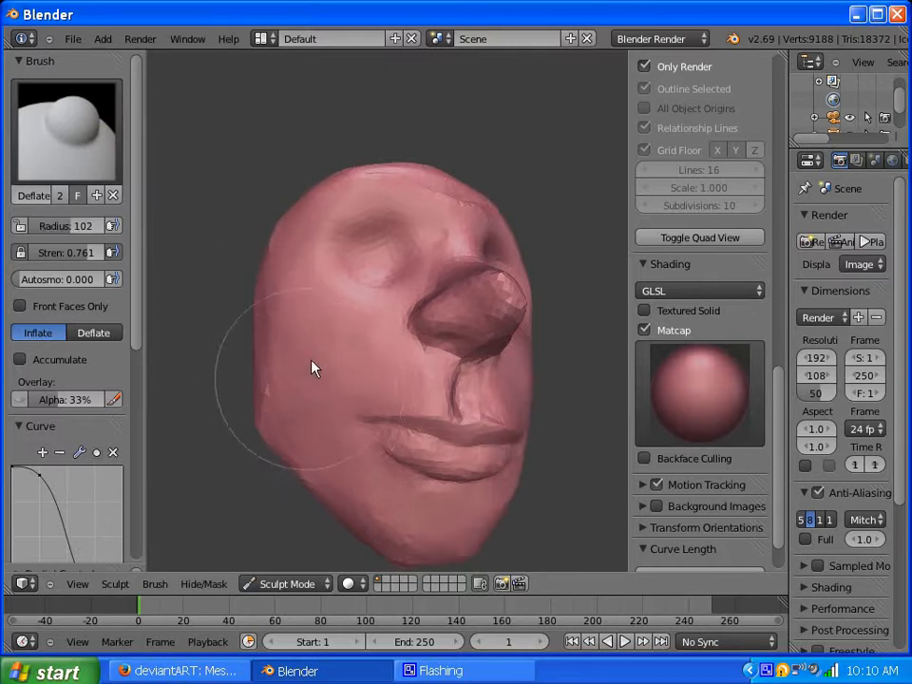
{"action": "mouse_move", "coordinate": [316, 368]}
{"action": "left_mouse_down"}
{"action": "mouse_move", "coordinate": [324, 407]}
{"action": "mouse_move", "coordinate": [296, 408]}
{"action": "mouse_move", "coordinate": [301, 372]}
{"action": "mouse_move", "coordinate": [351, 366]}
{"action": "mouse_move", "coordinate": [315, 327]}
{"action": "left_mouse_up"}
- Add more volume to the cheeks and the jaw near the mouth corners with further Inflate strokes
{"action": "mouse_move", "coordinate": [415, 337]}
{"action": "middle_mouse_down"}
{"action": "mouse_move", "coordinate": [332, 333]}
{"action": "mouse_move", "coordinate": [416, 414]}
{"action": "middle_mouse_up"}
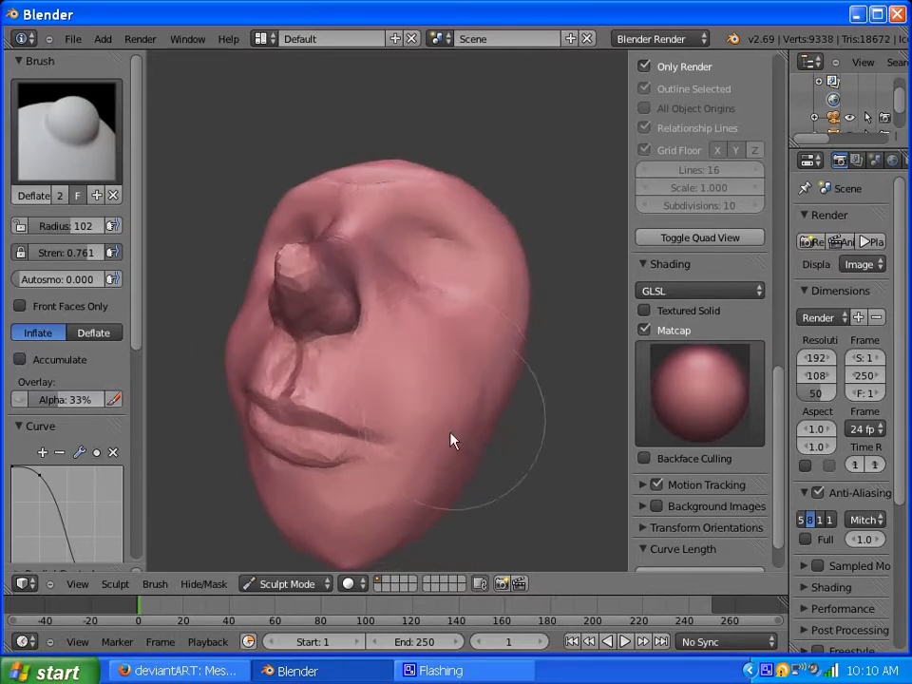
{"action": "mouse_move", "coordinate": [454, 440]}
{"action": "left_mouse_down"}
{"action": "mouse_move", "coordinate": [436, 474]}
{"action": "mouse_move", "coordinate": [403, 455]}
{"action": "left_mouse_up"}
{"action": "mouse_move", "coordinate": [403, 455]}
{"action": "middle_mouse_down"}
{"action": "mouse_move", "coordinate": [458, 401]}
{"action": "mouse_move", "coordinate": [411, 398]}
{"action": "middle_mouse_up"}
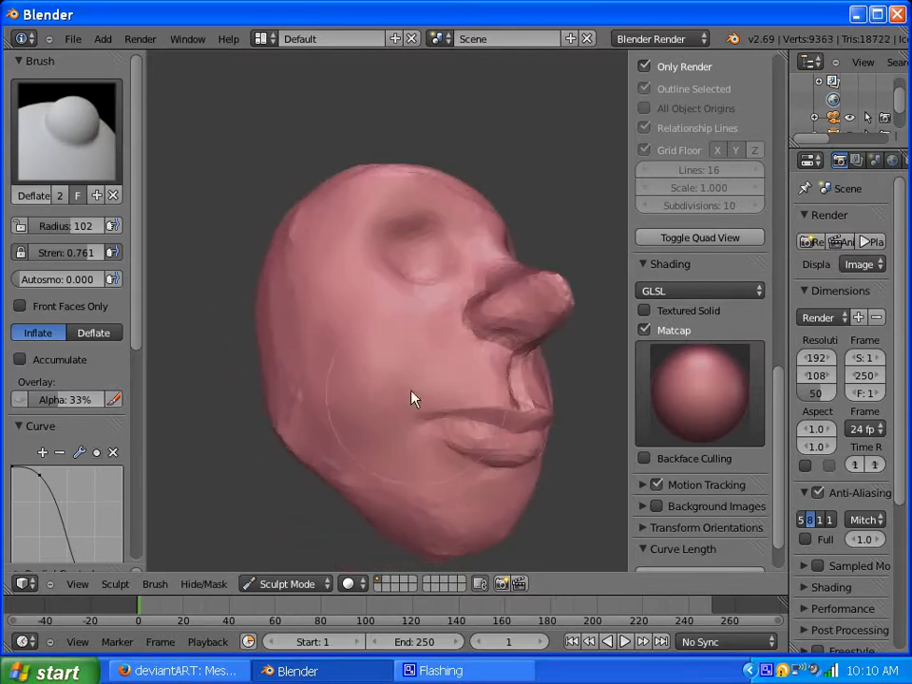
{"action": "left_click_drag", "start_coordinate": [402, 353], "coordinate": [346, 317]}
{"action": "mouse_move", "coordinate": [348, 360]}
{"action": "left_mouse_down"}
{"action": "mouse_move", "coordinate": [341, 312]}
{"action": "mouse_move", "coordinate": [370, 438]}
{"action": "mouse_move", "coordinate": [365, 432]}
{"action": "mouse_move", "coordinate": [400, 420]}
{"action": "left_mouse_up"}
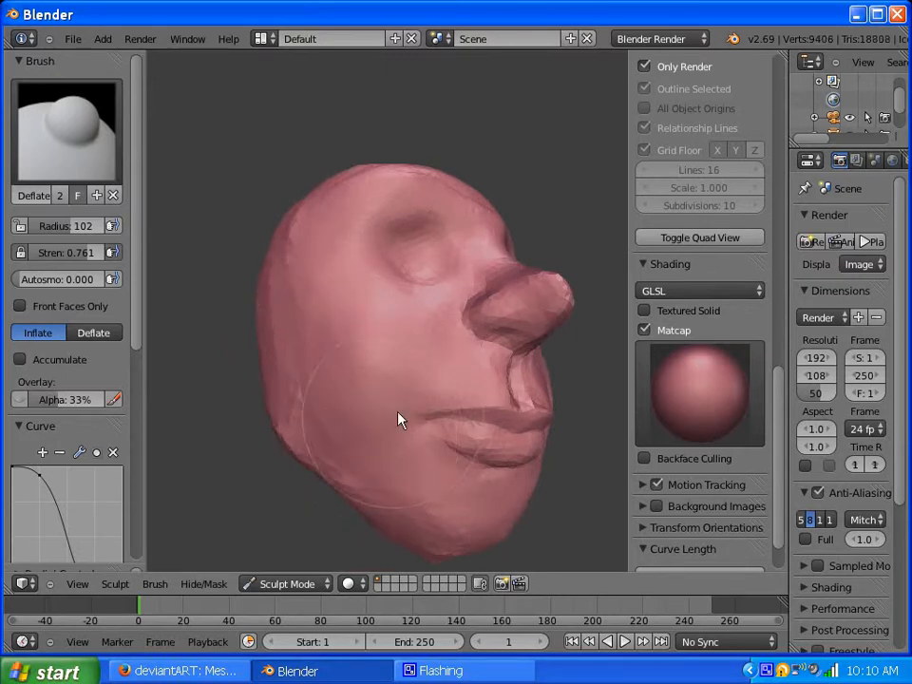
{"action": "middle_click_drag", "start_coordinate": [399, 420], "coordinate": [358, 393]}
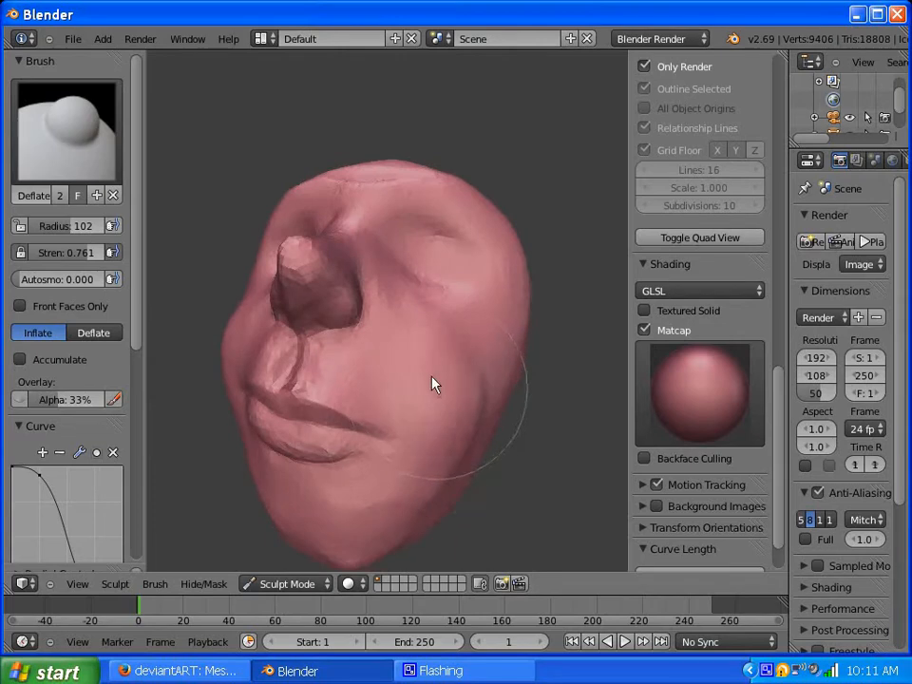
{"action": "mouse_move", "coordinate": [413, 316]}
{"action": "middle_mouse_down"}
{"action": "mouse_move", "coordinate": [481, 359]}
{"action": "mouse_move", "coordinate": [452, 363]}
{"action": "mouse_move", "coordinate": [519, 362]}
{"action": "mouse_move", "coordinate": [479, 322]}
{"action": "mouse_move", "coordinate": [425, 313]}
{"action": "mouse_move", "coordinate": [348, 341]}
{"action": "mouse_move", "coordinate": [425, 366]}
{"action": "mouse_move", "coordinate": [415, 367]}
{"action": "middle_mouse_up"}
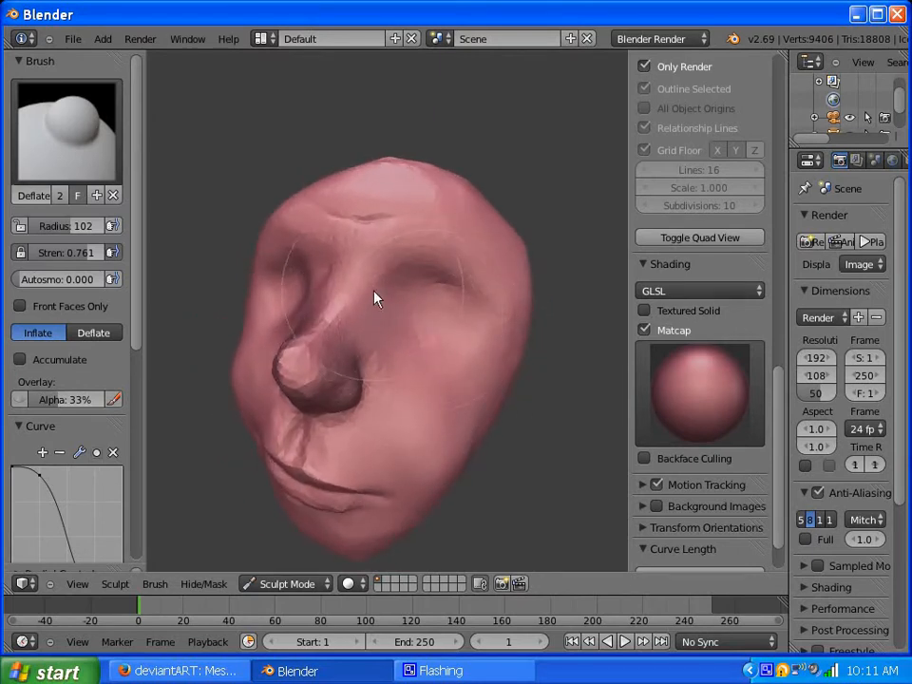
- Switch from sculpting to Object Mode and add a UV sphere to the scene
{"action": "left_click", "coordinate": [294, 584]}
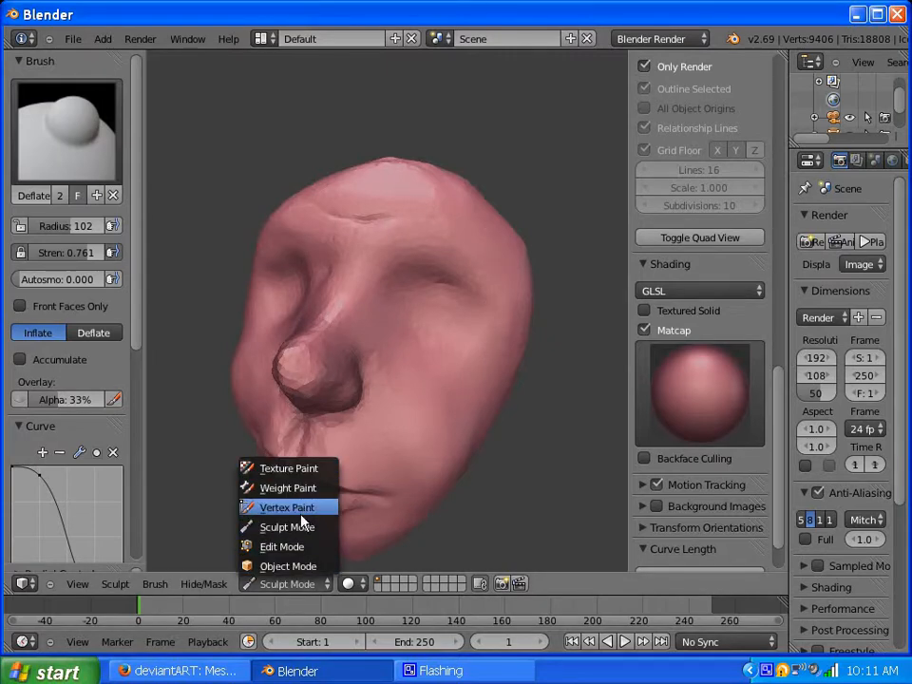
{"action": "left_click", "coordinate": [289, 567]}
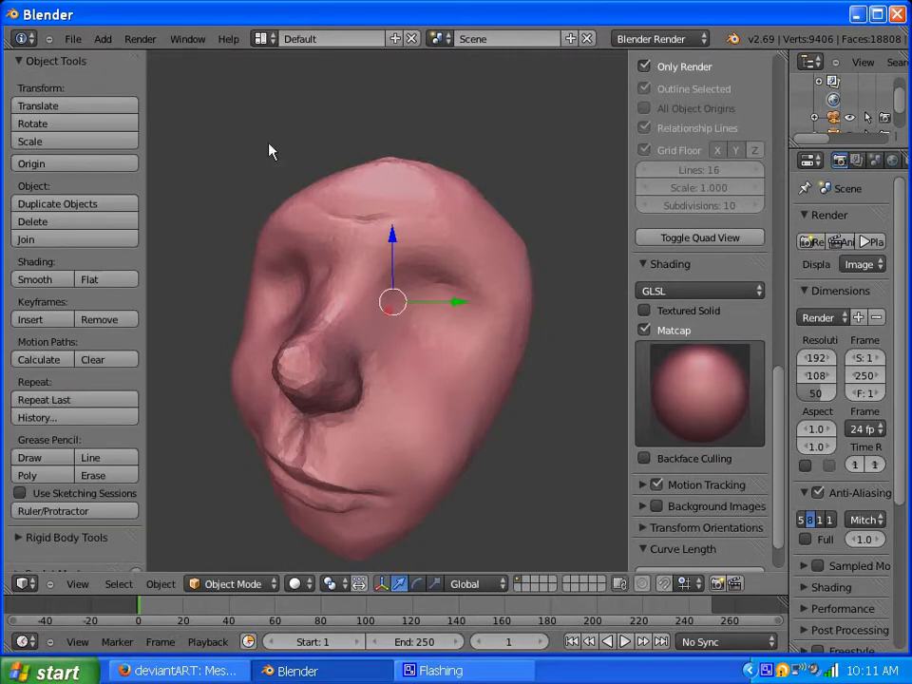
{"action": "left_click", "coordinate": [102, 39]}
{"action": "mouse_move", "coordinate": [152, 59]}
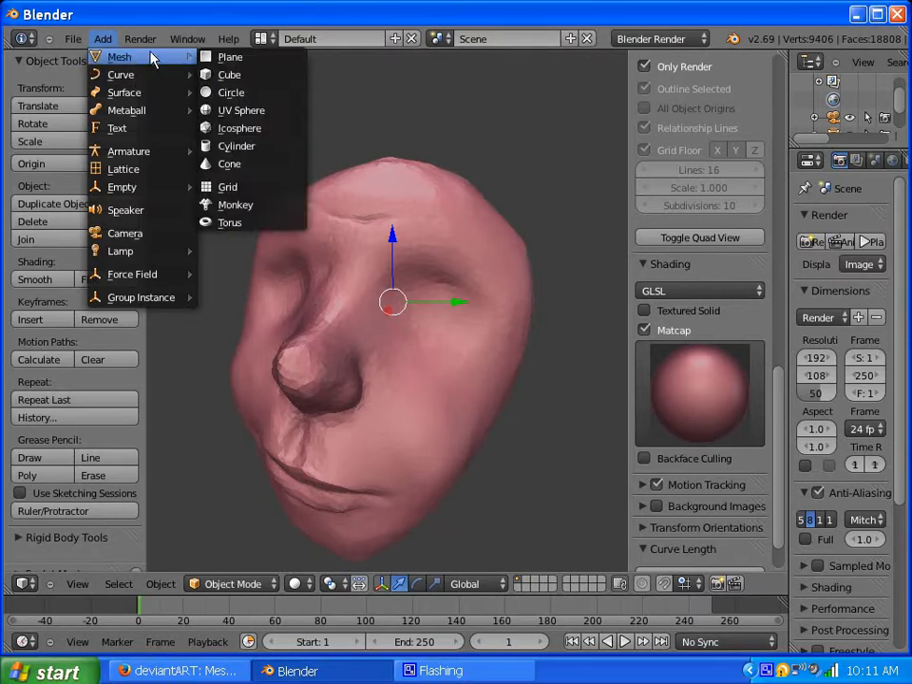
{"action": "left_click", "coordinate": [242, 110]}
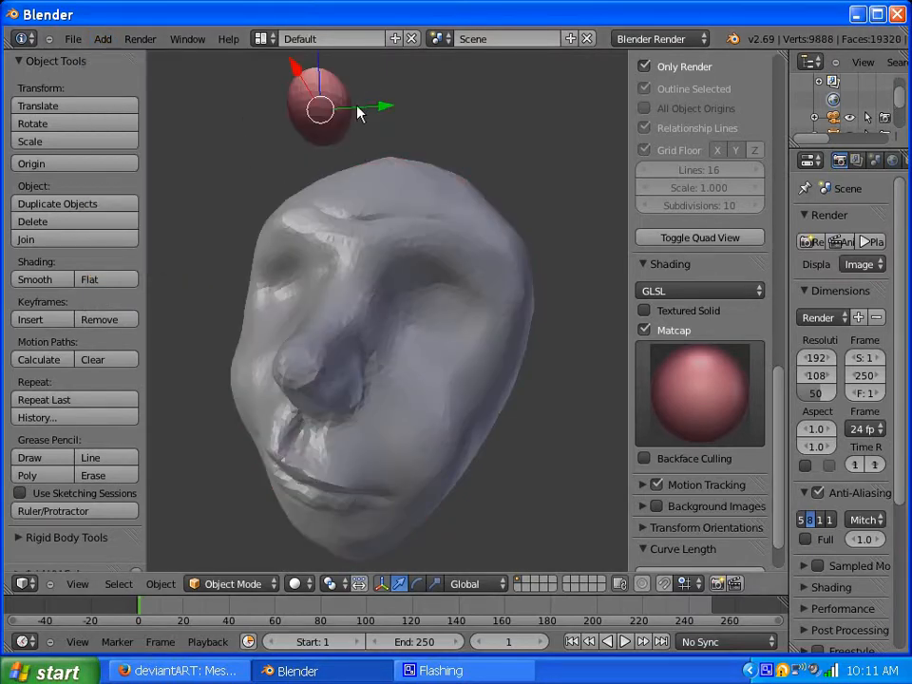
- Lower the new sphere from above the head to jaw height and shift it sideways along the Y axis
{"action": "middle_click_drag", "start_coordinate": [359, 113], "coordinate": [369, 166]}
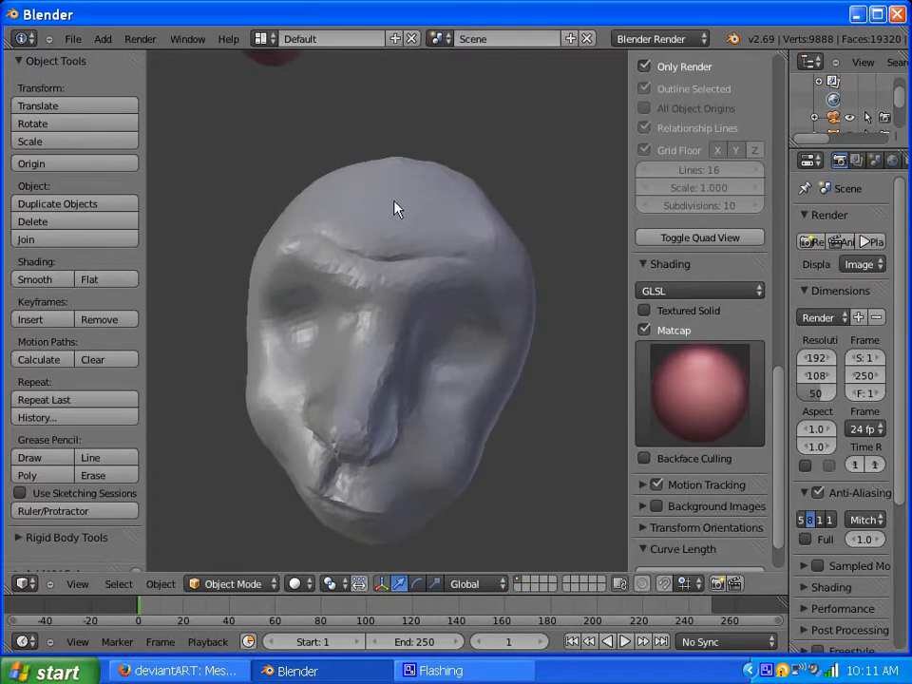
{"action": "scroll", "coordinate": [383, 178], "scroll_direction": "down", "scroll_amount": 5}
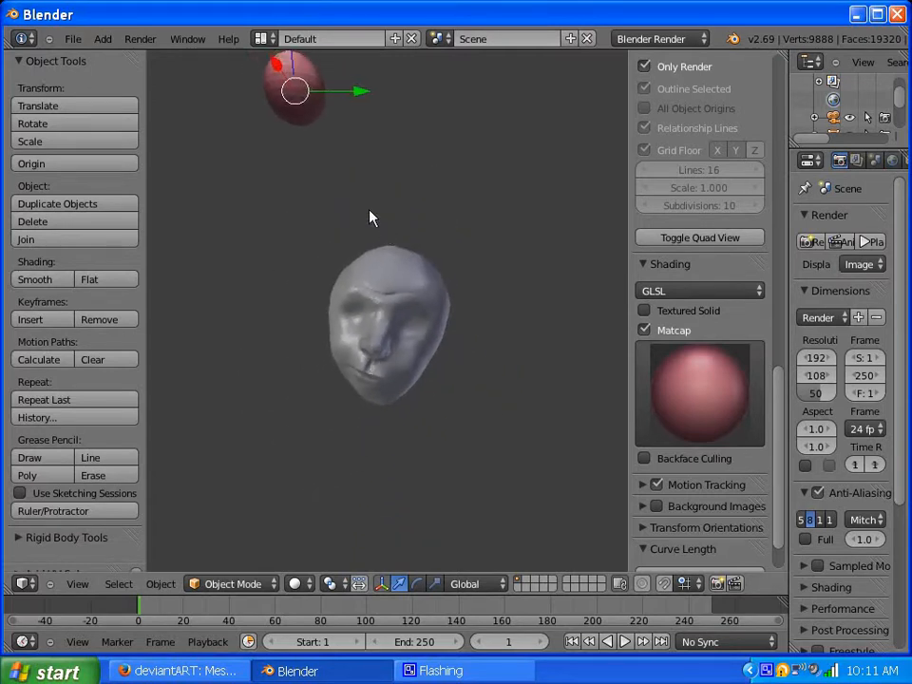
{"action": "left_click_drag", "start_coordinate": [281, 69], "coordinate": [340, 140]}
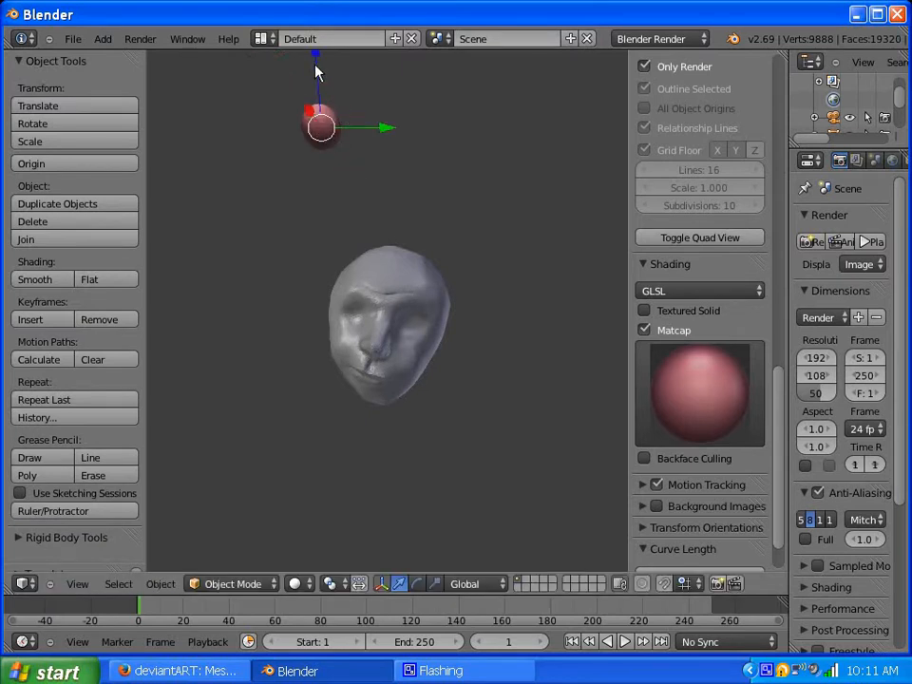
{"action": "left_click_drag", "start_coordinate": [316, 72], "coordinate": [331, 236]}
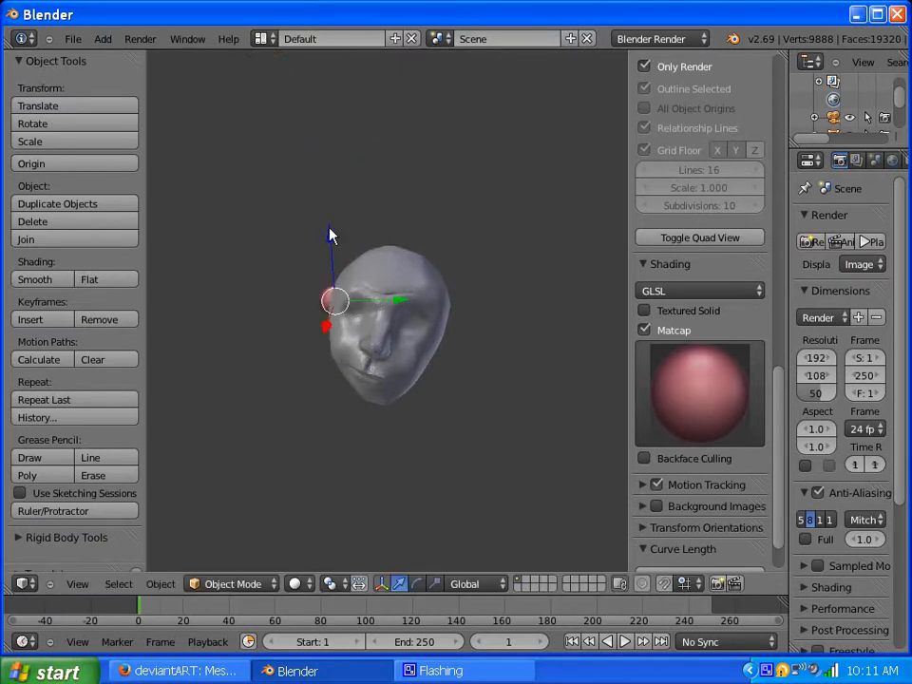
{"action": "left_click_drag", "start_coordinate": [326, 327], "coordinate": [301, 383]}
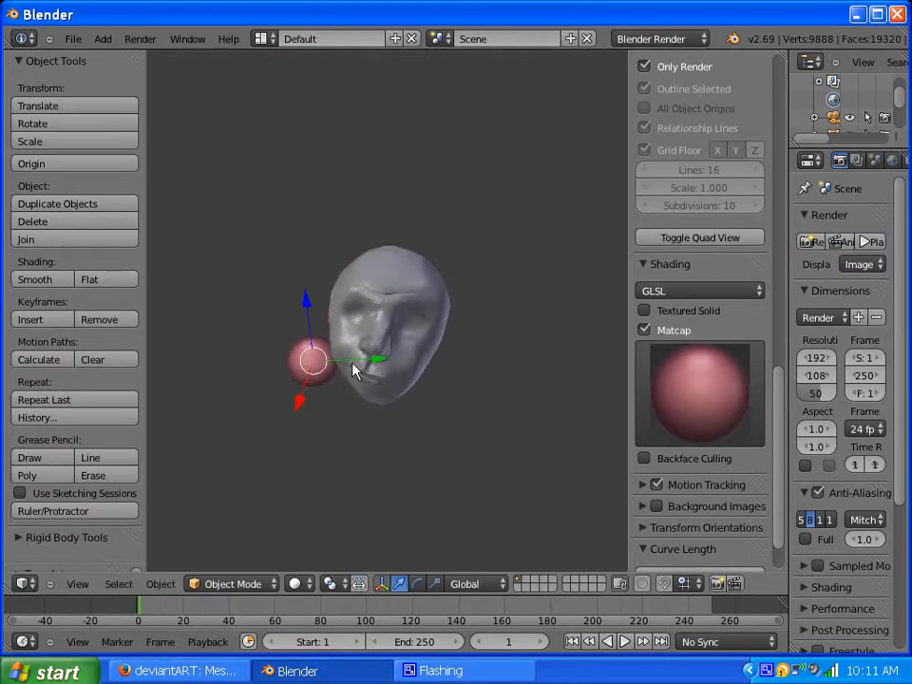
{"action": "left_click_drag", "start_coordinate": [376, 365], "coordinate": [482, 381]}
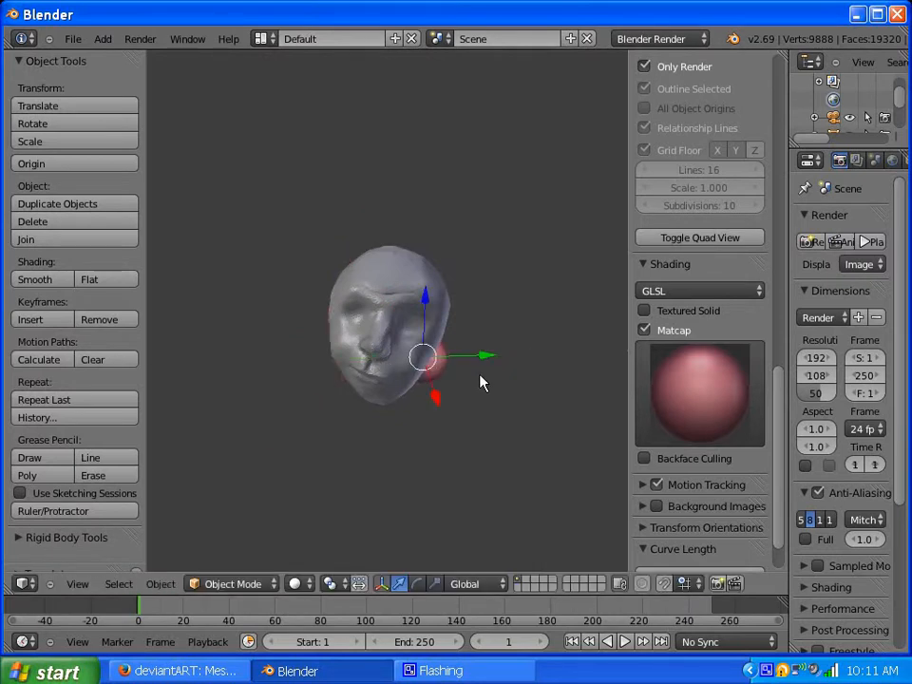
- Bring the sphere forward, level it with the lower face and center it near the mouth and chin
{"action": "middle_click_drag", "start_coordinate": [415, 369], "coordinate": [360, 362]}
{"action": "left_click_drag", "start_coordinate": [481, 418], "coordinate": [465, 467]}
{"action": "left_click_drag", "start_coordinate": [490, 373], "coordinate": [502, 306]}
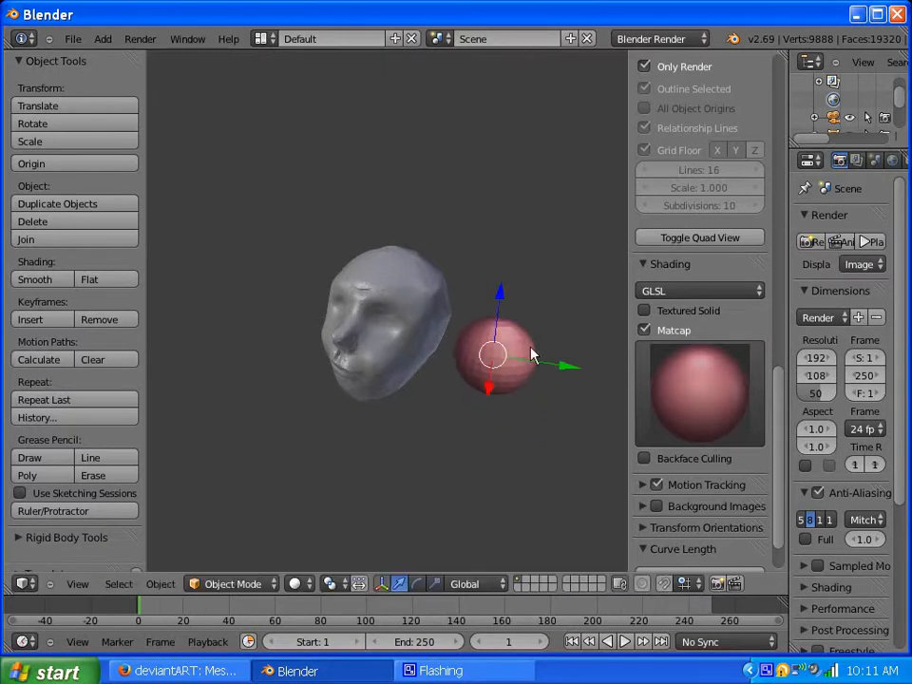
{"action": "left_click_drag", "start_coordinate": [564, 371], "coordinate": [499, 356]}
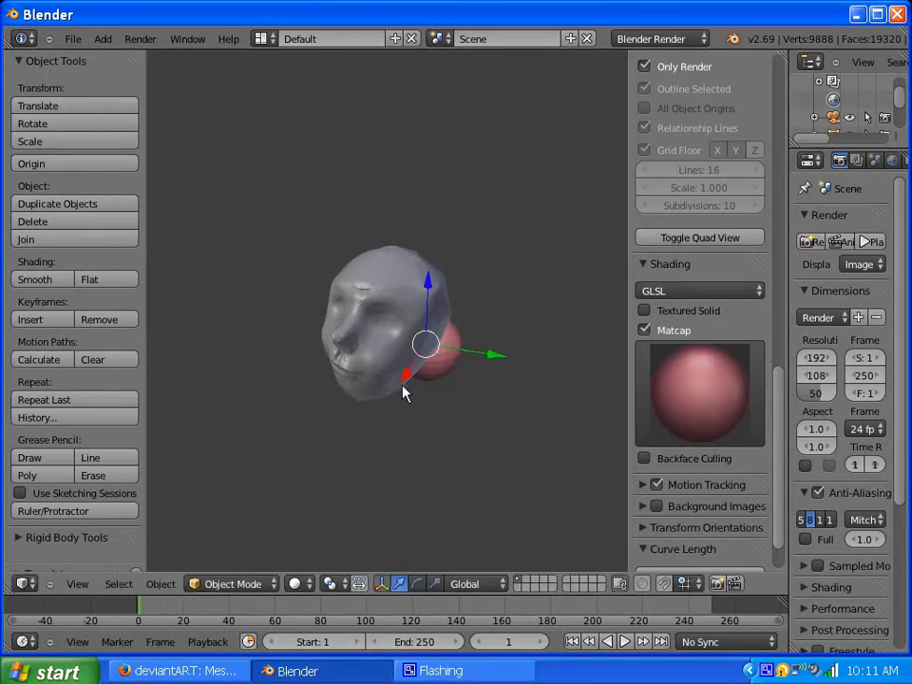
{"action": "left_click_drag", "start_coordinate": [403, 391], "coordinate": [370, 419]}
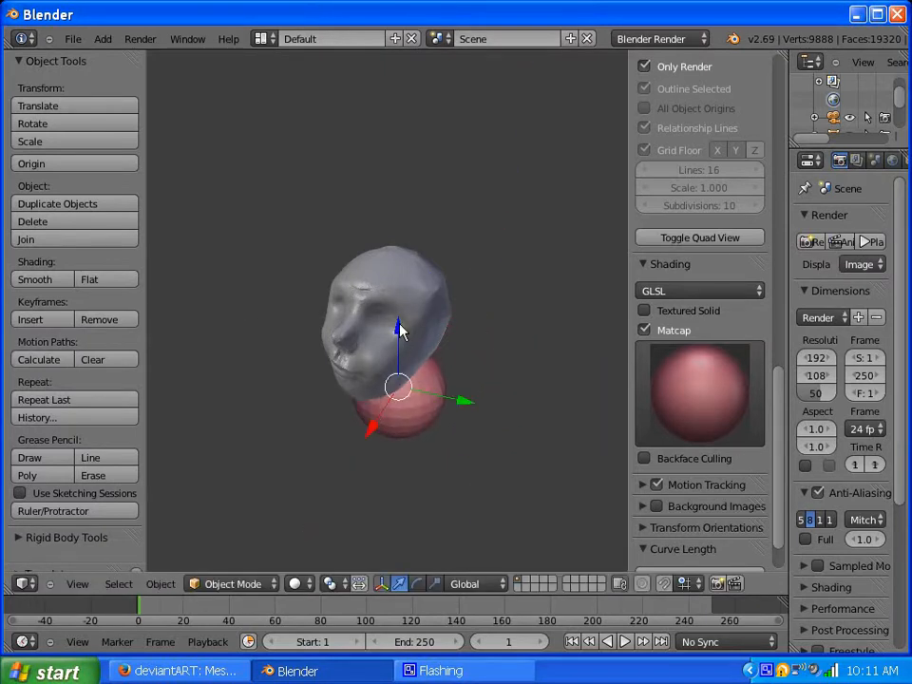
{"action": "left_click_drag", "start_coordinate": [399, 326], "coordinate": [401, 287]}
{"action": "left_click_drag", "start_coordinate": [372, 362], "coordinate": [342, 372]}
- Scale the sphere down to roughly eyeball size and pull it forward clear of the chin
{"action": "key", "text": "s"}
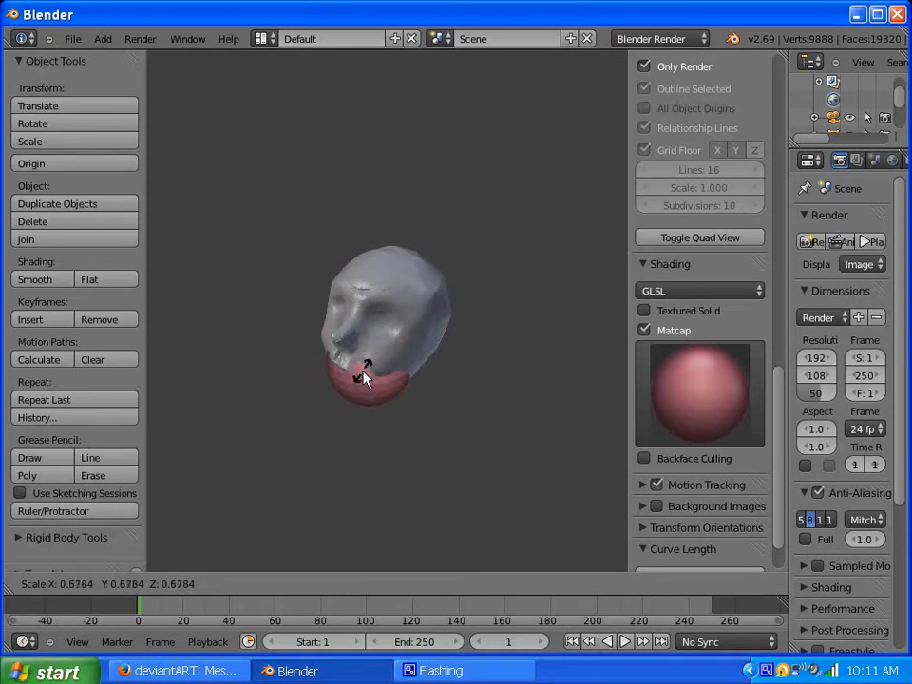
{"action": "left_click", "coordinate": [368, 382]}
{"action": "mouse_move", "coordinate": [338, 398]}
{"action": "left_mouse_down"}
{"action": "mouse_move", "coordinate": [317, 424]}
{"action": "mouse_move", "coordinate": [331, 397]}
{"action": "left_mouse_up"}
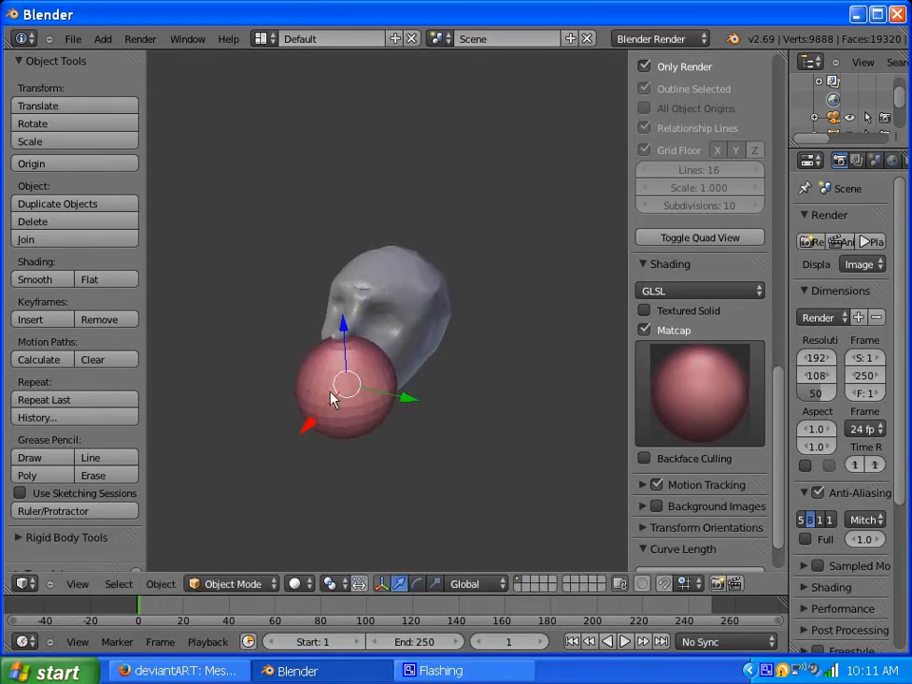
{"action": "key", "text": "s"}
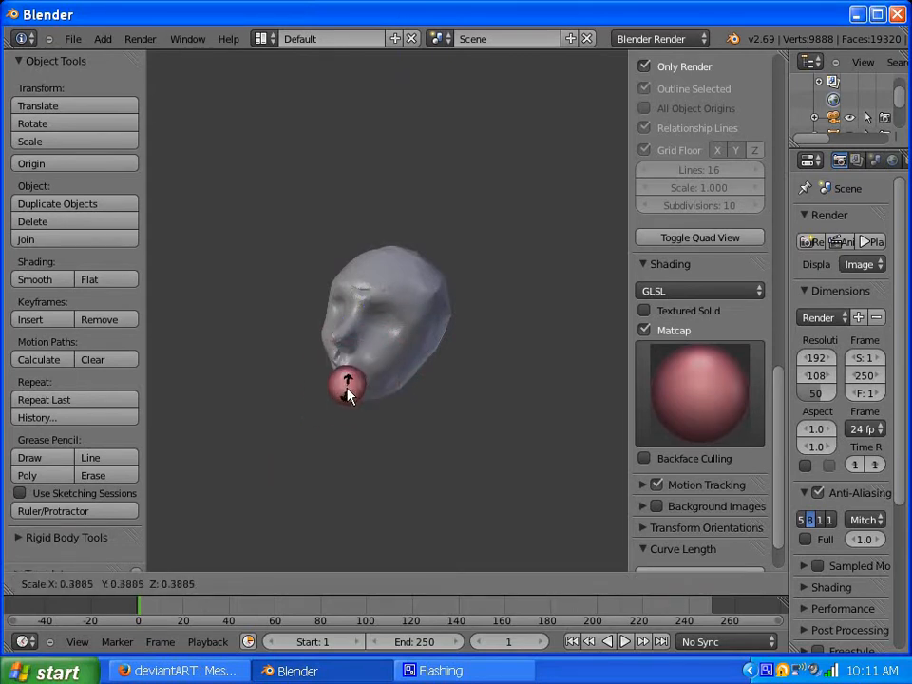
{"action": "left_click", "coordinate": [344, 403]}
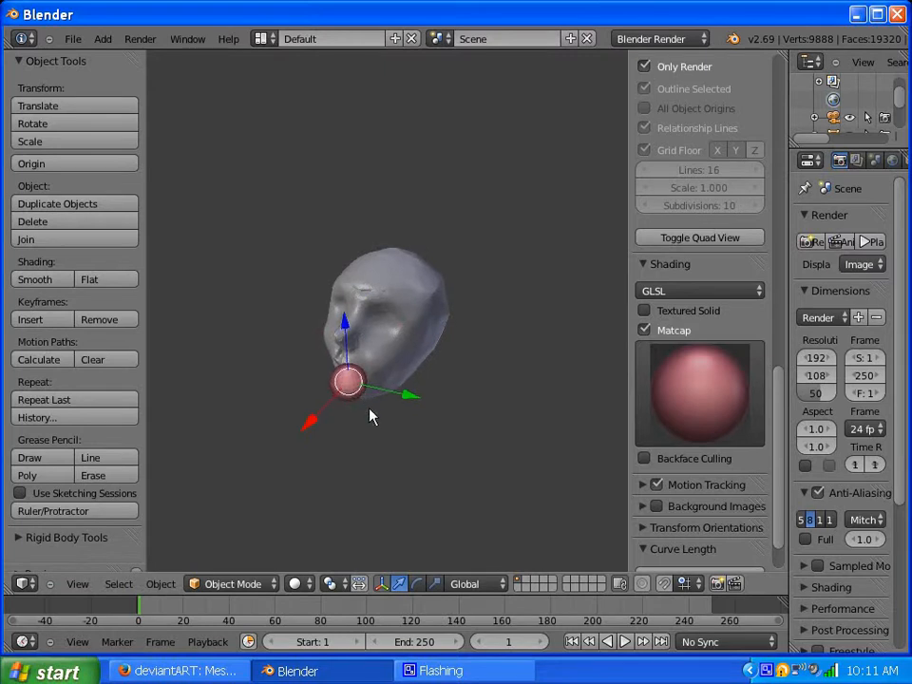
- Raise the sphere along Z to nose height and move it along Y toward the eye socket beside the nose
{"action": "middle_click_drag", "start_coordinate": [370, 418], "coordinate": [368, 392]}
{"action": "scroll", "coordinate": [368, 392], "scroll_direction": "up", "scroll_amount": 3}
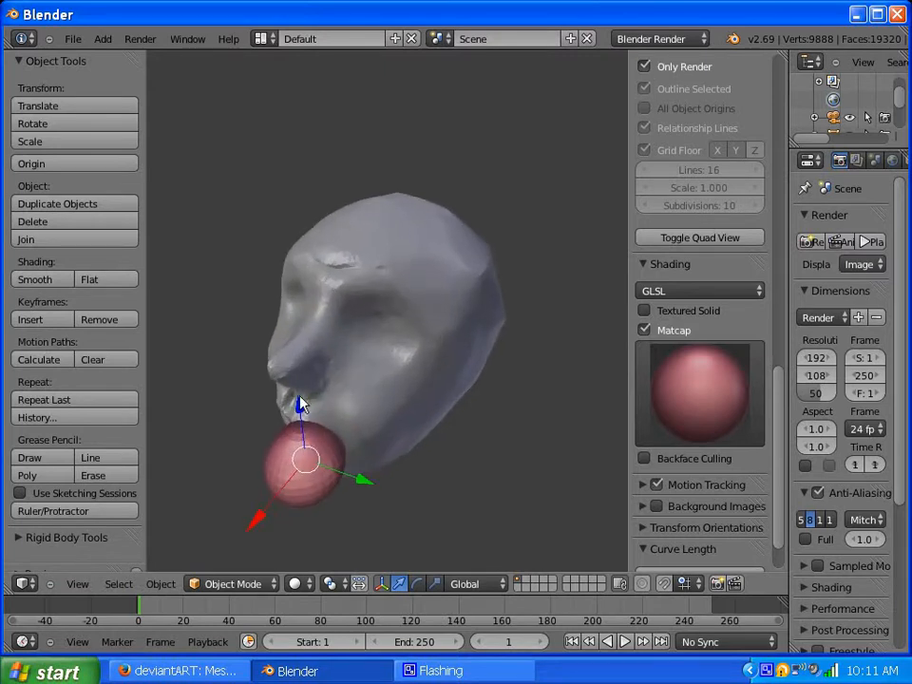
{"action": "key", "text": "g"}
{"action": "key", "text": "z"}
{"action": "left_click", "coordinate": [307, 330]}
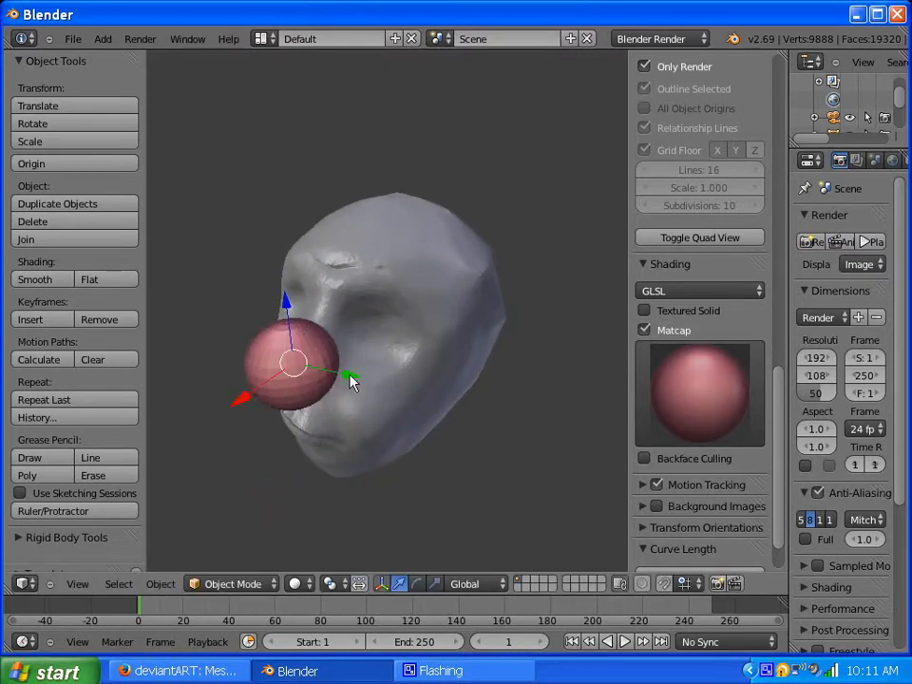
{"action": "key", "text": "g"}
{"action": "key", "text": "y"}
{"action": "left_click", "coordinate": [412, 401]}
- Push the sphere back along X into the eye socket and nudge it along Y toward the nose
{"action": "key", "text": "g"}
{"action": "key", "text": "x"}
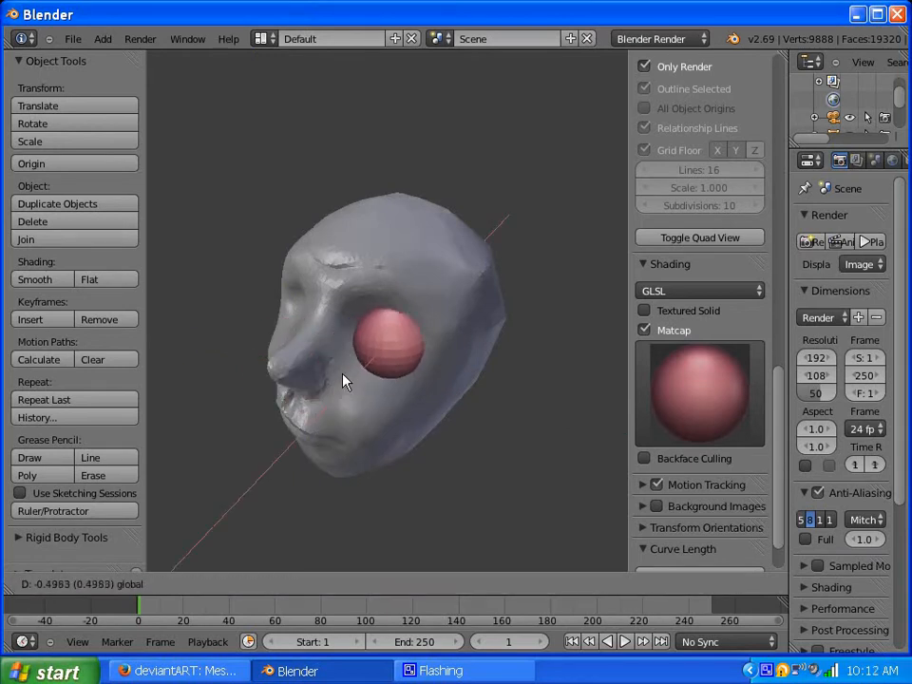
{"action": "left_click", "coordinate": [348, 377]}
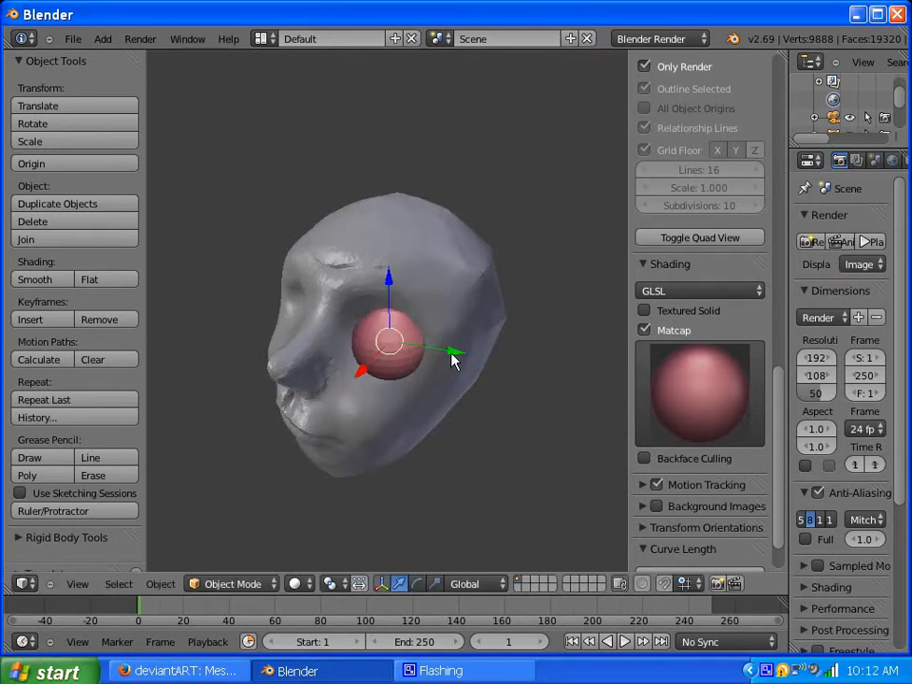
{"action": "key", "text": "g"}
{"action": "key", "text": "x"}
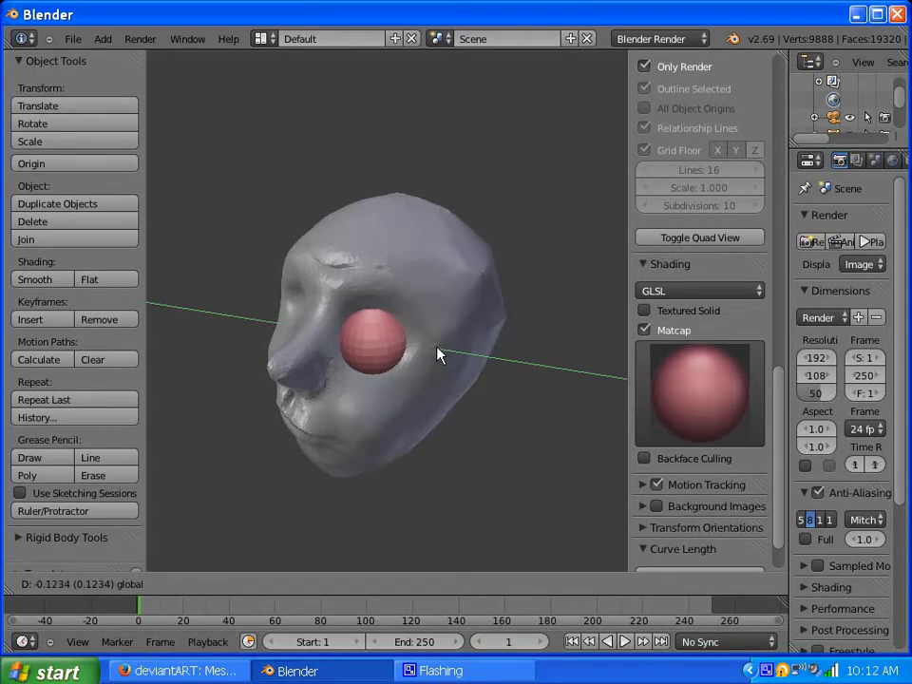
{"action": "left_click", "coordinate": [442, 355]}
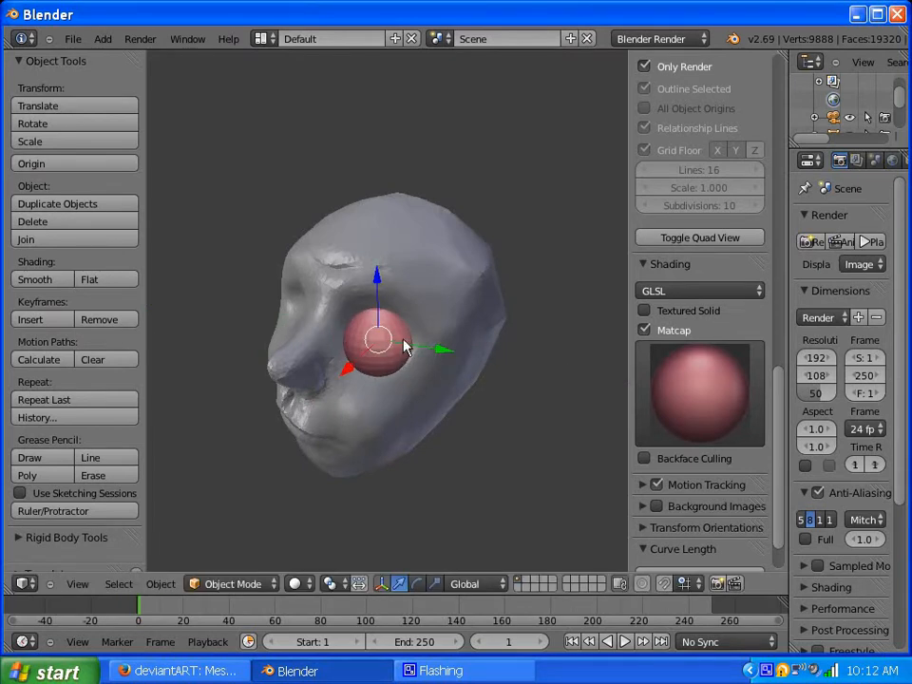
- Rotate the eyeball about the global Y axis so that its pole faces forward
{"action": "key", "text": "r"}
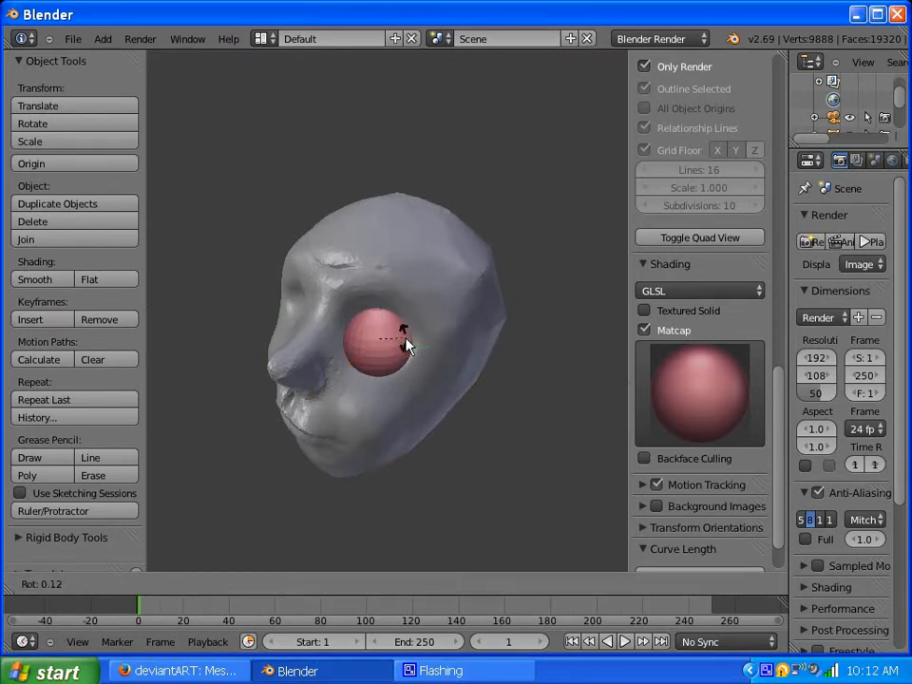
{"action": "key", "text": "y"}
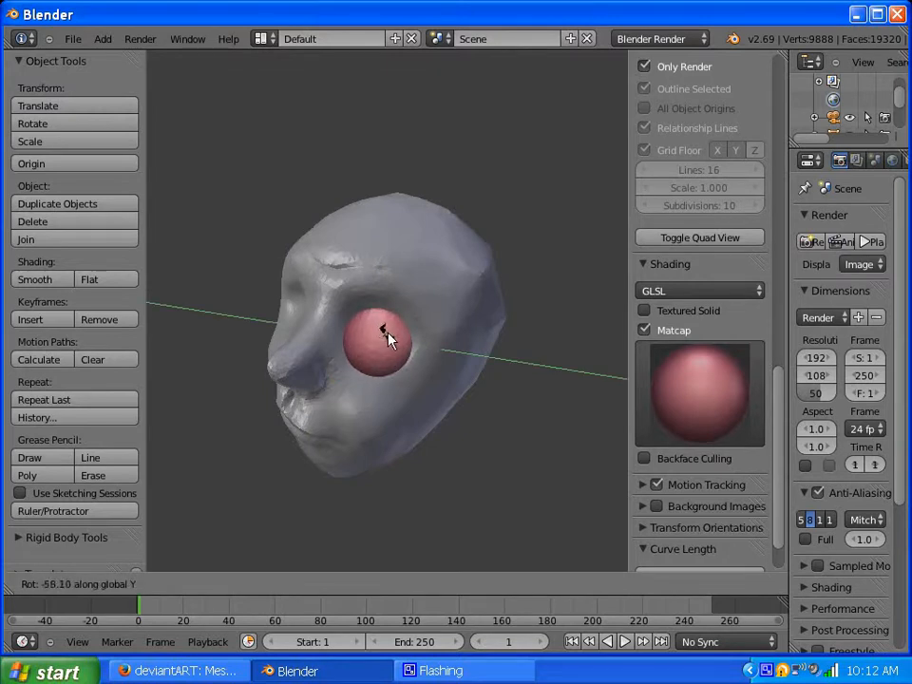
{"action": "left_click", "coordinate": [394, 345]}
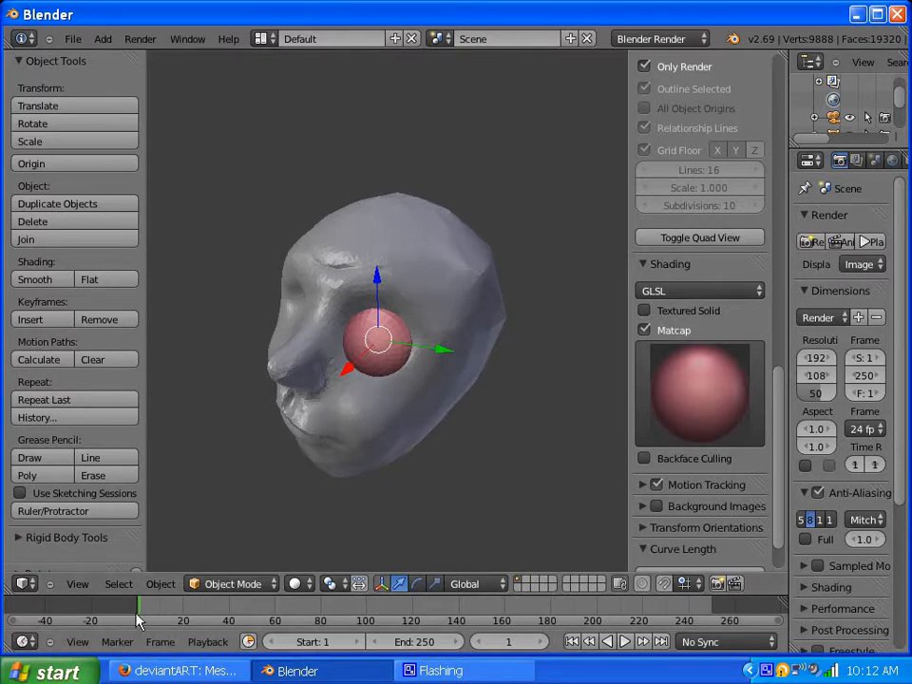
- Duplicate the eyeball and move the copy about -0.64 along global Y to the opposite eye socket
{"action": "left_click", "coordinate": [161, 583]}
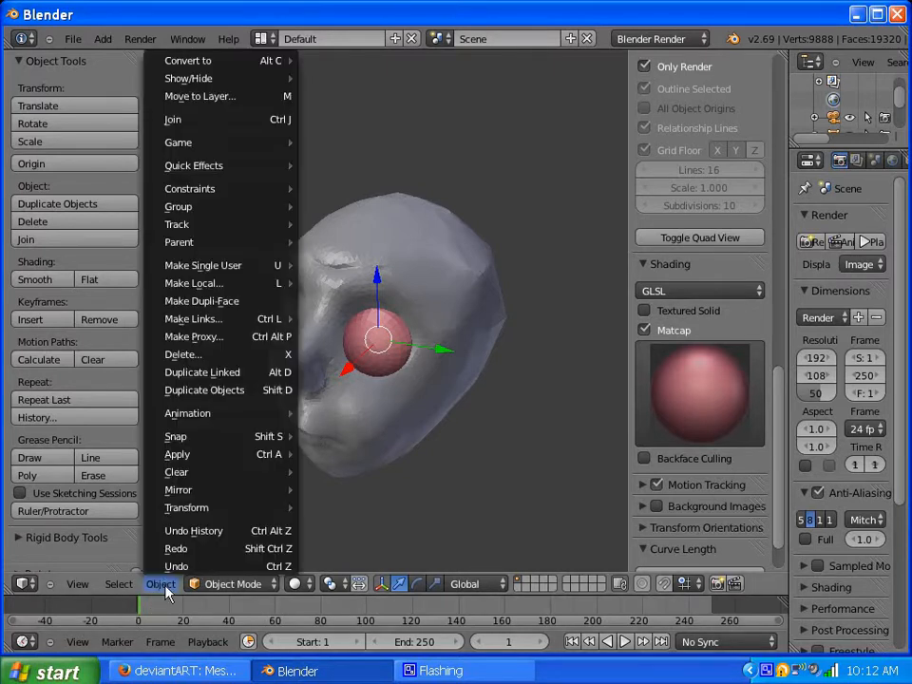
{"action": "left_click", "coordinate": [230, 389]}
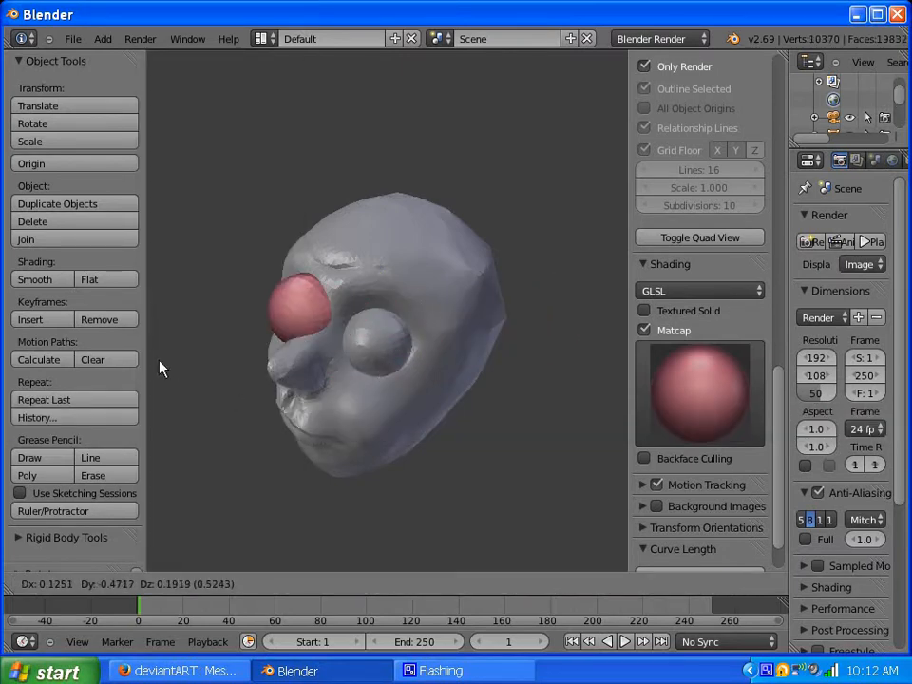
{"action": "key", "text": "y"}
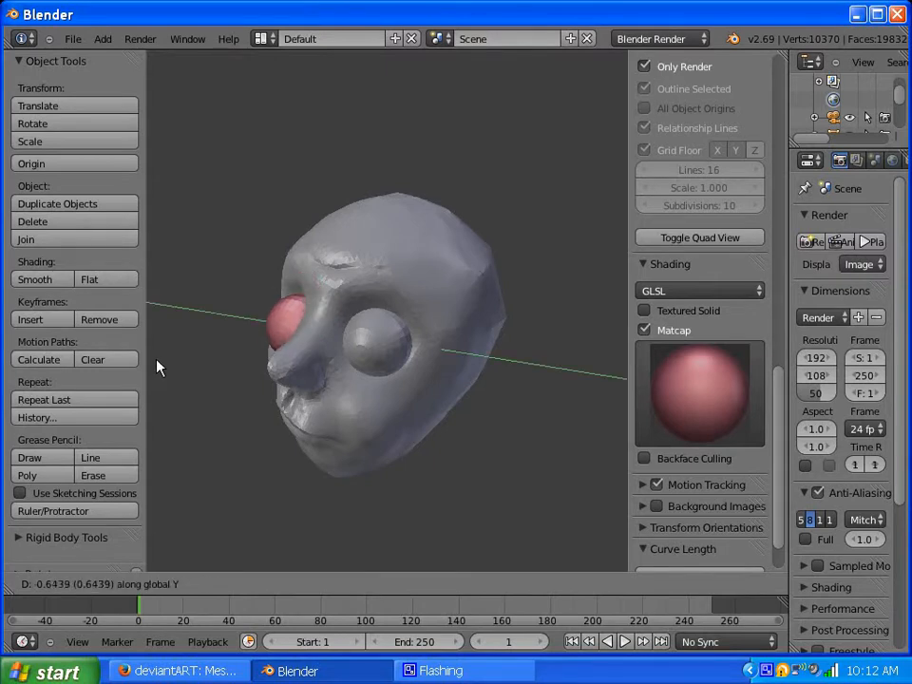
{"action": "left_click", "coordinate": [160, 366]}
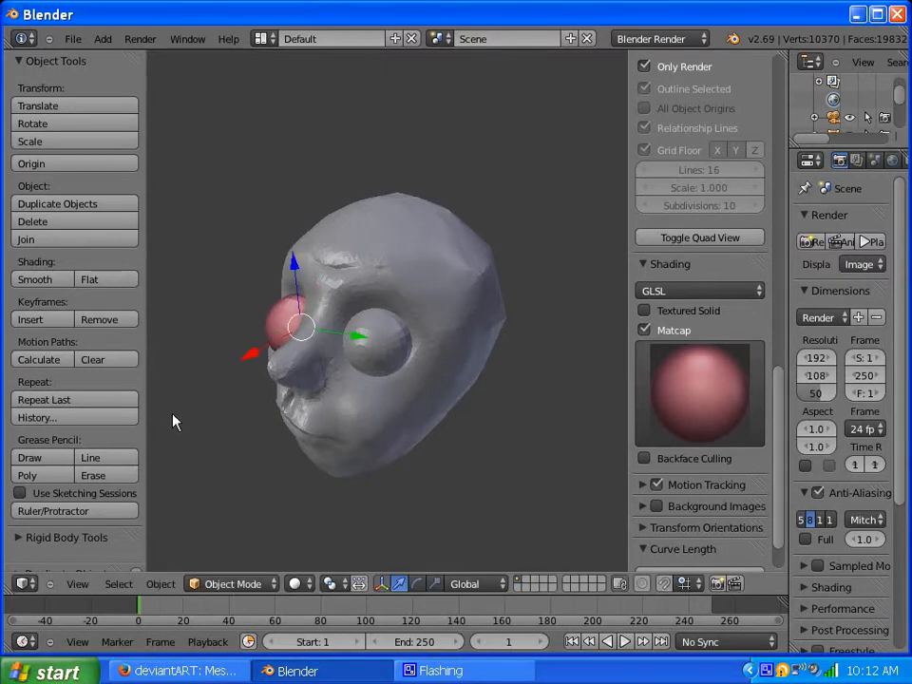
- Raise the duplicated eyeball slightly along Z and push it back along X into its socket
{"action": "middle_click_drag", "start_coordinate": [173, 422], "coordinate": [427, 431]}
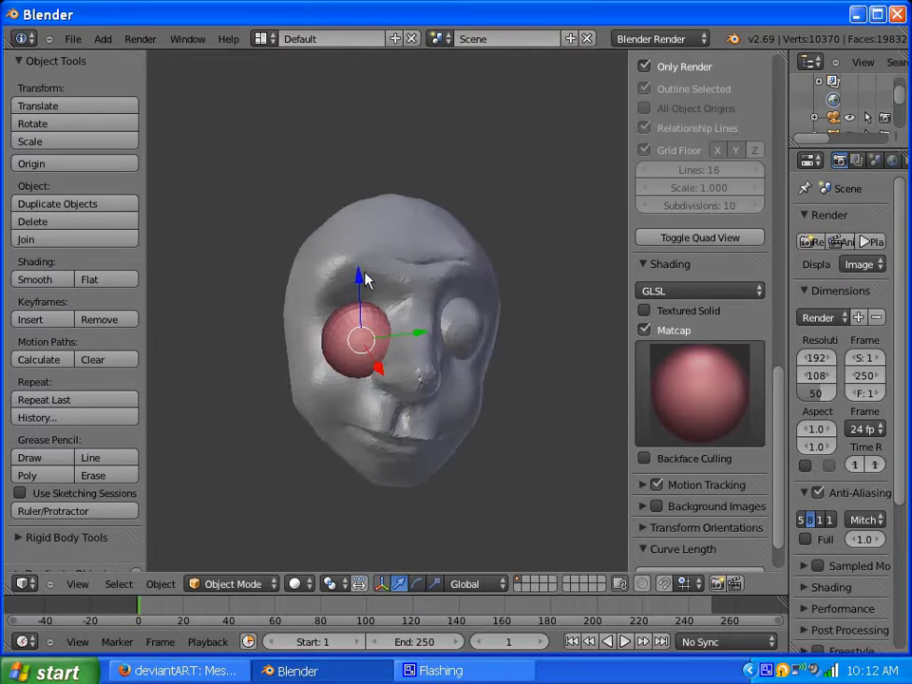
{"action": "left_click_drag", "start_coordinate": [358, 278], "coordinate": [369, 260]}
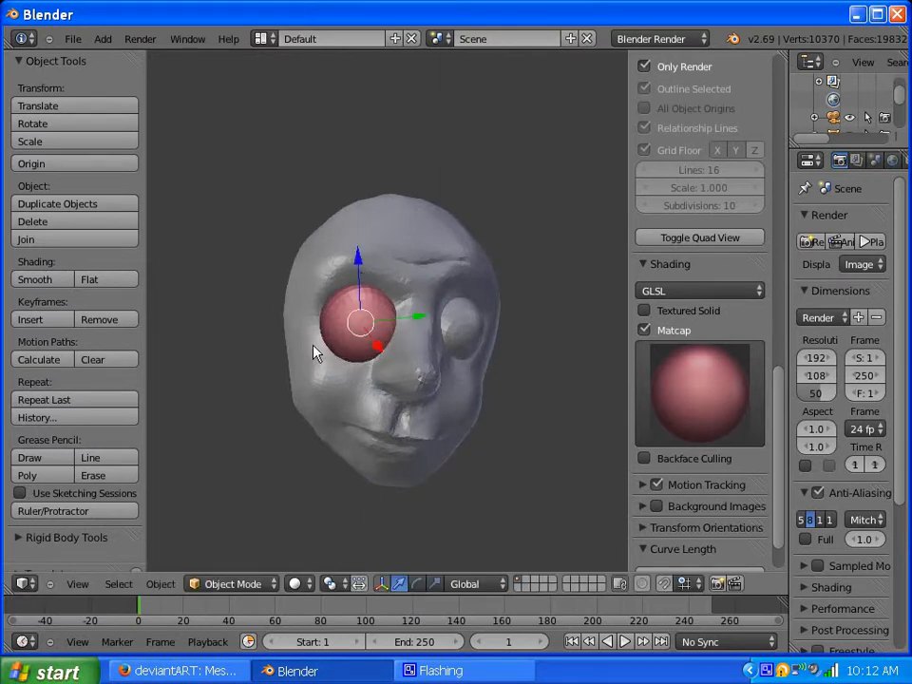
{"action": "middle_click_drag", "start_coordinate": [311, 351], "coordinate": [405, 380]}
{"action": "left_click_drag", "start_coordinate": [491, 377], "coordinate": [475, 369]}
- Turn off Matcap shading in the viewport so both eyeballs show the same material as the head
{"action": "middle_click_drag", "start_coordinate": [387, 363], "coordinate": [271, 319]}
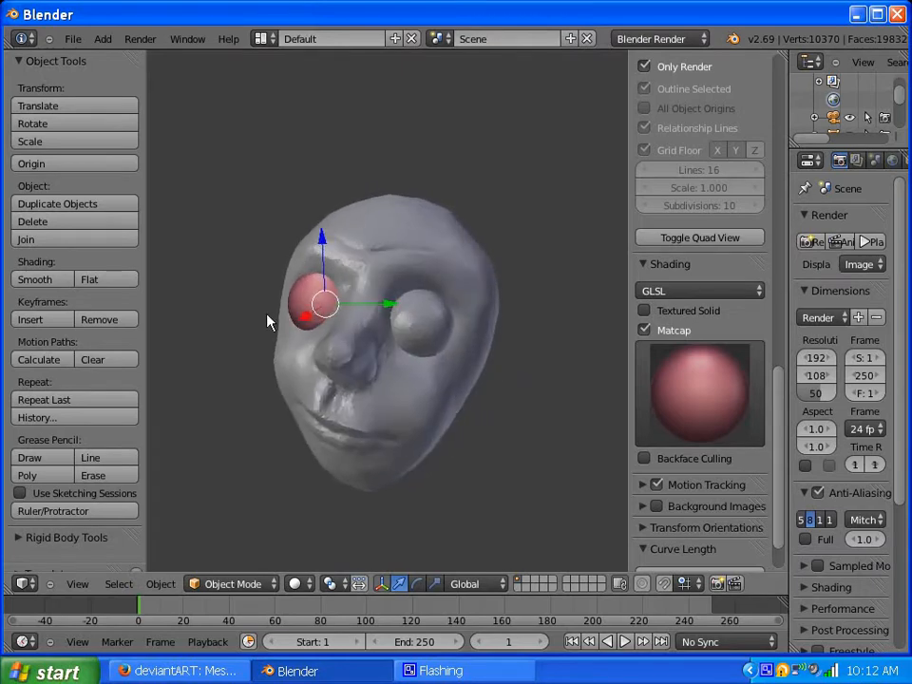
{"action": "scroll", "coordinate": [318, 300], "scroll_direction": "up", "scroll_amount": 3}
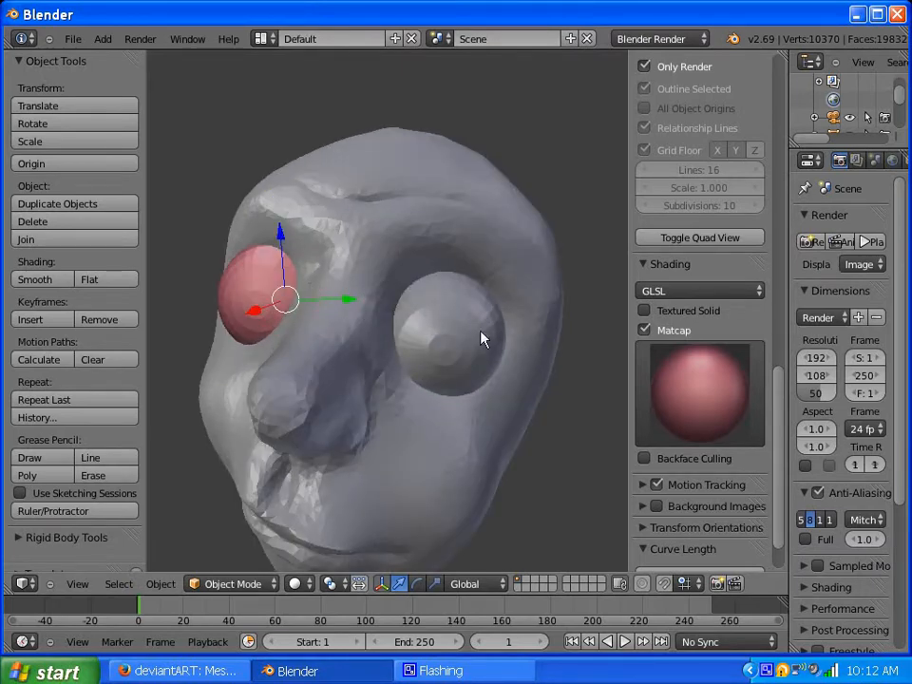
{"action": "left_click", "coordinate": [645, 330]}
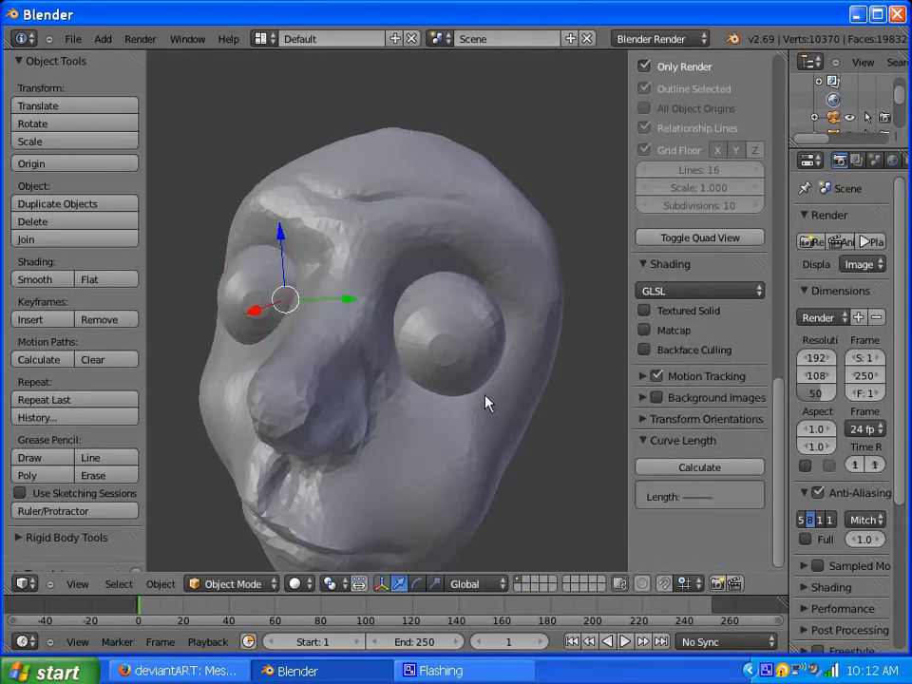
- Select the original eyeball through a temporary wireframe display, and return the viewport to solid shading
{"action": "scroll", "coordinate": [463, 366], "scroll_direction": "down", "scroll_amount": 3}
{"action": "middle_click_drag", "start_coordinate": [463, 366], "coordinate": [342, 383]}
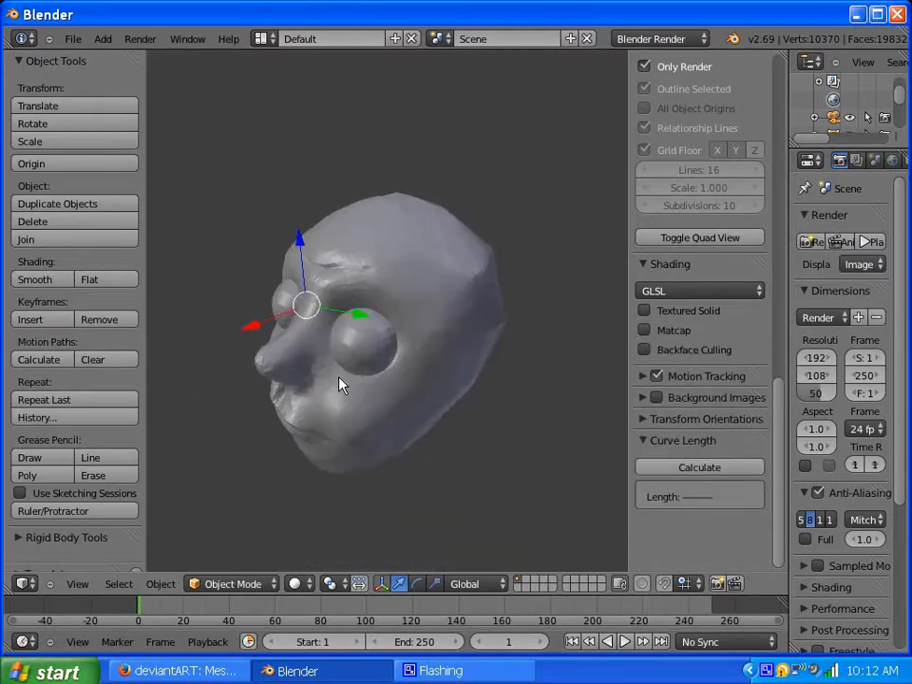
{"action": "scroll", "coordinate": [342, 383], "scroll_direction": "up", "scroll_amount": 2}
{"action": "scroll", "coordinate": [342, 383], "scroll_direction": "up", "scroll_amount": 1}
{"action": "scroll", "coordinate": [342, 383], "scroll_direction": "down", "scroll_amount": 1}
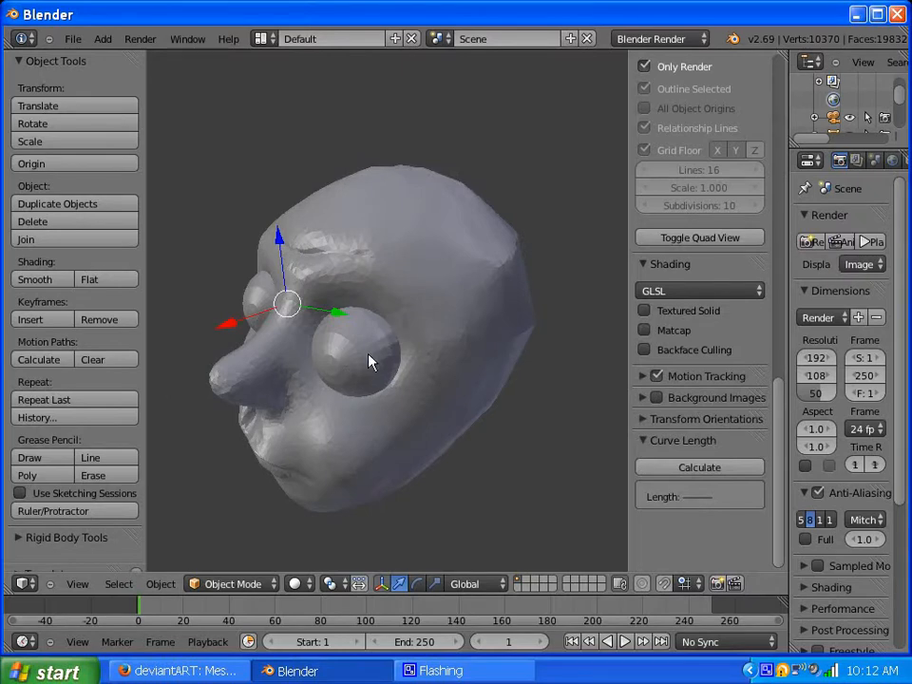
{"action": "key", "text": "z"}
{"action": "right_click", "coordinate": [354, 357]}
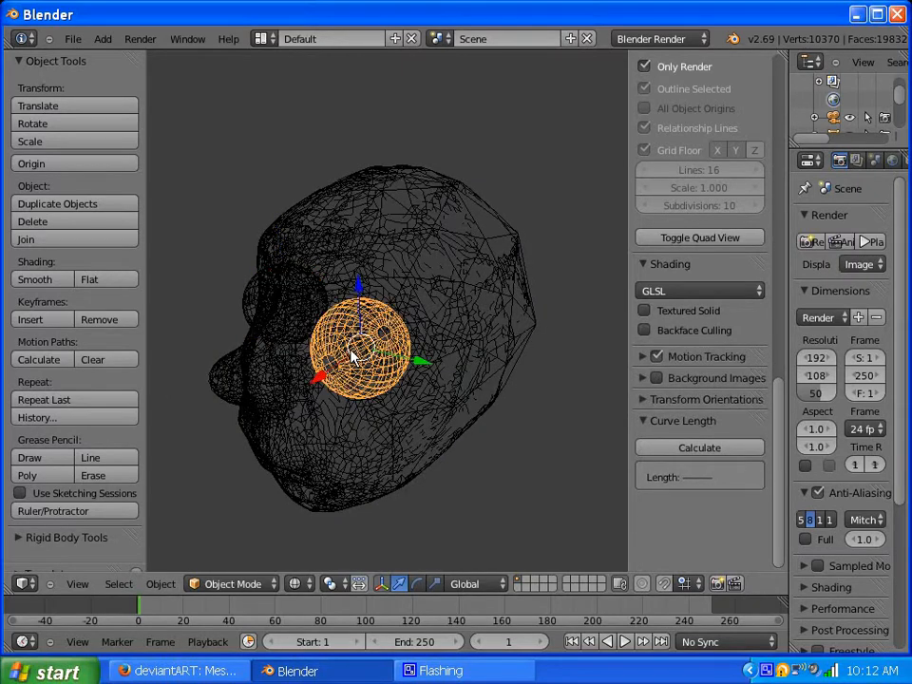
{"action": "key", "text": "z"}
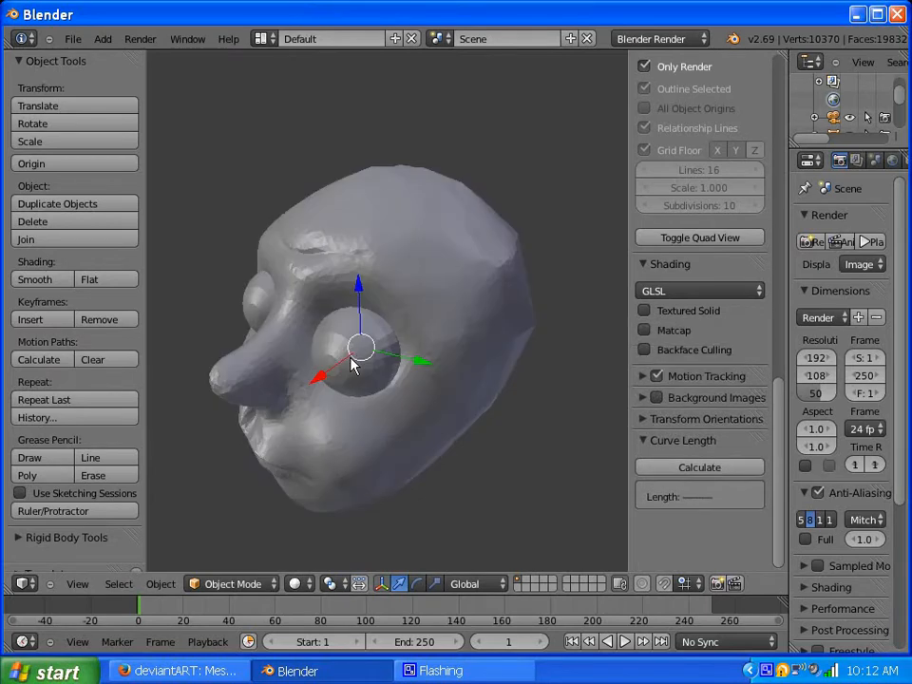
- Enlarge the properties and outliner areas, and disable viewport selection for both eyeballs, Sphere and Sphere.001
{"action": "right_click", "coordinate": [366, 387]}
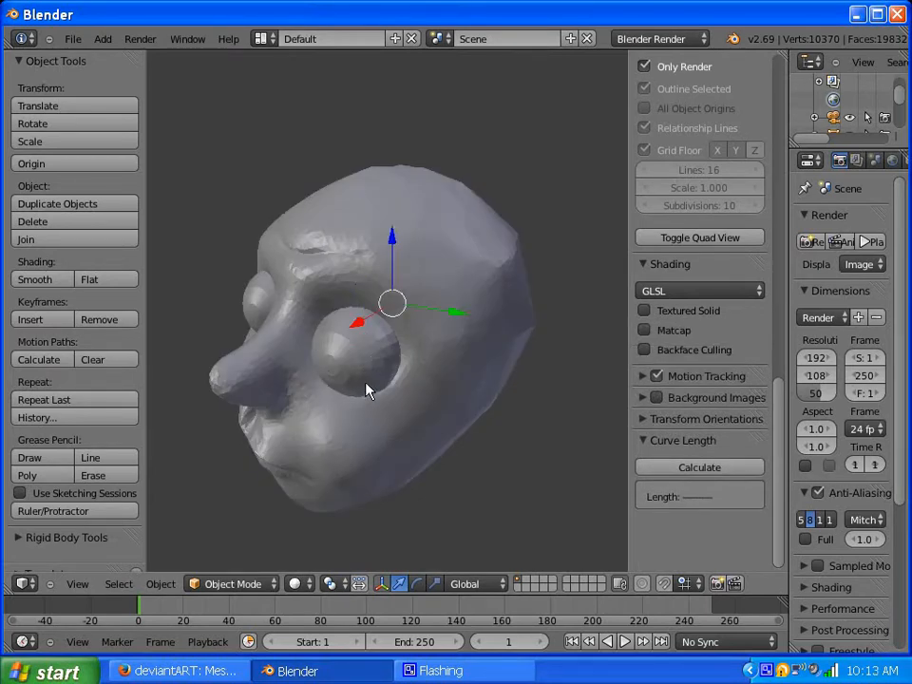
{"action": "right_click", "coordinate": [352, 363]}
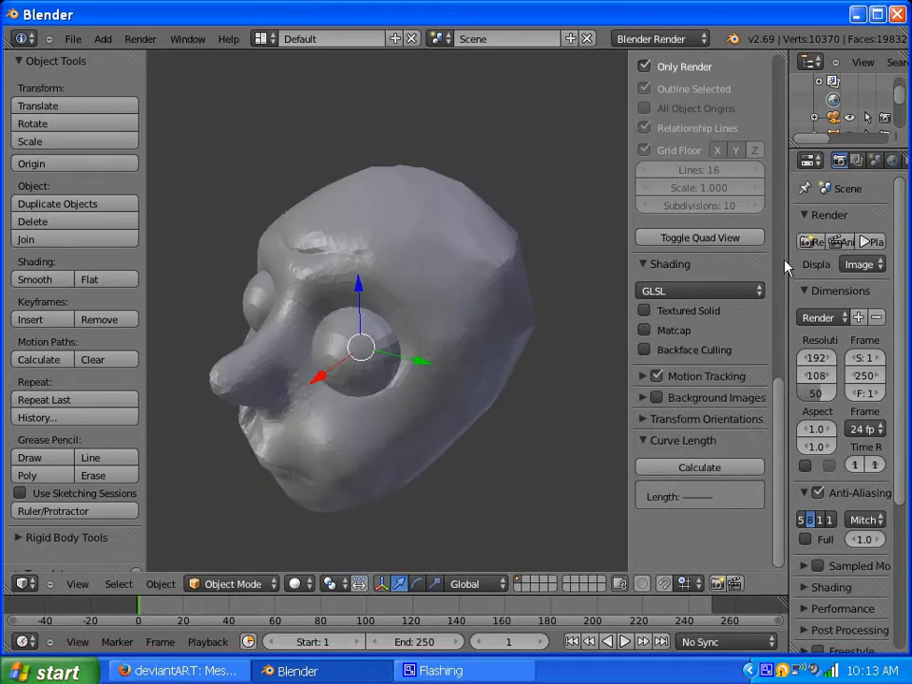
{"action": "left_click_drag", "start_coordinate": [789, 266], "coordinate": [724, 264]}
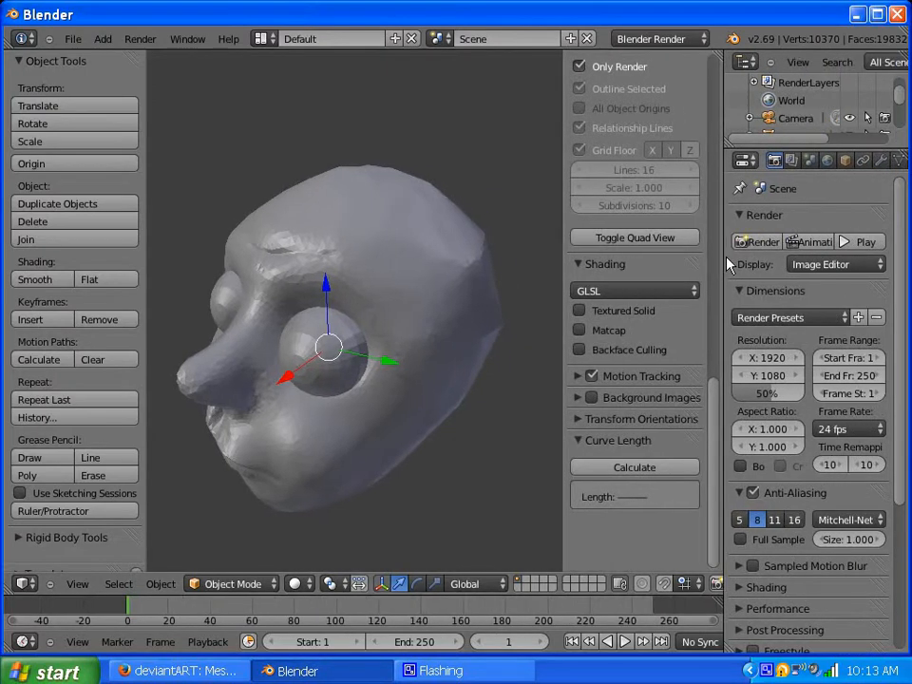
{"action": "left_click_drag", "start_coordinate": [803, 135], "coordinate": [815, 279]}
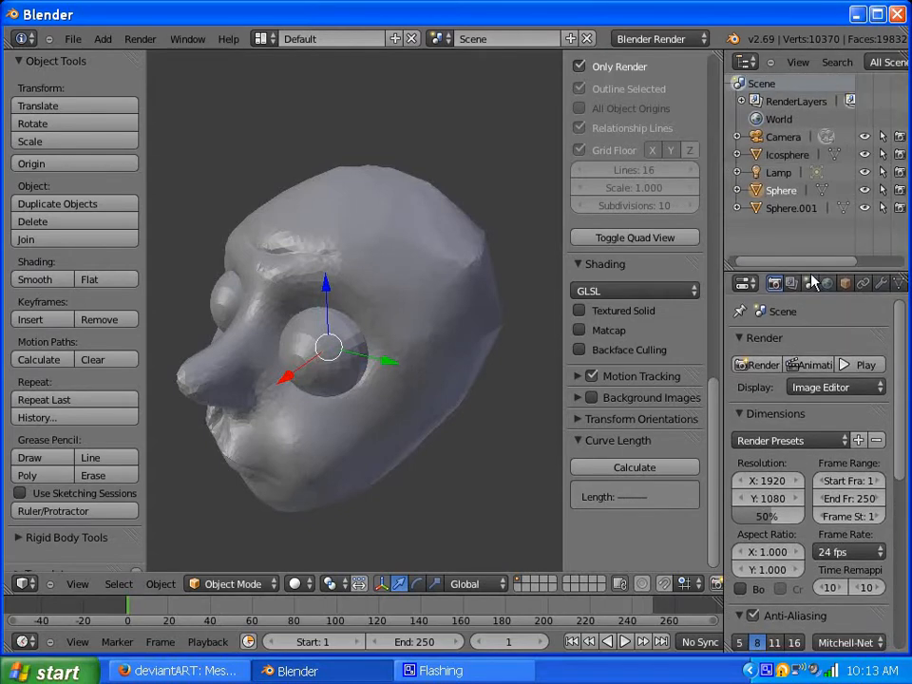
{"action": "left_click", "coordinate": [883, 207]}
{"action": "mouse_move", "coordinate": [416, 362]}
{"action": "middle_mouse_down"}
{"action": "mouse_move", "coordinate": [485, 344]}
{"action": "mouse_move", "coordinate": [606, 271]}
{"action": "middle_mouse_up"}
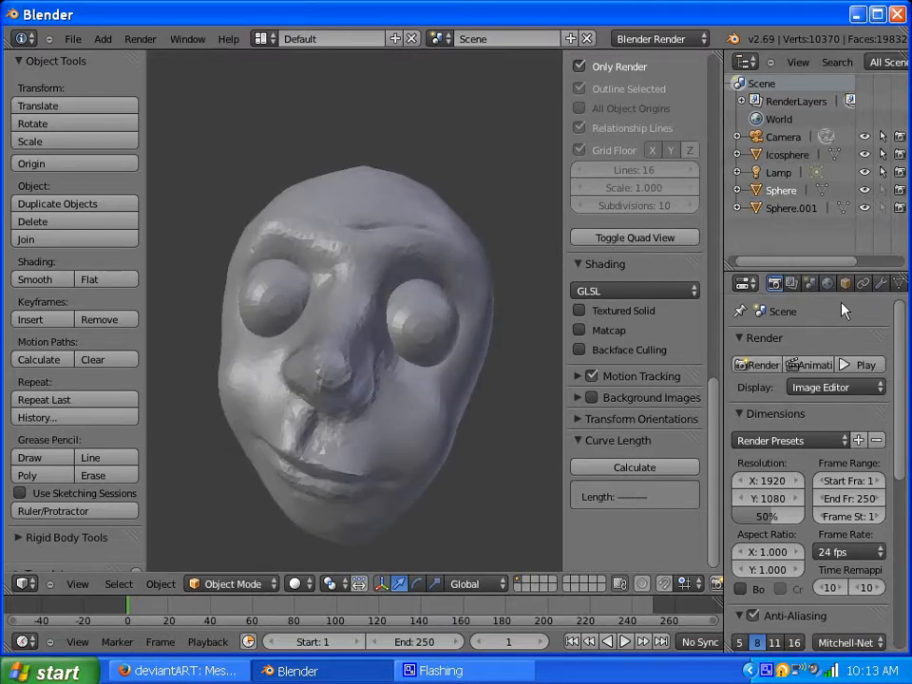
- Toggle the Wire option on and off in the object display settings, and make the Sphere eyeball selectable and select it again
{"action": "left_click_drag", "start_coordinate": [898, 336], "coordinate": [900, 382]}
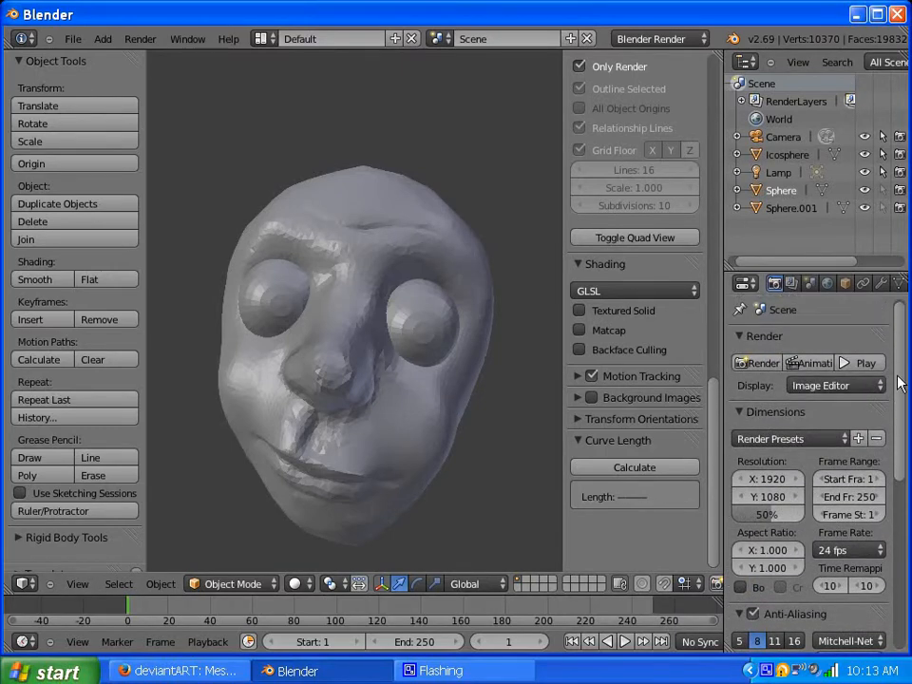
{"action": "left_click", "coordinate": [845, 284]}
{"action": "left_click_drag", "start_coordinate": [893, 393], "coordinate": [901, 524]}
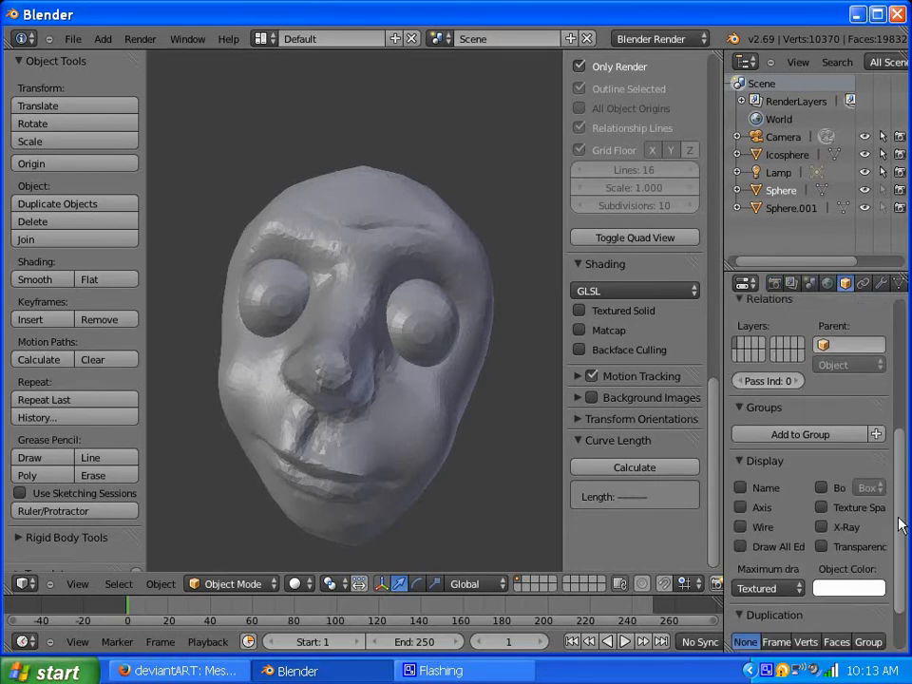
{"action": "scroll", "coordinate": [901, 525], "scroll_direction": "down", "scroll_amount": 1}
{"action": "left_click", "coordinate": [741, 495]}
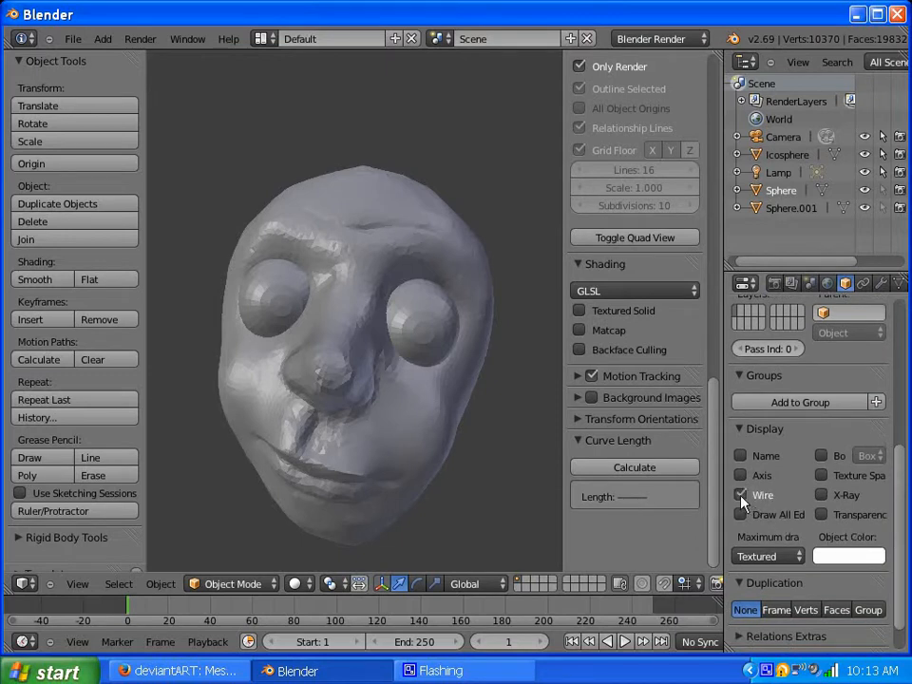
{"action": "left_click", "coordinate": [742, 496]}
{"action": "left_click", "coordinate": [771, 190]}
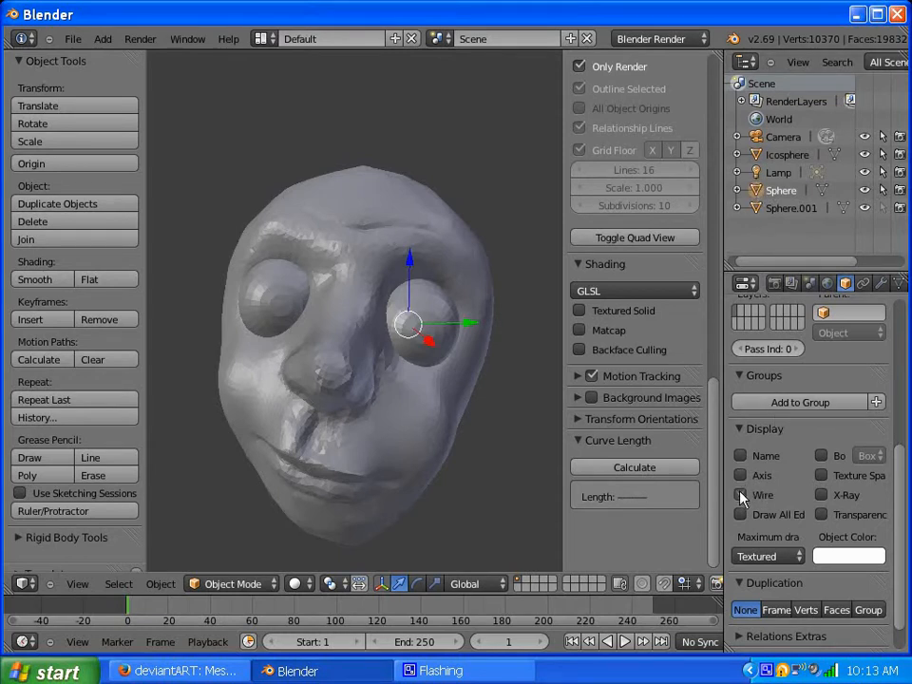
- Try Wire as the Sphere eyeball's maximum draw type, and change it to Solid
{"action": "left_click", "coordinate": [772, 555]}
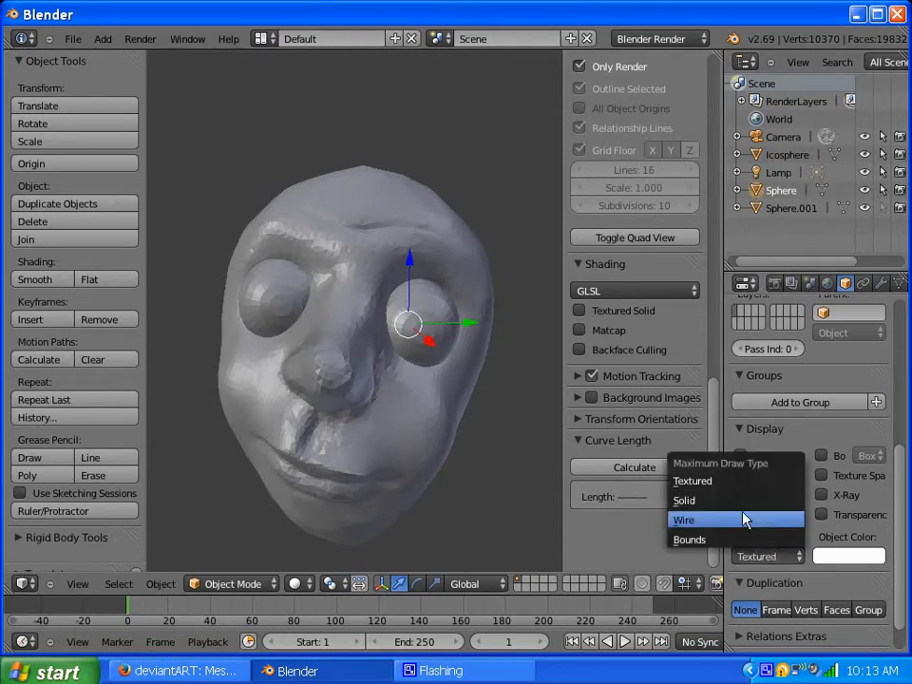
{"action": "left_click", "coordinate": [745, 519]}
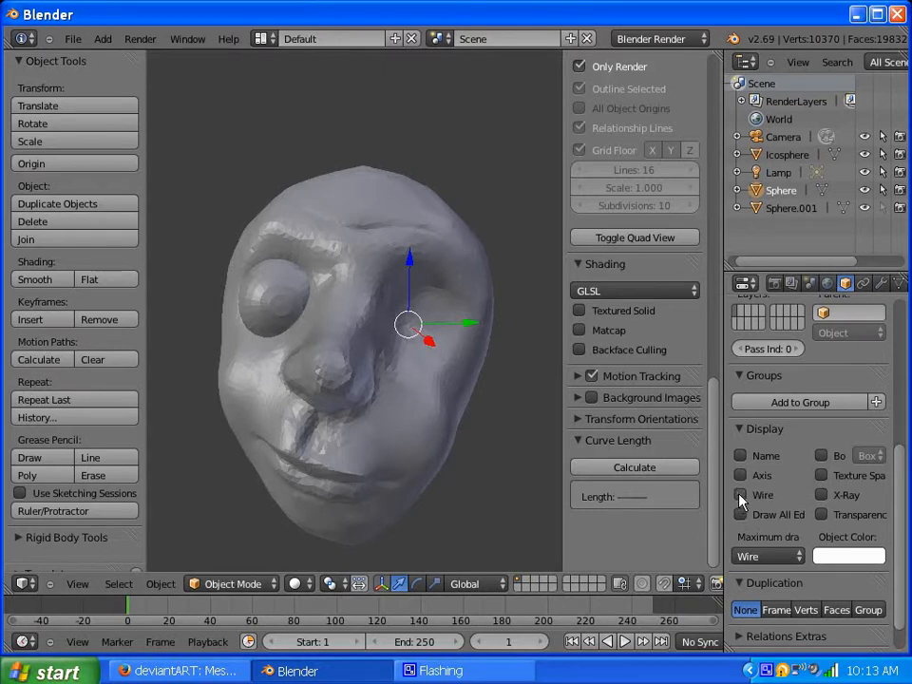
{"action": "left_click", "coordinate": [748, 557]}
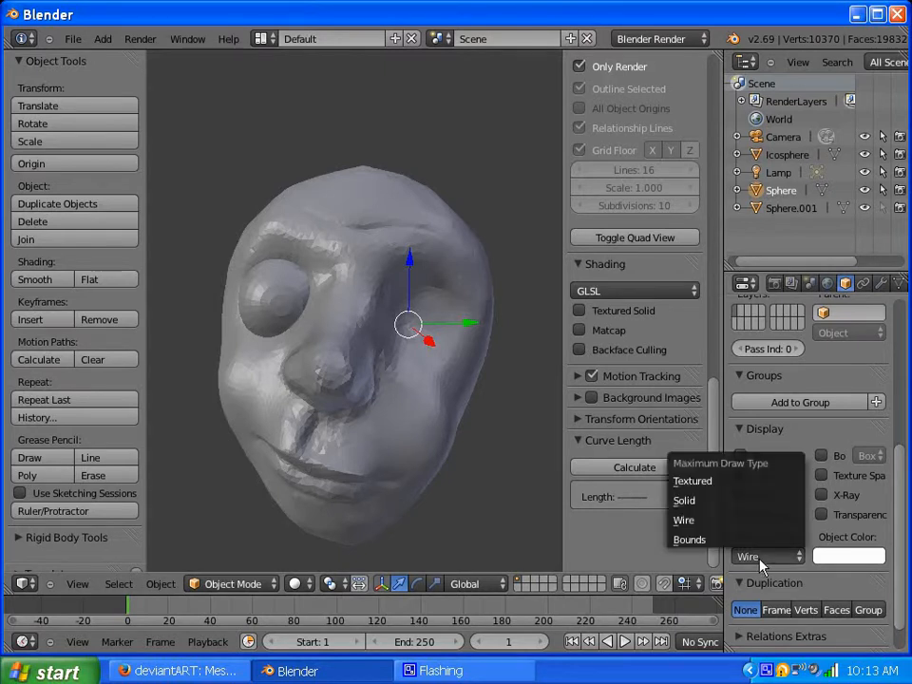
{"action": "left_click", "coordinate": [740, 499]}
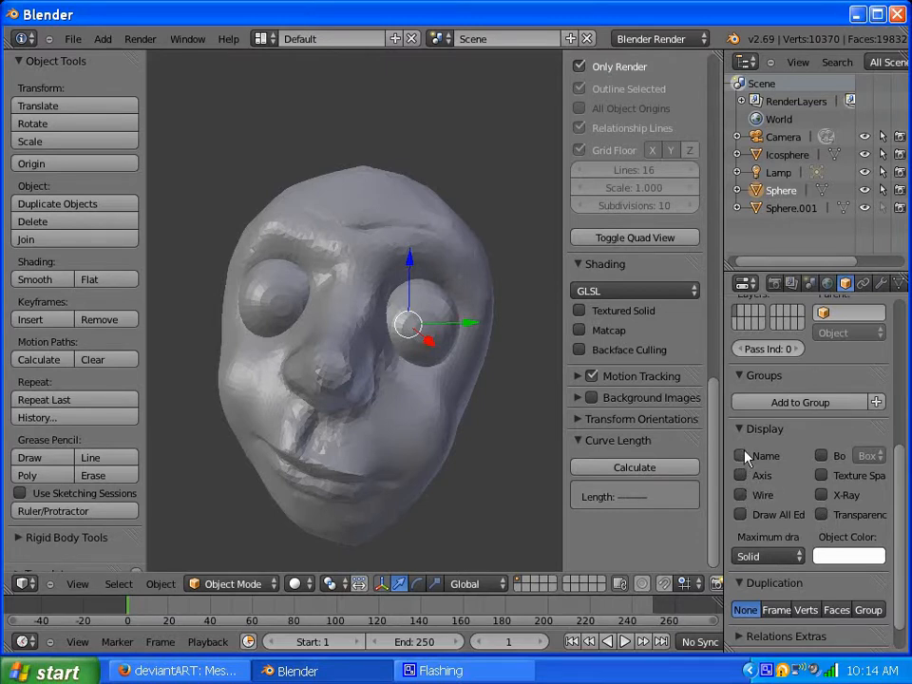
- Compare the Wireframe, Texture and Rendered viewport shading modes on the head, and return the viewport to Solid
{"action": "middle_click_drag", "start_coordinate": [508, 426], "coordinate": [452, 429]}
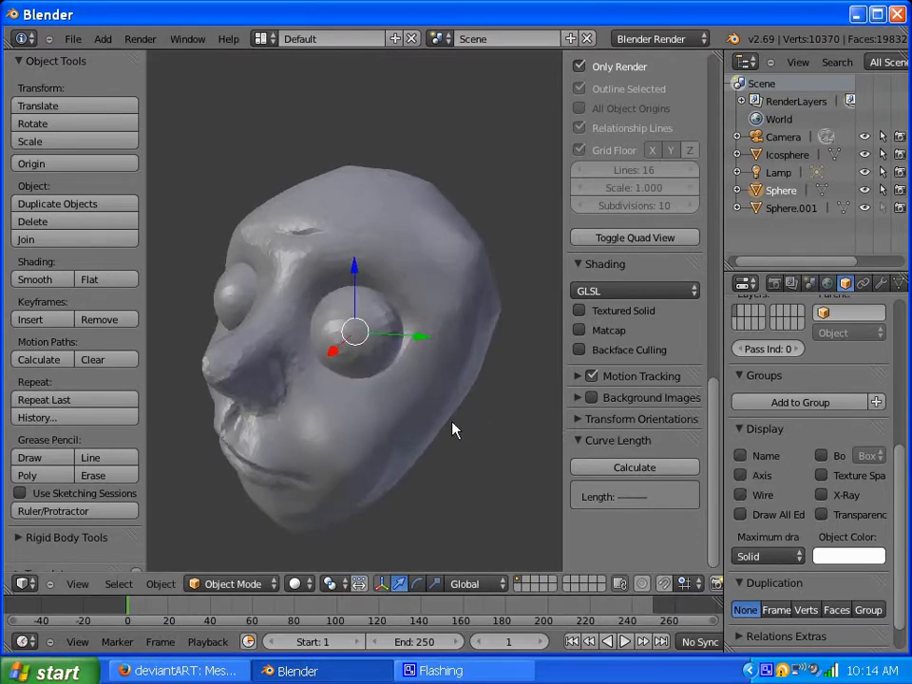
{"action": "left_click", "coordinate": [295, 583]}
{"action": "left_click", "coordinate": [323, 547]}
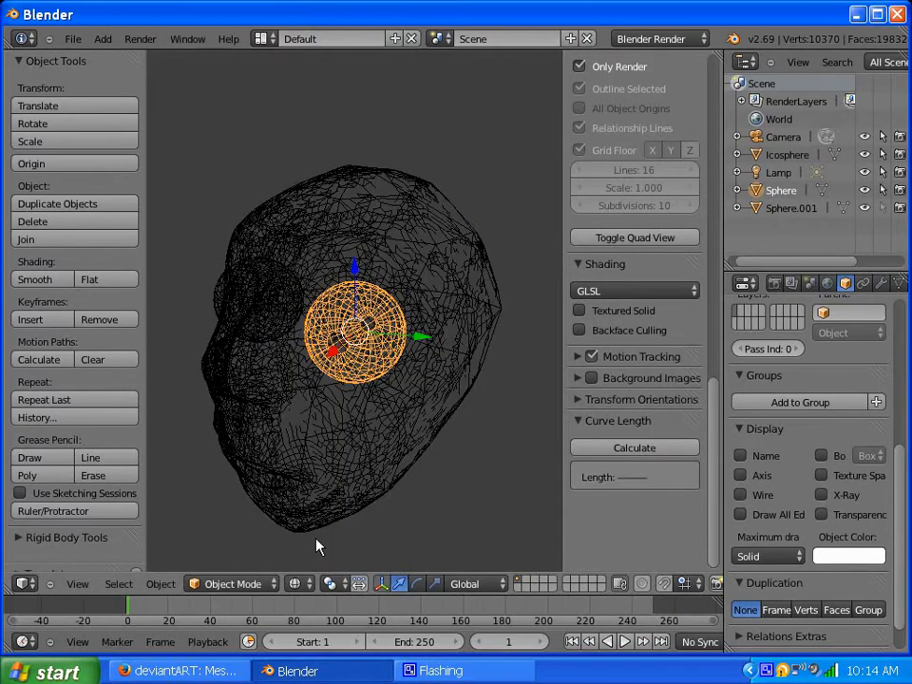
{"action": "left_click", "coordinate": [300, 583]}
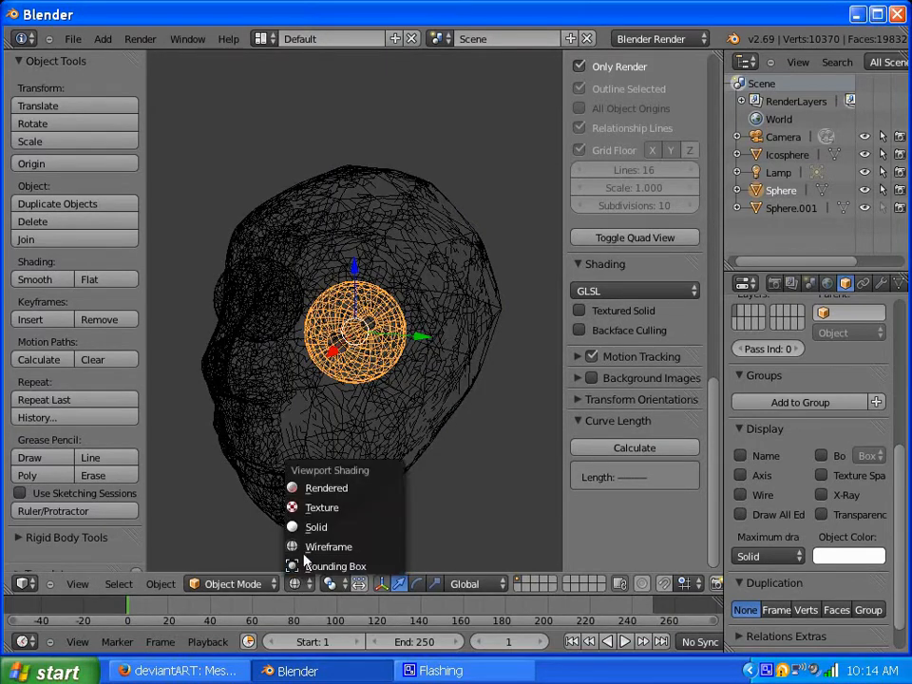
{"action": "left_click", "coordinate": [317, 527]}
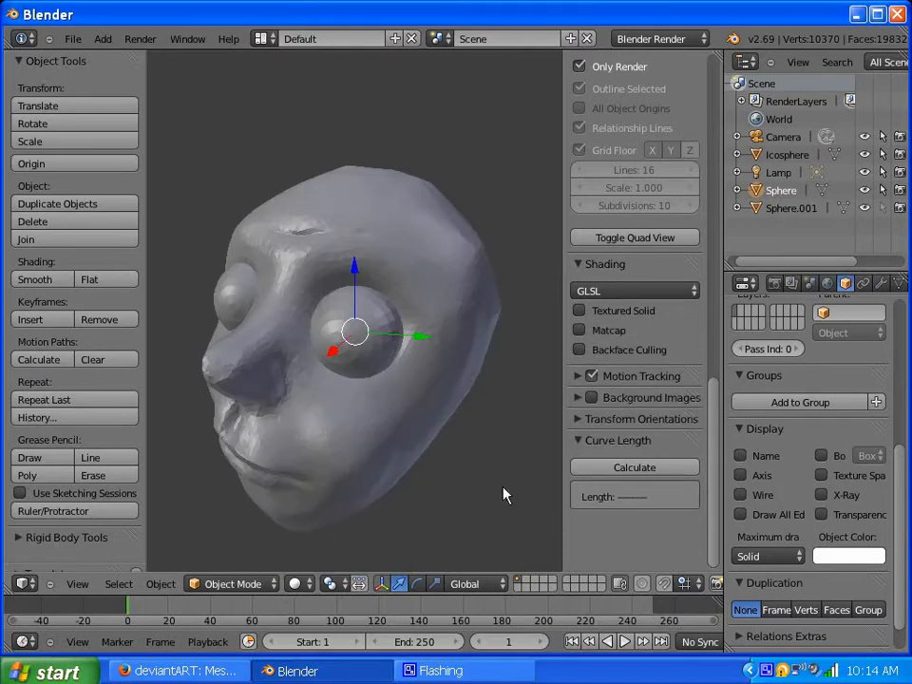
{"action": "left_click", "coordinate": [299, 583]}
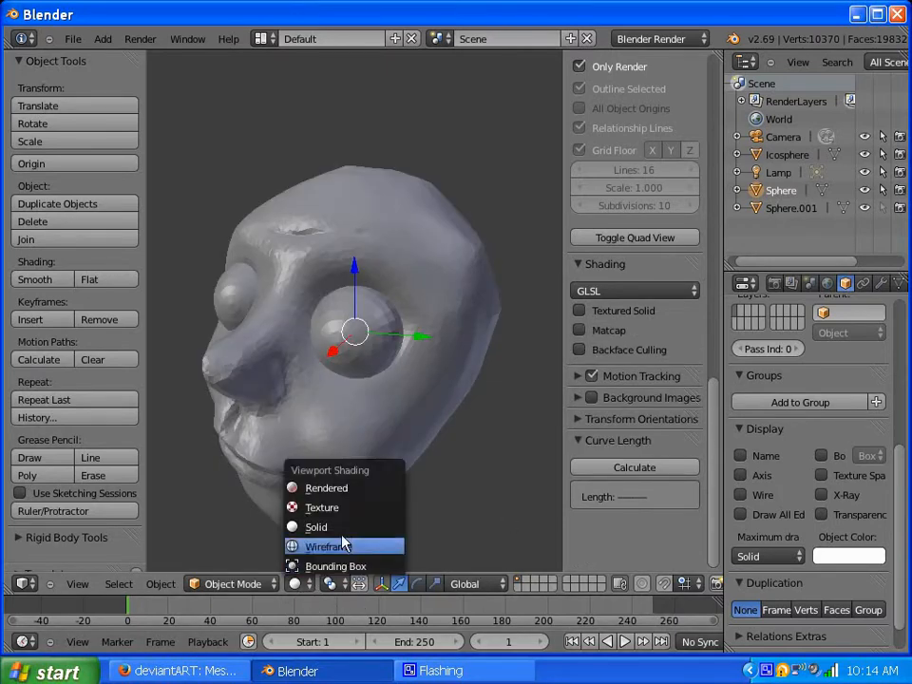
{"action": "left_click", "coordinate": [344, 512]}
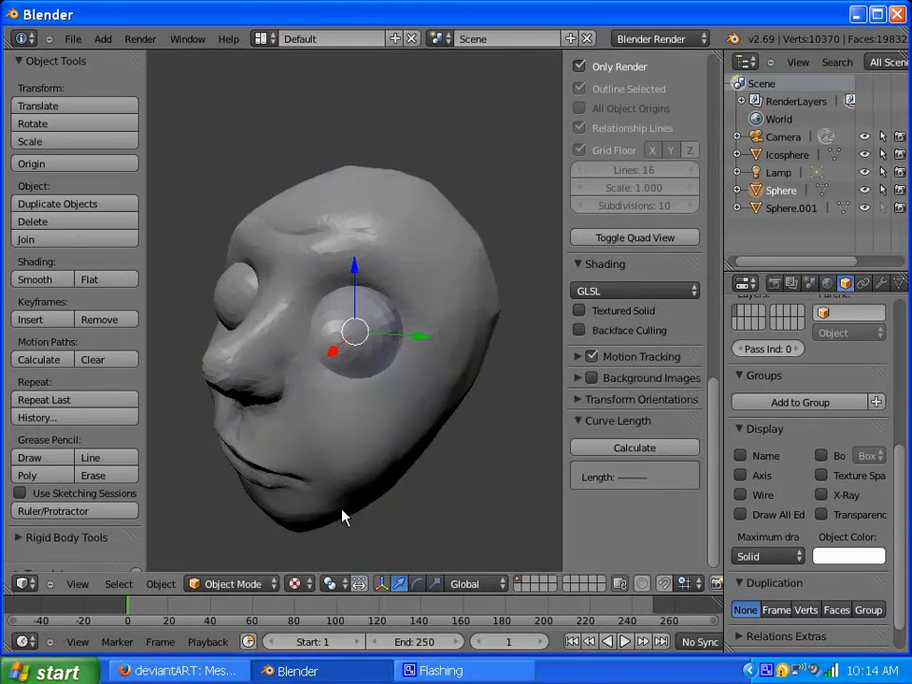
{"action": "left_click", "coordinate": [300, 584]}
{"action": "left_click", "coordinate": [306, 489]}
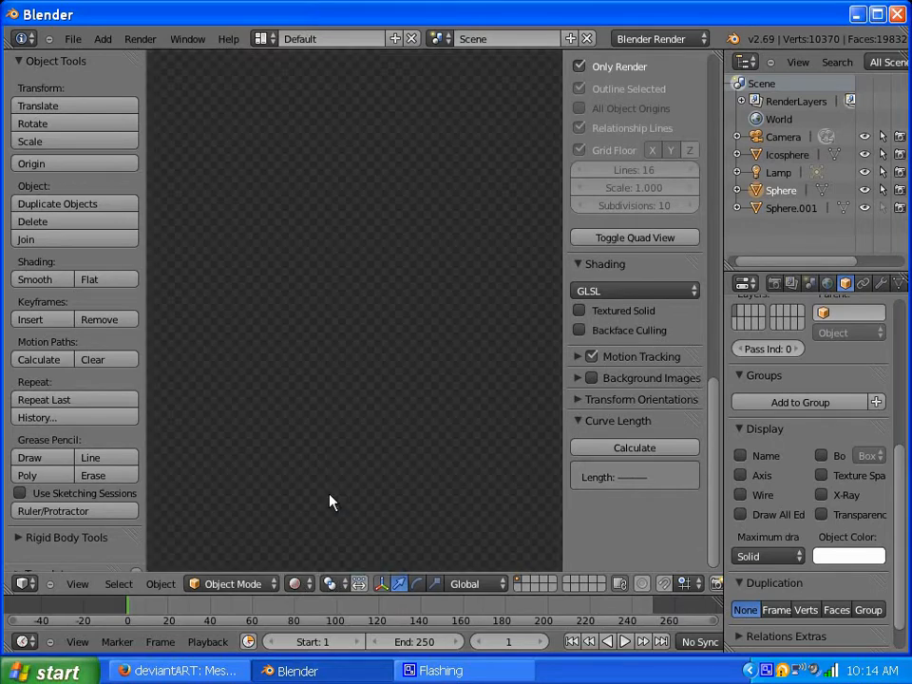
{"action": "left_click", "coordinate": [299, 584]}
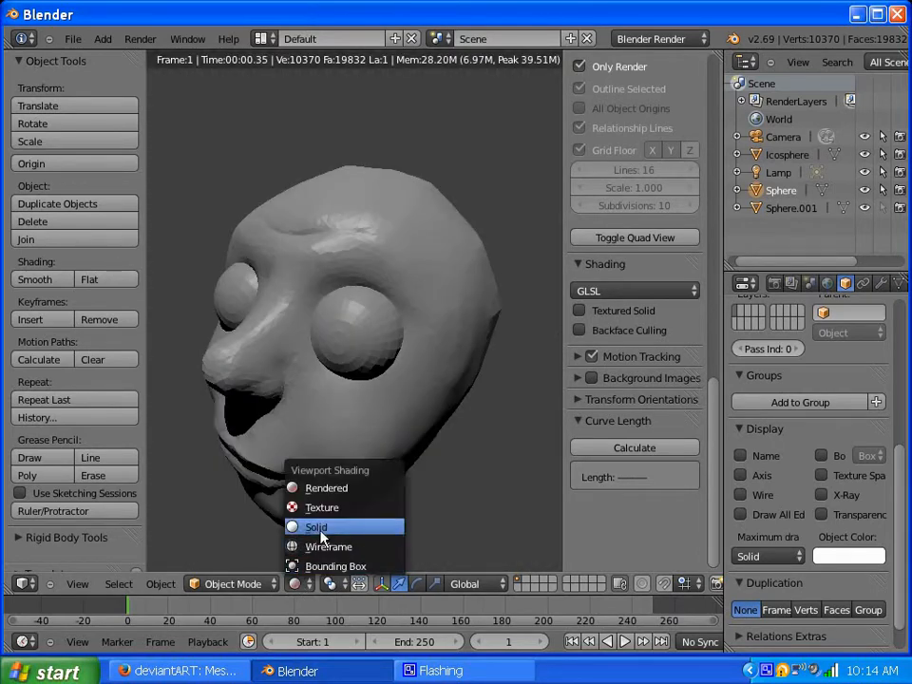
{"action": "left_click", "coordinate": [319, 528]}
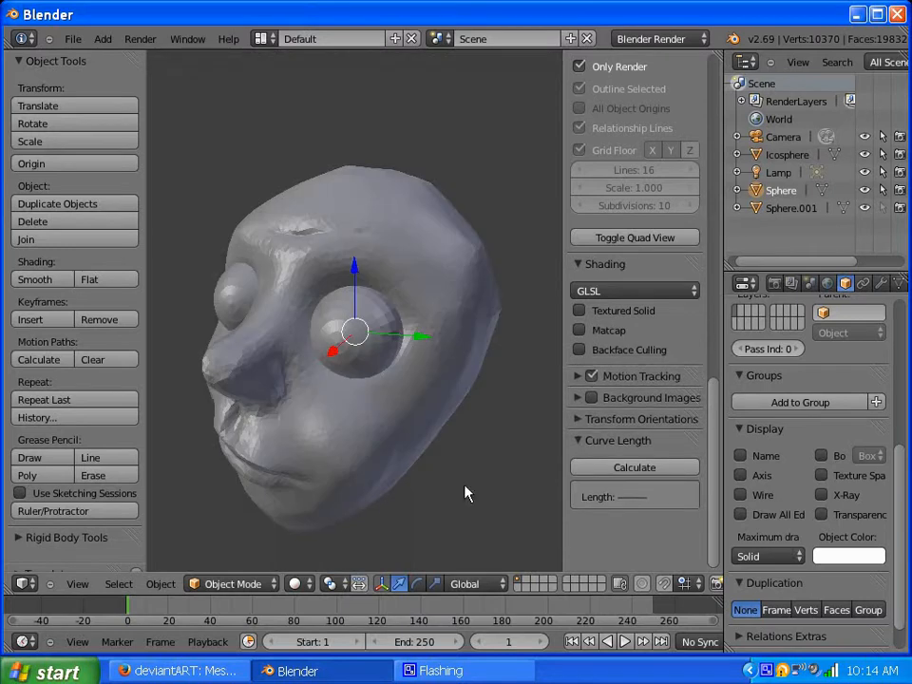
- Switch the Sphere eyeball's maximum draw type from Solid to Wire and check it from the front of the head
{"action": "left_click", "coordinate": [766, 559]}
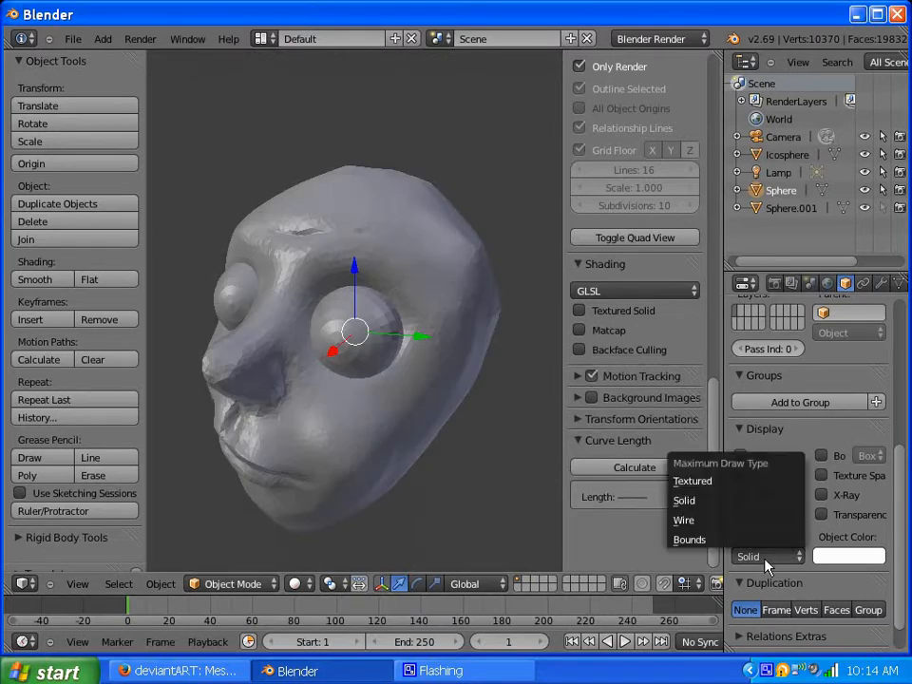
{"action": "left_click", "coordinate": [718, 521]}
{"action": "middle_click_drag", "start_coordinate": [510, 436], "coordinate": [160, 401]}
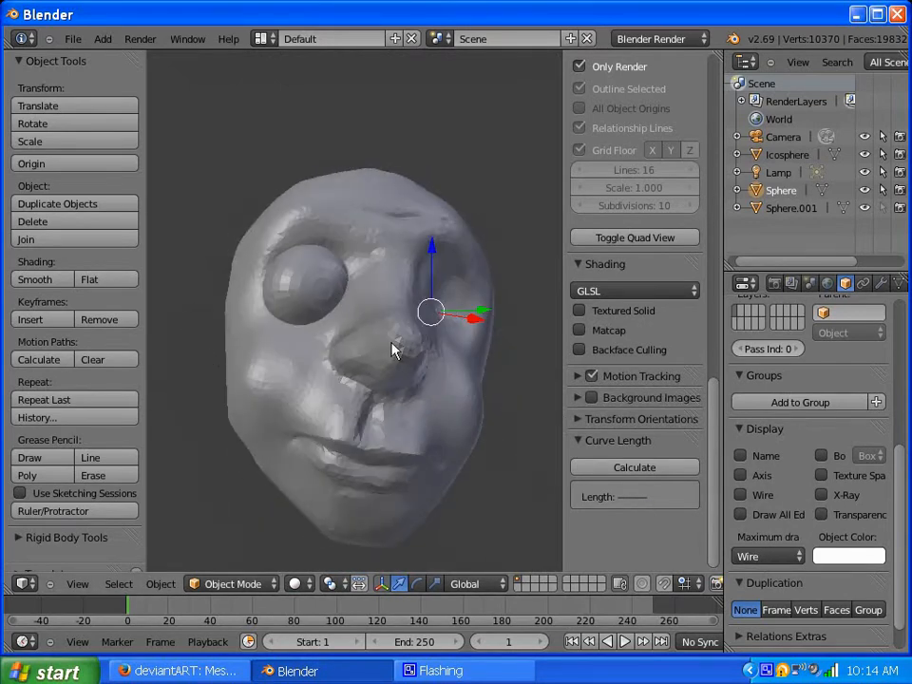
- Try the Multitexture and Singletexture material modes for the viewport, and restore GLSL
{"action": "left_click", "coordinate": [608, 291]}
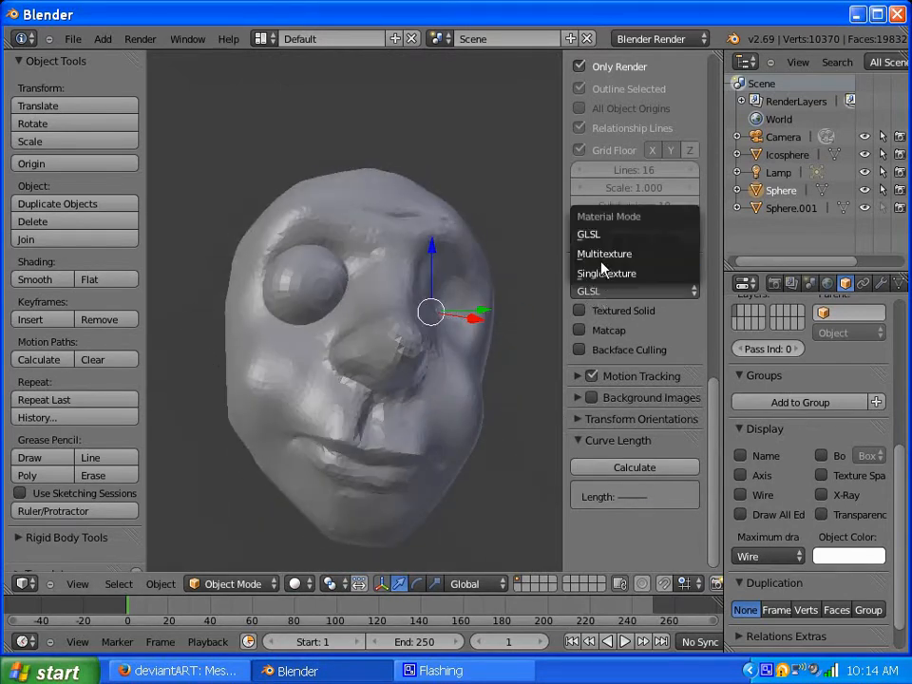
{"action": "left_click", "coordinate": [604, 254]}
{"action": "left_click", "coordinate": [601, 291]}
{"action": "left_click", "coordinate": [594, 274]}
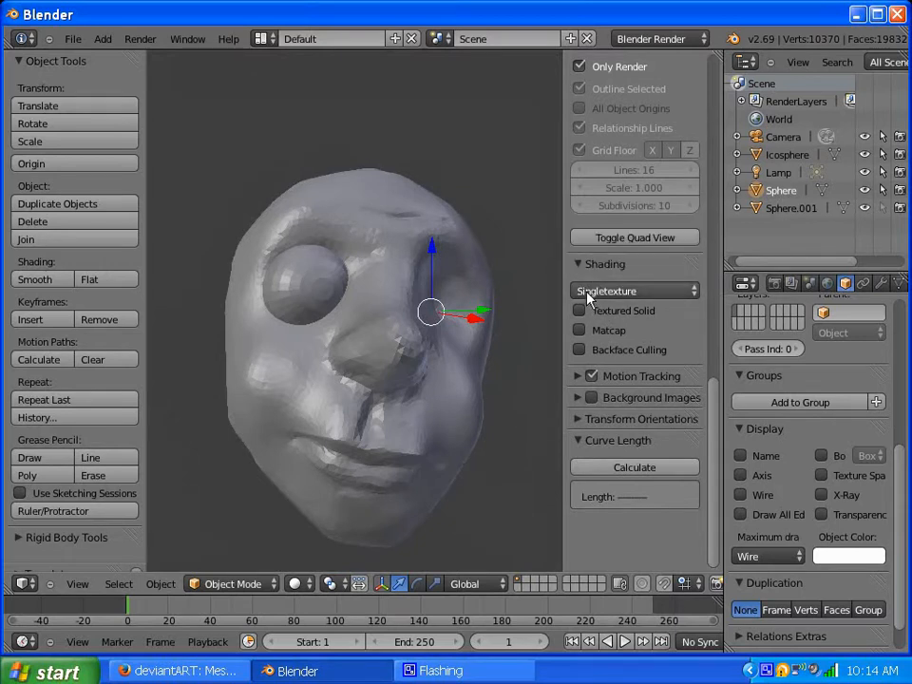
{"action": "left_click", "coordinate": [588, 293]}
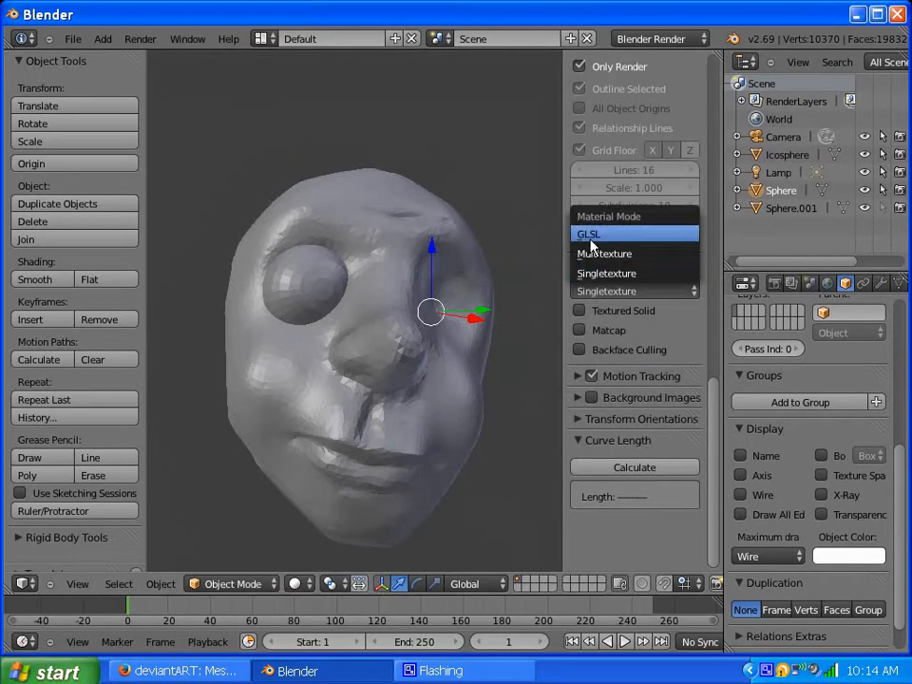
{"action": "left_click", "coordinate": [597, 239]}
- Toggle Matcap, Textured Solid and Backface Culling on and off again to compare their effect on the viewport
{"action": "left_click", "coordinate": [580, 331]}
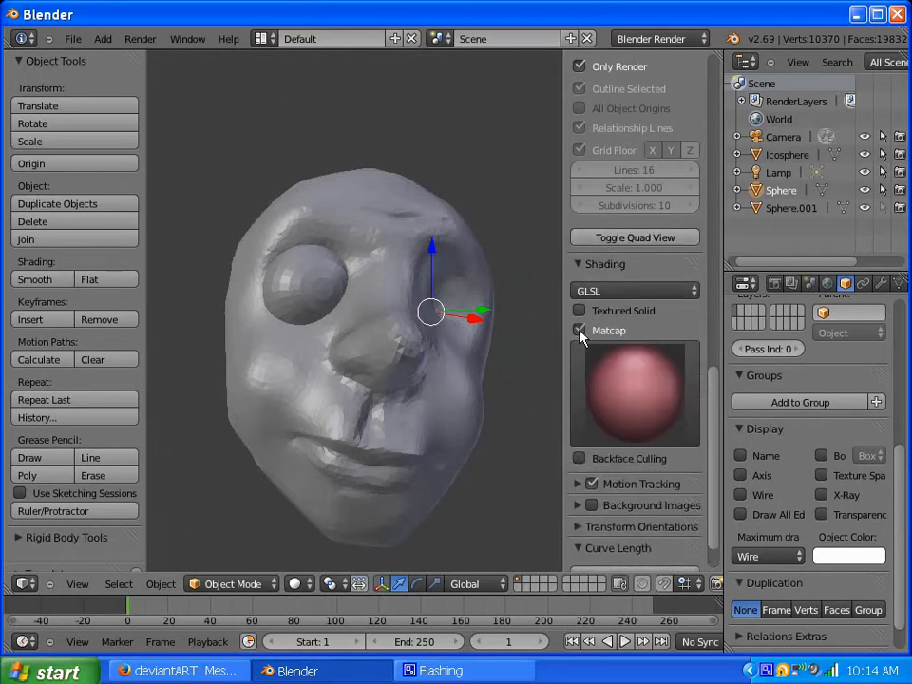
{"action": "left_click", "coordinate": [580, 331]}
{"action": "left_click", "coordinate": [579, 311]}
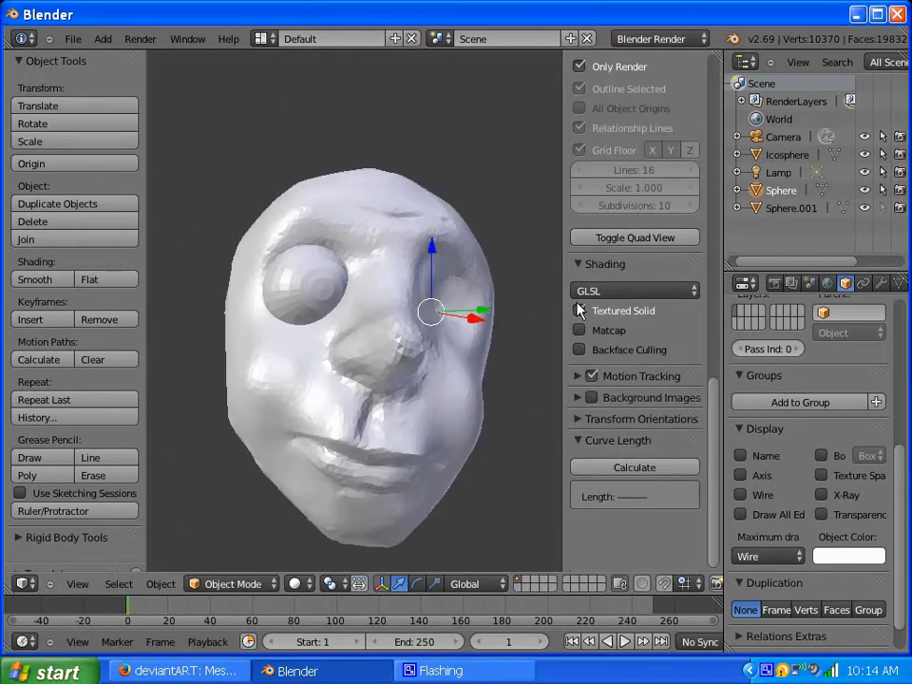
{"action": "left_click", "coordinate": [579, 311]}
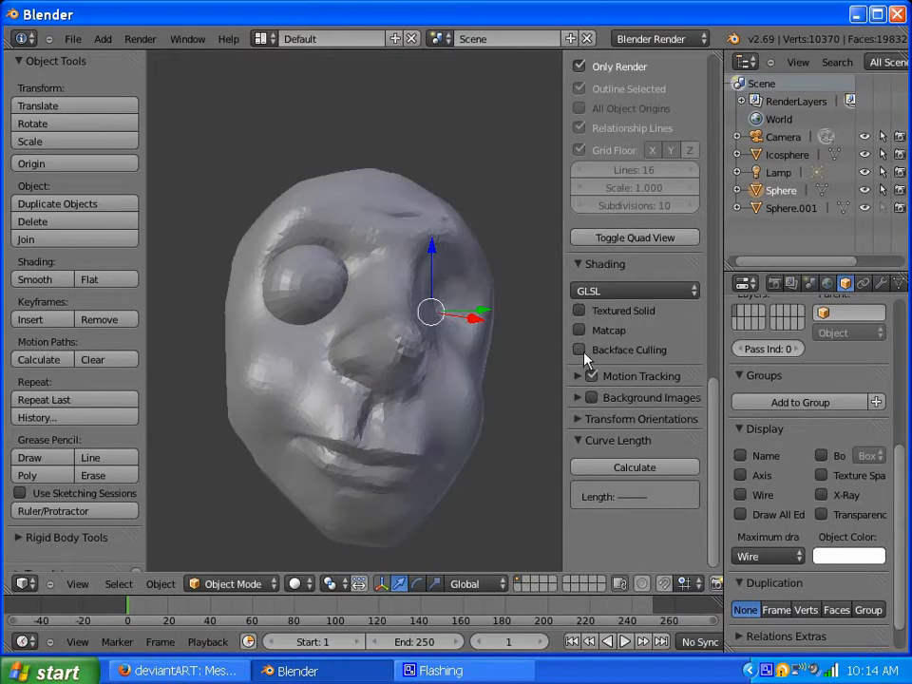
{"action": "left_click", "coordinate": [580, 350]}
{"action": "left_click", "coordinate": [580, 350]}
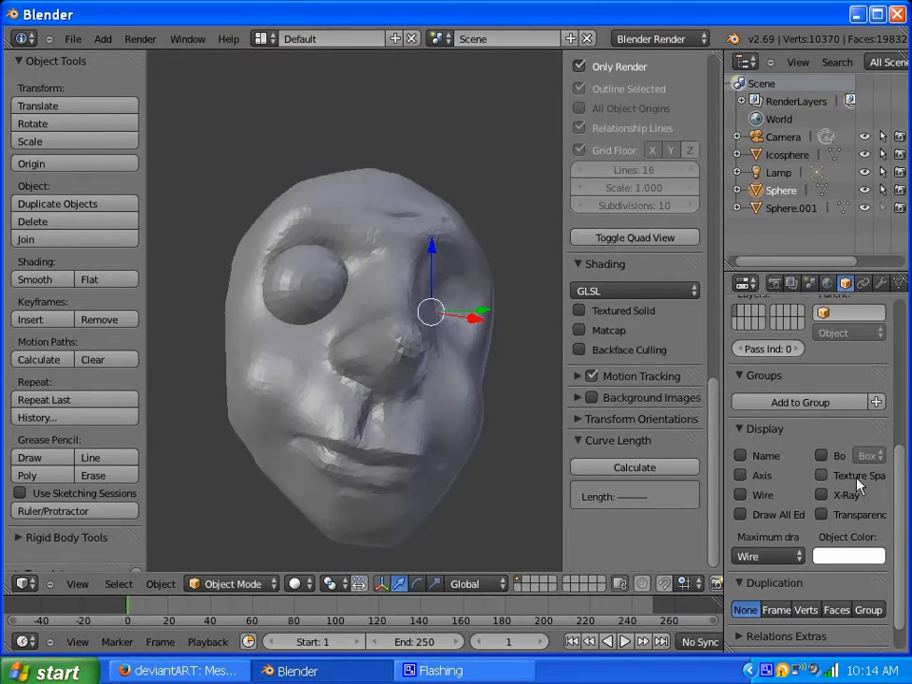
- Return the Sphere eyeball's maximum draw type to Textured
{"action": "middle_click_drag", "start_coordinate": [508, 410], "coordinate": [460, 400]}
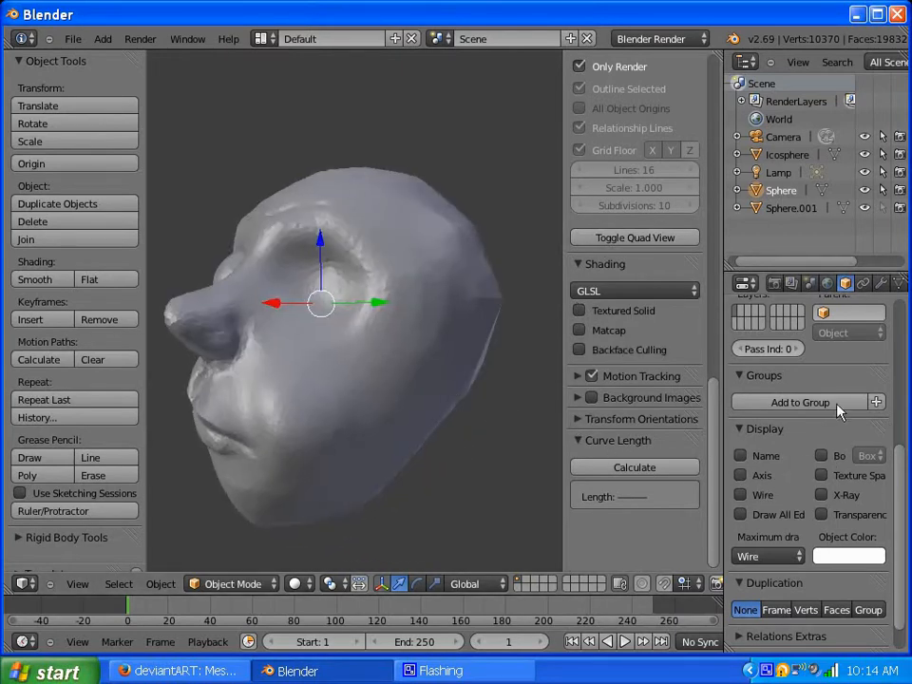
{"action": "left_click", "coordinate": [804, 556]}
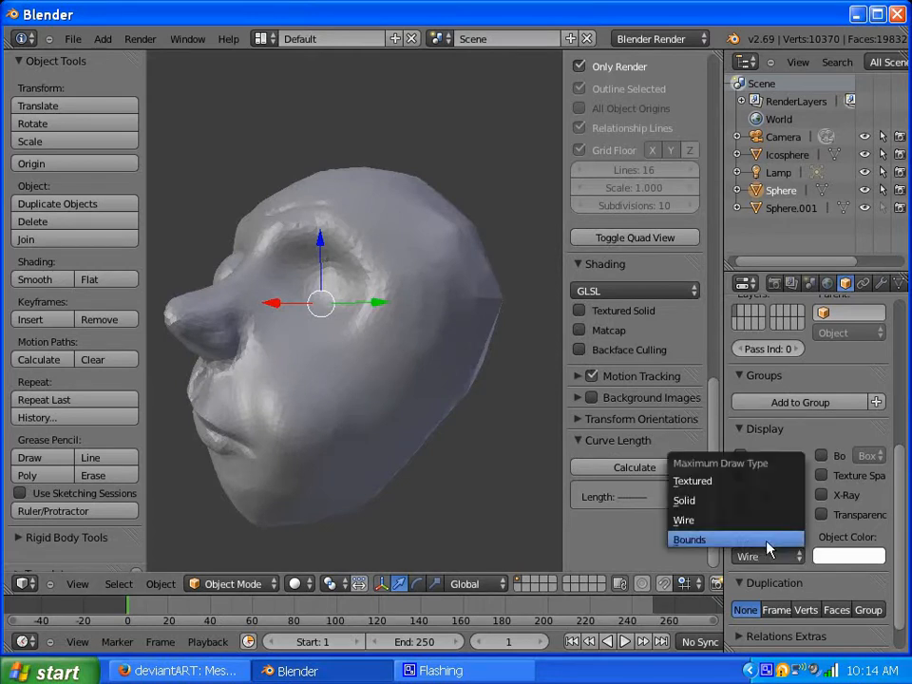
{"action": "left_click", "coordinate": [738, 485]}
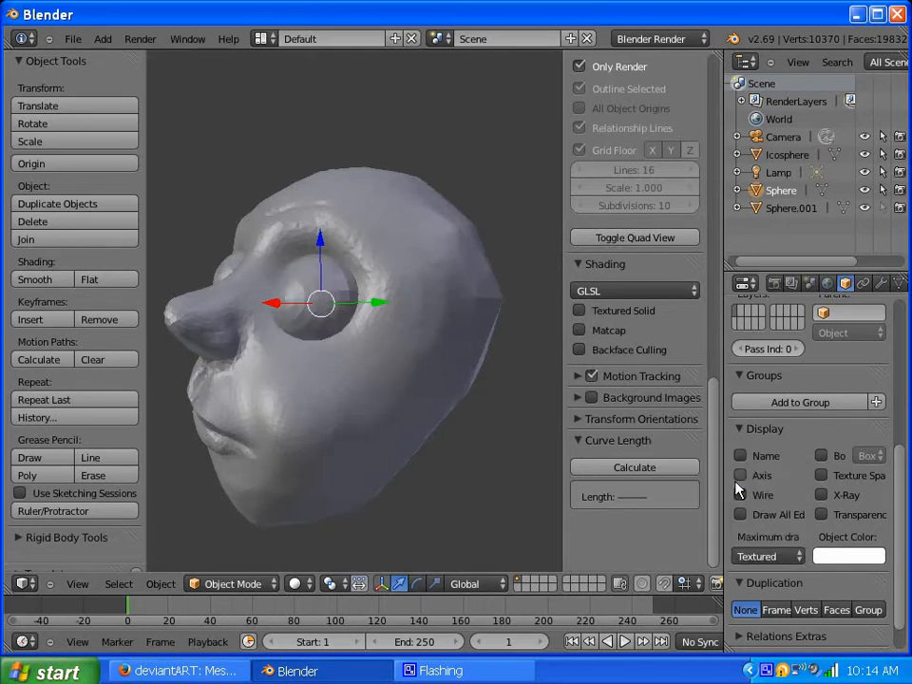
{"action": "scroll", "coordinate": [837, 332], "scroll_direction": "up", "scroll_amount": 5}
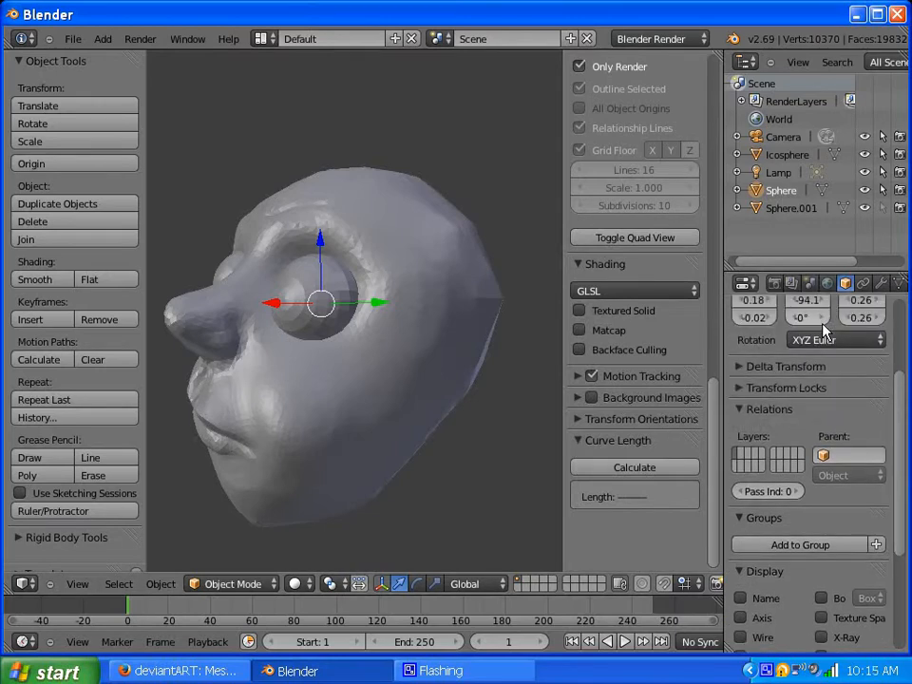
- Turn off the Only Render display option for the viewport
{"action": "scroll", "coordinate": [825, 330], "scroll_direction": "up", "scroll_amount": 2}
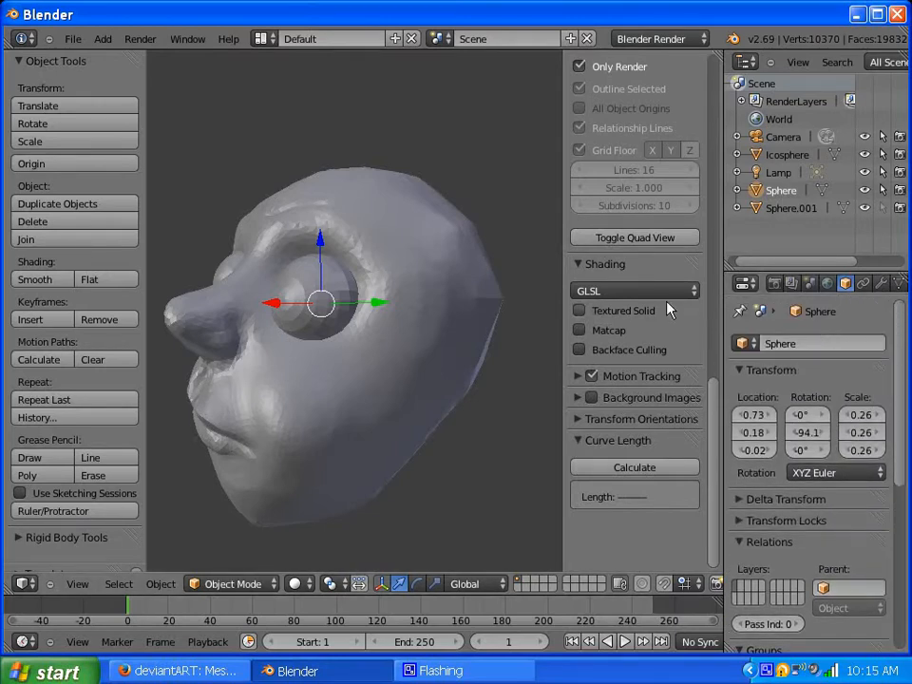
{"action": "scroll", "coordinate": [712, 447], "scroll_direction": "up", "scroll_amount": 12}
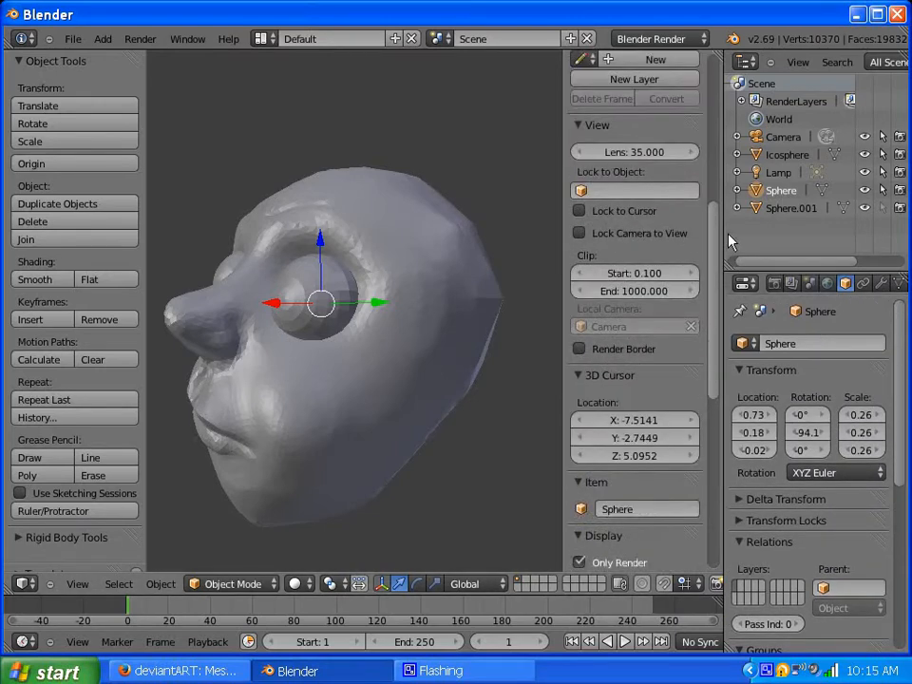
{"action": "mouse_move", "coordinate": [729, 210]}
{"action": "left_mouse_down"}
{"action": "mouse_move", "coordinate": [729, 73]}
{"action": "mouse_move", "coordinate": [724, 304]}
{"action": "left_mouse_up"}
{"action": "left_click", "coordinate": [580, 321]}
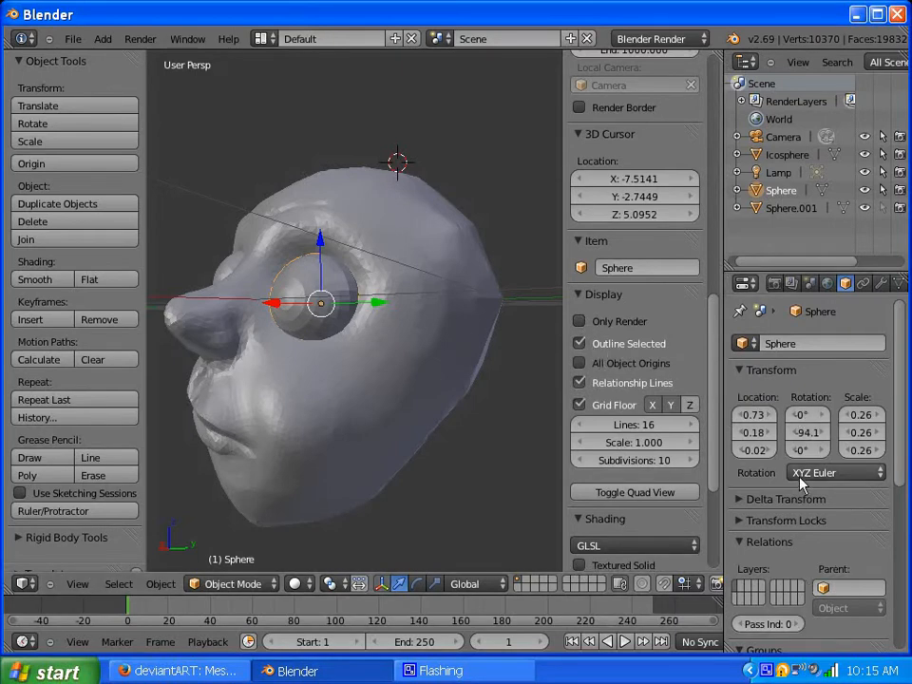
- Enable the Wire overlay on the Sphere eyeball and set its maximum draw type to Wire
{"action": "scroll", "coordinate": [803, 483], "scroll_direction": "down", "scroll_amount": 4}
{"action": "scroll", "coordinate": [802, 483], "scroll_direction": "down", "scroll_amount": 2}
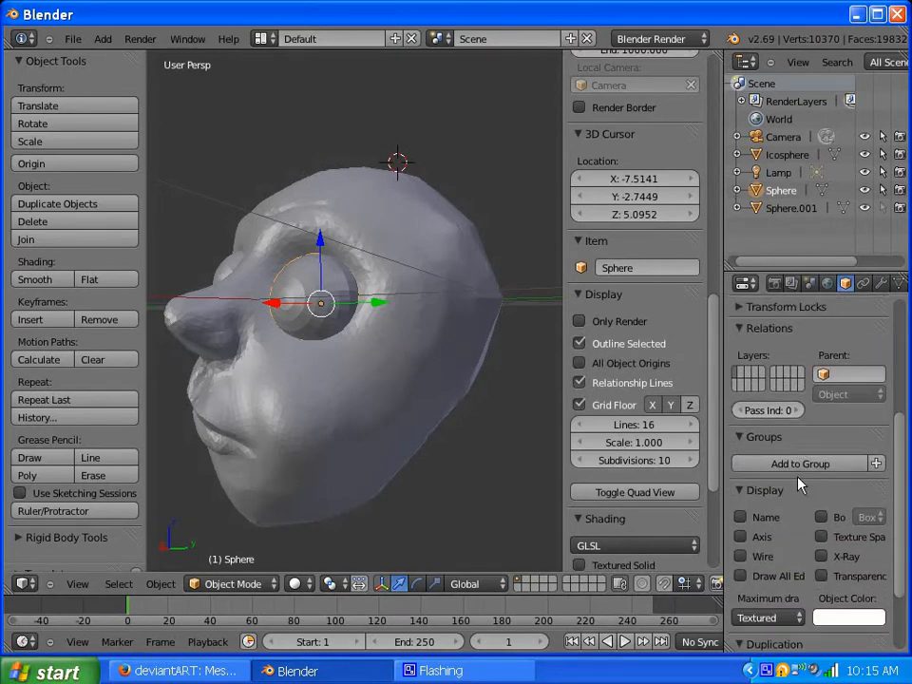
{"action": "left_click", "coordinate": [740, 557]}
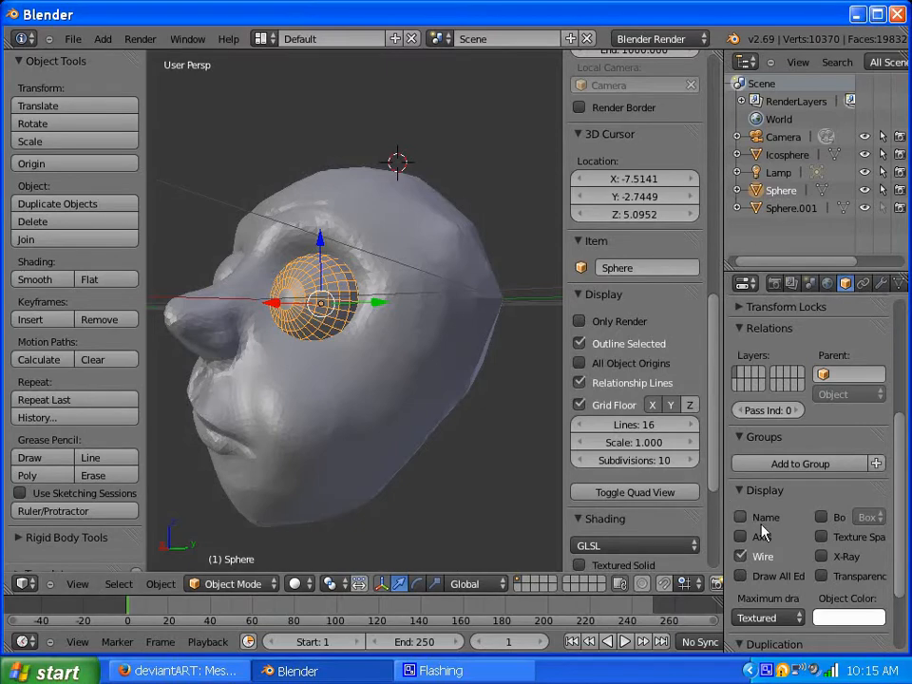
{"action": "left_click", "coordinate": [760, 618]}
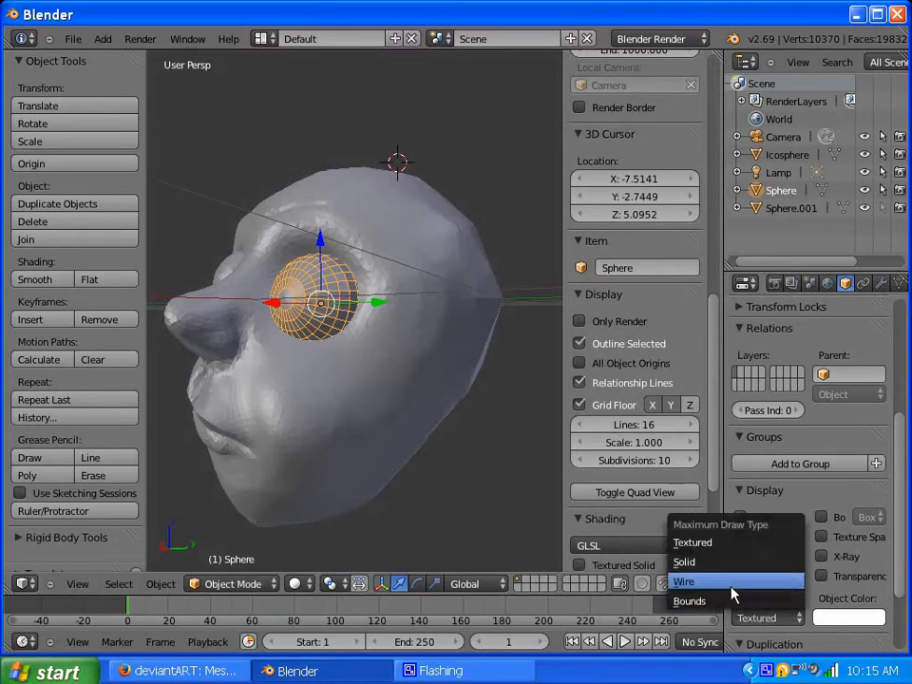
{"action": "left_click", "coordinate": [677, 581]}
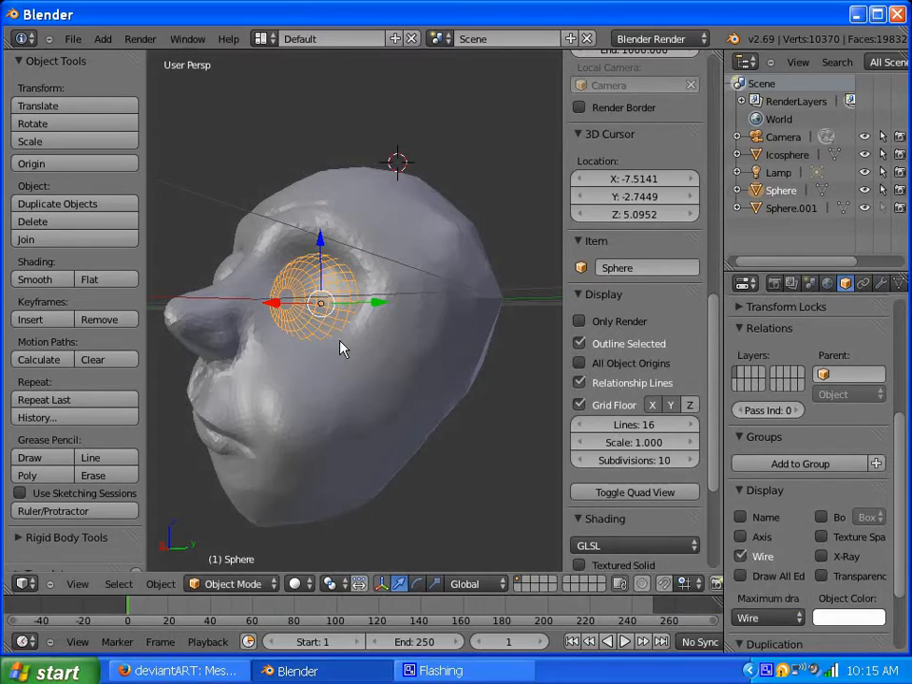
- Make the Sphere.001 eyeball selectable again, select it, and set its maximum draw type to Wire
{"action": "middle_click_drag", "start_coordinate": [342, 345], "coordinate": [460, 318]}
{"action": "right_click", "coordinate": [423, 321]}
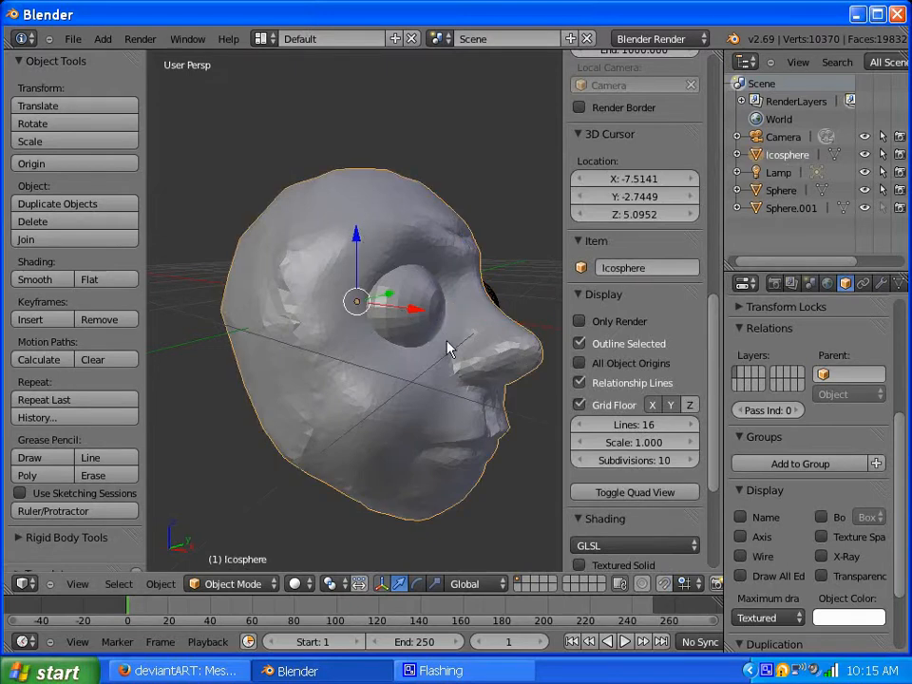
{"action": "right_click", "coordinate": [418, 333]}
{"action": "right_click", "coordinate": [415, 310]}
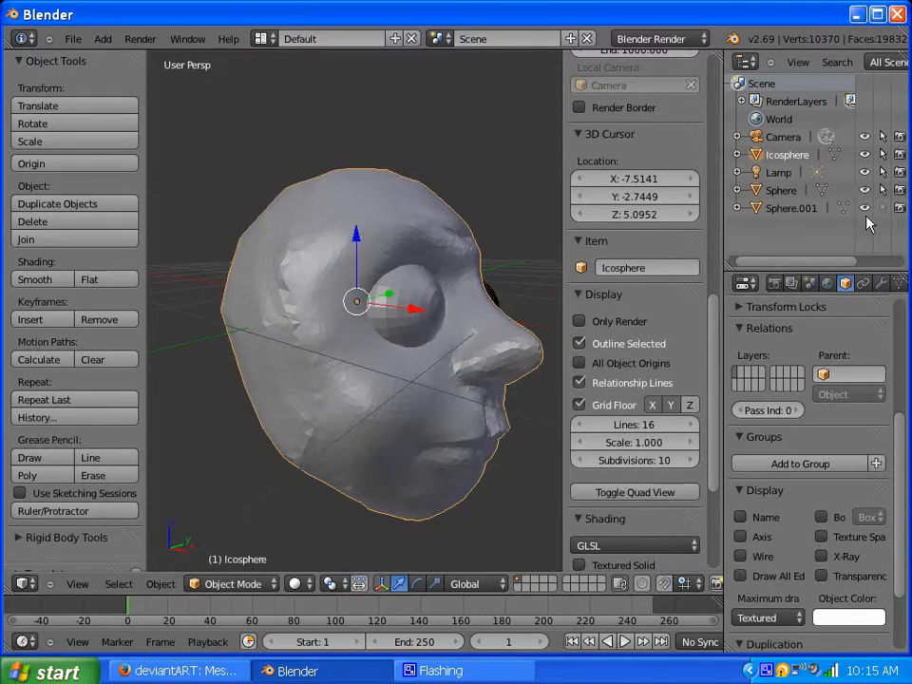
{"action": "left_click", "coordinate": [758, 215]}
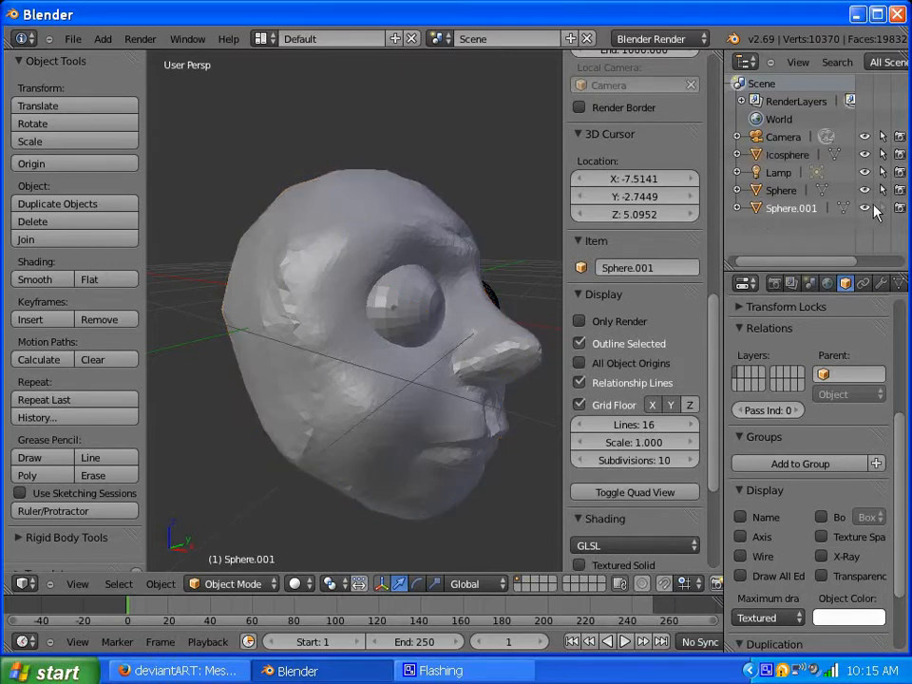
{"action": "left_click", "coordinate": [757, 209]}
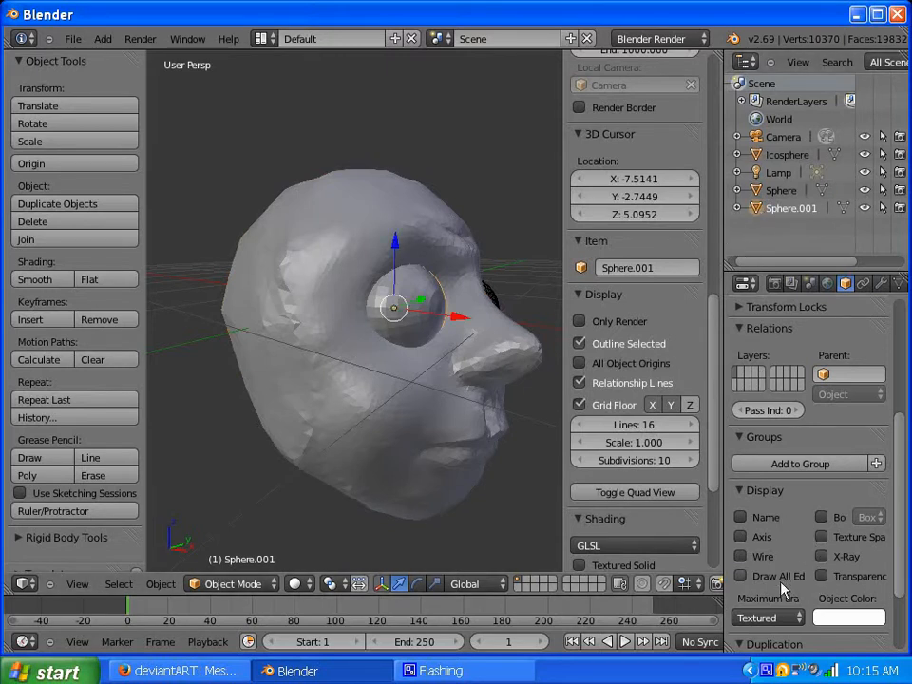
{"action": "left_click", "coordinate": [766, 618]}
{"action": "left_click", "coordinate": [688, 582]}
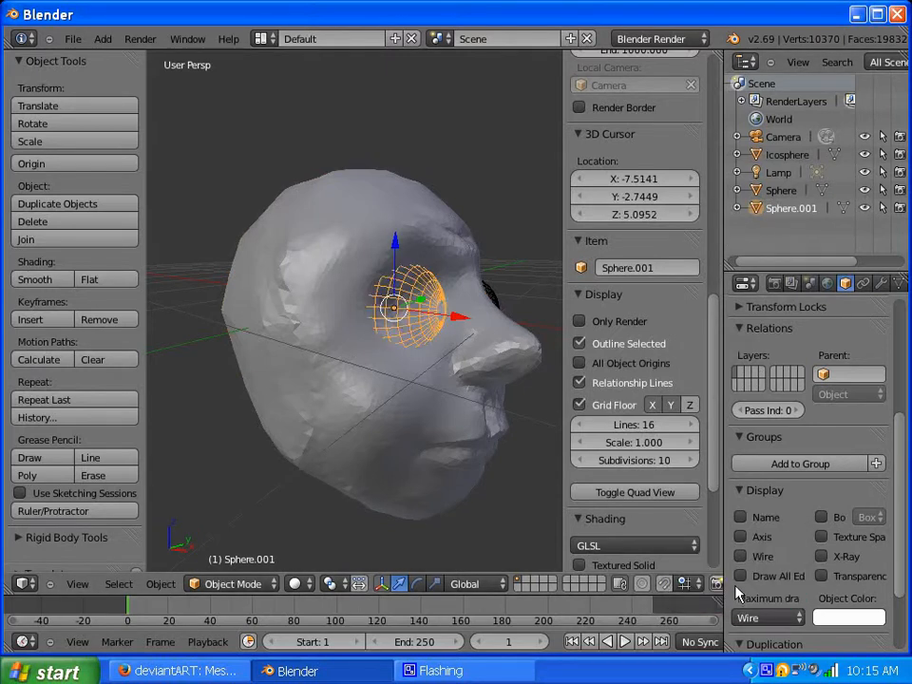
- Select the Icosphere head and switch it to Sculpt Mode
{"action": "middle_click_drag", "start_coordinate": [471, 305], "coordinate": [362, 314]}
{"action": "scroll", "coordinate": [336, 329], "scroll_direction": "up", "scroll_amount": 1}
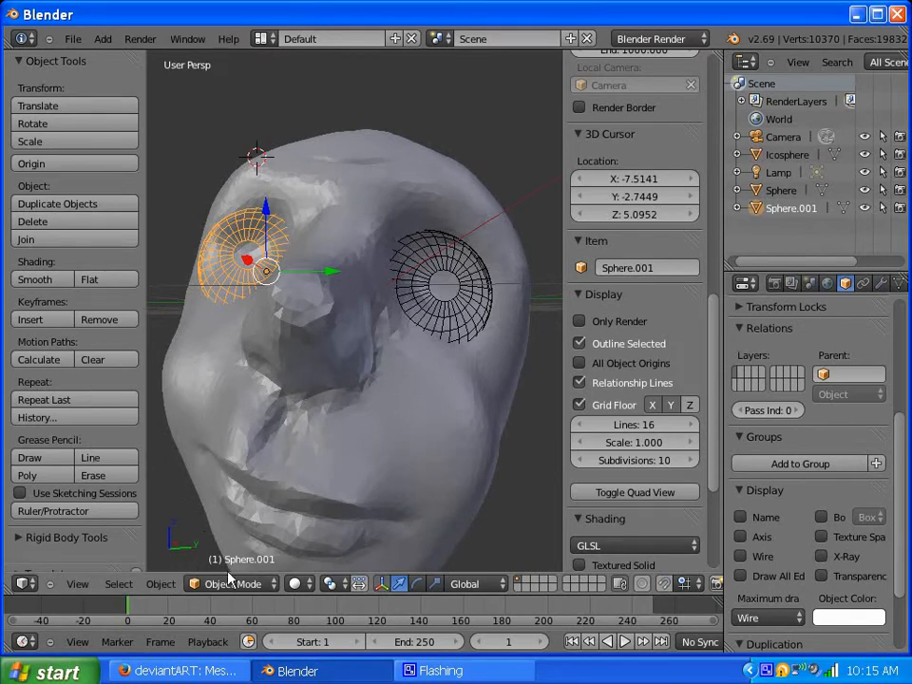
{"action": "right_click", "coordinate": [365, 478]}
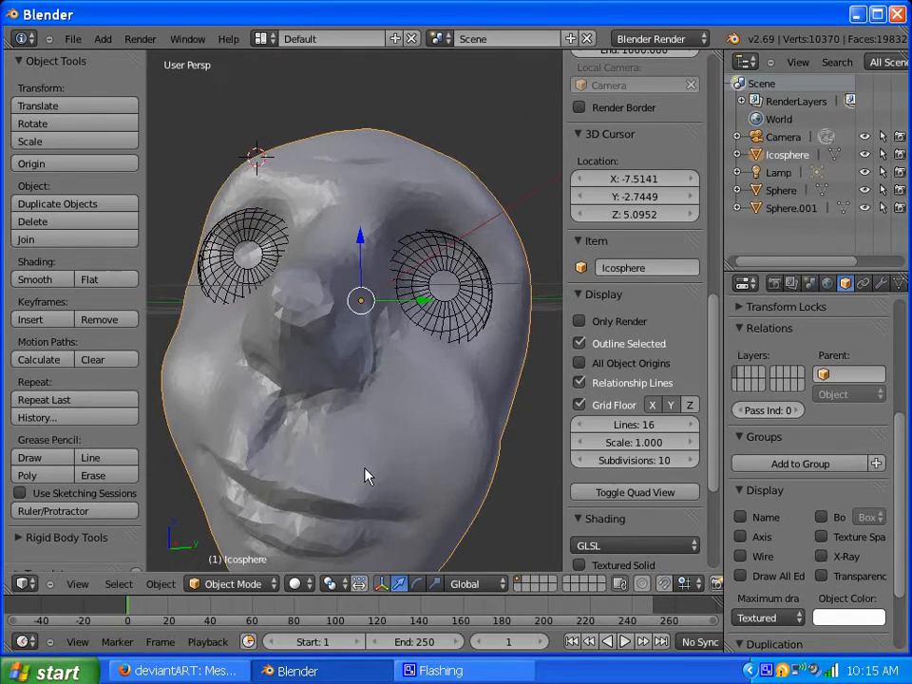
{"action": "left_click", "coordinate": [221, 582]}
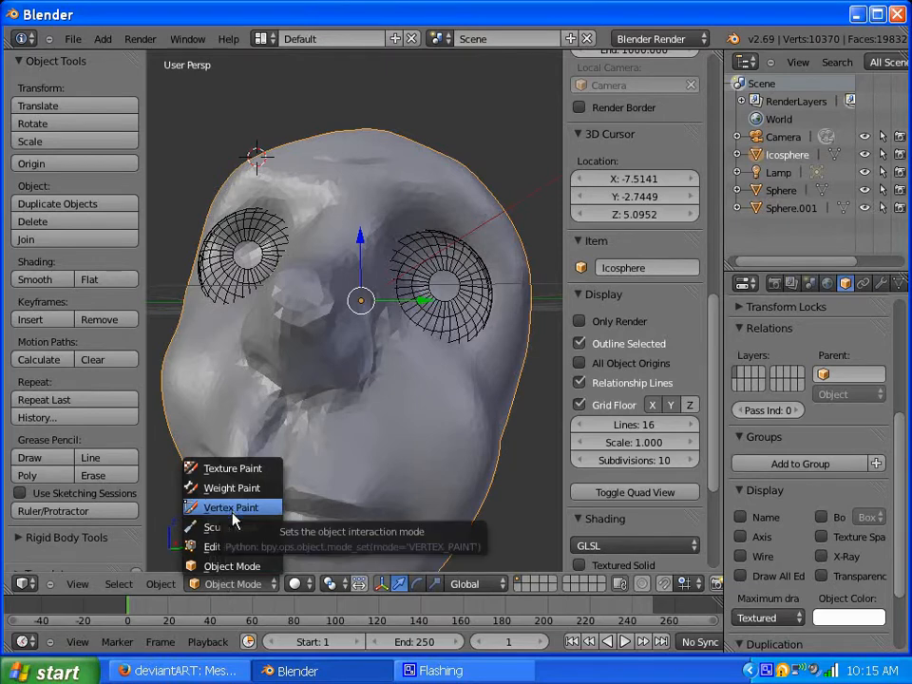
{"action": "left_click", "coordinate": [232, 527]}
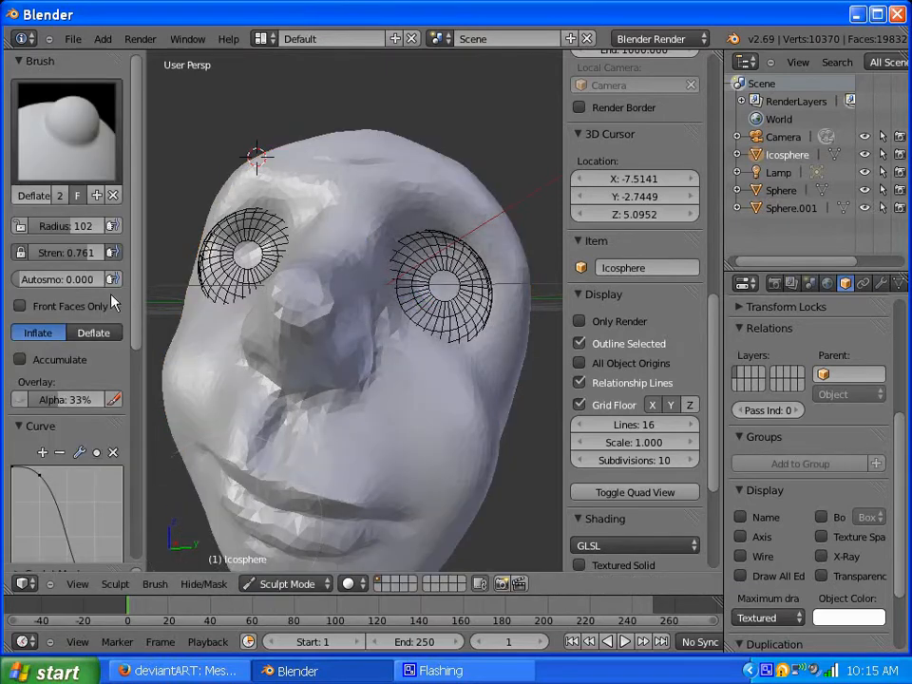
- Choose the Mask brush and set its strength to 1.000 and its radius to 29
{"action": "left_click", "coordinate": [81, 121]}
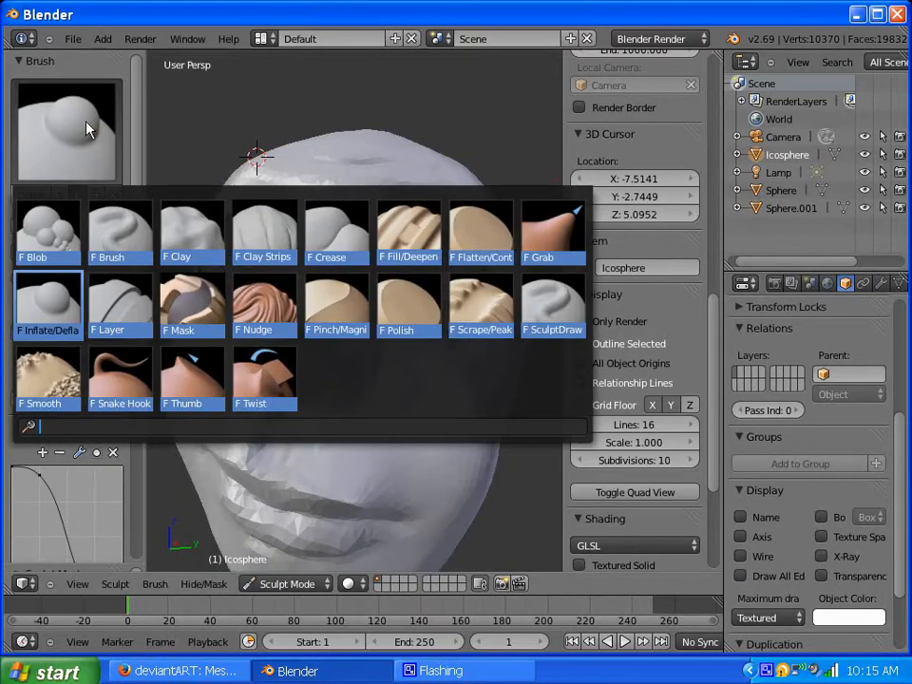
{"action": "left_click", "coordinate": [196, 305]}
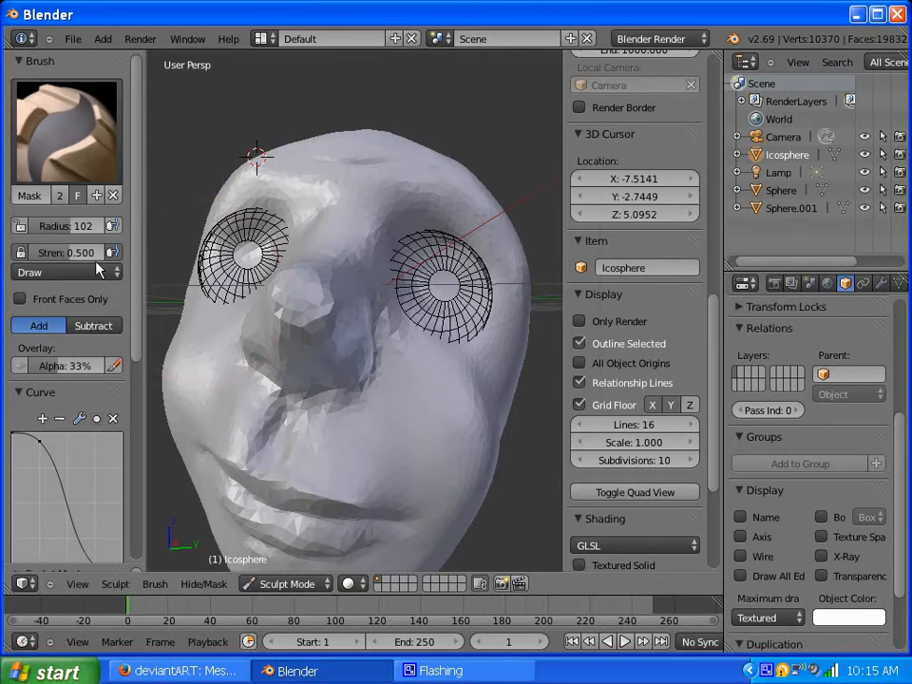
{"action": "left_click_drag", "start_coordinate": [86, 253], "coordinate": [145, 273]}
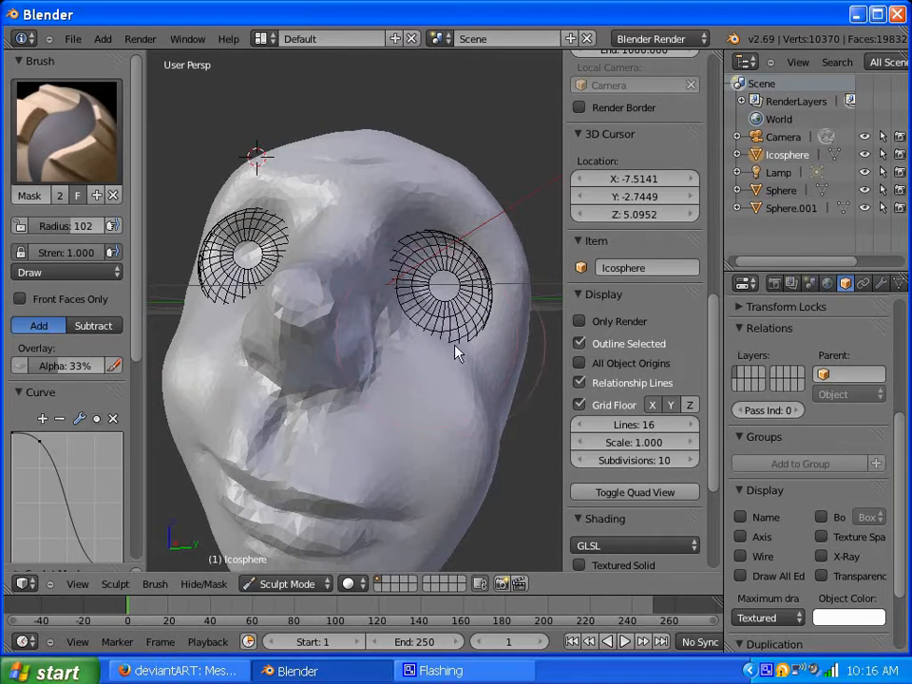
{"action": "mouse_move", "coordinate": [462, 354]}
{"action": "left_mouse_down"}
{"action": "mouse_move", "coordinate": [373, 344]}
{"action": "mouse_move", "coordinate": [432, 344]}
{"action": "mouse_move", "coordinate": [393, 355]}
{"action": "left_mouse_up"}
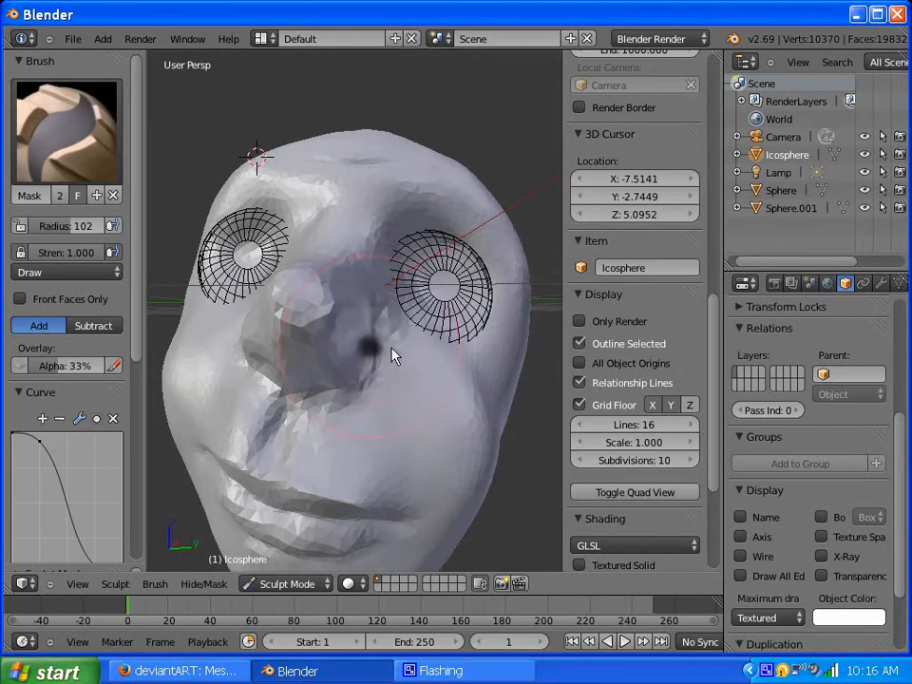
{"action": "left_click", "coordinate": [394, 348]}
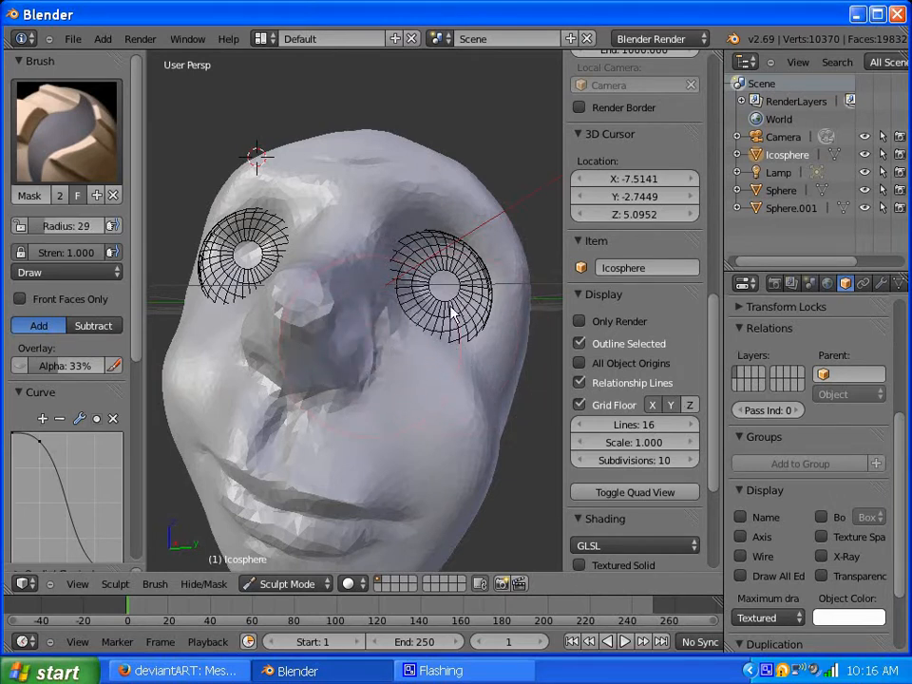
- Paint a mask over the head surface behind the Sphere eyeball, filling that eye socket
{"action": "middle_click_drag", "start_coordinate": [452, 307], "coordinate": [408, 339]}
{"action": "mouse_move", "coordinate": [408, 339]}
{"action": "left_mouse_down"}
{"action": "mouse_move", "coordinate": [336, 342]}
{"action": "mouse_move", "coordinate": [317, 328]}
{"action": "mouse_move", "coordinate": [337, 280]}
{"action": "mouse_move", "coordinate": [360, 351]}
{"action": "mouse_move", "coordinate": [385, 322]}
{"action": "mouse_move", "coordinate": [349, 363]}
{"action": "left_mouse_up"}
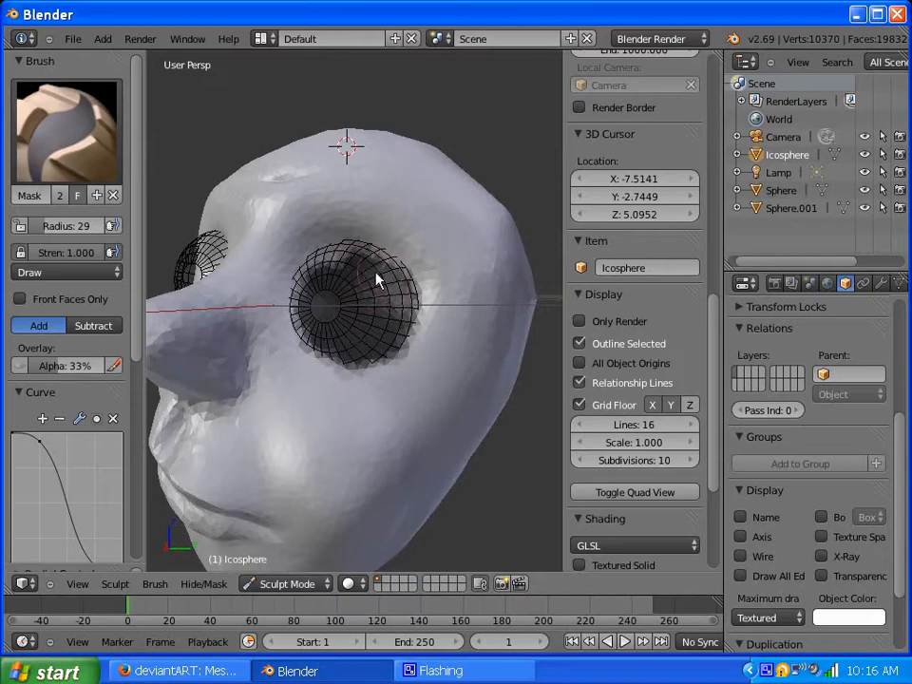
{"action": "mouse_move", "coordinate": [360, 303]}
{"action": "middle_mouse_down"}
{"action": "mouse_move", "coordinate": [413, 346]}
{"action": "mouse_move", "coordinate": [313, 365]}
{"action": "middle_mouse_up"}
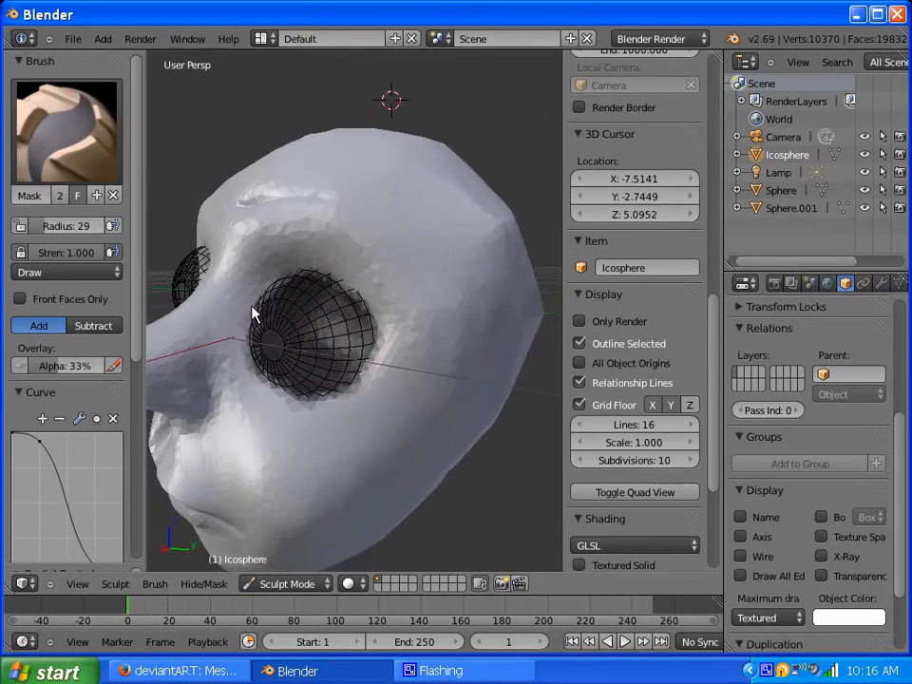
- Mask the eye socket behind the Sphere.001 eyeball and check both sockets' coverage from several angles
{"action": "middle_click_drag", "start_coordinate": [285, 350], "coordinate": [344, 326]}
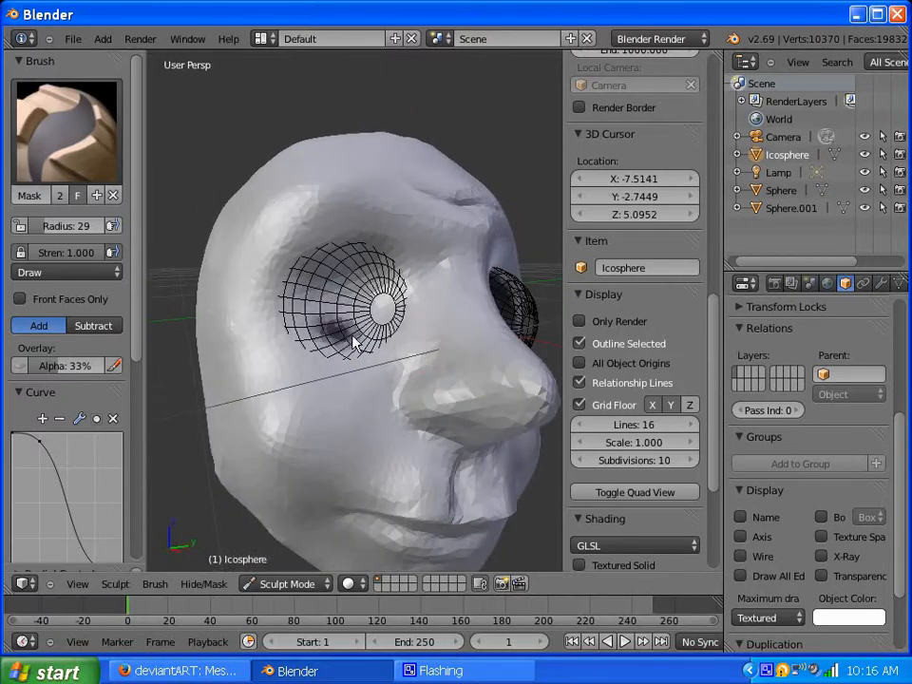
{"action": "mouse_move", "coordinate": [354, 344]}
{"action": "left_mouse_down"}
{"action": "mouse_move", "coordinate": [323, 304]}
{"action": "mouse_move", "coordinate": [335, 288]}
{"action": "mouse_move", "coordinate": [373, 275]}
{"action": "mouse_move", "coordinate": [368, 338]}
{"action": "mouse_move", "coordinate": [401, 305]}
{"action": "mouse_move", "coordinate": [318, 309]}
{"action": "mouse_move", "coordinate": [313, 291]}
{"action": "mouse_move", "coordinate": [330, 285]}
{"action": "left_mouse_up"}
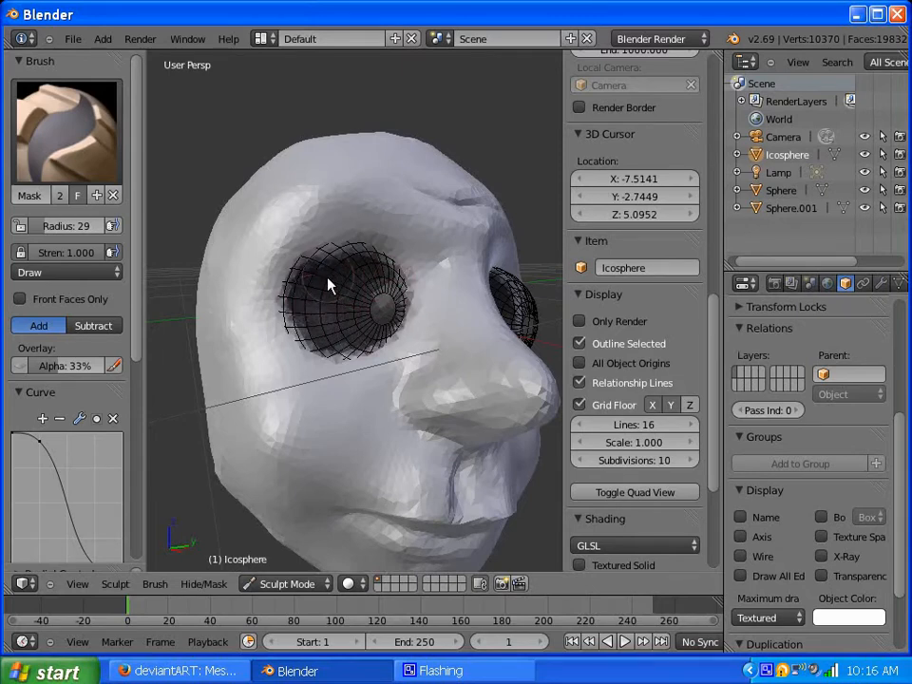
{"action": "middle_click_drag", "start_coordinate": [329, 285], "coordinate": [293, 317]}
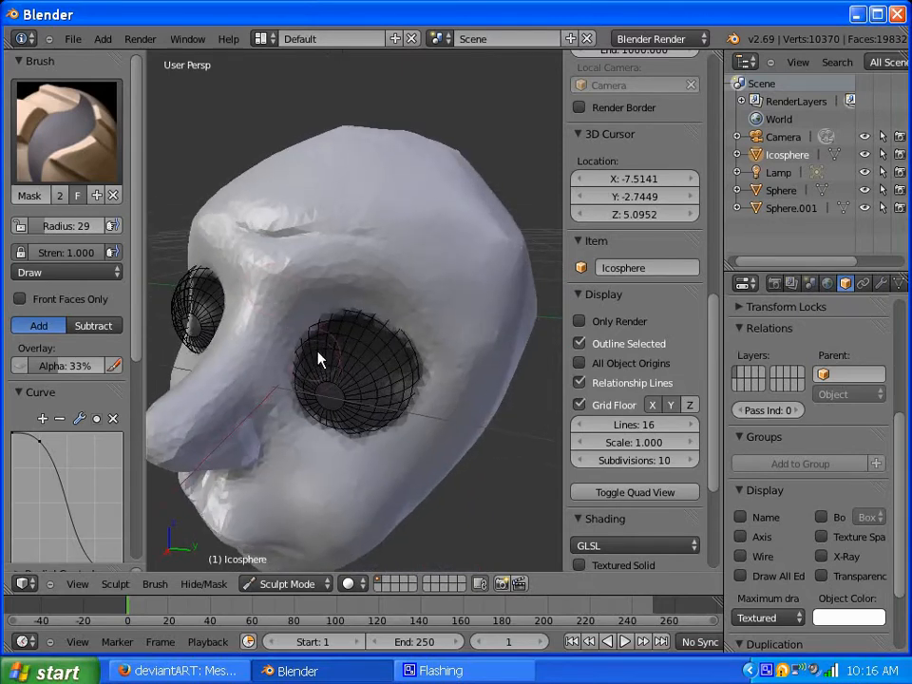
{"action": "middle_click_drag", "start_coordinate": [358, 365], "coordinate": [326, 336]}
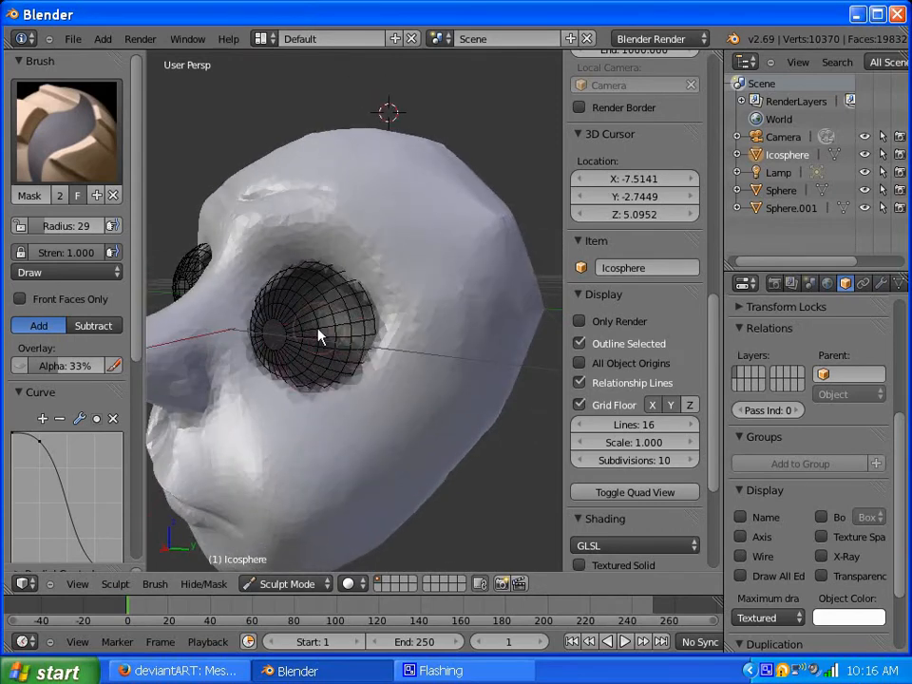
{"action": "middle_click_drag", "start_coordinate": [320, 335], "coordinate": [397, 363]}
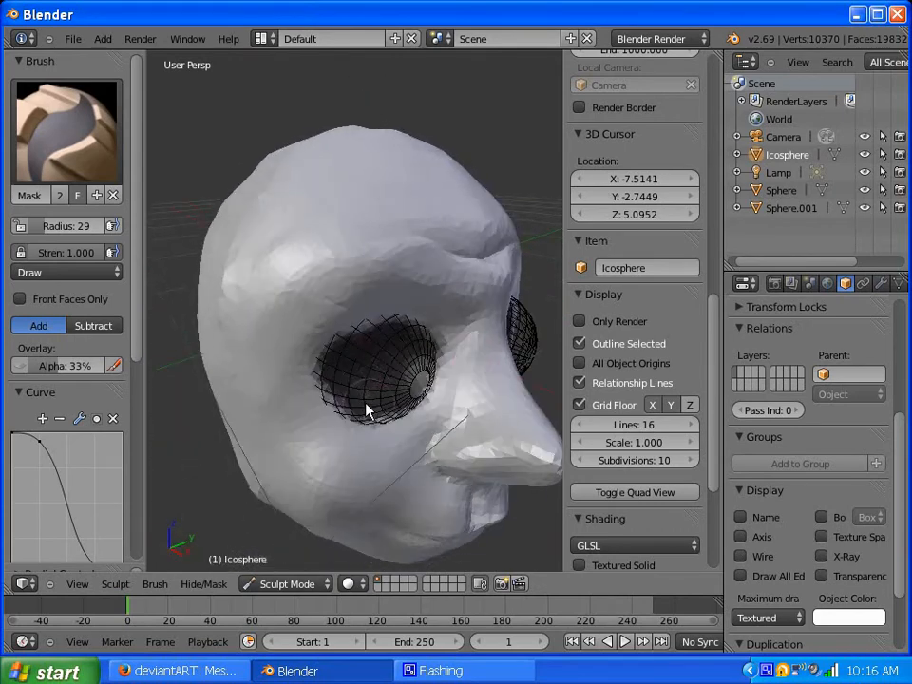
- Switch the Mask brush to Subtract and give it the Sharp falloff curve
{"action": "left_click", "coordinate": [93, 326]}
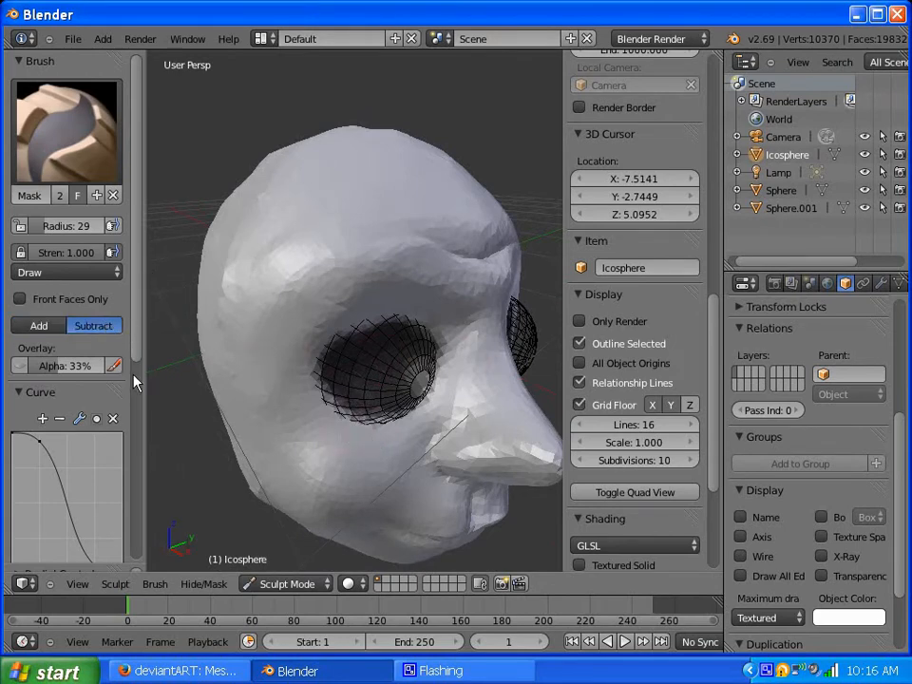
{"action": "scroll", "coordinate": [103, 238], "scroll_direction": "down", "scroll_amount": 4}
{"action": "left_click_drag", "start_coordinate": [145, 411], "coordinate": [143, 425]}
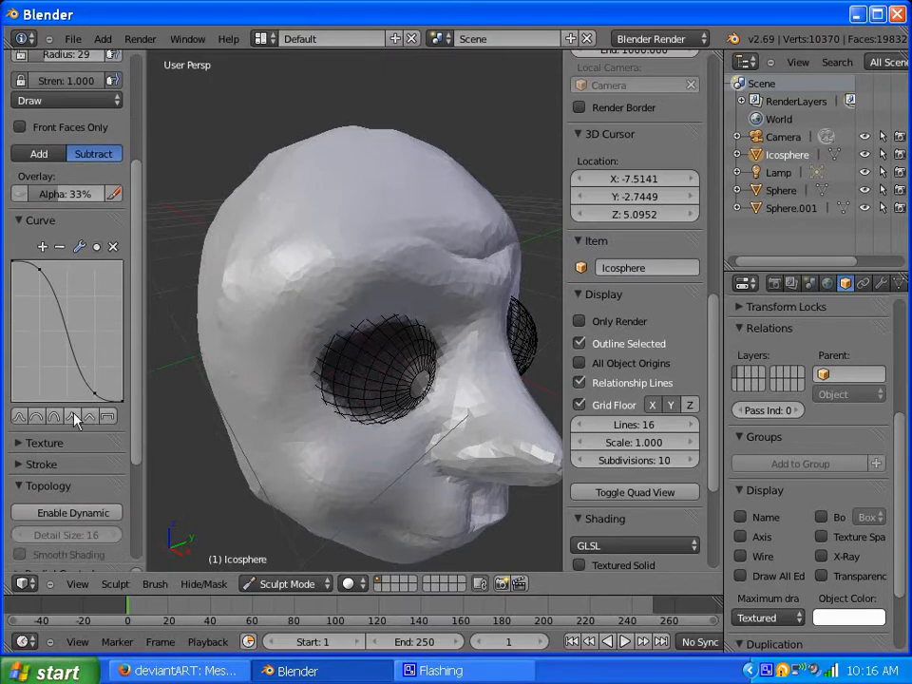
{"action": "left_click", "coordinate": [72, 416]}
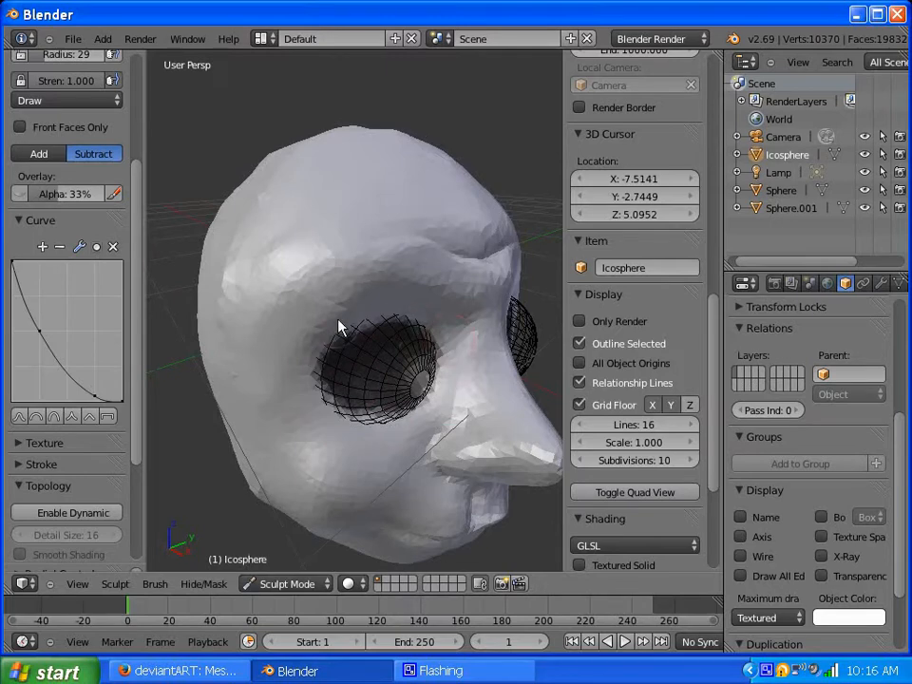
- Check the mask edges around both wireframe eyeballs from several angles
{"action": "mouse_move", "coordinate": [339, 324]}
{"action": "middle_mouse_down"}
{"action": "mouse_move", "coordinate": [391, 315]}
{"action": "mouse_move", "coordinate": [275, 282]}
{"action": "mouse_move", "coordinate": [318, 408]}
{"action": "middle_mouse_up"}
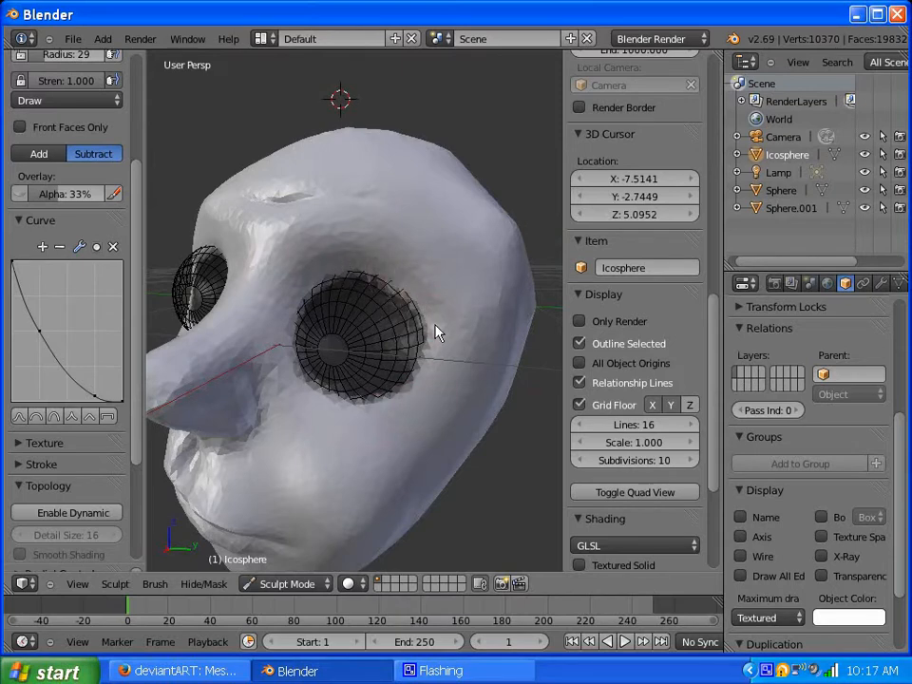
{"action": "middle_click_drag", "start_coordinate": [328, 298], "coordinate": [384, 318]}
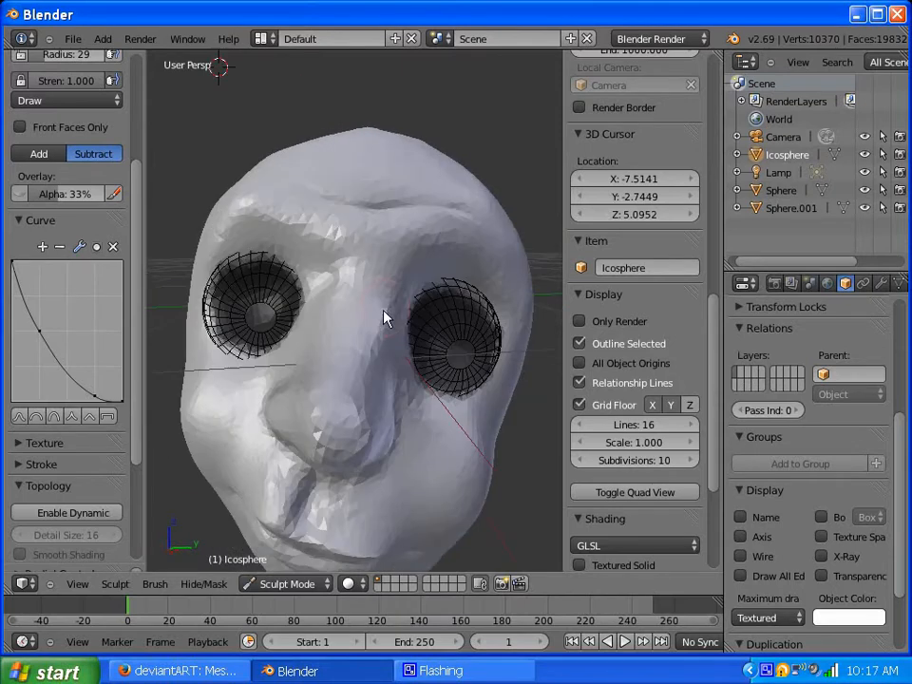
{"action": "middle_click_drag", "start_coordinate": [415, 415], "coordinate": [369, 385]}
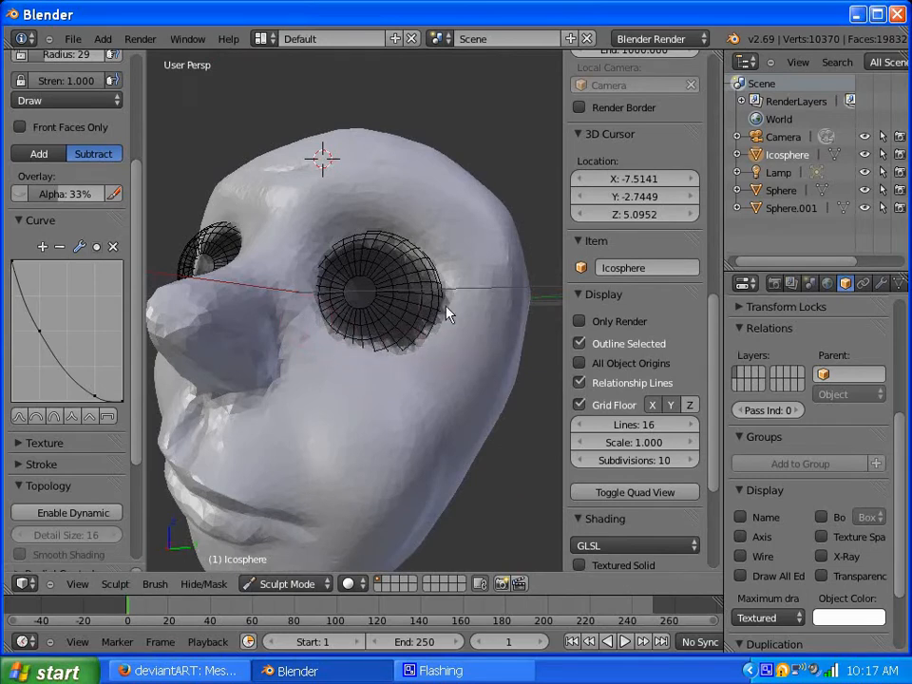
{"action": "mouse_move", "coordinate": [447, 313]}
{"action": "middle_mouse_down"}
{"action": "mouse_move", "coordinate": [434, 376]}
{"action": "mouse_move", "coordinate": [470, 381]}
{"action": "middle_mouse_up"}
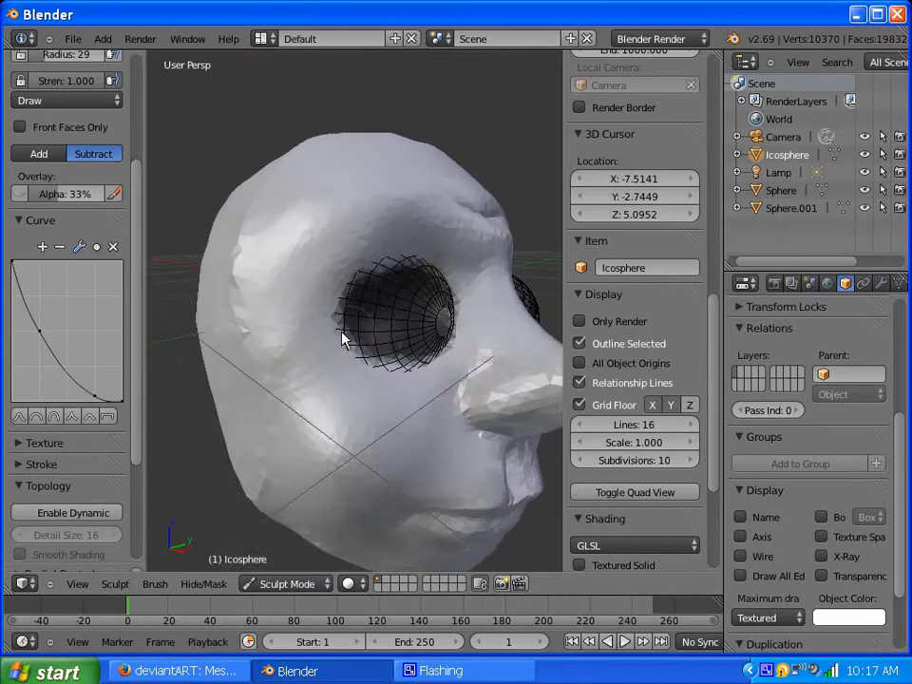
- Set the Mask brush back to Add and examine the masked areas behind both wireframe eyeballs
{"action": "left_click_drag", "start_coordinate": [138, 274], "coordinate": [138, 146]}
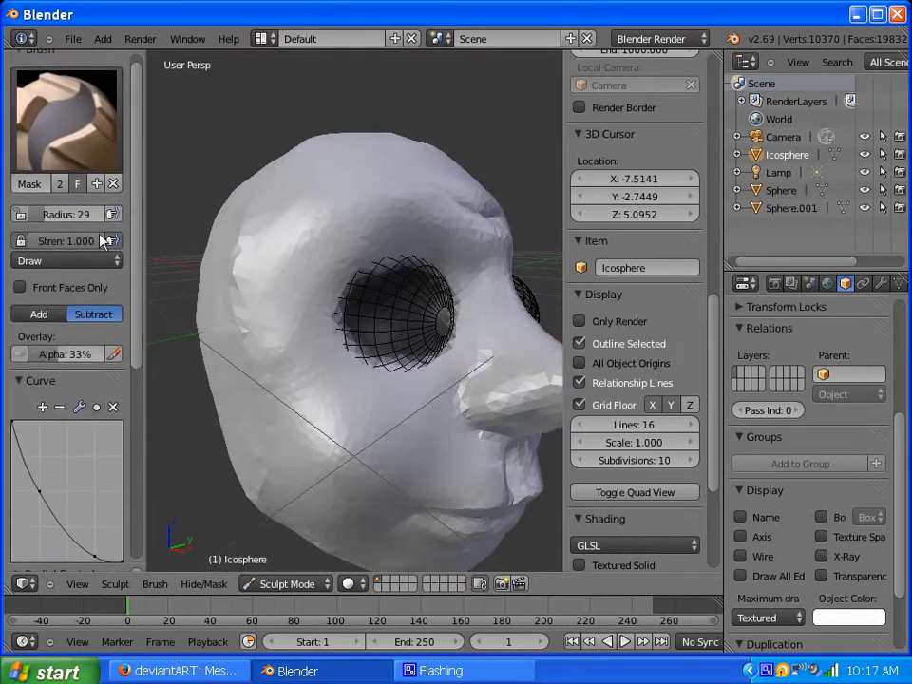
{"action": "left_click", "coordinate": [38, 314]}
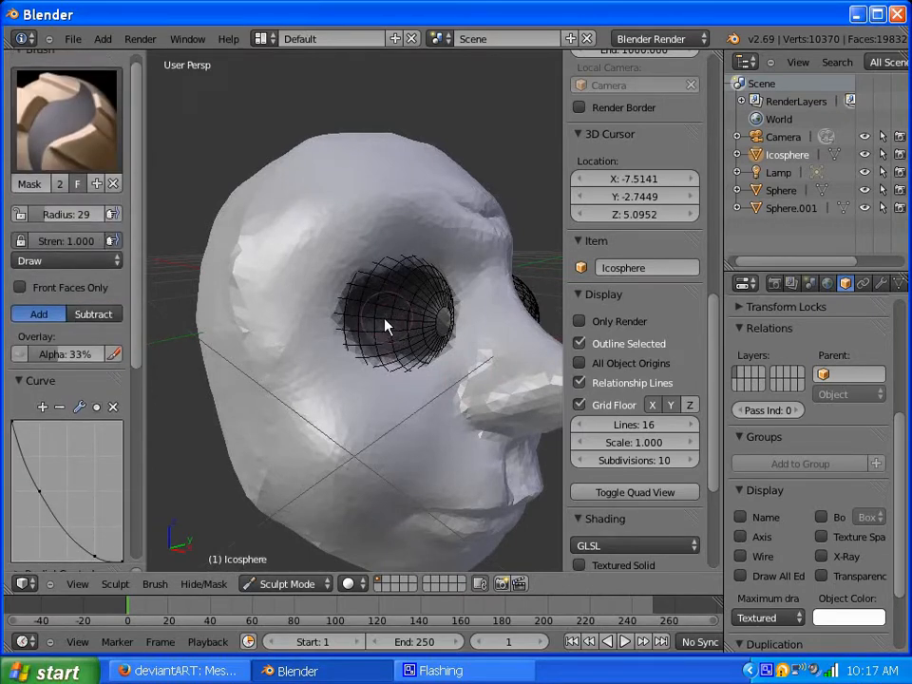
{"action": "middle_click_drag", "start_coordinate": [387, 326], "coordinate": [278, 321]}
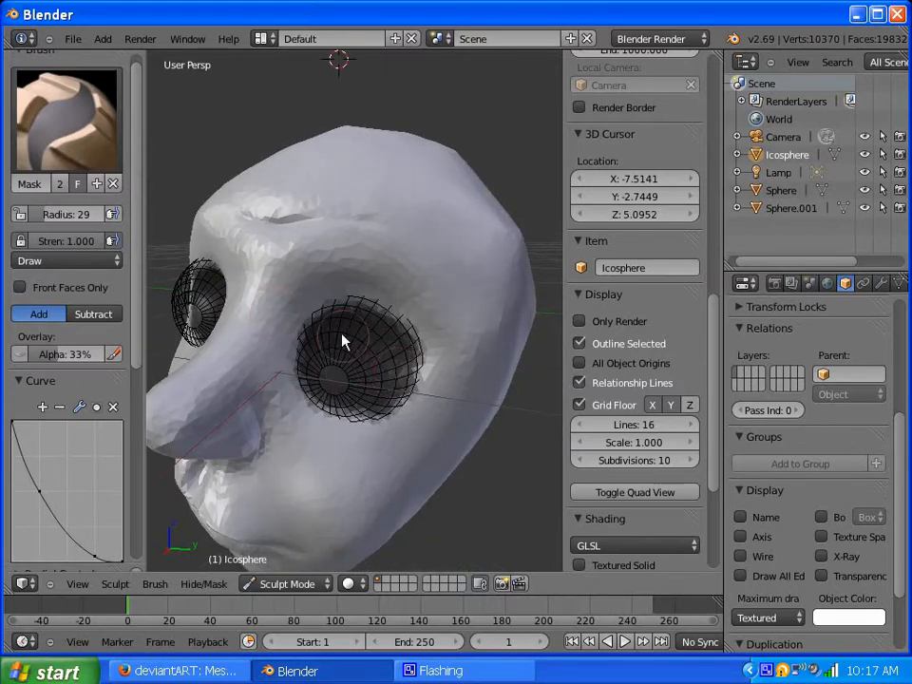
{"action": "middle_click_drag", "start_coordinate": [332, 360], "coordinate": [373, 336]}
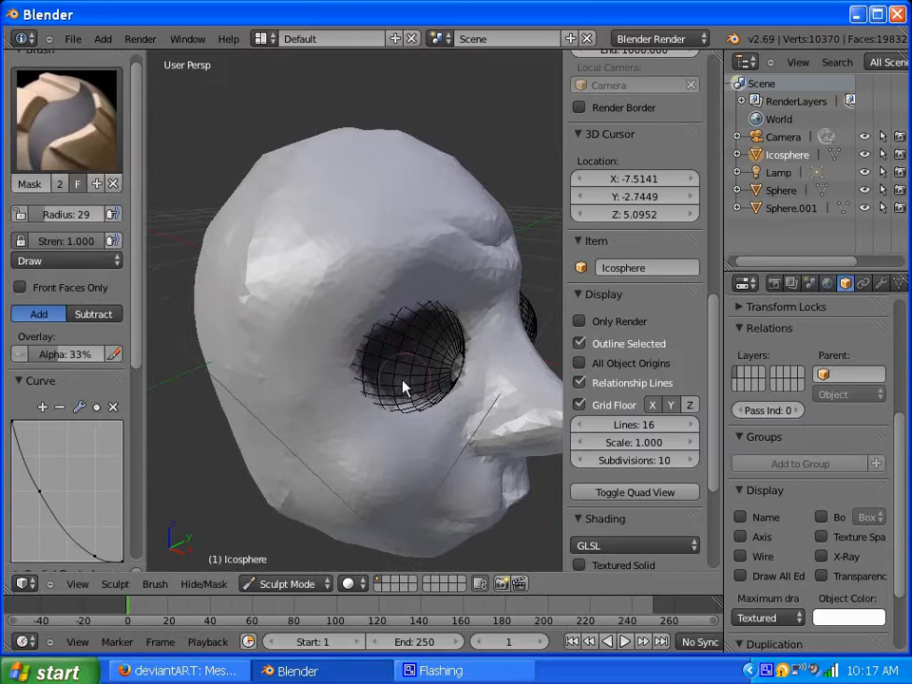
{"action": "middle_click_drag", "start_coordinate": [415, 380], "coordinate": [359, 346]}
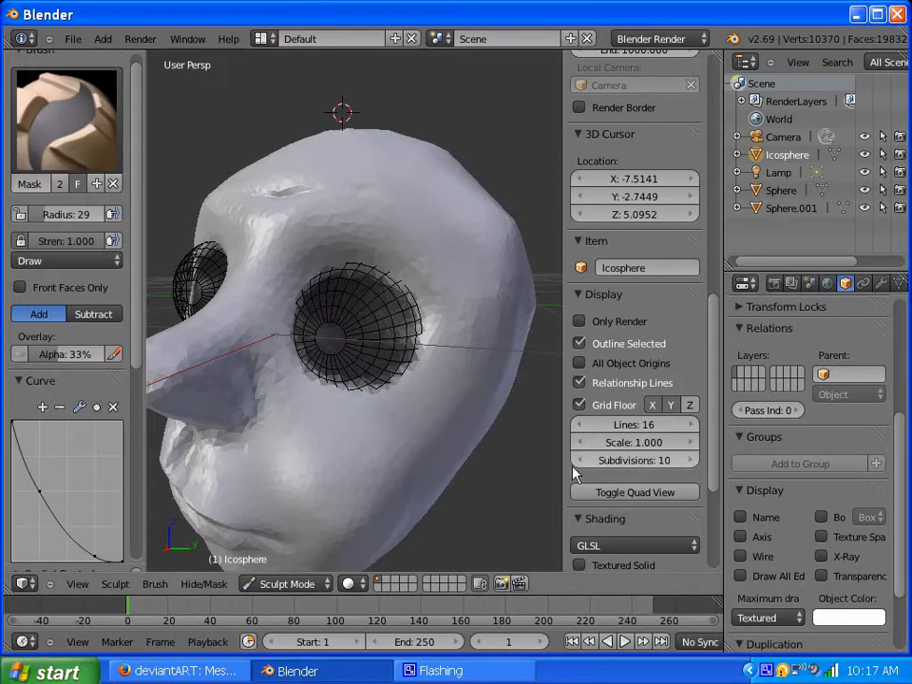
- Preview the head and eyeballs in Rendered viewport shading, then return to Solid shading
{"action": "left_click", "coordinate": [349, 584]}
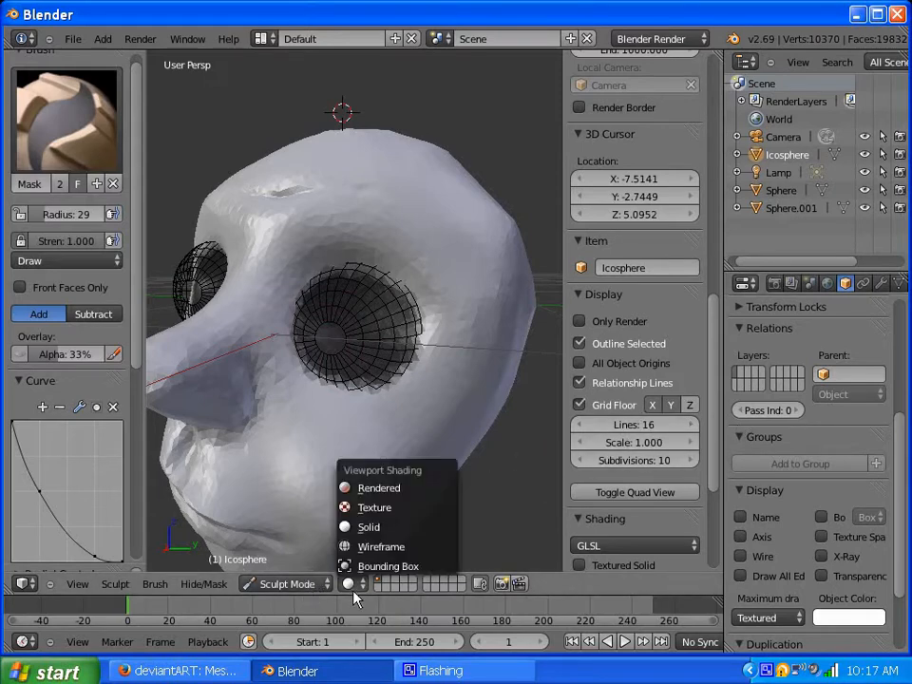
{"action": "left_click", "coordinate": [376, 488]}
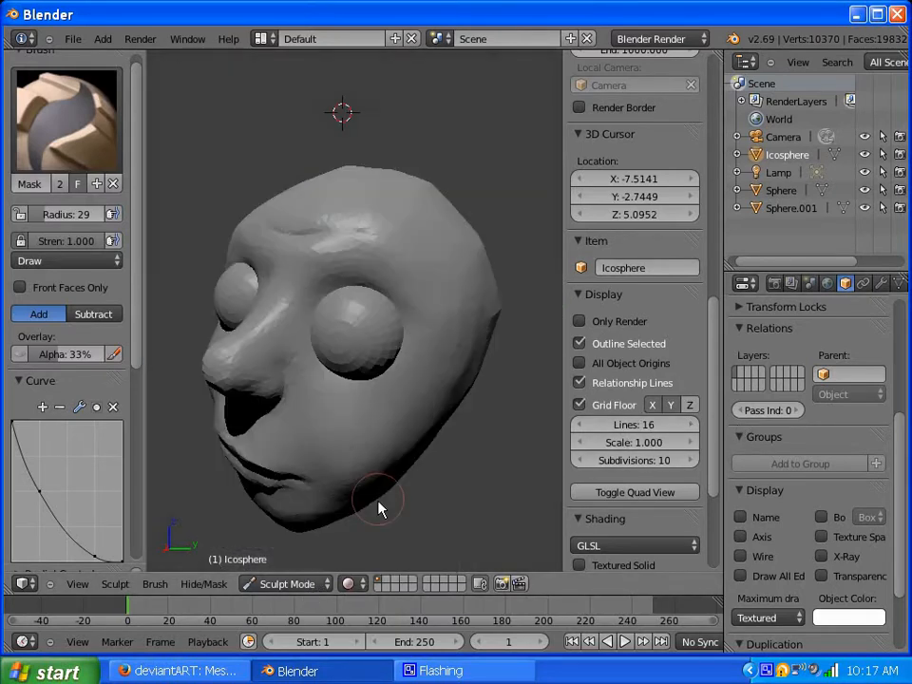
{"action": "left_click", "coordinate": [351, 583]}
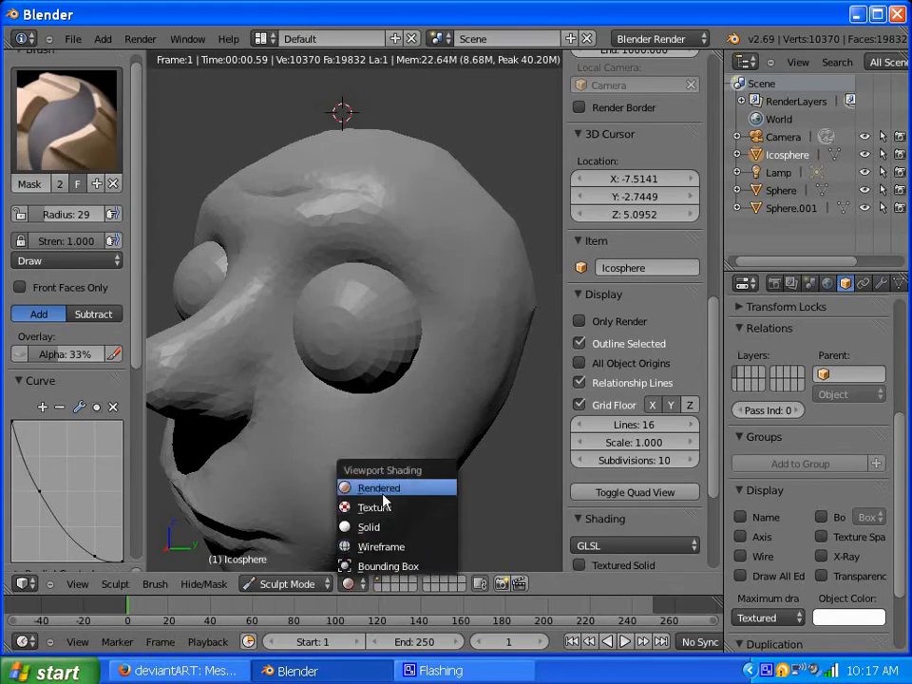
{"action": "left_click", "coordinate": [378, 529]}
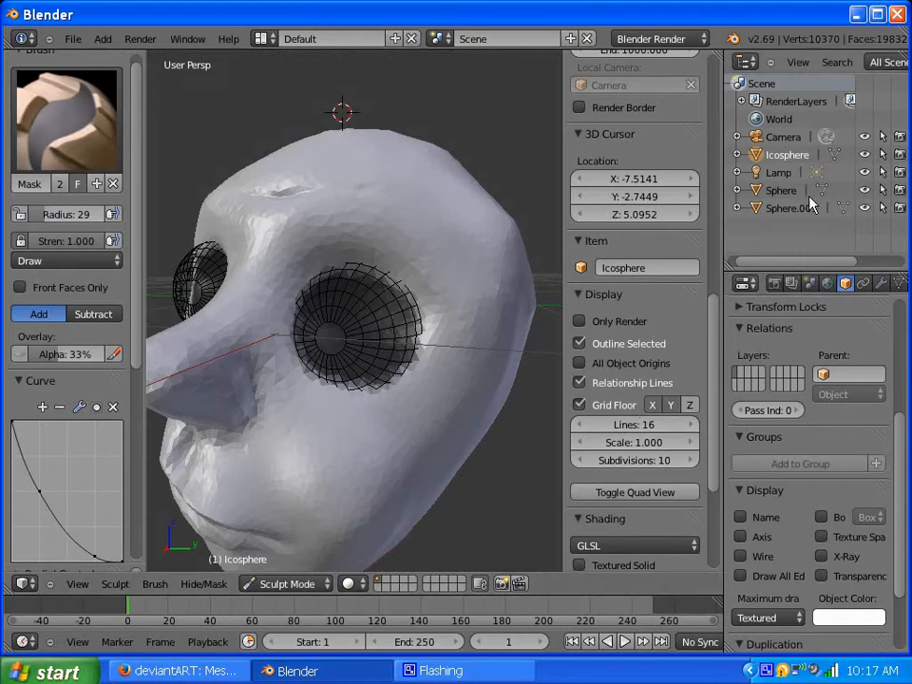
- Make the Sphere and Sphere.001 eyeballs unselectable and turn on Only Render for the viewport display
{"action": "left_click", "coordinate": [881, 190]}
{"action": "left_click", "coordinate": [881, 208]}
{"action": "scroll", "coordinate": [703, 475], "scroll_direction": "down", "scroll_amount": 5}
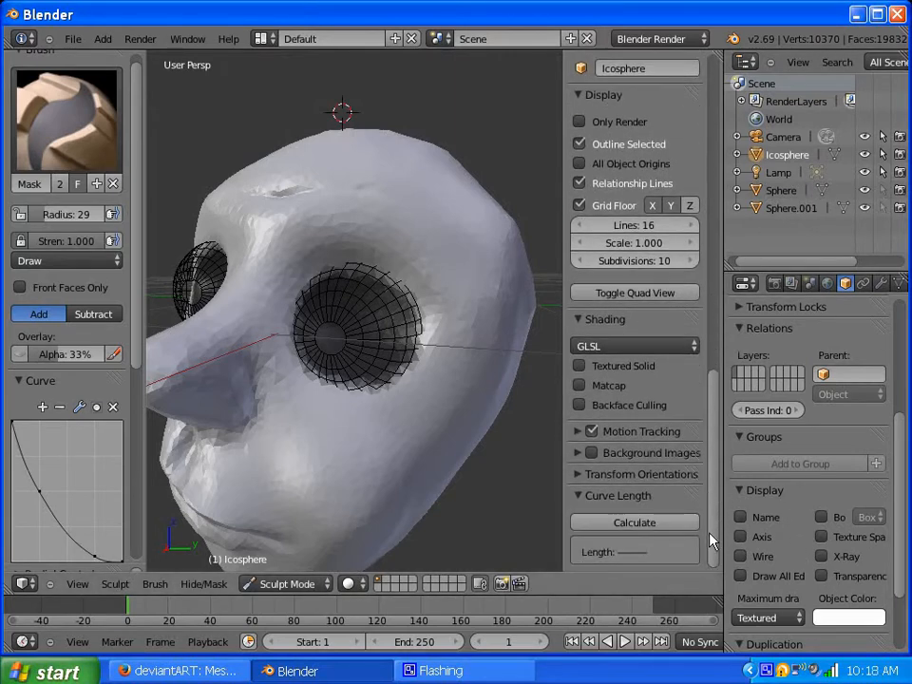
{"action": "left_click_drag", "start_coordinate": [712, 535], "coordinate": [714, 494]}
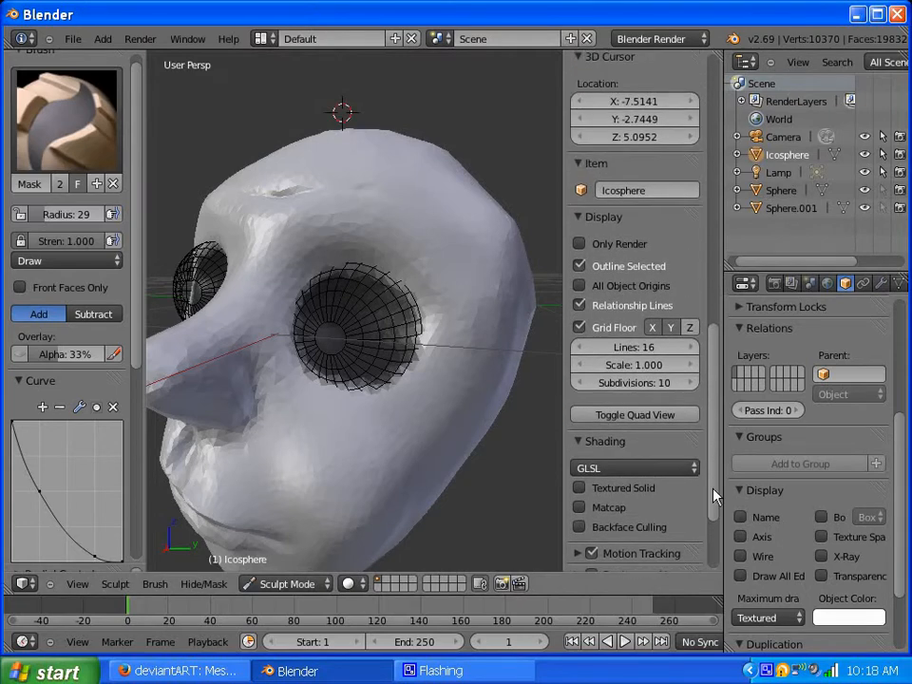
{"action": "left_click", "coordinate": [579, 243]}
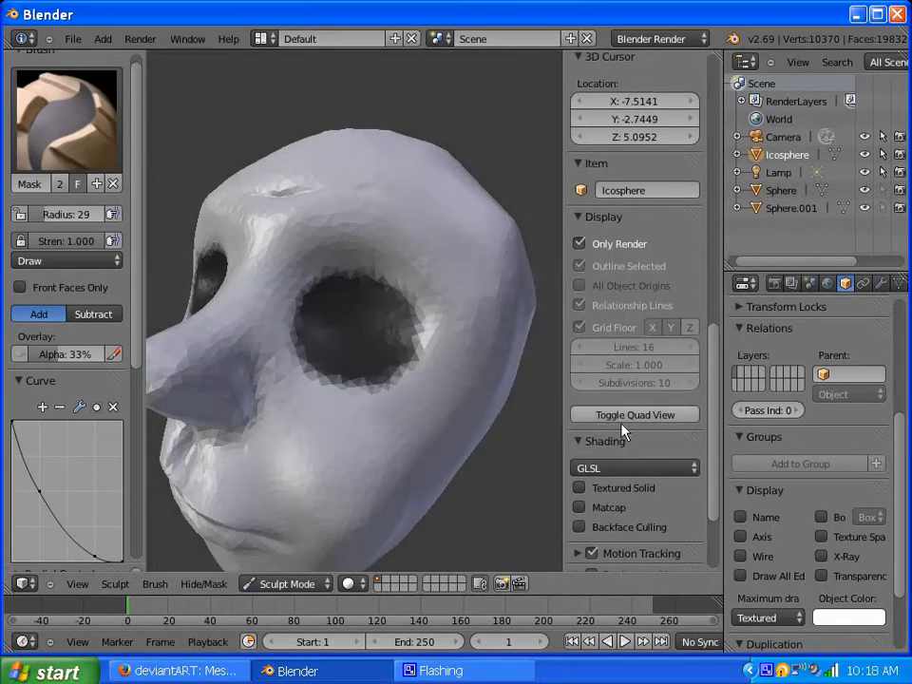
{"action": "left_click", "coordinate": [575, 514]}
{"action": "left_click", "coordinate": [580, 508]}
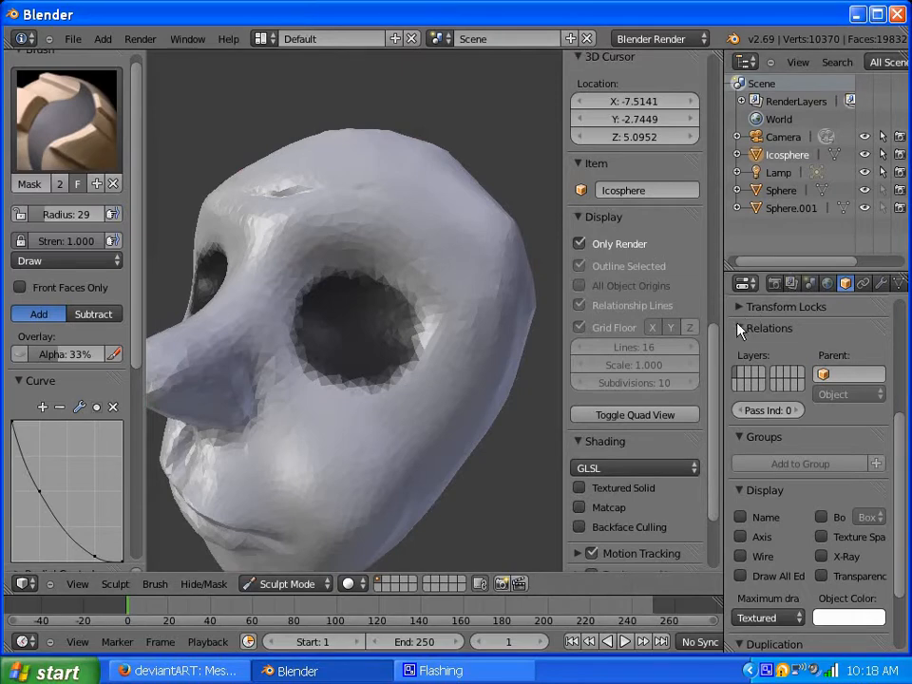
- Set the maximum draw type of both the Sphere and Sphere.001 eyeballs to Textured
{"action": "left_click", "coordinate": [765, 192]}
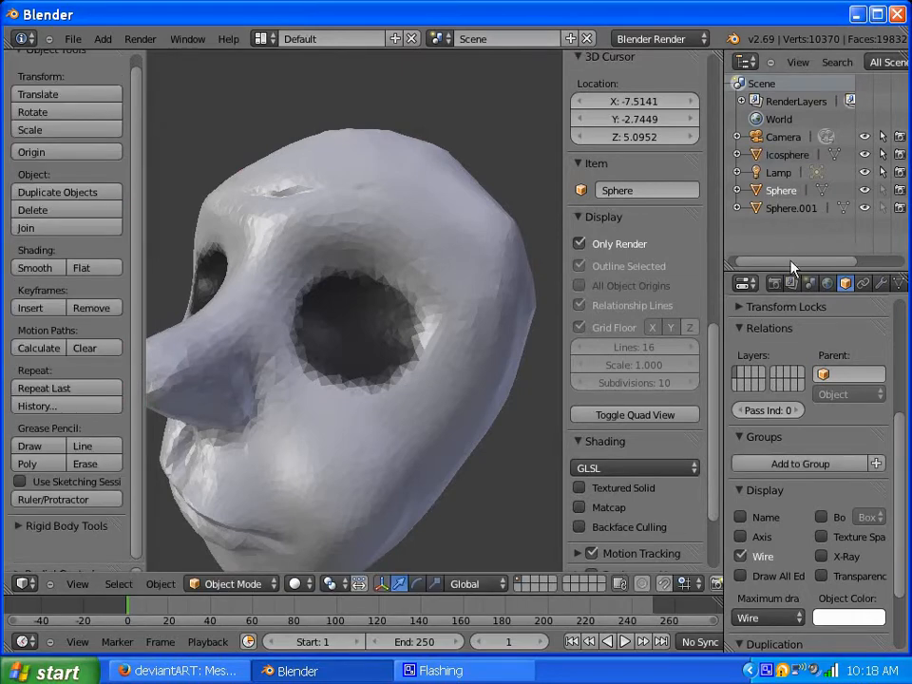
{"action": "left_click", "coordinate": [769, 617]}
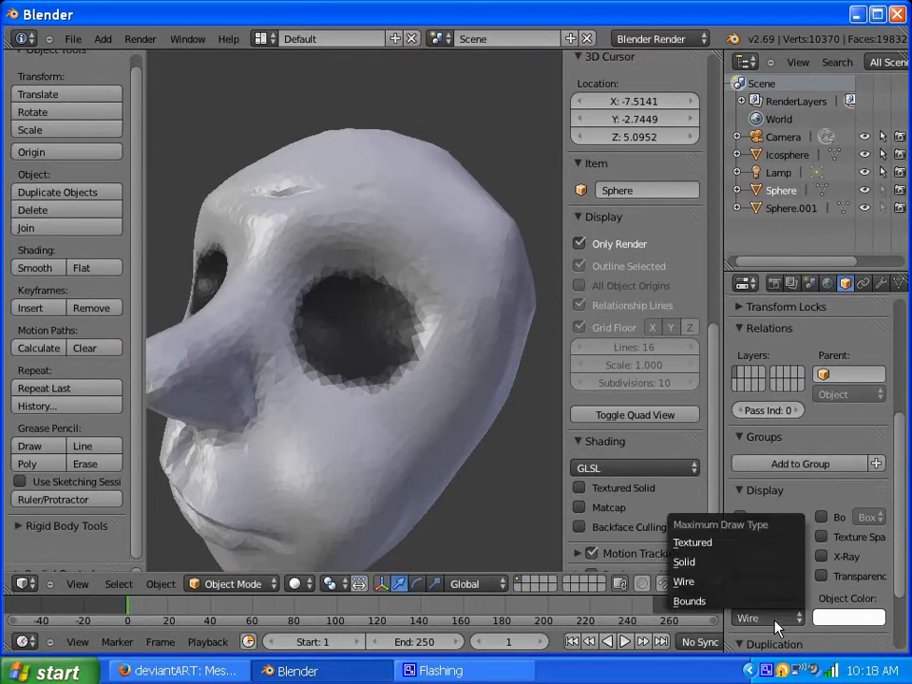
{"action": "left_click", "coordinate": [693, 543]}
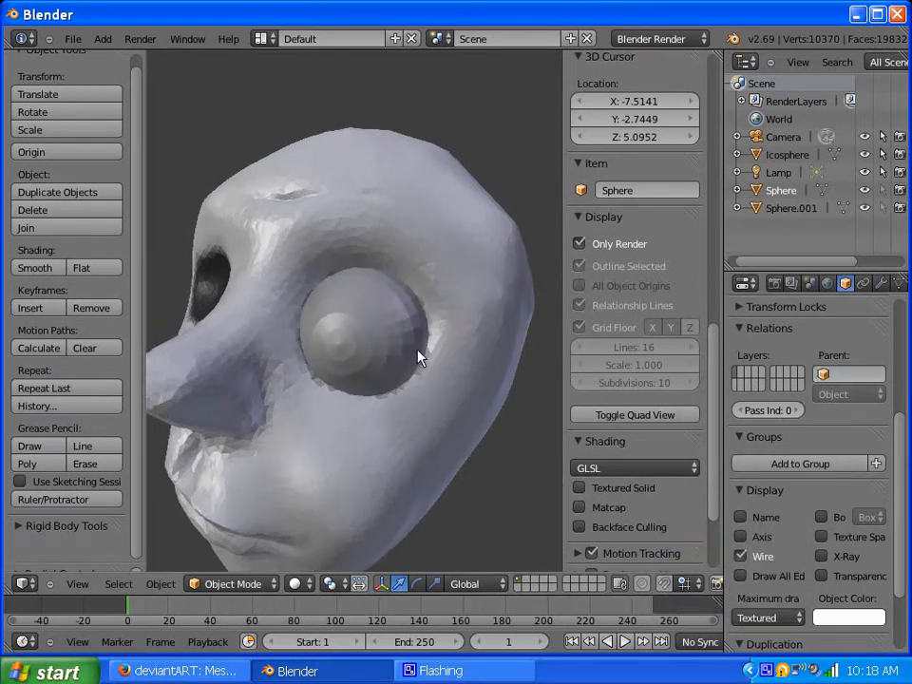
{"action": "middle_click_drag", "start_coordinate": [418, 358], "coordinate": [519, 352]}
{"action": "left_click", "coordinate": [763, 208]}
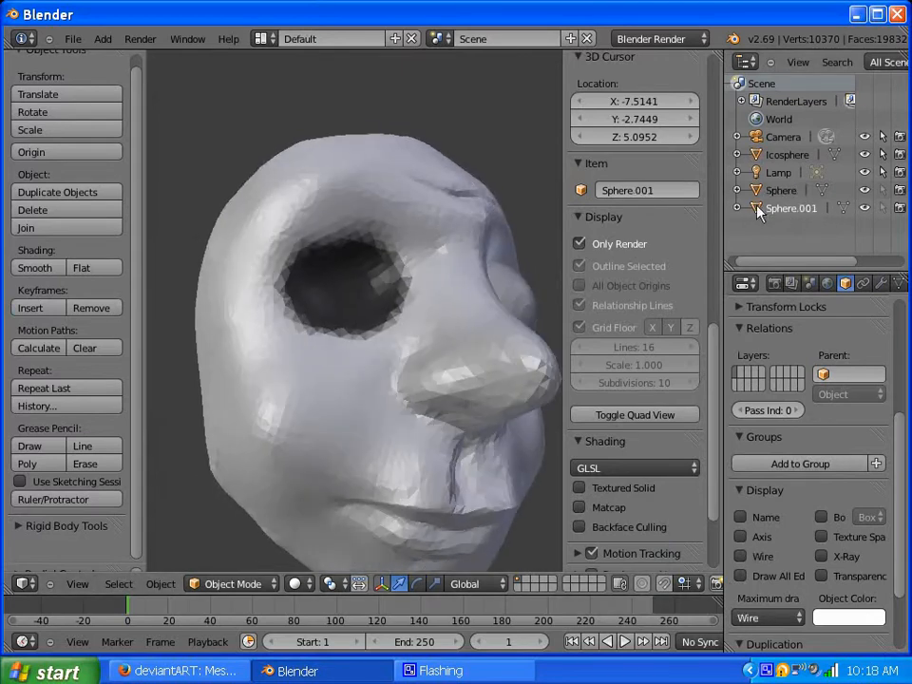
{"action": "left_click", "coordinate": [751, 617]}
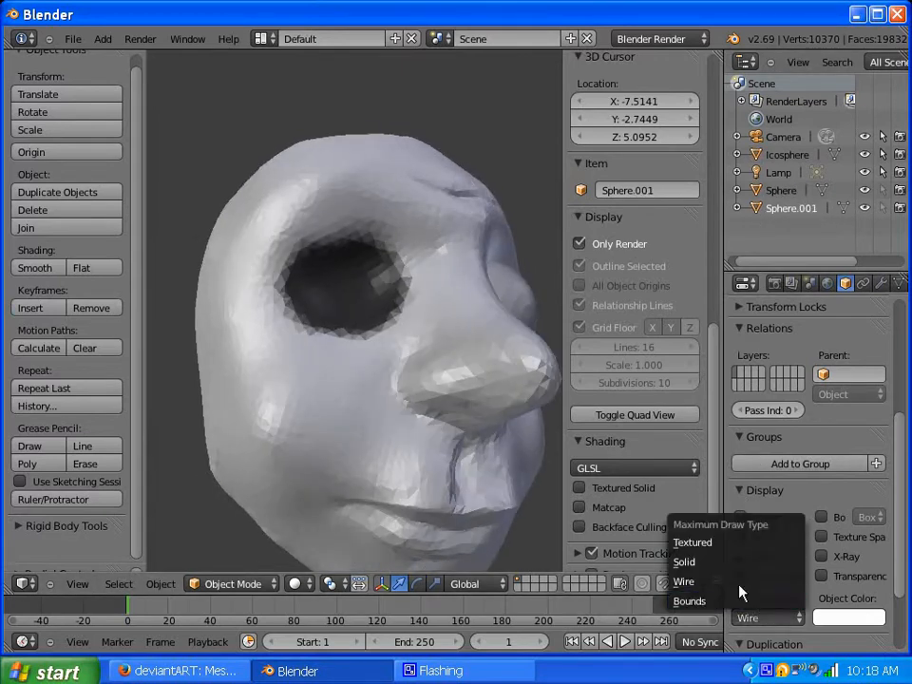
{"action": "left_click", "coordinate": [743, 547]}
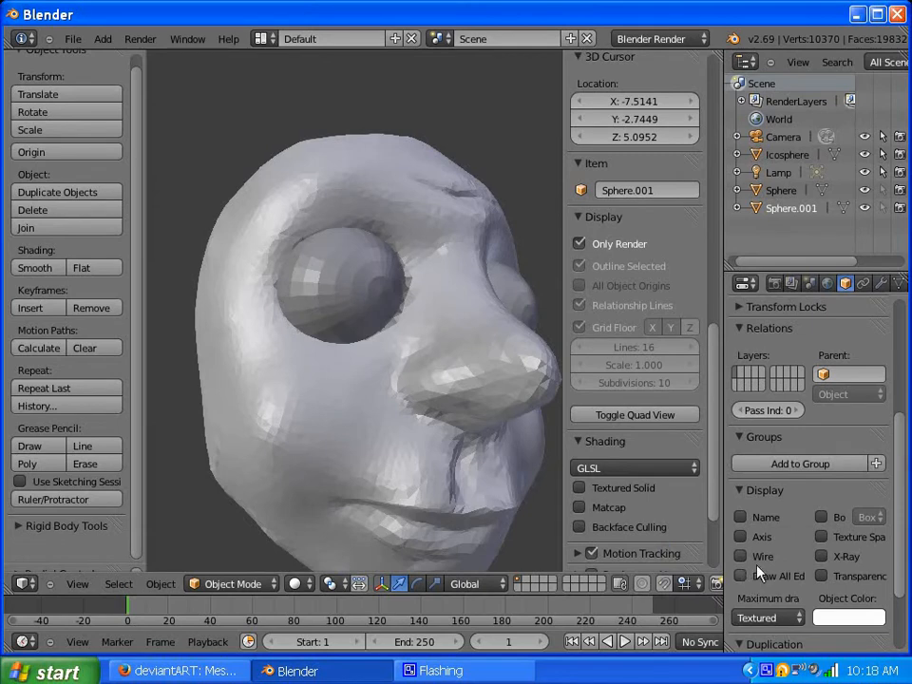
{"action": "middle_click_drag", "start_coordinate": [464, 383], "coordinate": [360, 378]}
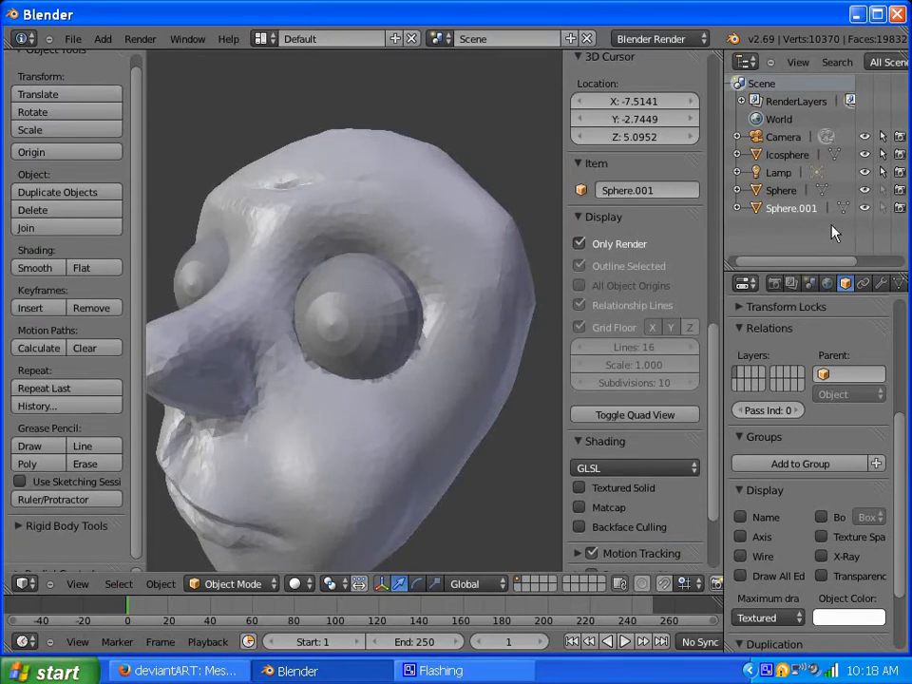
{"action": "middle_click_drag", "start_coordinate": [457, 324], "coordinate": [418, 363]}
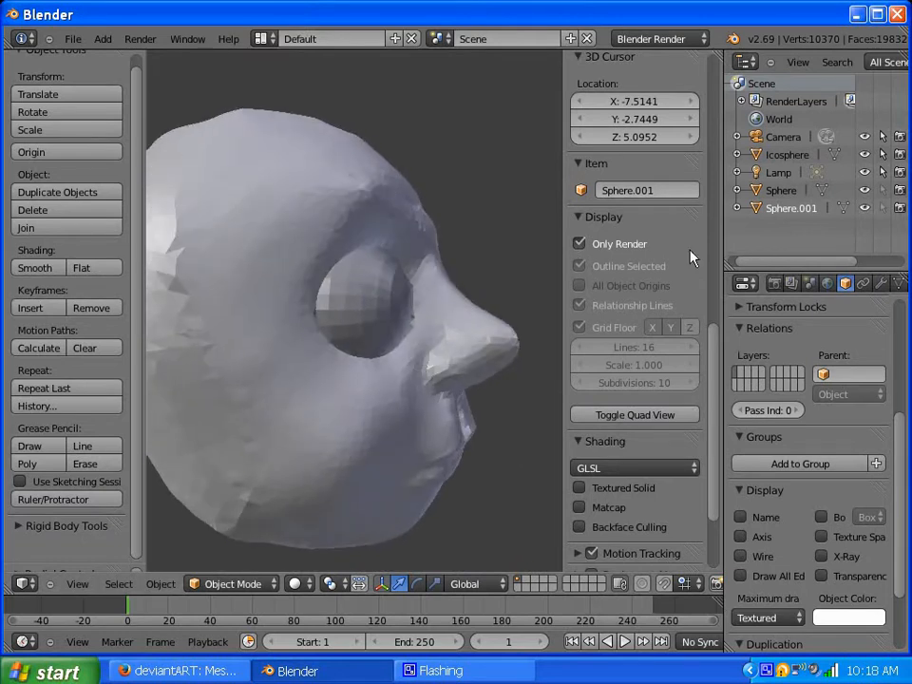
- Hide Sphere.001 and use the Grab brush on the Icosphere to pull the exposed eye socket's upper rim downward
{"action": "left_click", "coordinate": [864, 209]}
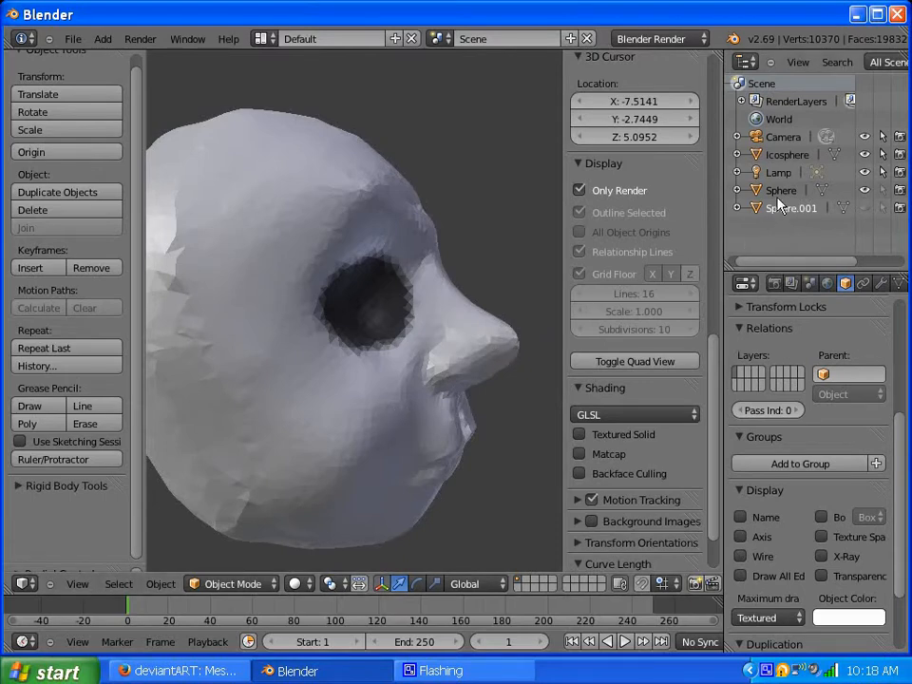
{"action": "left_click", "coordinate": [788, 155]}
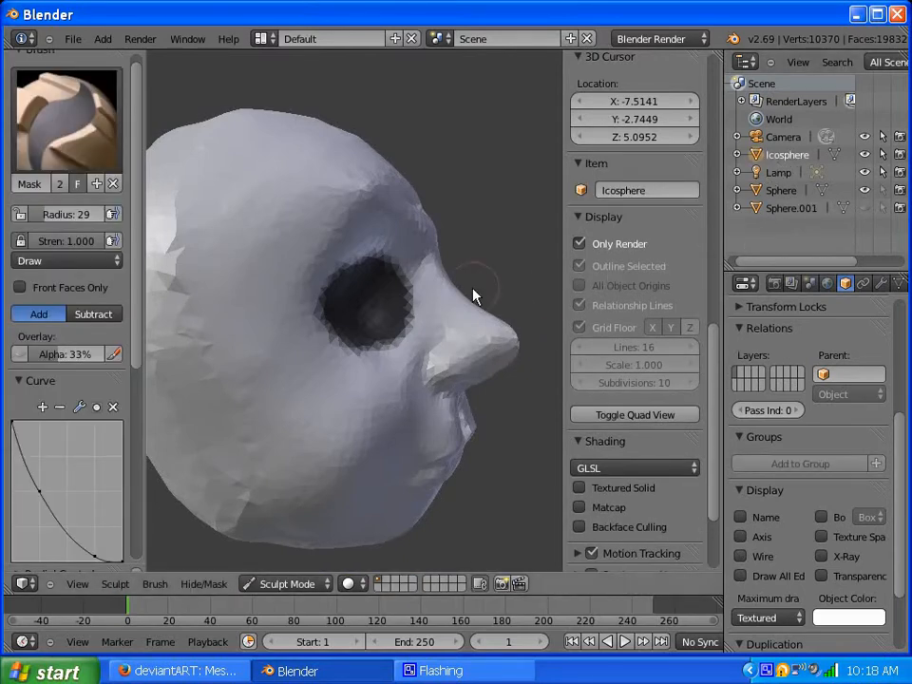
{"action": "left_click", "coordinate": [67, 145]}
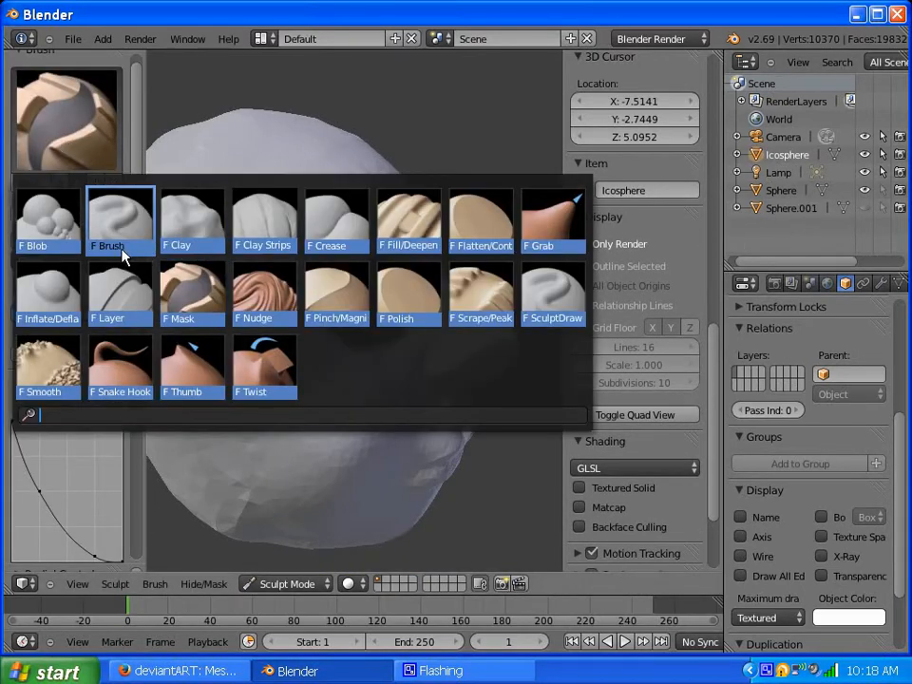
{"action": "left_click", "coordinate": [549, 211]}
{"action": "left_click_drag", "start_coordinate": [378, 290], "coordinate": [363, 262]}
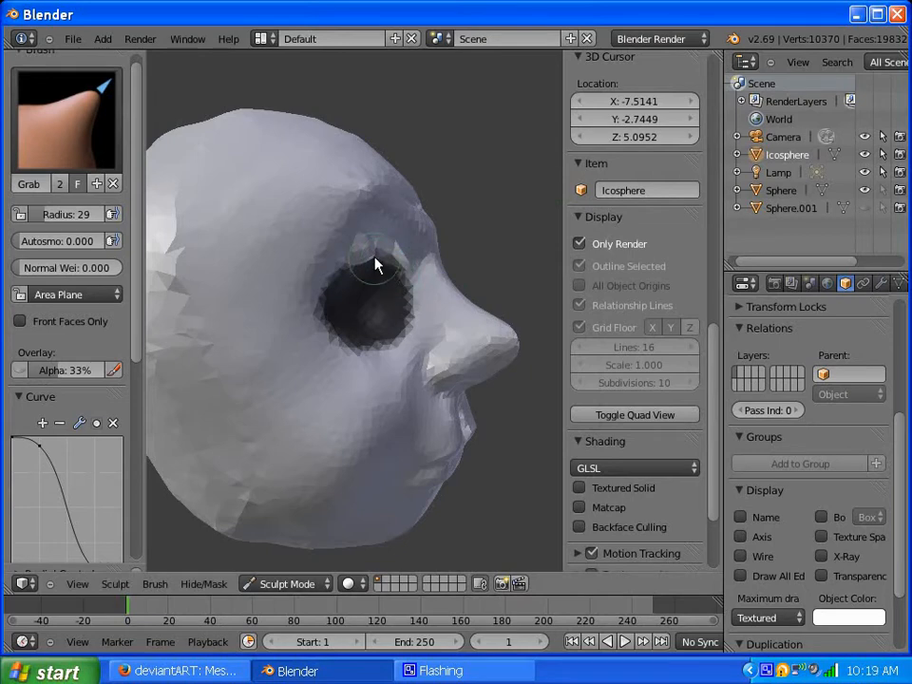
{"action": "mouse_move", "coordinate": [383, 285]}
{"action": "middle_mouse_down"}
{"action": "mouse_move", "coordinate": [320, 275]}
{"action": "mouse_move", "coordinate": [312, 291]}
{"action": "mouse_move", "coordinate": [209, 323]}
{"action": "mouse_move", "coordinate": [265, 301]}
{"action": "mouse_move", "coordinate": [367, 287]}
{"action": "middle_mouse_up"}
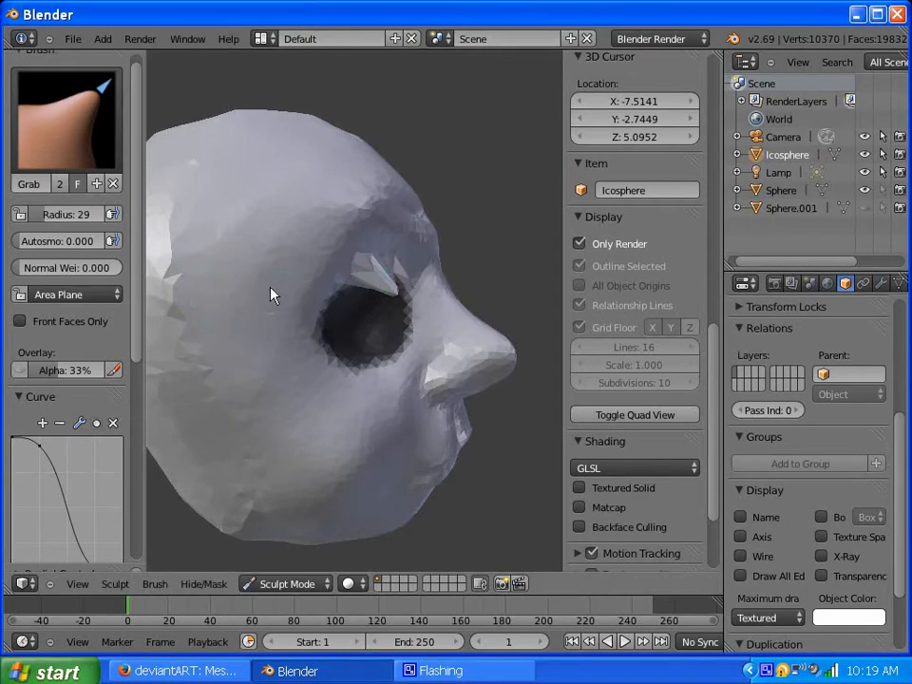
- Give the Grab brush the Root falloff curve and extend the upper eyelid toward the socket's outer corner
{"action": "left_click_drag", "start_coordinate": [140, 336], "coordinate": [140, 408]}
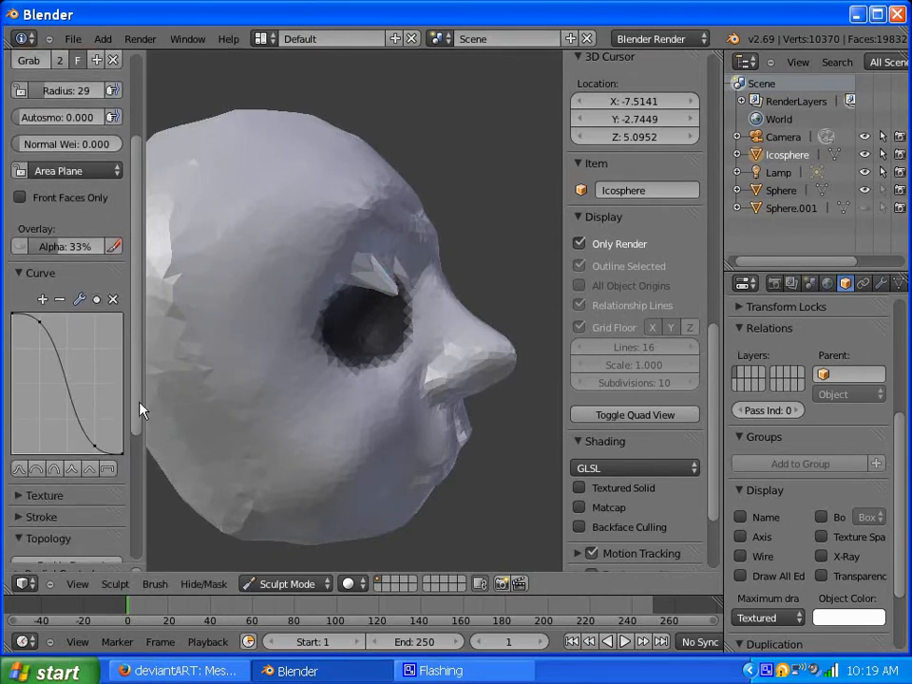
{"action": "left_click", "coordinate": [54, 469]}
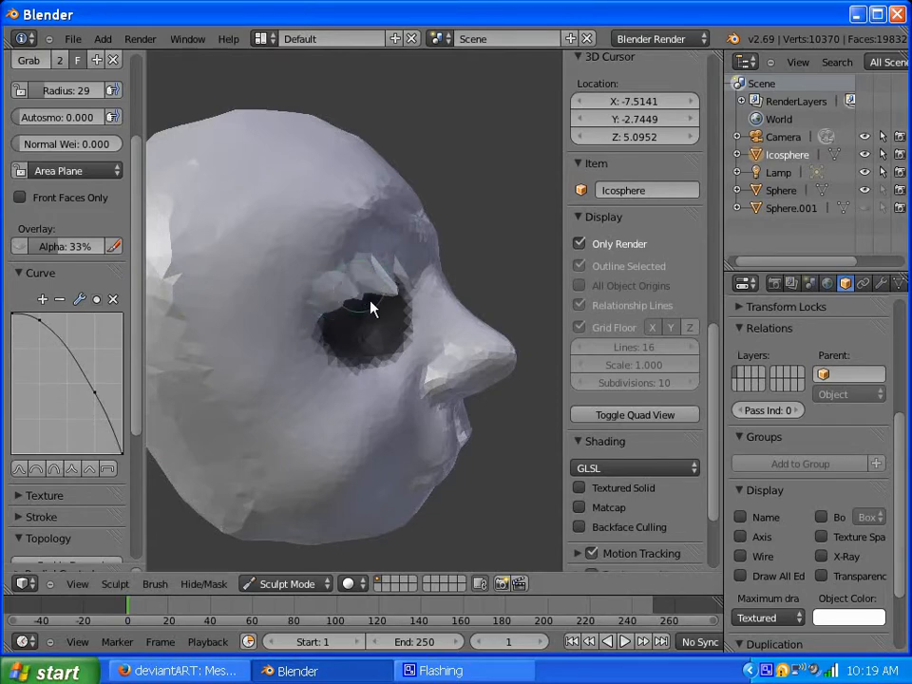
{"action": "middle_click_drag", "start_coordinate": [336, 332], "coordinate": [258, 314]}
- Unhide the Sphere.001 eyeball and check the pulled eyelid's fit around it from several angles
{"action": "middle_click_drag", "start_coordinate": [297, 271], "coordinate": [501, 311]}
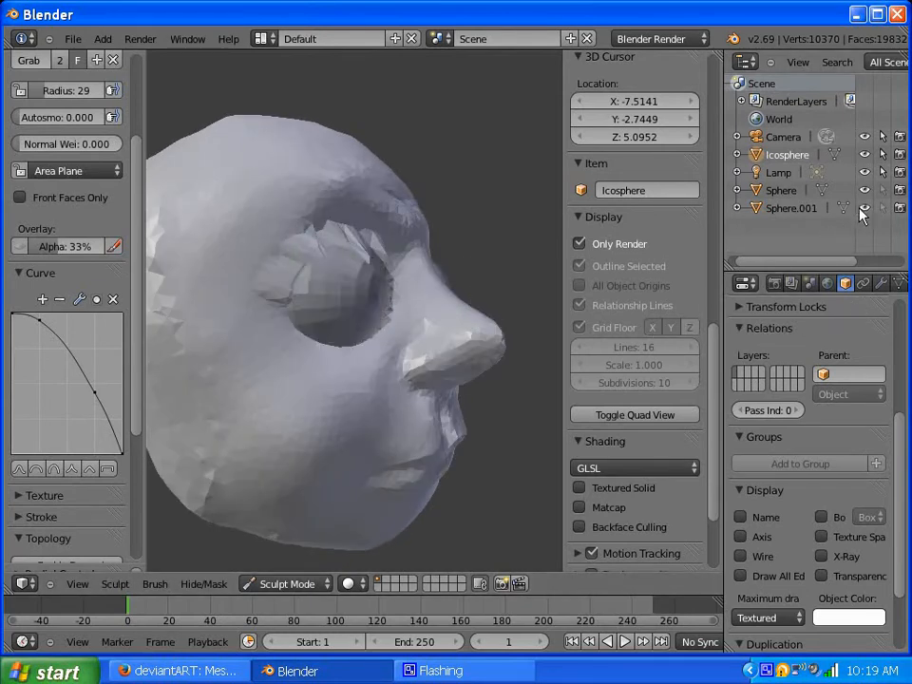
{"action": "mouse_move", "coordinate": [474, 308]}
{"action": "middle_mouse_down"}
{"action": "mouse_move", "coordinate": [338, 340]}
{"action": "mouse_move", "coordinate": [381, 326]}
{"action": "mouse_move", "coordinate": [264, 308]}
{"action": "mouse_move", "coordinate": [397, 299]}
{"action": "mouse_move", "coordinate": [324, 335]}
{"action": "middle_mouse_up"}
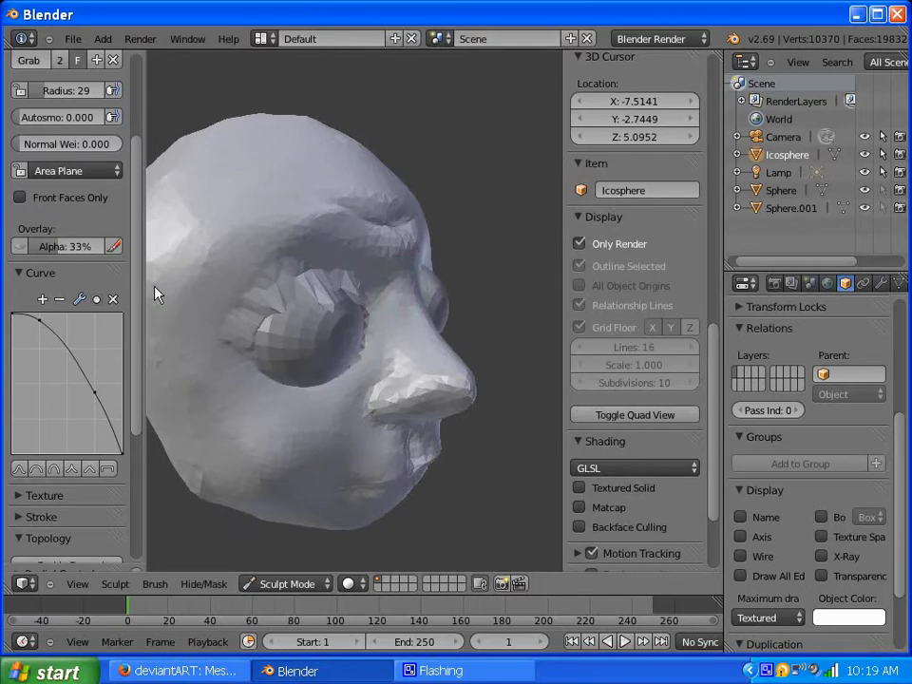
{"action": "middle_click_drag", "start_coordinate": [421, 261], "coordinate": [238, 284]}
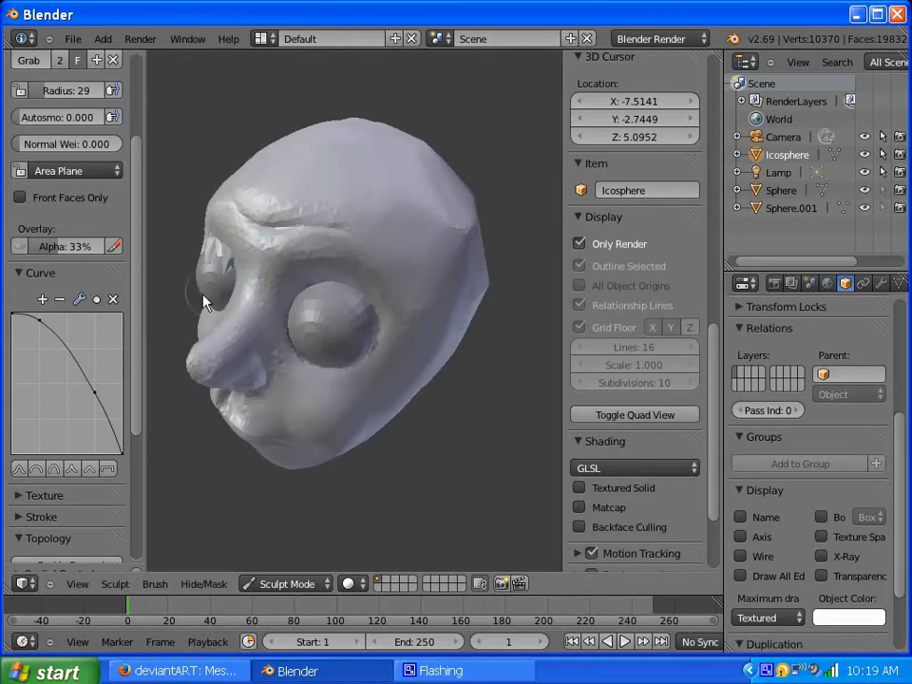
- Enable dynamic topology at detail size 16 with Collapse Short Edges turned on
{"action": "scroll", "coordinate": [136, 432], "scroll_direction": "down", "scroll_amount": 5}
{"action": "scroll", "coordinate": [133, 451], "scroll_direction": "down", "scroll_amount": 3}
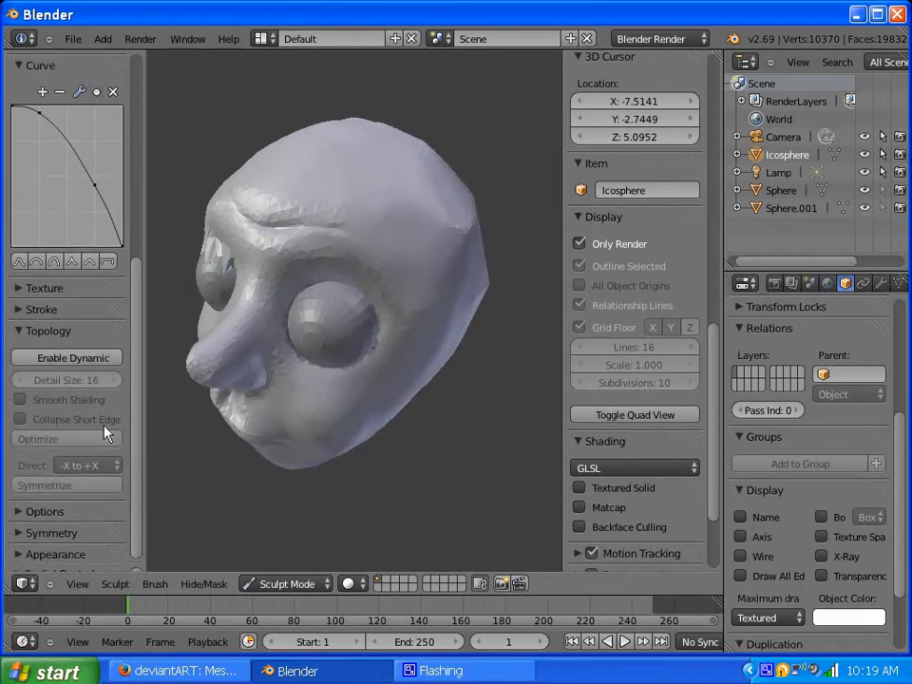
{"action": "left_click", "coordinate": [76, 359]}
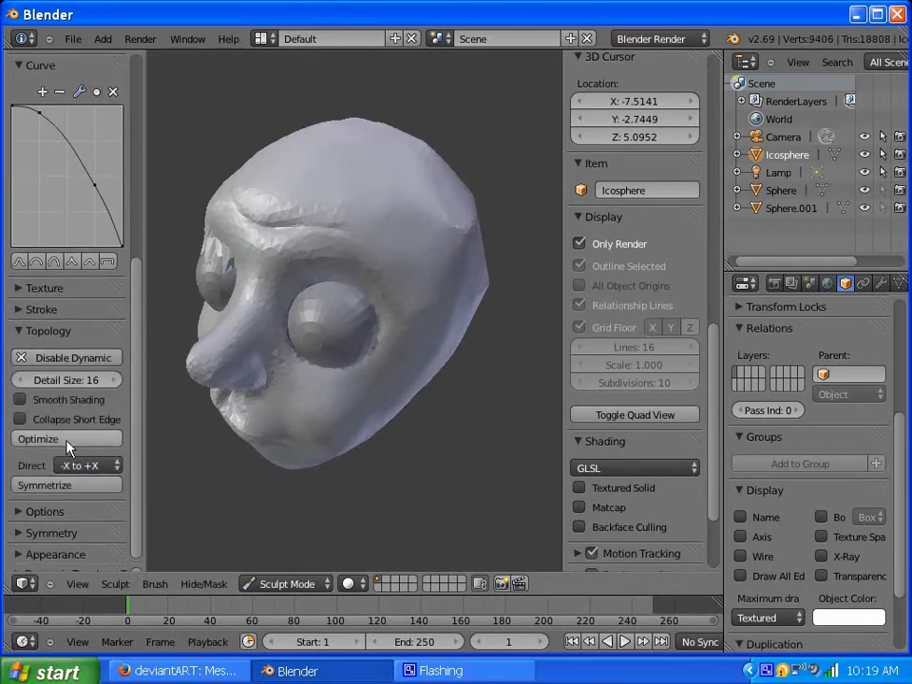
- Pull the upper rims of both eye sockets over the eyeballs with the Grab brush
{"action": "middle_click_drag", "start_coordinate": [238, 330], "coordinate": [423, 334]}
{"action": "left_click_drag", "start_coordinate": [334, 310], "coordinate": [346, 317]}
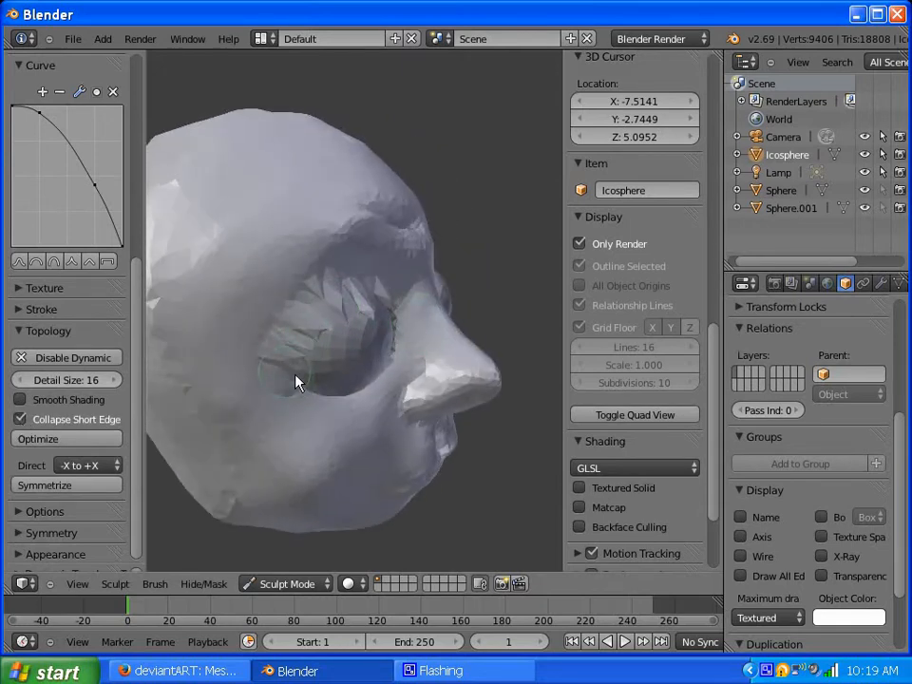
{"action": "middle_click_drag", "start_coordinate": [379, 305], "coordinate": [281, 262]}
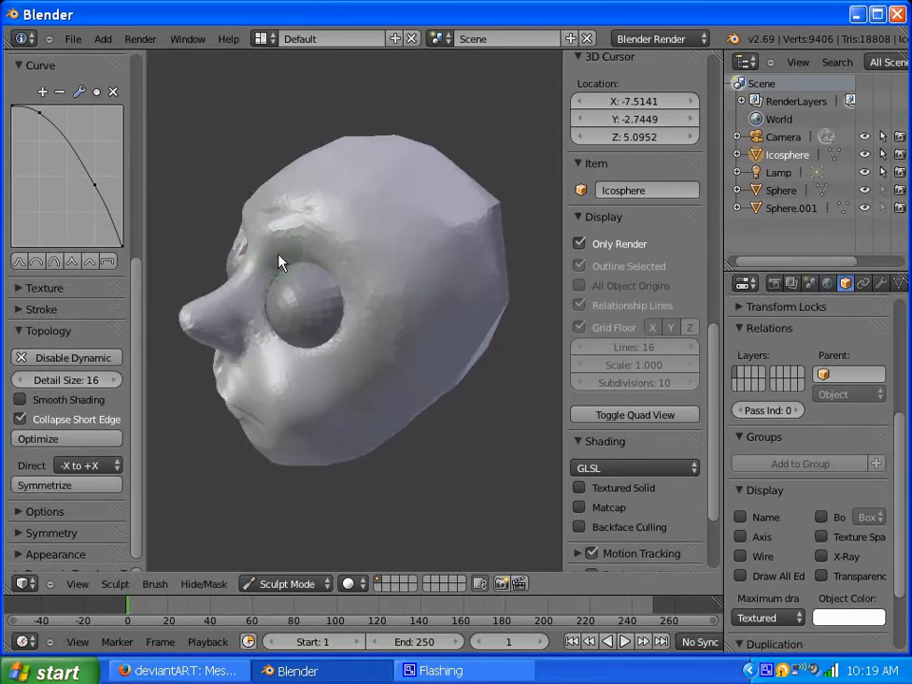
{"action": "mouse_move", "coordinate": [317, 304]}
{"action": "left_mouse_down"}
{"action": "mouse_move", "coordinate": [320, 280]}
{"action": "mouse_move", "coordinate": [340, 296]}
{"action": "left_mouse_up"}
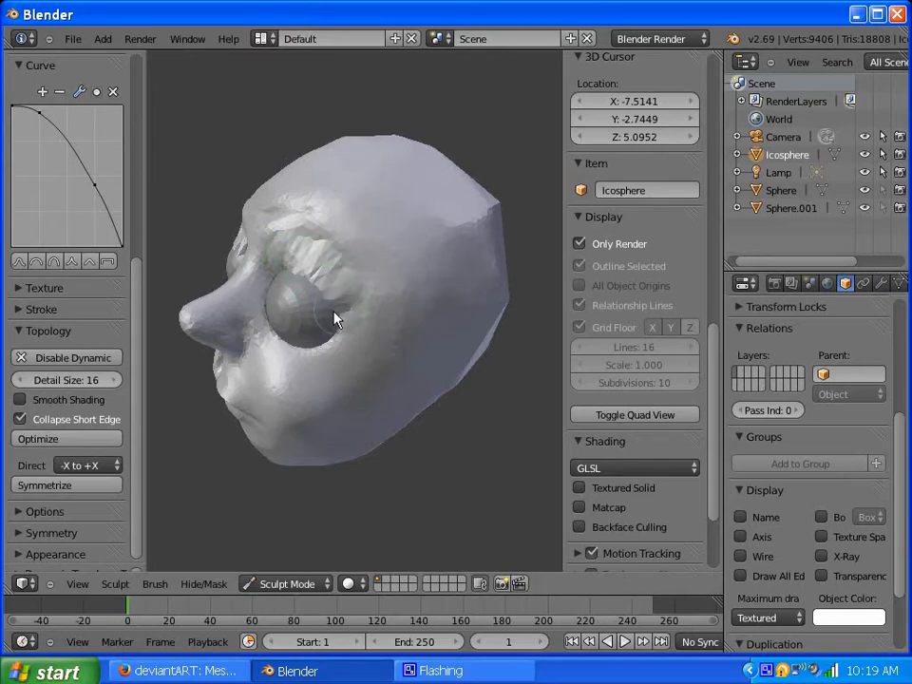
{"action": "mouse_move", "coordinate": [334, 320]}
{"action": "middle_mouse_down"}
{"action": "mouse_move", "coordinate": [305, 305]}
{"action": "mouse_move", "coordinate": [393, 295]}
{"action": "mouse_move", "coordinate": [369, 301]}
{"action": "middle_mouse_up"}
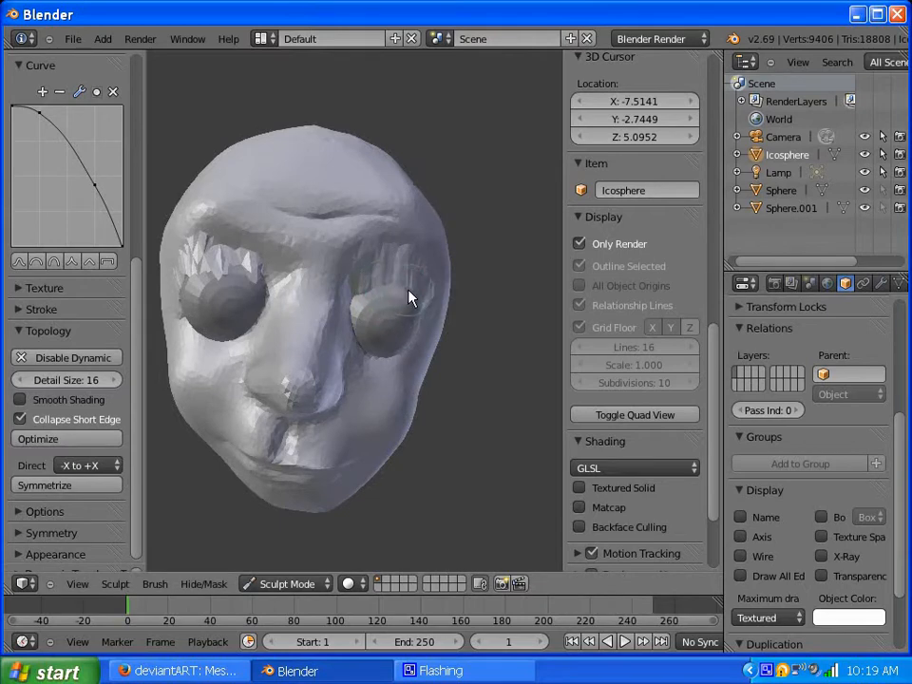
{"action": "mouse_move", "coordinate": [387, 319]}
{"action": "middle_mouse_down"}
{"action": "mouse_move", "coordinate": [315, 316]}
{"action": "mouse_move", "coordinate": [230, 285]}
{"action": "mouse_move", "coordinate": [288, 288]}
{"action": "mouse_move", "coordinate": [296, 278]}
{"action": "middle_mouse_up"}
{"action": "mouse_move", "coordinate": [284, 275]}
{"action": "left_mouse_down"}
{"action": "mouse_move", "coordinate": [285, 258]}
{"action": "mouse_move", "coordinate": [298, 267]}
{"action": "mouse_move", "coordinate": [283, 269]}
{"action": "left_mouse_up"}
{"action": "mouse_move", "coordinate": [285, 269]}
{"action": "middle_mouse_down"}
{"action": "mouse_move", "coordinate": [301, 295]}
{"action": "mouse_move", "coordinate": [414, 326]}
{"action": "mouse_move", "coordinate": [421, 338]}
{"action": "mouse_move", "coordinate": [326, 301]}
{"action": "mouse_move", "coordinate": [367, 304]}
{"action": "middle_mouse_up"}
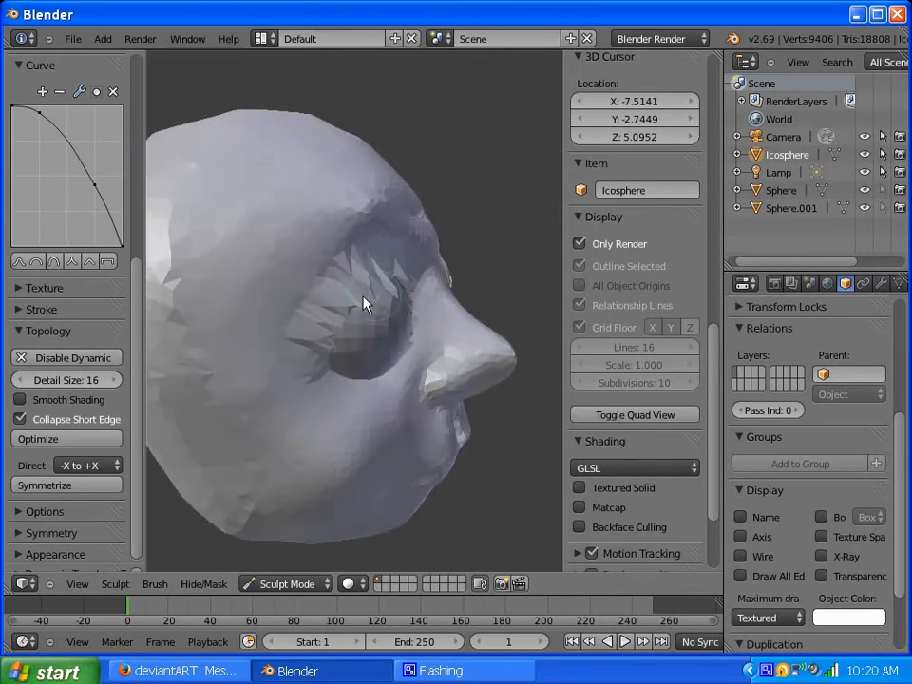
- Switch to the Snake Hook brush and draw the jagged upper eyelids farther over the eyeballs
{"action": "scroll", "coordinate": [130, 285], "scroll_direction": "up", "scroll_amount": 8}
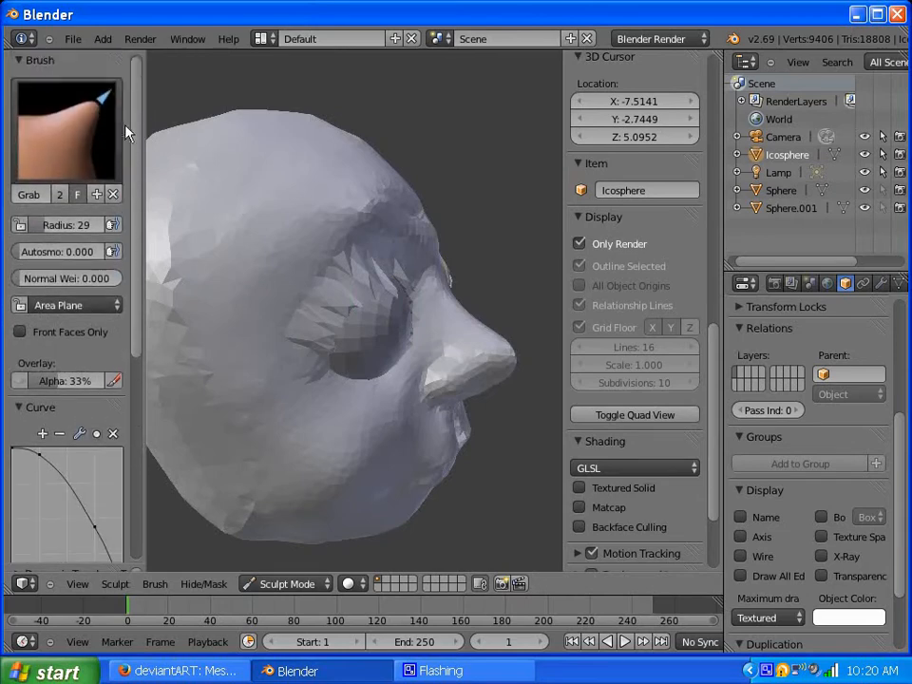
{"action": "left_click", "coordinate": [90, 166]}
{"action": "left_click", "coordinate": [122, 394]}
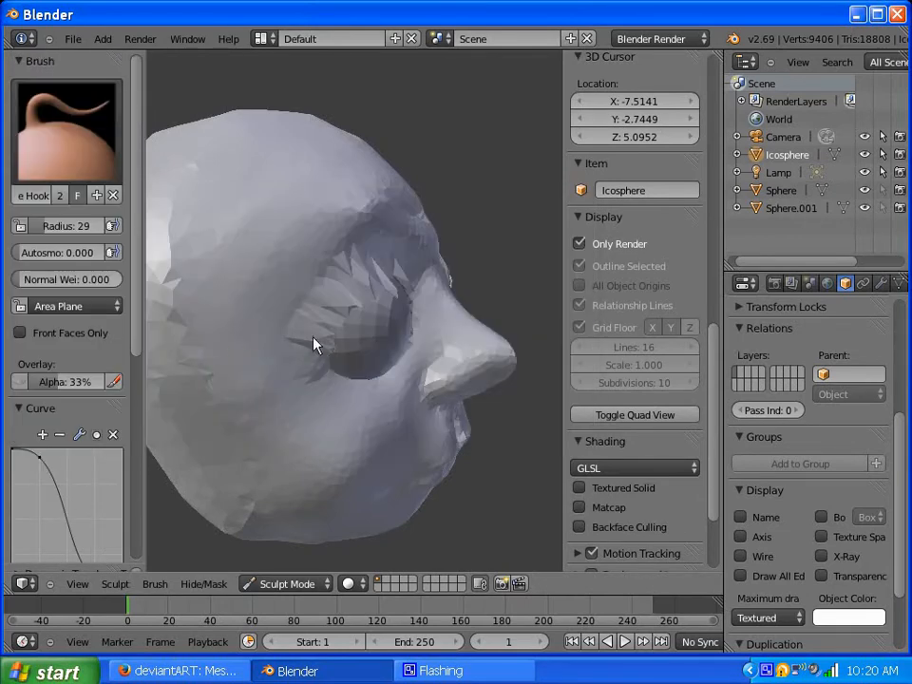
{"action": "mouse_move", "coordinate": [343, 323]}
{"action": "left_mouse_down"}
{"action": "mouse_move", "coordinate": [353, 323]}
{"action": "mouse_move", "coordinate": [360, 299]}
{"action": "mouse_move", "coordinate": [386, 299]}
{"action": "left_mouse_up"}
{"action": "mouse_move", "coordinate": [376, 316]}
{"action": "middle_mouse_down"}
{"action": "mouse_move", "coordinate": [275, 327]}
{"action": "mouse_move", "coordinate": [177, 289]}
{"action": "middle_mouse_up"}
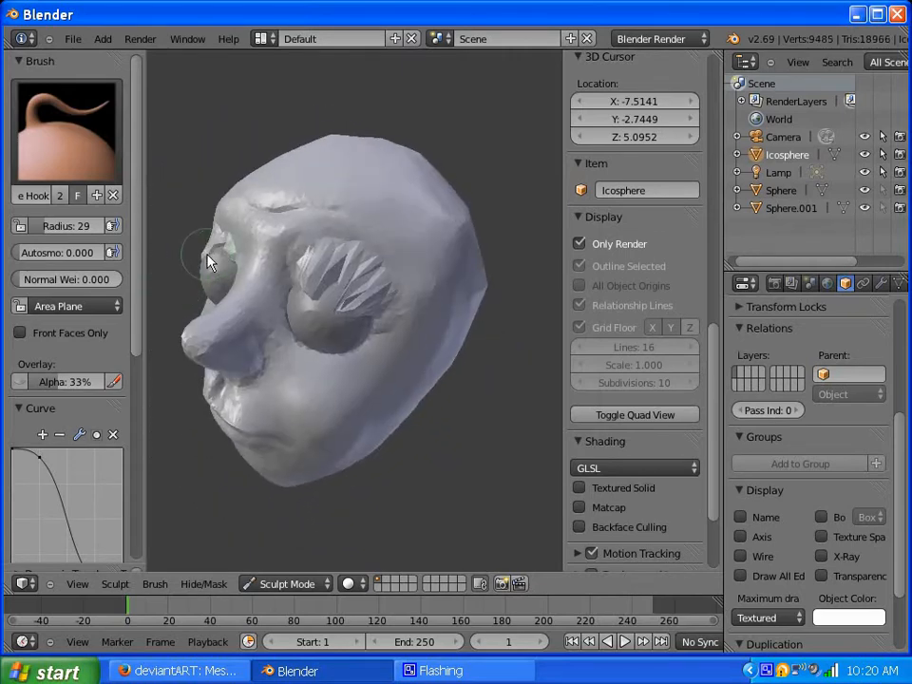
{"action": "mouse_move", "coordinate": [260, 283]}
{"action": "middle_mouse_down"}
{"action": "mouse_move", "coordinate": [307, 259]}
{"action": "mouse_move", "coordinate": [314, 270]}
{"action": "middle_mouse_up"}
{"action": "left_click_drag", "start_coordinate": [313, 270], "coordinate": [294, 283]}
- Fill gaps in both upper eyelids by pulling their edges across the eyeballs with short Snake Hook strokes
{"action": "mouse_move", "coordinate": [304, 309]}
{"action": "middle_mouse_down"}
{"action": "mouse_move", "coordinate": [428, 301]}
{"action": "mouse_move", "coordinate": [479, 312]}
{"action": "mouse_move", "coordinate": [423, 326]}
{"action": "mouse_move", "coordinate": [391, 304]}
{"action": "middle_mouse_up"}
{"action": "mouse_move", "coordinate": [390, 303]}
{"action": "left_mouse_down"}
{"action": "mouse_move", "coordinate": [413, 260]}
{"action": "mouse_move", "coordinate": [431, 262]}
{"action": "mouse_move", "coordinate": [438, 280]}
{"action": "left_mouse_up"}
{"action": "mouse_move", "coordinate": [438, 280]}
{"action": "middle_mouse_down"}
{"action": "mouse_move", "coordinate": [319, 305]}
{"action": "mouse_move", "coordinate": [253, 289]}
{"action": "middle_mouse_up"}
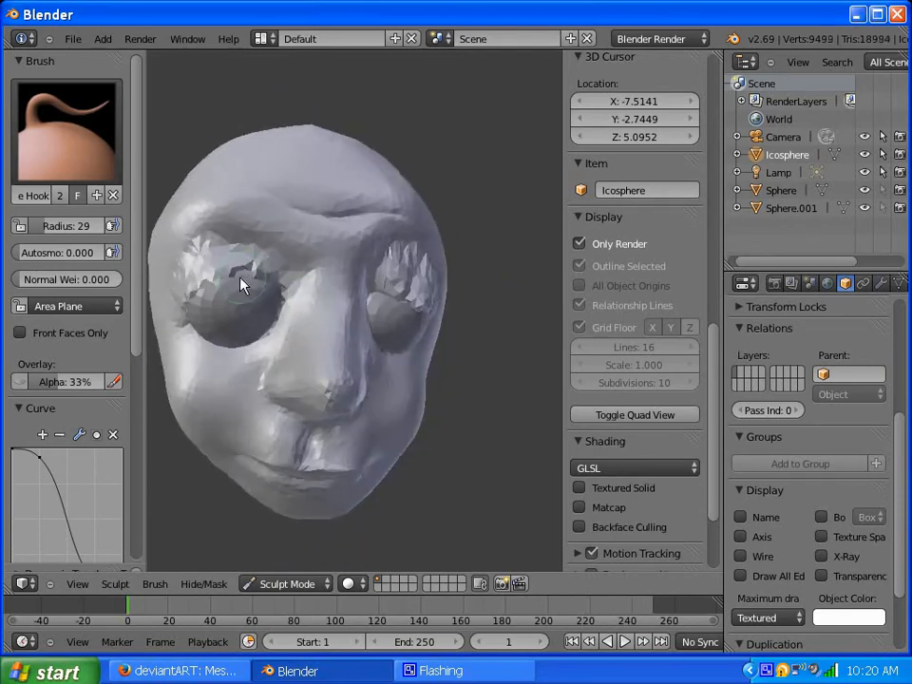
{"action": "left_click_drag", "start_coordinate": [240, 284], "coordinate": [249, 289]}
{"action": "middle_click_drag", "start_coordinate": [364, 285], "coordinate": [265, 255]}
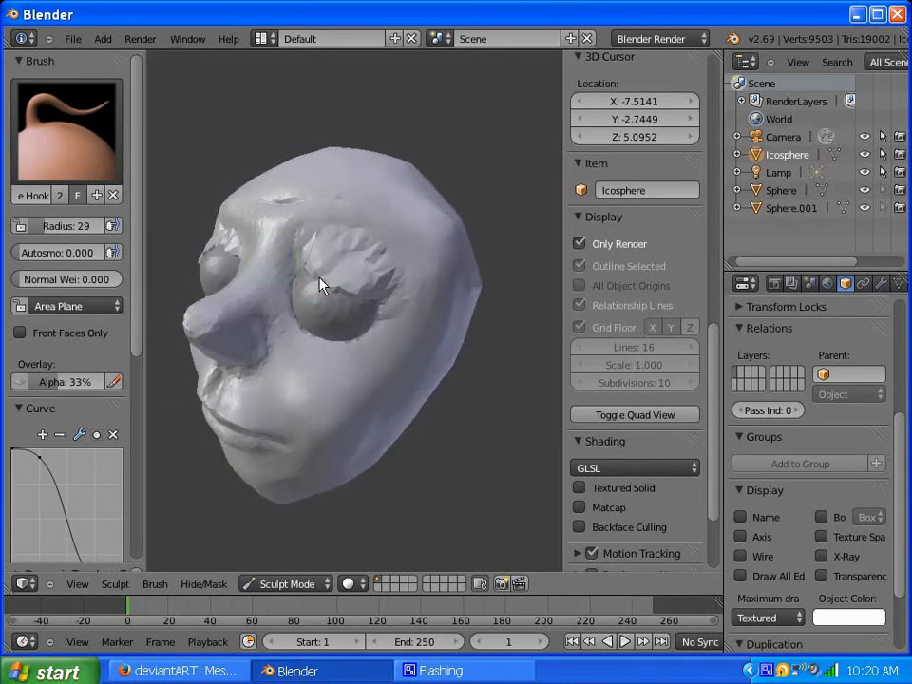
{"action": "mouse_move", "coordinate": [319, 285]}
{"action": "middle_mouse_down"}
{"action": "mouse_move", "coordinate": [318, 301]}
{"action": "mouse_move", "coordinate": [280, 293]}
{"action": "middle_mouse_up"}
{"action": "left_click_drag", "start_coordinate": [280, 287], "coordinate": [290, 300]}
- Polish the jagged upper eyelid with the Polish brush and hide the 3D view's properties region
{"action": "mouse_move", "coordinate": [291, 300]}
{"action": "middle_mouse_down"}
{"action": "mouse_move", "coordinate": [436, 323]}
{"action": "mouse_move", "coordinate": [401, 326]}
{"action": "middle_mouse_up"}
{"action": "left_click", "coordinate": [65, 127]}
{"action": "left_click", "coordinate": [409, 305]}
{"action": "left_click_drag", "start_coordinate": [319, 297], "coordinate": [385, 338]}
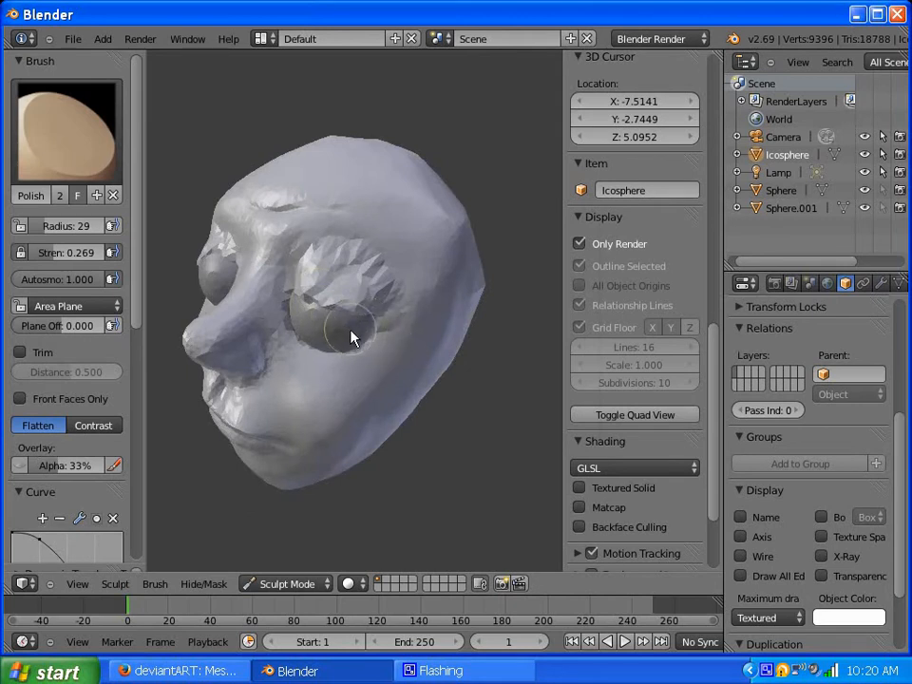
{"action": "mouse_move", "coordinate": [341, 356]}
{"action": "middle_mouse_down"}
{"action": "mouse_move", "coordinate": [369, 347]}
{"action": "mouse_move", "coordinate": [397, 353]}
{"action": "middle_mouse_up"}
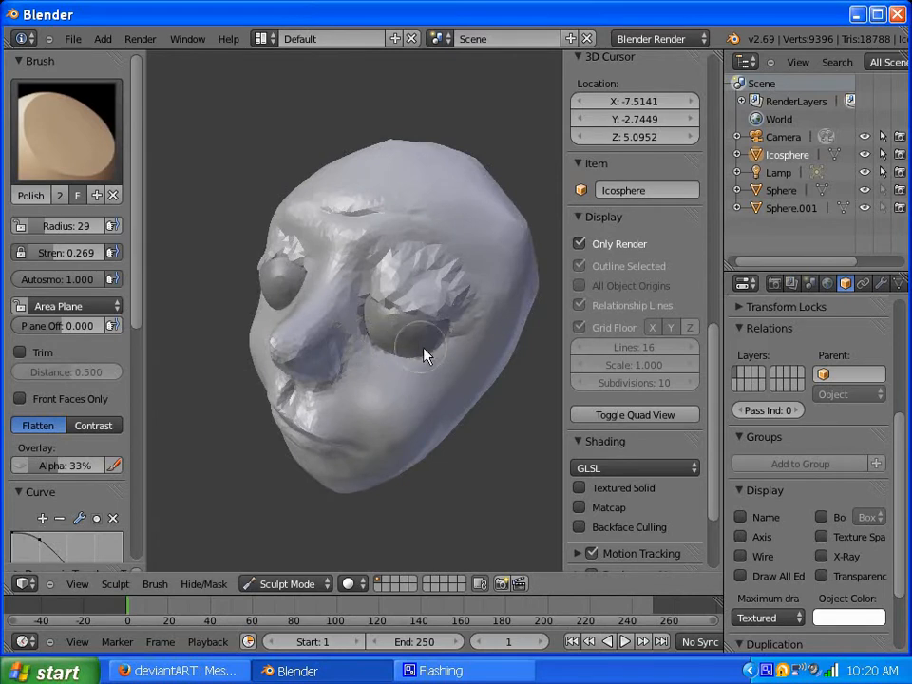
{"action": "key", "text": "n"}
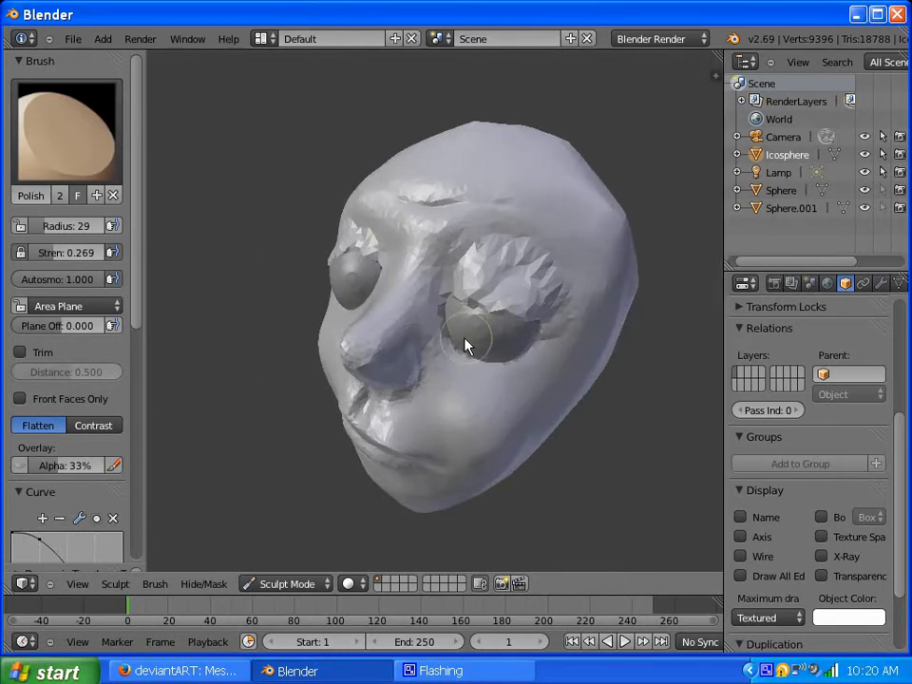
- Smooth the remaining spikes on both upper eyelids and their outer corners with the Polish brush
{"action": "mouse_move", "coordinate": [466, 346]}
{"action": "middle_mouse_down"}
{"action": "mouse_move", "coordinate": [433, 338]}
{"action": "mouse_move", "coordinate": [432, 301]}
{"action": "mouse_move", "coordinate": [414, 302]}
{"action": "middle_mouse_up"}
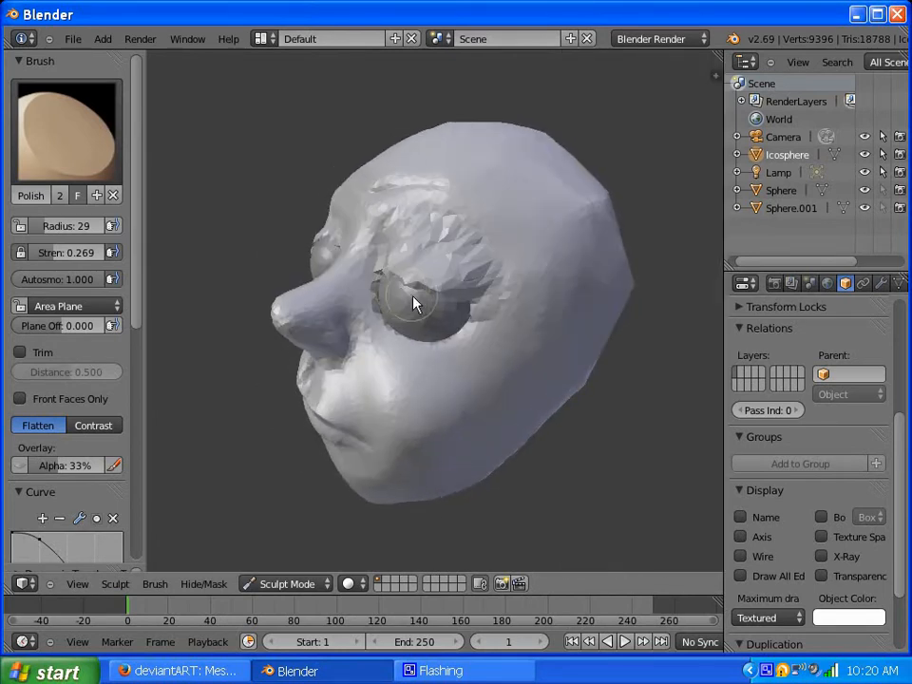
{"action": "mouse_move", "coordinate": [414, 302]}
{"action": "left_mouse_down"}
{"action": "mouse_move", "coordinate": [434, 293]}
{"action": "mouse_move", "coordinate": [444, 265]}
{"action": "mouse_move", "coordinate": [474, 286]}
{"action": "mouse_move", "coordinate": [424, 246]}
{"action": "mouse_move", "coordinate": [389, 259]}
{"action": "left_mouse_up"}
{"action": "mouse_move", "coordinate": [387, 256]}
{"action": "middle_mouse_down"}
{"action": "mouse_move", "coordinate": [483, 259]}
{"action": "mouse_move", "coordinate": [554, 282]}
{"action": "mouse_move", "coordinate": [509, 289]}
{"action": "middle_mouse_up"}
{"action": "mouse_move", "coordinate": [318, 280]}
{"action": "left_mouse_down"}
{"action": "mouse_move", "coordinate": [381, 267]}
{"action": "mouse_move", "coordinate": [339, 280]}
{"action": "left_mouse_up"}
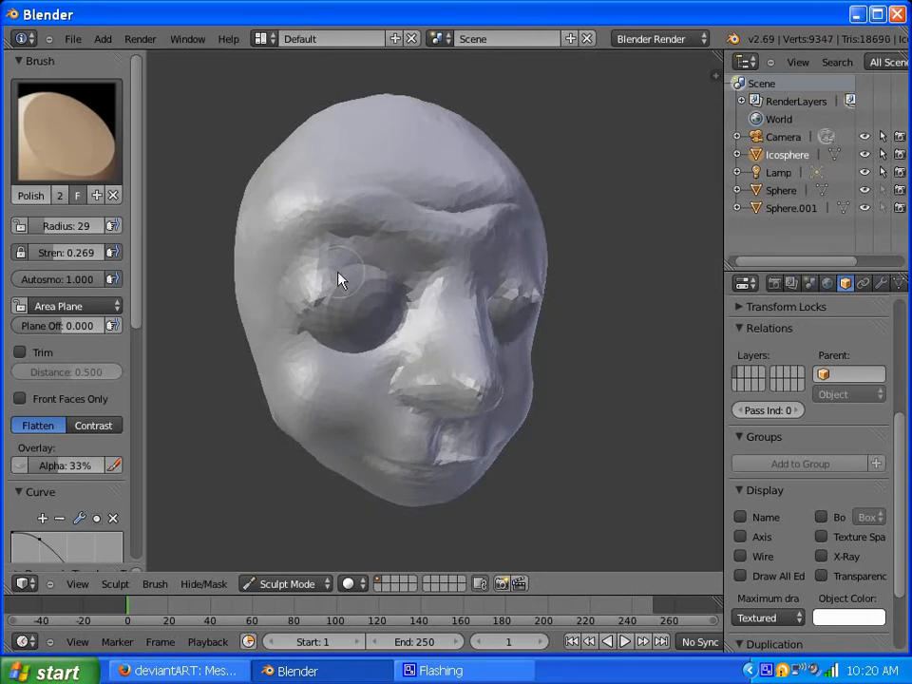
{"action": "mouse_move", "coordinate": [326, 291]}
{"action": "middle_mouse_down"}
{"action": "mouse_move", "coordinate": [300, 259]}
{"action": "mouse_move", "coordinate": [390, 285]}
{"action": "mouse_move", "coordinate": [471, 267]}
{"action": "mouse_move", "coordinate": [465, 276]}
{"action": "middle_mouse_up"}
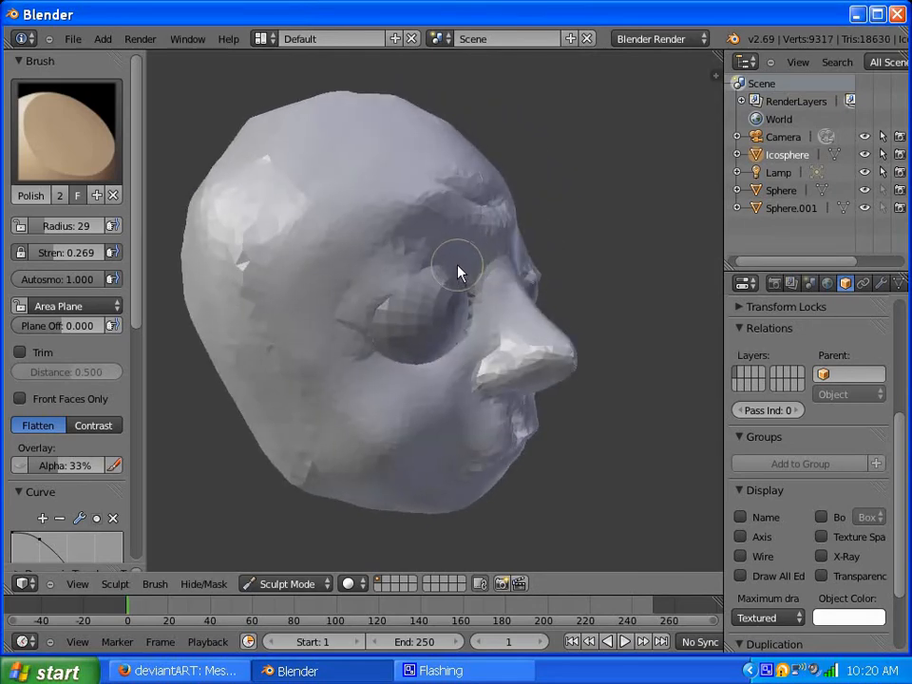
- Use the Brush brush in Add mode at strength 0.500 to build up the upper eyelid edges on both eyes
{"action": "left_click", "coordinate": [59, 143]}
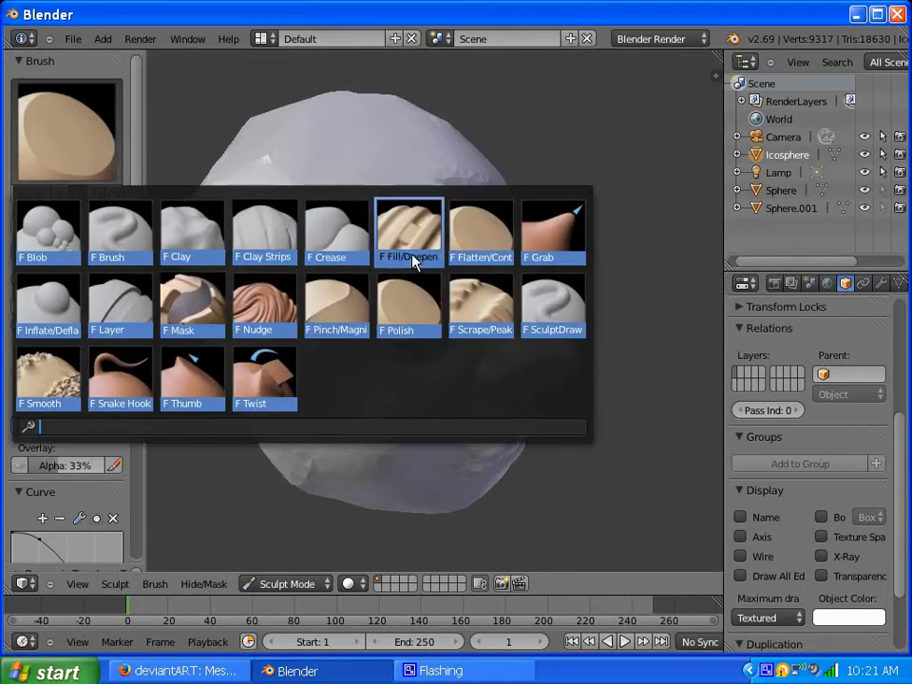
{"action": "left_click", "coordinate": [131, 252]}
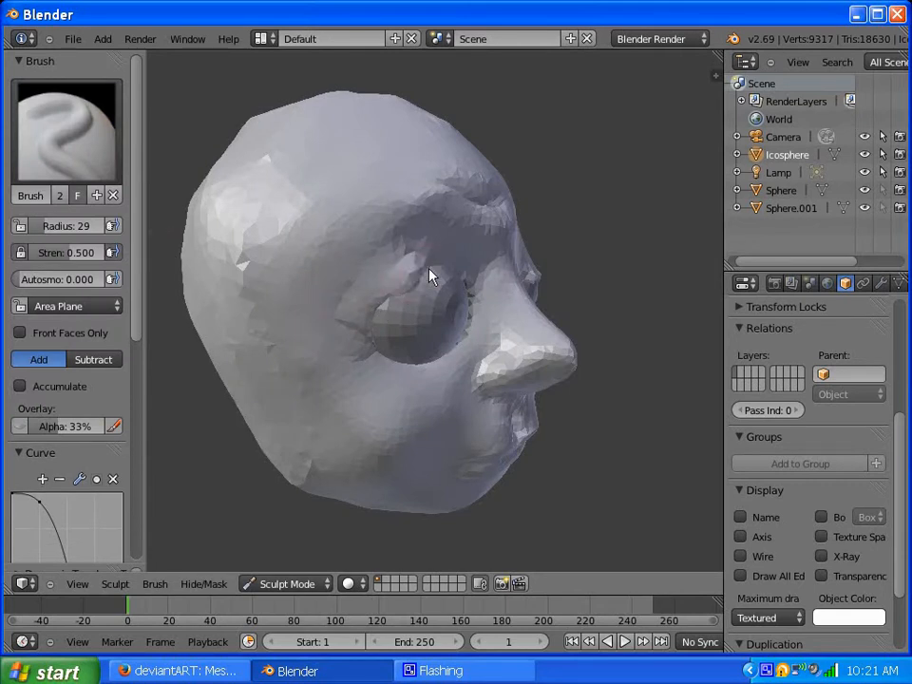
{"action": "left_click_drag", "start_coordinate": [429, 275], "coordinate": [445, 272]}
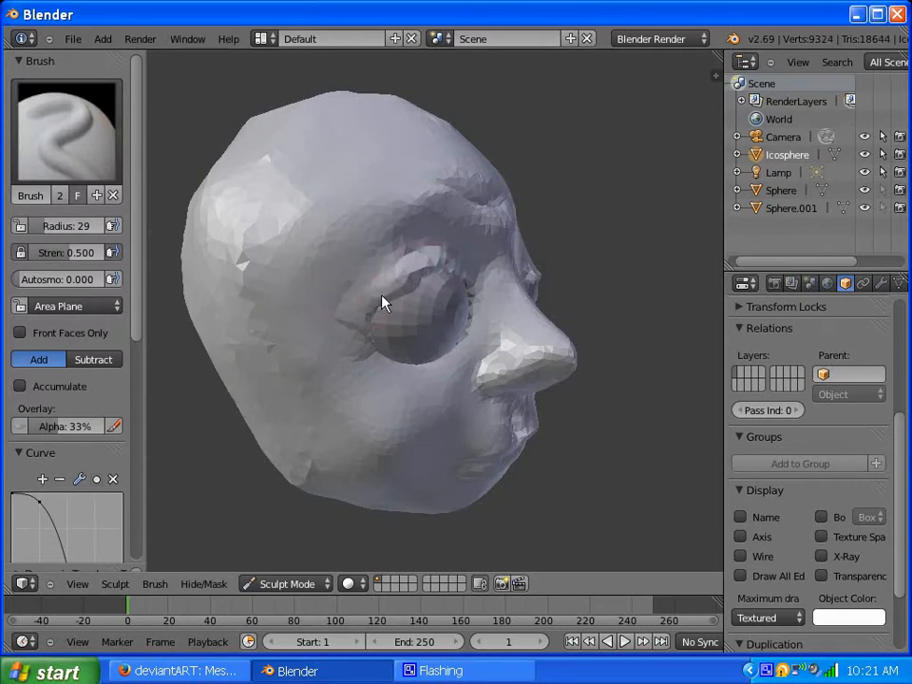
{"action": "mouse_move", "coordinate": [367, 319]}
{"action": "left_mouse_down"}
{"action": "mouse_move", "coordinate": [439, 271]}
{"action": "mouse_move", "coordinate": [438, 283]}
{"action": "left_mouse_up"}
{"action": "mouse_move", "coordinate": [437, 283]}
{"action": "middle_mouse_down"}
{"action": "mouse_move", "coordinate": [309, 273]}
{"action": "mouse_move", "coordinate": [314, 292]}
{"action": "middle_mouse_up"}
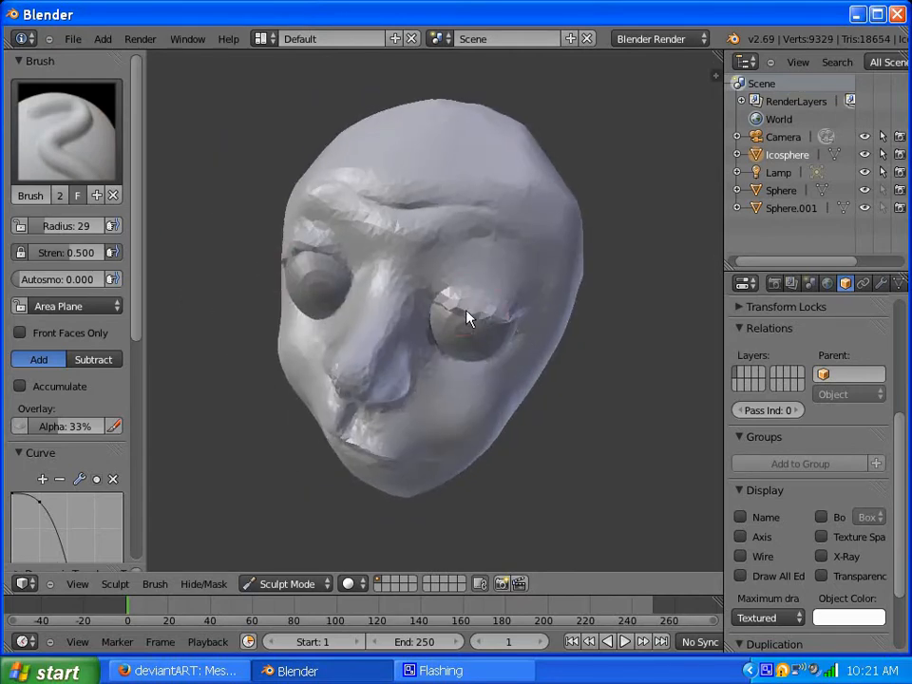
{"action": "left_click_drag", "start_coordinate": [466, 312], "coordinate": [508, 320]}
{"action": "mouse_move", "coordinate": [508, 320]}
{"action": "middle_mouse_down"}
{"action": "mouse_move", "coordinate": [413, 265]}
{"action": "mouse_move", "coordinate": [442, 297]}
{"action": "middle_mouse_up"}
{"action": "left_click_drag", "start_coordinate": [452, 294], "coordinate": [450, 302]}
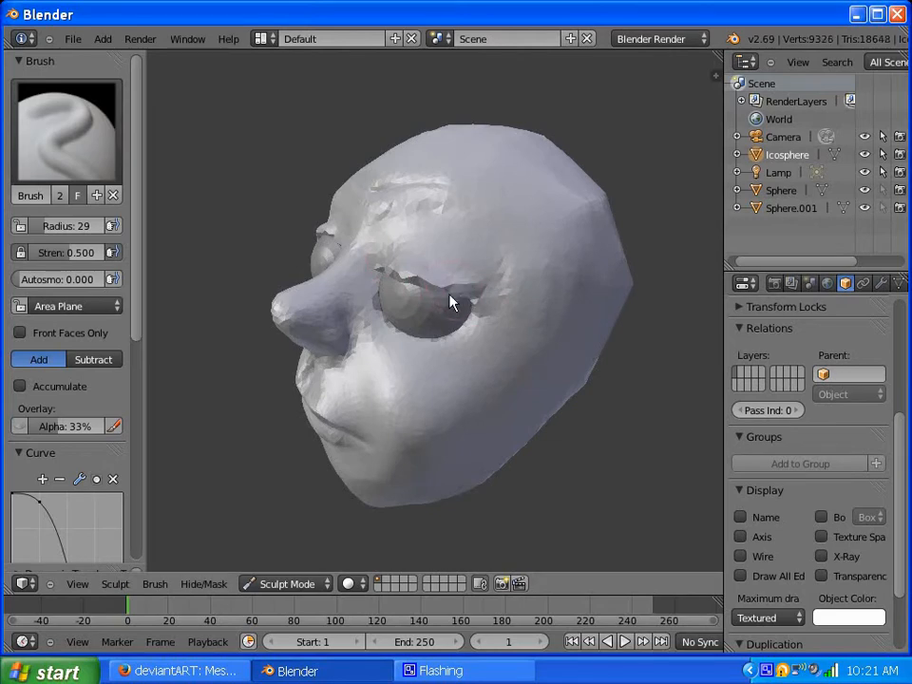
- Thicken the upper eyelid's rim on the character's left eye from its inner part toward the outer corner
{"action": "mouse_move", "coordinate": [399, 285]}
{"action": "middle_mouse_down"}
{"action": "mouse_move", "coordinate": [469, 301]}
{"action": "mouse_move", "coordinate": [359, 244]}
{"action": "mouse_move", "coordinate": [373, 228]}
{"action": "mouse_move", "coordinate": [385, 242]}
{"action": "middle_mouse_up"}
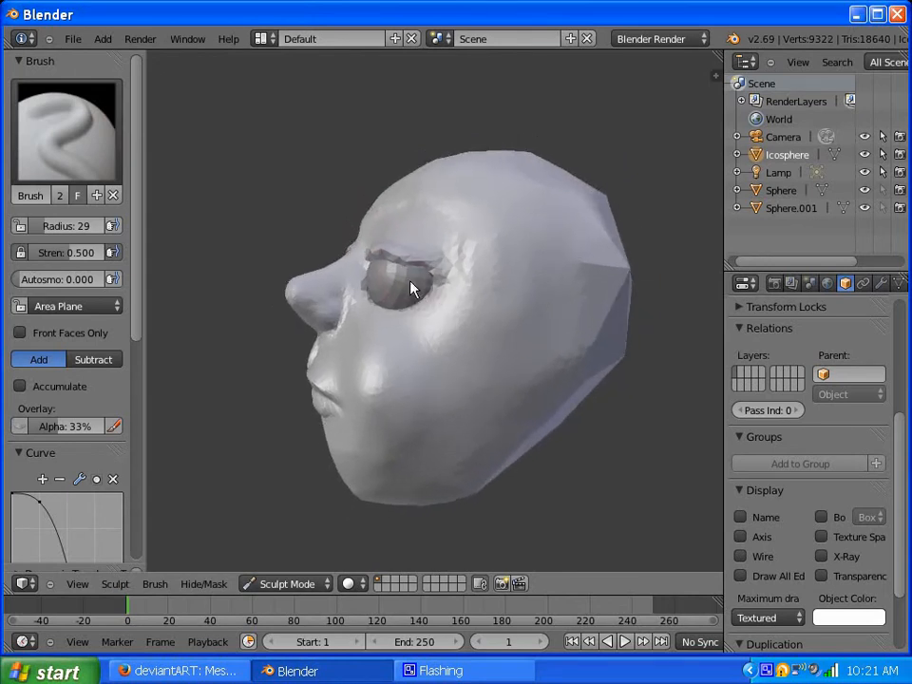
{"action": "scroll", "coordinate": [373, 259], "scroll_direction": "up", "scroll_amount": 3}
{"action": "mouse_move", "coordinate": [371, 264]}
{"action": "middle_mouse_down"}
{"action": "mouse_move", "coordinate": [438, 312]}
{"action": "mouse_move", "coordinate": [412, 292]}
{"action": "mouse_move", "coordinate": [440, 378]}
{"action": "mouse_move", "coordinate": [424, 346]}
{"action": "mouse_move", "coordinate": [403, 346]}
{"action": "mouse_move", "coordinate": [358, 304]}
{"action": "mouse_move", "coordinate": [306, 277]}
{"action": "middle_mouse_up"}
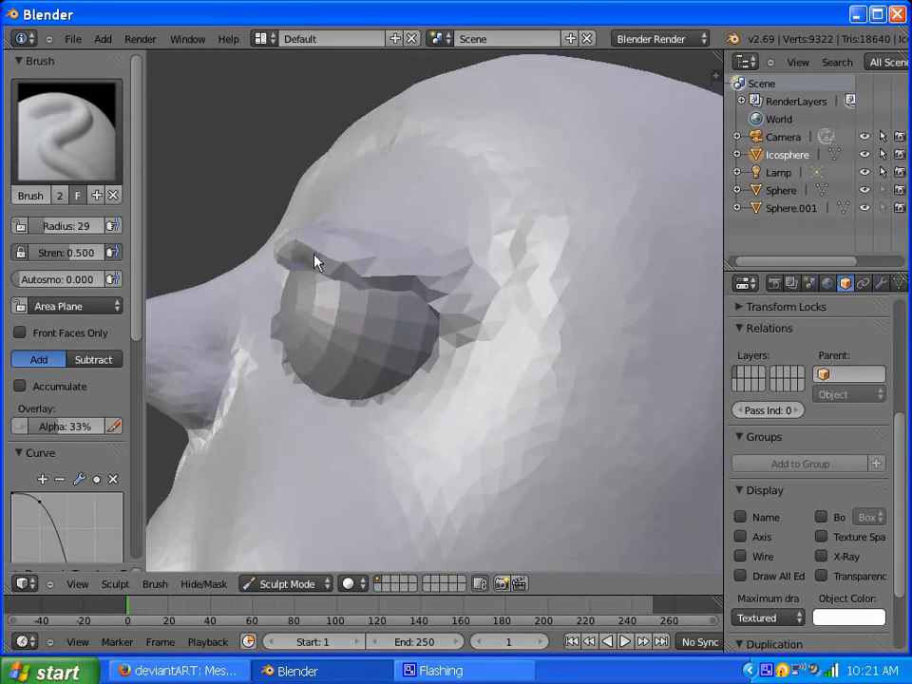
{"action": "left_click_drag", "start_coordinate": [316, 258], "coordinate": [389, 278]}
{"action": "middle_click_drag", "start_coordinate": [389, 277], "coordinate": [467, 306]}
- Smooth the thickened upper eyelid rims with the Polish brush at strength 0.269
{"action": "left_click", "coordinate": [90, 152]}
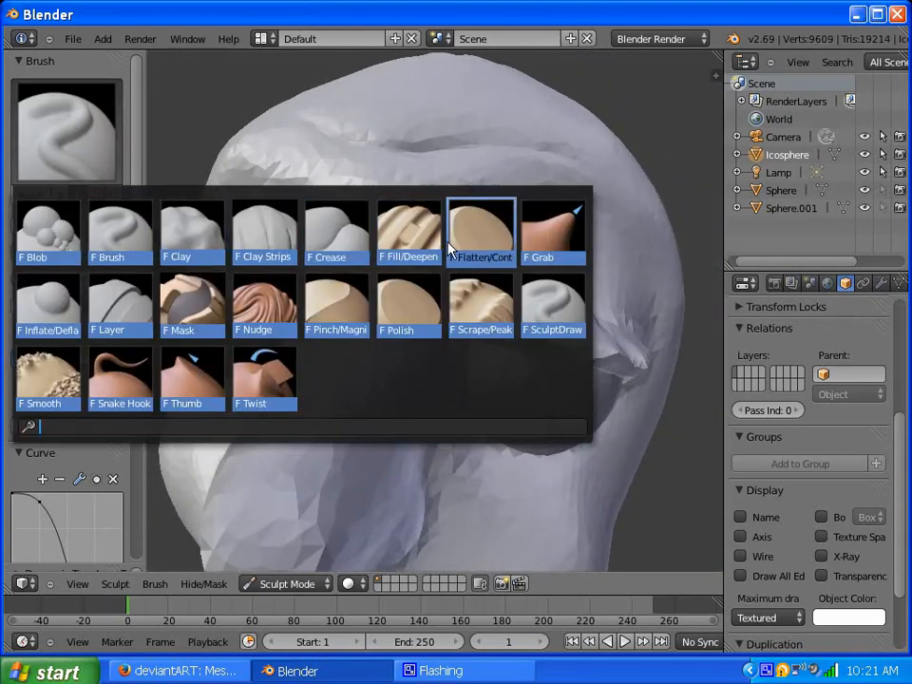
{"action": "left_click", "coordinate": [410, 326]}
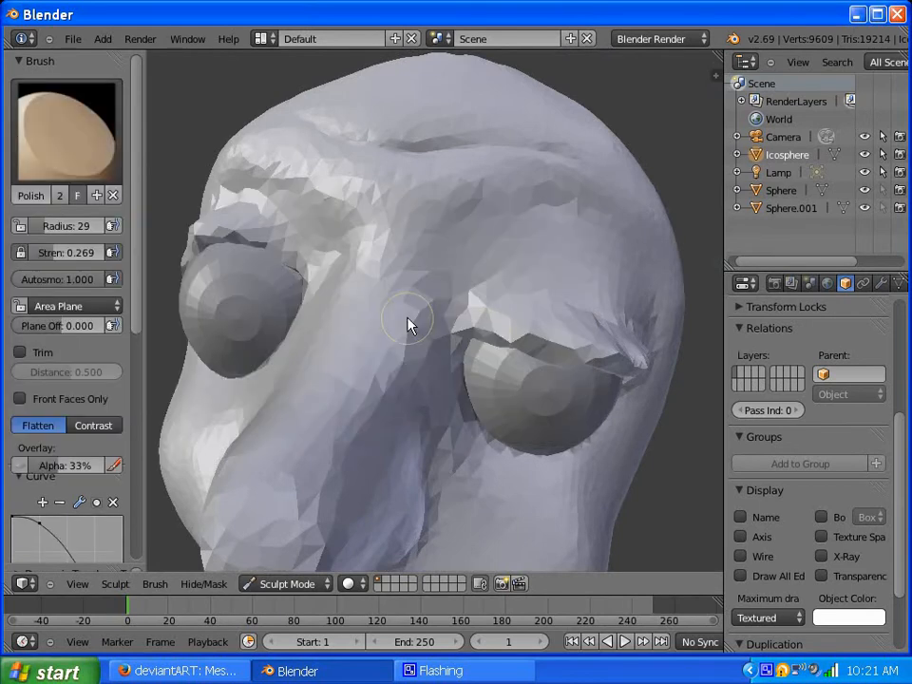
{"action": "mouse_move", "coordinate": [507, 345]}
{"action": "left_mouse_down"}
{"action": "mouse_move", "coordinate": [527, 351]}
{"action": "mouse_move", "coordinate": [533, 335]}
{"action": "left_mouse_up"}
{"action": "middle_click_drag", "start_coordinate": [533, 335], "coordinate": [448, 314]}
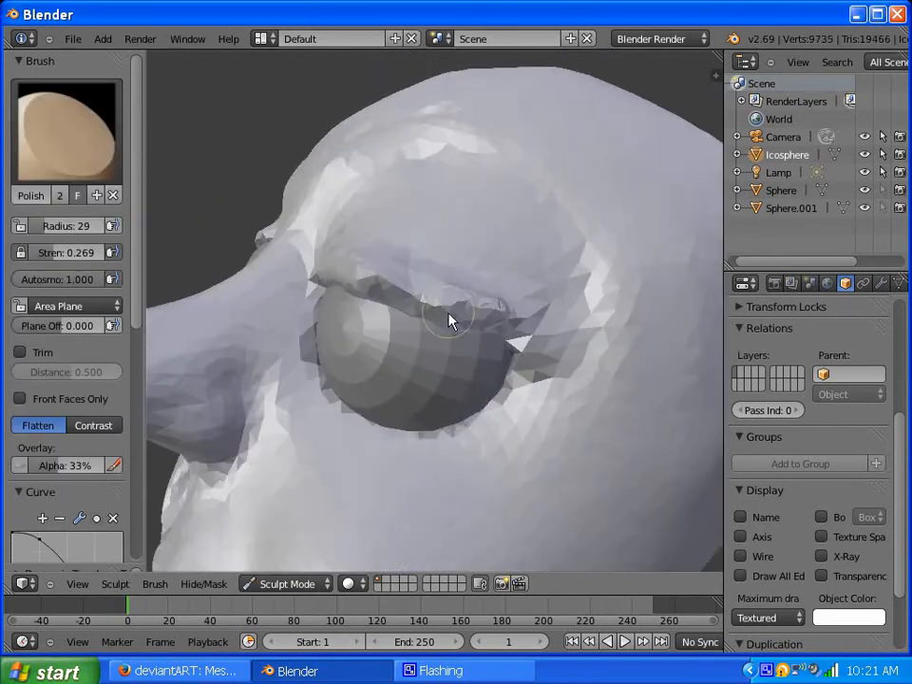
{"action": "mouse_move", "coordinate": [385, 285]}
{"action": "left_mouse_down"}
{"action": "mouse_move", "coordinate": [417, 305]}
{"action": "mouse_move", "coordinate": [465, 311]}
{"action": "mouse_move", "coordinate": [467, 326]}
{"action": "left_mouse_up"}
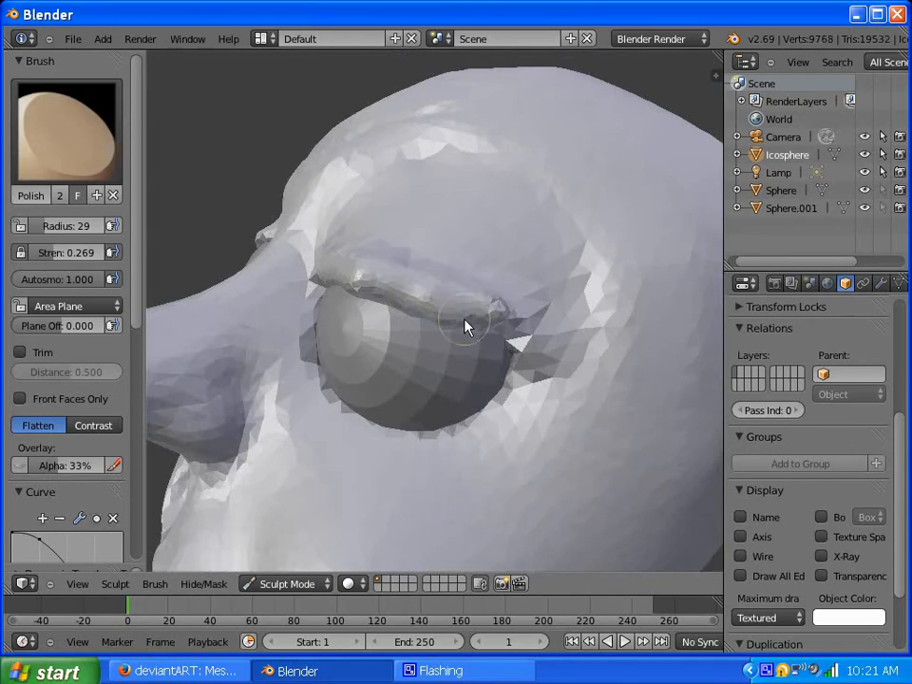
{"action": "middle_click_drag", "start_coordinate": [467, 326], "coordinate": [318, 283]}
{"action": "mouse_move", "coordinate": [318, 291]}
{"action": "left_mouse_down"}
{"action": "mouse_move", "coordinate": [285, 285]}
{"action": "mouse_move", "coordinate": [300, 293]}
{"action": "left_mouse_up"}
{"action": "middle_click_drag", "start_coordinate": [299, 292], "coordinate": [391, 355]}
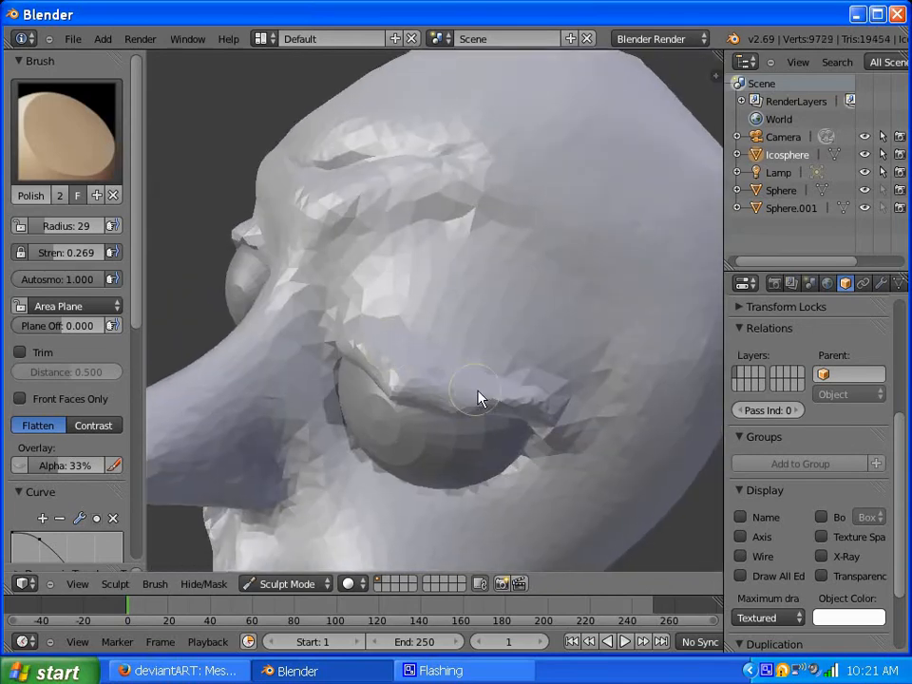
- Polish the outer half of the character's left upper eyelid down to its outer corner
{"action": "mouse_move", "coordinate": [509, 399]}
{"action": "left_mouse_down"}
{"action": "mouse_move", "coordinate": [536, 408]}
{"action": "mouse_move", "coordinate": [506, 402]}
{"action": "left_mouse_up"}
{"action": "mouse_move", "coordinate": [506, 402]}
{"action": "middle_mouse_down"}
{"action": "mouse_move", "coordinate": [509, 360]}
{"action": "mouse_move", "coordinate": [536, 357]}
{"action": "middle_mouse_up"}
{"action": "mouse_move", "coordinate": [536, 364]}
{"action": "left_mouse_down"}
{"action": "mouse_move", "coordinate": [456, 328]}
{"action": "mouse_move", "coordinate": [554, 355]}
{"action": "mouse_move", "coordinate": [505, 330]}
{"action": "left_mouse_up"}
{"action": "middle_click_drag", "start_coordinate": [505, 330], "coordinate": [430, 301]}
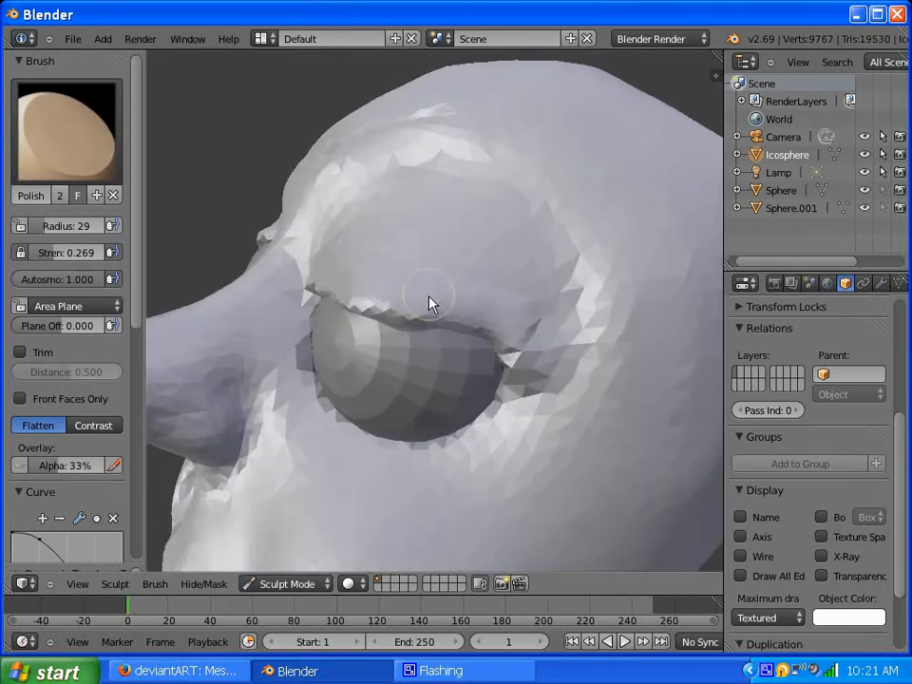
{"action": "mouse_move", "coordinate": [468, 319]}
{"action": "left_mouse_down"}
{"action": "mouse_move", "coordinate": [525, 350]}
{"action": "mouse_move", "coordinate": [515, 305]}
{"action": "mouse_move", "coordinate": [433, 293]}
{"action": "left_mouse_up"}
- Even out the lower edge of the character's left upper eyelid where it meets the eyeball
{"action": "middle_click_drag", "start_coordinate": [433, 293], "coordinate": [526, 320]}
{"action": "left_click_drag", "start_coordinate": [513, 326], "coordinate": [577, 340]}
{"action": "middle_click_drag", "start_coordinate": [577, 340], "coordinate": [418, 315]}
{"action": "left_click_drag", "start_coordinate": [417, 315], "coordinate": [505, 353]}
{"action": "mouse_move", "coordinate": [505, 353]}
{"action": "middle_mouse_down"}
{"action": "mouse_move", "coordinate": [387, 291]}
{"action": "mouse_move", "coordinate": [336, 285]}
{"action": "mouse_move", "coordinate": [424, 259]}
{"action": "mouse_move", "coordinate": [390, 292]}
{"action": "mouse_move", "coordinate": [413, 308]}
{"action": "middle_mouse_up"}
{"action": "mouse_move", "coordinate": [414, 308]}
{"action": "left_mouse_down"}
{"action": "mouse_move", "coordinate": [404, 293]}
{"action": "mouse_move", "coordinate": [459, 313]}
{"action": "mouse_move", "coordinate": [475, 334]}
{"action": "left_mouse_up"}
- Polish the upper eyelid rim of the character's right eye toward its outer corner
{"action": "mouse_move", "coordinate": [476, 334]}
{"action": "middle_mouse_down"}
{"action": "mouse_move", "coordinate": [495, 319]}
{"action": "mouse_move", "coordinate": [566, 342]}
{"action": "mouse_move", "coordinate": [513, 323]}
{"action": "middle_mouse_up"}
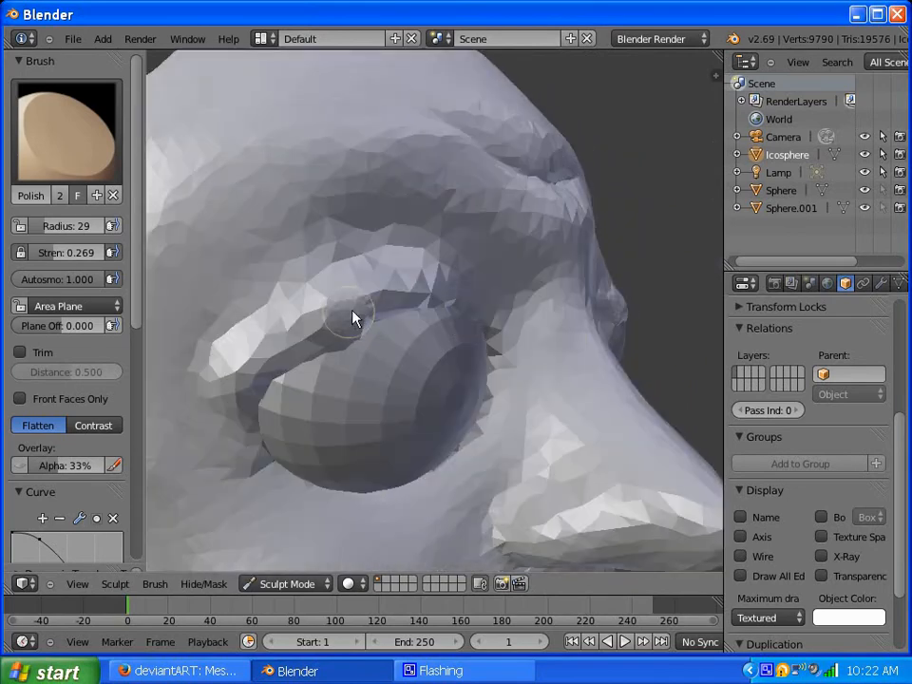
{"action": "mouse_move", "coordinate": [353, 318]}
{"action": "left_mouse_down"}
{"action": "mouse_move", "coordinate": [423, 307]}
{"action": "mouse_move", "coordinate": [474, 319]}
{"action": "mouse_move", "coordinate": [326, 326]}
{"action": "mouse_move", "coordinate": [261, 367]}
{"action": "mouse_move", "coordinate": [235, 397]}
{"action": "mouse_move", "coordinate": [305, 362]}
{"action": "left_mouse_up"}
{"action": "mouse_move", "coordinate": [305, 363]}
{"action": "middle_mouse_down"}
{"action": "mouse_move", "coordinate": [353, 291]}
{"action": "mouse_move", "coordinate": [291, 296]}
{"action": "middle_mouse_up"}
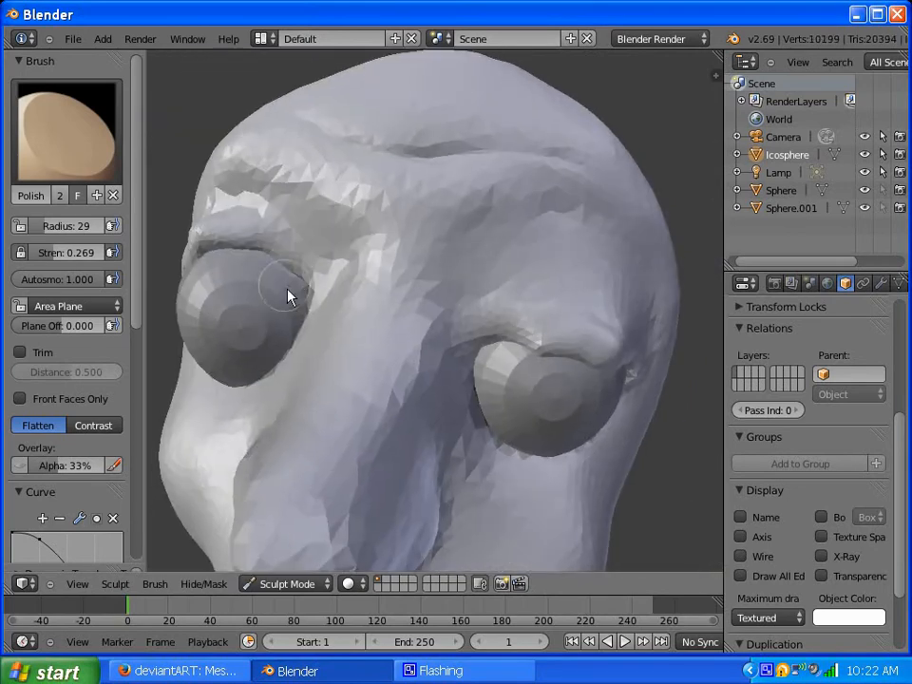
- Refine the upper eyelid surfaces and folds above the eyeballs with close-up Polish strokes
{"action": "scroll", "coordinate": [460, 282], "scroll_direction": "up", "scroll_amount": 3}
{"action": "mouse_move", "coordinate": [536, 360]}
{"action": "middle_mouse_down"}
{"action": "mouse_move", "coordinate": [460, 282]}
{"action": "mouse_move", "coordinate": [428, 319]}
{"action": "mouse_move", "coordinate": [503, 318]}
{"action": "mouse_move", "coordinate": [581, 358]}
{"action": "mouse_move", "coordinate": [394, 261]}
{"action": "mouse_move", "coordinate": [388, 316]}
{"action": "middle_mouse_up"}
{"action": "left_click_drag", "start_coordinate": [387, 315], "coordinate": [483, 291]}
{"action": "middle_click_drag", "start_coordinate": [482, 291], "coordinate": [343, 271]}
{"action": "mouse_move", "coordinate": [341, 263]}
{"action": "left_mouse_down"}
{"action": "mouse_move", "coordinate": [343, 287]}
{"action": "mouse_move", "coordinate": [376, 315]}
{"action": "left_mouse_up"}
{"action": "middle_click_drag", "start_coordinate": [288, 260], "coordinate": [381, 295]}
{"action": "mouse_move", "coordinate": [385, 305]}
{"action": "left_mouse_down"}
{"action": "mouse_move", "coordinate": [344, 305]}
{"action": "mouse_move", "coordinate": [253, 374]}
{"action": "mouse_move", "coordinate": [276, 347]}
{"action": "mouse_move", "coordinate": [265, 326]}
{"action": "mouse_move", "coordinate": [294, 309]}
{"action": "left_mouse_up"}
- Polish the upper eyelid edges from several angles, working the right eye's rim down to its outer corner
{"action": "mouse_move", "coordinate": [484, 253]}
{"action": "middle_mouse_down"}
{"action": "mouse_move", "coordinate": [482, 267]}
{"action": "mouse_move", "coordinate": [301, 273]}
{"action": "mouse_move", "coordinate": [429, 348]}
{"action": "middle_mouse_up"}
{"action": "left_click_drag", "start_coordinate": [430, 348], "coordinate": [428, 383]}
{"action": "mouse_move", "coordinate": [428, 383]}
{"action": "middle_mouse_down"}
{"action": "mouse_move", "coordinate": [363, 268]}
{"action": "mouse_move", "coordinate": [362, 249]}
{"action": "middle_mouse_up"}
{"action": "left_click_drag", "start_coordinate": [365, 252], "coordinate": [517, 324]}
{"action": "mouse_move", "coordinate": [517, 324]}
{"action": "middle_mouse_down"}
{"action": "mouse_move", "coordinate": [438, 261]}
{"action": "mouse_move", "coordinate": [465, 310]}
{"action": "mouse_move", "coordinate": [519, 300]}
{"action": "mouse_move", "coordinate": [551, 318]}
{"action": "mouse_move", "coordinate": [371, 297]}
{"action": "mouse_move", "coordinate": [412, 305]}
{"action": "mouse_move", "coordinate": [379, 282]}
{"action": "middle_mouse_up"}
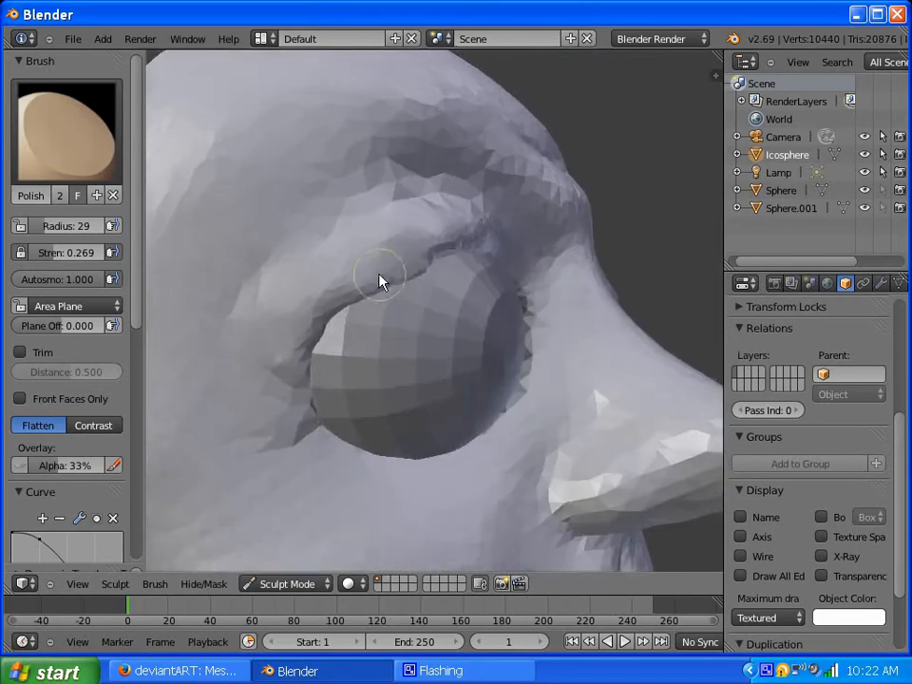
{"action": "mouse_move", "coordinate": [379, 281]}
{"action": "left_mouse_down"}
{"action": "mouse_move", "coordinate": [412, 292]}
{"action": "mouse_move", "coordinate": [340, 338]}
{"action": "mouse_move", "coordinate": [305, 371]}
{"action": "mouse_move", "coordinate": [310, 378]}
{"action": "left_mouse_up"}
{"action": "mouse_move", "coordinate": [312, 428]}
{"action": "middle_mouse_down"}
{"action": "mouse_move", "coordinate": [285, 415]}
{"action": "mouse_move", "coordinate": [370, 319]}
{"action": "mouse_move", "coordinate": [375, 326]}
{"action": "middle_mouse_up"}
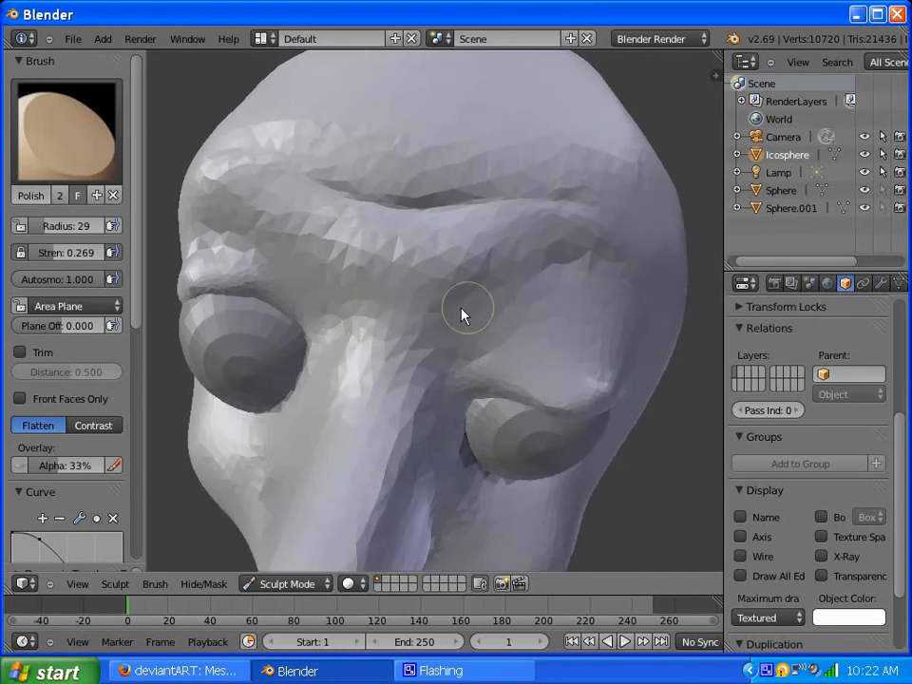
- Carve fold lines above both upper eyelids with the Crease brush, extending the character's left fold toward the nose
{"action": "left_click", "coordinate": [97, 136]}
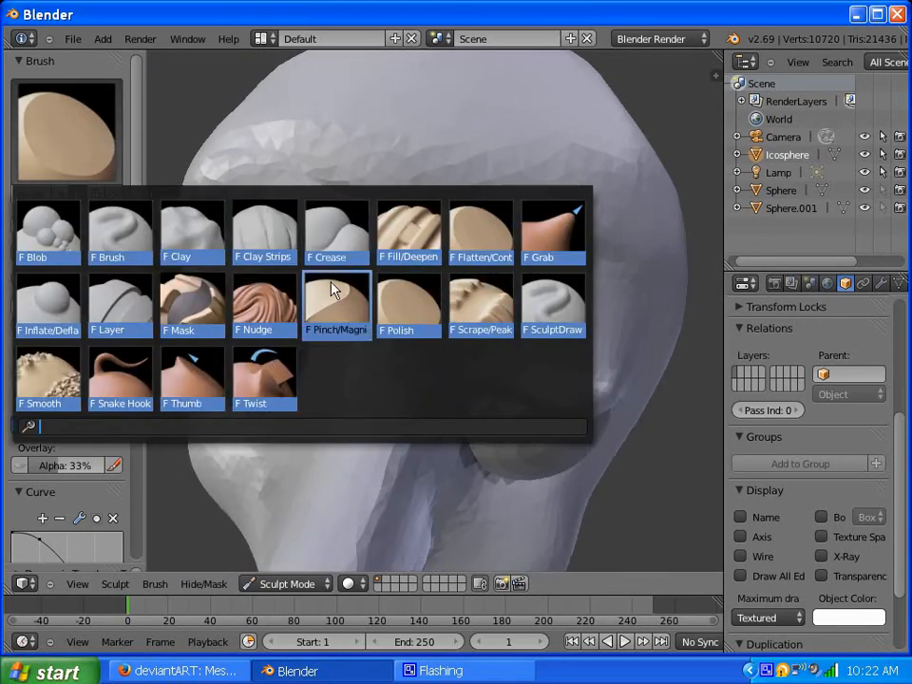
{"action": "left_click", "coordinate": [353, 233]}
{"action": "middle_click_drag", "start_coordinate": [470, 340], "coordinate": [408, 314]}
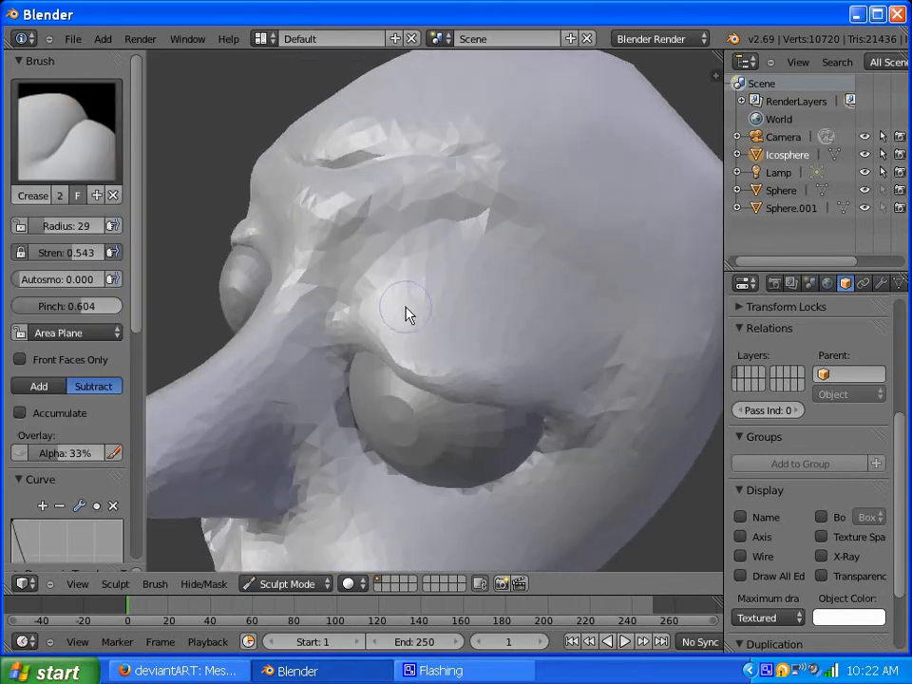
{"action": "mouse_move", "coordinate": [370, 310]}
{"action": "left_mouse_down"}
{"action": "mouse_move", "coordinate": [401, 289]}
{"action": "mouse_move", "coordinate": [483, 302]}
{"action": "mouse_move", "coordinate": [501, 316]}
{"action": "mouse_move", "coordinate": [475, 301]}
{"action": "left_mouse_up"}
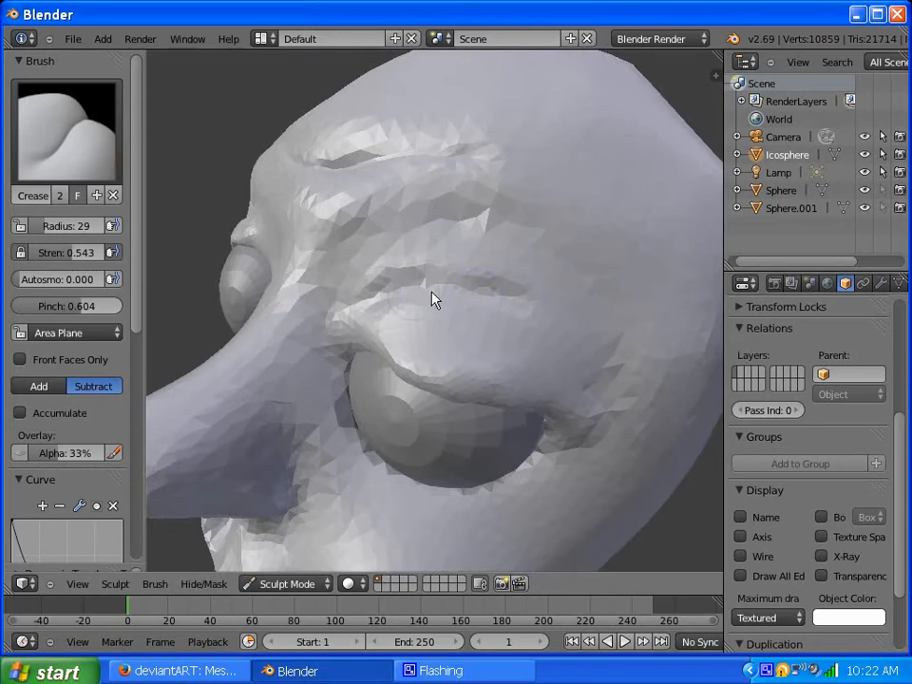
{"action": "middle_click_drag", "start_coordinate": [432, 300], "coordinate": [511, 323]}
{"action": "mouse_move", "coordinate": [297, 270]}
{"action": "left_mouse_down"}
{"action": "mouse_move", "coordinate": [326, 306]}
{"action": "mouse_move", "coordinate": [312, 279]}
{"action": "left_mouse_up"}
{"action": "left_click_drag", "start_coordinate": [267, 255], "coordinate": [365, 297]}
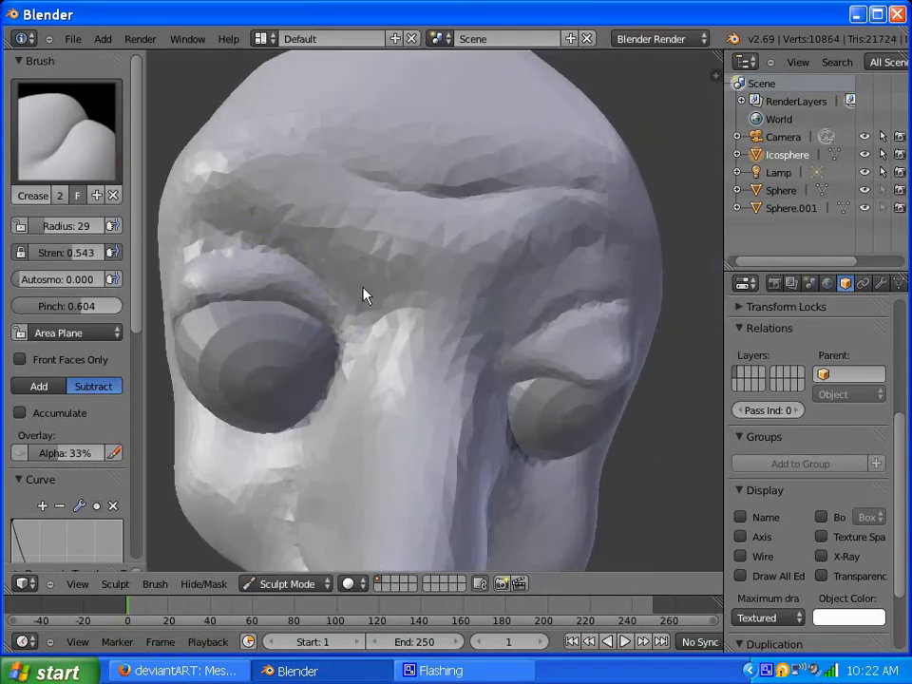
{"action": "mouse_move", "coordinate": [365, 298]}
{"action": "middle_mouse_down"}
{"action": "mouse_move", "coordinate": [340, 252]}
{"action": "mouse_move", "coordinate": [353, 312]}
{"action": "middle_mouse_up"}
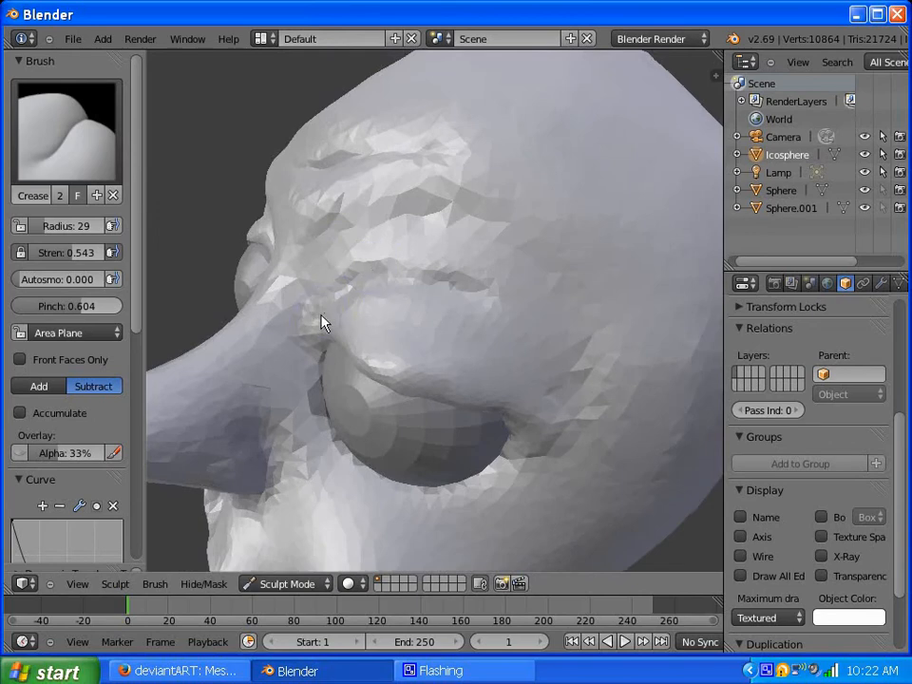
{"action": "mouse_move", "coordinate": [326, 315]}
{"action": "left_mouse_down"}
{"action": "mouse_move", "coordinate": [357, 291]}
{"action": "mouse_move", "coordinate": [422, 285]}
{"action": "mouse_move", "coordinate": [452, 302]}
{"action": "left_mouse_up"}
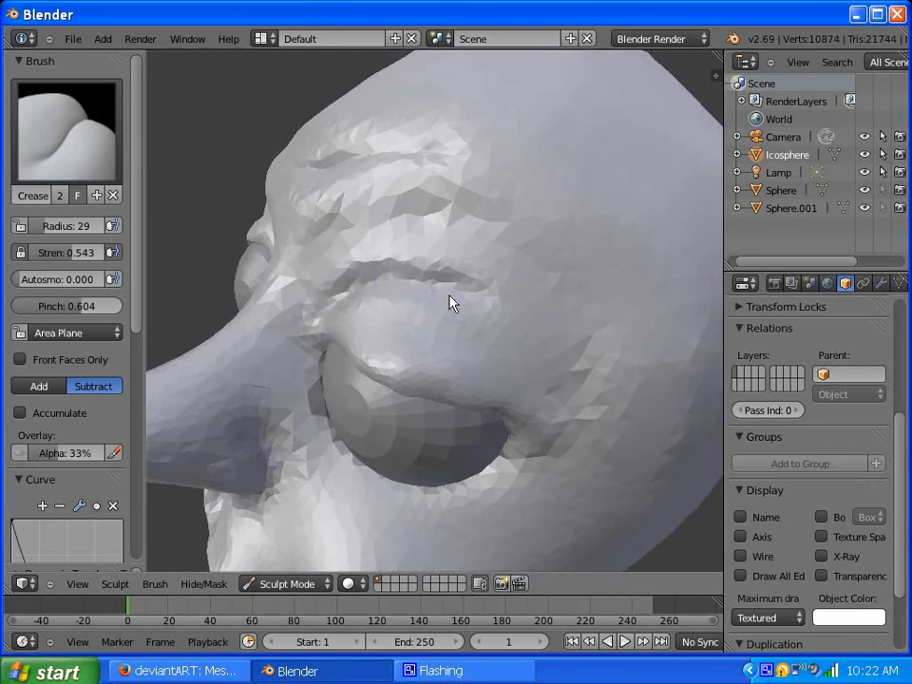
{"action": "mouse_move", "coordinate": [457, 296]}
{"action": "middle_mouse_down"}
{"action": "mouse_move", "coordinate": [407, 269]}
{"action": "mouse_move", "coordinate": [478, 304]}
{"action": "middle_mouse_up"}
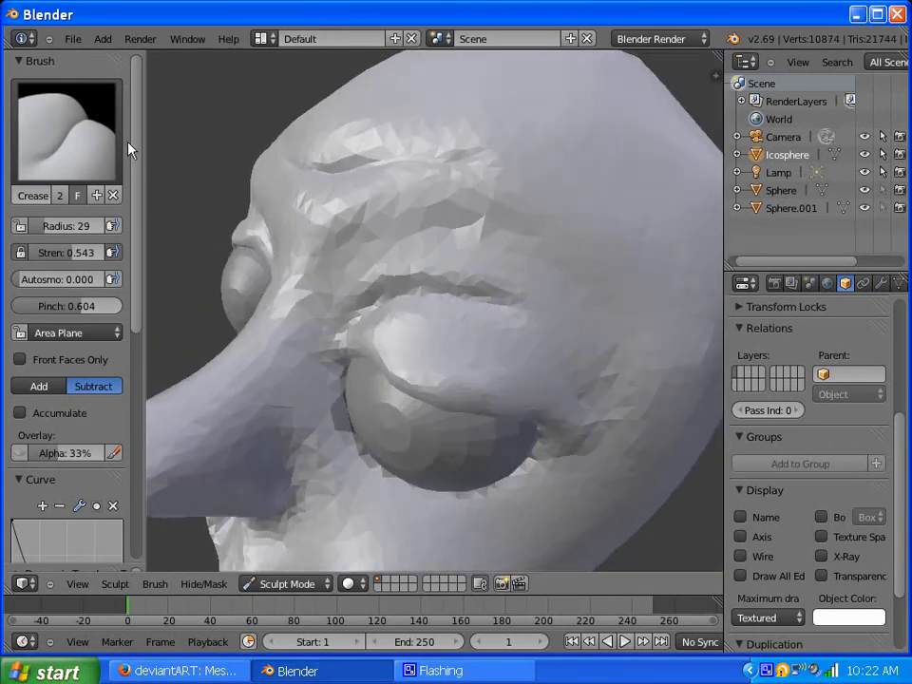
- Soften the creases above both upper eyelids with the Polish brush
{"action": "left_click", "coordinate": [120, 148]}
{"action": "left_click", "coordinate": [421, 316]}
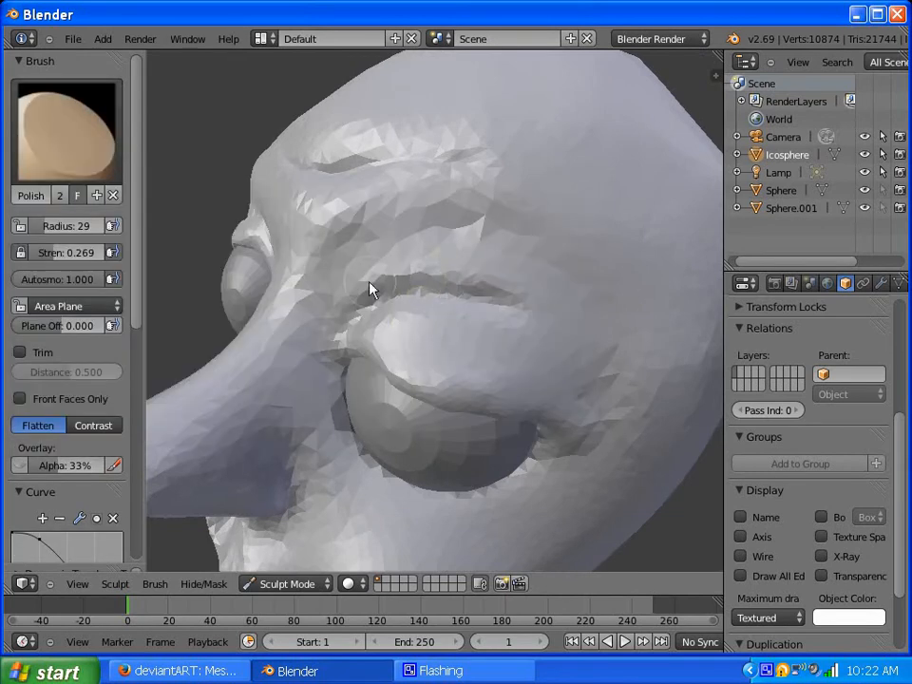
{"action": "mouse_move", "coordinate": [370, 288]}
{"action": "left_mouse_down"}
{"action": "mouse_move", "coordinate": [430, 284]}
{"action": "mouse_move", "coordinate": [483, 303]}
{"action": "left_mouse_up"}
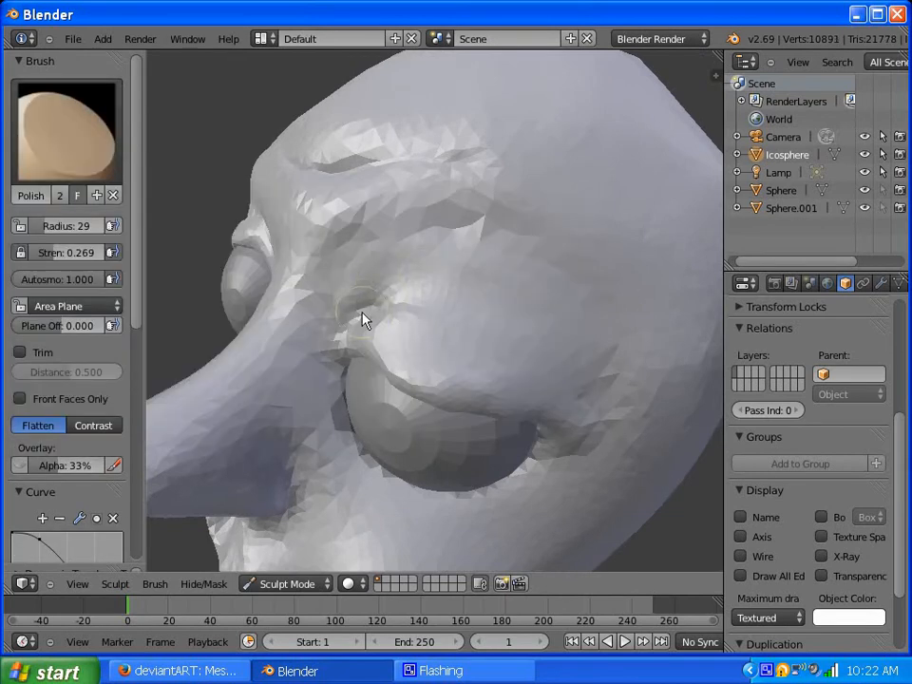
{"action": "middle_click_drag", "start_coordinate": [362, 318], "coordinate": [443, 314]}
{"action": "mouse_move", "coordinate": [287, 280]}
{"action": "middle_mouse_down"}
{"action": "mouse_move", "coordinate": [362, 296]}
{"action": "mouse_move", "coordinate": [353, 263]}
{"action": "middle_mouse_up"}
{"action": "left_click_drag", "start_coordinate": [369, 247], "coordinate": [403, 290]}
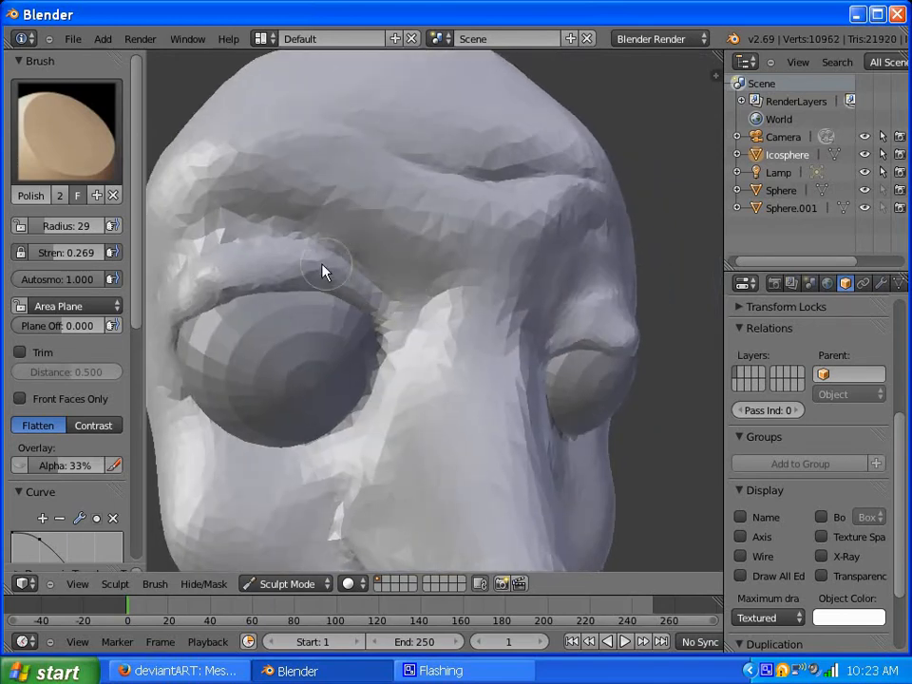
{"action": "middle_click_drag", "start_coordinate": [299, 261], "coordinate": [288, 281]}
{"action": "left_click_drag", "start_coordinate": [288, 282], "coordinate": [335, 314]}
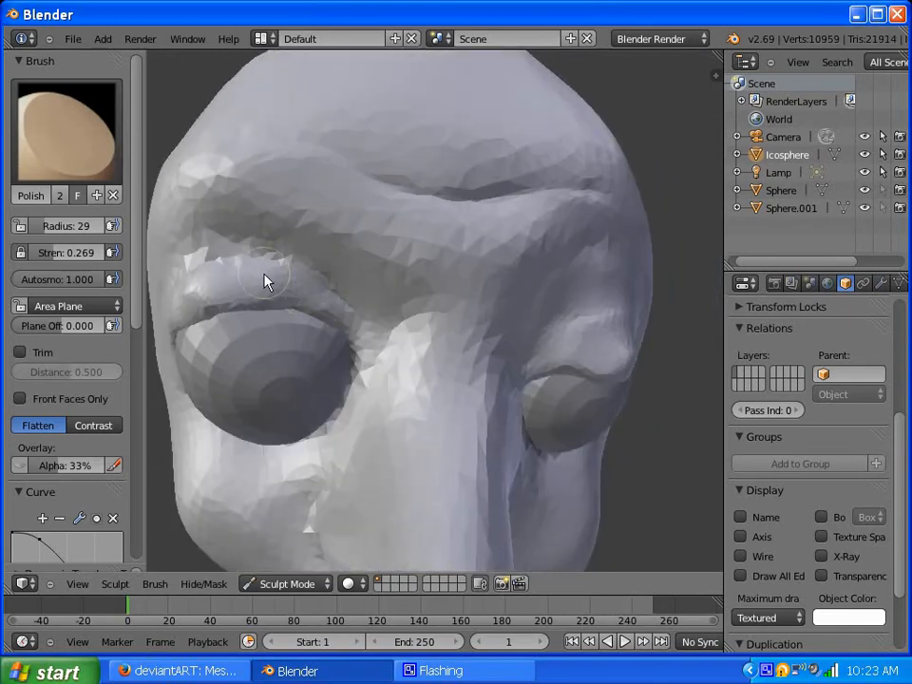
- Polish the character's left upper eyelid along its rim and around the outer eye corner
{"action": "mouse_move", "coordinate": [301, 291]}
{"action": "middle_mouse_down"}
{"action": "mouse_move", "coordinate": [256, 277]}
{"action": "mouse_move", "coordinate": [381, 239]}
{"action": "mouse_move", "coordinate": [341, 199]}
{"action": "mouse_move", "coordinate": [393, 238]}
{"action": "middle_mouse_up"}
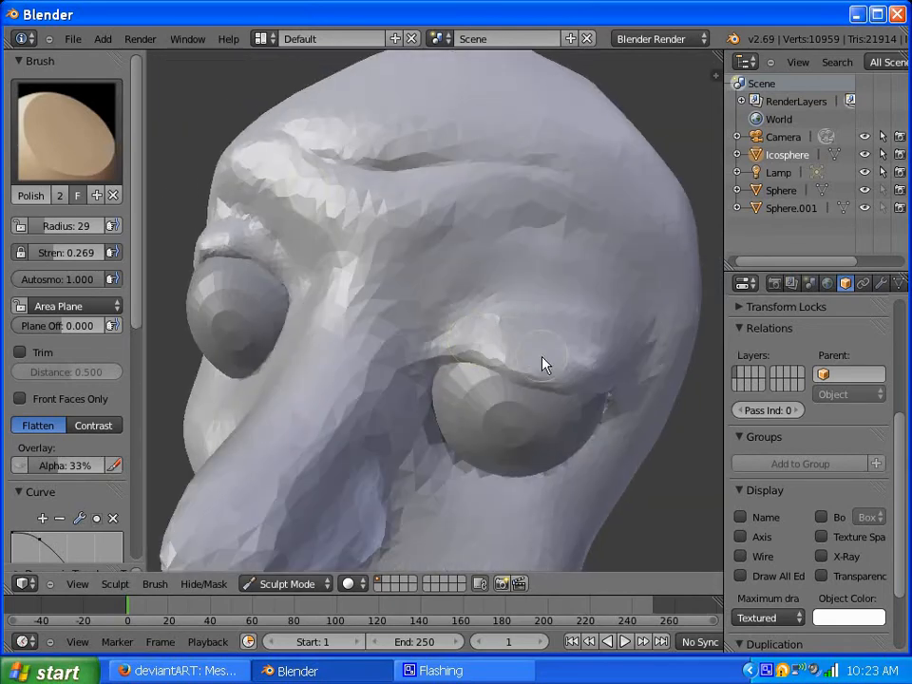
{"action": "middle_click_drag", "start_coordinate": [499, 358], "coordinate": [444, 297]}
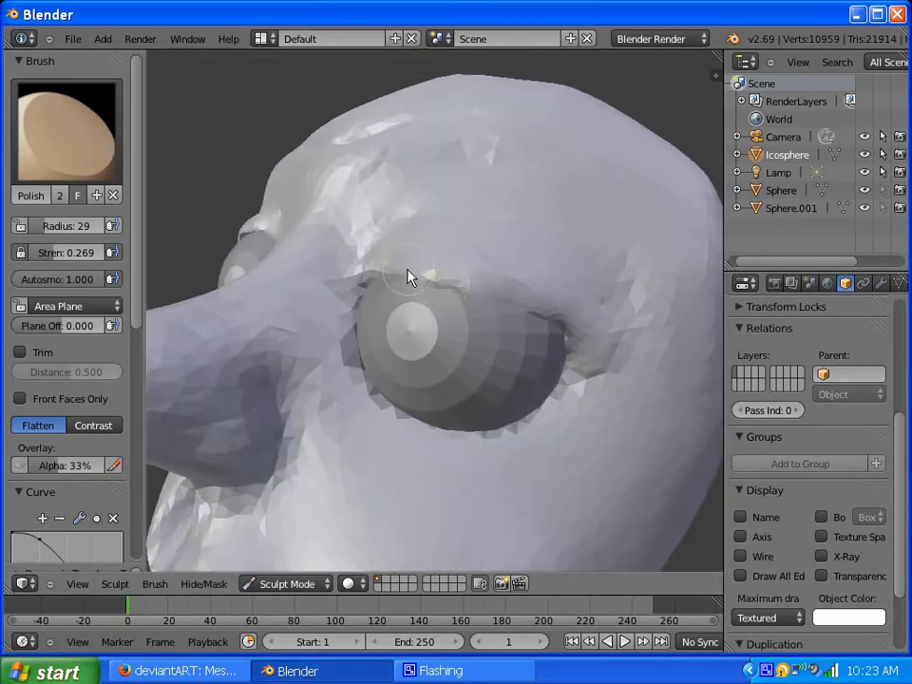
{"action": "middle_click_drag", "start_coordinate": [501, 280], "coordinate": [428, 286]}
{"action": "left_click_drag", "start_coordinate": [427, 285], "coordinate": [443, 320]}
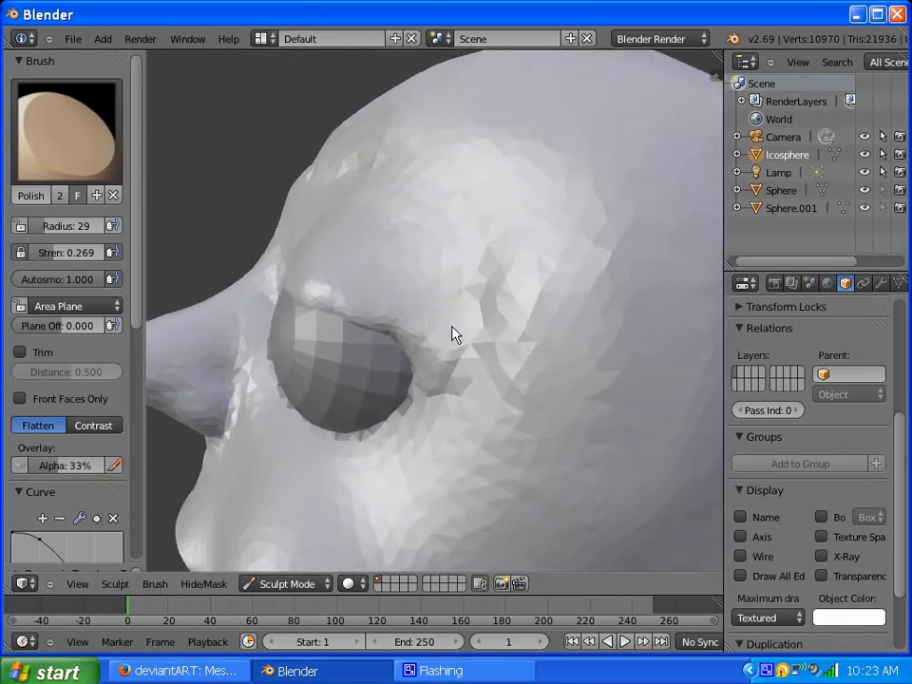
{"action": "mouse_move", "coordinate": [418, 379]}
{"action": "middle_mouse_down"}
{"action": "mouse_move", "coordinate": [494, 332]}
{"action": "mouse_move", "coordinate": [466, 338]}
{"action": "middle_mouse_up"}
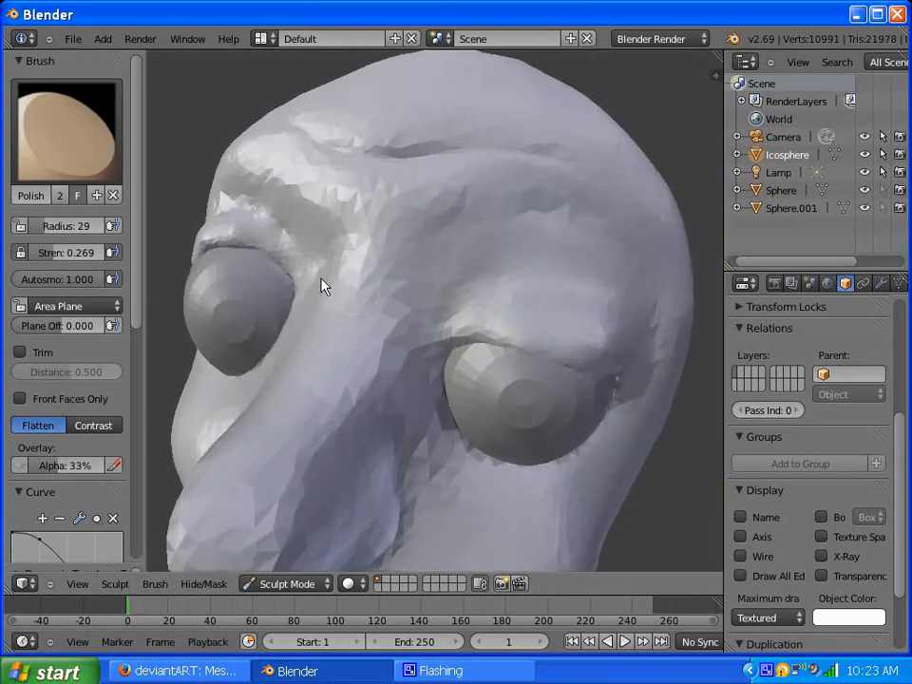
- Carve gentler creases above both upper eyelids with the Crease brush at strength 0.352
{"action": "left_click", "coordinate": [118, 175]}
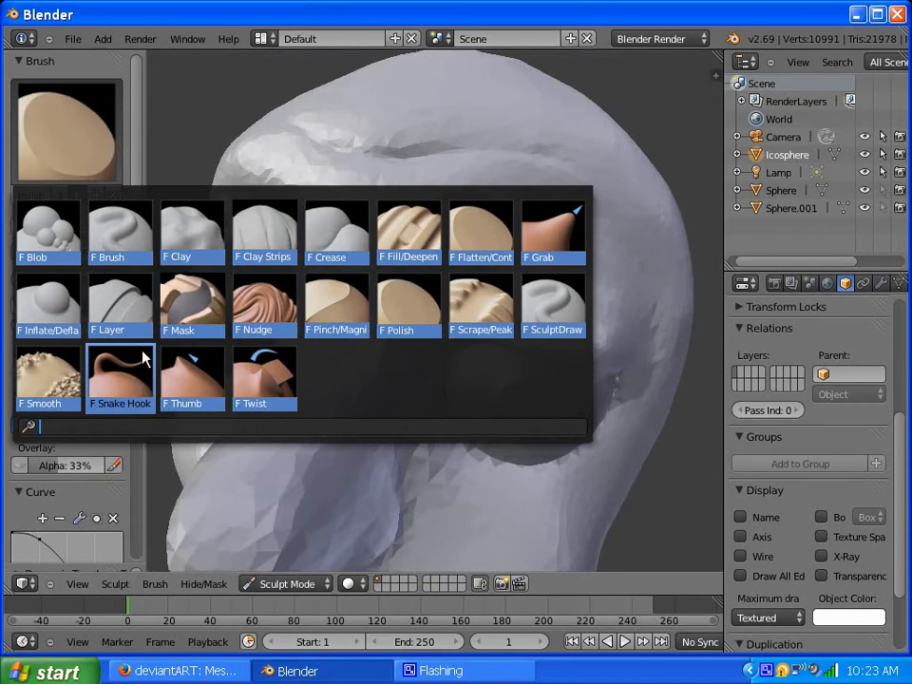
{"action": "left_click", "coordinate": [362, 241]}
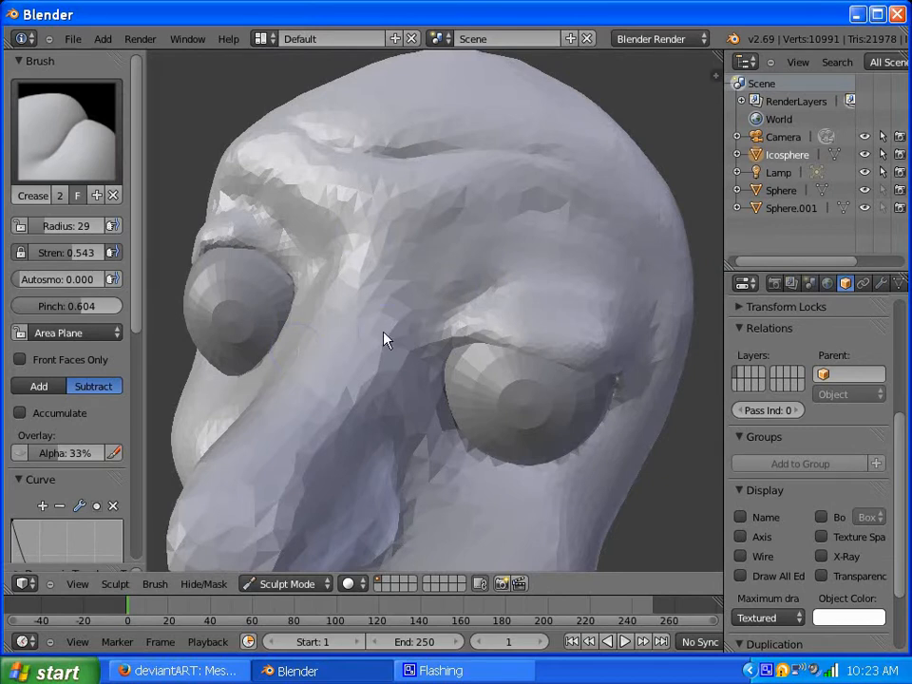
{"action": "left_click_drag", "start_coordinate": [385, 339], "coordinate": [396, 346]}
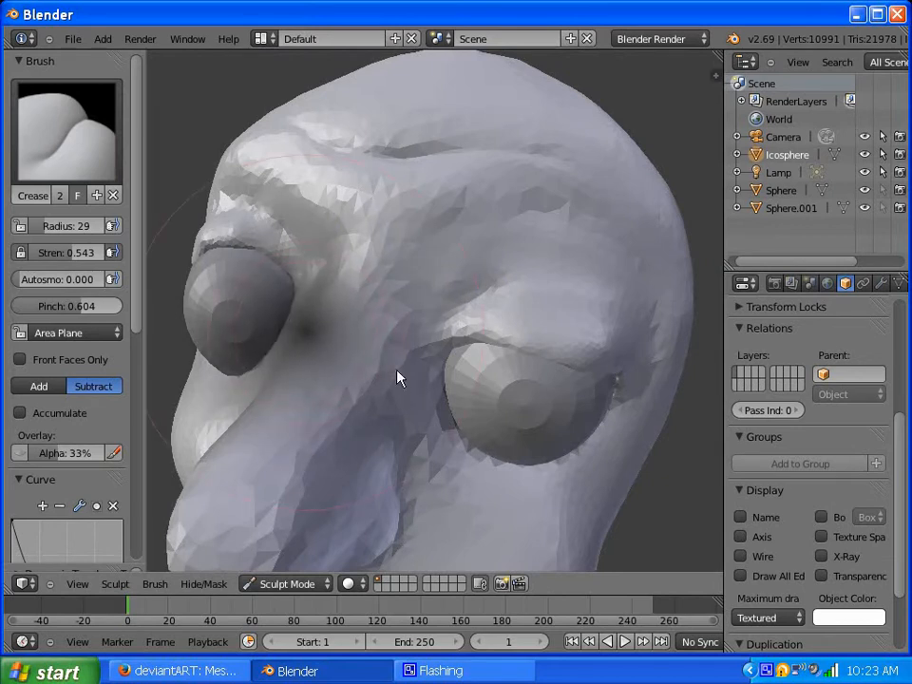
{"action": "key", "text": "ctrl+z"}
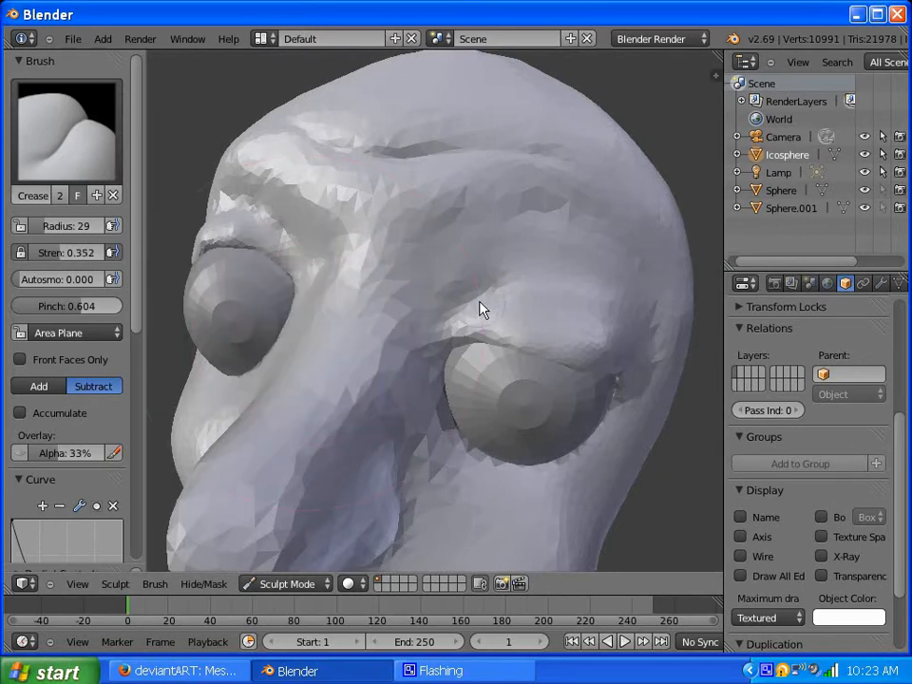
{"action": "left_click_drag", "start_coordinate": [516, 297], "coordinate": [544, 296]}
{"action": "middle_click_drag", "start_coordinate": [522, 300], "coordinate": [462, 274]}
{"action": "left_click_drag", "start_coordinate": [501, 252], "coordinate": [529, 275]}
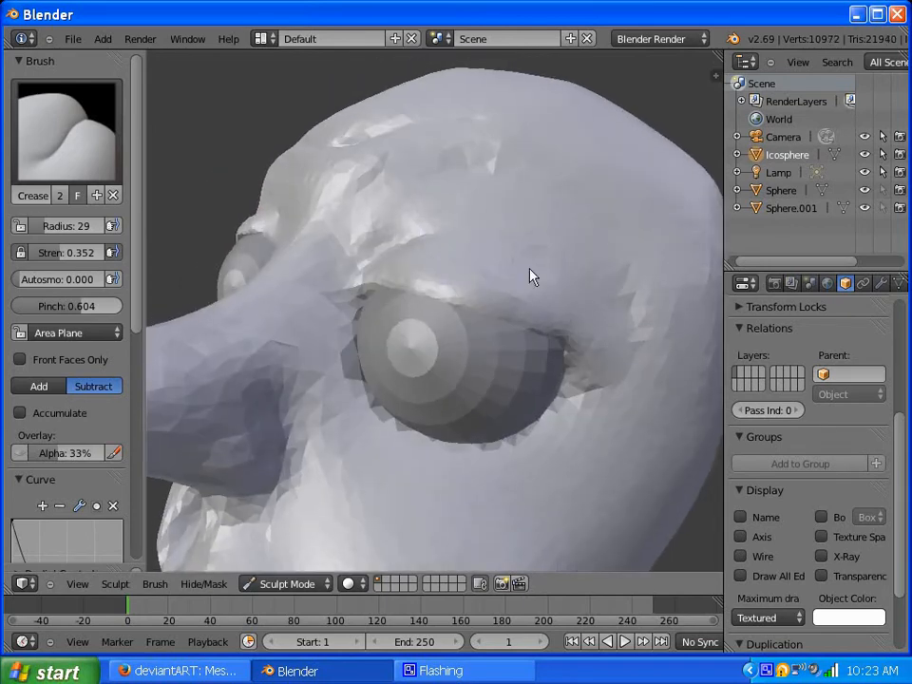
{"action": "mouse_move", "coordinate": [394, 265]}
{"action": "middle_mouse_down"}
{"action": "mouse_move", "coordinate": [522, 266]}
{"action": "mouse_move", "coordinate": [523, 298]}
{"action": "middle_mouse_up"}
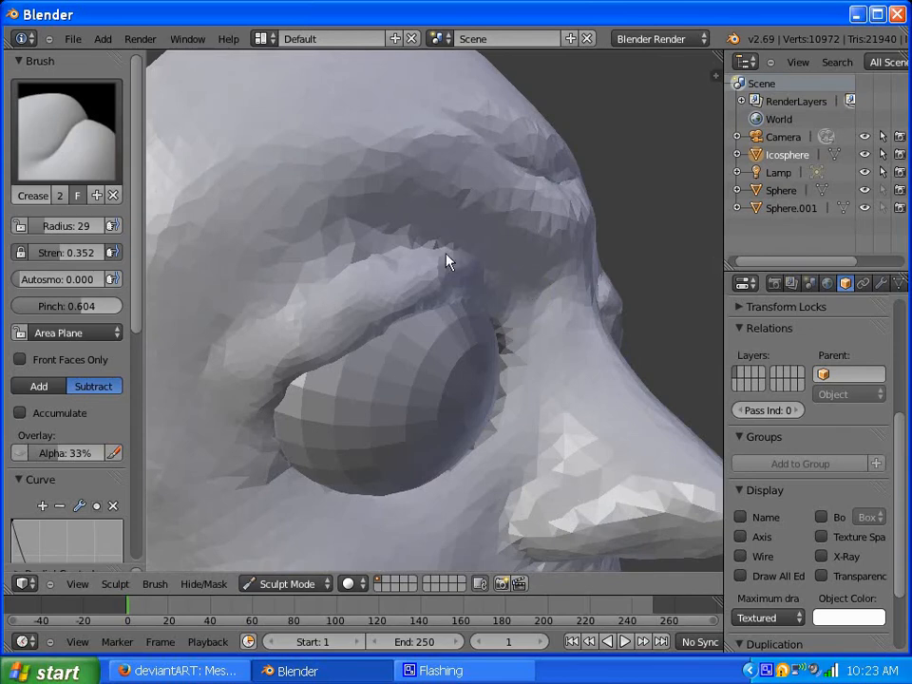
{"action": "mouse_move", "coordinate": [490, 282]}
{"action": "left_mouse_down"}
{"action": "mouse_move", "coordinate": [374, 256]}
{"action": "mouse_move", "coordinate": [310, 262]}
{"action": "left_mouse_up"}
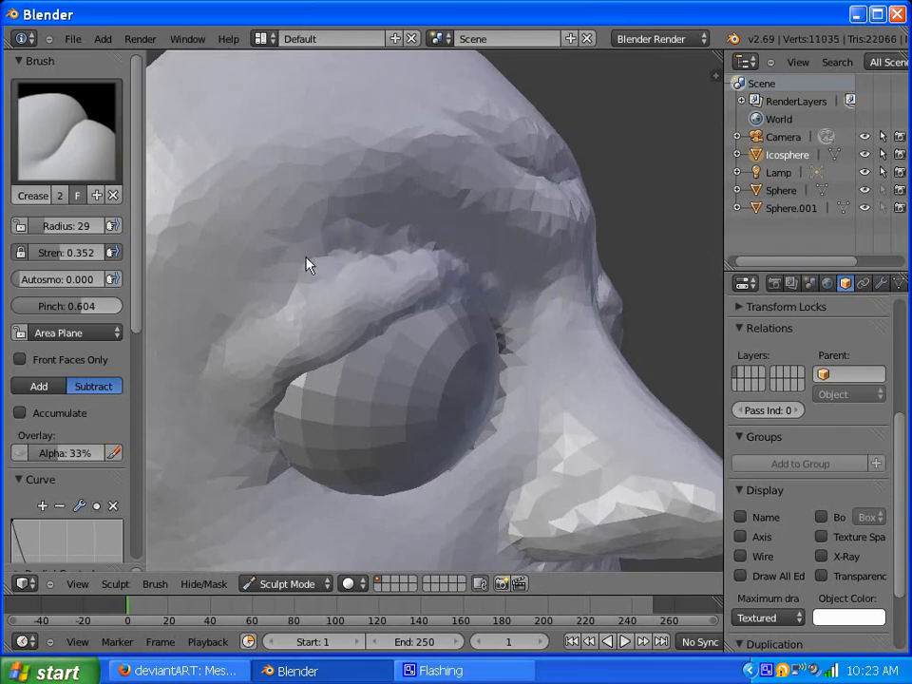
- Switch to the Flatten/Contrast brush and give it the Root falloff curve preset
{"action": "left_click", "coordinate": [69, 167]}
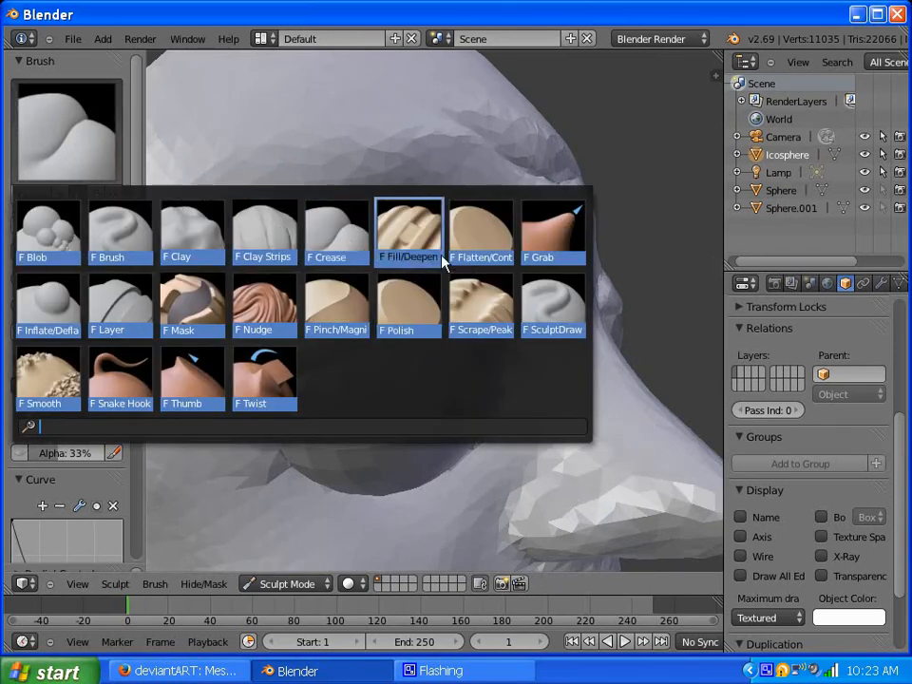
{"action": "left_click", "coordinate": [479, 250]}
{"action": "mouse_move", "coordinate": [425, 267]}
{"action": "middle_mouse_down"}
{"action": "mouse_move", "coordinate": [434, 226]}
{"action": "mouse_move", "coordinate": [408, 181]}
{"action": "middle_mouse_up"}
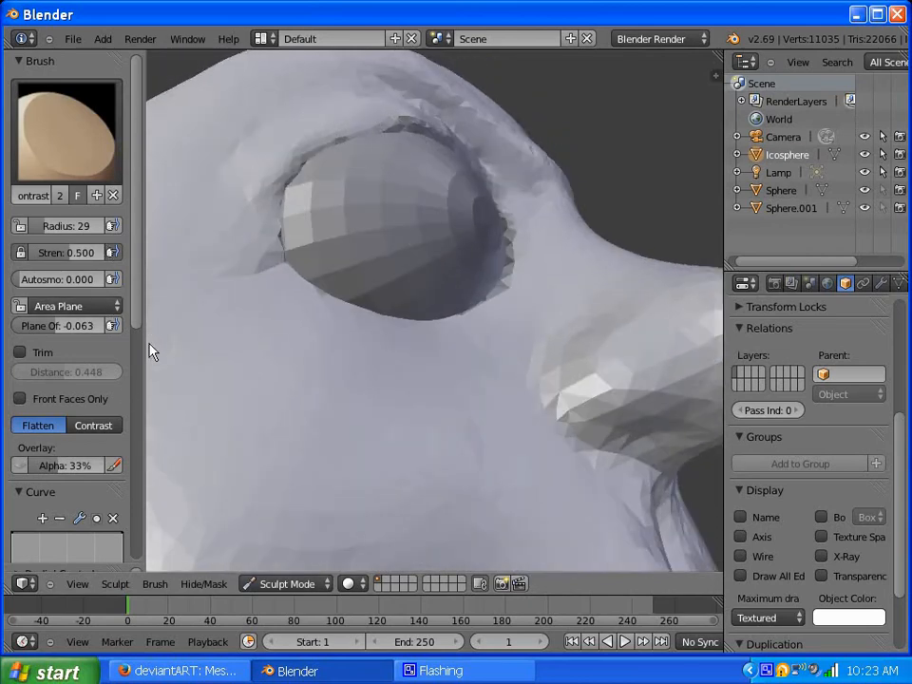
{"action": "left_click_drag", "start_coordinate": [137, 305], "coordinate": [139, 437]}
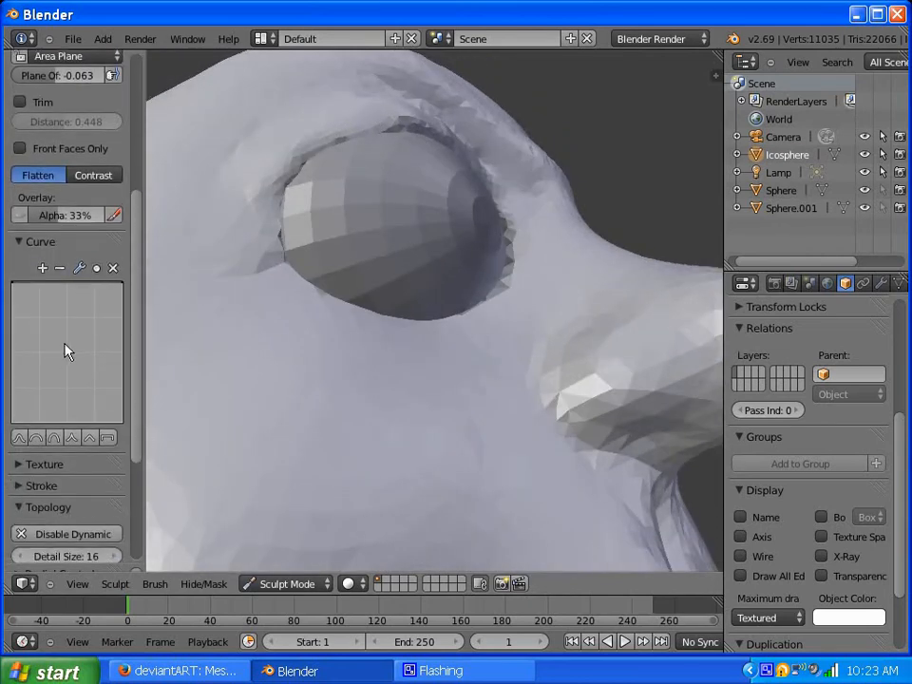
{"action": "left_click", "coordinate": [56, 438]}
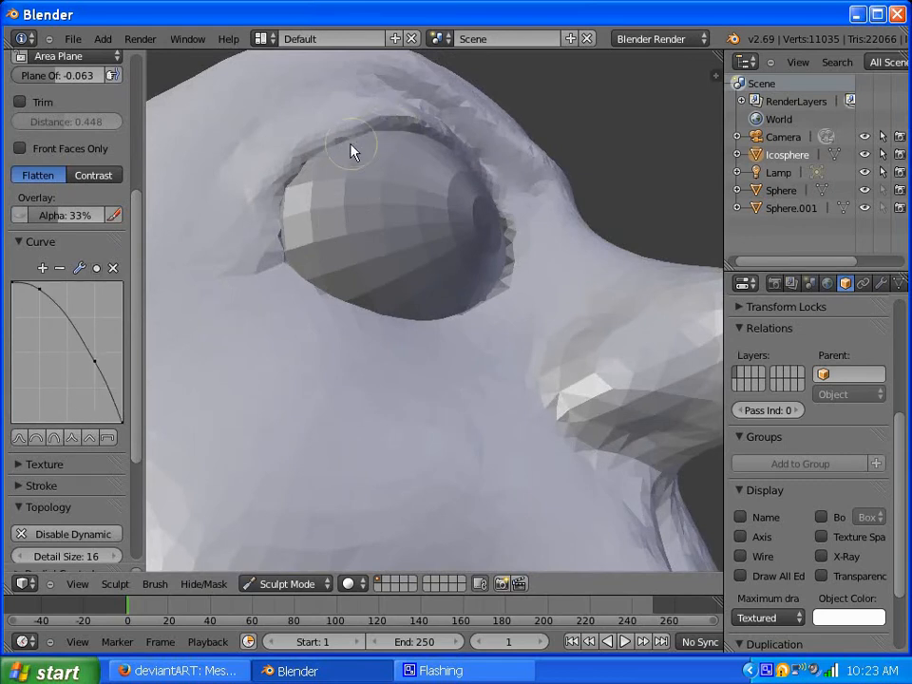
- Flatten the upper eyelid rim of the character's right eye from below, from the inner to the outer corner
{"action": "left_click_drag", "start_coordinate": [337, 153], "coordinate": [281, 196]}
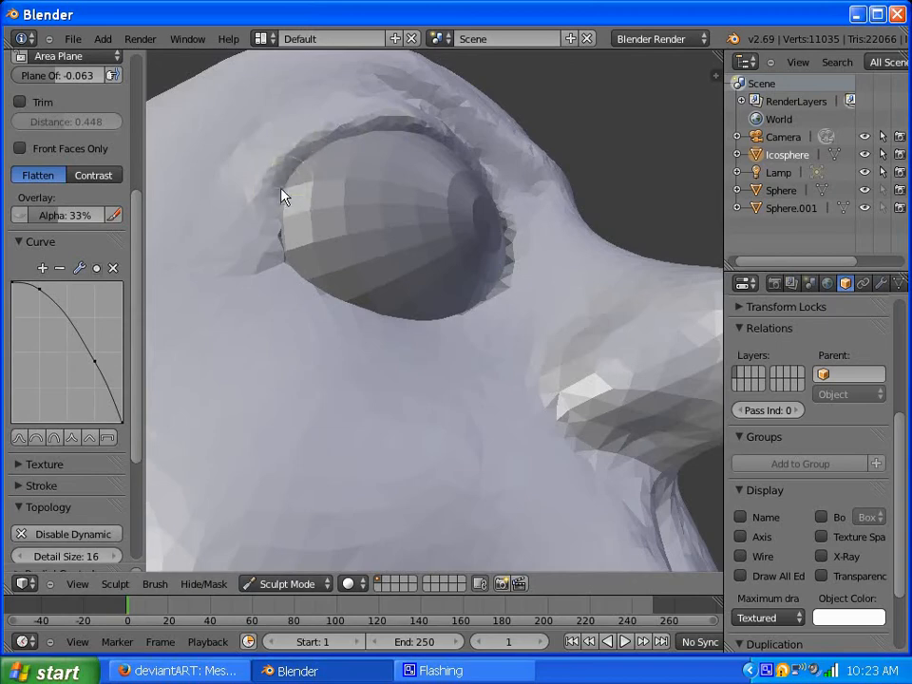
{"action": "mouse_move", "coordinate": [383, 132]}
{"action": "left_mouse_down"}
{"action": "mouse_move", "coordinate": [440, 141]}
{"action": "mouse_move", "coordinate": [447, 164]}
{"action": "left_mouse_up"}
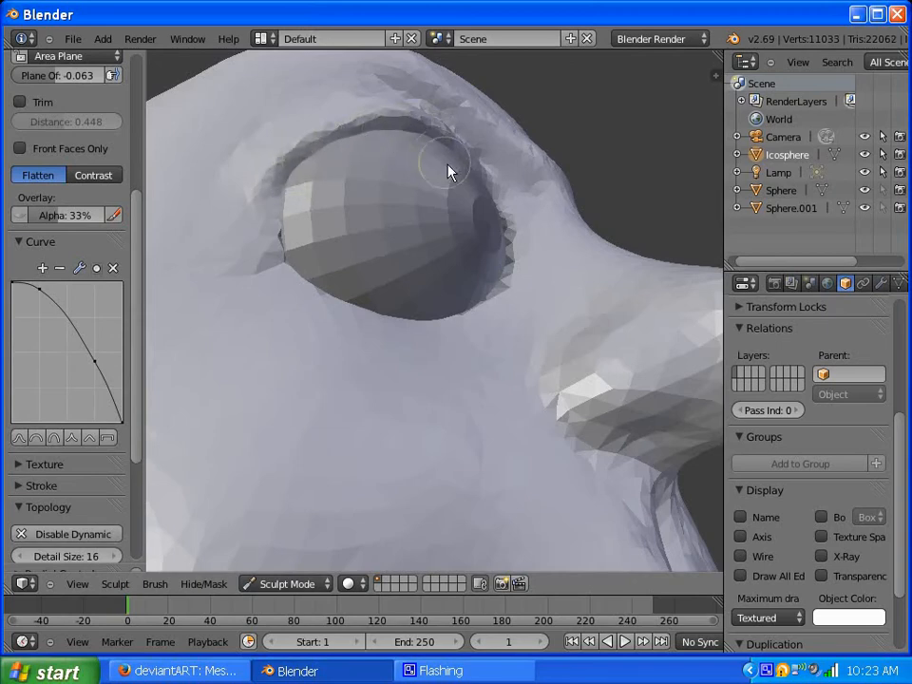
{"action": "mouse_move", "coordinate": [447, 172]}
{"action": "middle_mouse_down"}
{"action": "mouse_move", "coordinate": [369, 210]}
{"action": "mouse_move", "coordinate": [340, 261]}
{"action": "mouse_move", "coordinate": [326, 267]}
{"action": "mouse_move", "coordinate": [361, 199]}
{"action": "middle_mouse_up"}
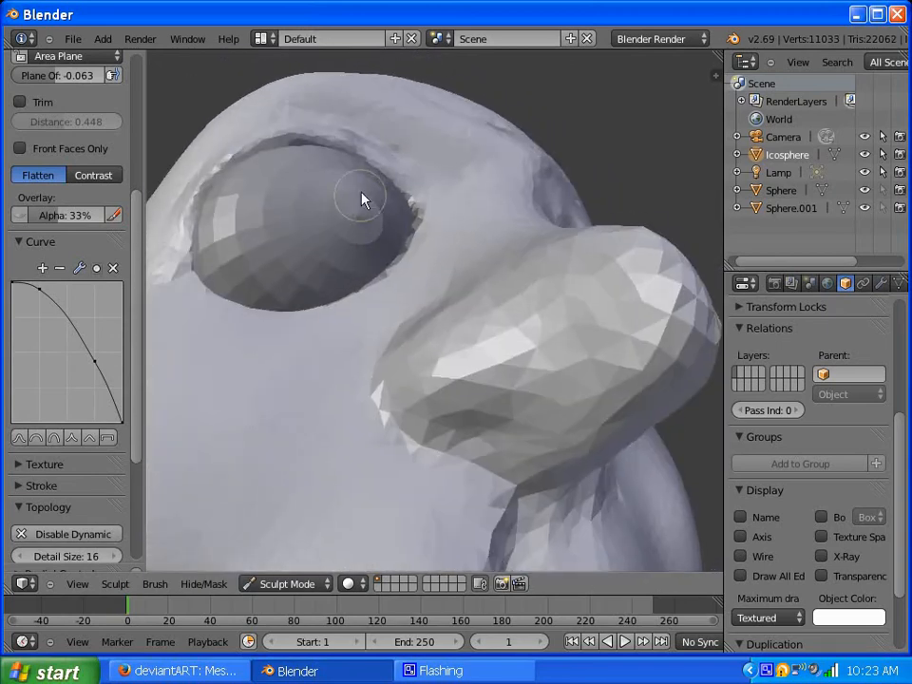
{"action": "mouse_move", "coordinate": [369, 180]}
{"action": "left_mouse_down"}
{"action": "mouse_move", "coordinate": [313, 156]}
{"action": "mouse_move", "coordinate": [315, 148]}
{"action": "mouse_move", "coordinate": [331, 157]}
{"action": "left_mouse_up"}
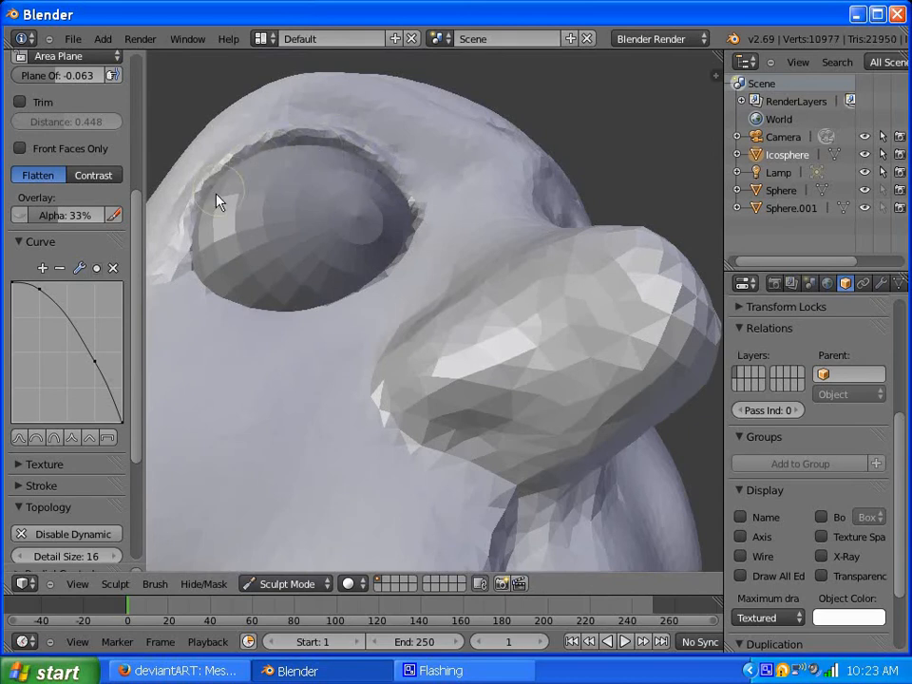
{"action": "left_click_drag", "start_coordinate": [217, 201], "coordinate": [350, 191]}
- Flatten the upper eyelid rim of the character's left eye from its outer corner inward
{"action": "mouse_move", "coordinate": [349, 191]}
{"action": "middle_mouse_down"}
{"action": "mouse_move", "coordinate": [329, 257]}
{"action": "mouse_move", "coordinate": [291, 234]}
{"action": "mouse_move", "coordinate": [268, 178]}
{"action": "mouse_move", "coordinate": [393, 210]}
{"action": "middle_mouse_up"}
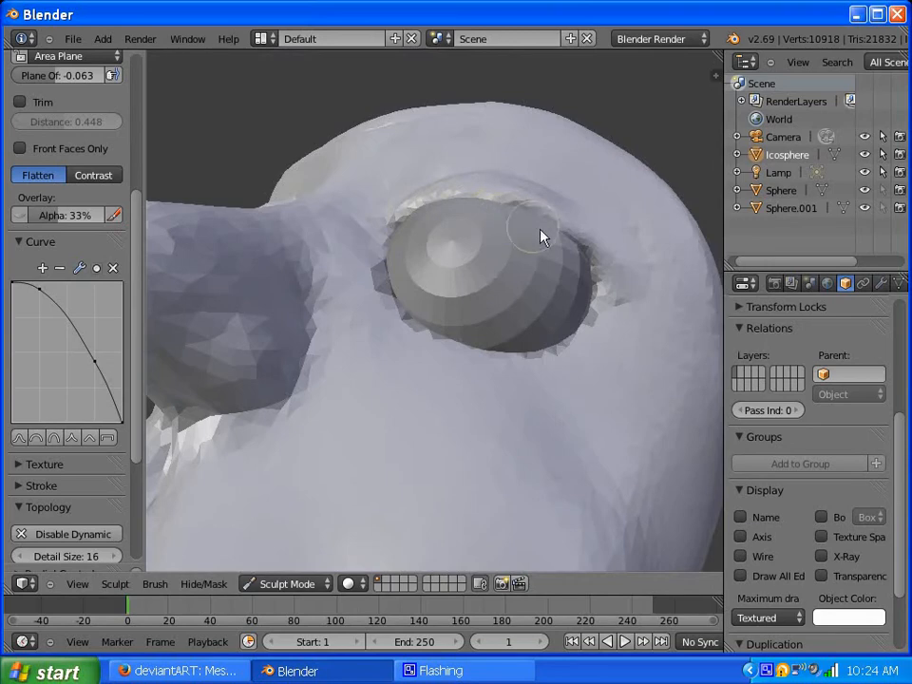
{"action": "left_click_drag", "start_coordinate": [595, 271], "coordinate": [487, 244]}
{"action": "mouse_move", "coordinate": [486, 244]}
{"action": "middle_mouse_down"}
{"action": "mouse_move", "coordinate": [435, 313]}
{"action": "mouse_move", "coordinate": [492, 301]}
{"action": "mouse_move", "coordinate": [484, 299]}
{"action": "mouse_move", "coordinate": [573, 312]}
{"action": "mouse_move", "coordinate": [479, 246]}
{"action": "mouse_move", "coordinate": [486, 280]}
{"action": "middle_mouse_up"}
{"action": "scroll", "coordinate": [481, 306], "scroll_direction": "down", "scroll_amount": 6}
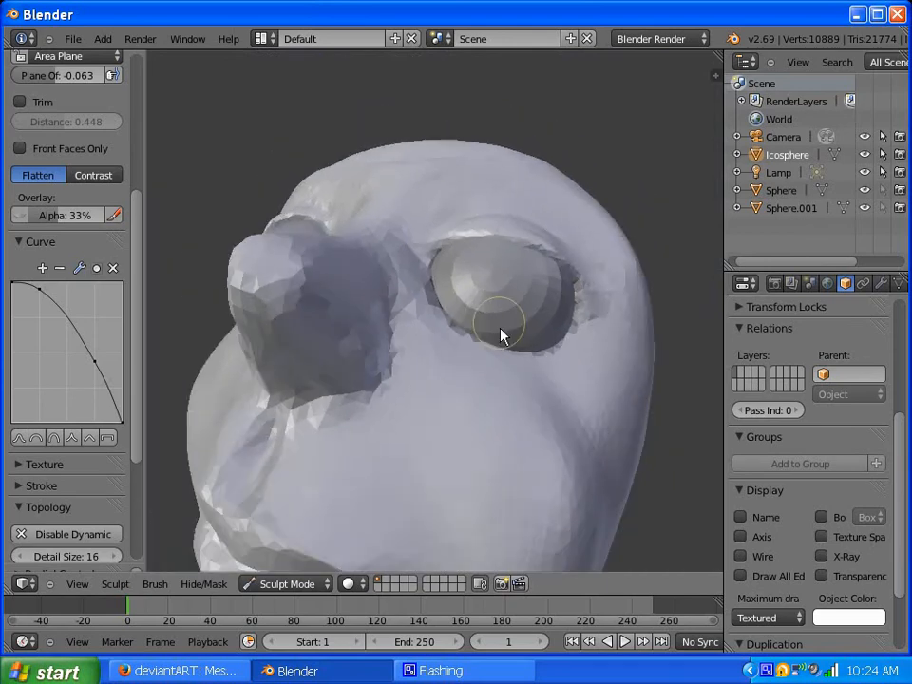
{"action": "mouse_move", "coordinate": [481, 466]}
{"action": "middle_mouse_down"}
{"action": "mouse_move", "coordinate": [418, 315]}
{"action": "mouse_move", "coordinate": [438, 355]}
{"action": "mouse_move", "coordinate": [491, 356]}
{"action": "middle_mouse_up"}
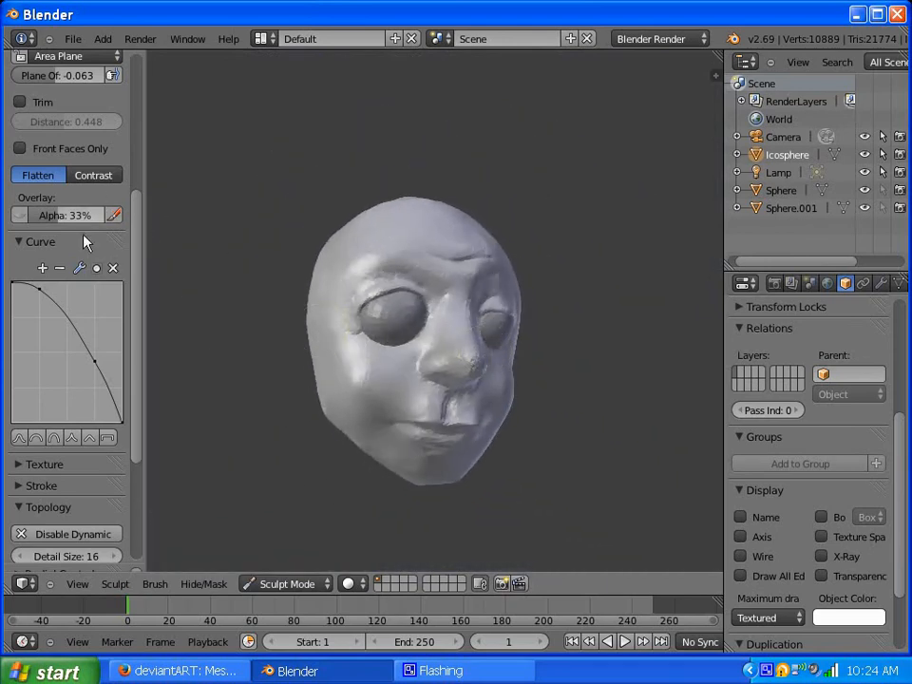
- Flatten the character's right eyelid area with an added falloff point at X 0.61, Y 0.70, and apply the rounded falloff preset
{"action": "left_click", "coordinate": [76, 339]}
{"action": "left_click_drag", "start_coordinate": [78, 342], "coordinate": [81, 330]}
{"action": "left_click_drag", "start_coordinate": [378, 303], "coordinate": [362, 340]}
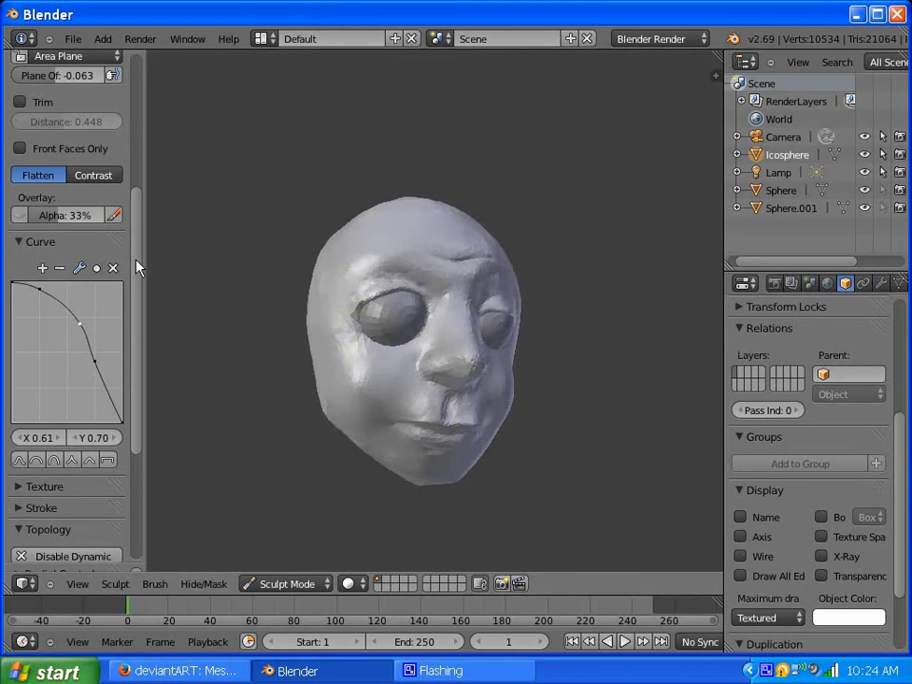
{"action": "left_click", "coordinate": [54, 463]}
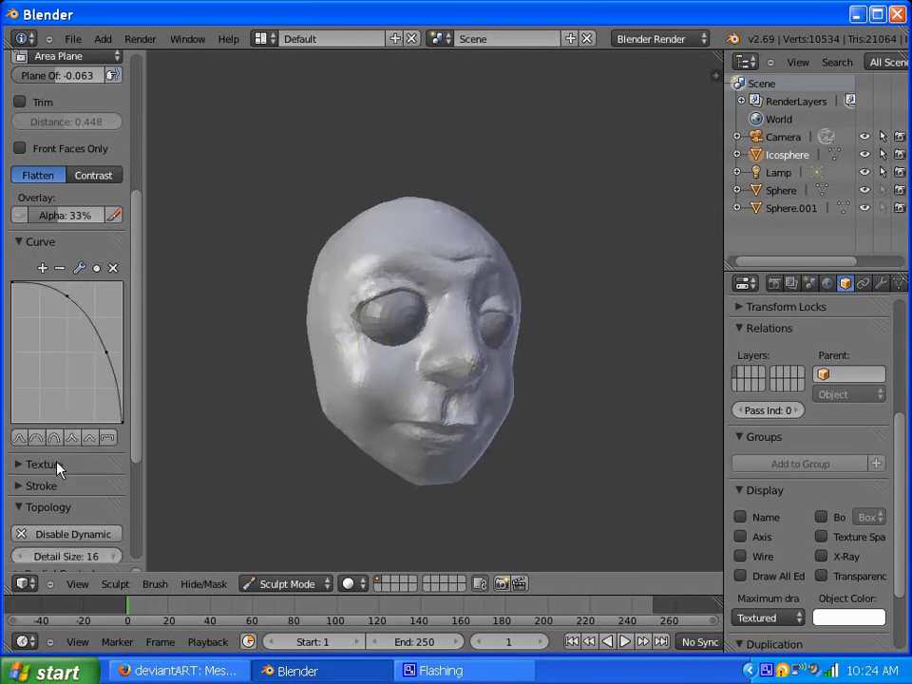
- Try several falloff presets on the Flatten brush's curve and settle on the Smooth preset
{"action": "left_click", "coordinate": [56, 441]}
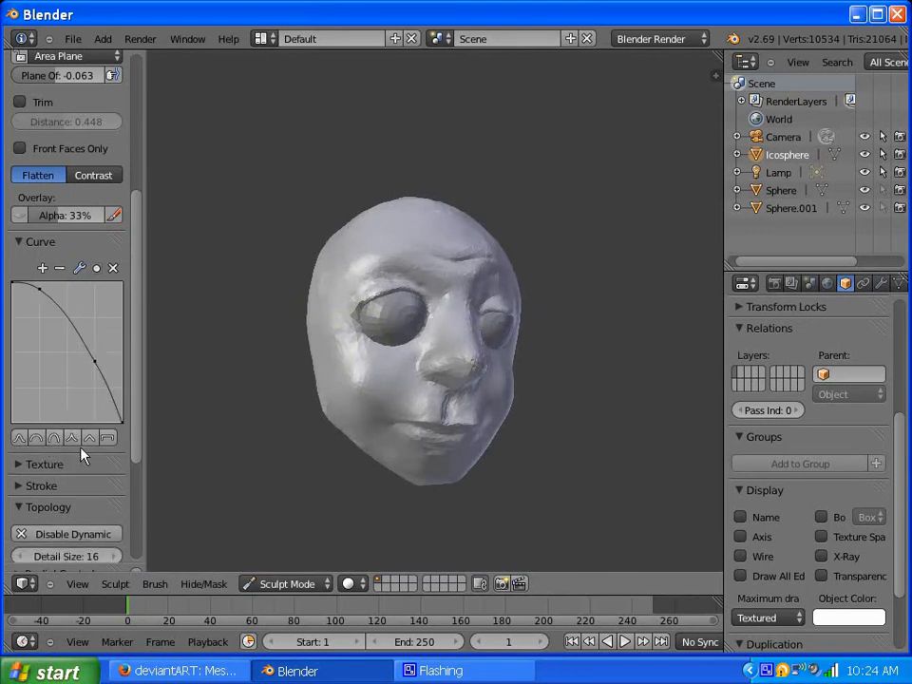
{"action": "left_click", "coordinate": [89, 438]}
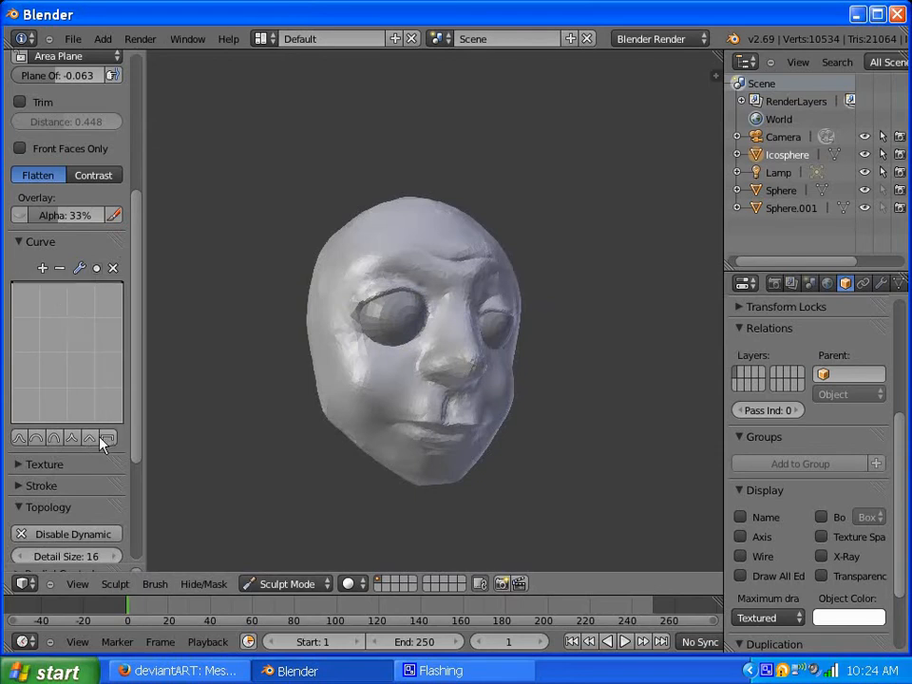
{"action": "left_click", "coordinate": [73, 439]}
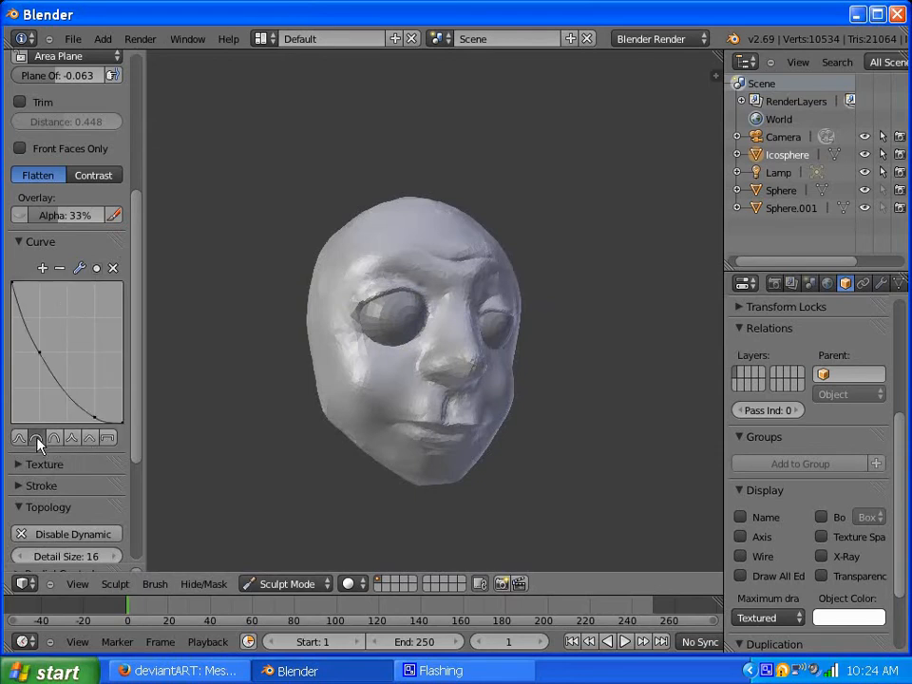
{"action": "left_click", "coordinate": [36, 440]}
{"action": "left_click", "coordinate": [20, 440]}
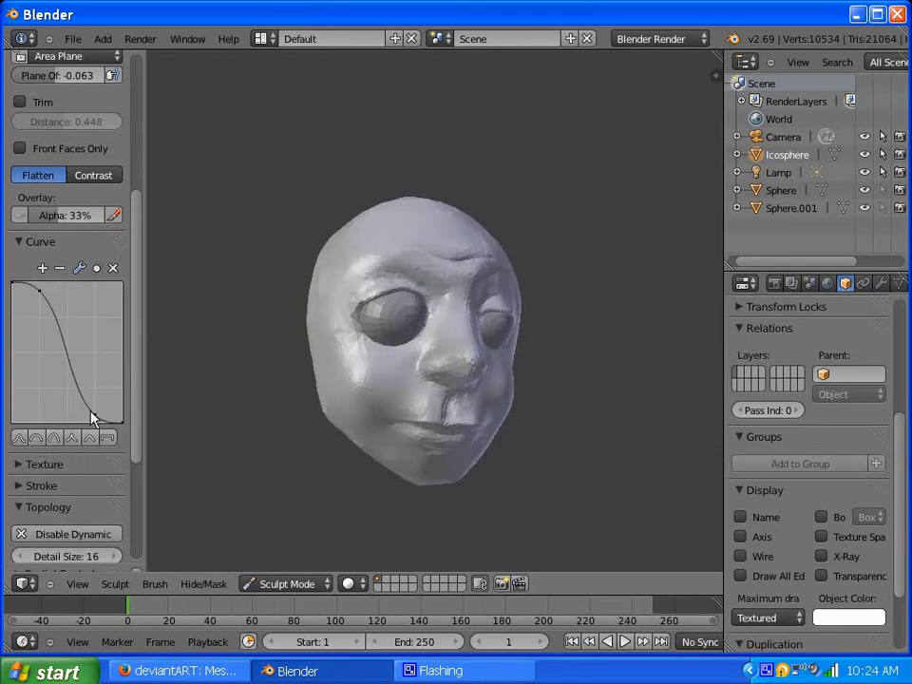
- Switch to the Crease brush and try a short crease at the outer corner of the character's left upper eyelid
{"action": "mouse_move", "coordinate": [138, 318]}
{"action": "left_mouse_down"}
{"action": "mouse_move", "coordinate": [129, 189]}
{"action": "mouse_move", "coordinate": [114, 152]}
{"action": "left_mouse_up"}
{"action": "left_click", "coordinate": [85, 154]}
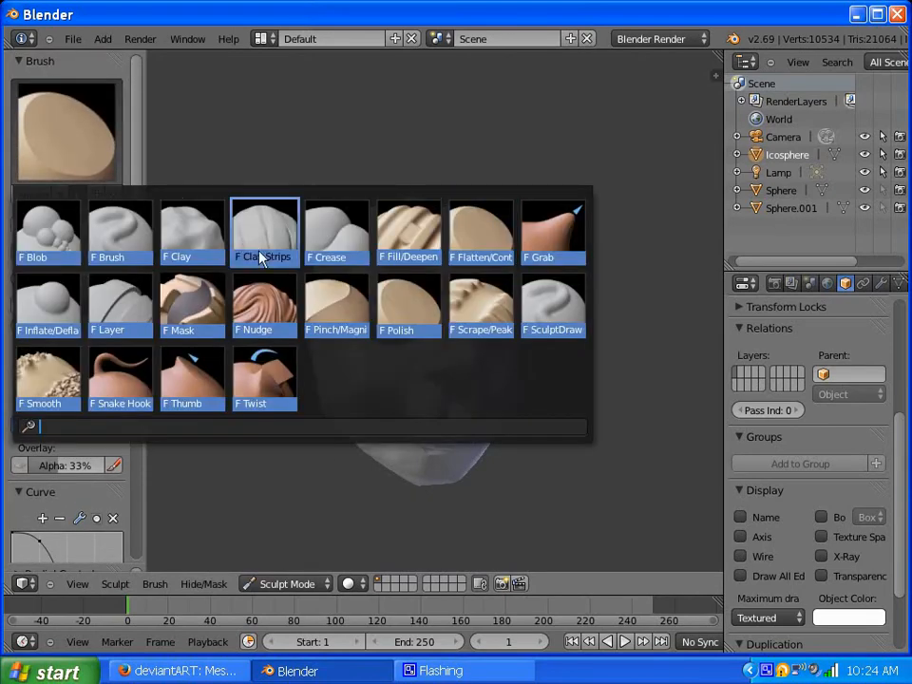
{"action": "left_click", "coordinate": [332, 249]}
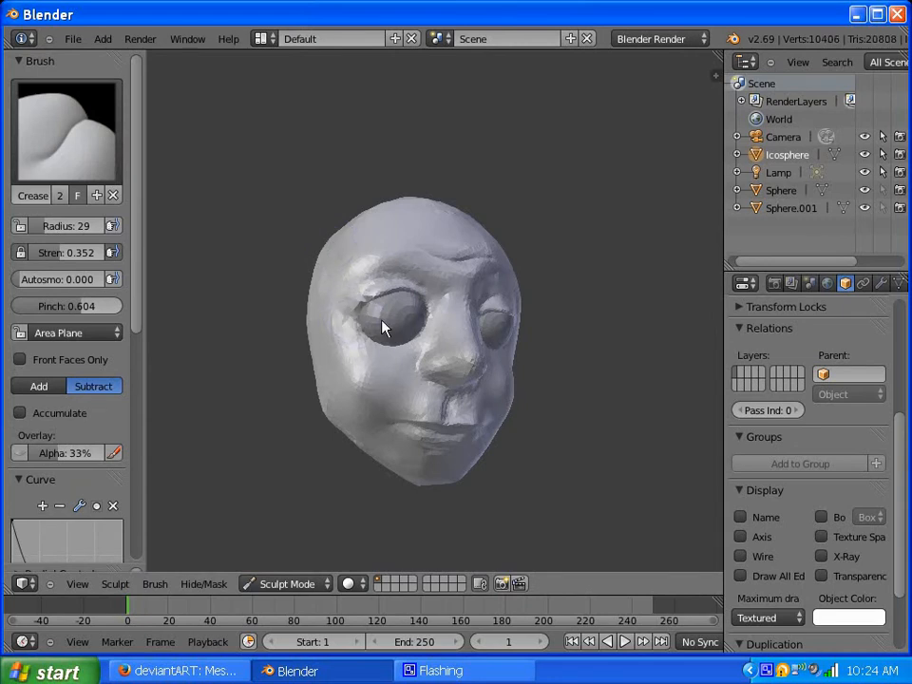
{"action": "middle_click_drag", "start_coordinate": [383, 326], "coordinate": [305, 321]}
{"action": "mouse_move", "coordinate": [490, 351]}
{"action": "middle_mouse_down"}
{"action": "mouse_move", "coordinate": [425, 331]}
{"action": "mouse_move", "coordinate": [418, 340]}
{"action": "mouse_move", "coordinate": [450, 373]}
{"action": "middle_mouse_up"}
{"action": "scroll", "coordinate": [444, 300], "scroll_direction": "up", "scroll_amount": 5}
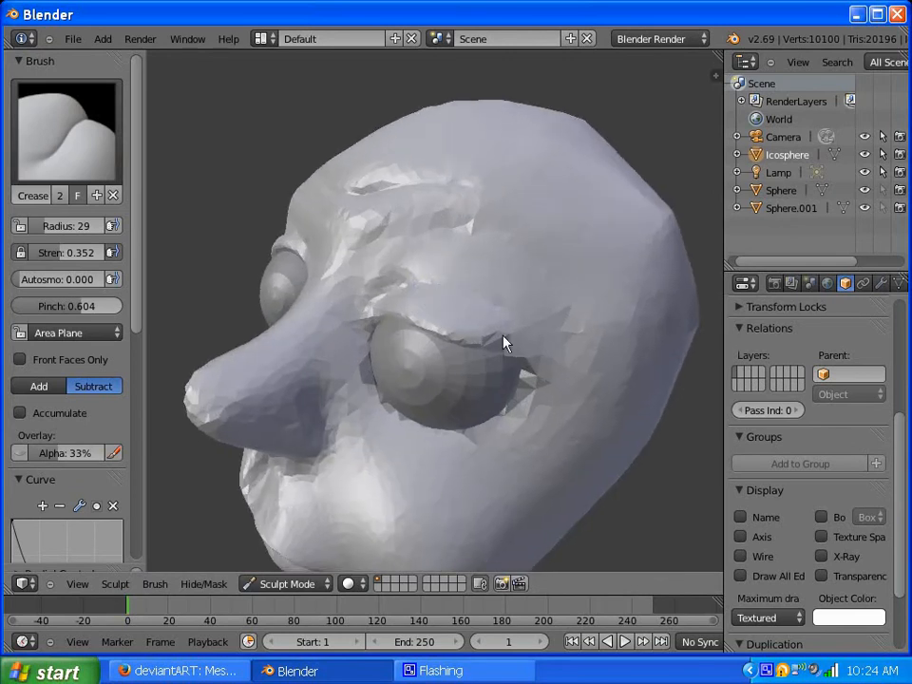
{"action": "left_click_drag", "start_coordinate": [525, 326], "coordinate": [528, 332]}
- Undo the crease stroke and the recent flattening strokes on the upper eyelids
{"action": "key", "text": "ctrl+z"}
{"action": "key", "text": "ctrl+z"}
{"action": "middle_click_drag", "start_coordinate": [372, 275], "coordinate": [492, 283]}
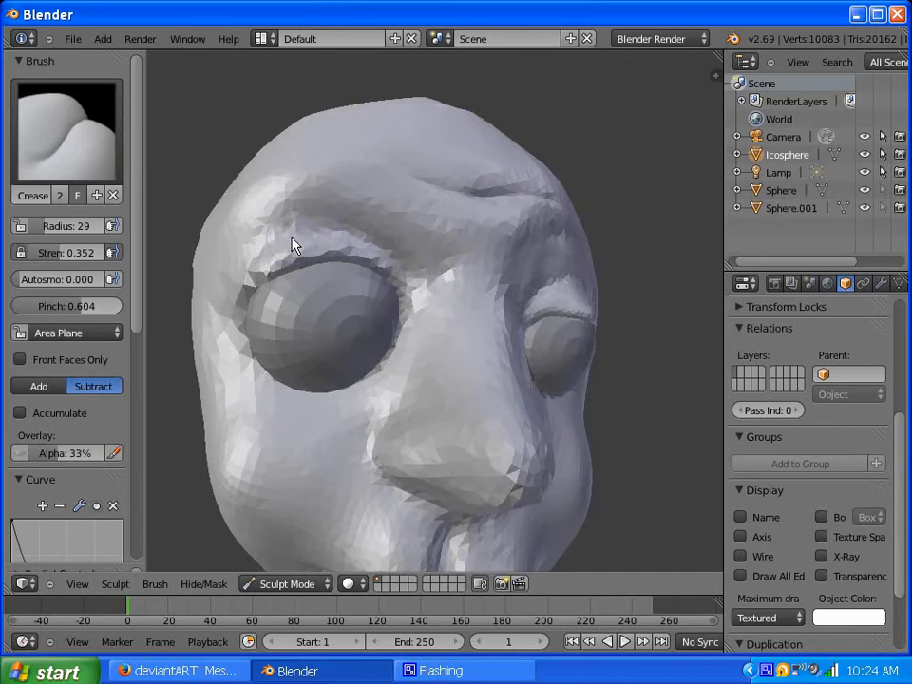
{"action": "key", "text": "ctrl+z"}
{"action": "key", "text": "ctrl+z"}
- Switch to the Polish brush and smooth the upper eyelid of the character's right eye
{"action": "mouse_move", "coordinate": [387, 326]}
{"action": "middle_mouse_down"}
{"action": "mouse_move", "coordinate": [342, 281]}
{"action": "mouse_move", "coordinate": [234, 285]}
{"action": "middle_mouse_up"}
{"action": "left_click", "coordinate": [65, 170]}
{"action": "left_click", "coordinate": [408, 306]}
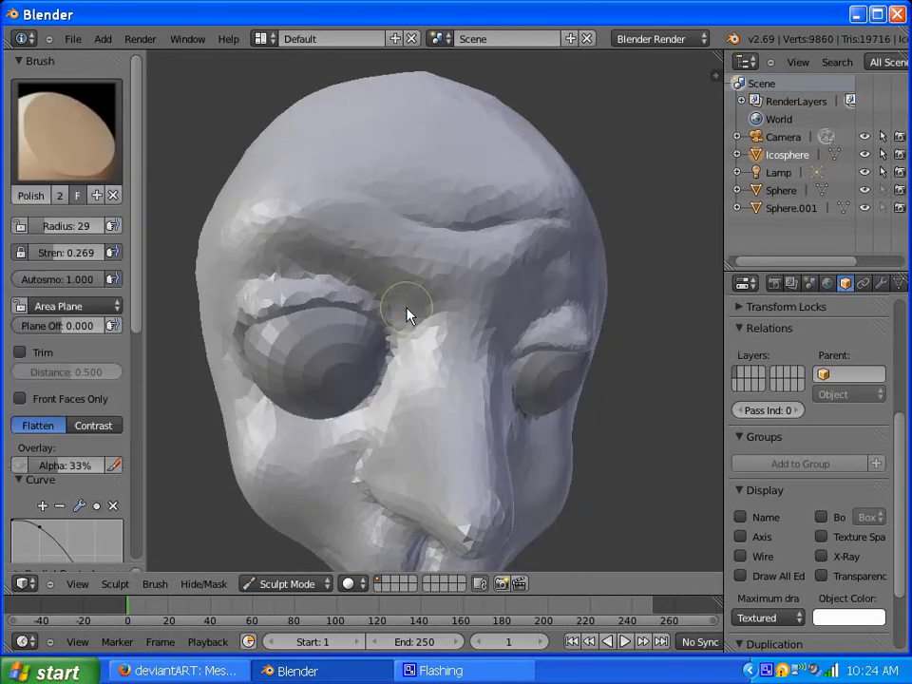
{"action": "left_click_drag", "start_coordinate": [279, 302], "coordinate": [306, 307]}
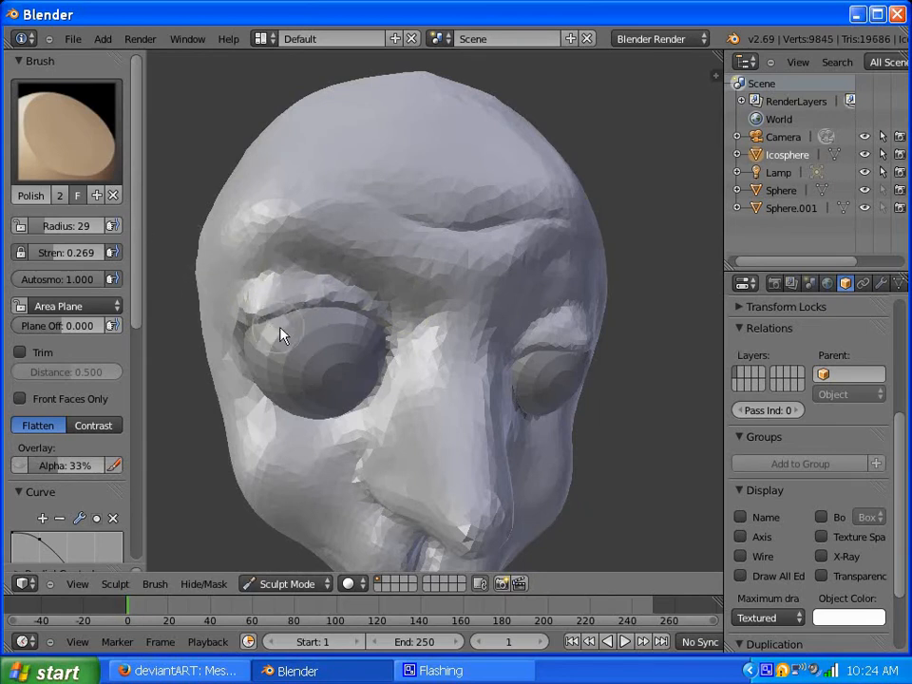
- Set the Polish brush strength to 0.086 and polish the right upper eyelid toward its outer corner
{"action": "key", "text": "f"}
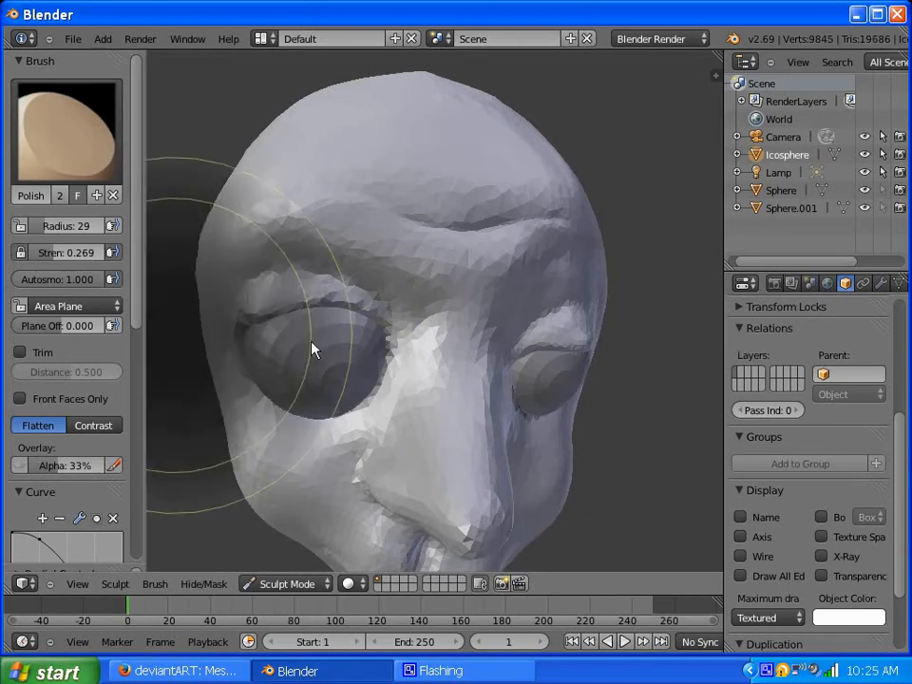
{"action": "left_click", "coordinate": [327, 392]}
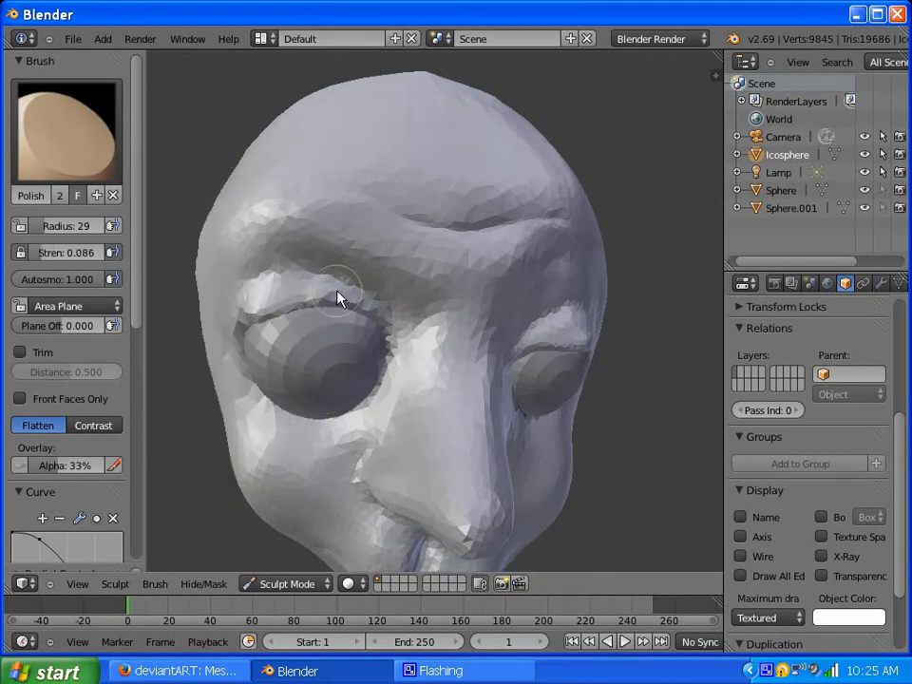
{"action": "mouse_move", "coordinate": [339, 297]}
{"action": "left_mouse_down"}
{"action": "mouse_move", "coordinate": [267, 291]}
{"action": "mouse_move", "coordinate": [228, 323]}
{"action": "left_mouse_up"}
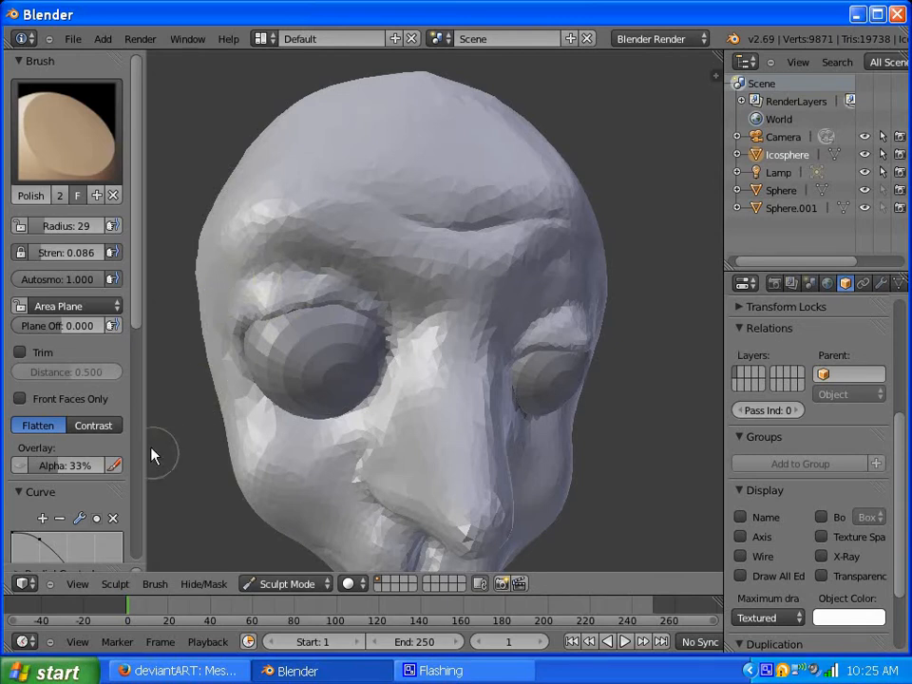
- Set the Polish brush's autosmooth to 0.271 and lightly polish the upper eyelids of both eyes
{"action": "left_click_drag", "start_coordinate": [139, 317], "coordinate": [146, 345]}
{"action": "left_click_drag", "start_coordinate": [68, 224], "coordinate": [16, 228]}
{"action": "mouse_move", "coordinate": [258, 280]}
{"action": "left_mouse_down"}
{"action": "mouse_move", "coordinate": [317, 284]}
{"action": "mouse_move", "coordinate": [384, 318]}
{"action": "mouse_move", "coordinate": [246, 316]}
{"action": "mouse_move", "coordinate": [251, 322]}
{"action": "mouse_move", "coordinate": [413, 270]}
{"action": "mouse_move", "coordinate": [485, 287]}
{"action": "left_mouse_up"}
{"action": "middle_click_drag", "start_coordinate": [486, 287], "coordinate": [404, 276]}
{"action": "left_click_drag", "start_coordinate": [425, 338], "coordinate": [516, 359]}
{"action": "left_click_drag", "start_coordinate": [393, 165], "coordinate": [447, 228]}
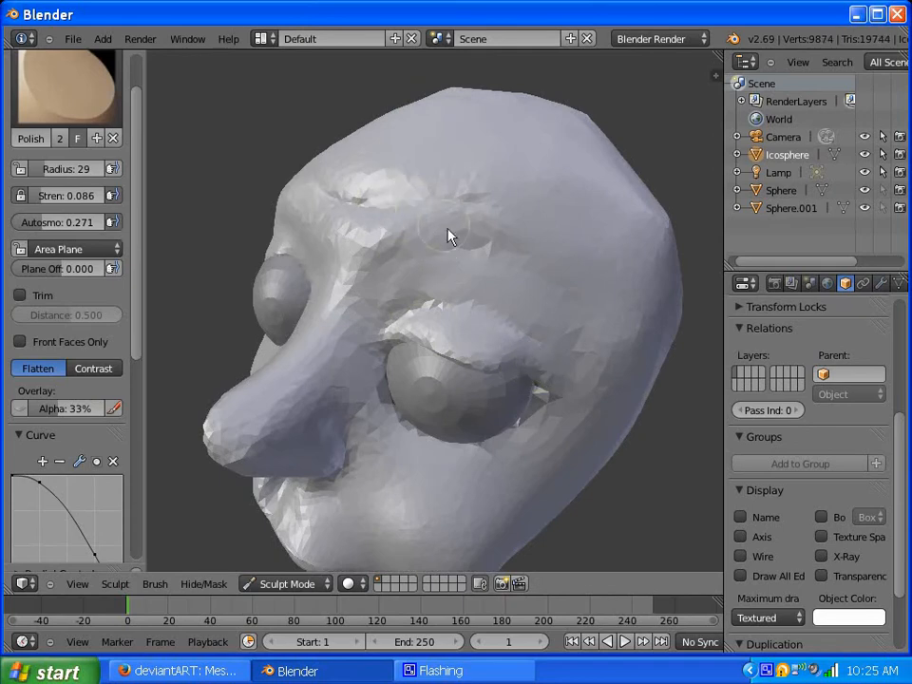
- Examine the whole head and both eyelids from either side
{"action": "mouse_move", "coordinate": [448, 228]}
{"action": "middle_mouse_down"}
{"action": "mouse_move", "coordinate": [432, 235]}
{"action": "mouse_move", "coordinate": [439, 214]}
{"action": "middle_mouse_up"}
{"action": "middle_click_drag", "start_coordinate": [410, 350], "coordinate": [434, 469], "text": "ctrl"}
{"action": "middle_click_drag", "start_coordinate": [371, 373], "coordinate": [333, 366]}
{"action": "left_click_drag", "start_coordinate": [332, 366], "coordinate": [355, 383]}
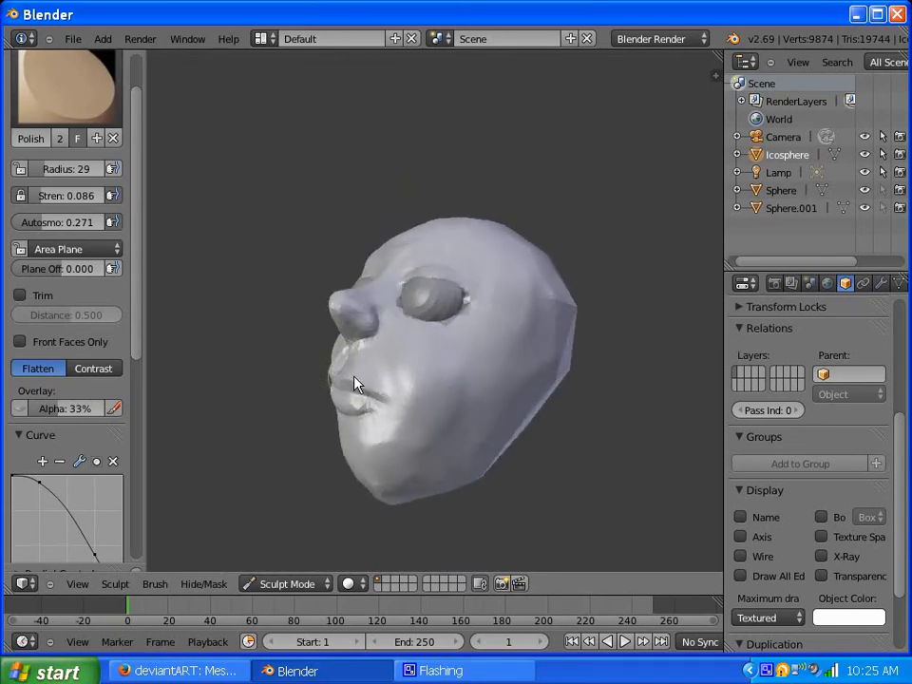
{"action": "middle_click_drag", "start_coordinate": [369, 366], "coordinate": [381, 348]}
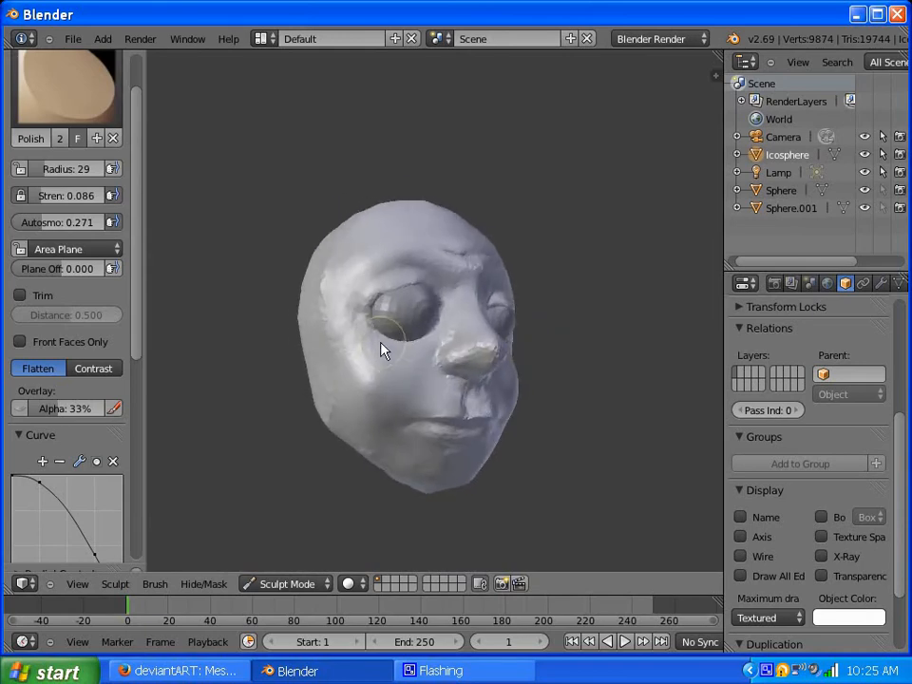
{"action": "left_click_drag", "start_coordinate": [381, 348], "coordinate": [455, 342]}
{"action": "mouse_move", "coordinate": [454, 342]}
{"action": "middle_mouse_down"}
{"action": "mouse_move", "coordinate": [319, 326]}
{"action": "mouse_move", "coordinate": [395, 339]}
{"action": "mouse_move", "coordinate": [481, 315]}
{"action": "mouse_move", "coordinate": [560, 354]}
{"action": "mouse_move", "coordinate": [494, 373]}
{"action": "mouse_move", "coordinate": [424, 353]}
{"action": "middle_mouse_up"}
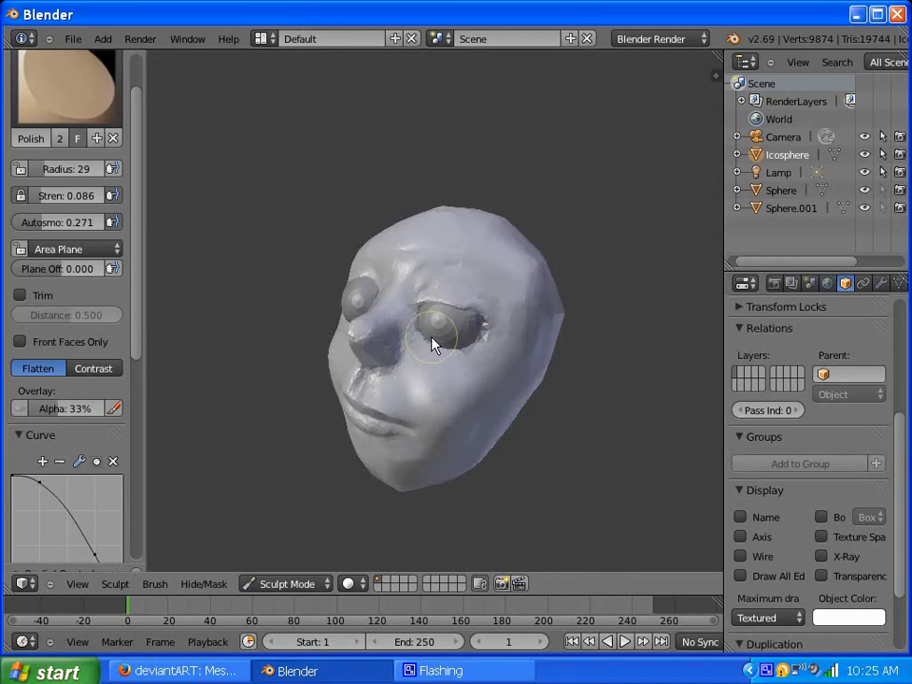
- Switch from sculpting to Object Mode, render a still image of the head, and return to the 3D view
{"action": "left_click", "coordinate": [296, 585]}
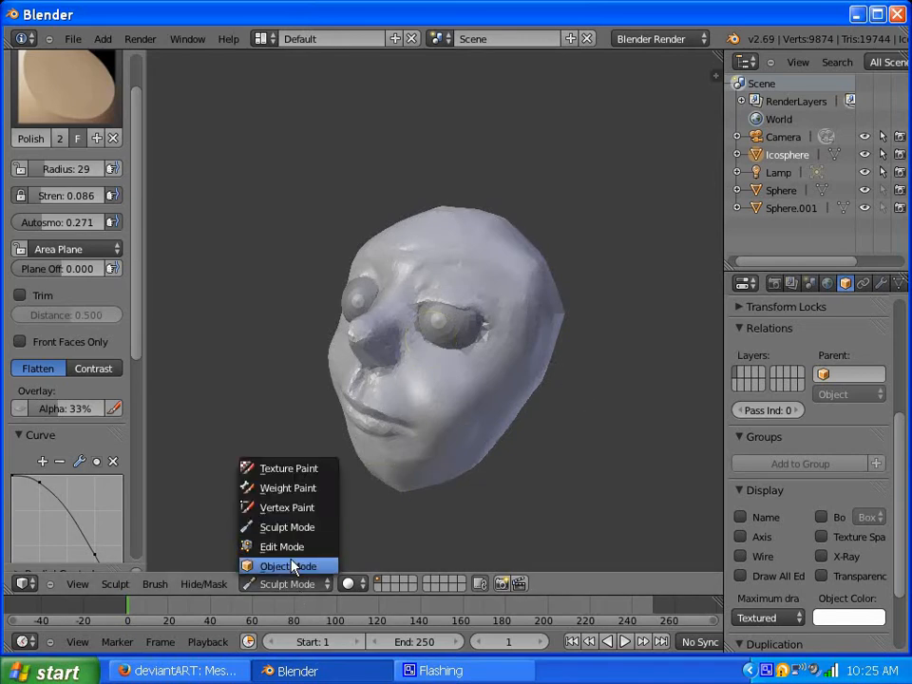
{"action": "left_click", "coordinate": [290, 566]}
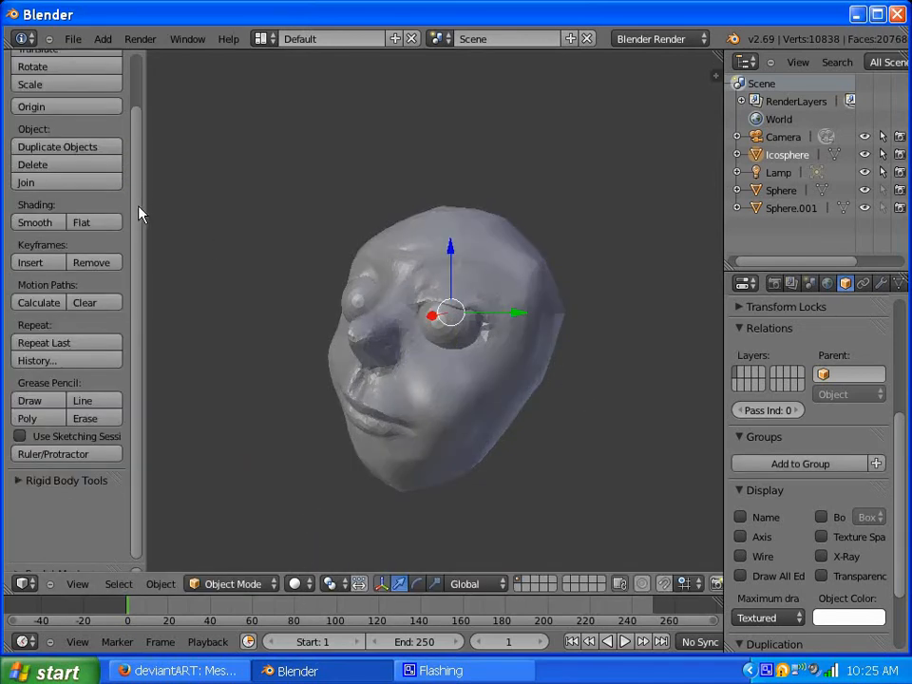
{"action": "left_click_drag", "start_coordinate": [139, 206], "coordinate": [141, 130]}
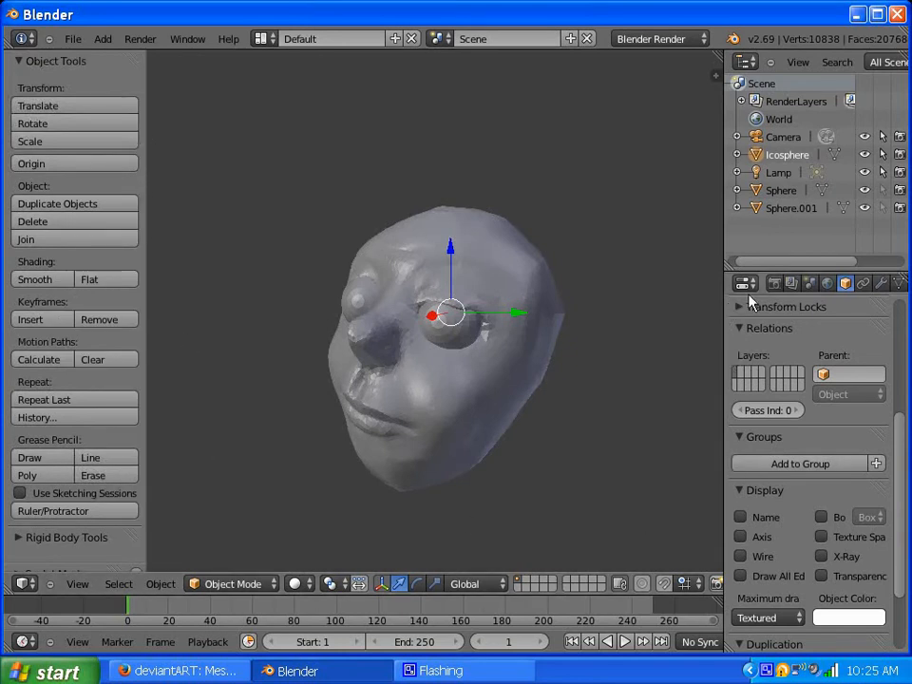
{"action": "left_click", "coordinate": [776, 284]}
{"action": "left_click", "coordinate": [746, 363]}
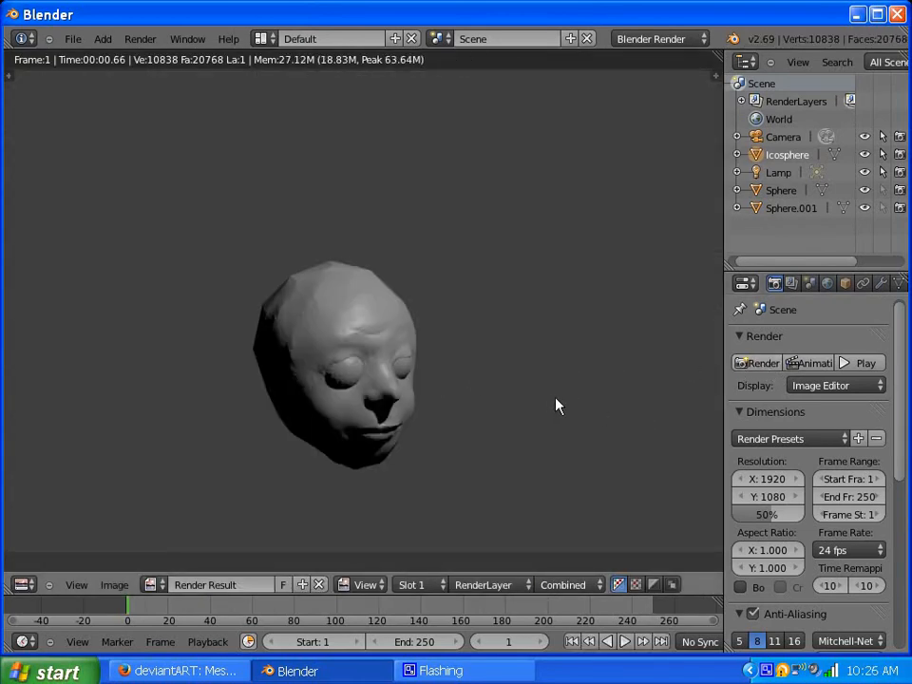
{"action": "key", "text": "Escape"}
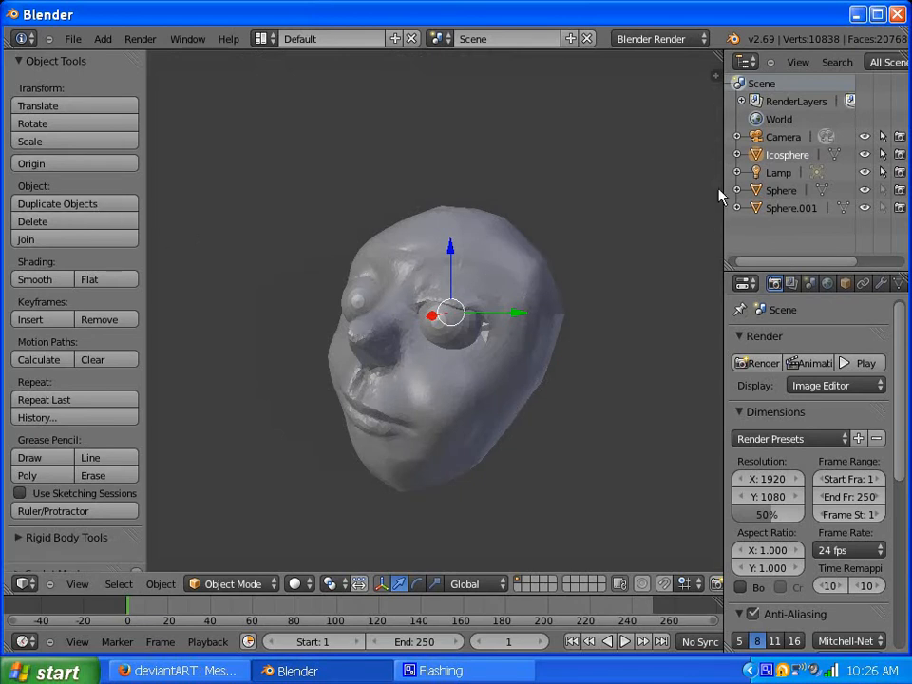
- Apply smooth shading to the head, render it again, and close the render result
{"action": "left_click", "coordinate": [41, 278]}
{"action": "left_click", "coordinate": [757, 362]}
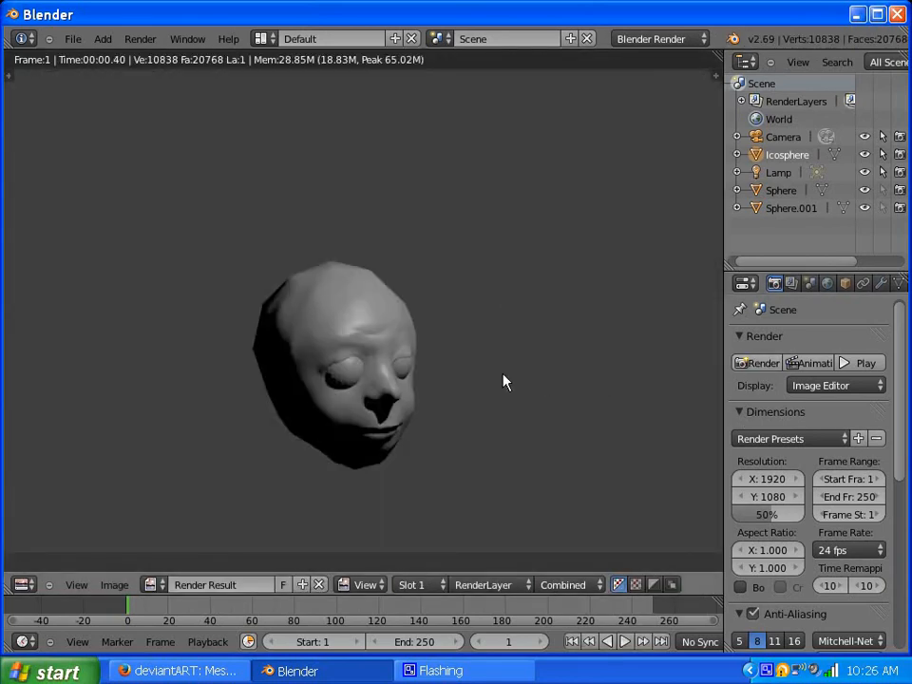
{"action": "key", "text": "Escape"}
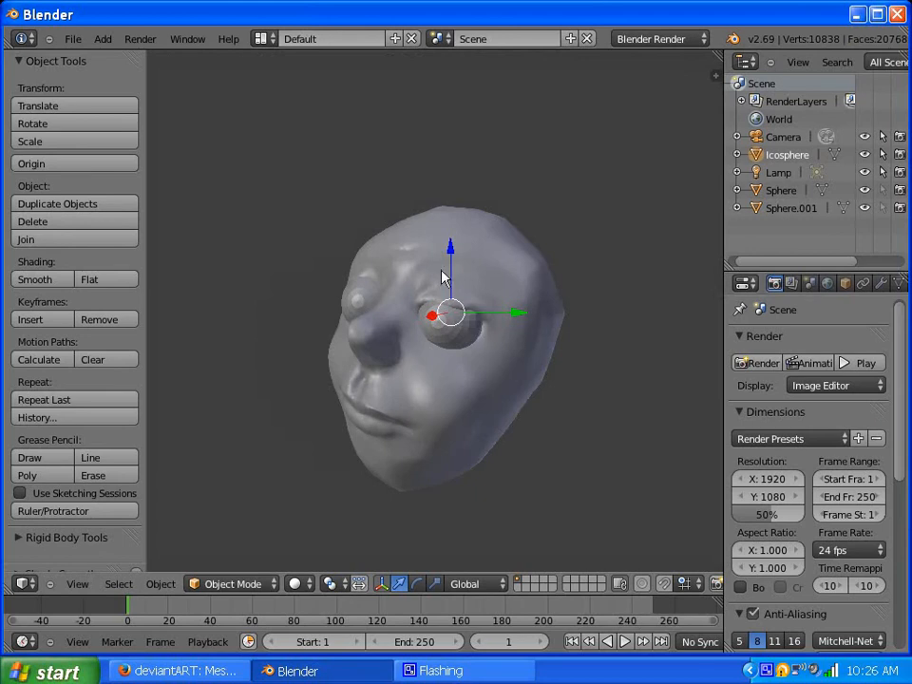
- Look through the camera, select it, and move it closer to the head along its local Z axis
{"action": "key", "text": "KP_0"}
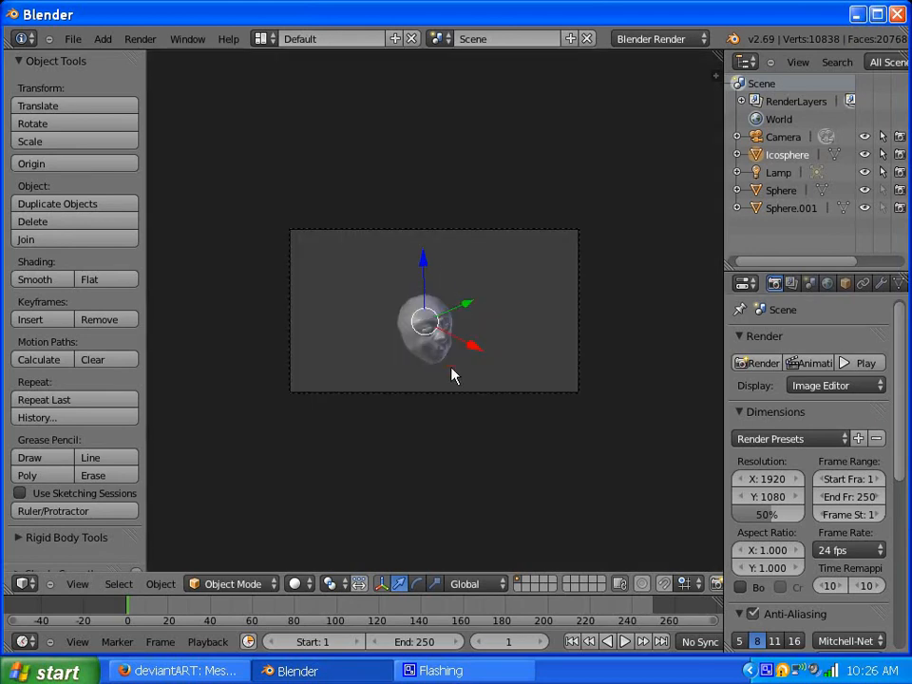
{"action": "right_click", "coordinate": [465, 405]}
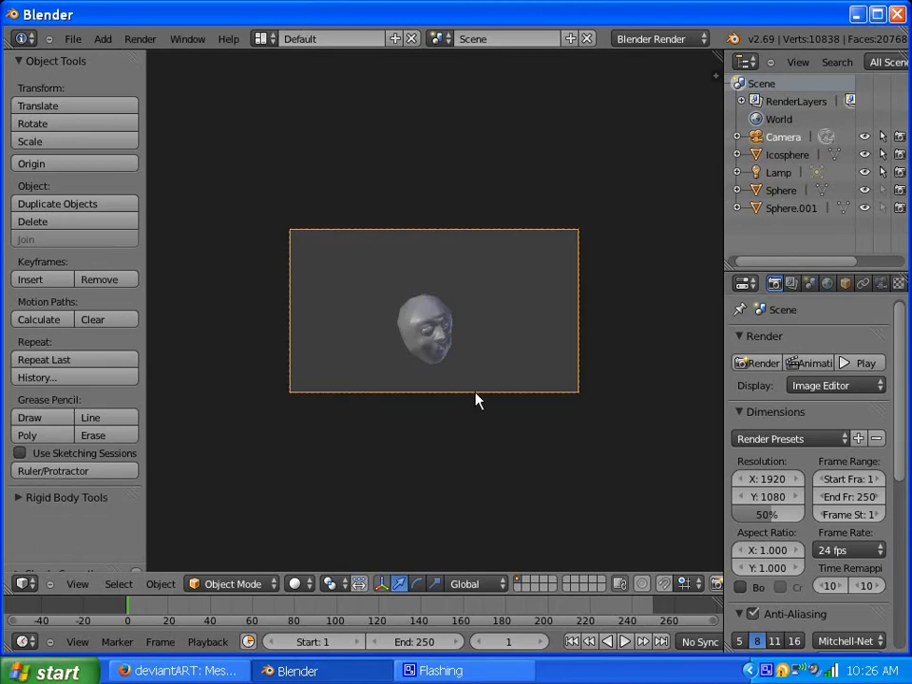
{"action": "key", "text": "g"}
{"action": "key", "text": "z"}
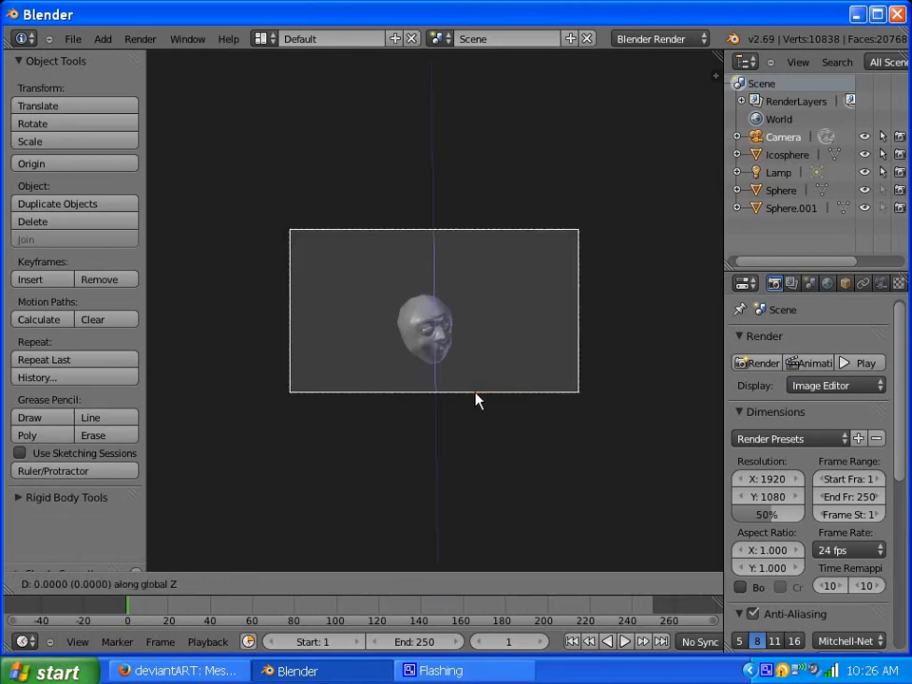
{"action": "key", "text": "z"}
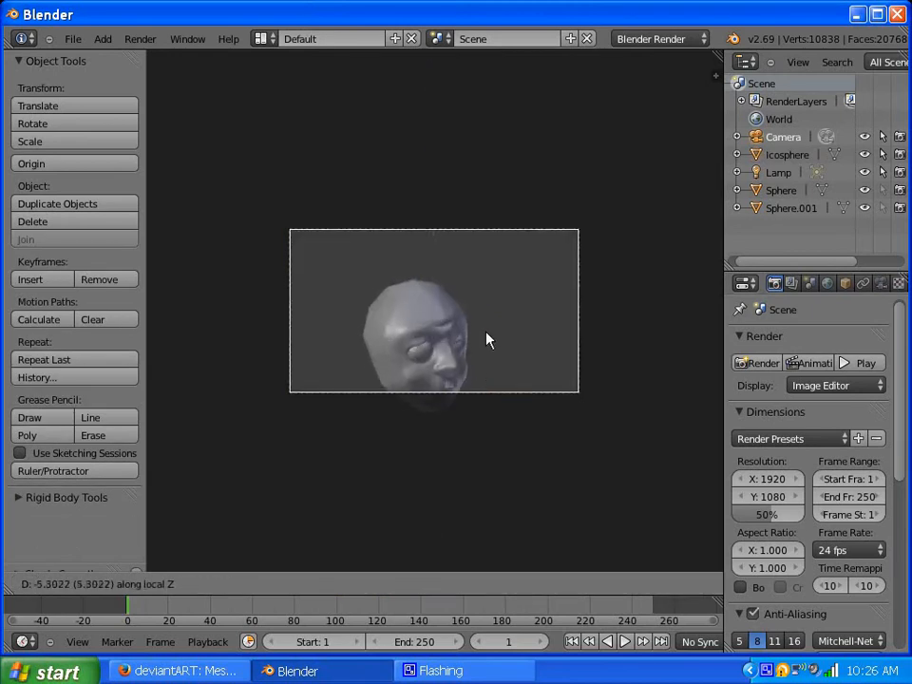
{"action": "left_click", "coordinate": [487, 337]}
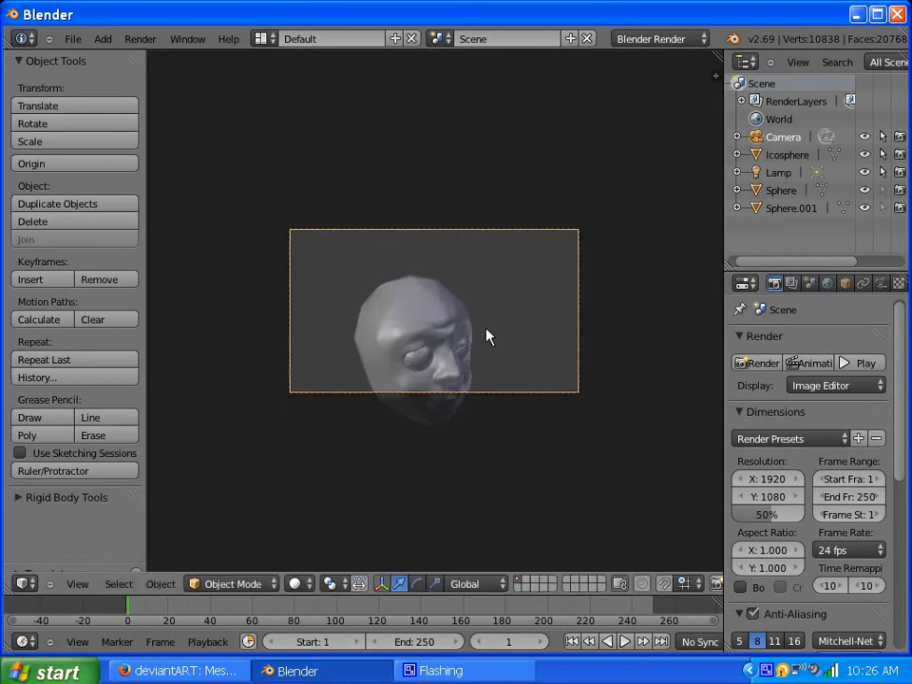
{"action": "key", "text": "KP_0"}
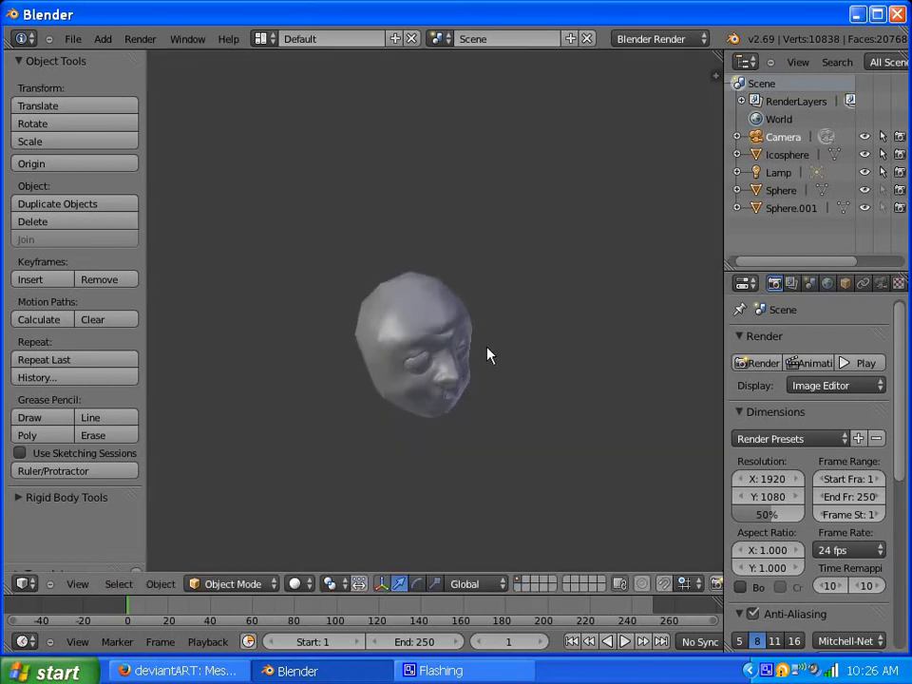
{"action": "key", "text": "n"}
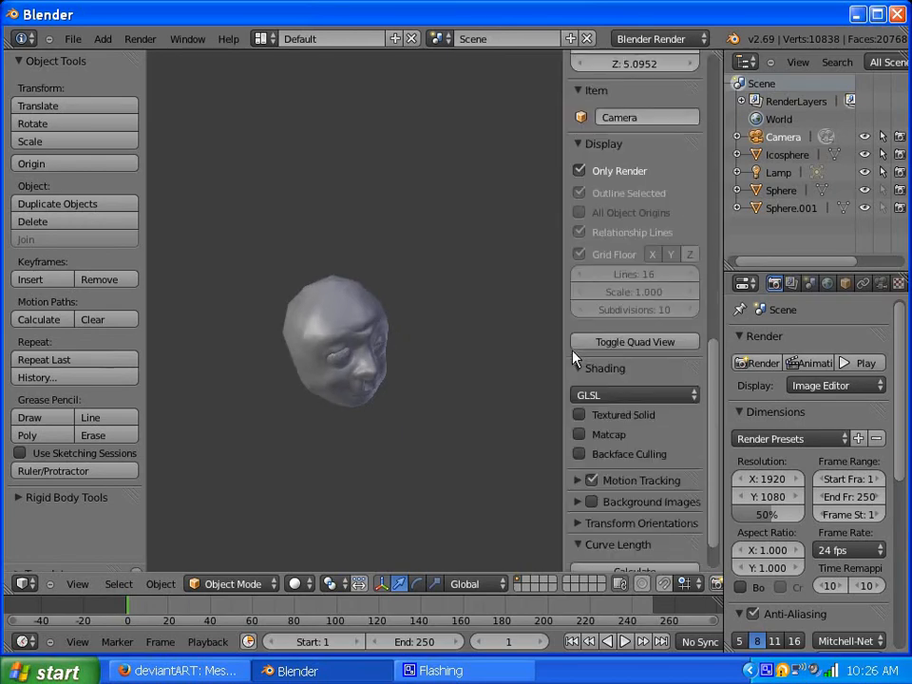
{"action": "key", "text": "n"}
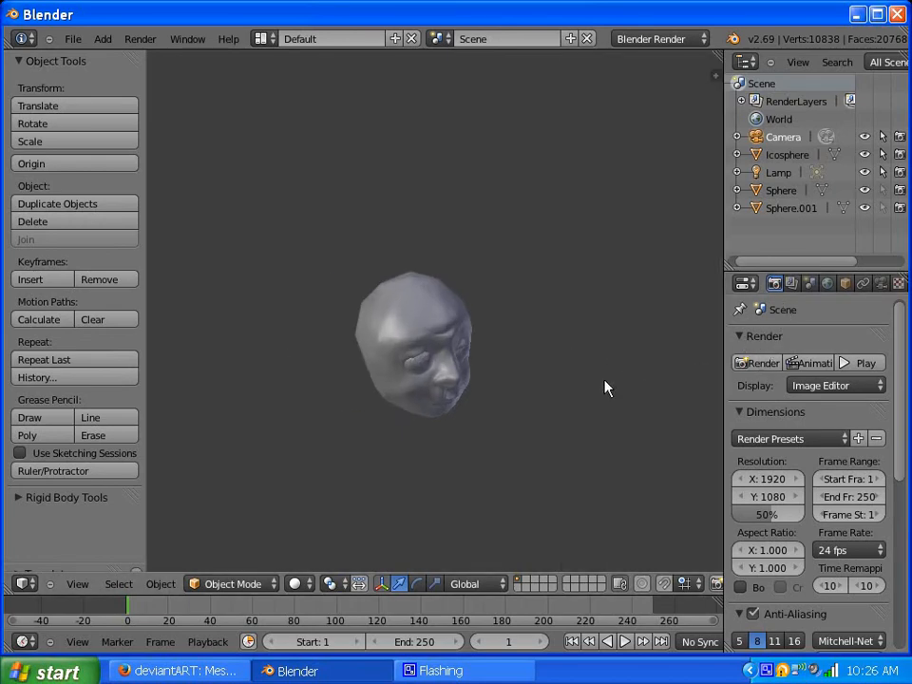
{"action": "key", "text": "KP_0"}
{"action": "key", "text": "KP_0"}
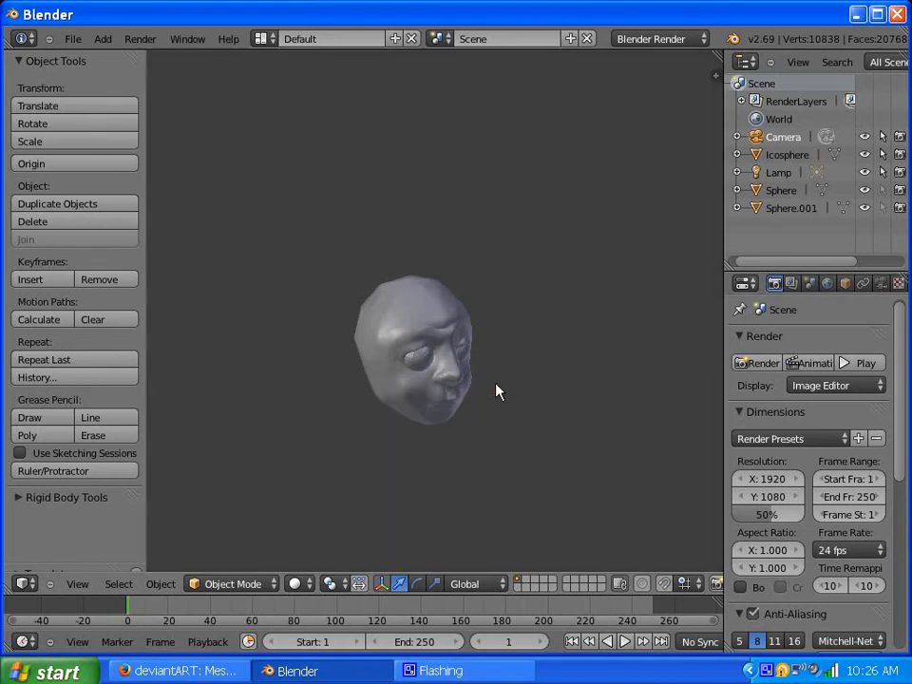
- Look through the camera and move it so that the whole head fits inside the frame
{"action": "key", "text": "KP_0"}
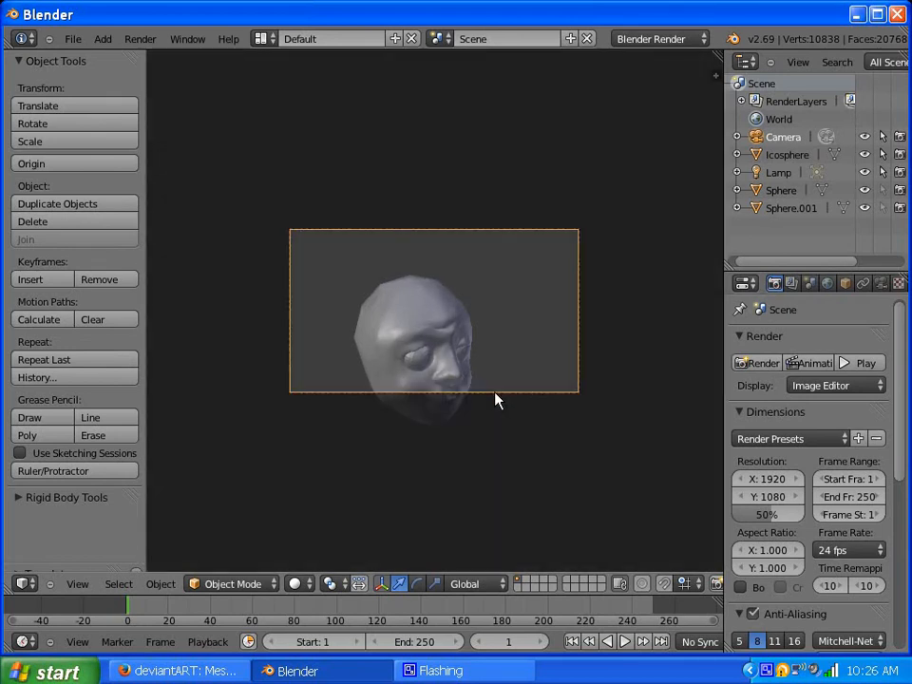
{"action": "key", "text": "g"}
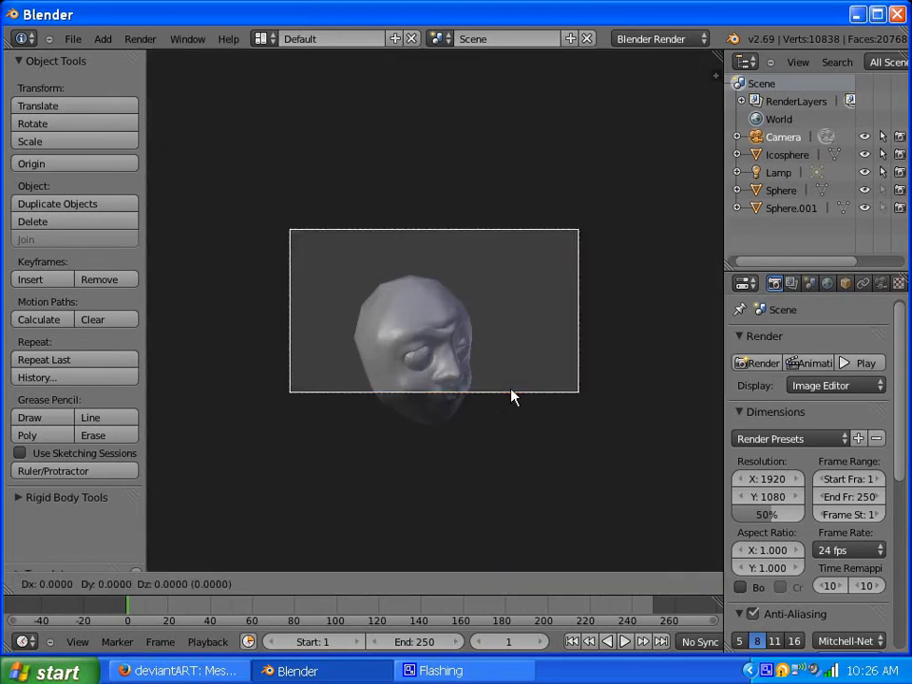
{"action": "left_click", "coordinate": [506, 433]}
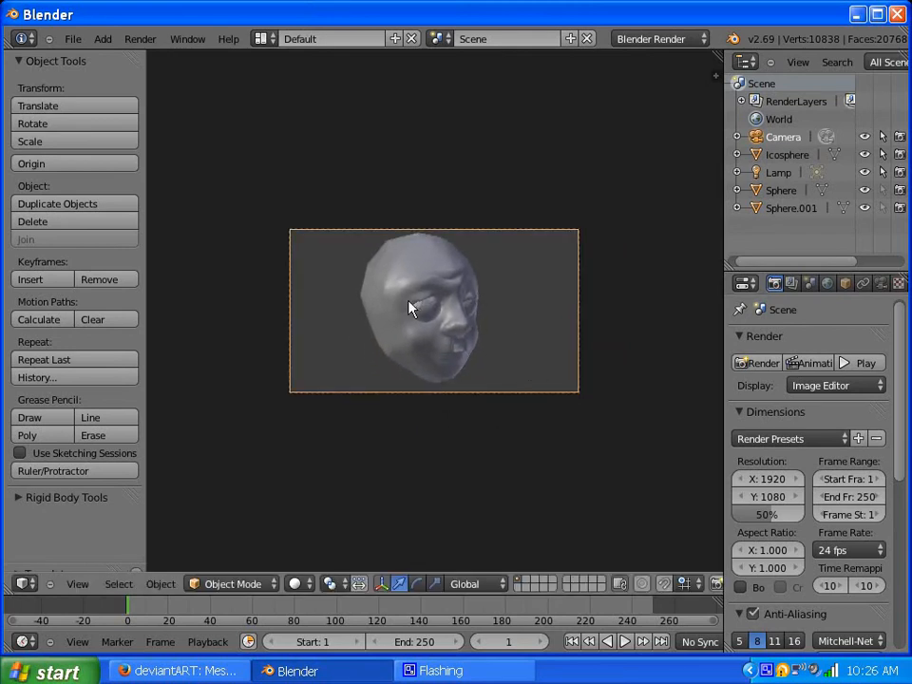
- Leave the camera view and turn off the Only Render display so that the camera, lamp and grid are shown
{"action": "middle_click_drag", "start_coordinate": [489, 313], "coordinate": [614, 337]}
{"action": "scroll", "coordinate": [427, 315], "scroll_direction": "down", "scroll_amount": 6}
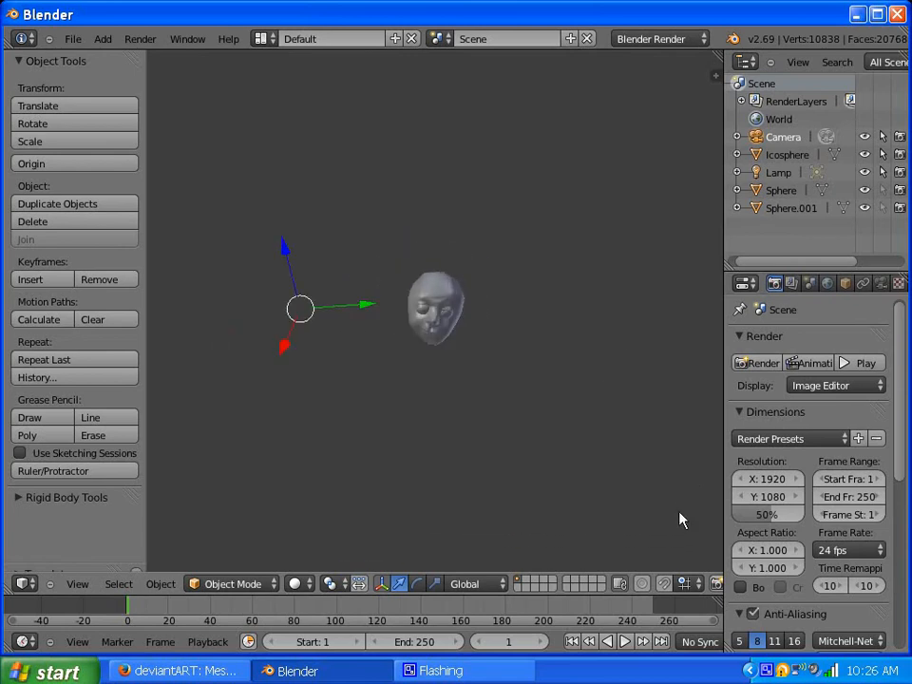
{"action": "key", "text": "n"}
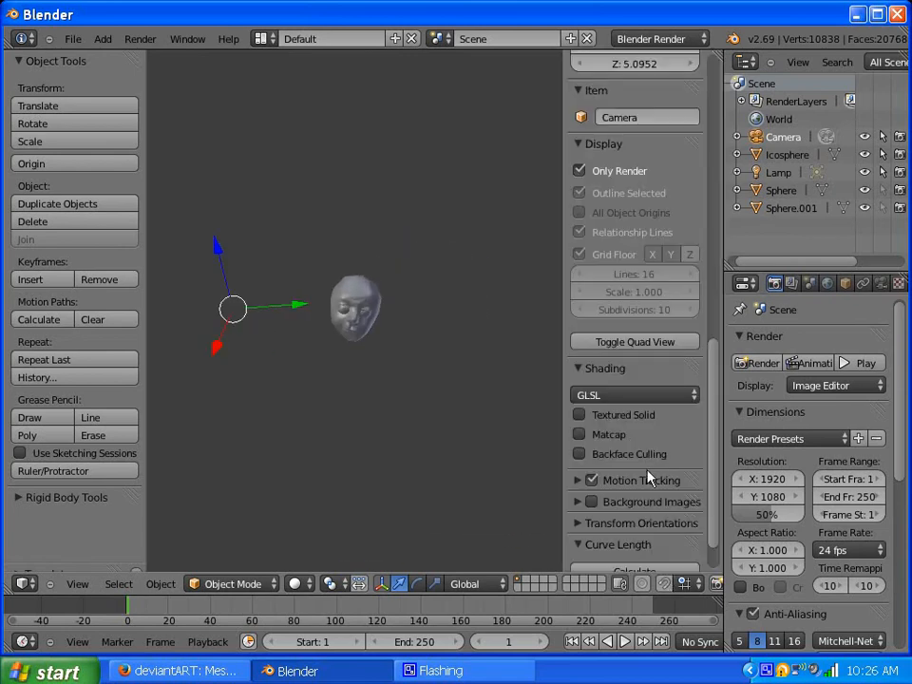
{"action": "scroll", "coordinate": [606, 489], "scroll_direction": "down", "scroll_amount": 2}
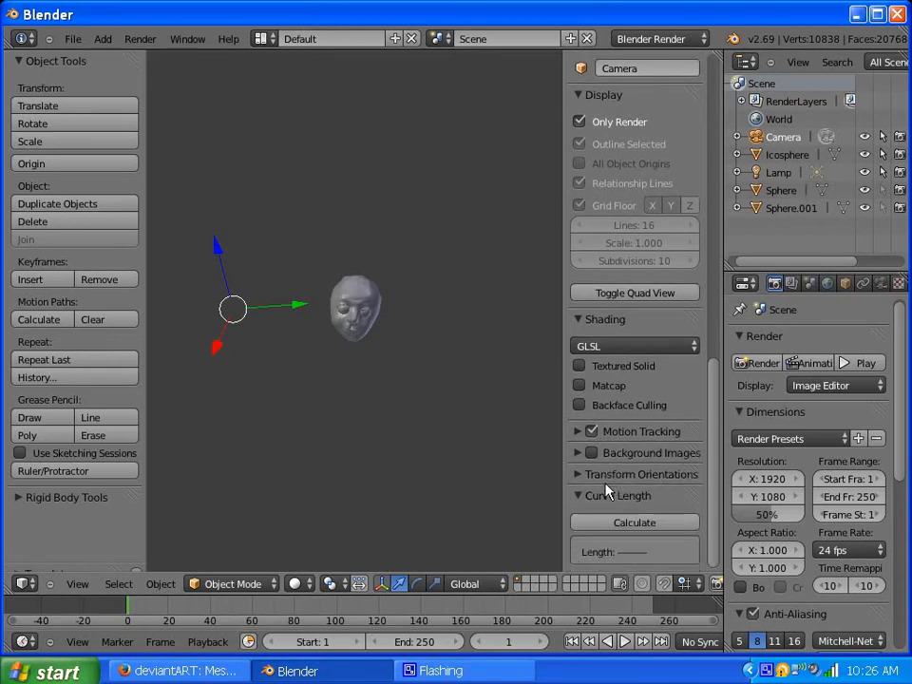
{"action": "scroll", "coordinate": [607, 489], "scroll_direction": "up", "scroll_amount": 5}
{"action": "left_click", "coordinate": [580, 300]}
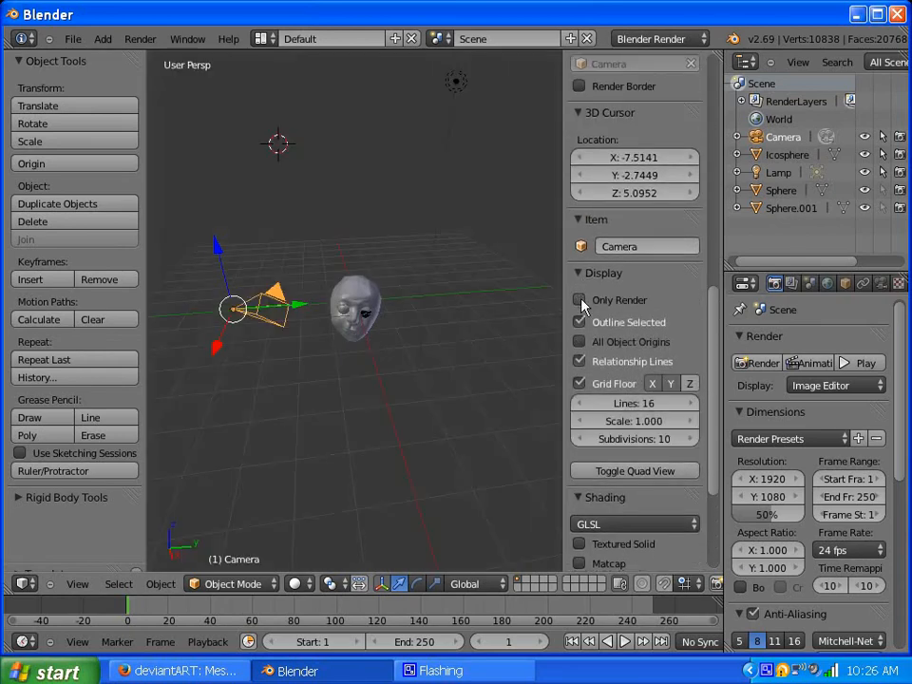
- Add an area lamp to the scene at the 3D cursor
{"action": "scroll", "coordinate": [394, 293], "scroll_direction": "down", "scroll_amount": 3}
{"action": "scroll", "coordinate": [407, 211], "scroll_direction": "up", "scroll_amount": 1}
{"action": "middle_click_drag", "start_coordinate": [407, 211], "coordinate": [319, 275]}
{"action": "scroll", "coordinate": [317, 275], "scroll_direction": "up", "scroll_amount": 3}
{"action": "scroll", "coordinate": [296, 261], "scroll_direction": "down", "scroll_amount": 5}
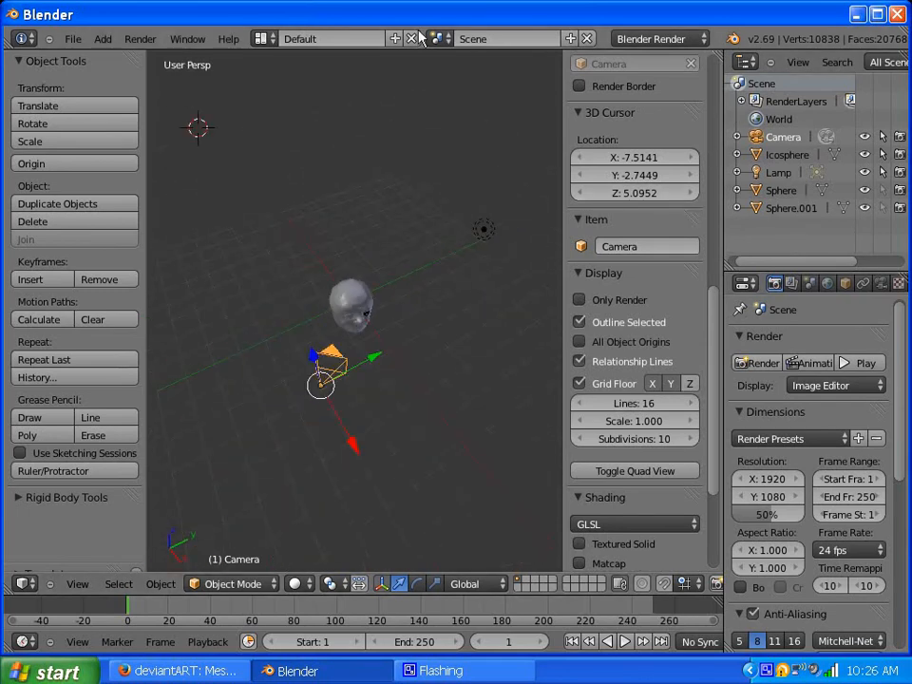
{"action": "left_click", "coordinate": [103, 39]}
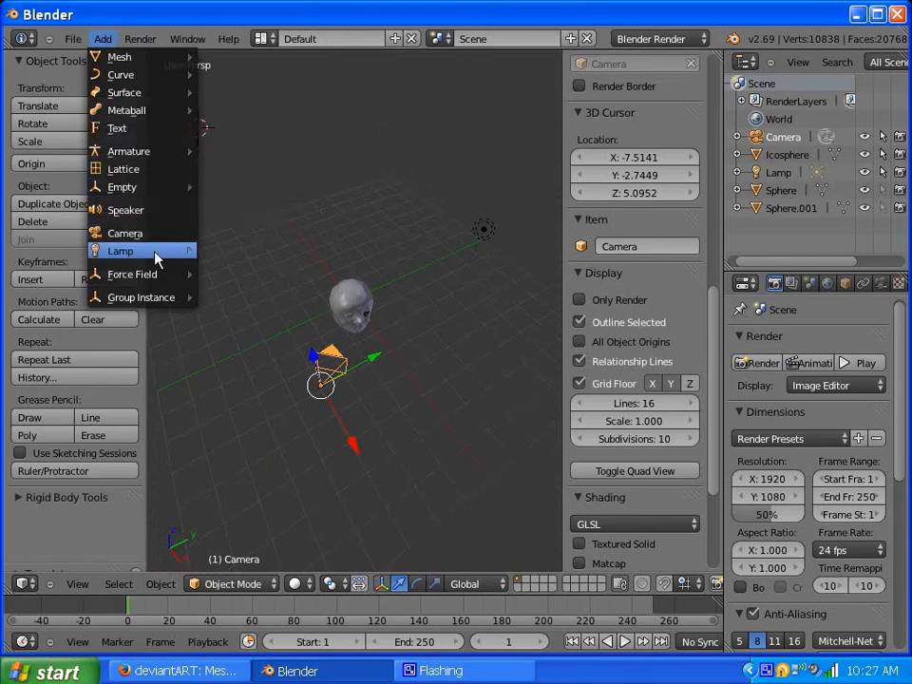
{"action": "mouse_move", "coordinate": [167, 255]}
{"action": "left_click", "coordinate": [228, 330]}
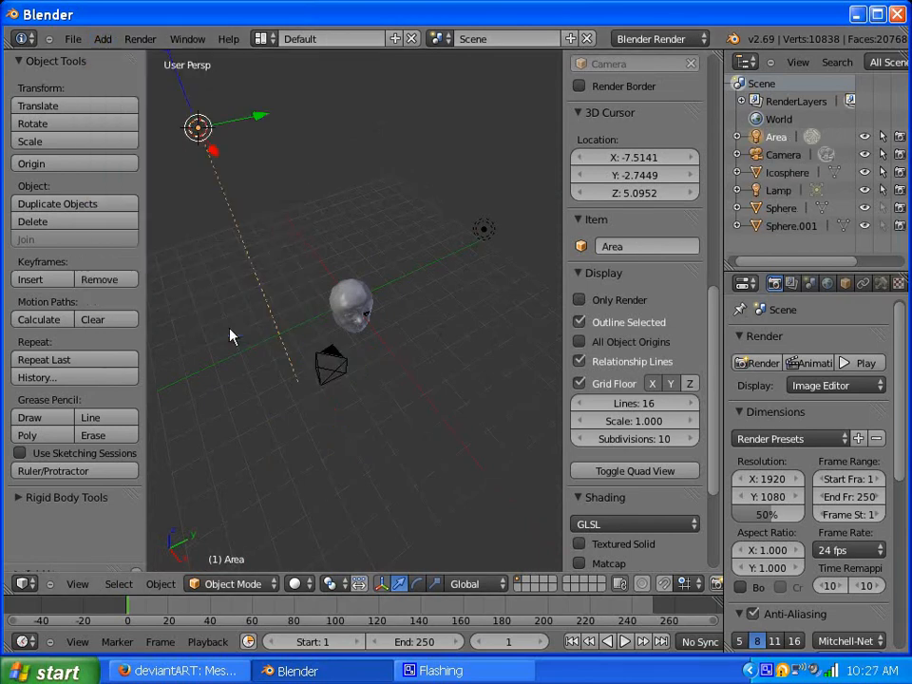
- Lower the area lamp along the global Z axis and move it toward the head along the global X axis
{"action": "scroll", "coordinate": [235, 188], "scroll_direction": "down", "scroll_amount": 3}
{"action": "scroll", "coordinate": [234, 188], "scroll_direction": "up", "scroll_amount": 3}
{"action": "scroll", "coordinate": [229, 127], "scroll_direction": "down", "scroll_amount": 2}
{"action": "left_click_drag", "start_coordinate": [228, 115], "coordinate": [240, 184]}
{"action": "scroll", "coordinate": [269, 255], "scroll_direction": "up", "scroll_amount": 3}
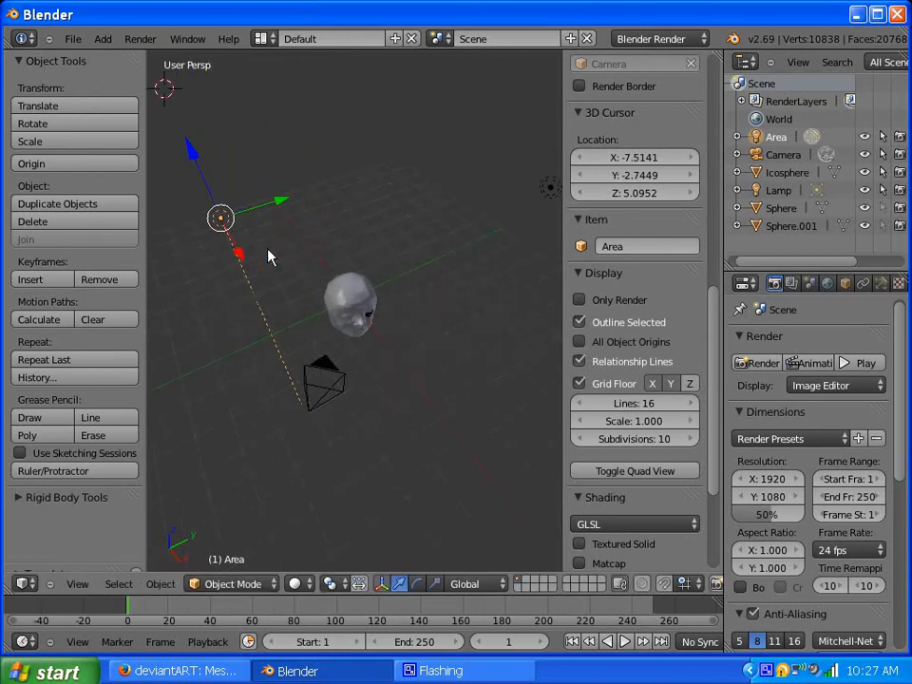
{"action": "scroll", "coordinate": [344, 271], "scroll_direction": "down", "scroll_amount": 2}
{"action": "middle_click_drag", "start_coordinate": [344, 270], "coordinate": [302, 331]}
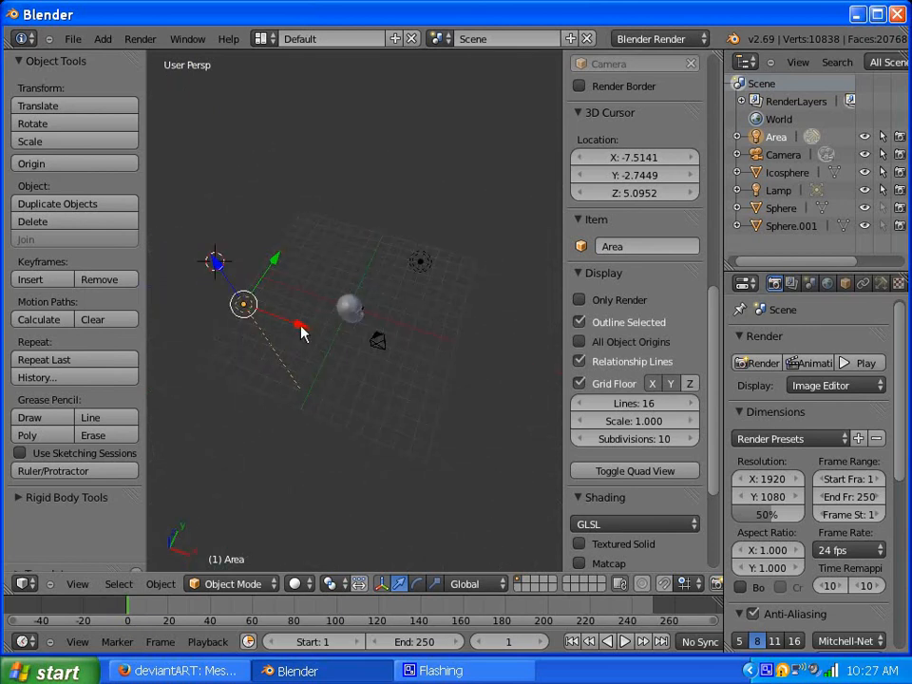
{"action": "left_click_drag", "start_coordinate": [303, 331], "coordinate": [381, 366]}
- Raise the area lamp and move it farther along the global X axis, to the side and in front of the face
{"action": "middle_click_drag", "start_coordinate": [385, 318], "coordinate": [293, 309]}
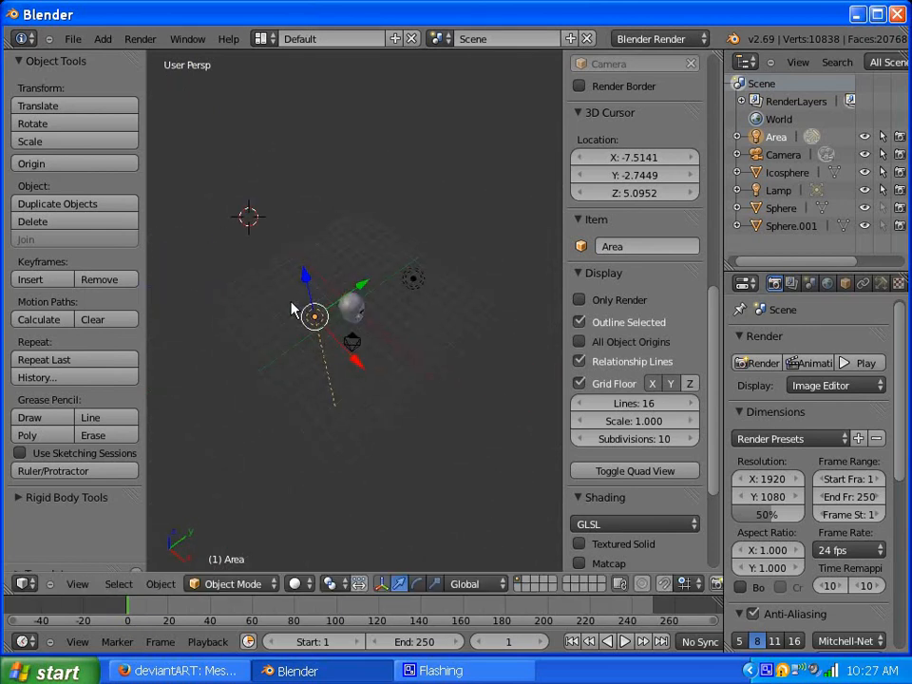
{"action": "scroll", "coordinate": [292, 309], "scroll_direction": "up", "scroll_amount": 3}
{"action": "left_click_drag", "start_coordinate": [271, 306], "coordinate": [211, 181]}
{"action": "middle_click_drag", "start_coordinate": [220, 230], "coordinate": [384, 246]}
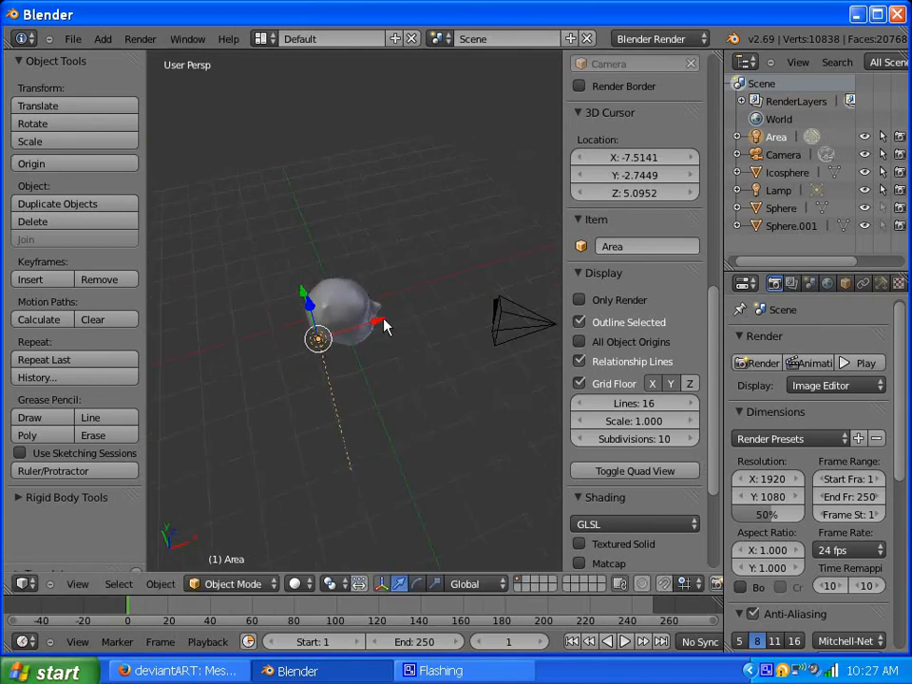
{"action": "left_click_drag", "start_coordinate": [385, 326], "coordinate": [501, 325]}
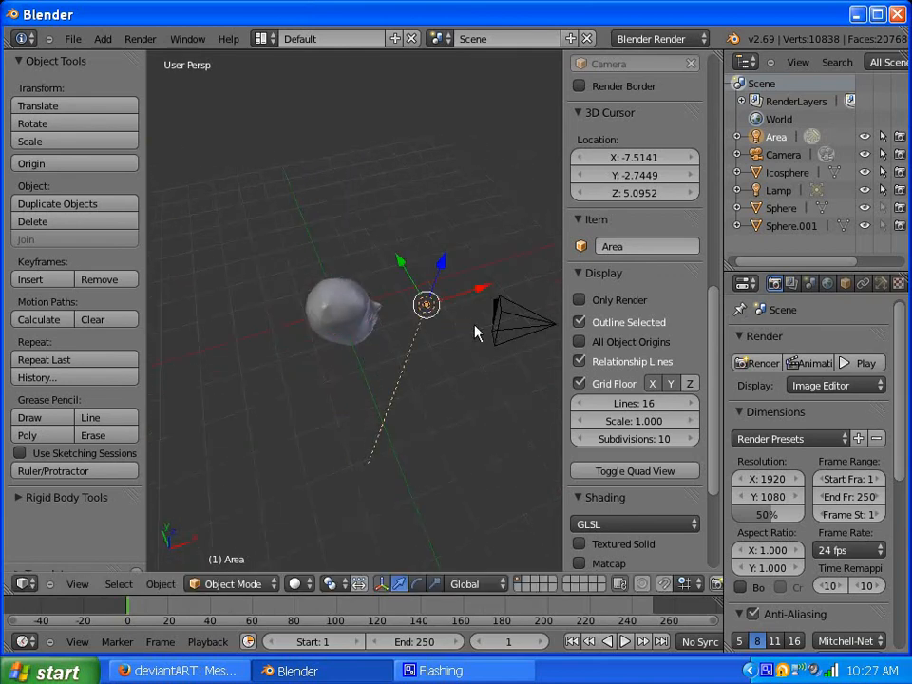
{"action": "middle_click_drag", "start_coordinate": [475, 333], "coordinate": [316, 326]}
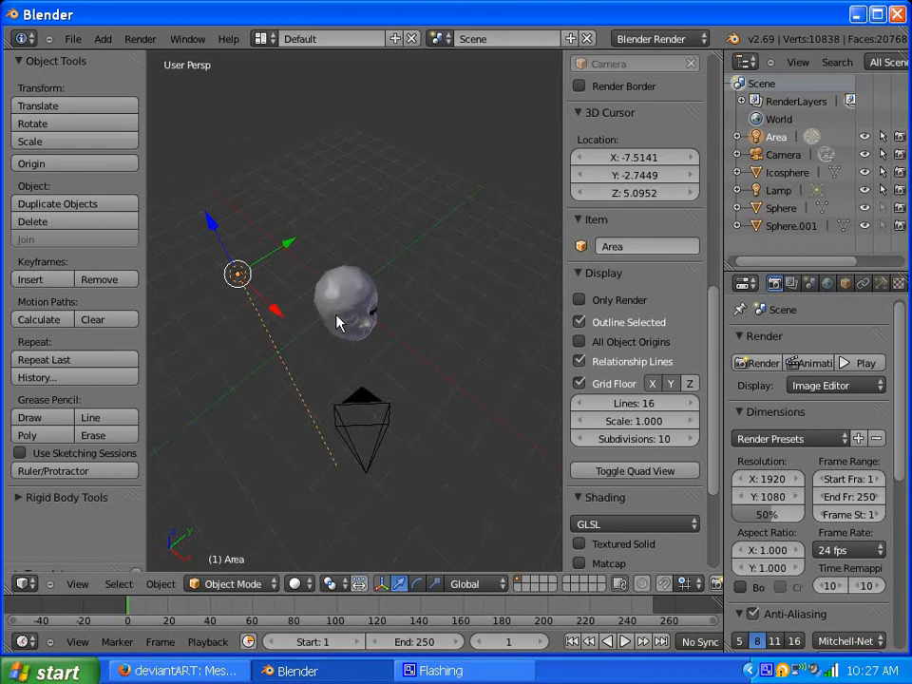
- Rotate the area lamp about the global Y and X axes so it points at the head, and test-render the lighting
{"action": "key", "text": "r"}
{"action": "key", "text": "y"}
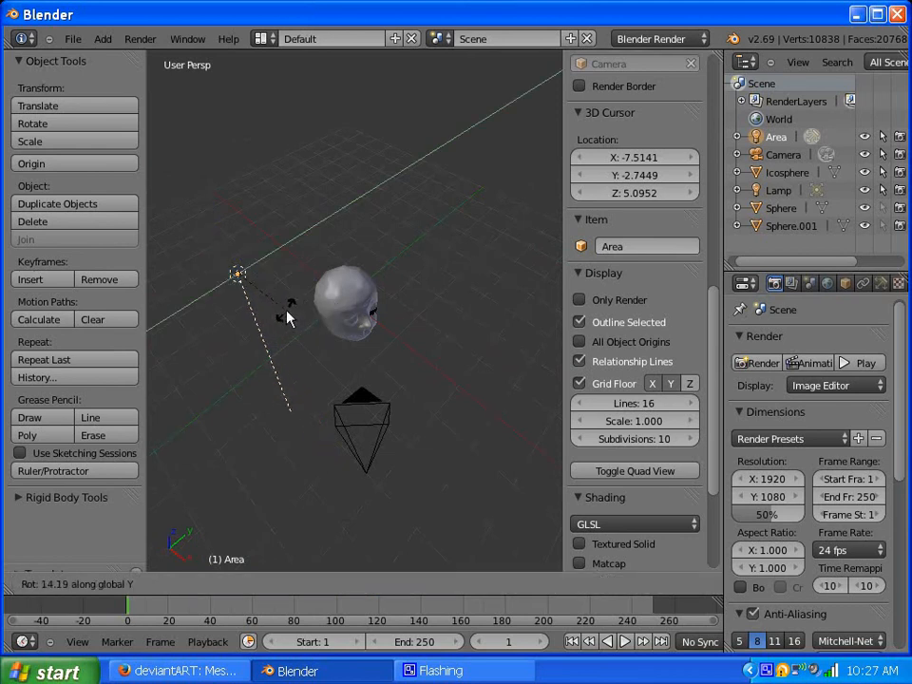
{"action": "left_click", "coordinate": [314, 319]}
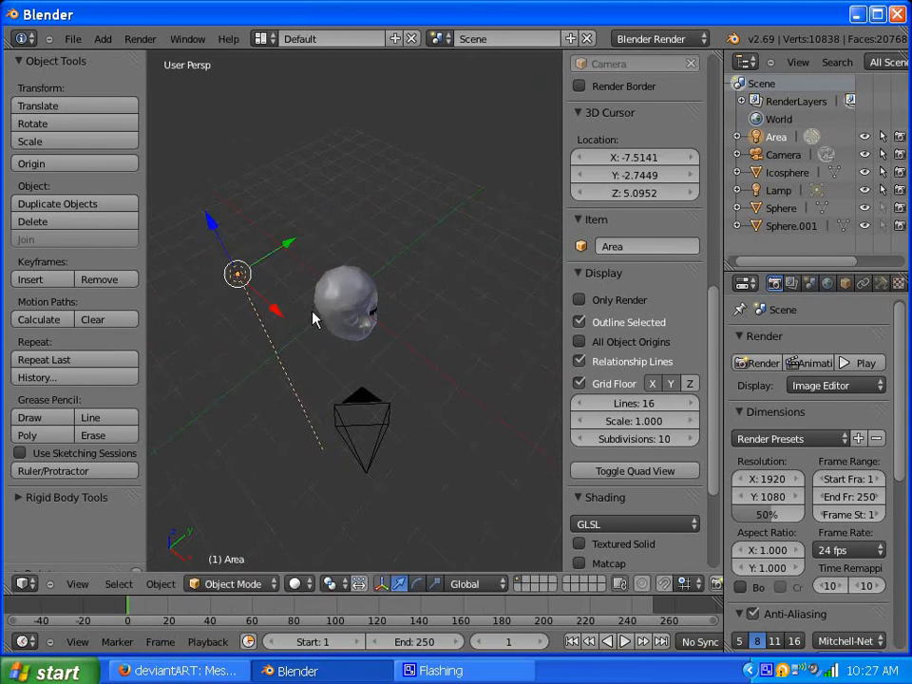
{"action": "key", "text": "r"}
{"action": "key", "text": "x"}
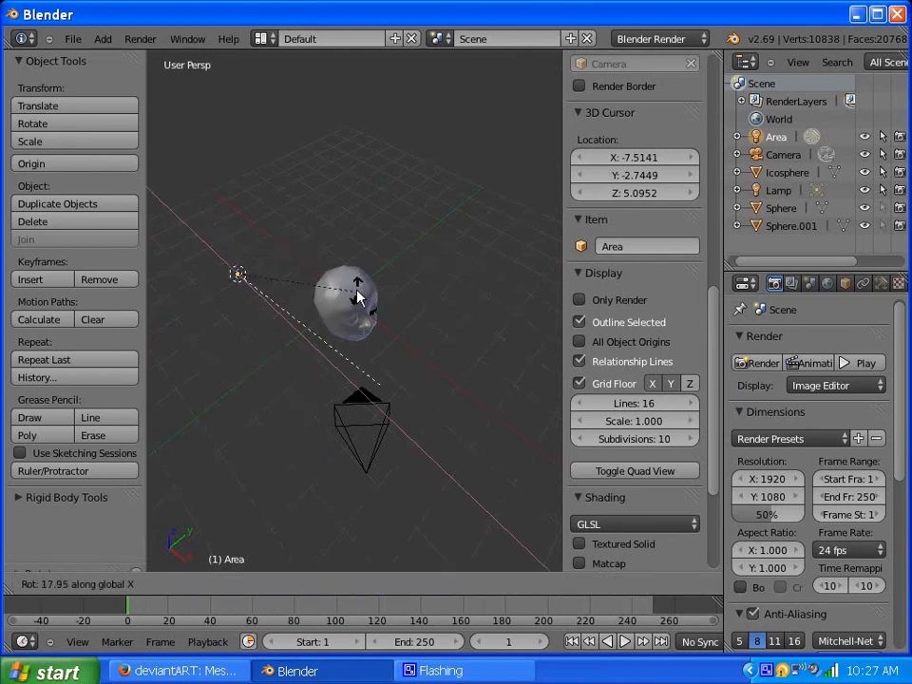
{"action": "left_click", "coordinate": [377, 263]}
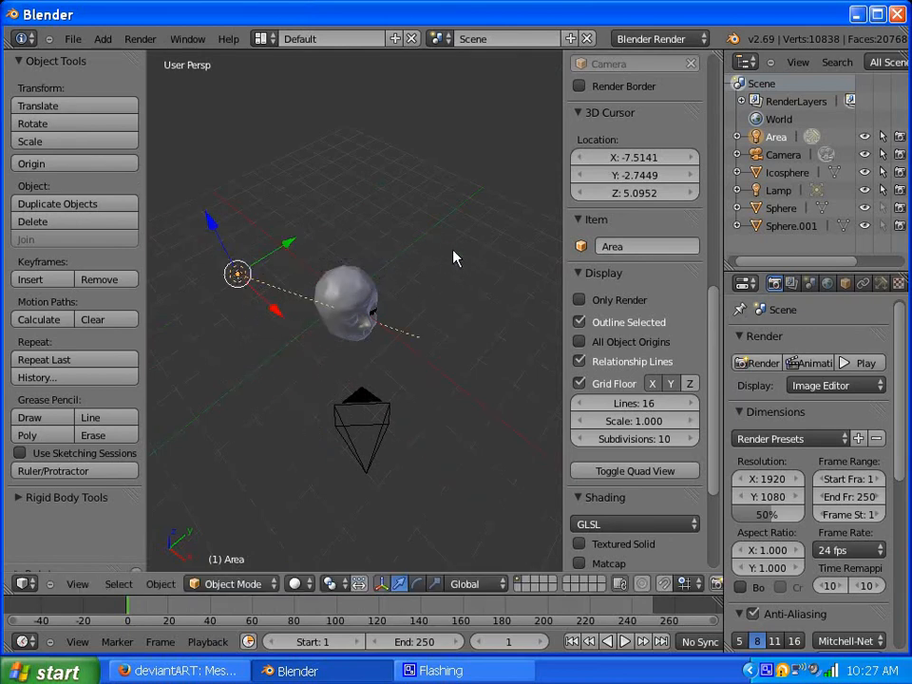
{"action": "left_click", "coordinate": [768, 364]}
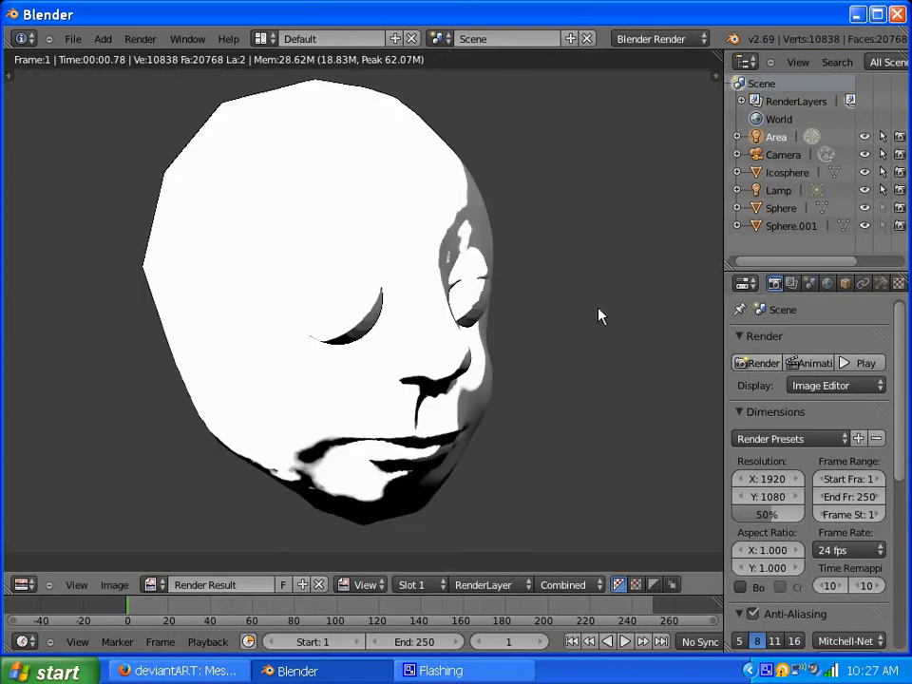
{"action": "key", "text": "Escape"}
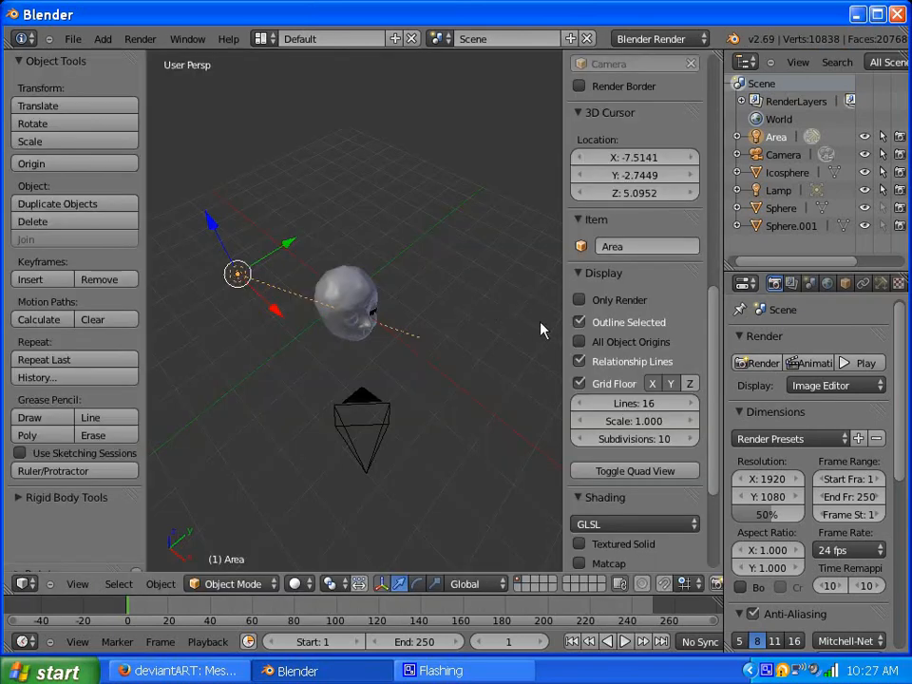
- Set the area lamp's energy to 0.460, shorten its distance slightly, and render the head again
{"action": "left_click", "coordinate": [879, 284]}
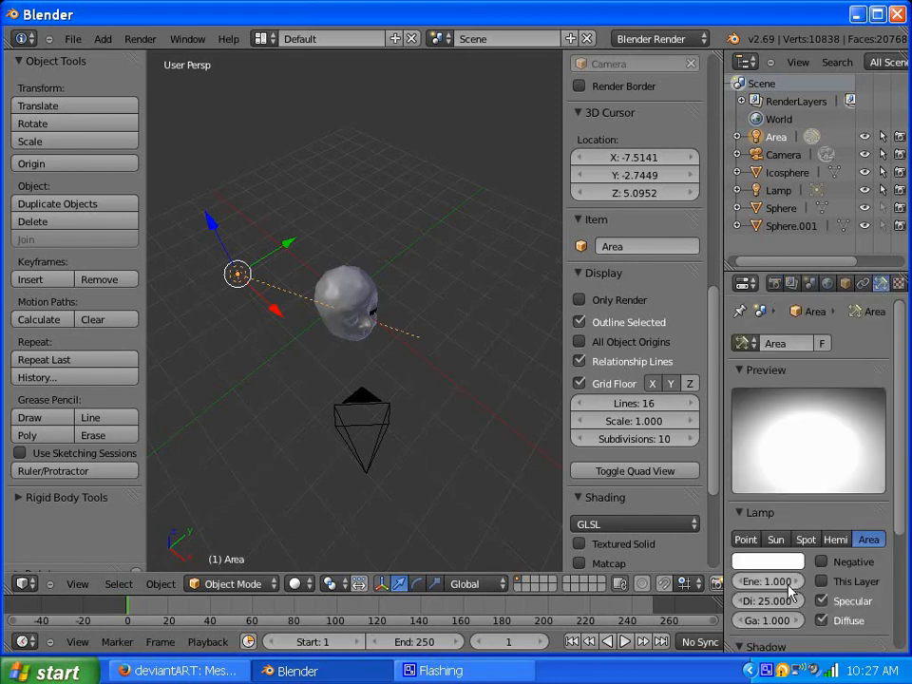
{"action": "mouse_move", "coordinate": [789, 591]}
{"action": "left_mouse_down"}
{"action": "mouse_move", "coordinate": [733, 592]}
{"action": "mouse_move", "coordinate": [791, 603]}
{"action": "left_mouse_up"}
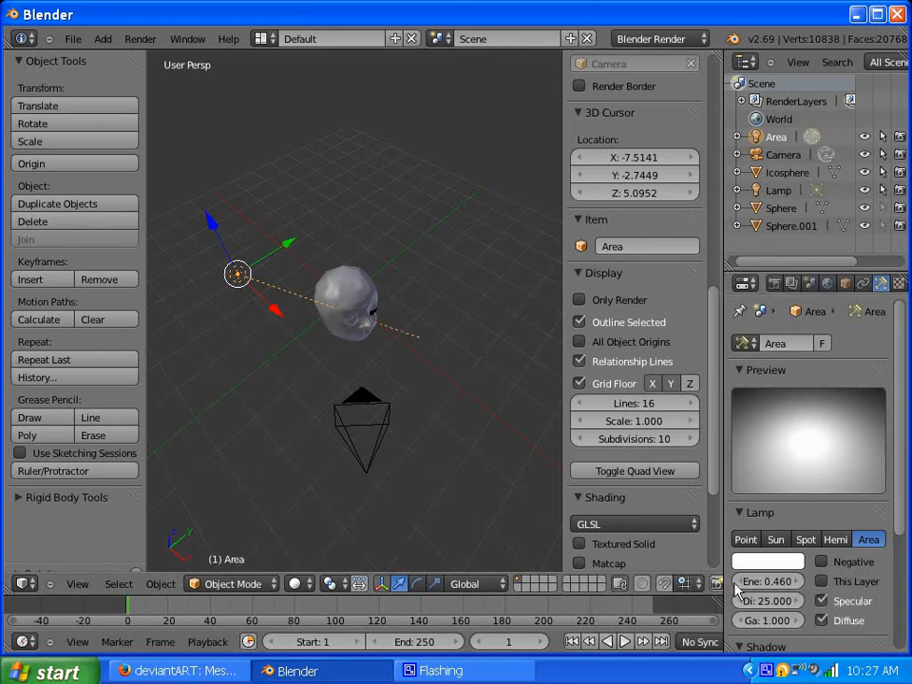
{"action": "left_click_drag", "start_coordinate": [758, 601], "coordinate": [861, 316]}
{"action": "left_click", "coordinate": [773, 284]}
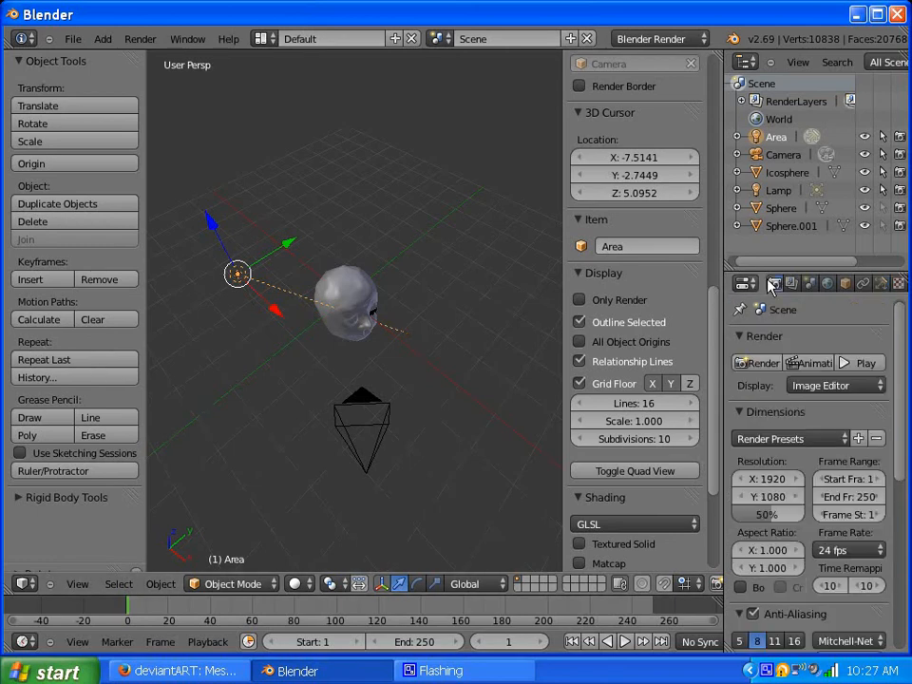
{"action": "left_click", "coordinate": [751, 362]}
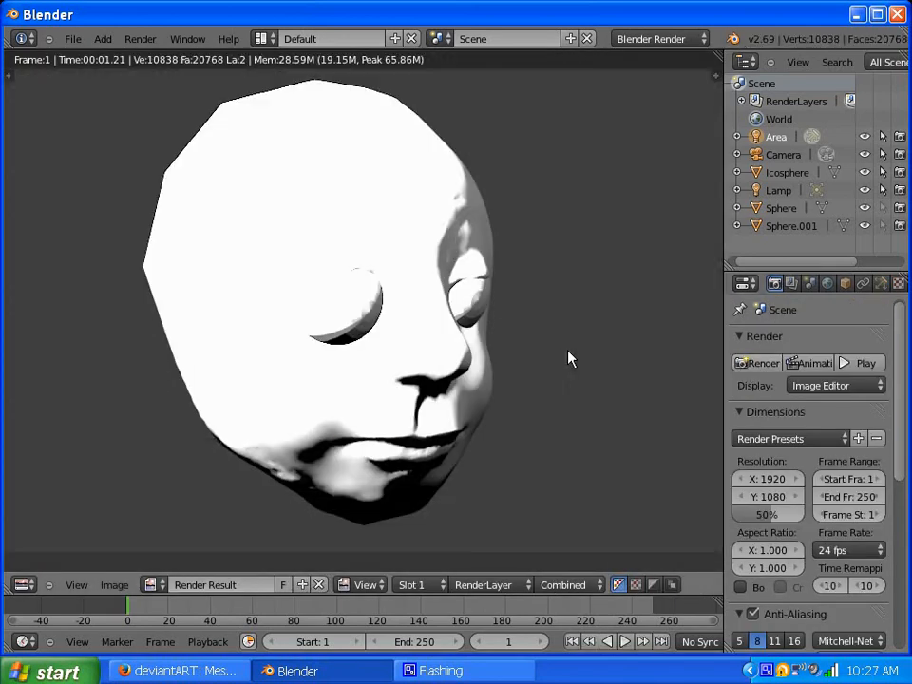
{"action": "key", "text": "Escape"}
- Switch to Local transform orientation to move the area lamp well back from the head along its local Z axis, and render again
{"action": "scroll", "coordinate": [519, 357], "scroll_direction": "down", "scroll_amount": 5}
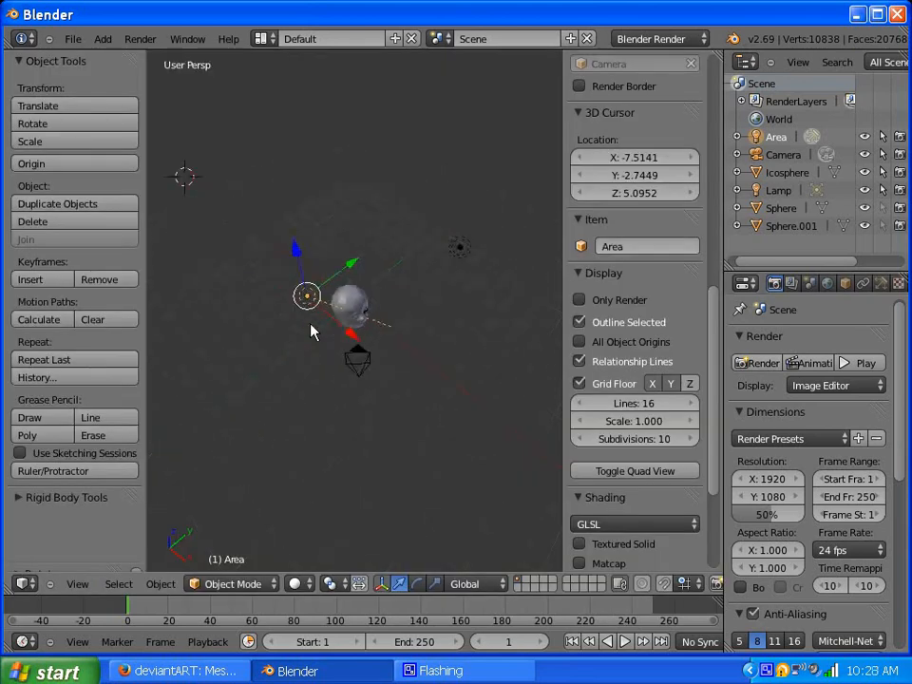
{"action": "left_click", "coordinate": [470, 594]}
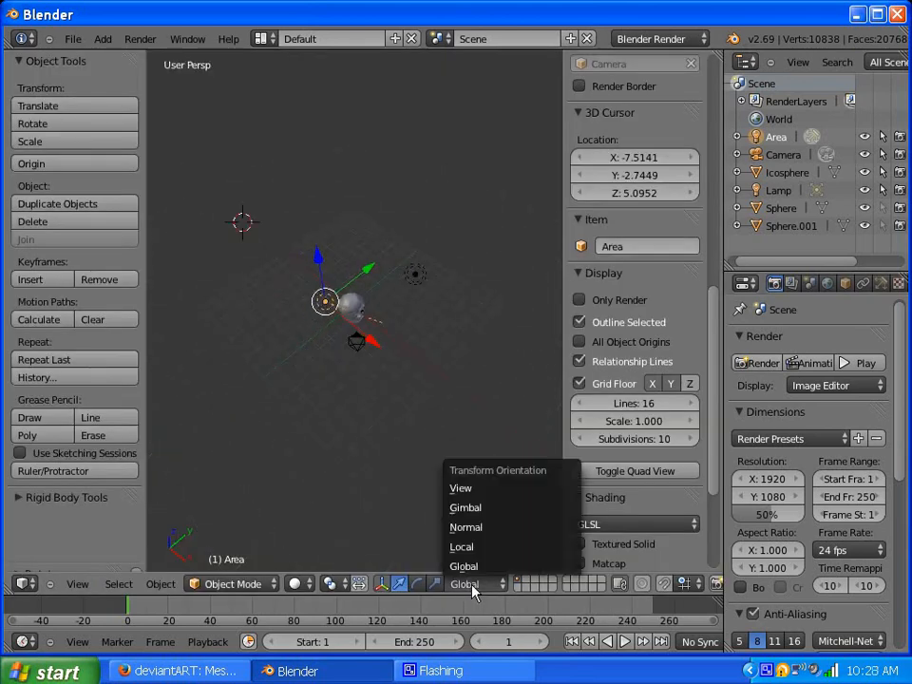
{"action": "left_click", "coordinate": [468, 548]}
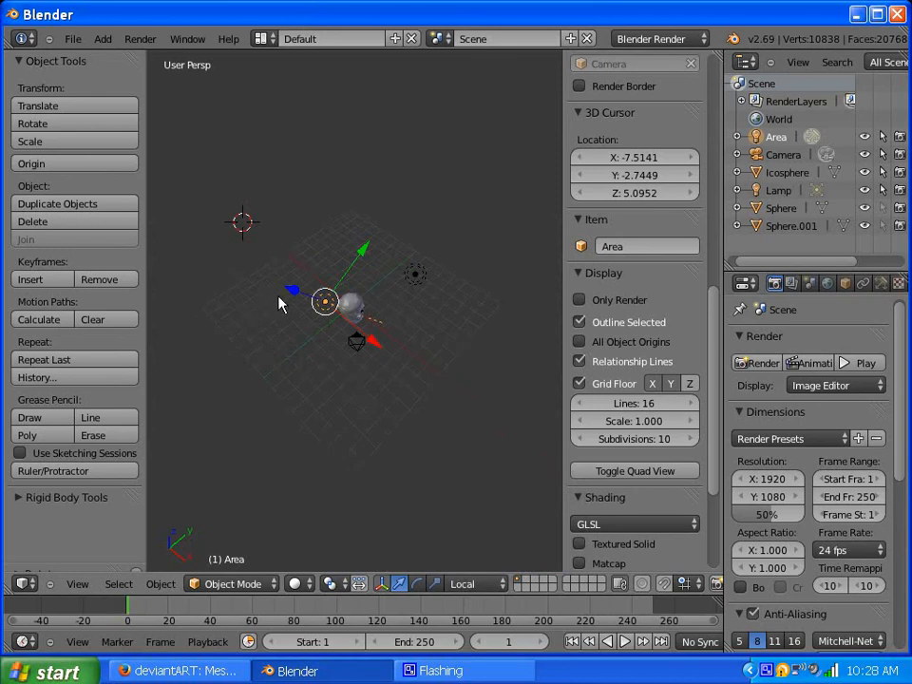
{"action": "left_click_drag", "start_coordinate": [297, 297], "coordinate": [153, 271]}
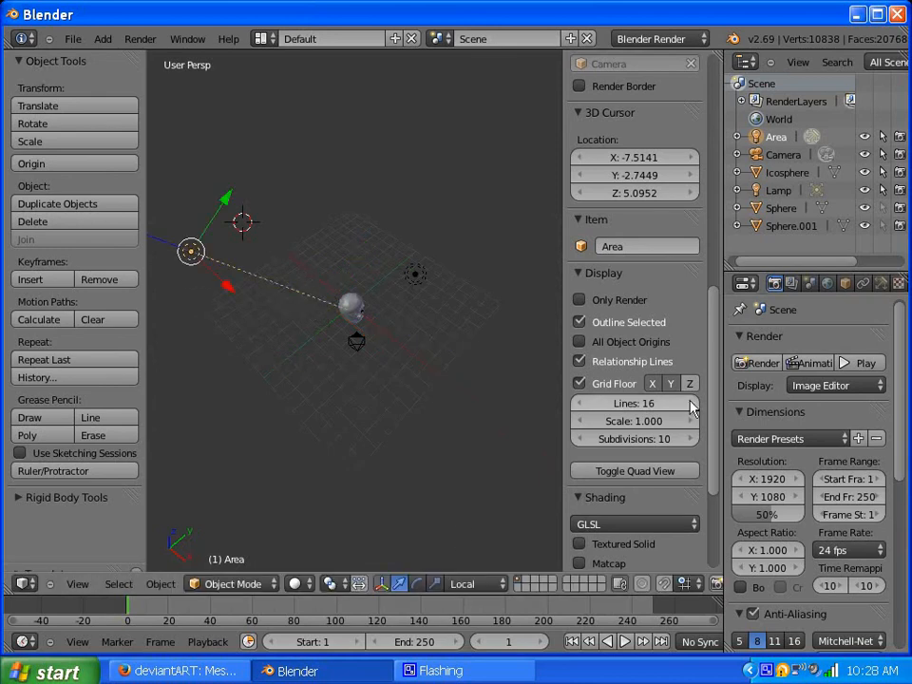
{"action": "left_click", "coordinate": [749, 364]}
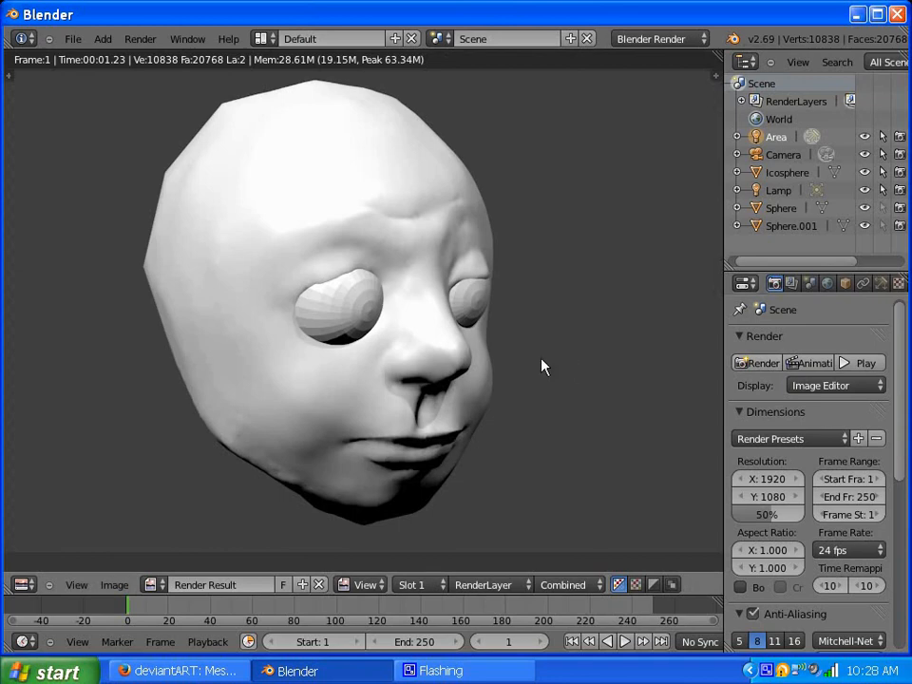
{"action": "key", "text": "Escape"}
- Switch the viewport to Rendered shading and view the lit face from the front
{"action": "scroll", "coordinate": [487, 425], "scroll_direction": "up", "scroll_amount": 6}
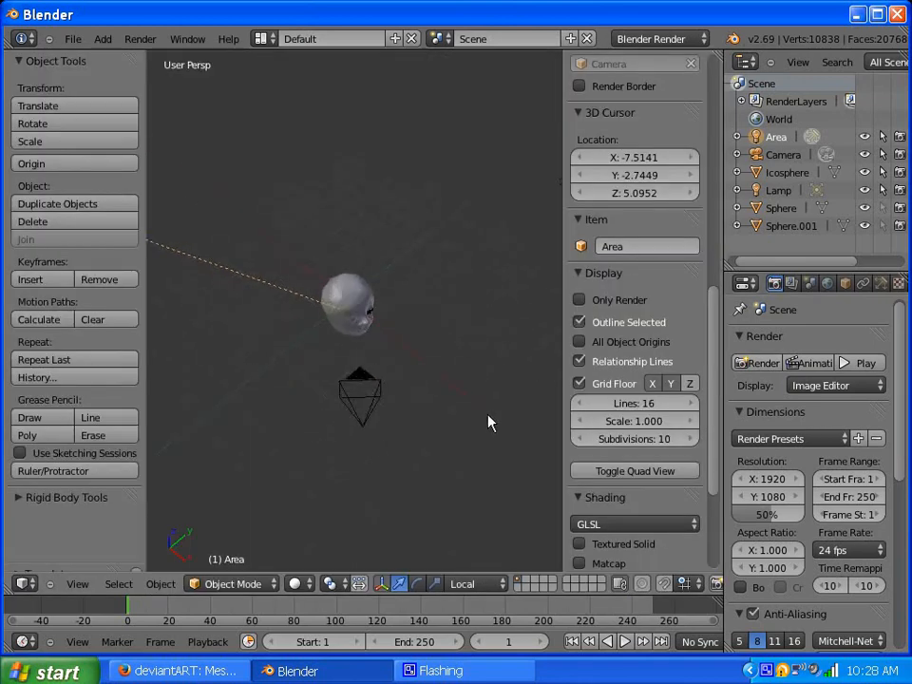
{"action": "left_click", "coordinate": [298, 584]}
{"action": "left_click", "coordinate": [316, 488]}
{"action": "scroll", "coordinate": [353, 426], "scroll_direction": "down", "scroll_amount": 8}
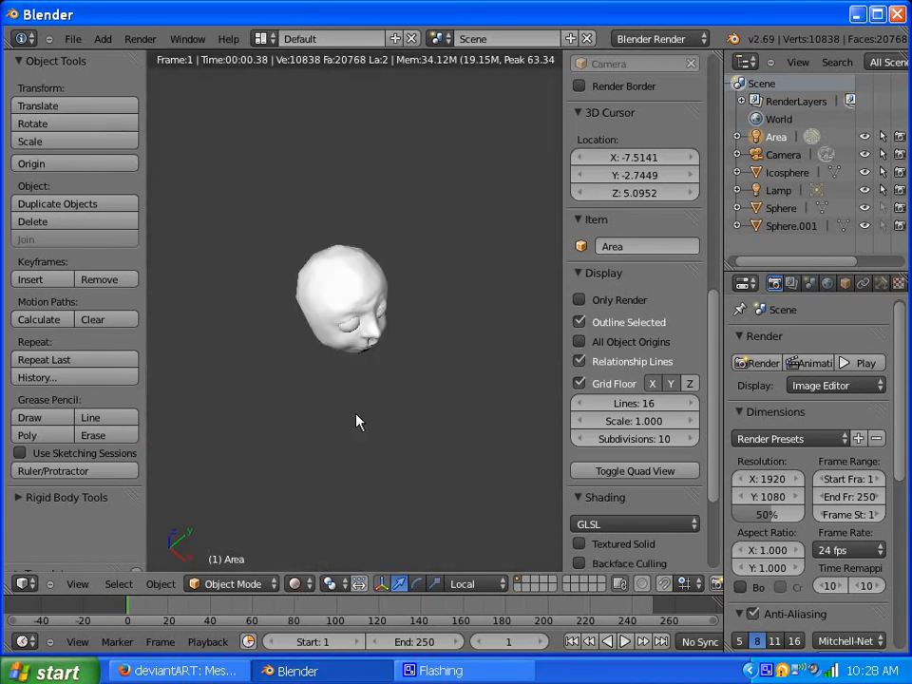
{"action": "middle_click_drag", "start_coordinate": [368, 365], "coordinate": [417, 310]}
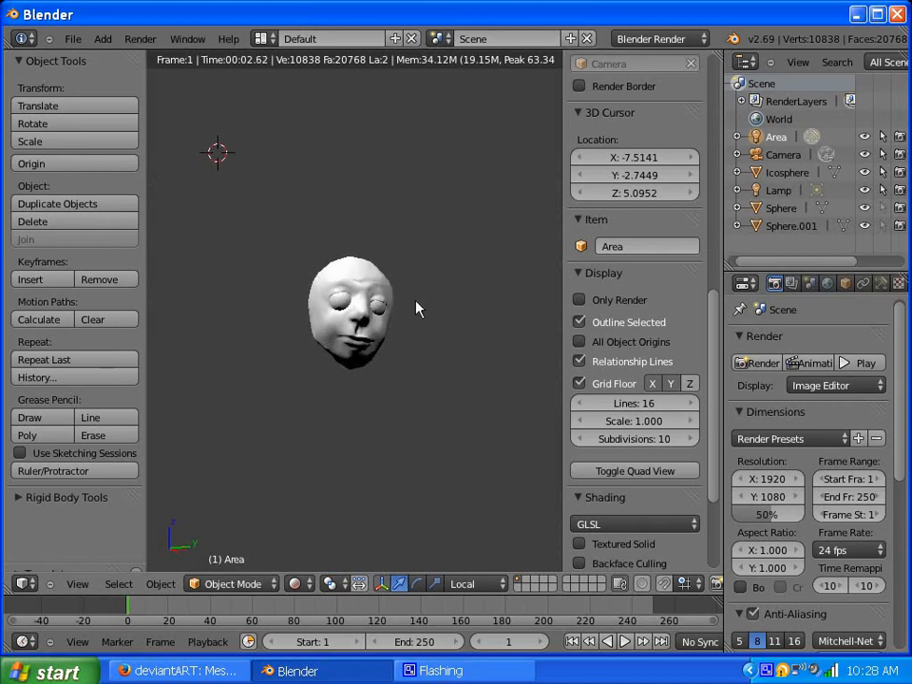
{"action": "scroll", "coordinate": [413, 310], "scroll_direction": "up", "scroll_amount": 2}
{"action": "scroll", "coordinate": [414, 302], "scroll_direction": "up", "scroll_amount": 2}
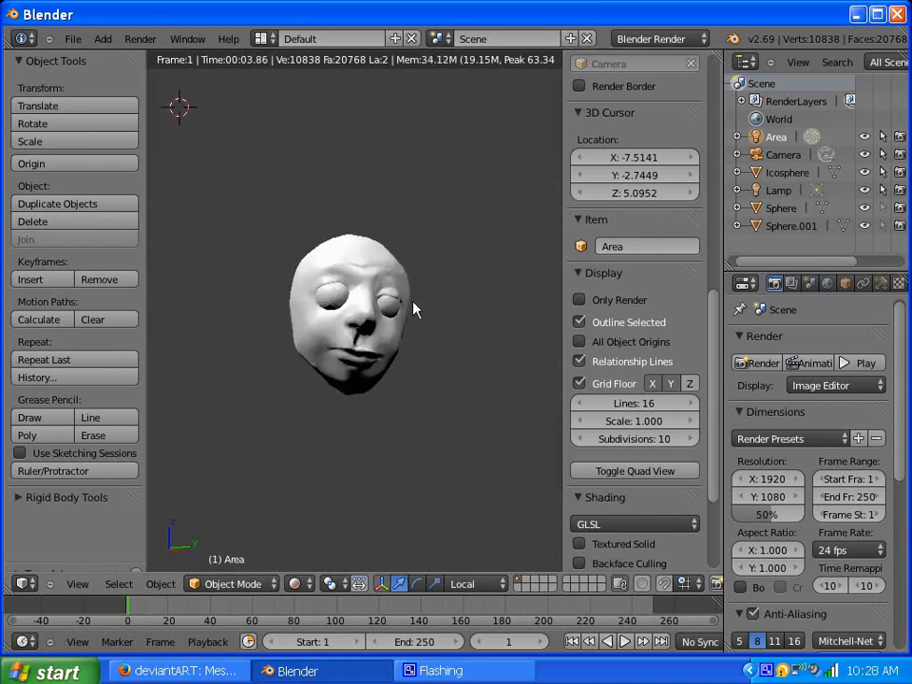
- Examine the lighting on the face from several angles around the head in the rendered view
{"action": "middle_click_drag", "start_coordinate": [405, 306], "coordinate": [340, 290]}
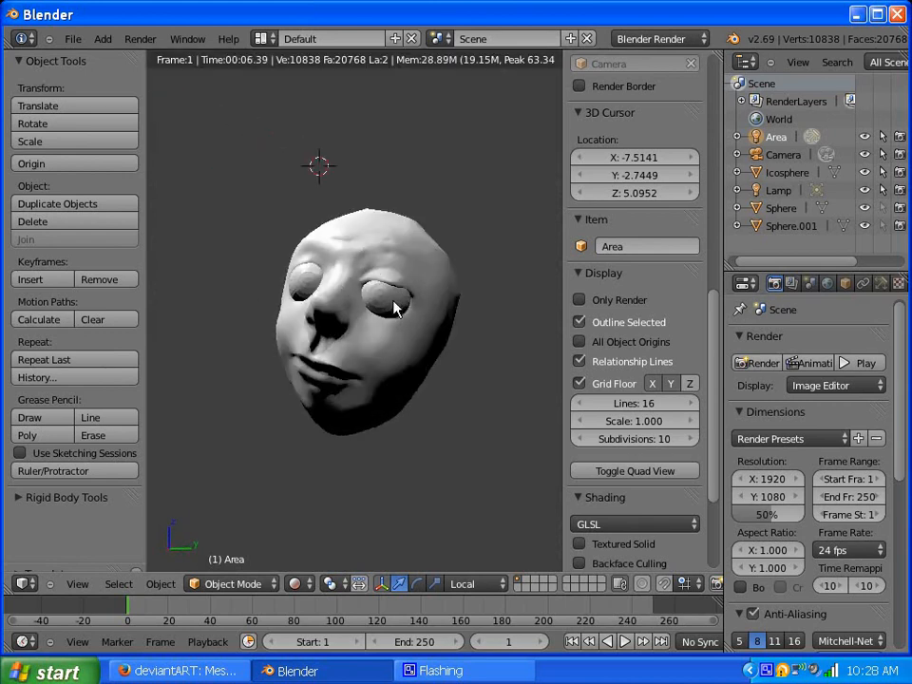
{"action": "middle_click_drag", "start_coordinate": [394, 302], "coordinate": [348, 294]}
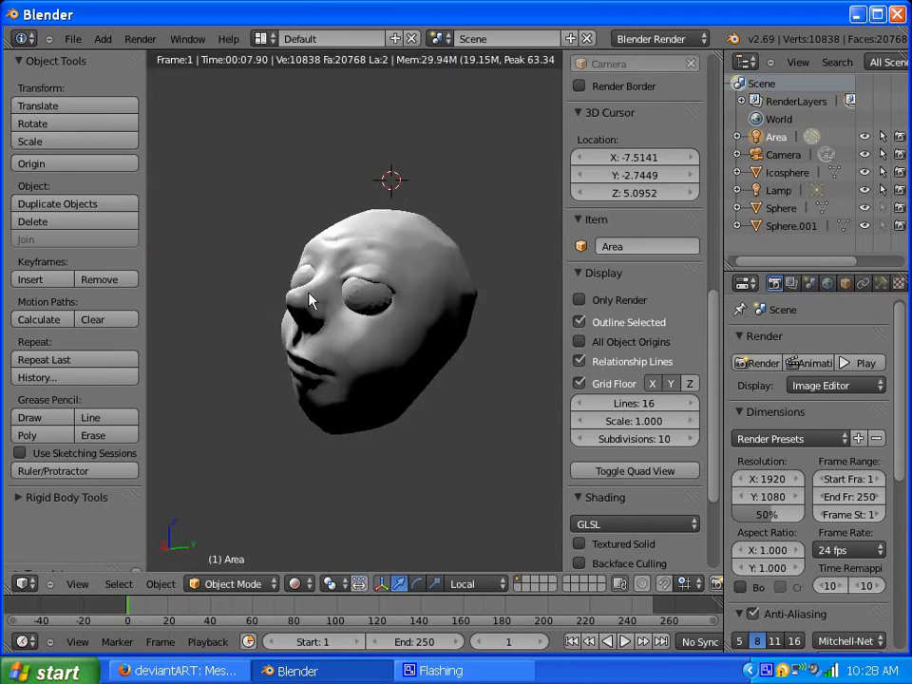
{"action": "scroll", "coordinate": [309, 301], "scroll_direction": "down", "scroll_amount": 1}
{"action": "middle_click_drag", "start_coordinate": [310, 301], "coordinate": [364, 308]}
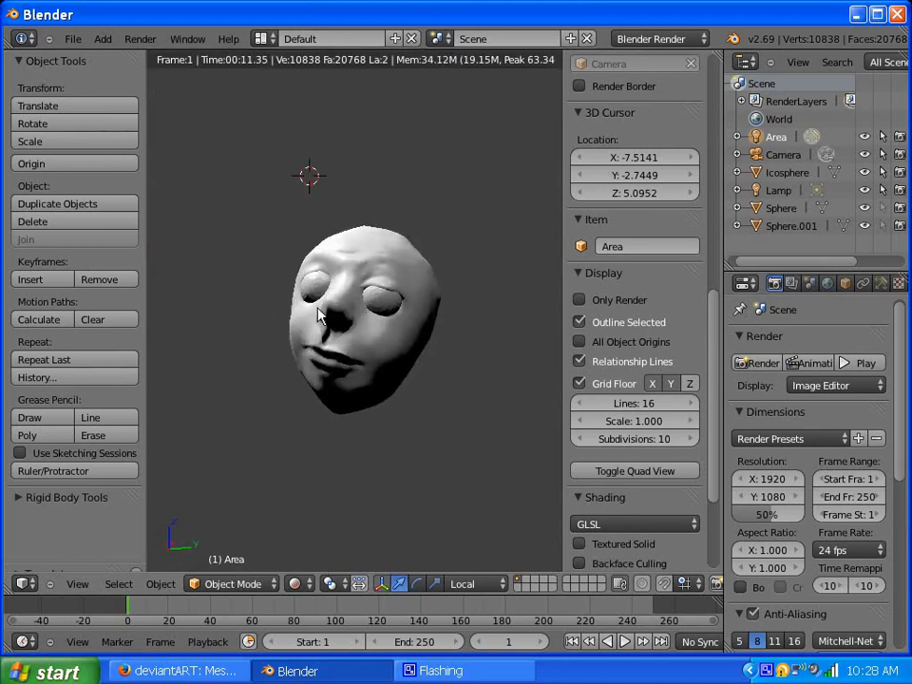
{"action": "middle_click_drag", "start_coordinate": [305, 312], "coordinate": [377, 228]}
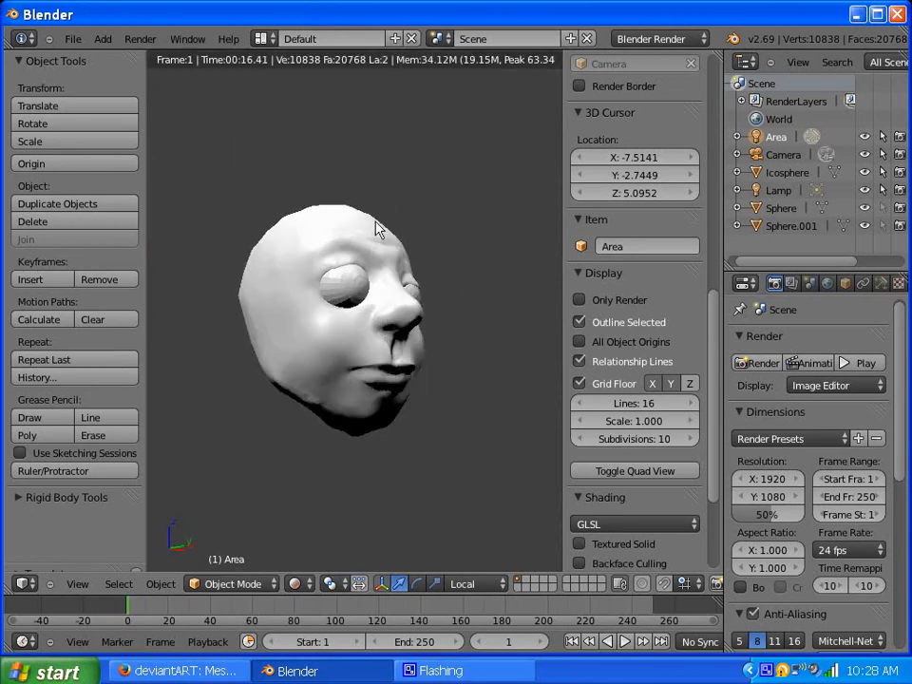
- Try the Cycles Render engine to preview the head, and switch back to Blender Render
{"action": "left_click", "coordinate": [643, 38]}
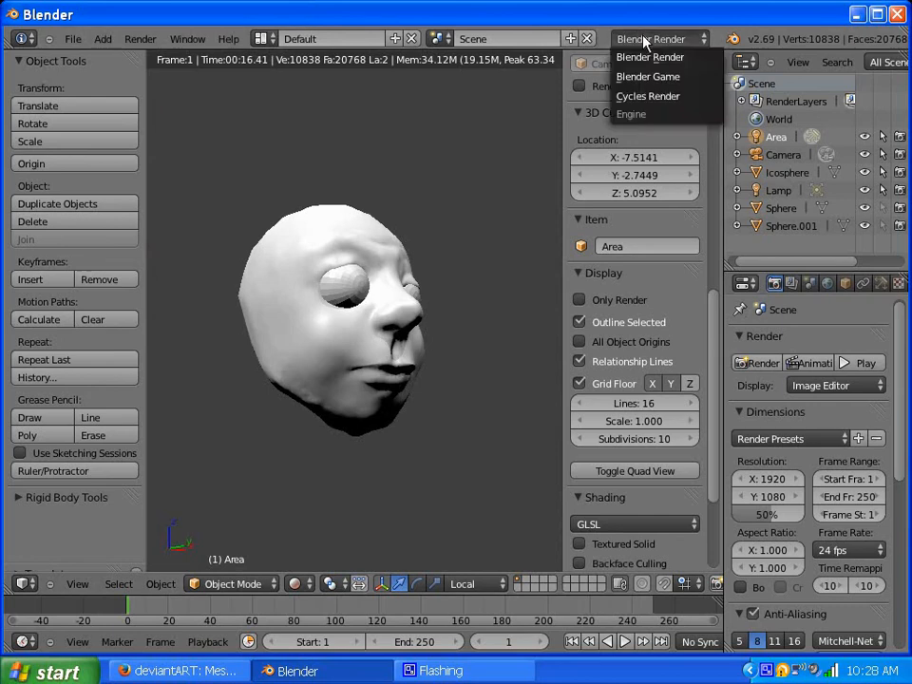
{"action": "left_click", "coordinate": [639, 97]}
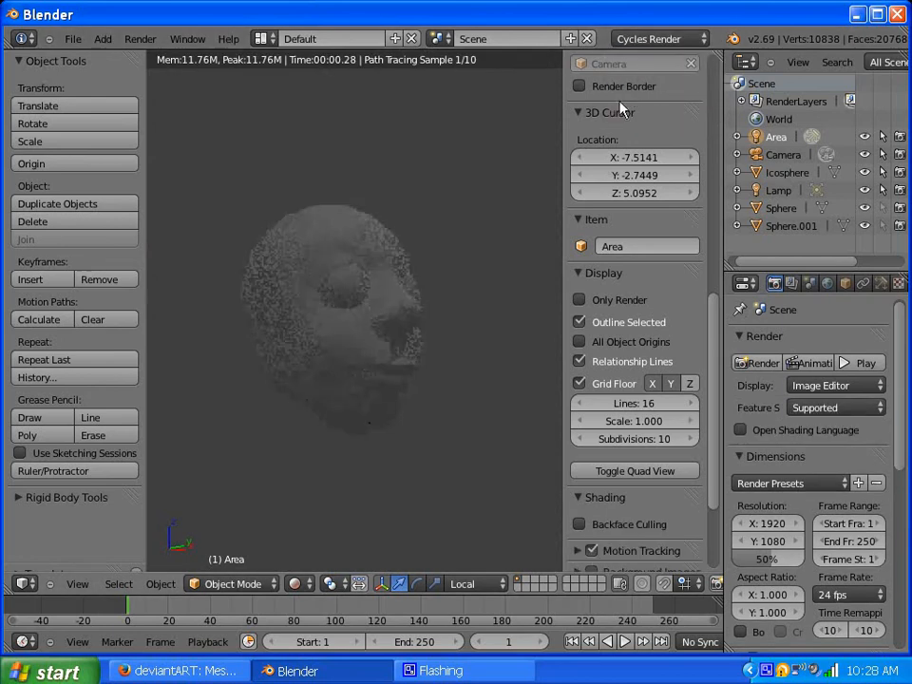
{"action": "mouse_move", "coordinate": [501, 258]}
{"action": "middle_mouse_down"}
{"action": "mouse_move", "coordinate": [426, 280]}
{"action": "mouse_move", "coordinate": [322, 267]}
{"action": "mouse_move", "coordinate": [408, 275]}
{"action": "mouse_move", "coordinate": [372, 283]}
{"action": "mouse_move", "coordinate": [337, 274]}
{"action": "middle_mouse_up"}
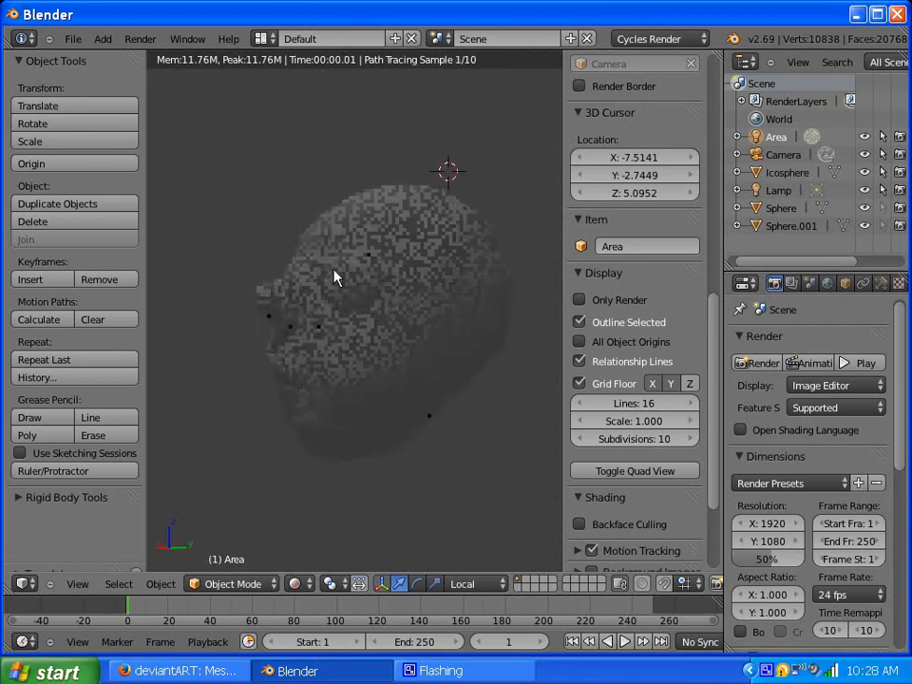
{"action": "scroll", "coordinate": [419, 255], "scroll_direction": "down", "scroll_amount": 3}
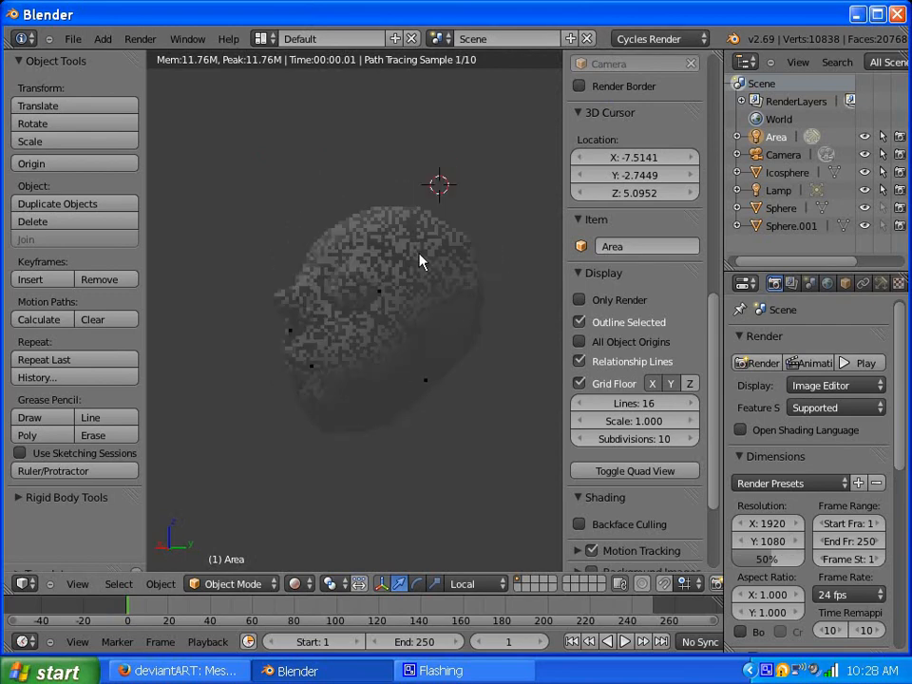
{"action": "scroll", "coordinate": [388, 258], "scroll_direction": "up", "scroll_amount": 1}
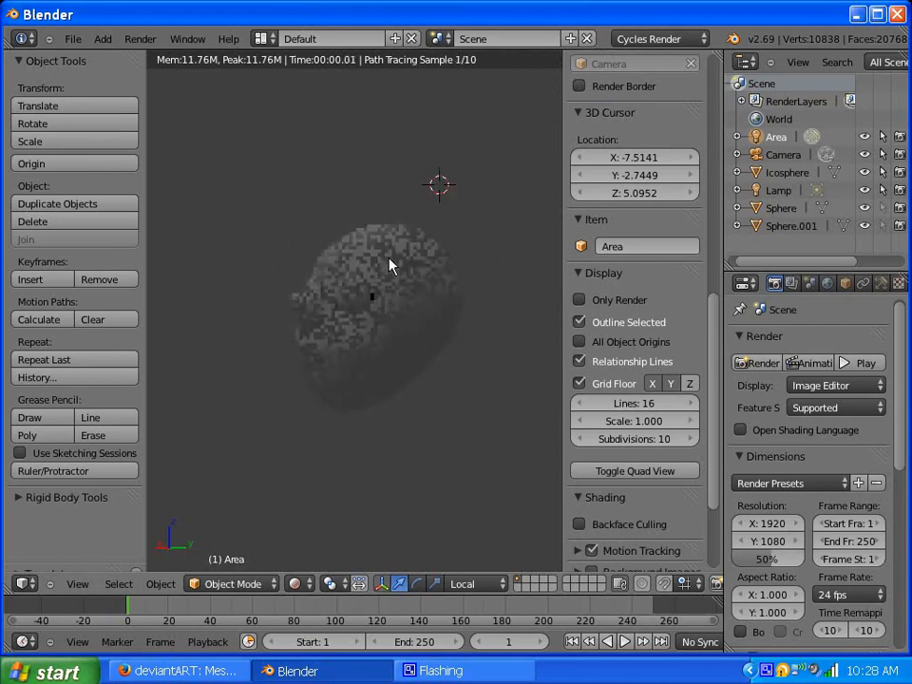
{"action": "left_click", "coordinate": [663, 38]}
{"action": "left_click", "coordinate": [661, 58]}
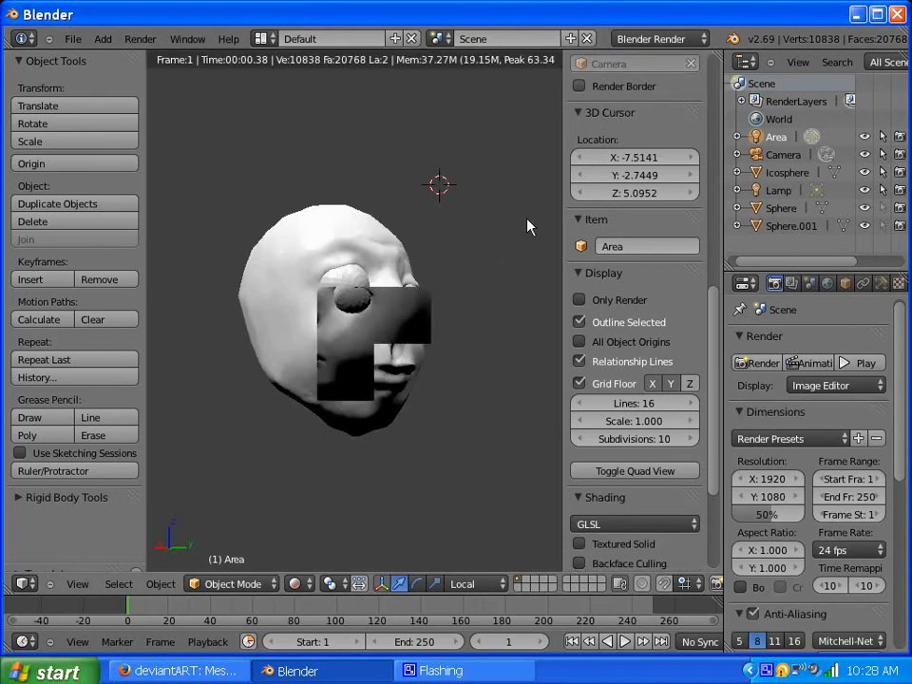
- Check the head from the front, return the viewport to Solid shading, and select the point lamp above the head
{"action": "middle_click_drag", "start_coordinate": [352, 269], "coordinate": [480, 266]}
{"action": "middle_click_drag", "start_coordinate": [351, 285], "coordinate": [446, 288]}
{"action": "scroll", "coordinate": [447, 295], "scroll_direction": "down", "scroll_amount": 4}
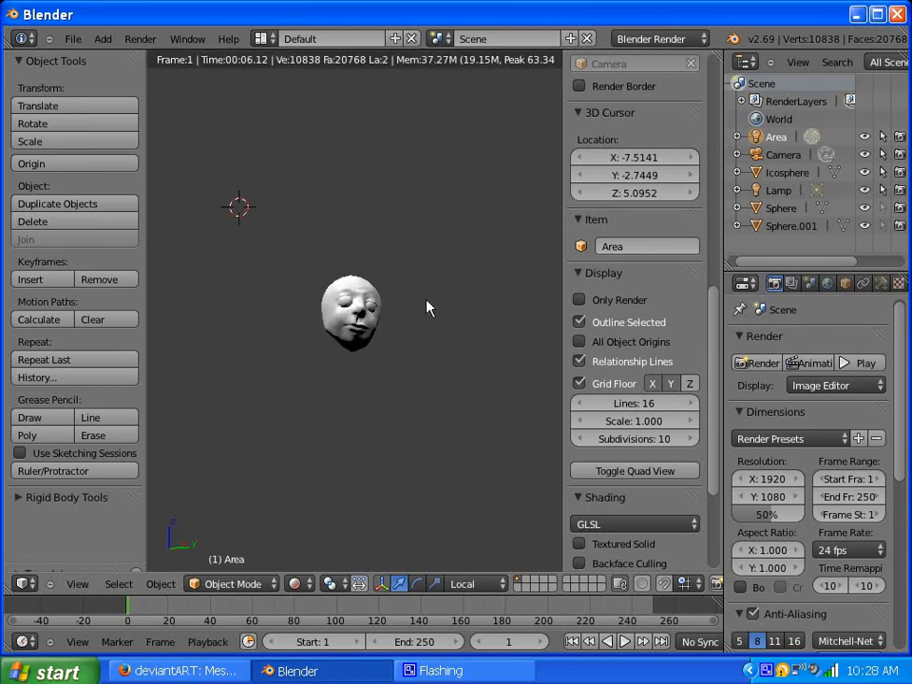
{"action": "left_click", "coordinate": [297, 584]}
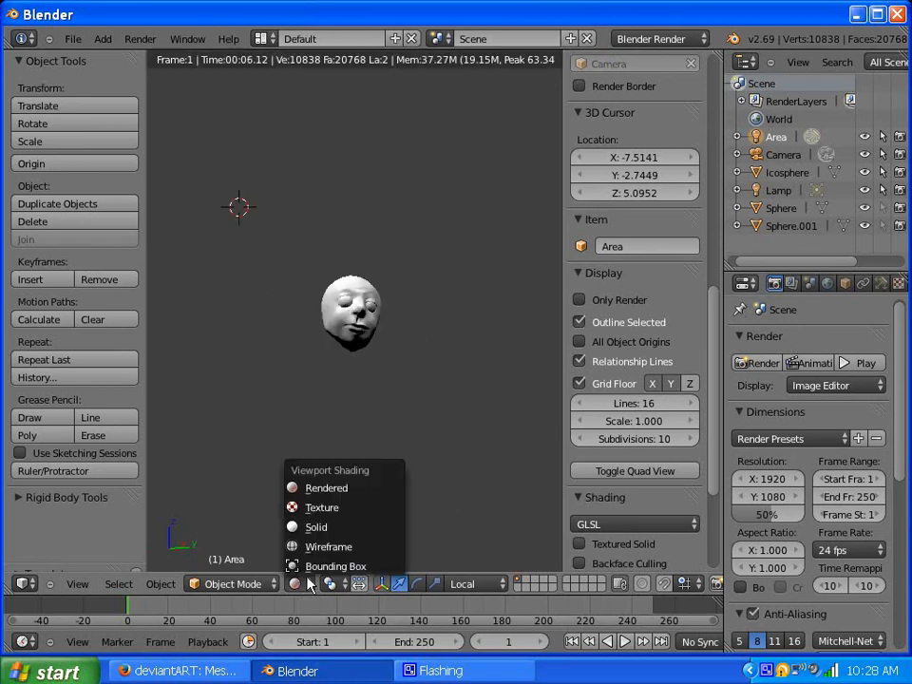
{"action": "left_click", "coordinate": [337, 526]}
{"action": "middle_click_drag", "start_coordinate": [452, 370], "coordinate": [426, 261]}
{"action": "right_click", "coordinate": [422, 170]}
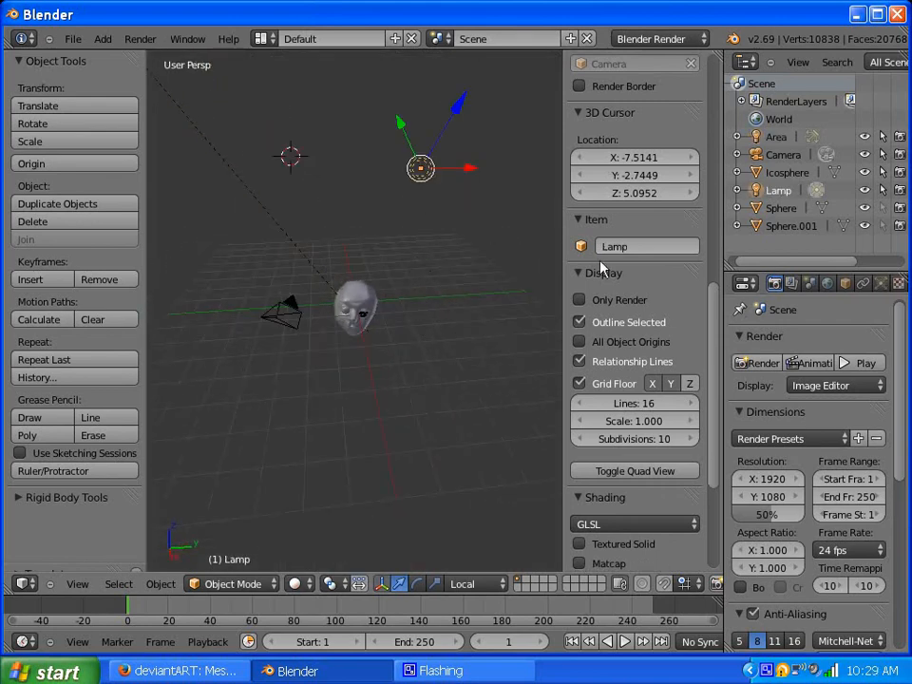
- Give the point lamp a slightly darkened light blue color and set its energy to 2.190
{"action": "left_click", "coordinate": [880, 285]}
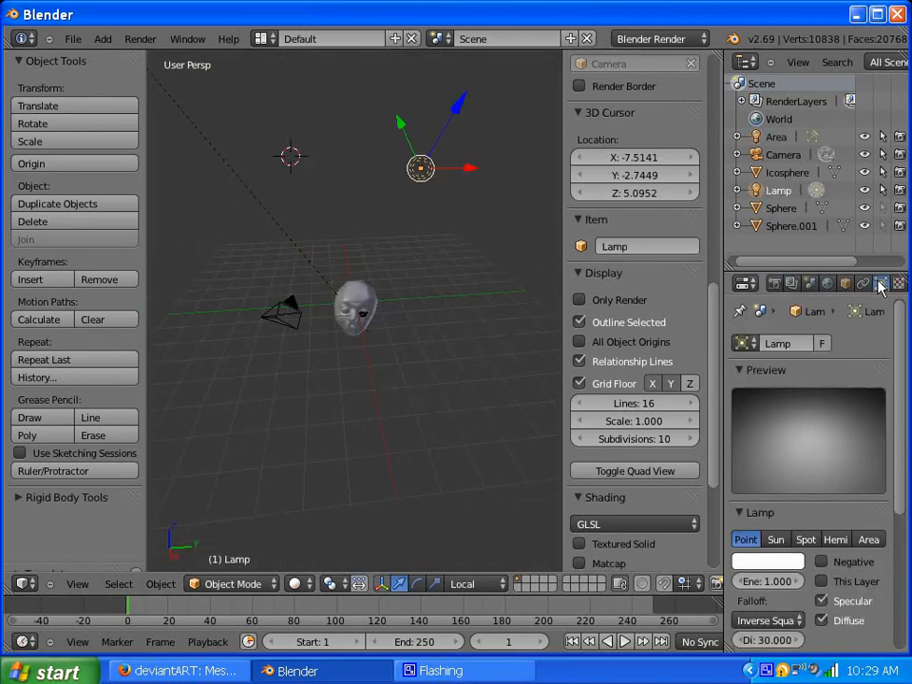
{"action": "left_click", "coordinate": [769, 563]}
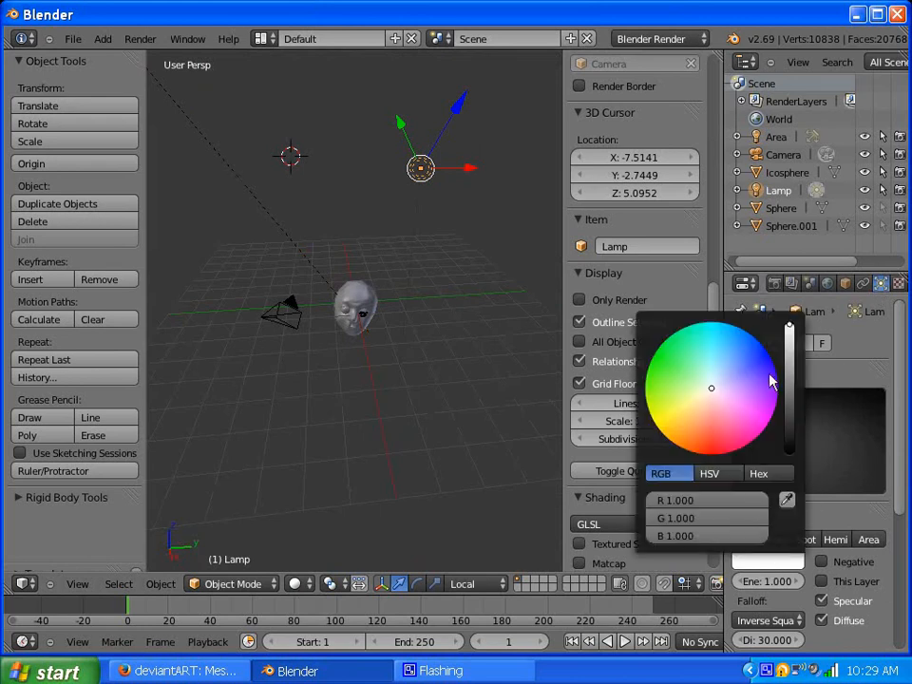
{"action": "left_click", "coordinate": [730, 342]}
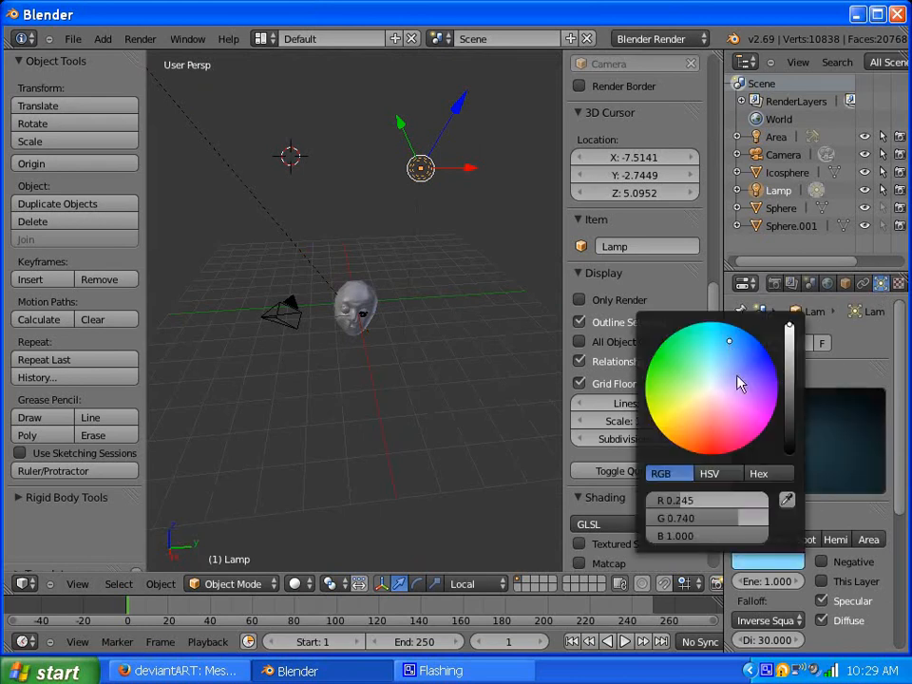
{"action": "left_click_drag", "start_coordinate": [789, 326], "coordinate": [789, 331]}
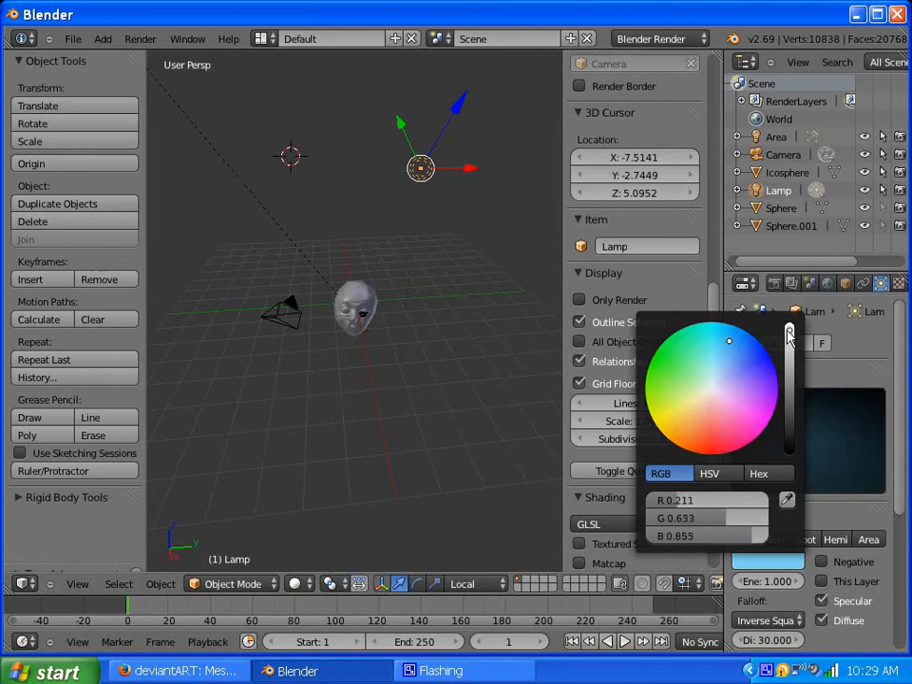
{"action": "left_click", "coordinate": [736, 347]}
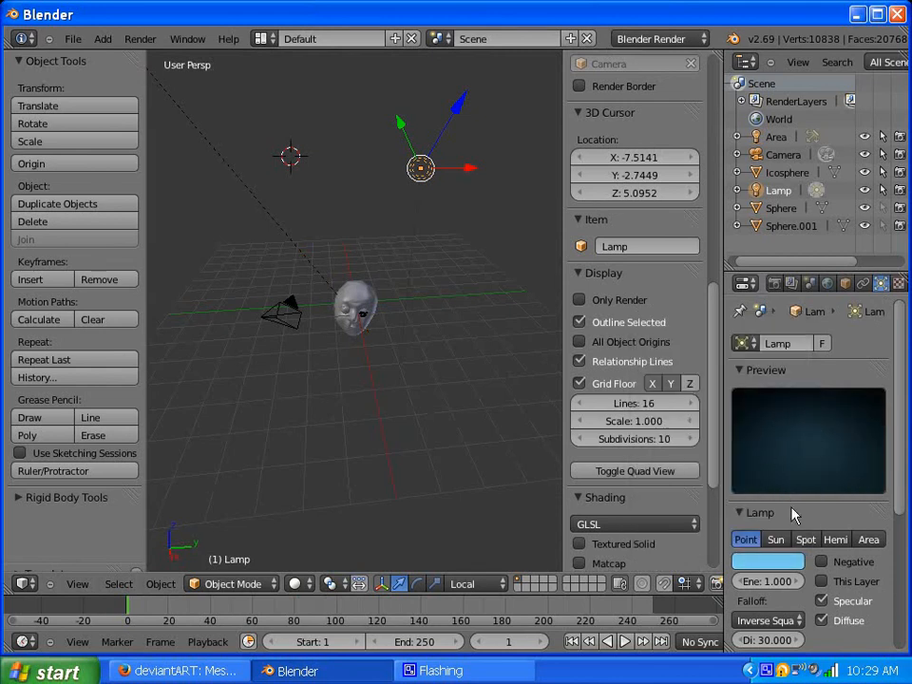
{"action": "left_click_drag", "start_coordinate": [758, 578], "coordinate": [867, 592]}
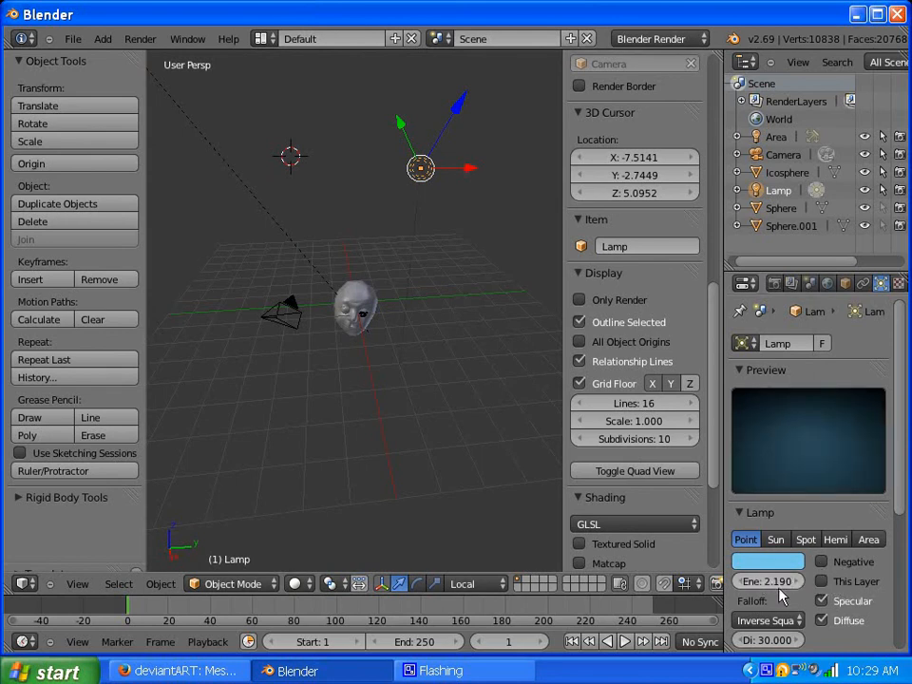
- Reduce the point lamp's falloff distance and render the head to test the blue light
{"action": "left_click_drag", "start_coordinate": [902, 491], "coordinate": [907, 574]}
{"action": "scroll", "coordinate": [908, 574], "scroll_direction": "down", "scroll_amount": 1}
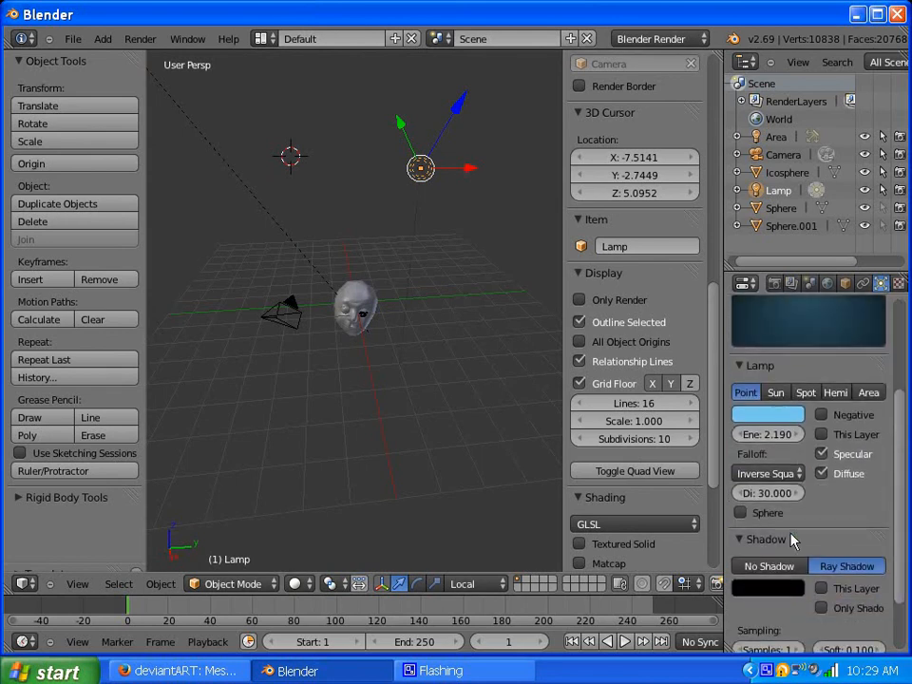
{"action": "left_click", "coordinate": [783, 477]}
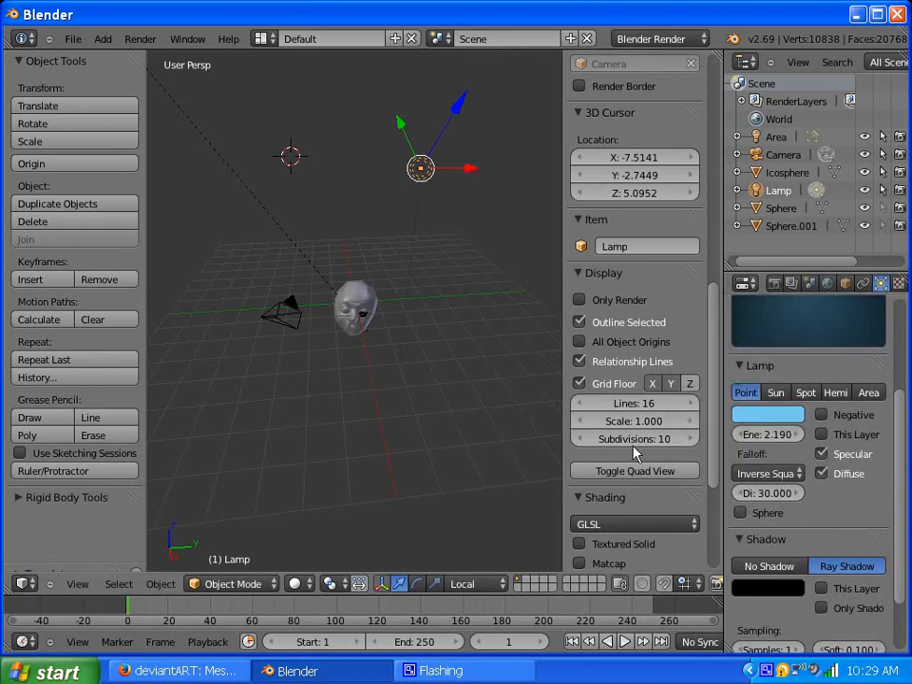
{"action": "left_click_drag", "start_coordinate": [766, 493], "coordinate": [230, 492]}
{"action": "left_click", "coordinate": [774, 283]}
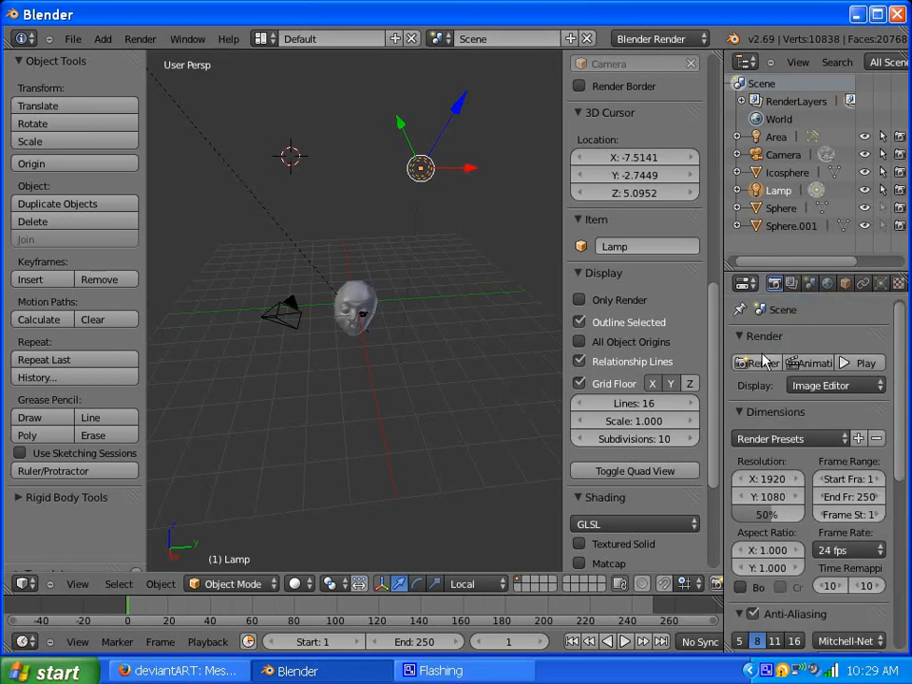
{"action": "left_click", "coordinate": [748, 362]}
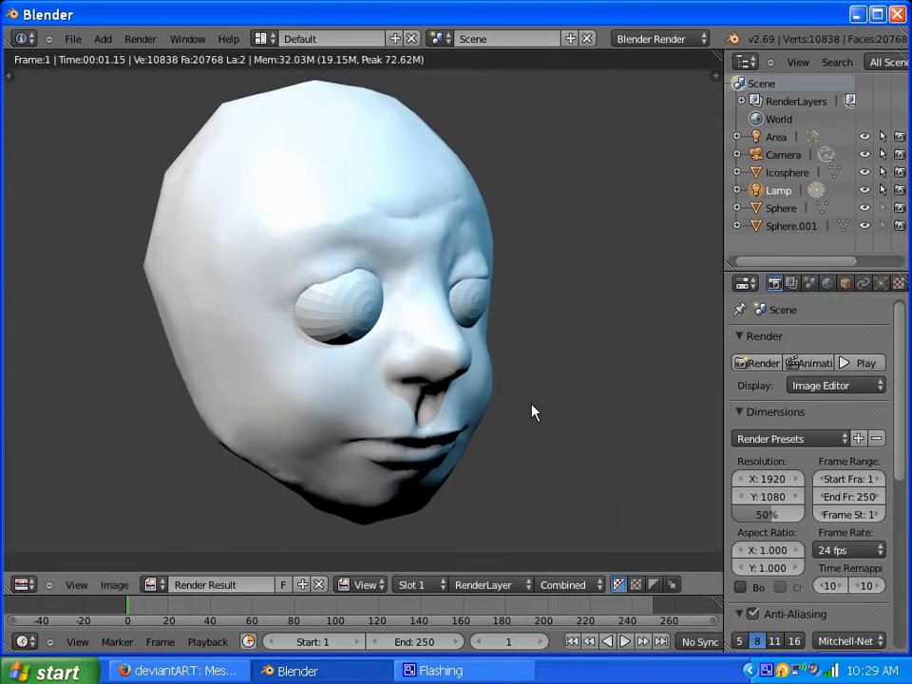